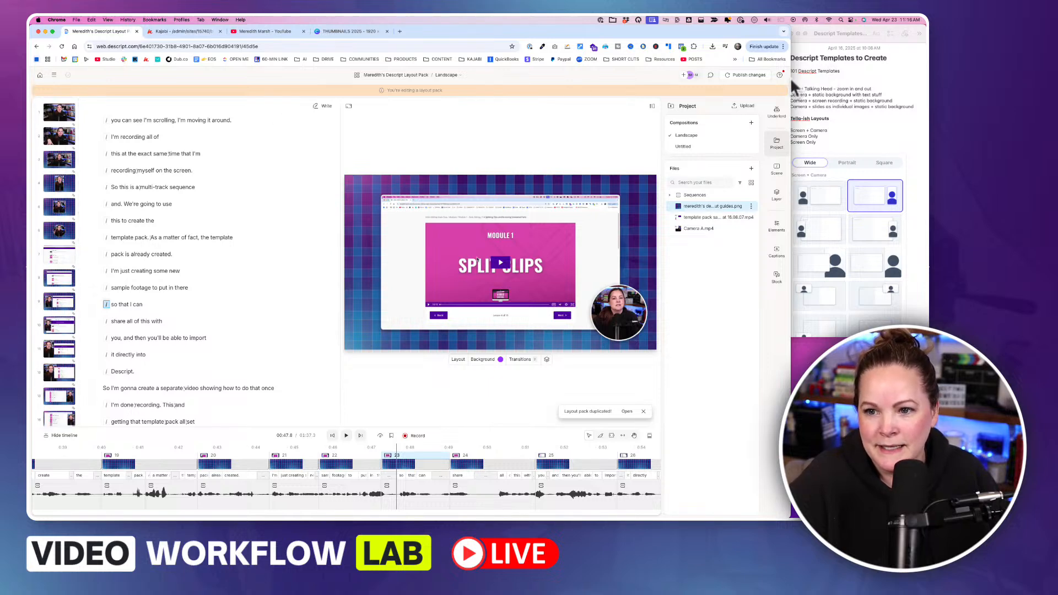
Step: Narrow the browser window to leave the notes window beside it uncovered, and dismiss the layout pack duplication notice
{"action": "mouse_move", "coordinate": [789, 77]}
{"action": "left_mouse_down"}
{"action": "mouse_move", "coordinate": [772, 77]}
{"action": "mouse_move", "coordinate": [781, 79]}
{"action": "left_mouse_up"}
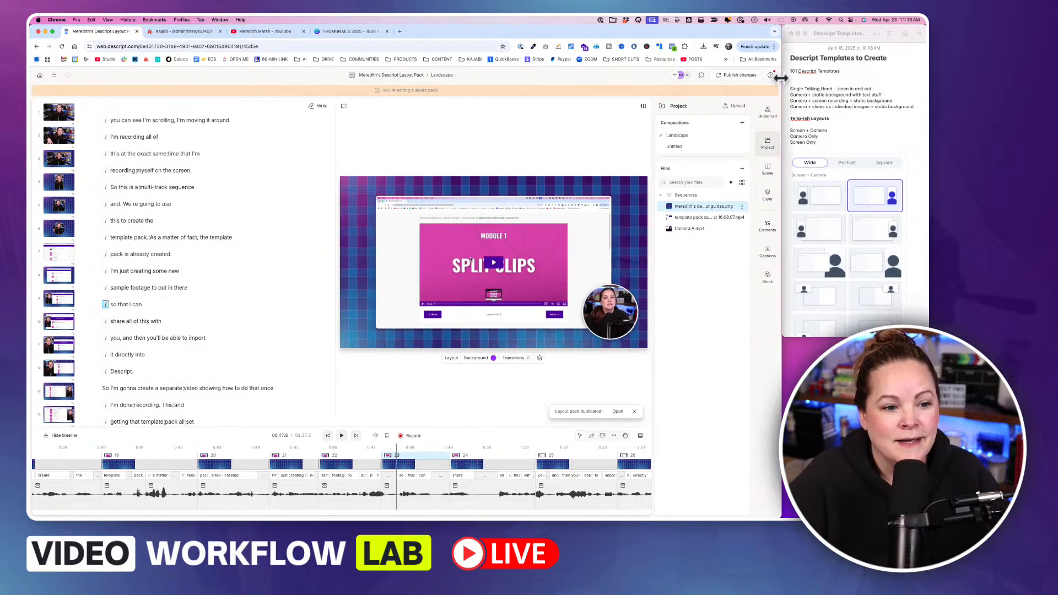
{"action": "scroll", "coordinate": [55, 380], "scroll_direction": "down", "scroll_amount": 10}
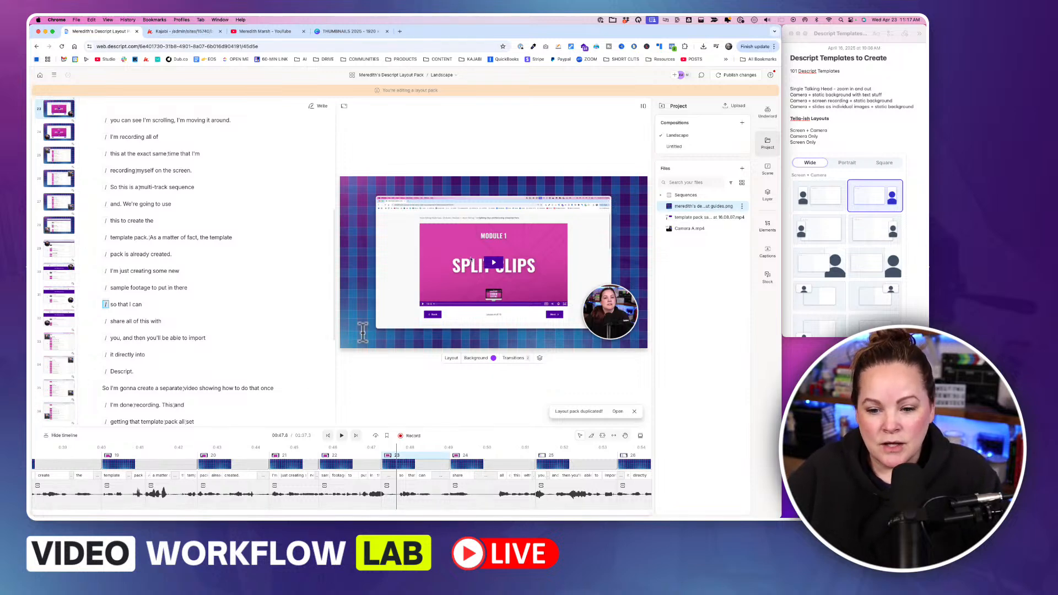
{"action": "left_click", "coordinate": [634, 412]}
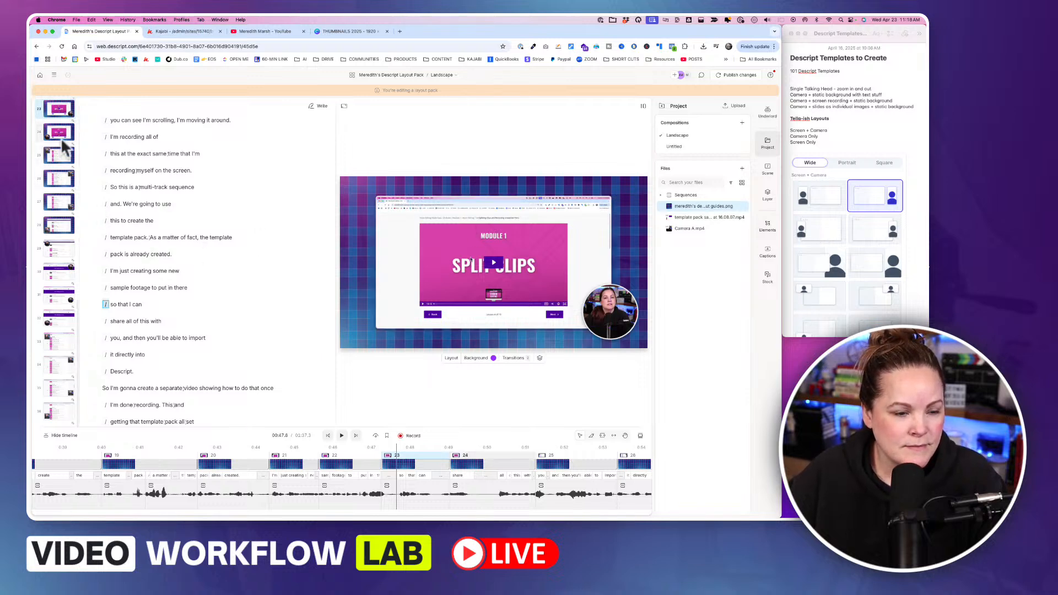
{"action": "scroll", "coordinate": [59, 165], "scroll_direction": "up", "scroll_amount": 10}
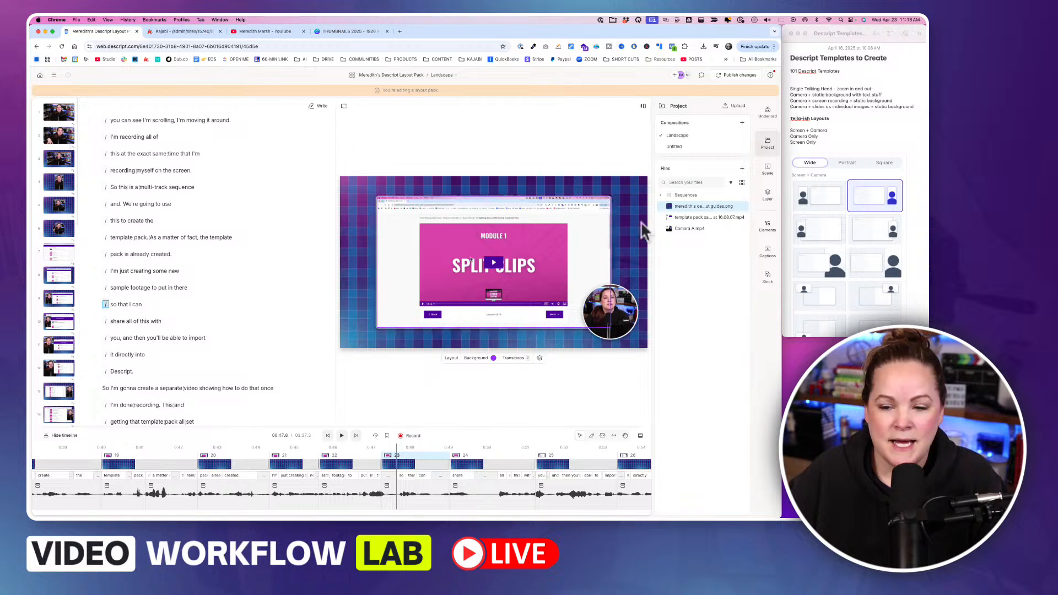
Step: Switch to the Descript Templates to Create note and examine its wide screen-and-camera, camera-only and screen-only reference layouts
{"action": "left_click", "coordinate": [819, 235]}
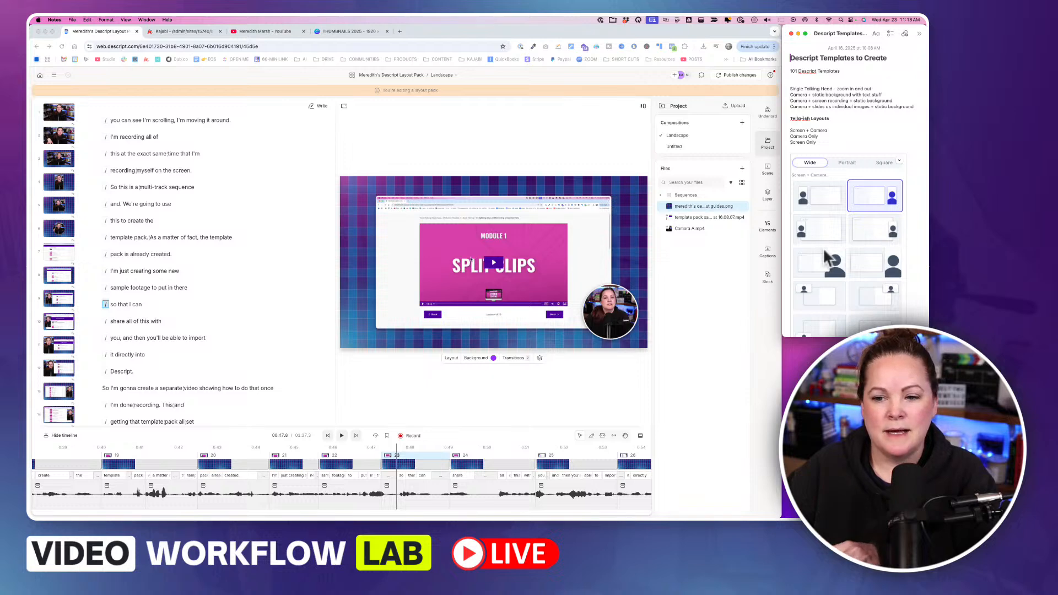
{"action": "scroll", "coordinate": [824, 255], "scroll_direction": "down", "scroll_amount": 1}
{"action": "scroll", "coordinate": [823, 252], "scroll_direction": "down", "scroll_amount": 1}
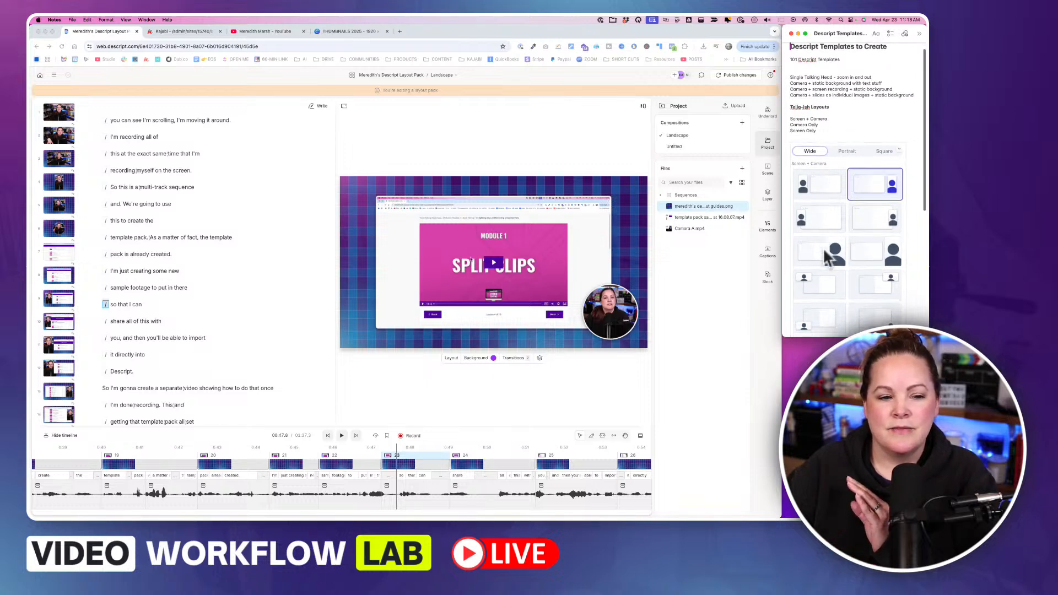
{"action": "scroll", "coordinate": [825, 254], "scroll_direction": "down", "scroll_amount": 2}
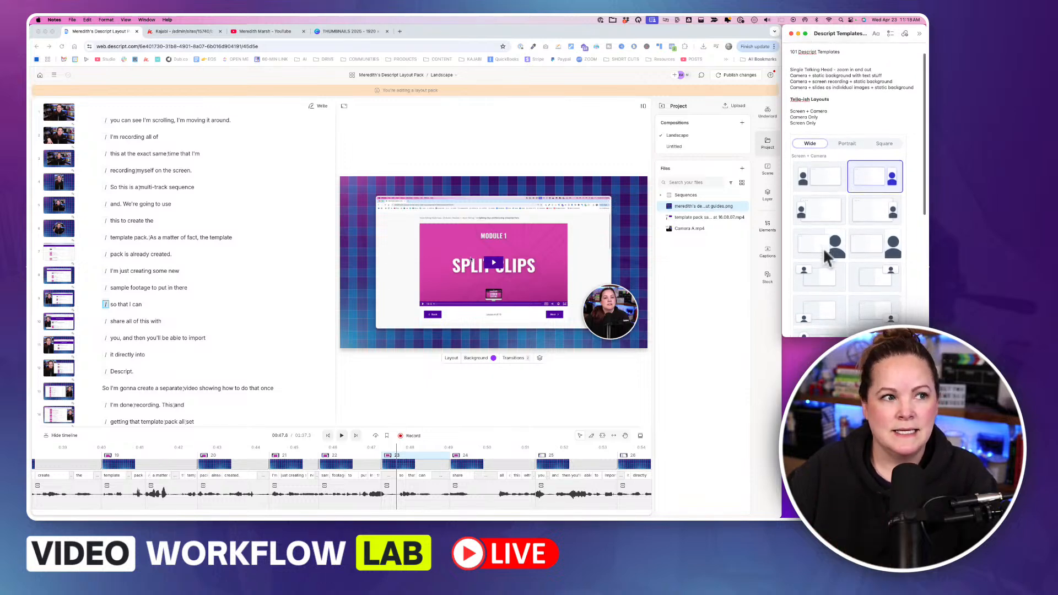
{"action": "scroll", "coordinate": [824, 255], "scroll_direction": "down", "scroll_amount": 5}
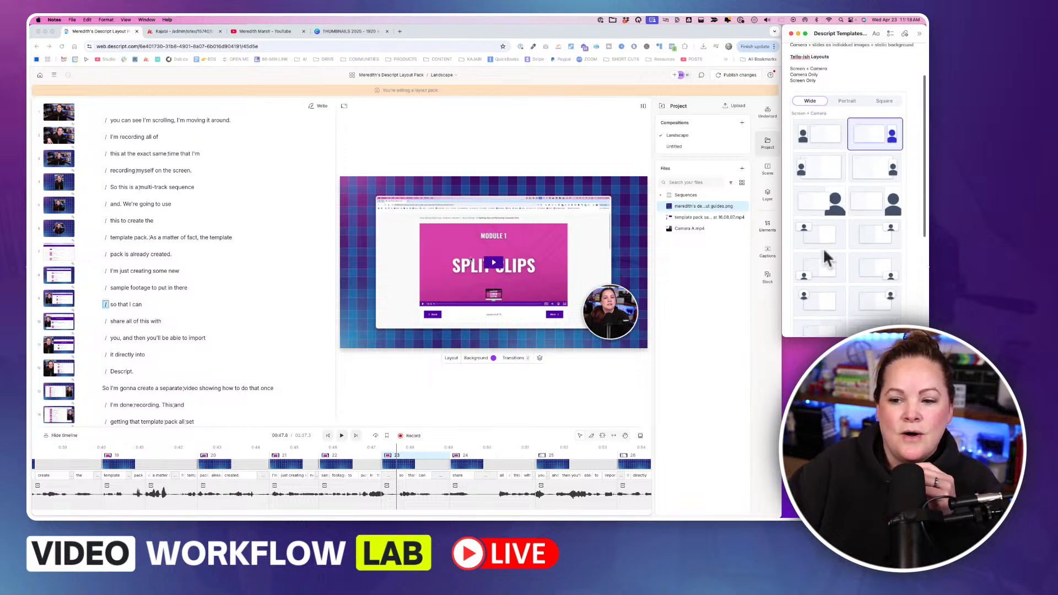
{"action": "scroll", "coordinate": [823, 251], "scroll_direction": "down", "scroll_amount": 15}
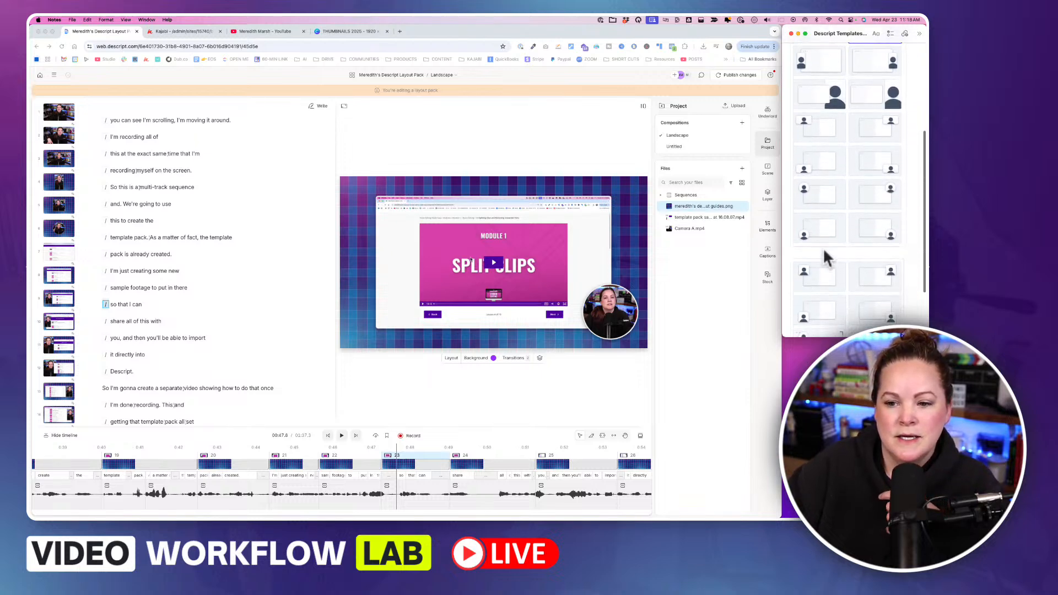
{"action": "scroll", "coordinate": [824, 252], "scroll_direction": "down", "scroll_amount": 10}
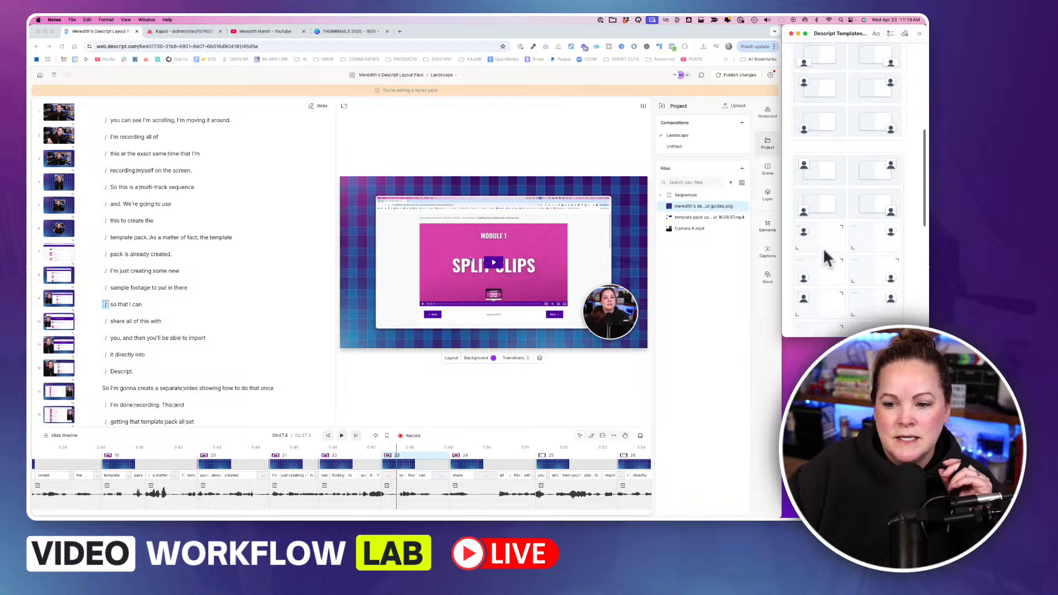
{"action": "scroll", "coordinate": [825, 252], "scroll_direction": "down", "scroll_amount": 10}
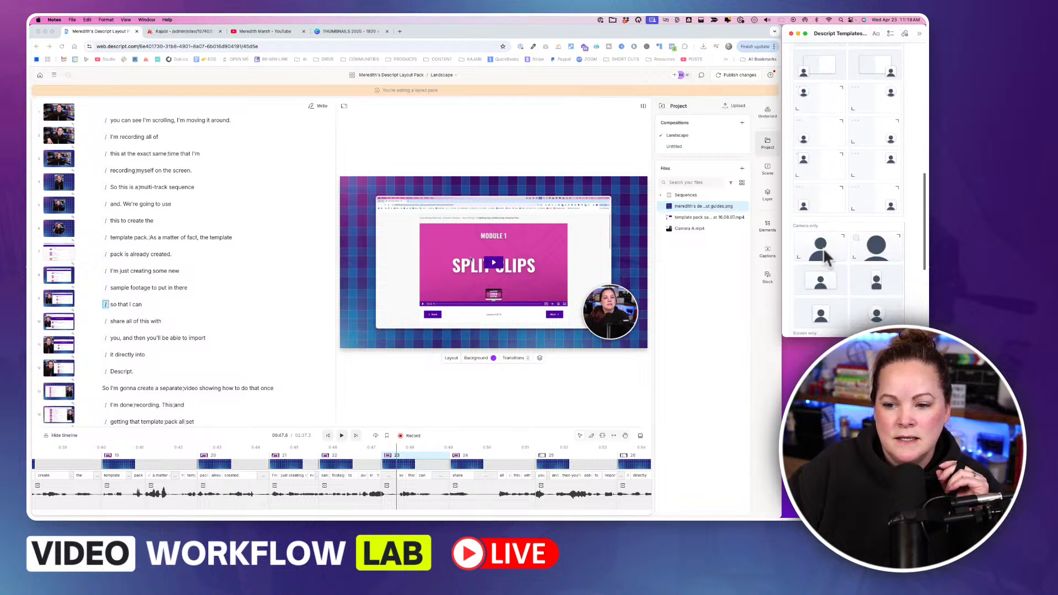
{"action": "scroll", "coordinate": [825, 255], "scroll_direction": "down", "scroll_amount": 5}
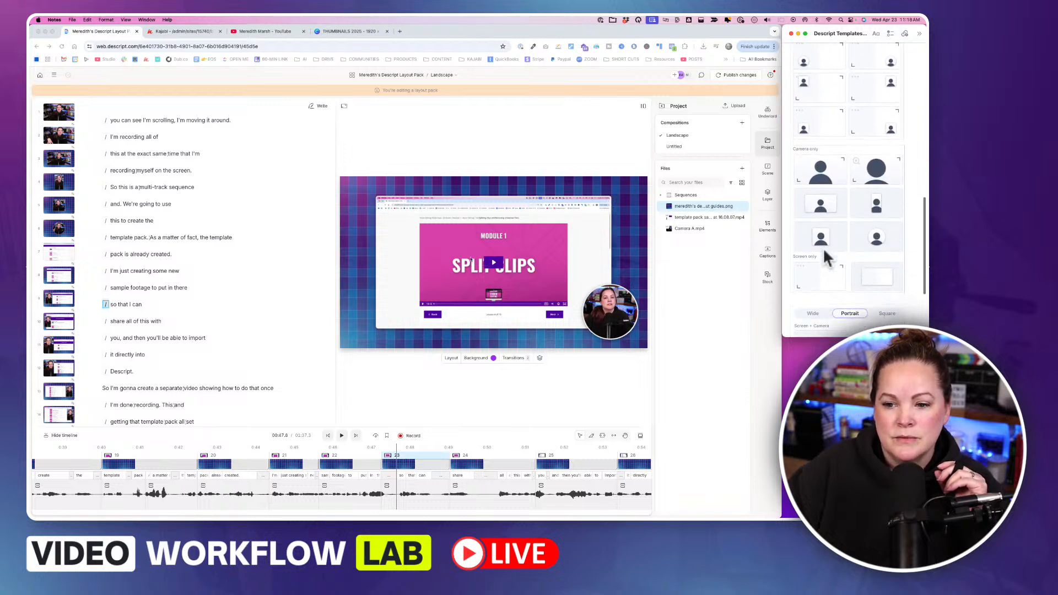
Step: Return to the Descript project in the browser and enlarge the scene thumbnails beside the script
{"action": "left_click", "coordinate": [55, 294]}
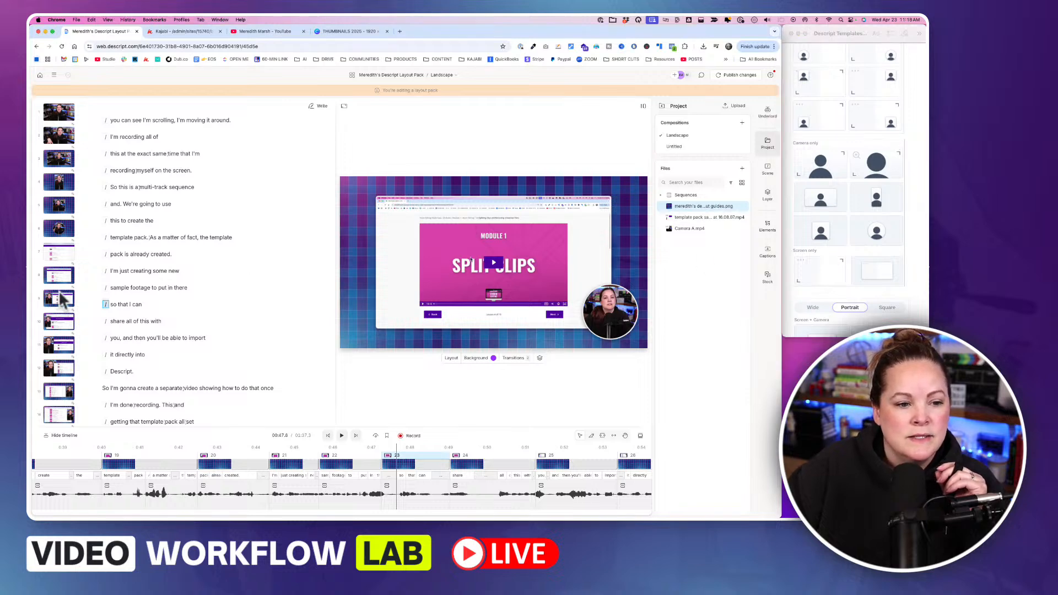
{"action": "left_click_drag", "start_coordinate": [78, 272], "coordinate": [114, 272]}
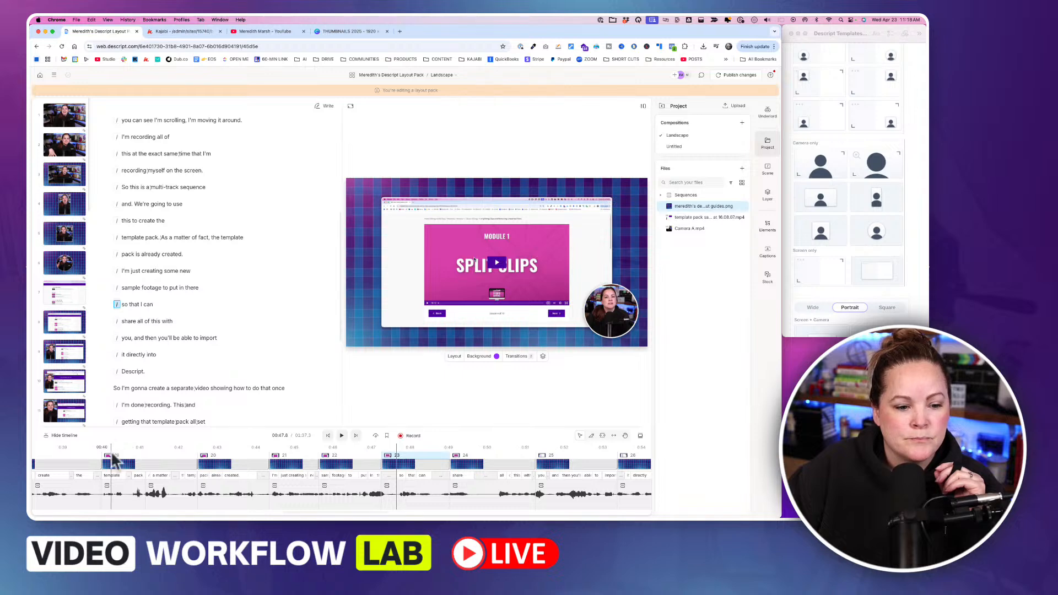
Step: Play the Landscape composition from its first line to review the scene layouts, adjusting the system volume, and stop playback
{"action": "scroll", "coordinate": [146, 213], "scroll_direction": "up", "scroll_amount": 5}
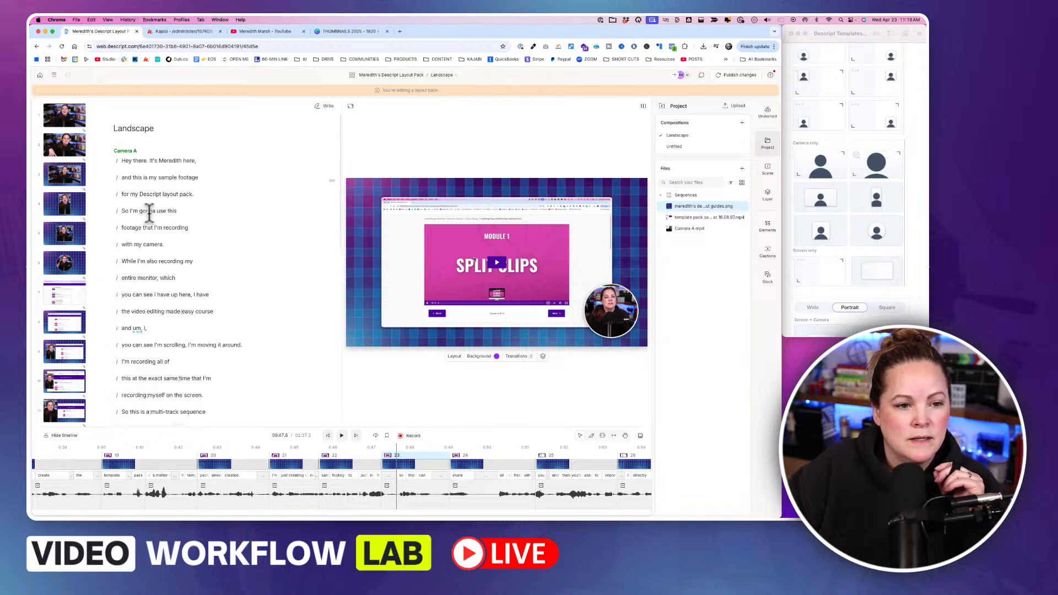
{"action": "left_click", "coordinate": [123, 162]}
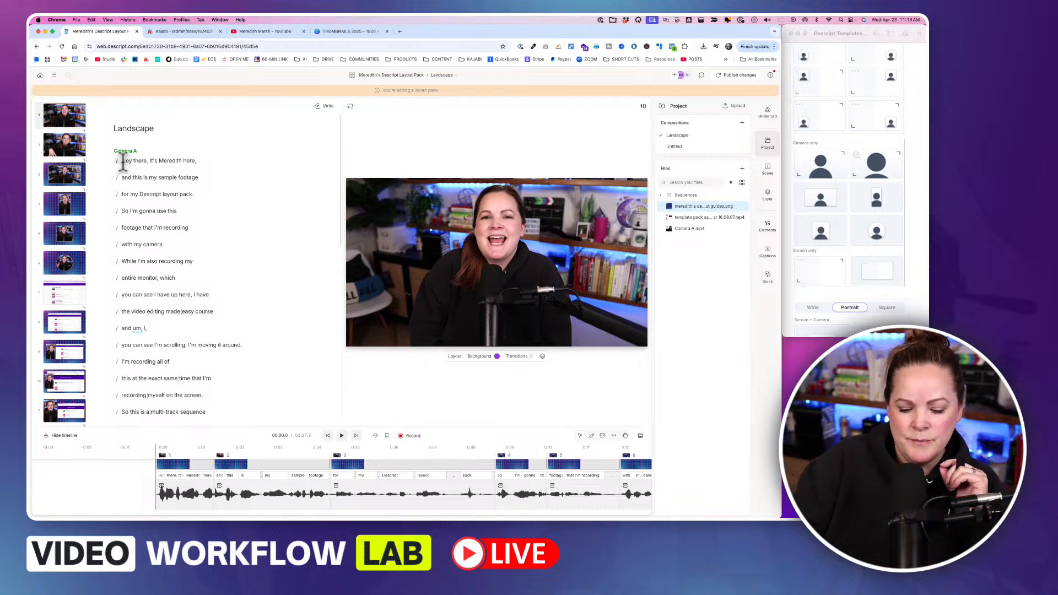
{"action": "key", "text": "XF86AudioRaiseVolume"}
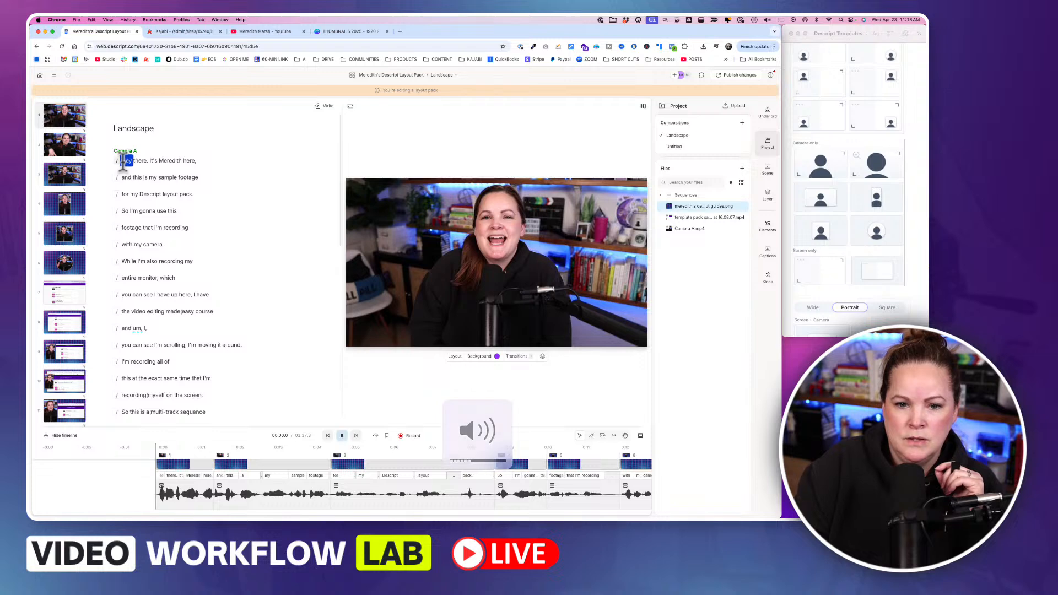
{"action": "key", "text": "space"}
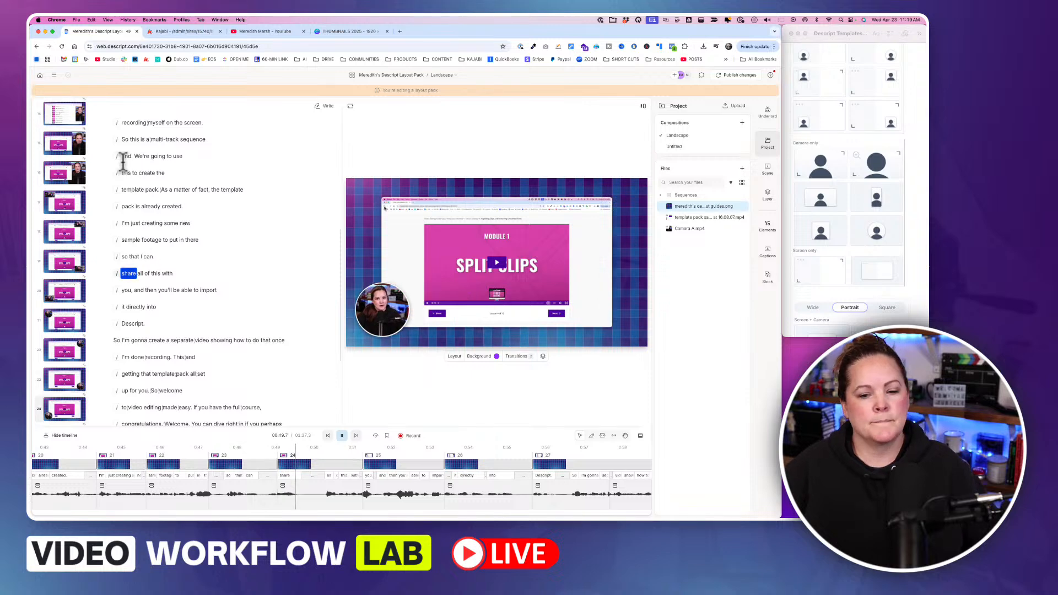
{"action": "key", "text": "XF86AudioLowerVolume"}
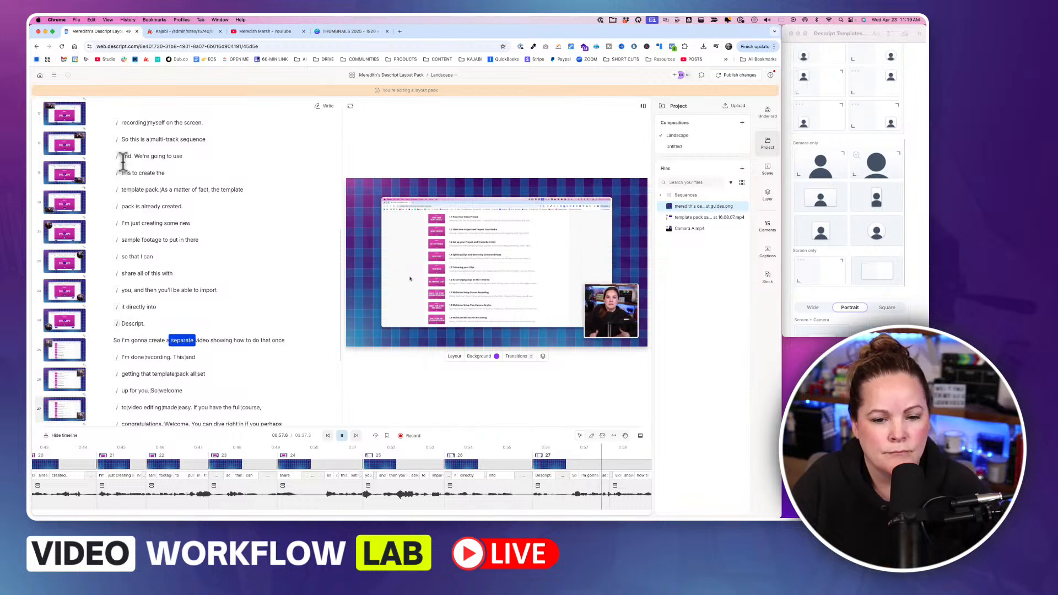
{"action": "key", "text": "space"}
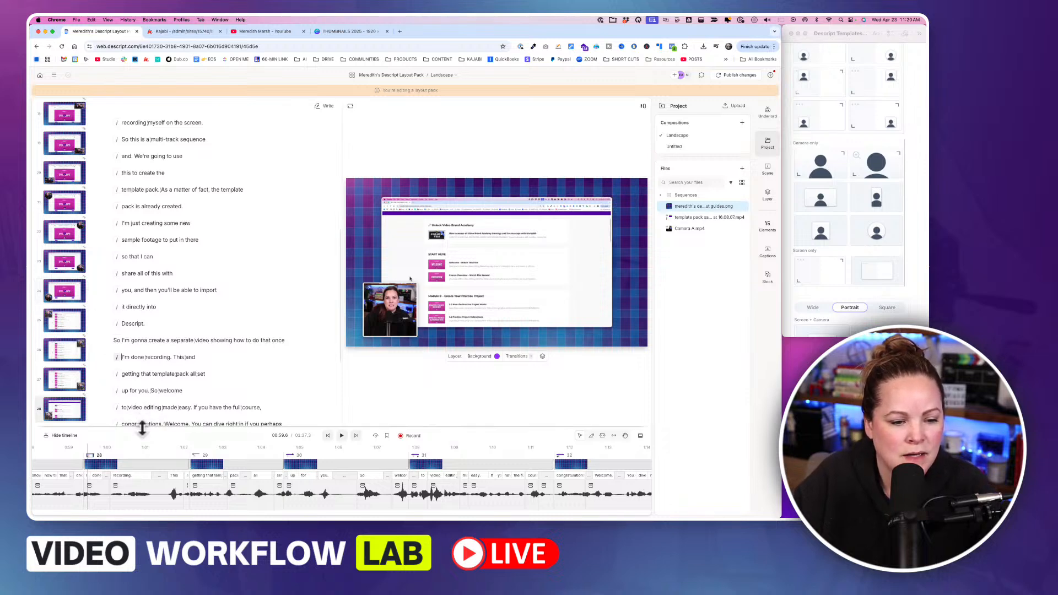
Step: Make the timeline area taller and zoom it out to show all scenes of the composition
{"action": "left_click_drag", "start_coordinate": [142, 428], "coordinate": [147, 344]}
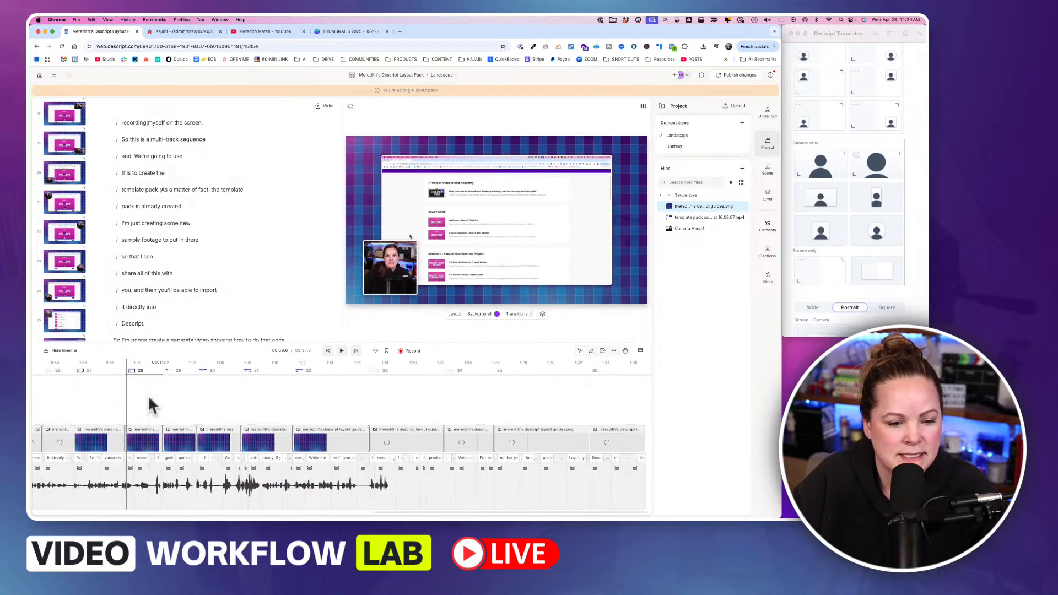
{"action": "scroll", "coordinate": [149, 399], "scroll_direction": "down", "scroll_amount": 5}
{"action": "scroll", "coordinate": [150, 402], "scroll_direction": "left", "scroll_amount": 5}
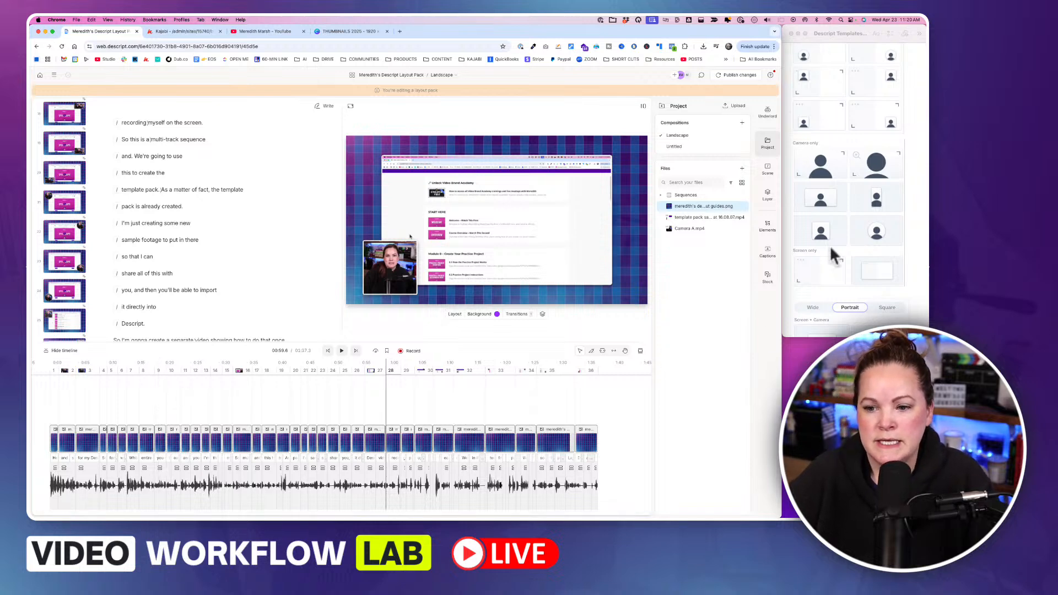
Step: Examine the portrait screen-and-camera reference layouts in the Descript Templates to Create note
{"action": "scroll", "coordinate": [830, 251], "scroll_direction": "down", "scroll_amount": 5}
{"action": "scroll", "coordinate": [830, 247], "scroll_direction": "down", "scroll_amount": 3}
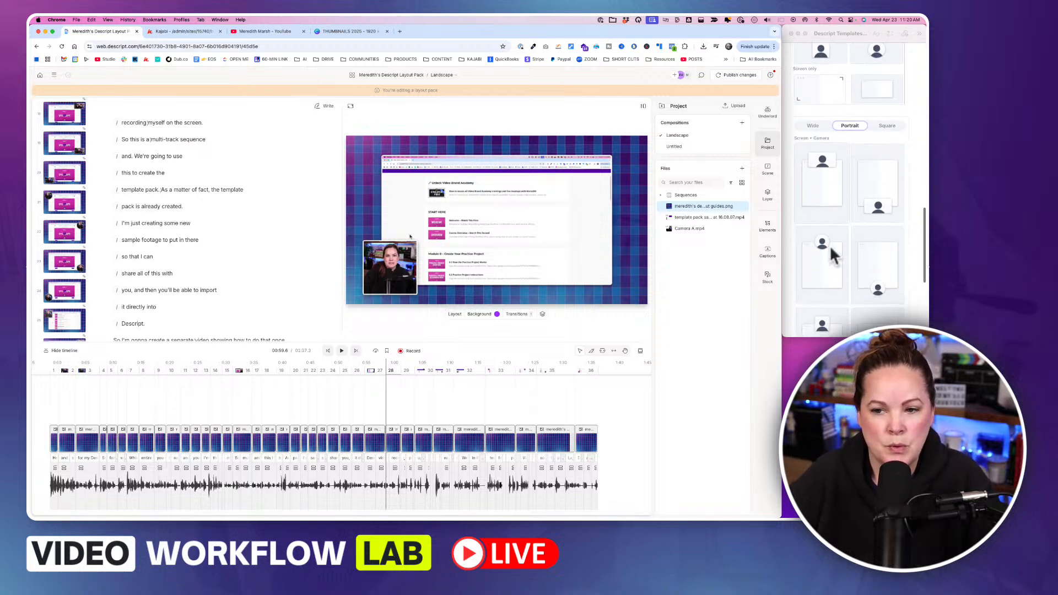
{"action": "scroll", "coordinate": [830, 248], "scroll_direction": "down", "scroll_amount": 1}
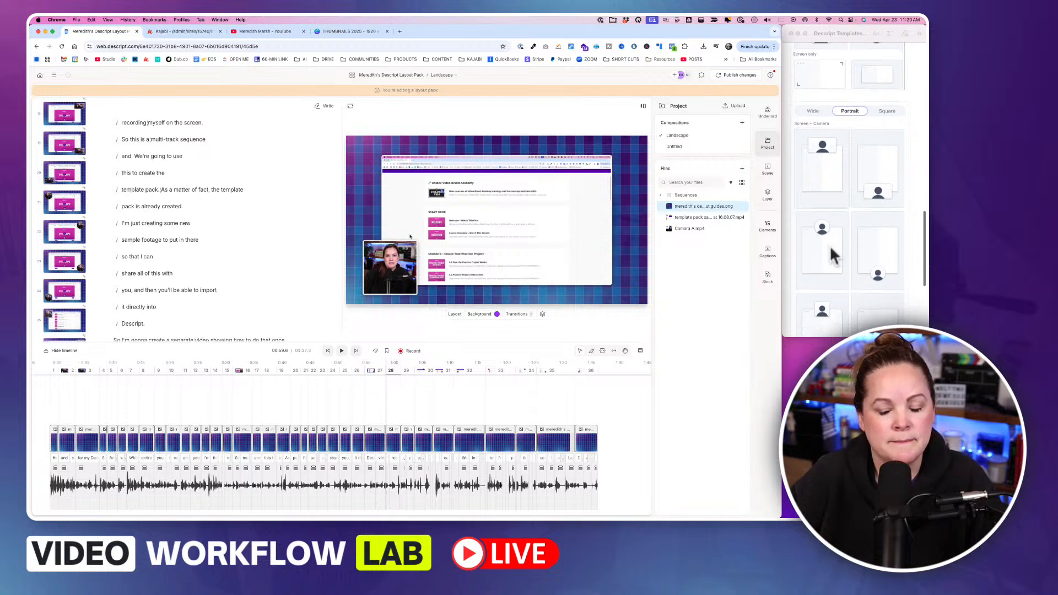
{"action": "scroll", "coordinate": [831, 248], "scroll_direction": "down", "scroll_amount": 1}
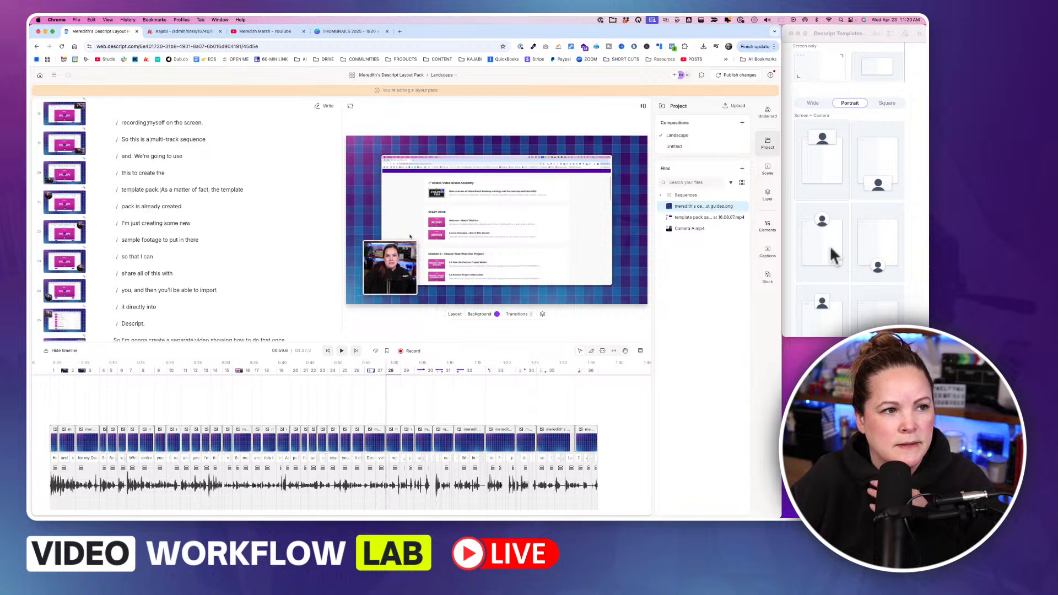
{"action": "scroll", "coordinate": [831, 249], "scroll_direction": "down", "scroll_amount": 5}
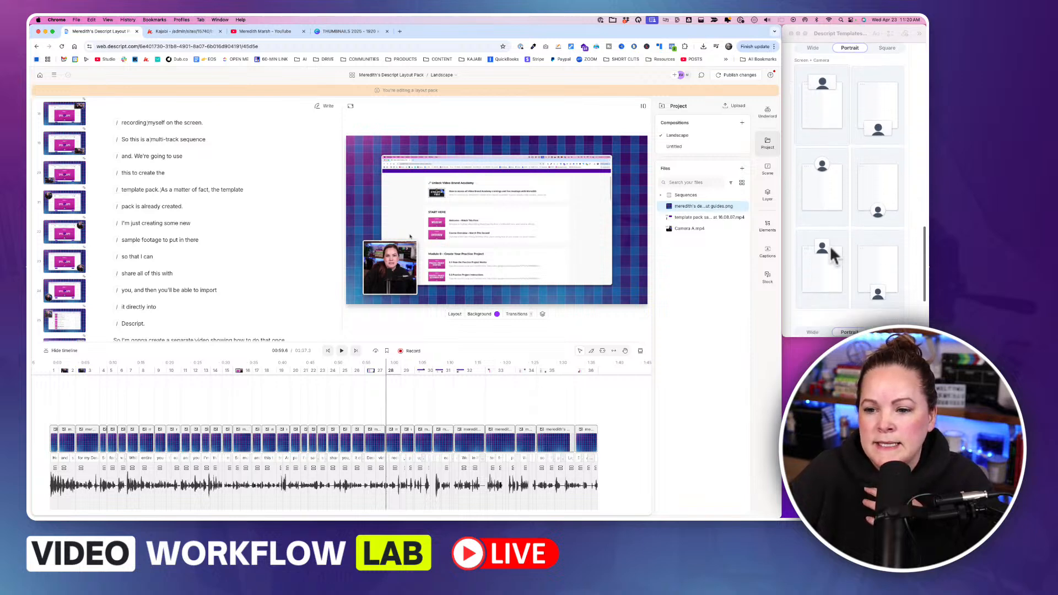
{"action": "scroll", "coordinate": [832, 253], "scroll_direction": "down", "scroll_amount": 1}
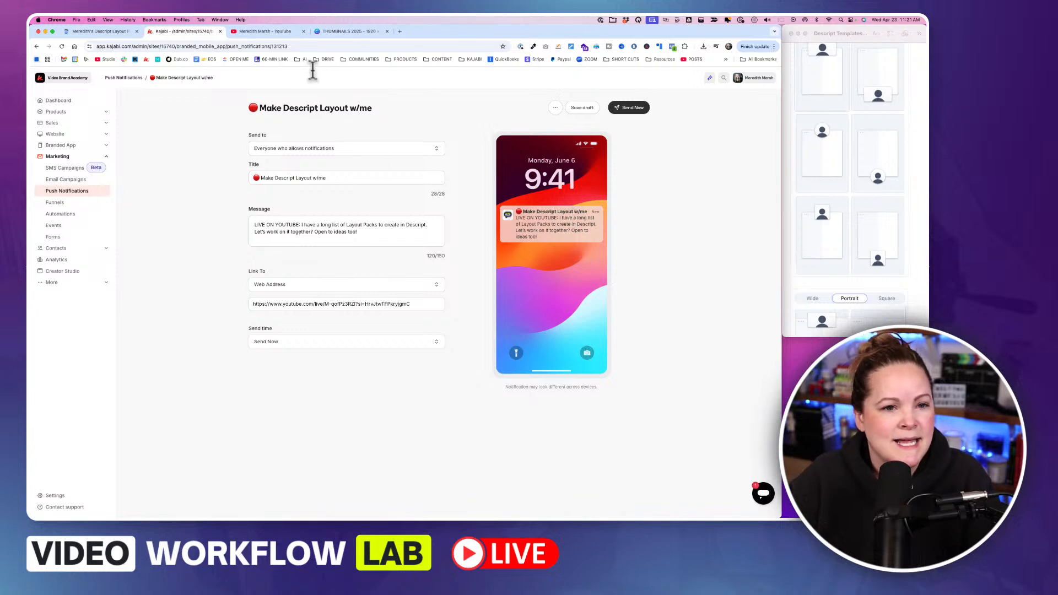
Step: Switch to the YouTube channel page, mute the site in the browser and reload the page
{"action": "left_click", "coordinate": [271, 33]}
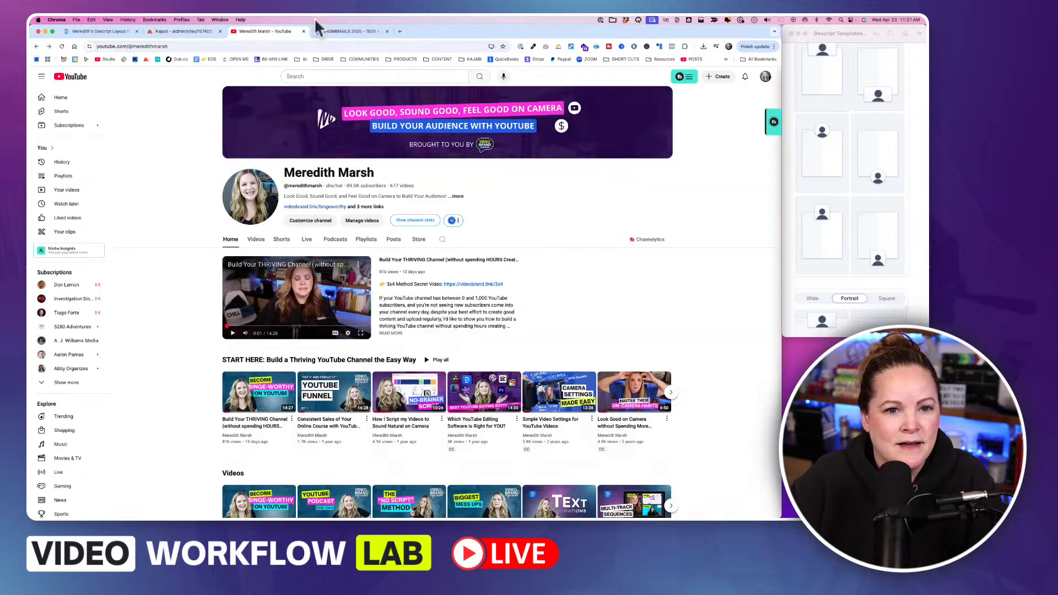
{"action": "right_click", "coordinate": [290, 35]}
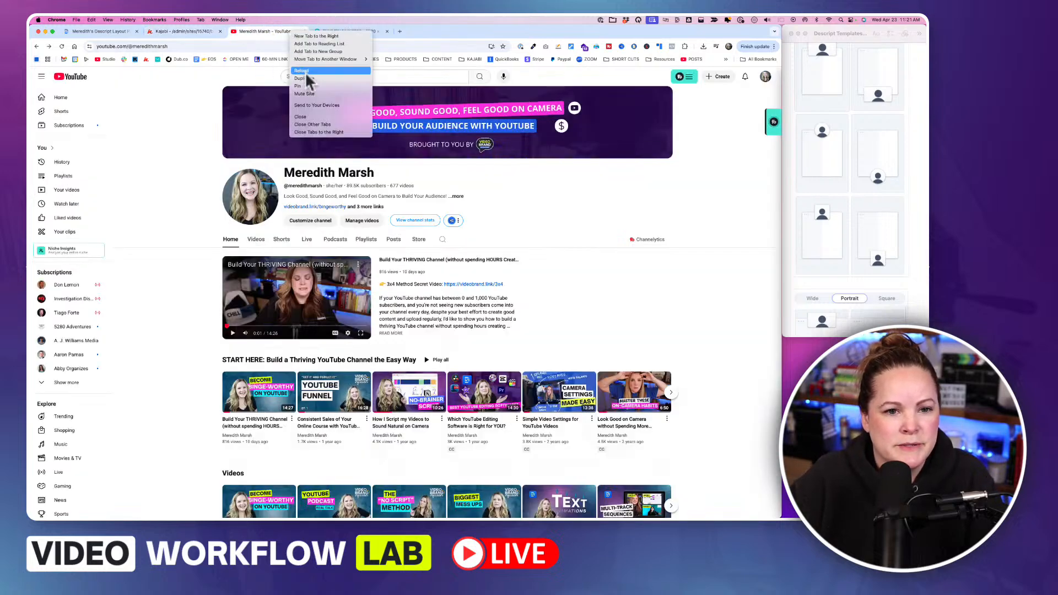
{"action": "left_click", "coordinate": [308, 96]}
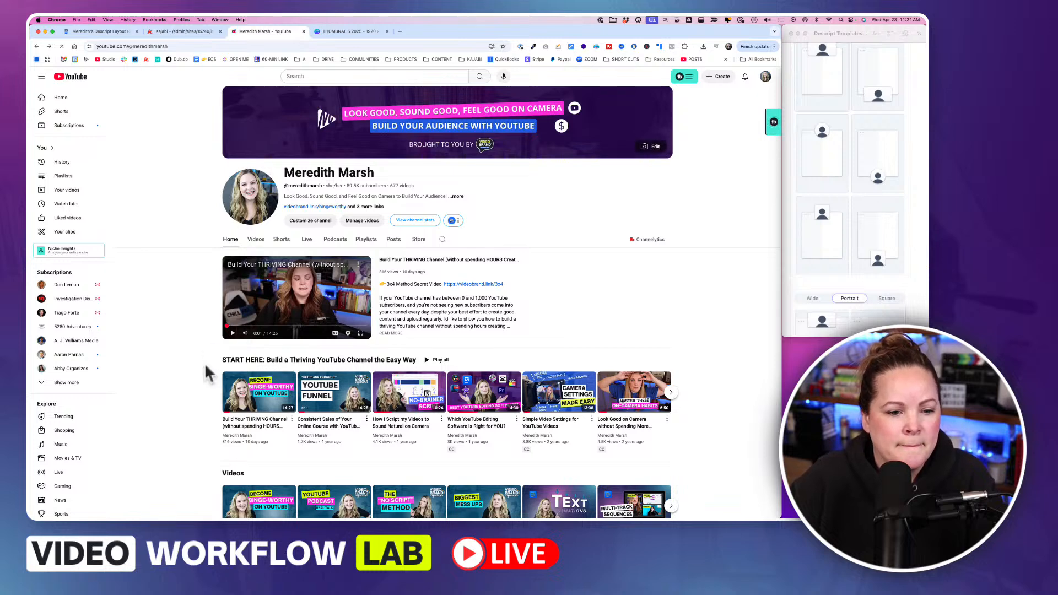
{"action": "key", "text": "super+r"}
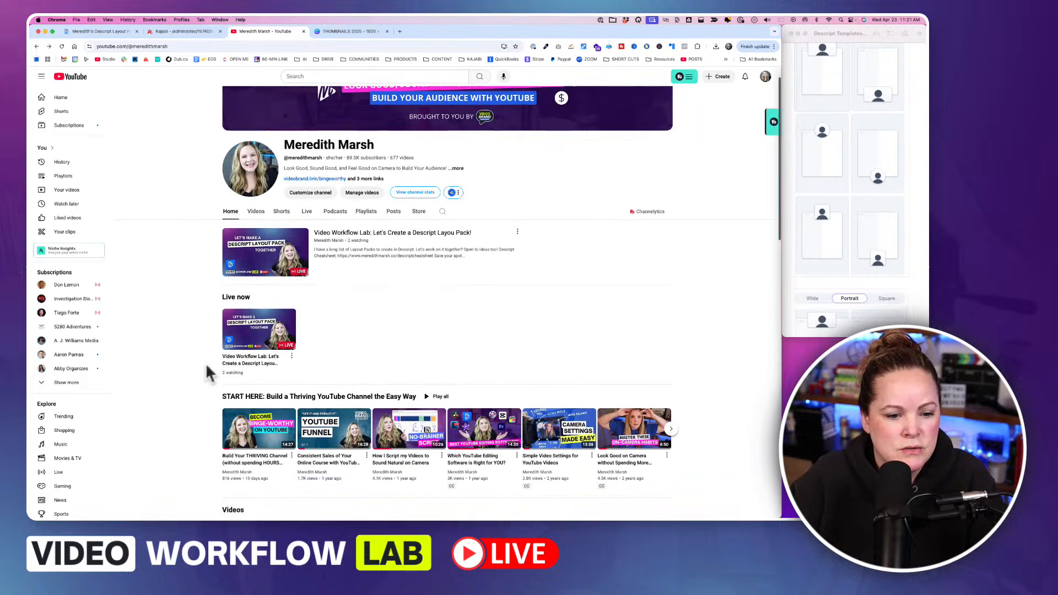
Step: Copy the share link of the Video Workflow Lab live stream listed under Live now
{"action": "left_click", "coordinate": [292, 357]}
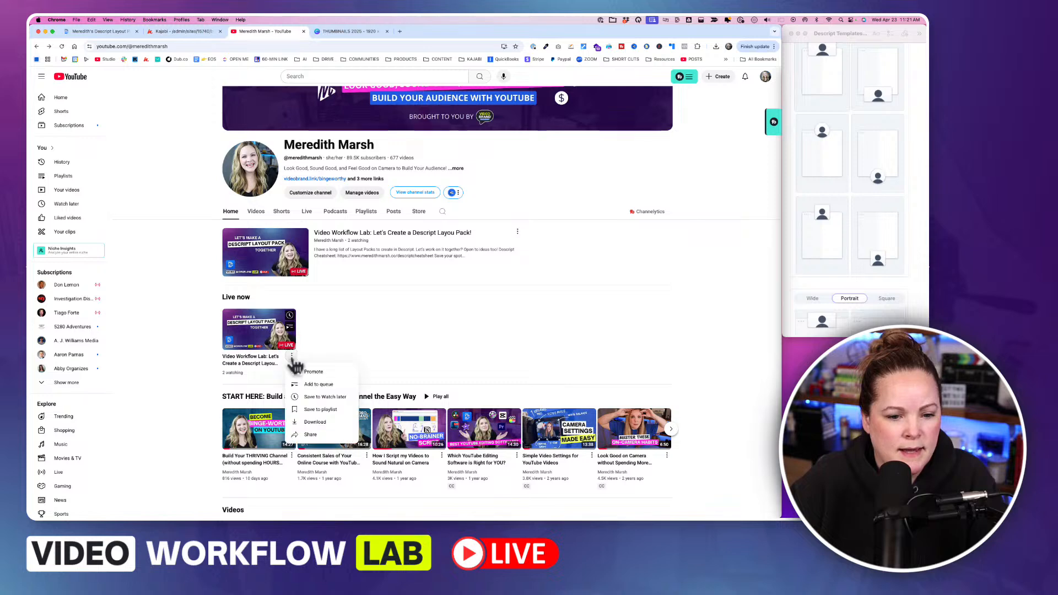
{"action": "left_click", "coordinate": [310, 434]}
{"action": "left_click", "coordinate": [469, 343]}
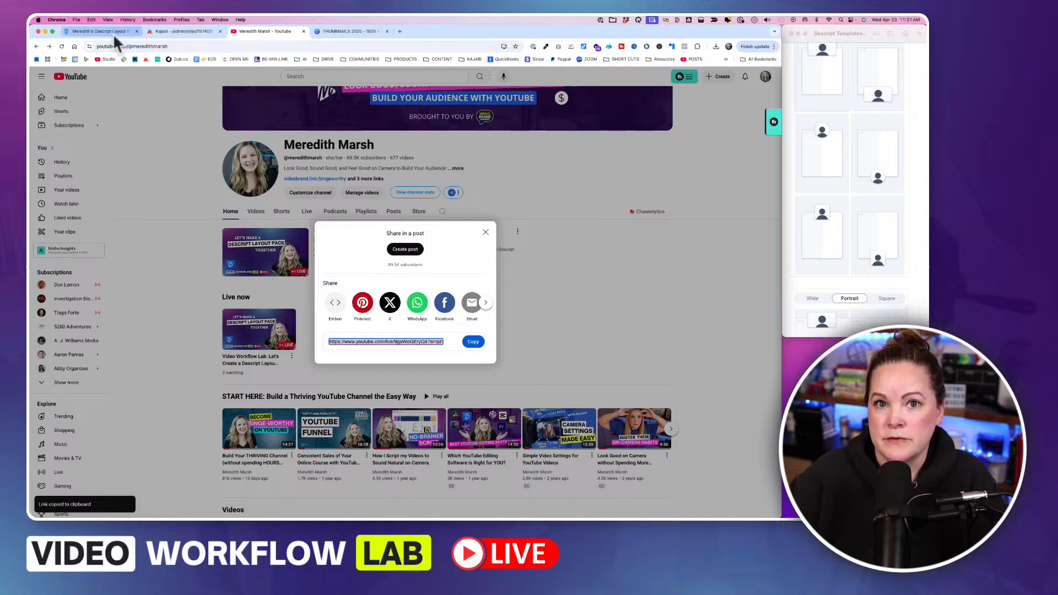
Step: Switch to the Kajabi push notification "Make Descript Layout w/me" and replace its web address with the copied live stream link
{"action": "left_click", "coordinate": [160, 33]}
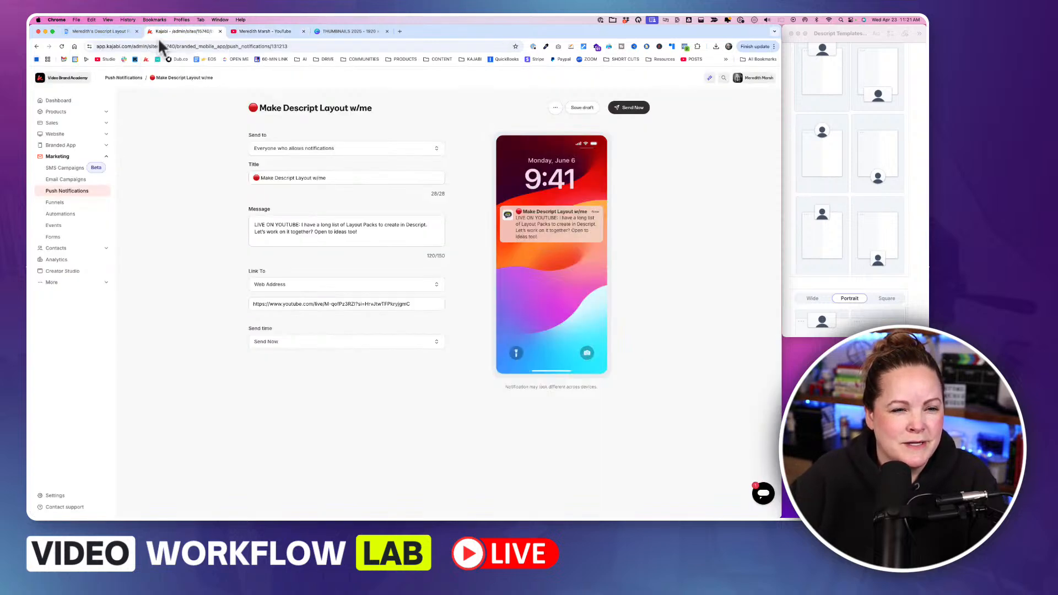
{"action": "triple_click", "coordinate": [317, 304]}
{"action": "key", "text": "super+v"}
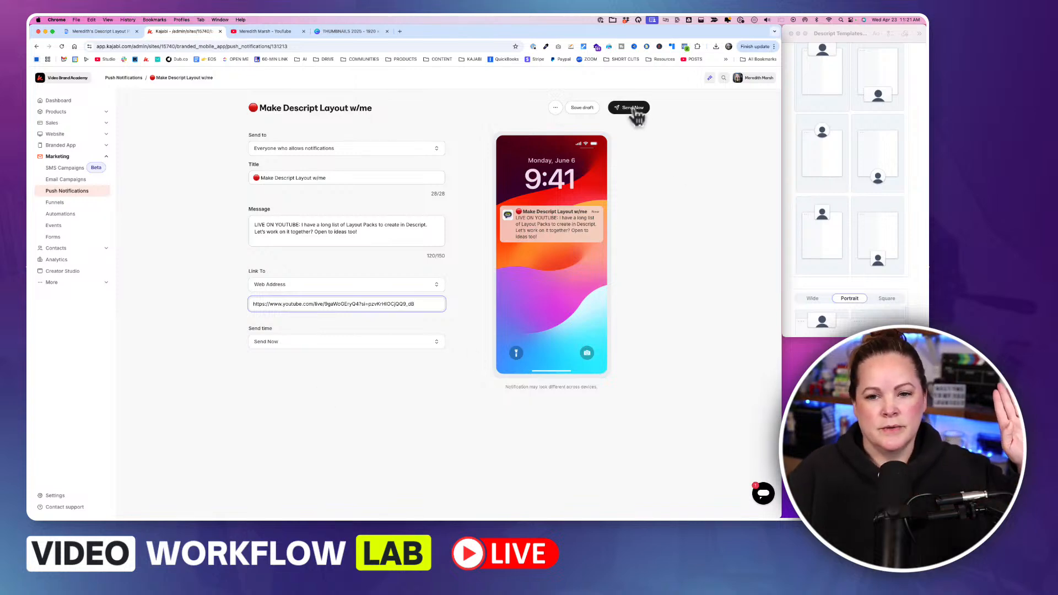
Step: Send the "Make Descript Layout w/me" push notification immediately to everyone who allows notifications
{"action": "left_click", "coordinate": [634, 109]}
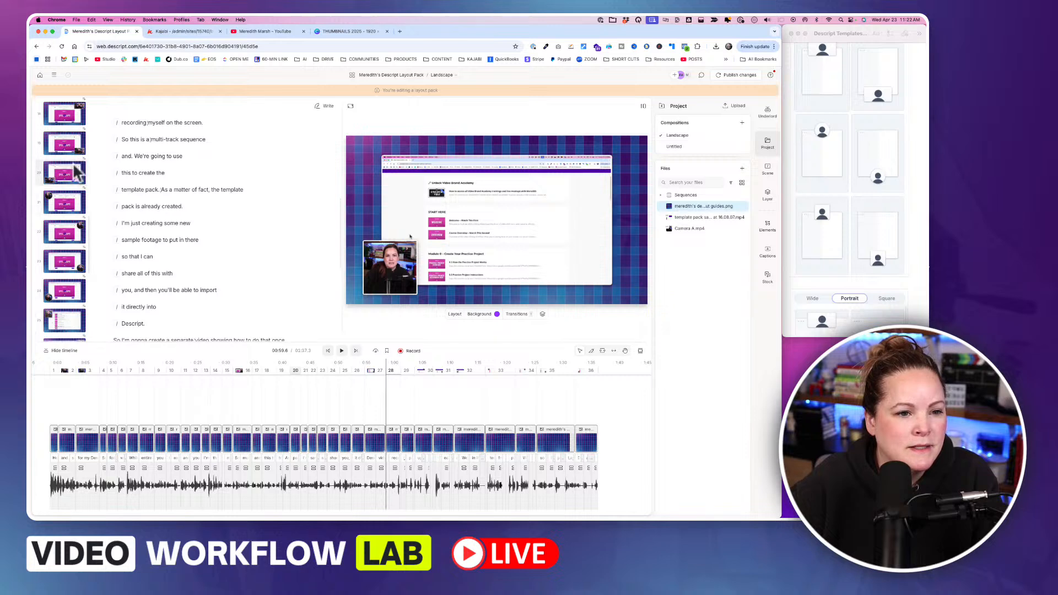
Step: Switch to the Descript layout pack and delete its Untitled composition
{"action": "scroll", "coordinate": [70, 172], "scroll_direction": "up", "scroll_amount": 2}
{"action": "scroll", "coordinate": [70, 172], "scroll_direction": "up", "scroll_amount": 10}
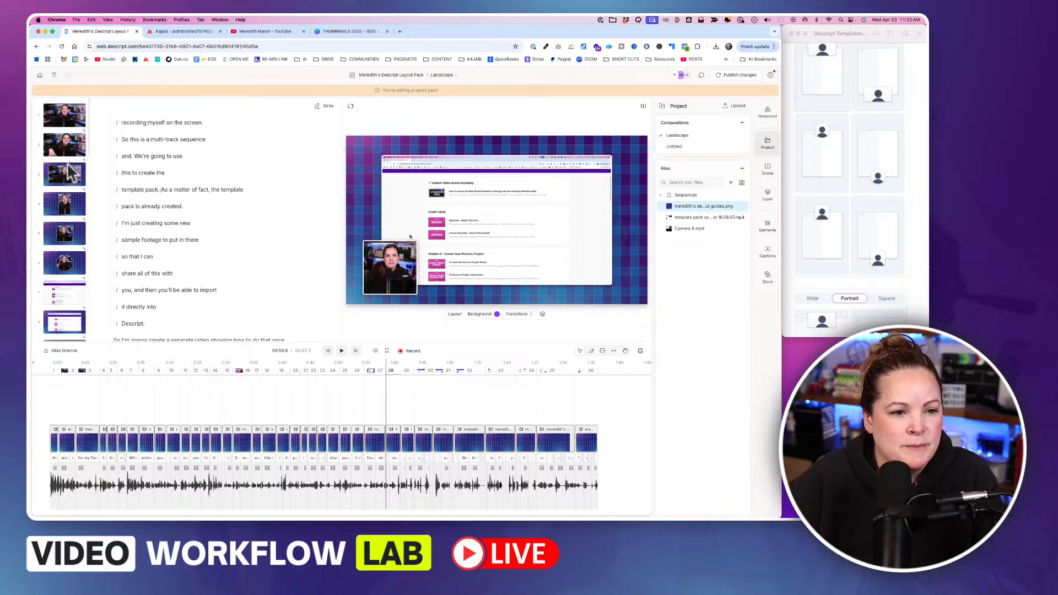
{"action": "left_click", "coordinate": [454, 77]}
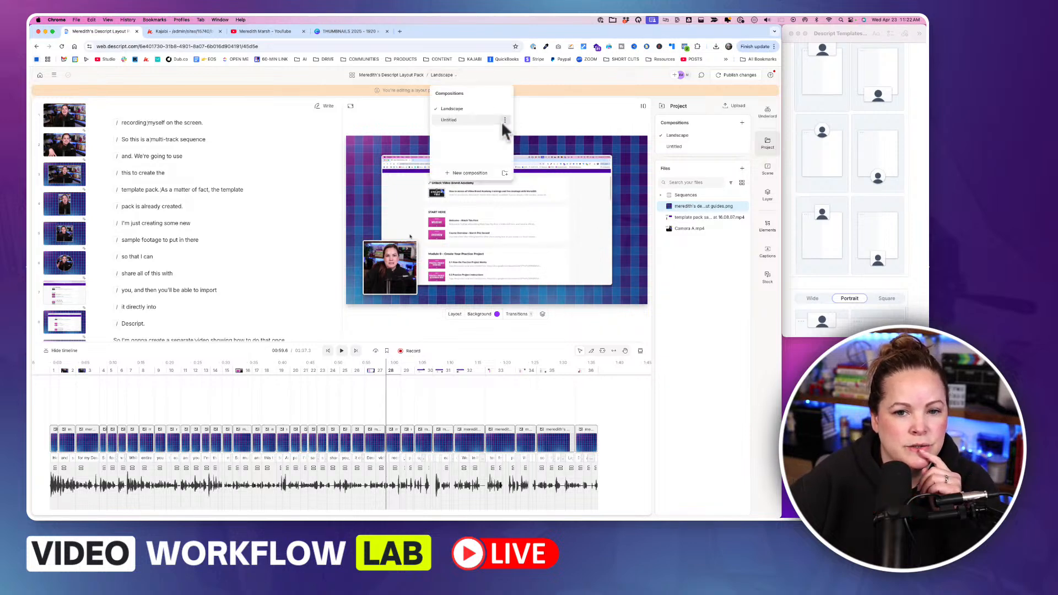
{"action": "left_click", "coordinate": [504, 120]}
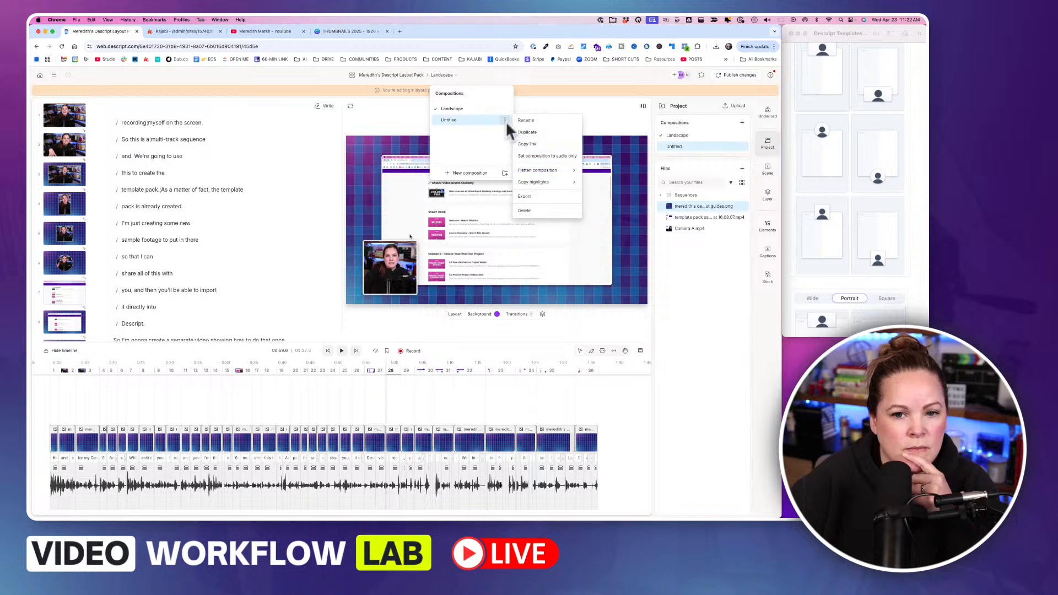
{"action": "left_click", "coordinate": [524, 210]}
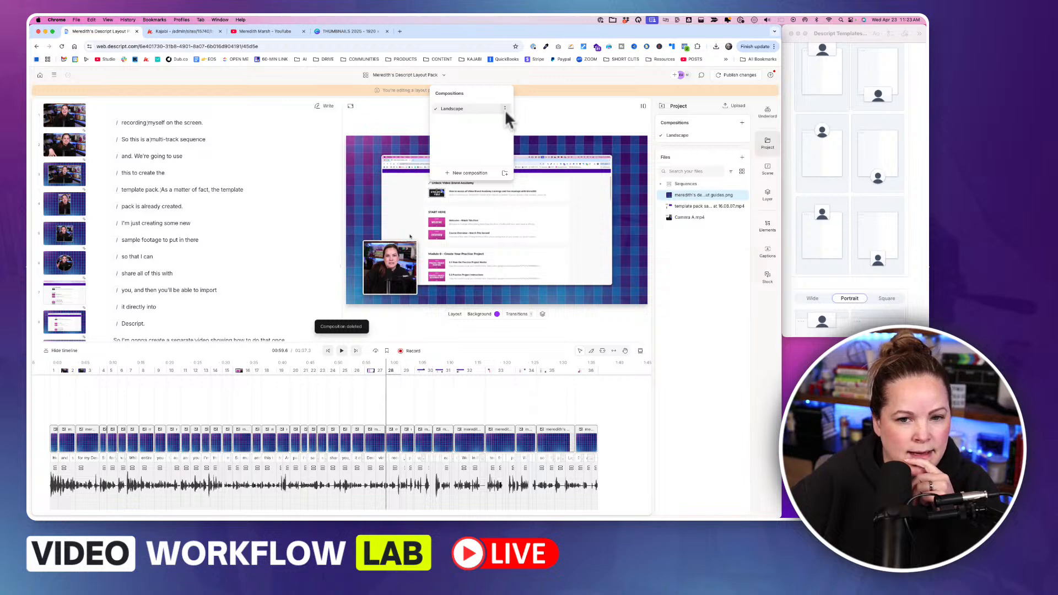
Step: Duplicate the Landscape composition and rename the copy Portrait
{"action": "left_click", "coordinate": [505, 109]}
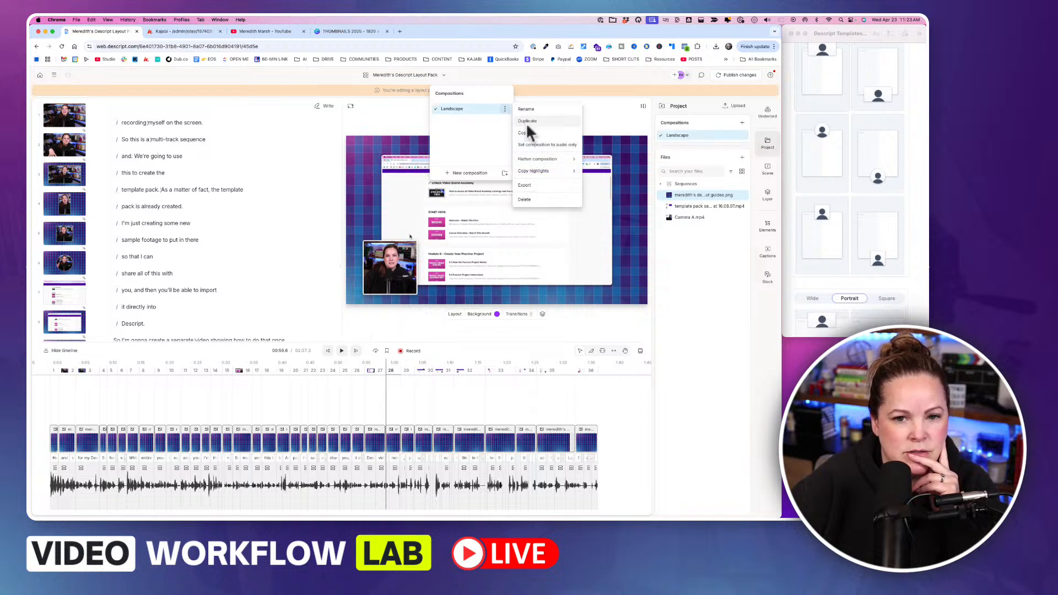
{"action": "left_click", "coordinate": [526, 122]}
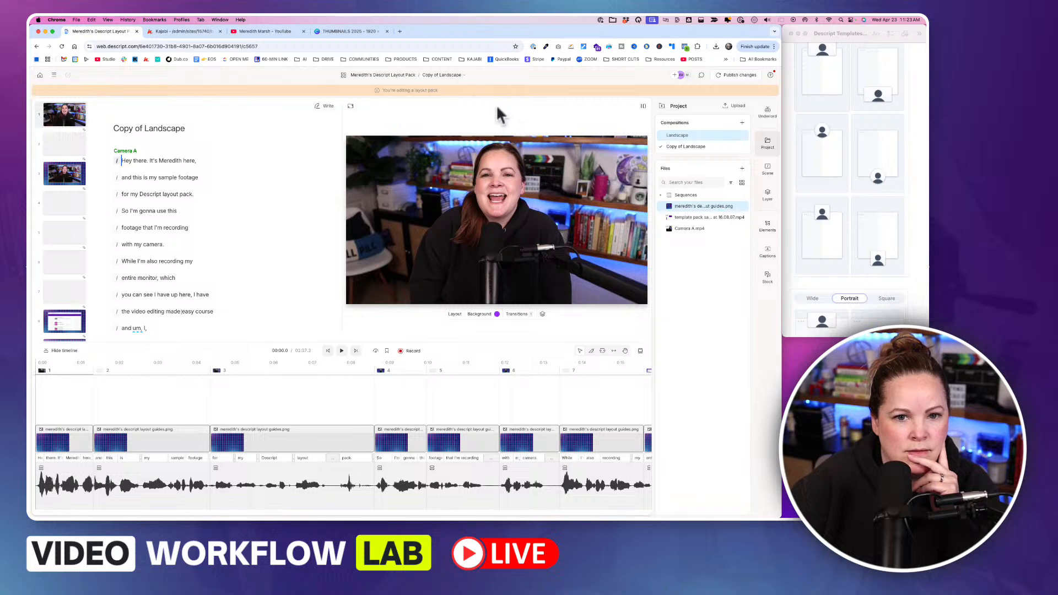
{"action": "left_click", "coordinate": [442, 75]}
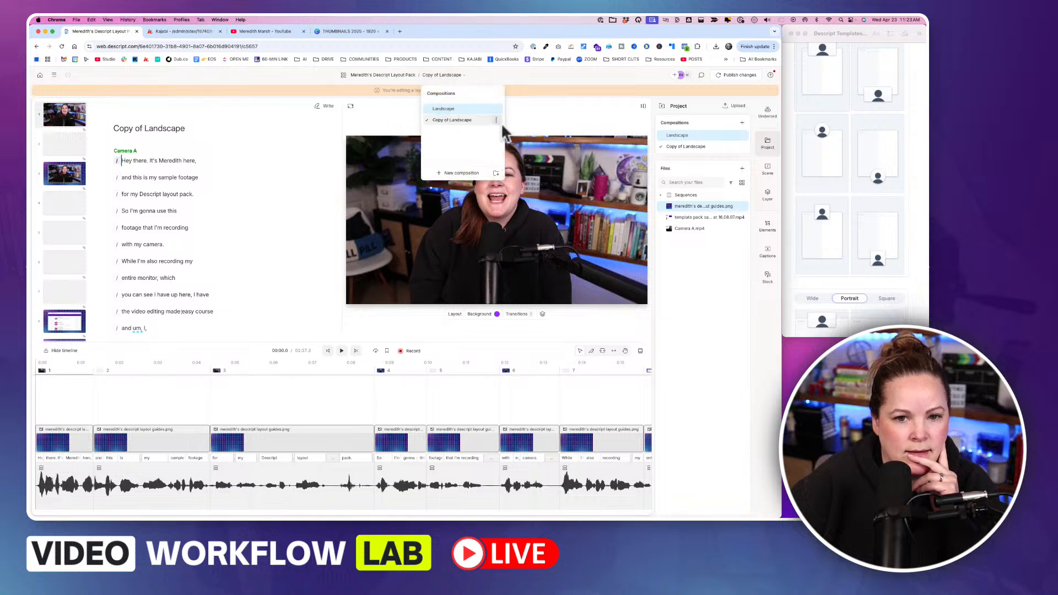
{"action": "left_click", "coordinate": [496, 120]}
{"action": "left_click", "coordinate": [514, 122]}
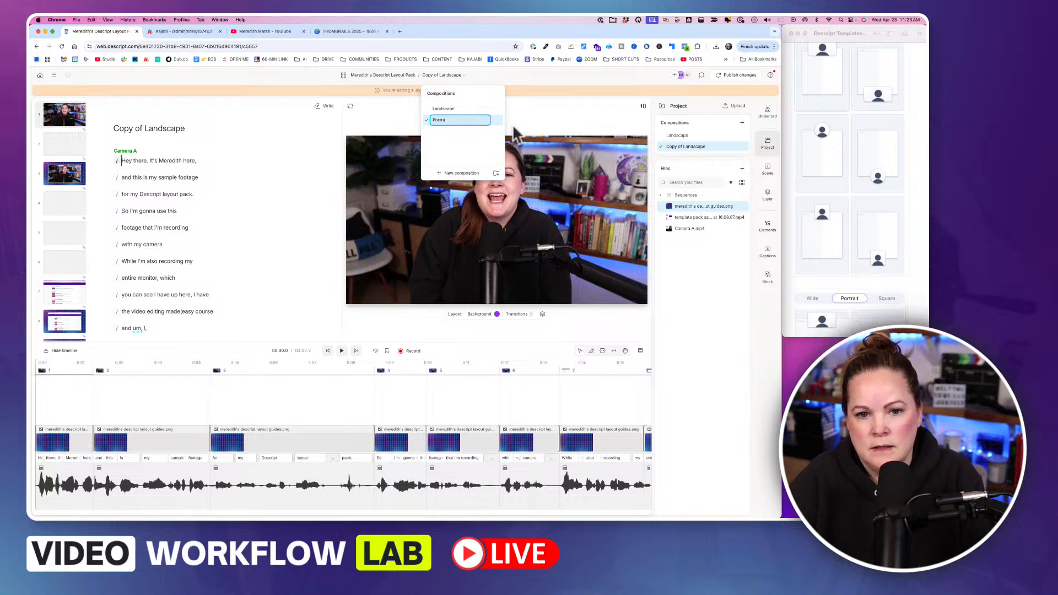
{"action": "key", "text": "Return"}
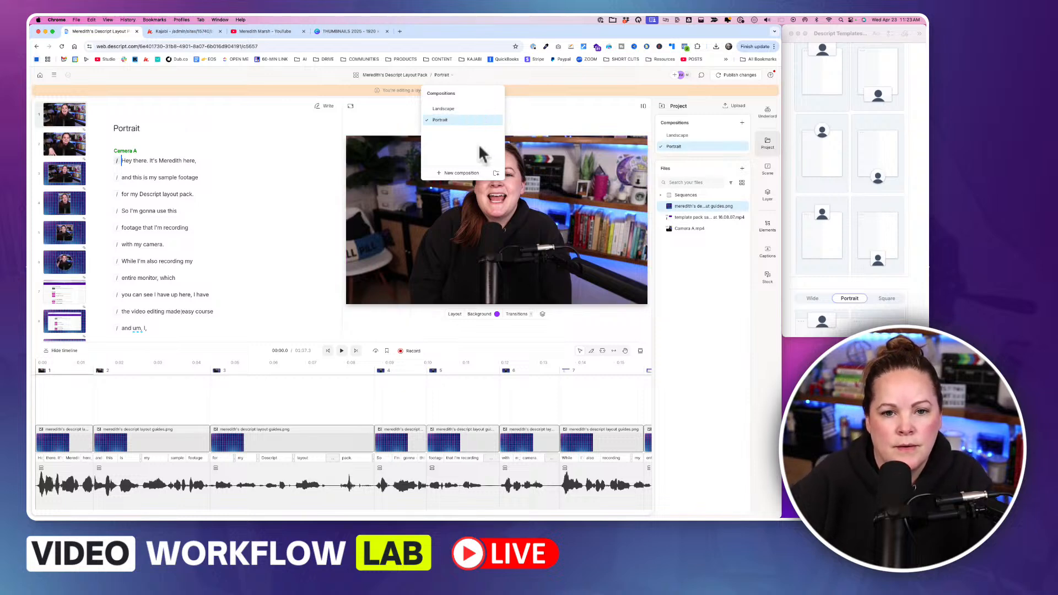
Step: Change the Portrait composition's aspect ratio to Portrait 9:16
{"action": "left_click", "coordinate": [69, 126]}
{"action": "left_click", "coordinate": [350, 105]}
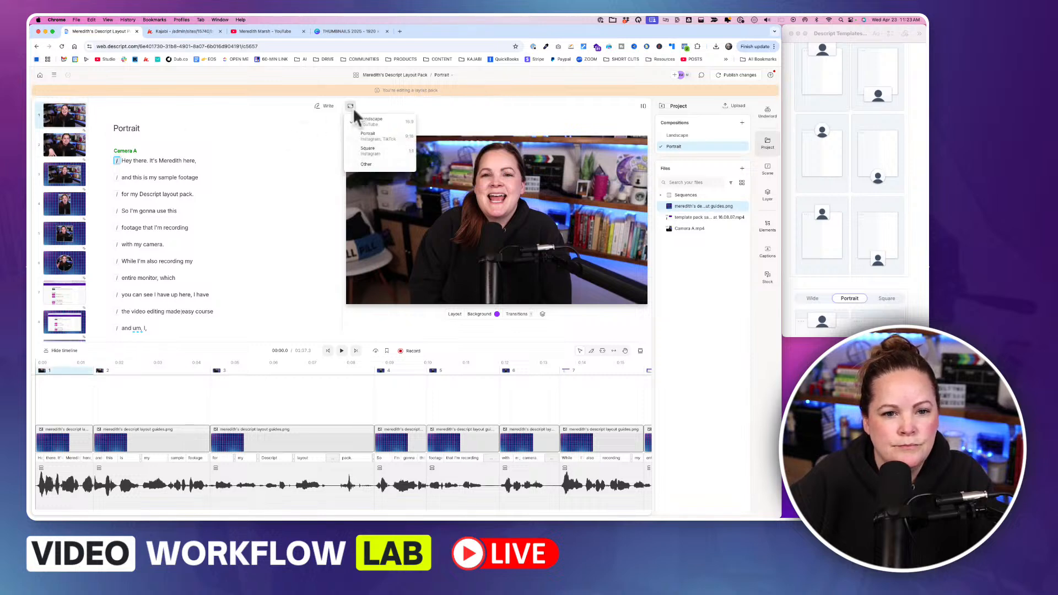
{"action": "left_click", "coordinate": [364, 136]}
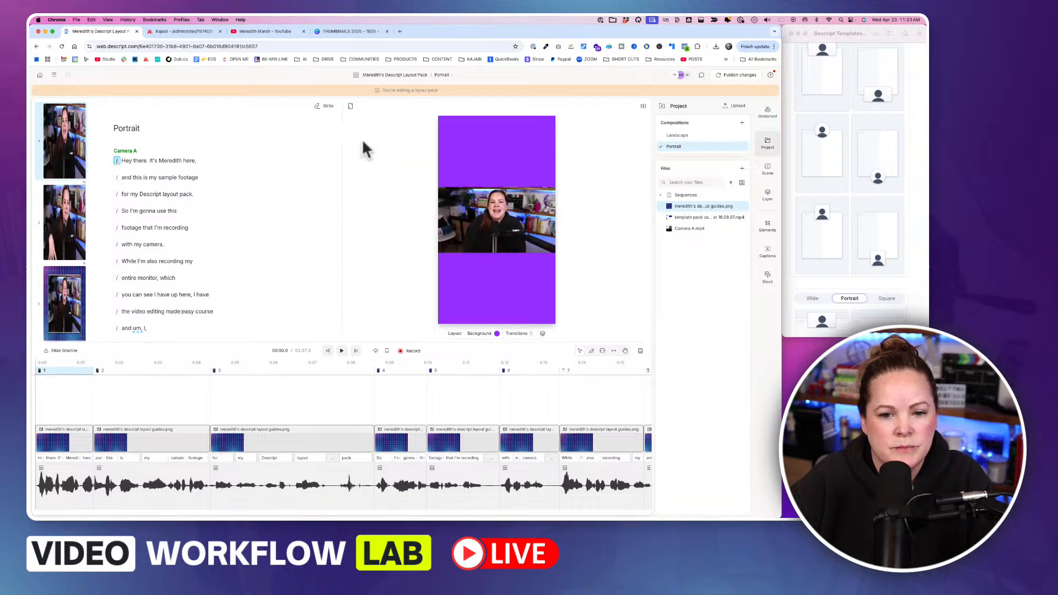
Step: Enlarge the camera video in the first scene until it fills the portrait frame
{"action": "left_click", "coordinate": [61, 169]}
{"action": "scroll", "coordinate": [65, 220], "scroll_direction": "up", "scroll_amount": 10}
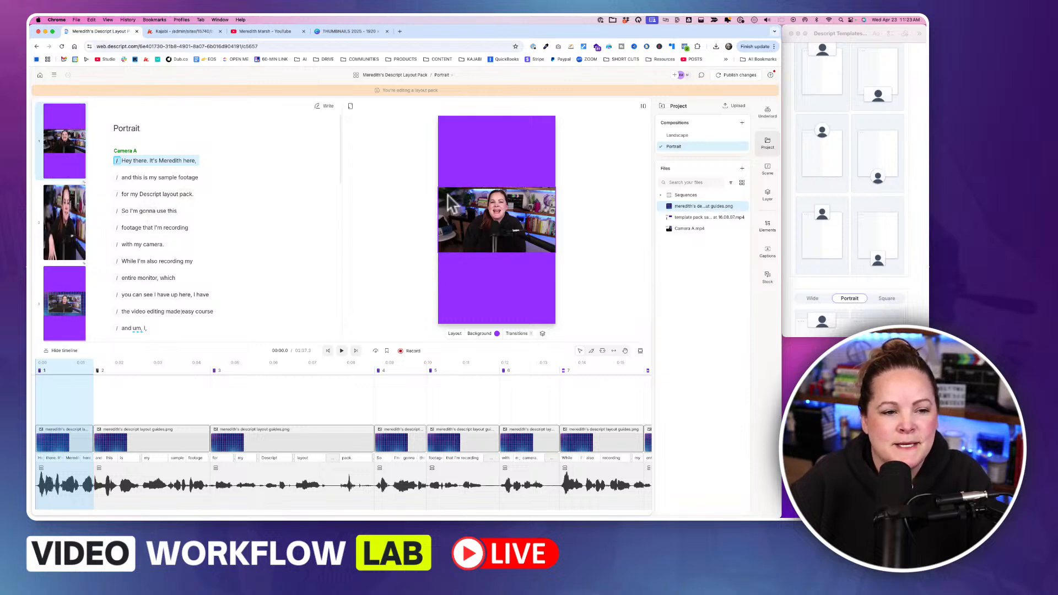
{"action": "left_click", "coordinate": [510, 237]}
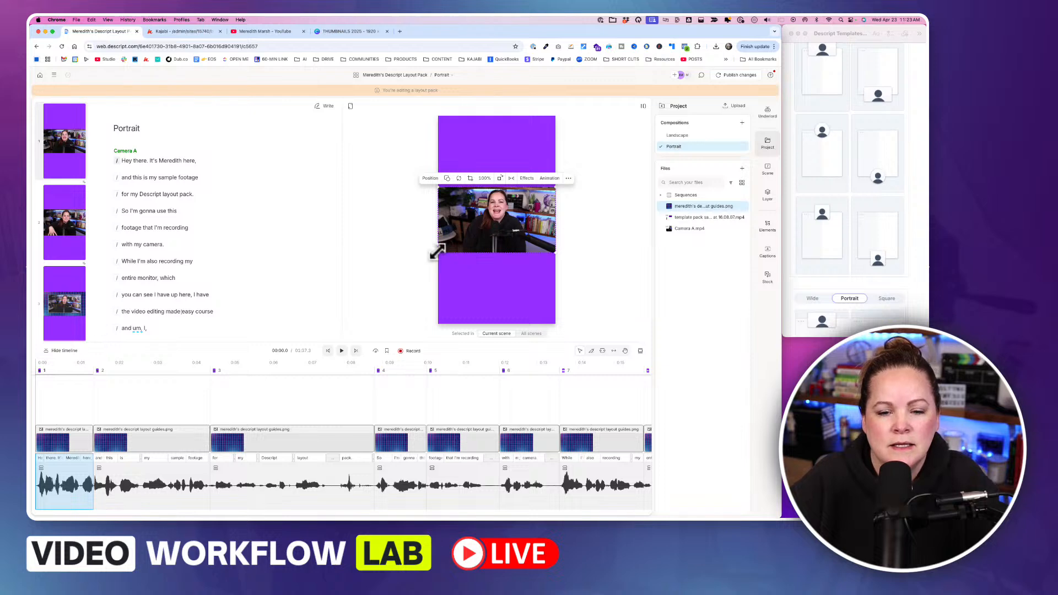
{"action": "left_click_drag", "start_coordinate": [437, 253], "coordinate": [327, 352]}
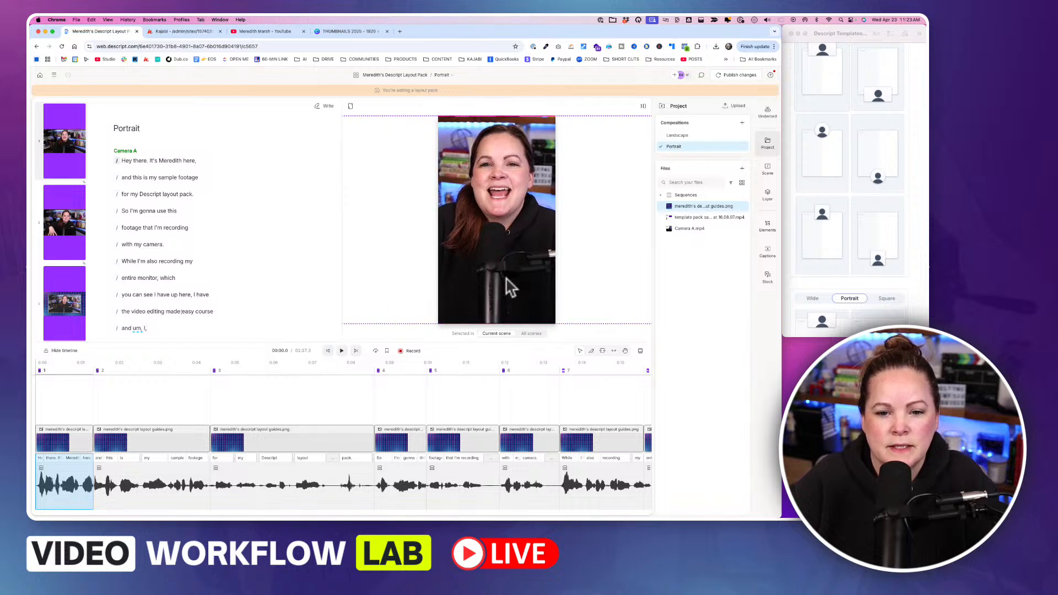
Step: Enlarge the second scene's camera video beyond the portrait frame's height and shift it slightly to reframe the speaker
{"action": "left_click", "coordinate": [66, 241]}
{"action": "left_click", "coordinate": [445, 249]}
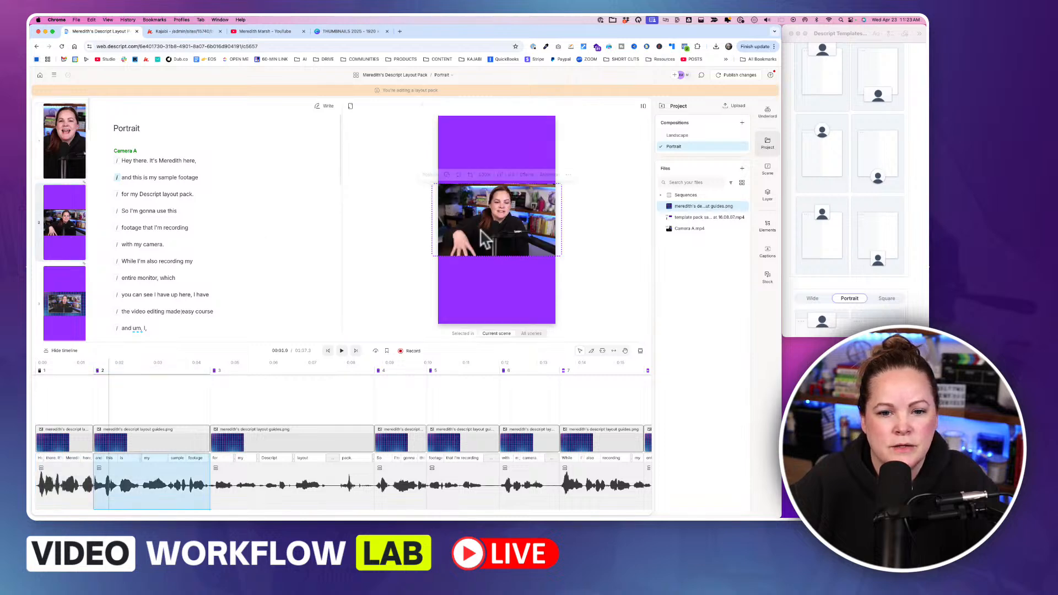
{"action": "left_click_drag", "start_coordinate": [431, 259], "coordinate": [303, 350]}
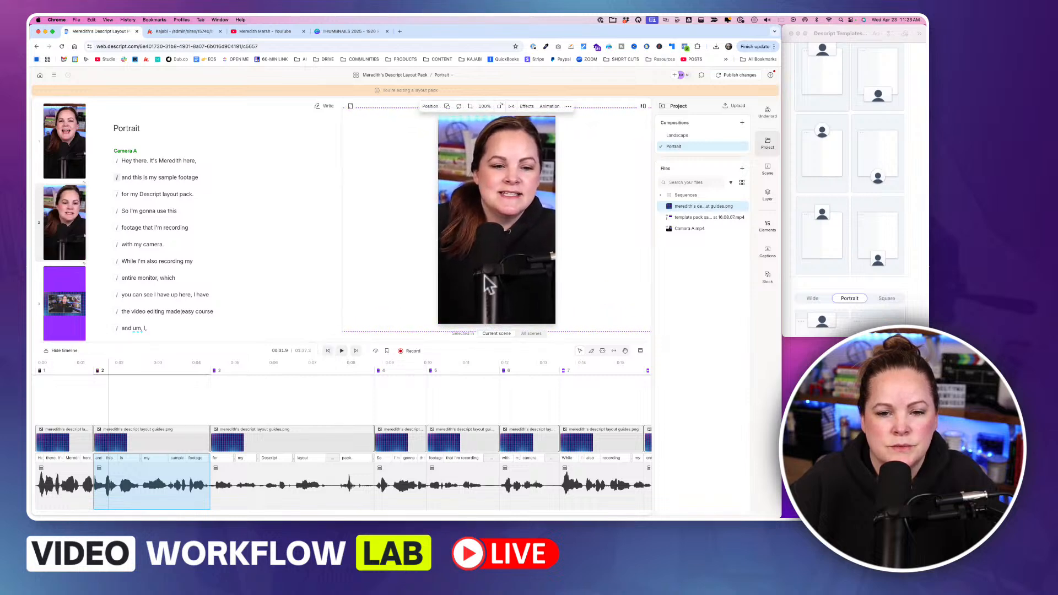
{"action": "left_click_drag", "start_coordinate": [500, 278], "coordinate": [506, 279]}
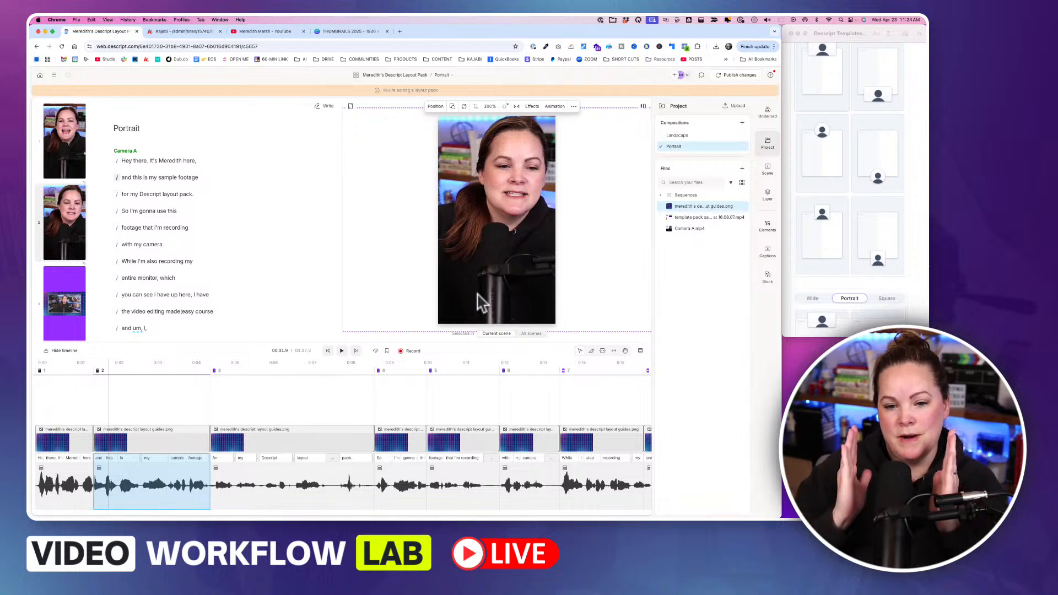
Step: Enlarge the plaid background image in the third scene until it covers the whole portrait frame, keeping it behind the camera video
{"action": "left_click", "coordinate": [60, 336]}
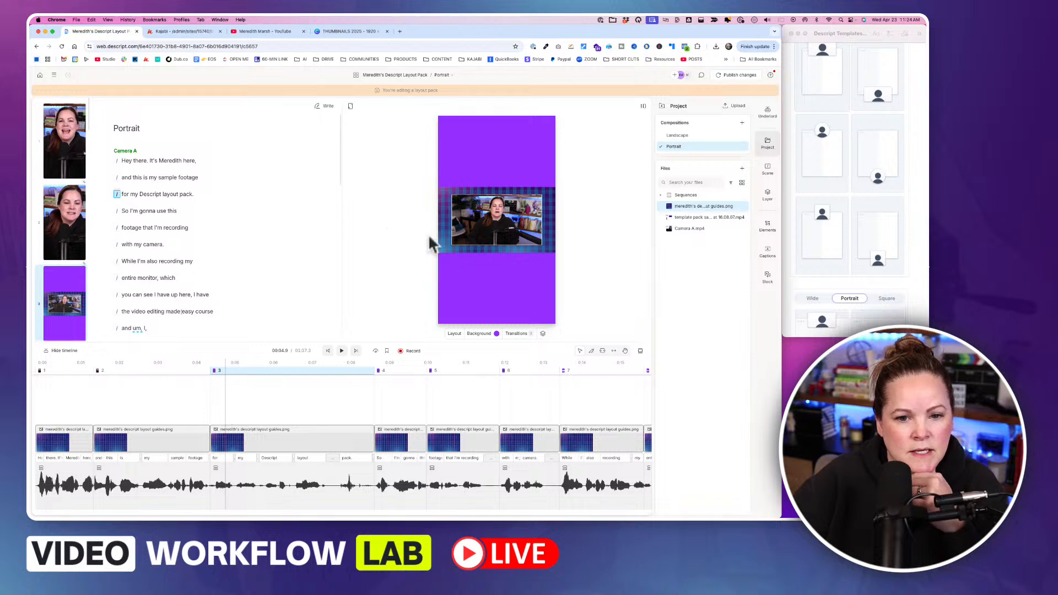
{"action": "left_click", "coordinate": [441, 233]}
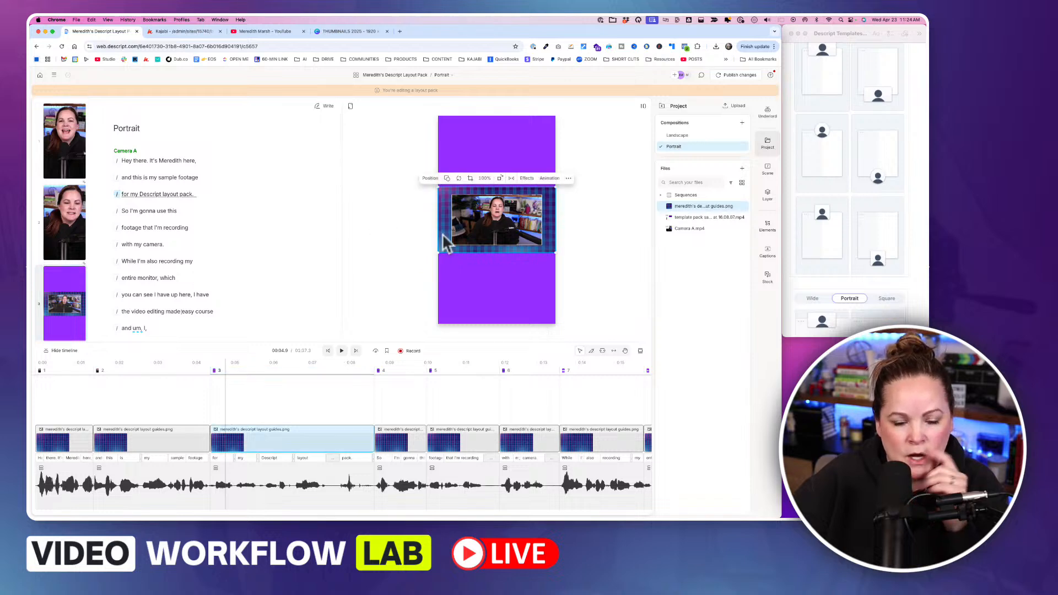
{"action": "left_click", "coordinate": [766, 170]}
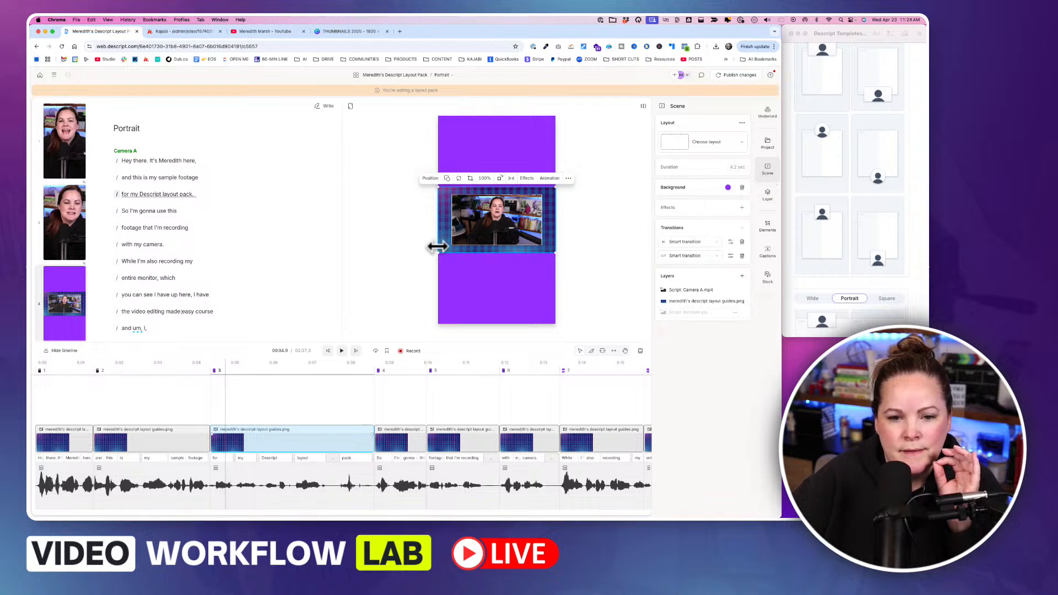
{"action": "left_click_drag", "start_coordinate": [442, 241], "coordinate": [444, 283]}
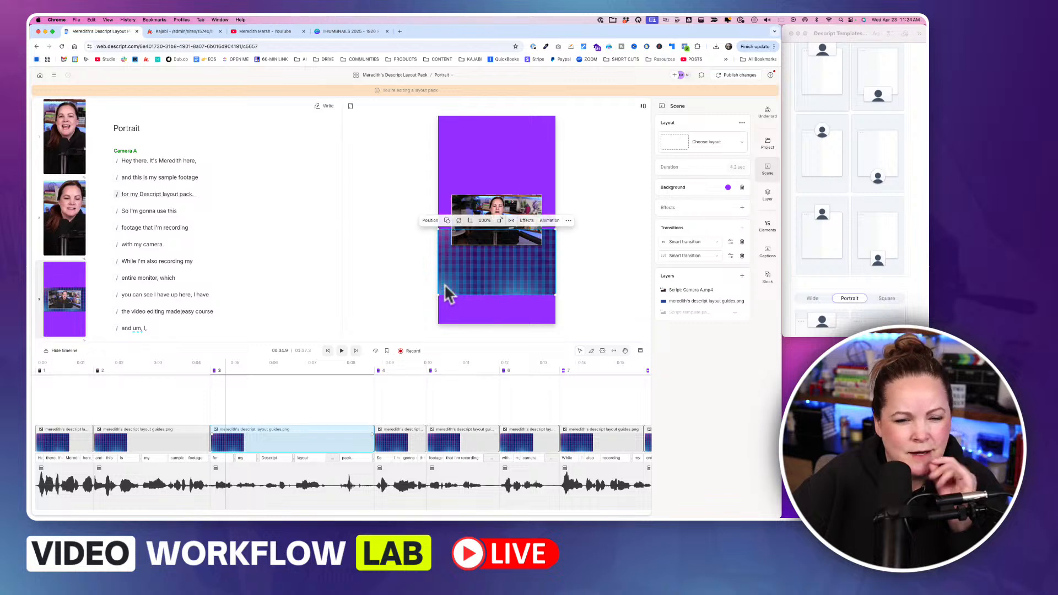
{"action": "key", "text": "super+z"}
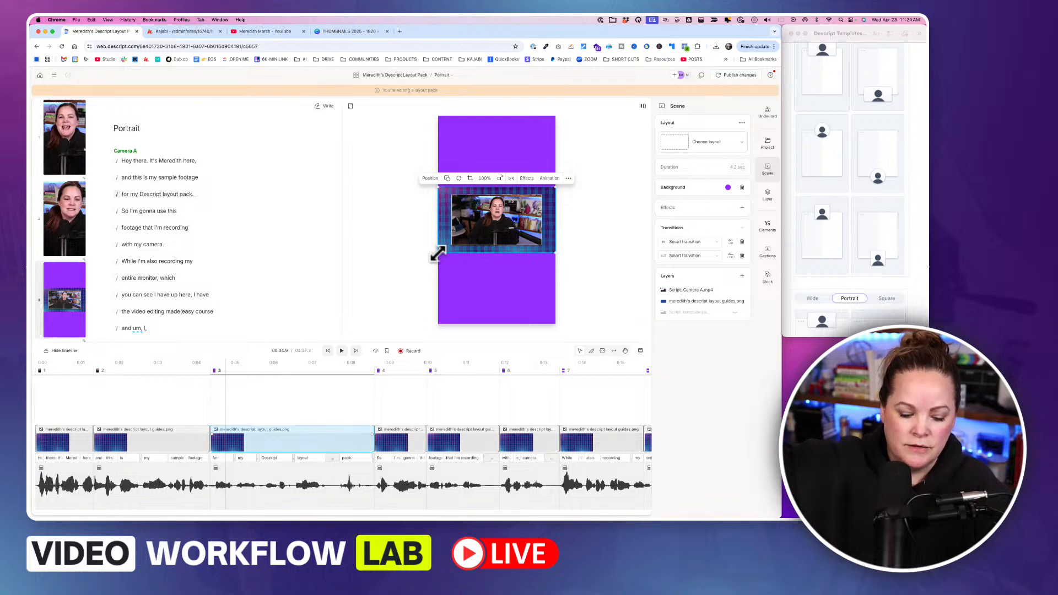
{"action": "left_click_drag", "start_coordinate": [437, 254], "coordinate": [321, 349]}
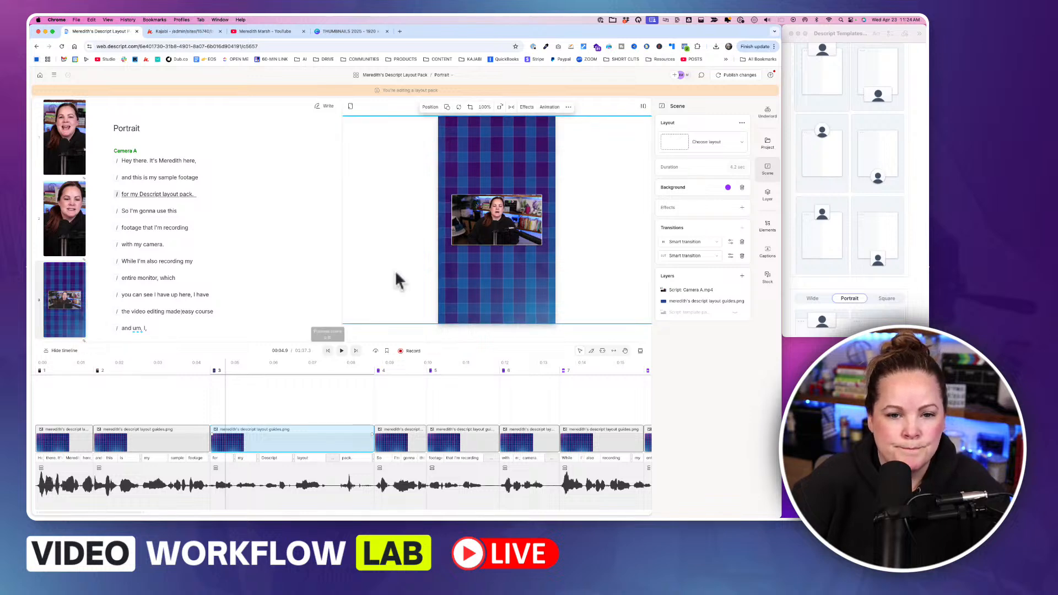
{"action": "left_click", "coordinate": [597, 109]}
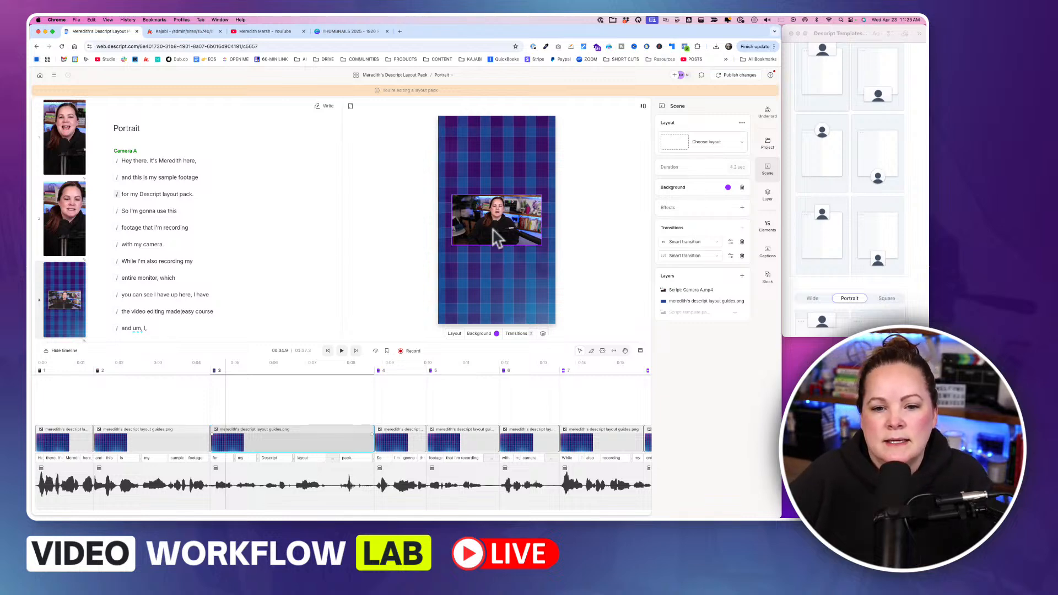
Step: Consult the portrait camera-only reference layouts and slightly enlarge the third scene's centred camera video over the plaid background
{"action": "scroll", "coordinate": [832, 168], "scroll_direction": "down", "scroll_amount": 5}
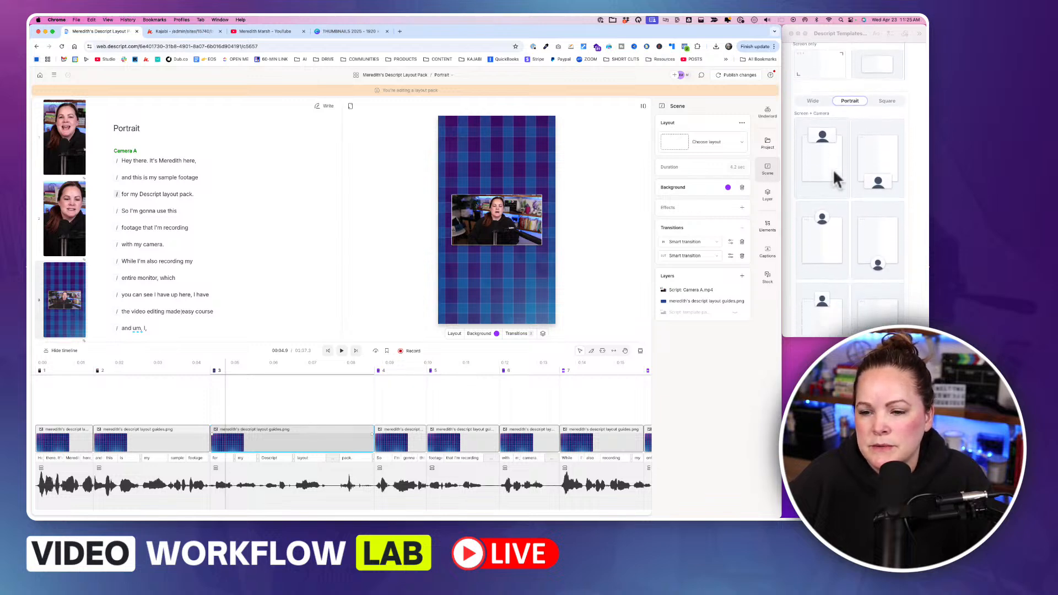
{"action": "scroll", "coordinate": [831, 169], "scroll_direction": "down", "scroll_amount": 3}
{"action": "scroll", "coordinate": [833, 172], "scroll_direction": "down", "scroll_amount": 3}
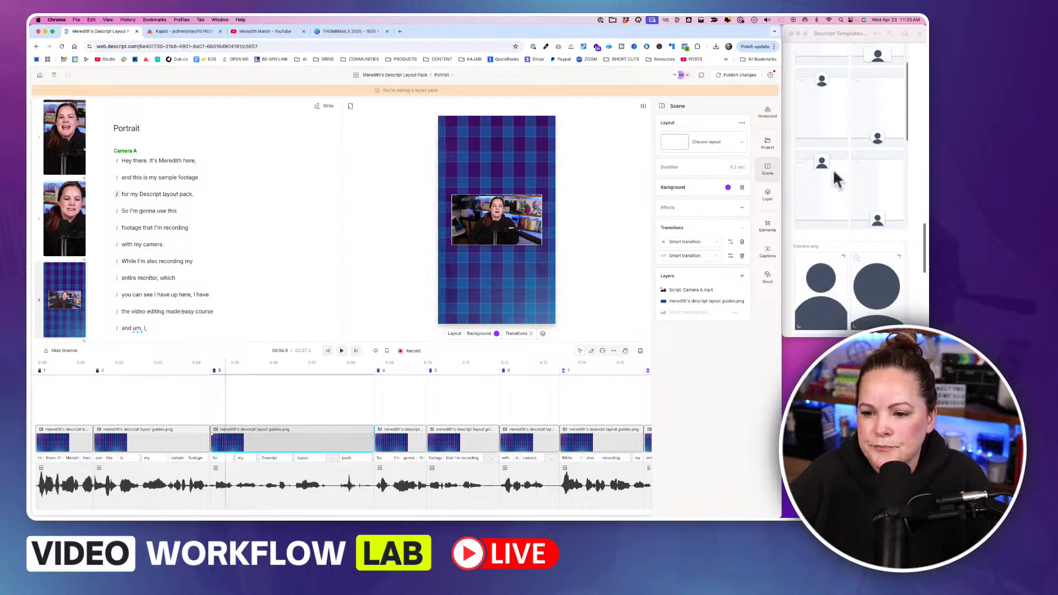
{"action": "scroll", "coordinate": [833, 174], "scroll_direction": "down", "scroll_amount": 1}
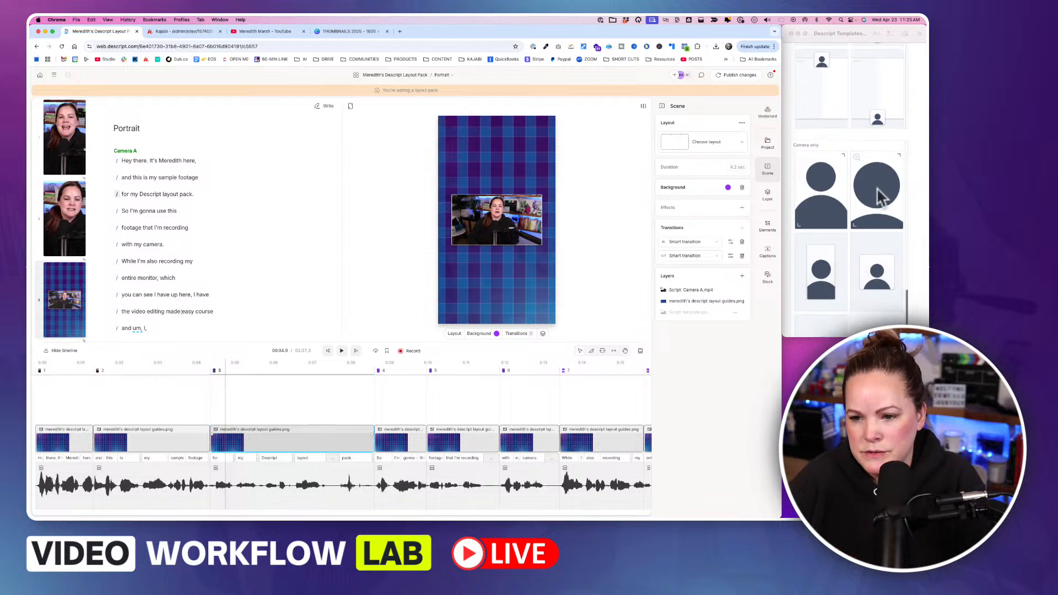
{"action": "left_click_drag", "start_coordinate": [880, 196], "coordinate": [556, 248]}
{"action": "scroll", "coordinate": [855, 279], "scroll_direction": "down", "scroll_amount": 5}
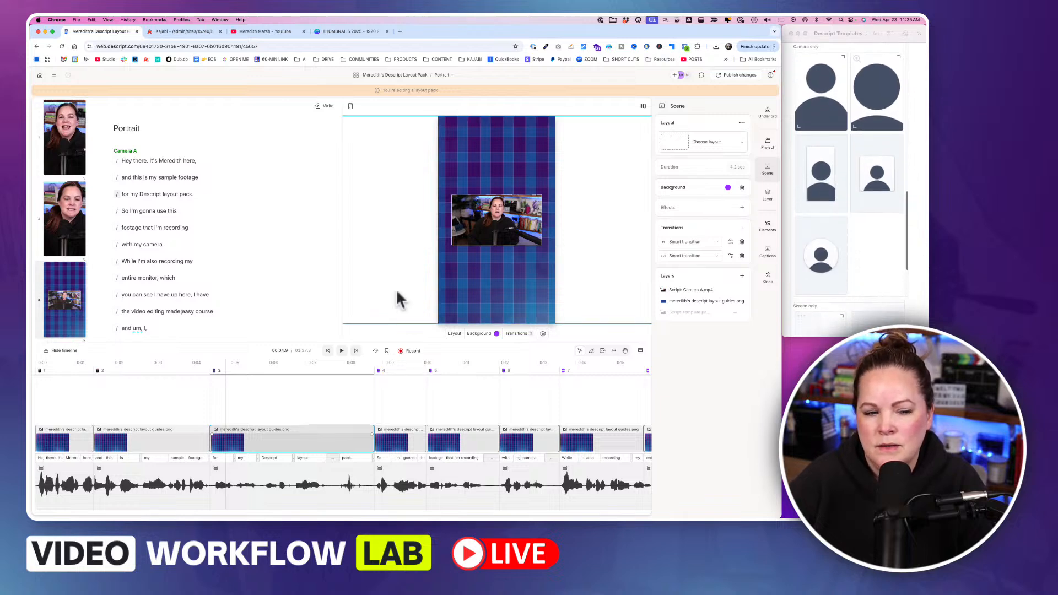
{"action": "left_click", "coordinate": [495, 237]}
{"action": "left_click_drag", "start_coordinate": [452, 244], "coordinate": [447, 248]}
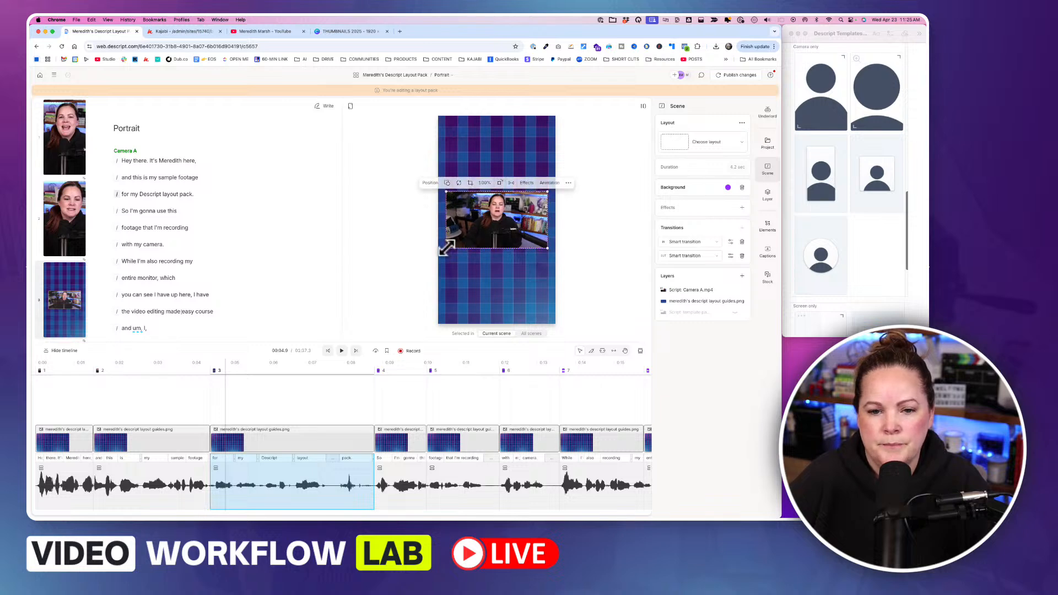
{"action": "left_click", "coordinate": [402, 260]}
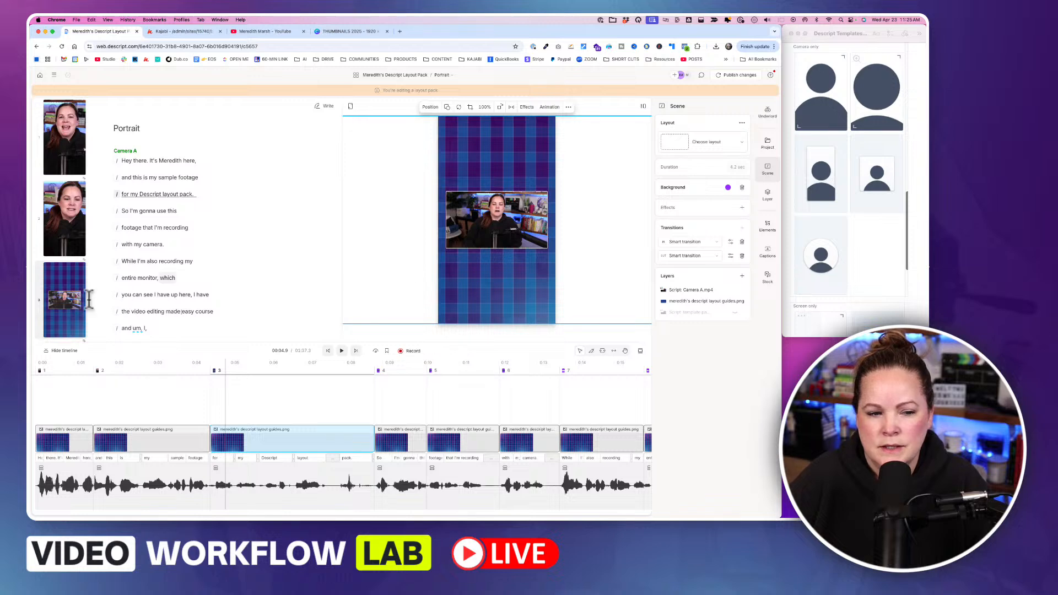
Step: Try a light blue background color on the fourth scene, undo it, and recheck the third scene's layout
{"action": "scroll", "coordinate": [61, 311], "scroll_direction": "down", "scroll_amount": 3}
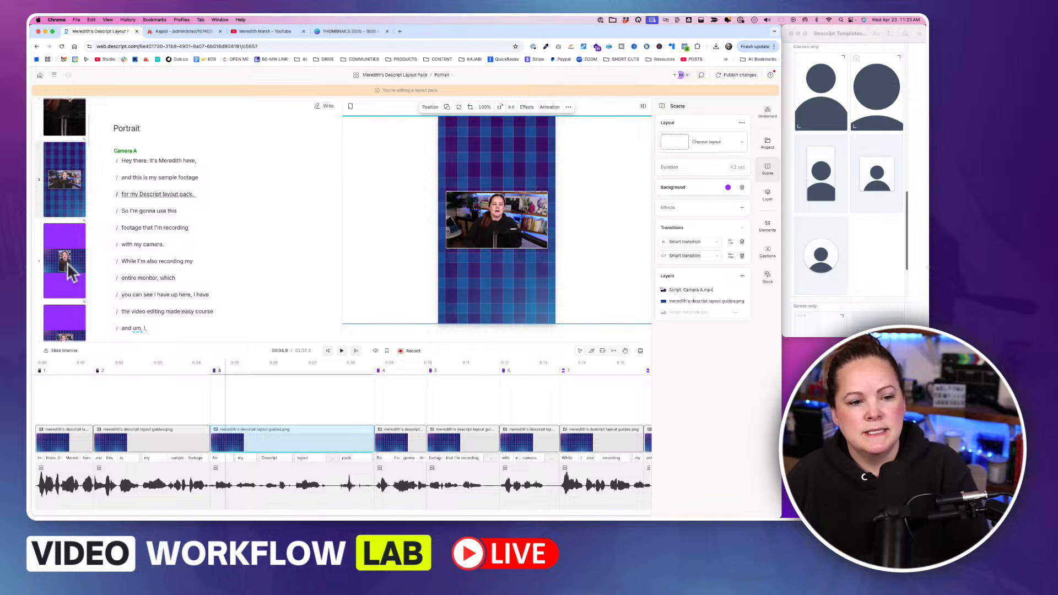
{"action": "left_click", "coordinate": [67, 262]}
{"action": "left_click", "coordinate": [76, 206]}
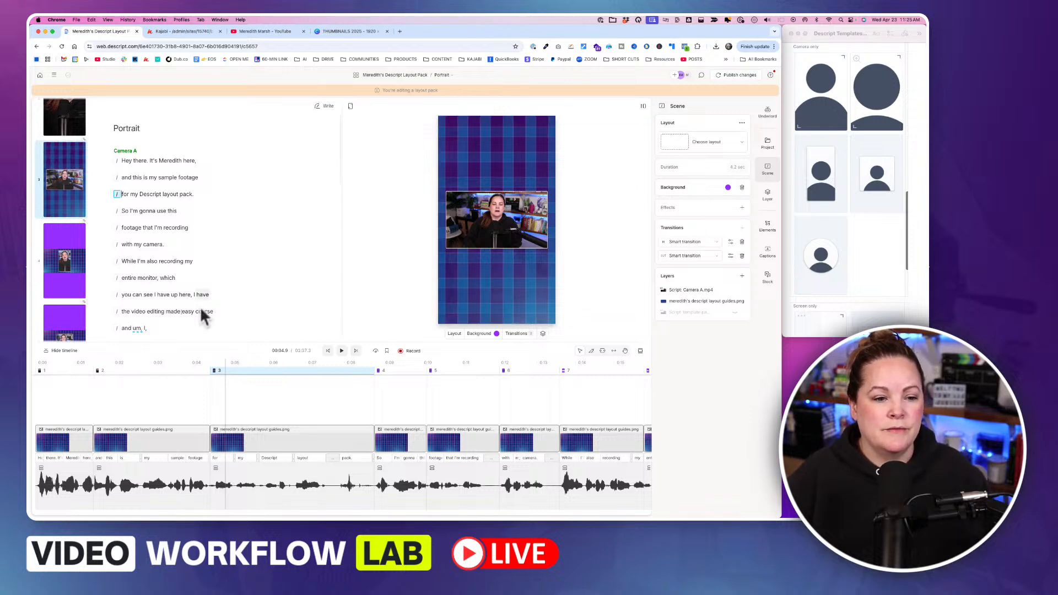
{"action": "left_click", "coordinate": [73, 289]}
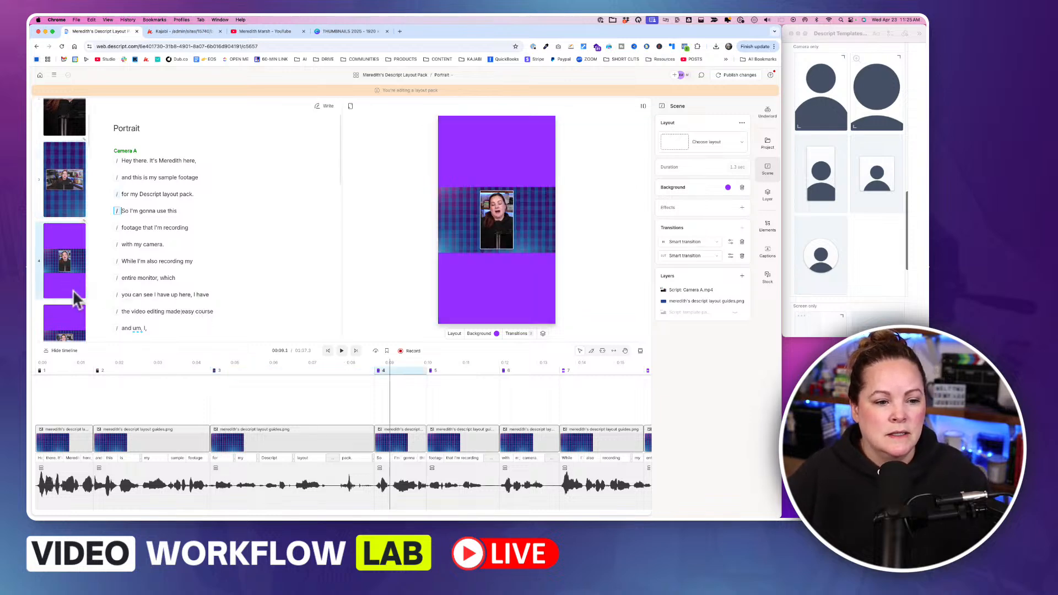
{"action": "left_click", "coordinate": [497, 334]}
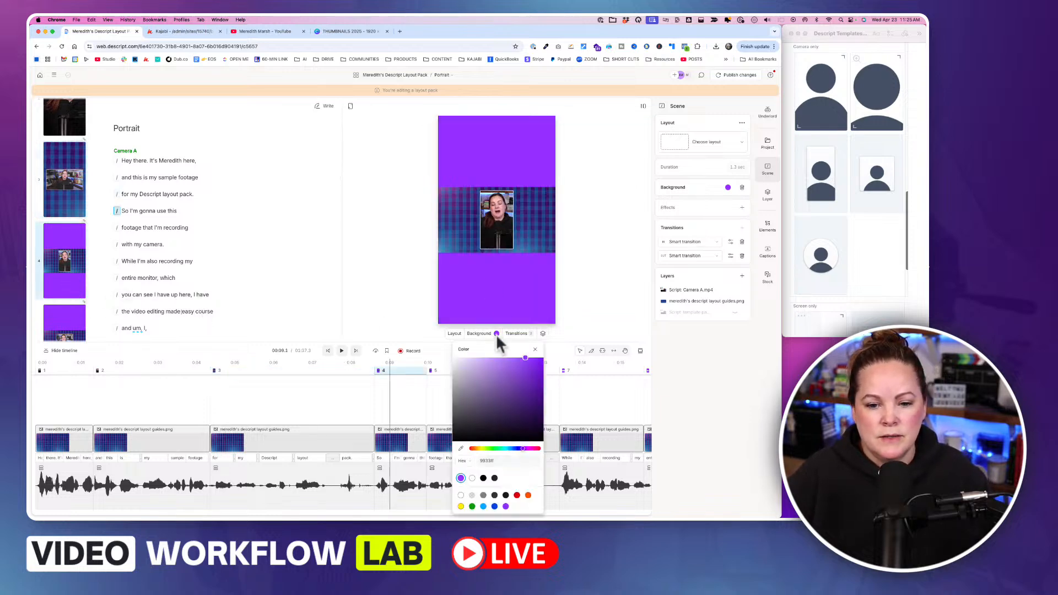
{"action": "left_click", "coordinate": [484, 506]}
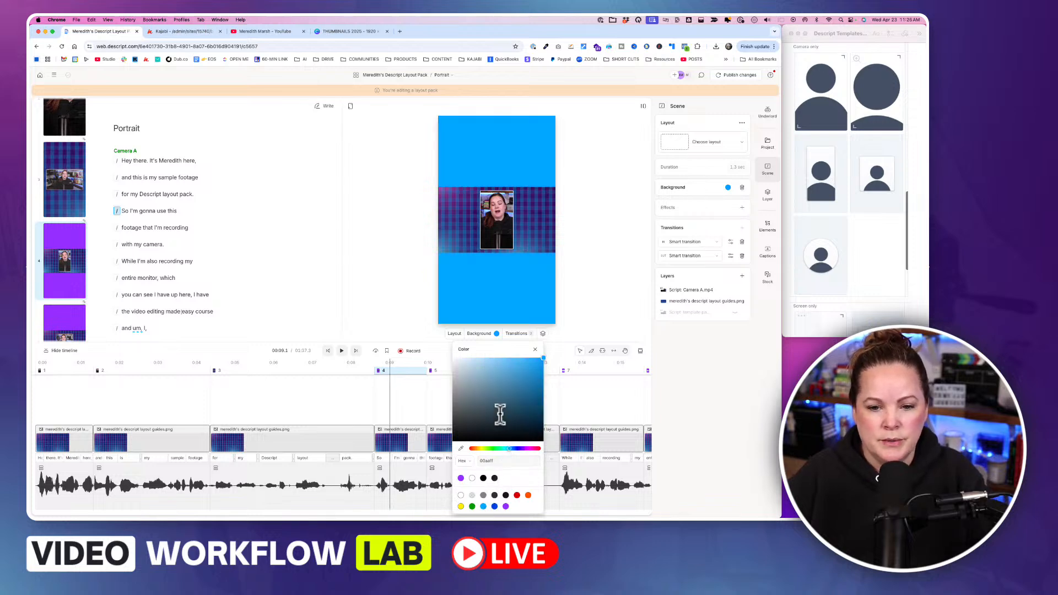
{"action": "key", "text": "super+z"}
{"action": "left_click", "coordinate": [65, 217]}
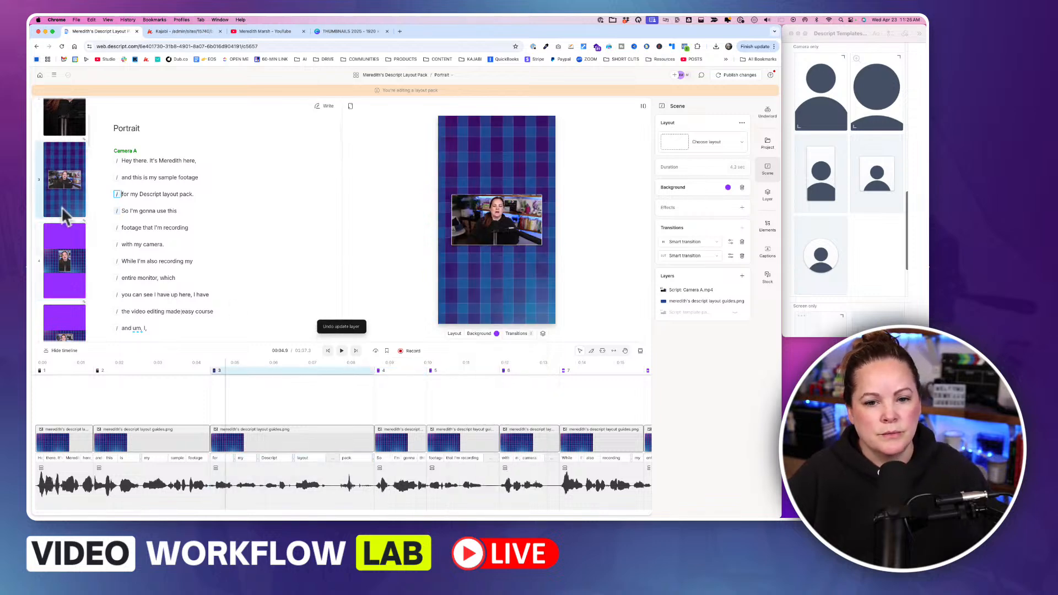
{"action": "left_click", "coordinate": [497, 189]}
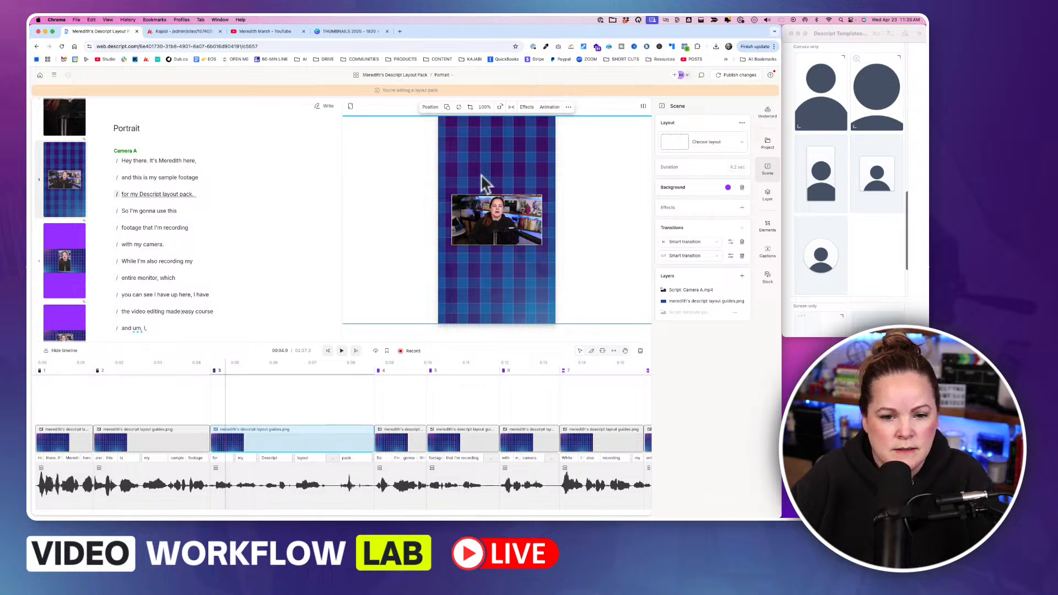
Step: Cover the fourth scene's portrait frame with the plaid background image and enlarge its vertical camera video to about two thirds of the frame width
{"action": "left_click", "coordinate": [70, 284]}
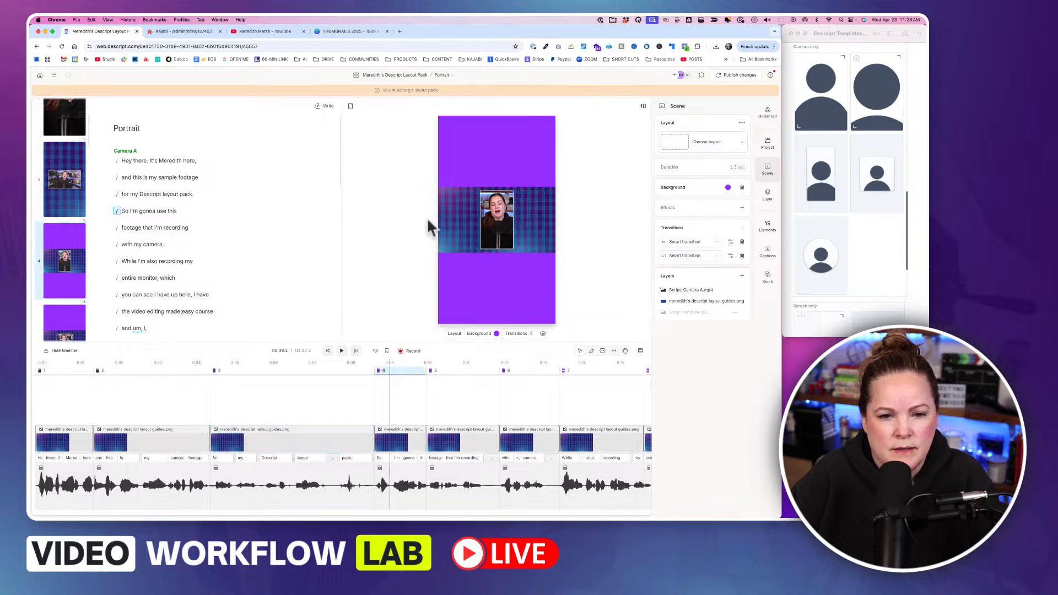
{"action": "left_click", "coordinate": [443, 220]}
{"action": "key", "text": "super+alt+v"}
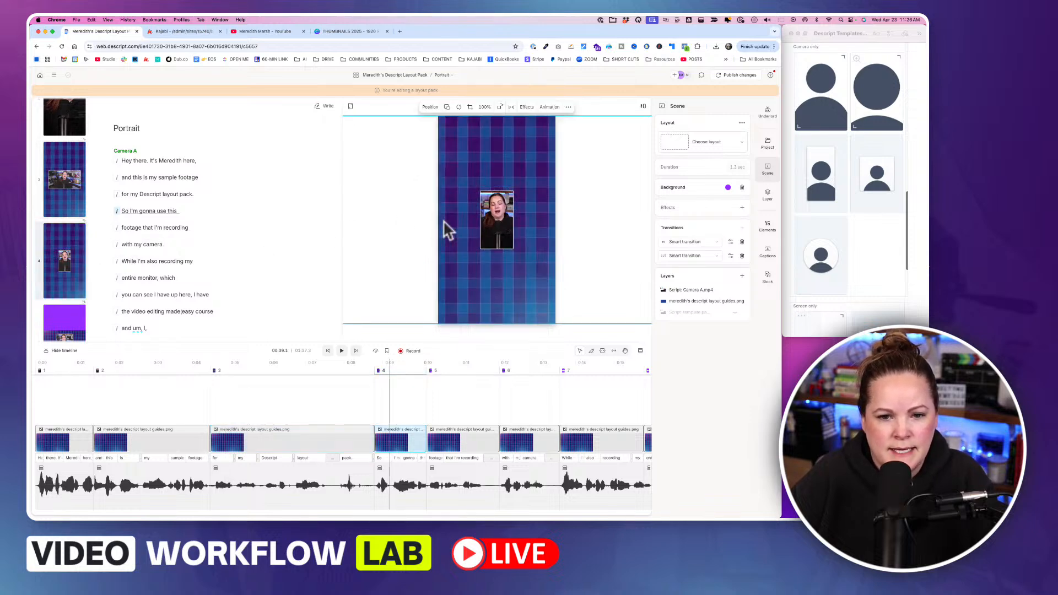
{"action": "left_click", "coordinate": [492, 244]}
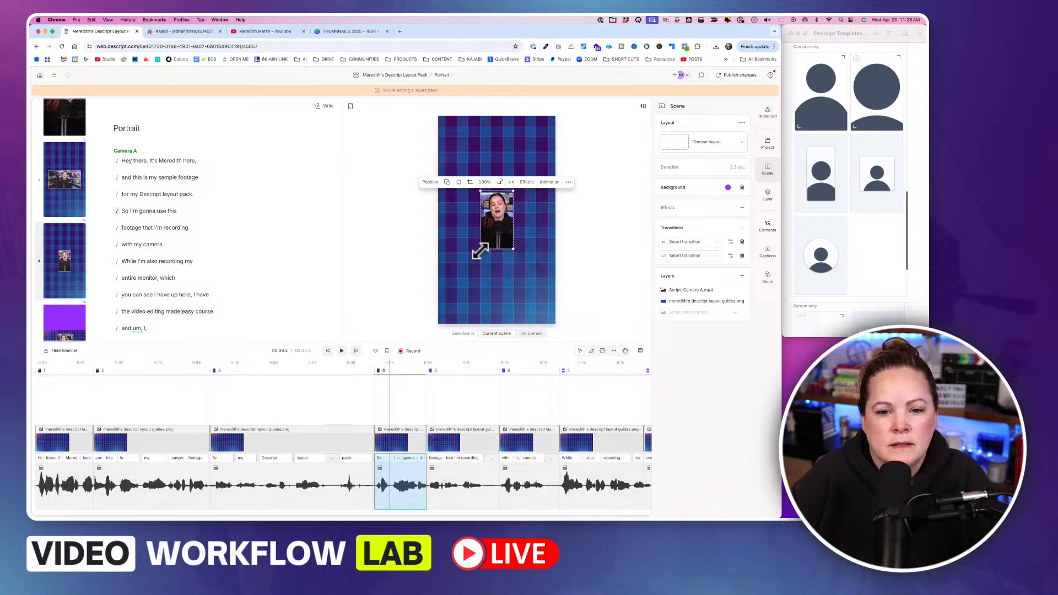
{"action": "left_click_drag", "start_coordinate": [481, 250], "coordinate": [424, 299]}
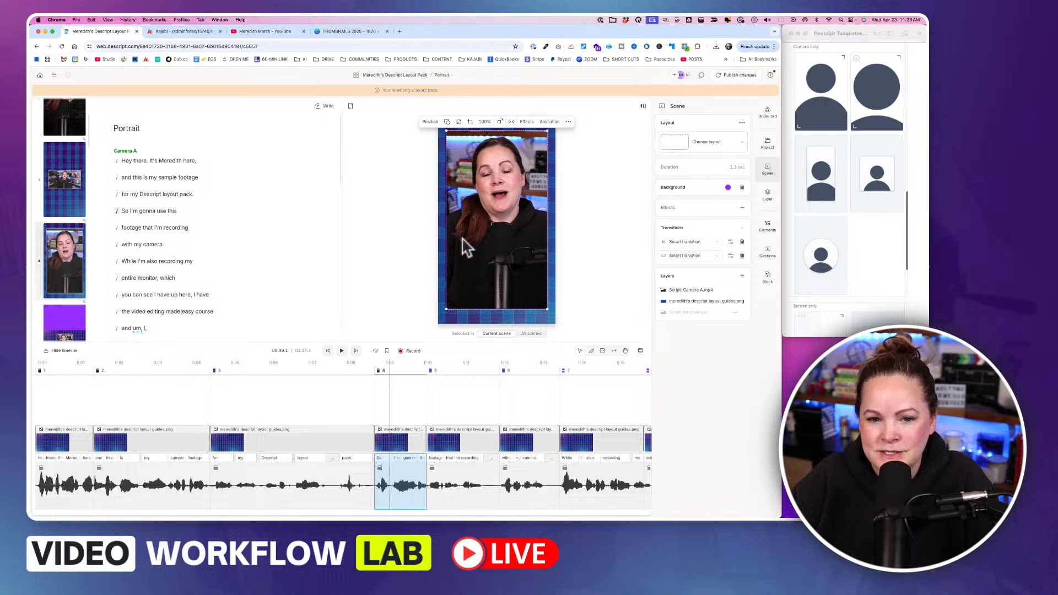
{"action": "left_click_drag", "start_coordinate": [446, 308], "coordinate": [457, 288]}
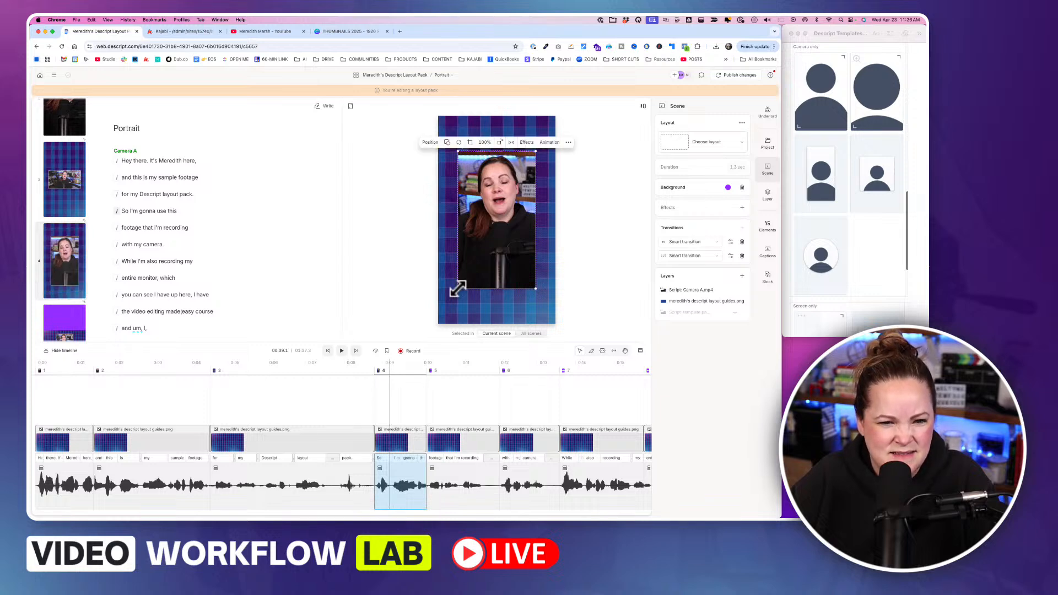
Step: Cover the fifth scene's portrait frame with the plaid background image and enlarge its square camera video to about two thirds of the frame width
{"action": "left_click", "coordinate": [64, 328]}
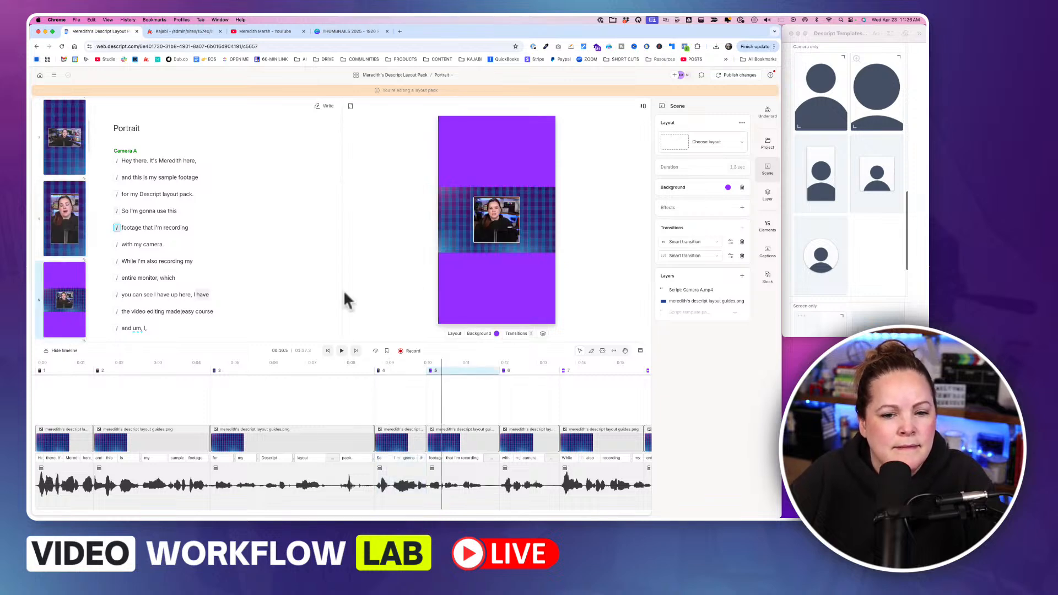
{"action": "left_click", "coordinate": [447, 232]}
{"action": "key", "text": "alt+f"}
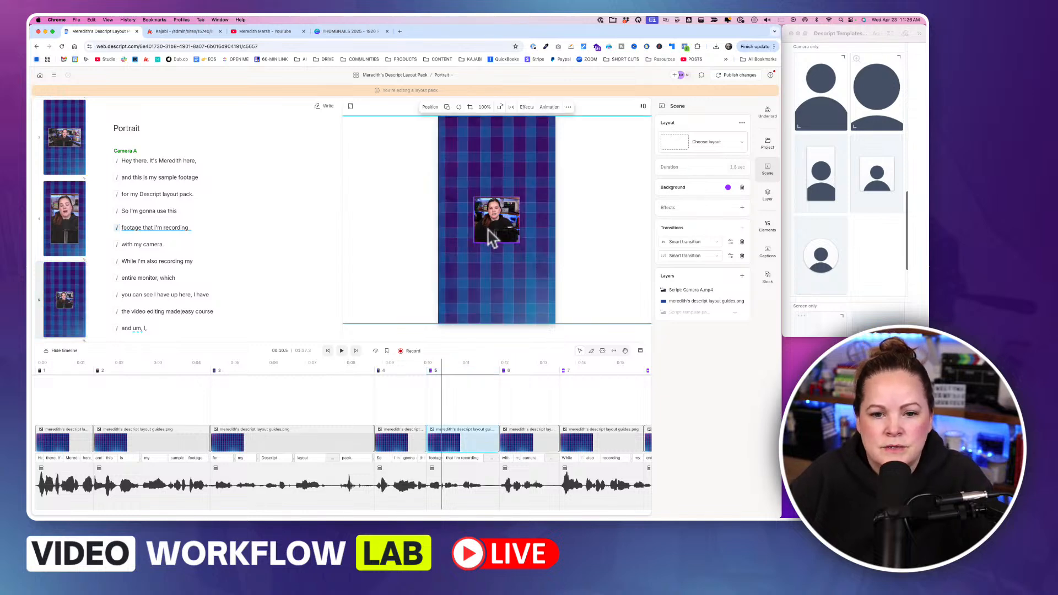
{"action": "left_click", "coordinate": [492, 237]}
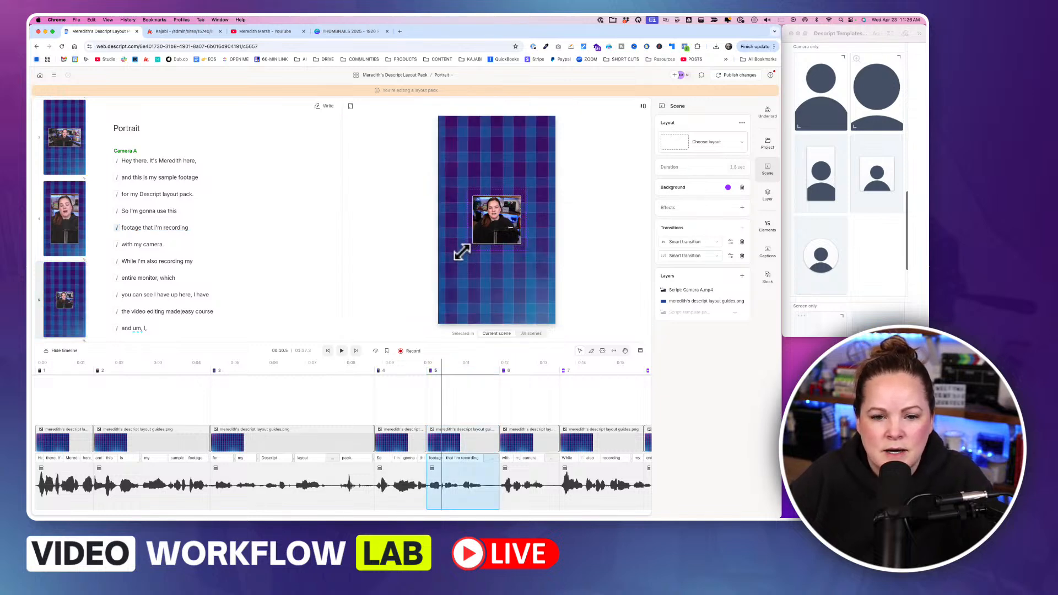
{"action": "left_click_drag", "start_coordinate": [462, 251], "coordinate": [453, 258]}
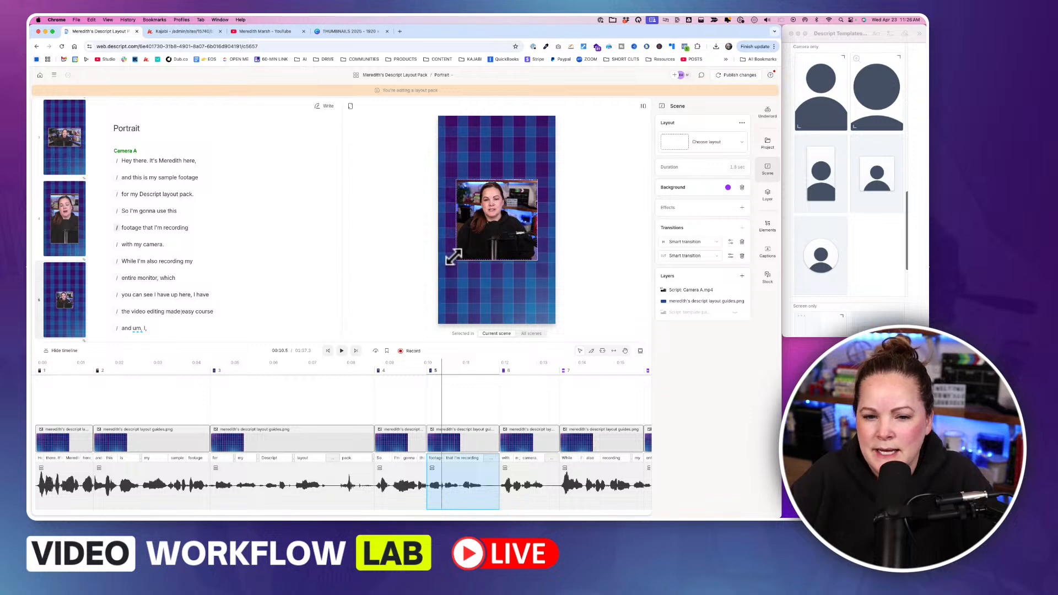
{"action": "left_click_drag", "start_coordinate": [454, 258], "coordinate": [453, 256]}
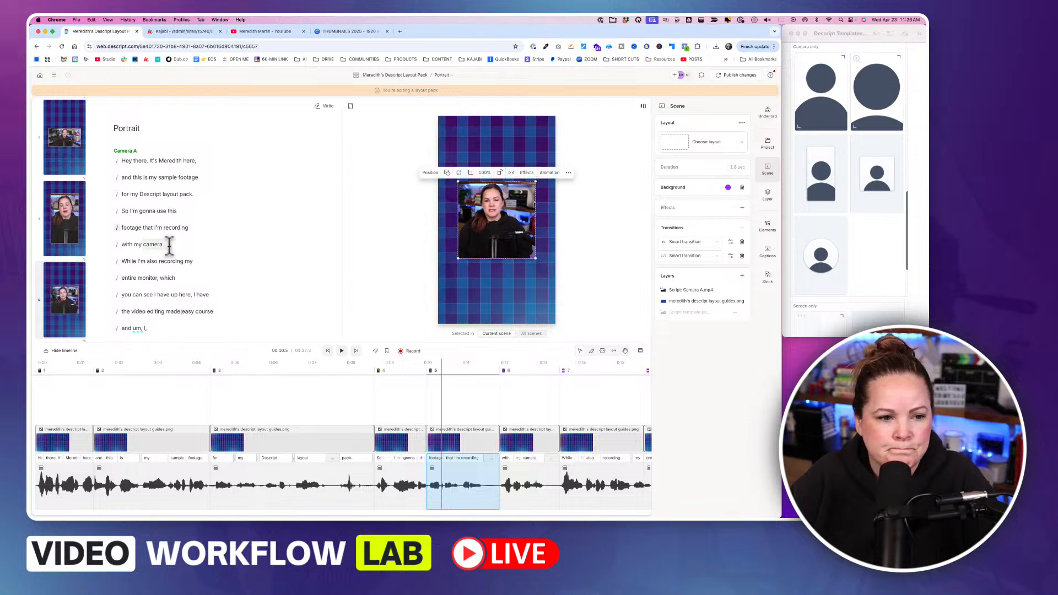
Step: Cover the sixth scene's portrait frame with the plaid background image and enlarge its circular camera video to about 711 by 711
{"action": "scroll", "coordinate": [64, 325], "scroll_direction": "down", "scroll_amount": 3}
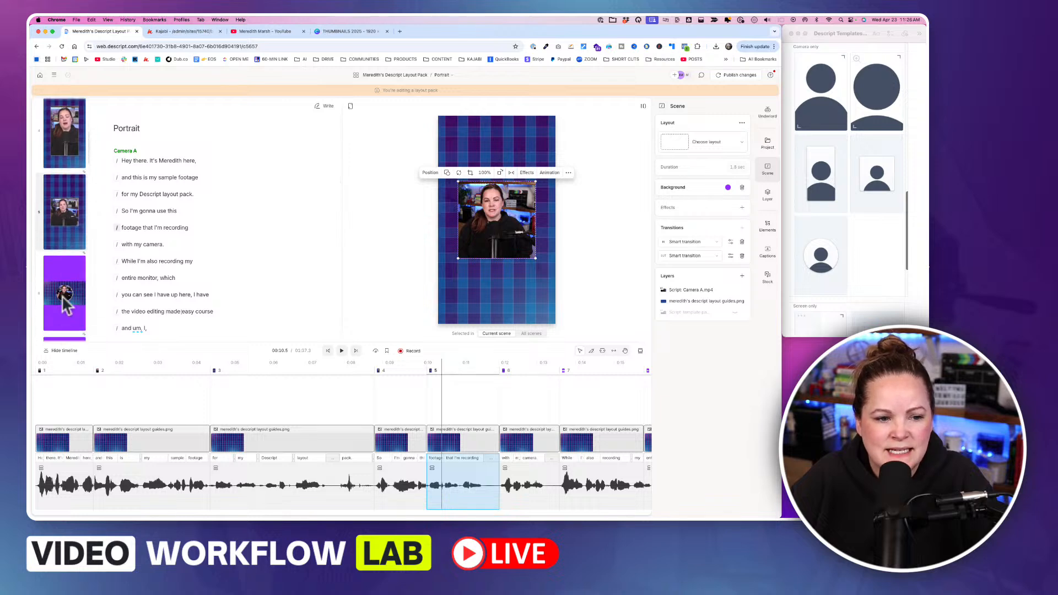
{"action": "left_click", "coordinate": [65, 304]}
{"action": "left_click", "coordinate": [455, 242]}
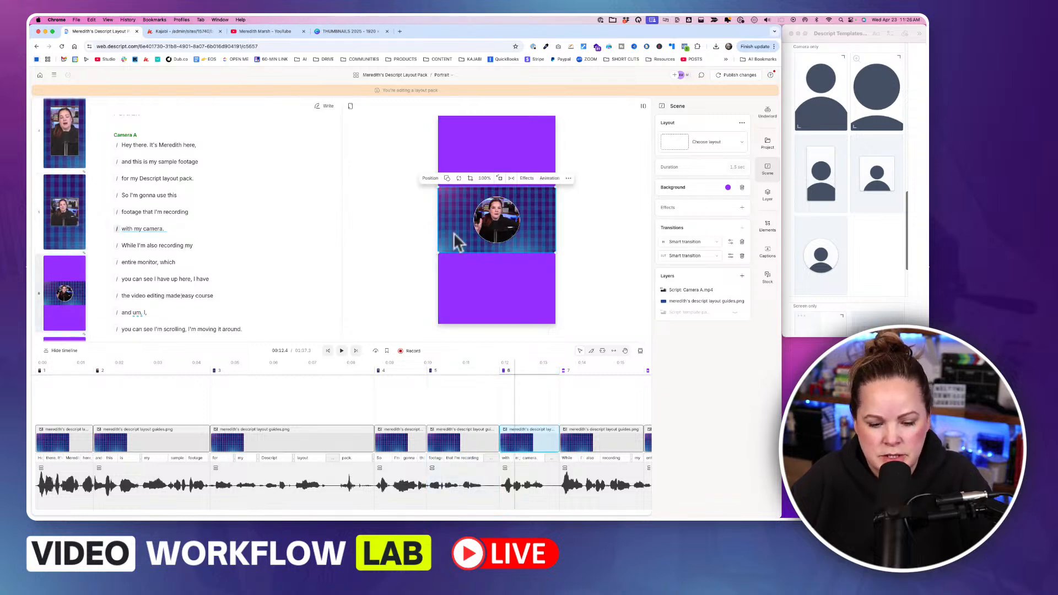
{"action": "left_click", "coordinate": [493, 228]}
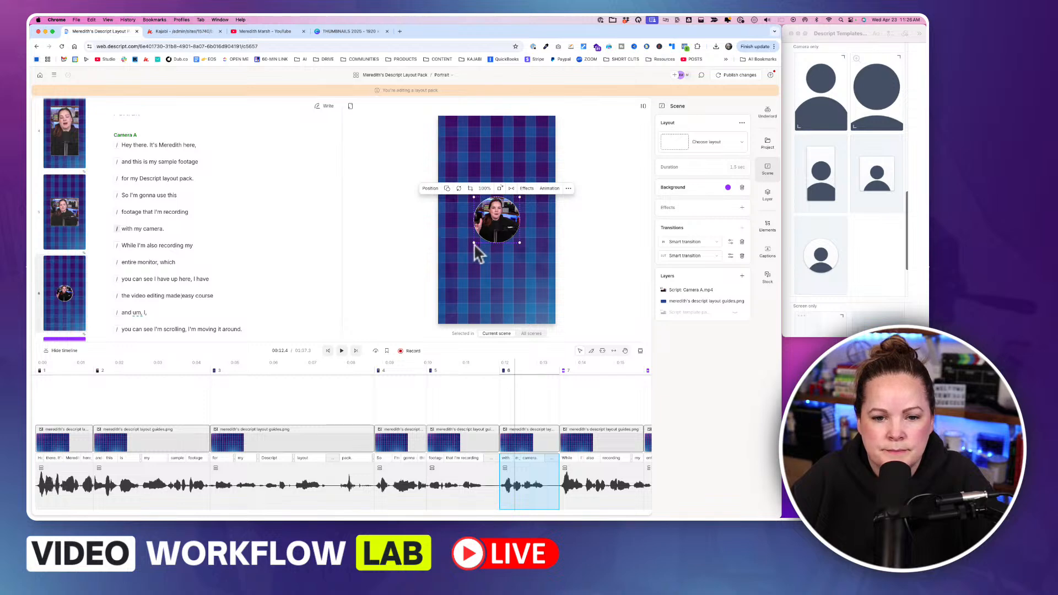
{"action": "left_click_drag", "start_coordinate": [467, 248], "coordinate": [457, 257]}
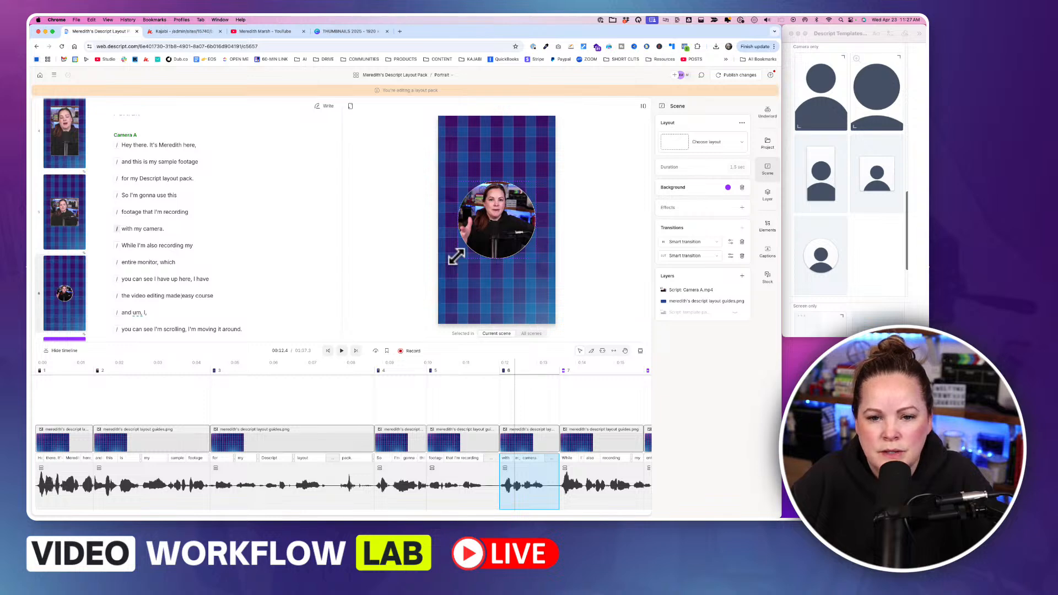
{"action": "left_click_drag", "start_coordinate": [457, 257], "coordinate": [456, 256]}
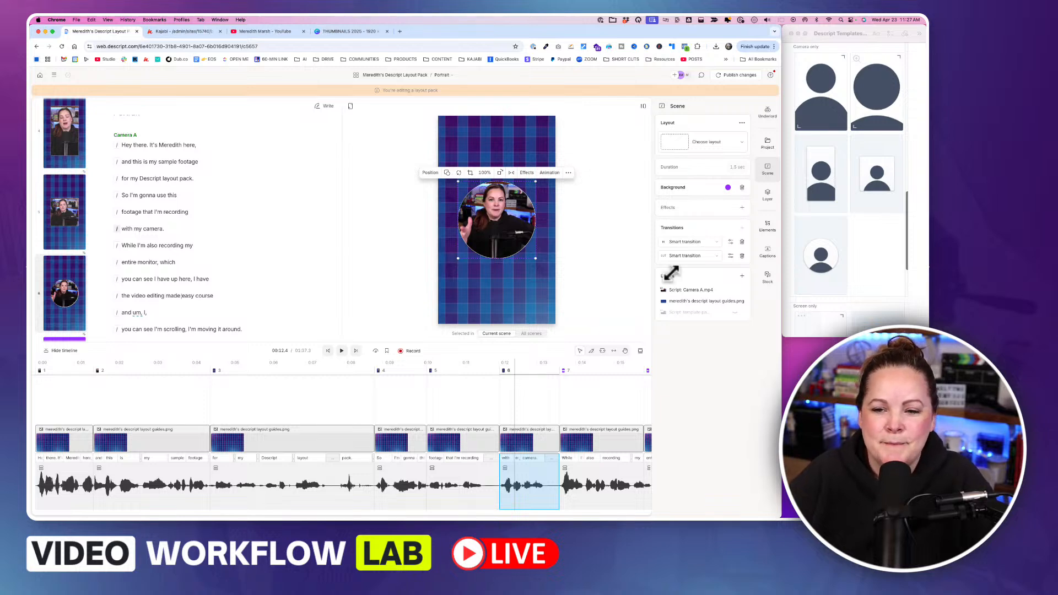
Step: Try a green border color on the sixth scene's circular camera video and undo it
{"action": "left_click", "coordinate": [769, 196]}
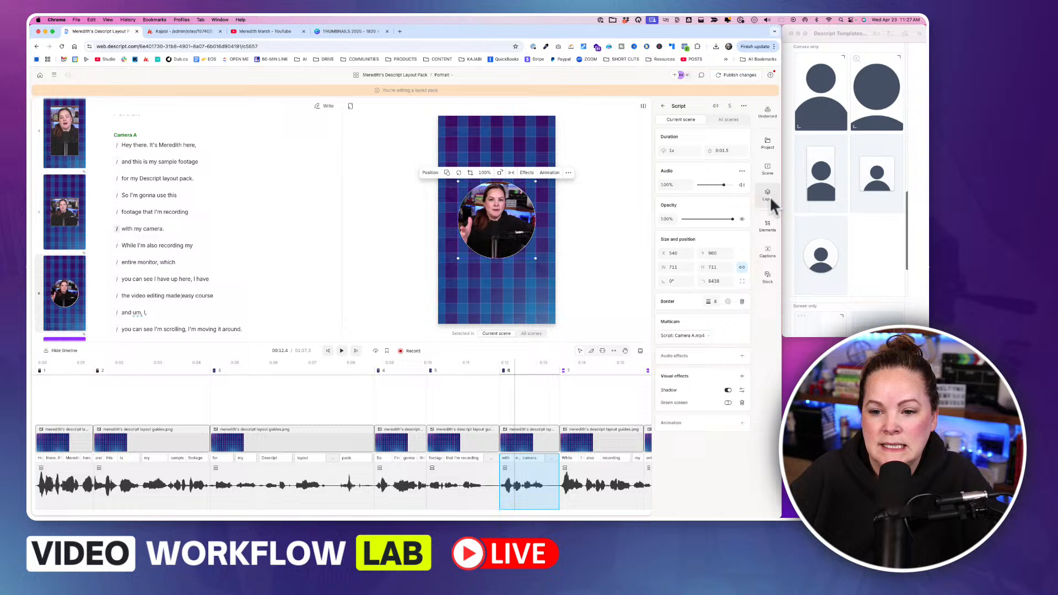
{"action": "left_click", "coordinate": [727, 302]}
{"action": "left_click", "coordinate": [725, 485]}
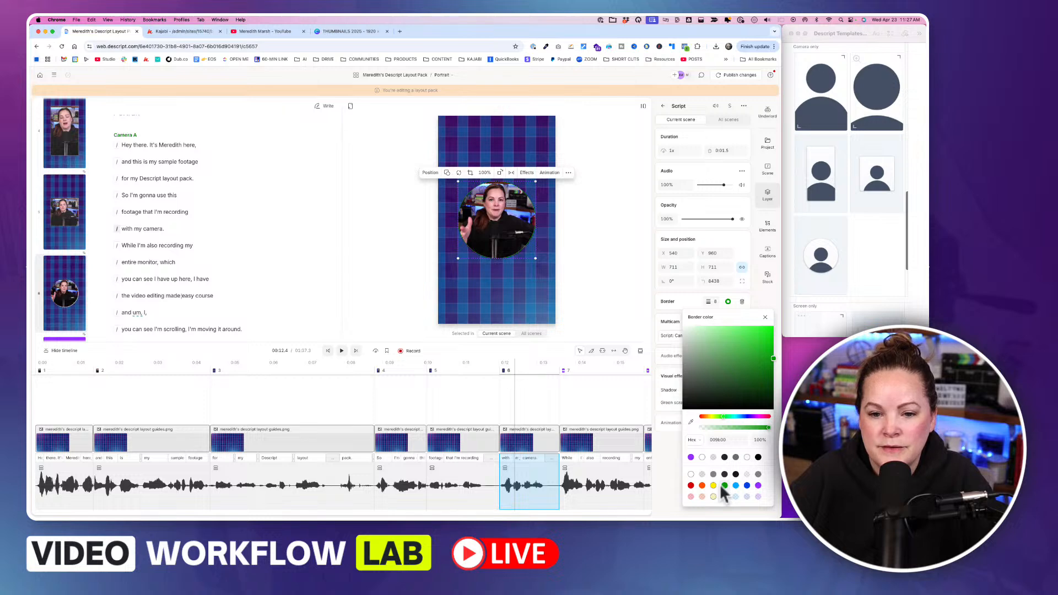
{"action": "key", "text": "super+z"}
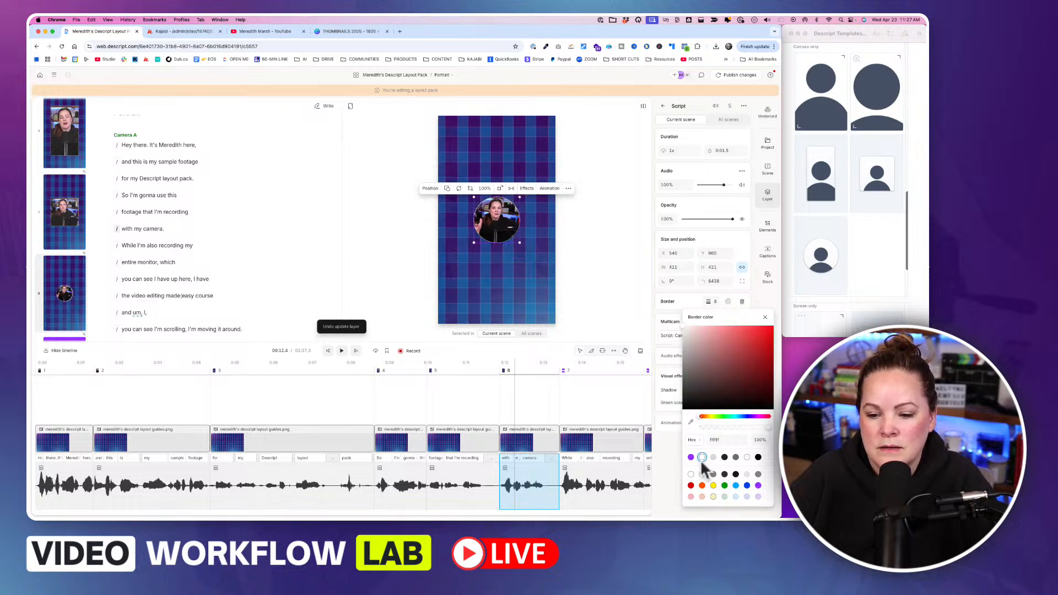
{"action": "left_click", "coordinate": [763, 303]}
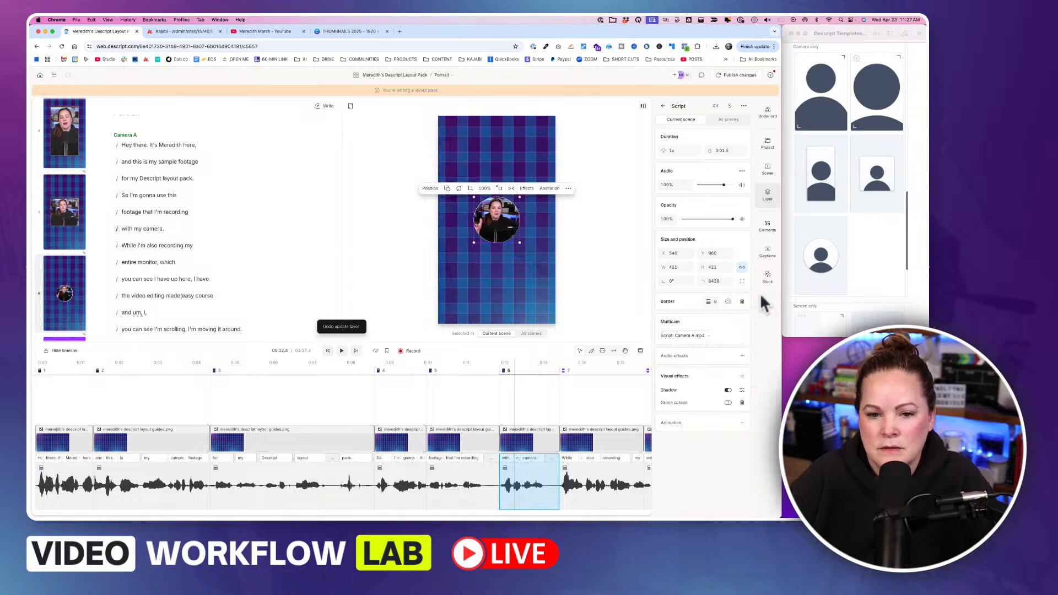
Step: Enlarge the sixth scene's circular camera video again to about 734 by 734, centred over the plaid background
{"action": "left_click", "coordinate": [536, 274]}
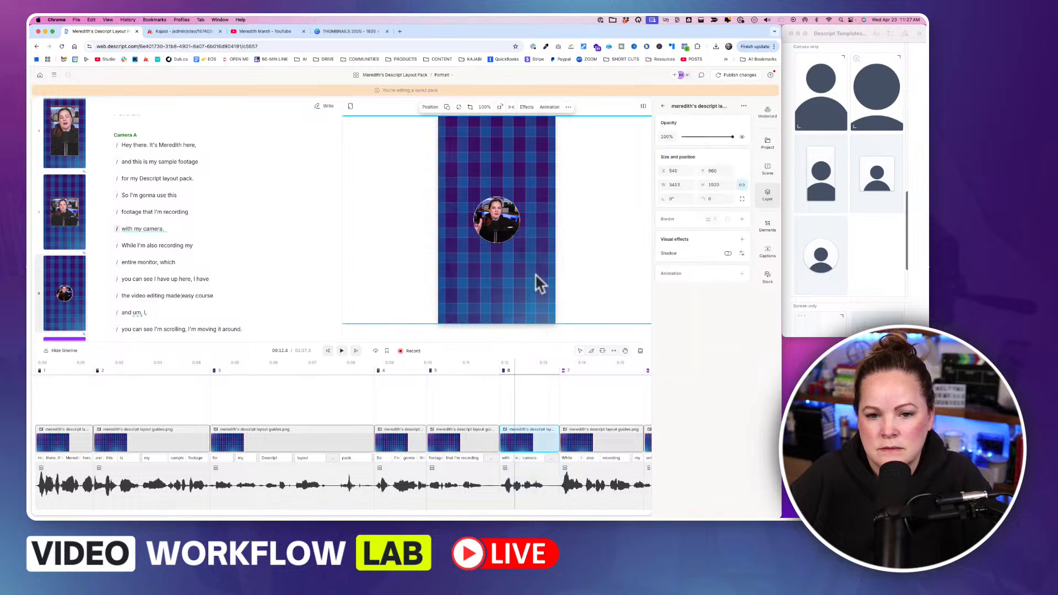
{"action": "key", "text": "super+z"}
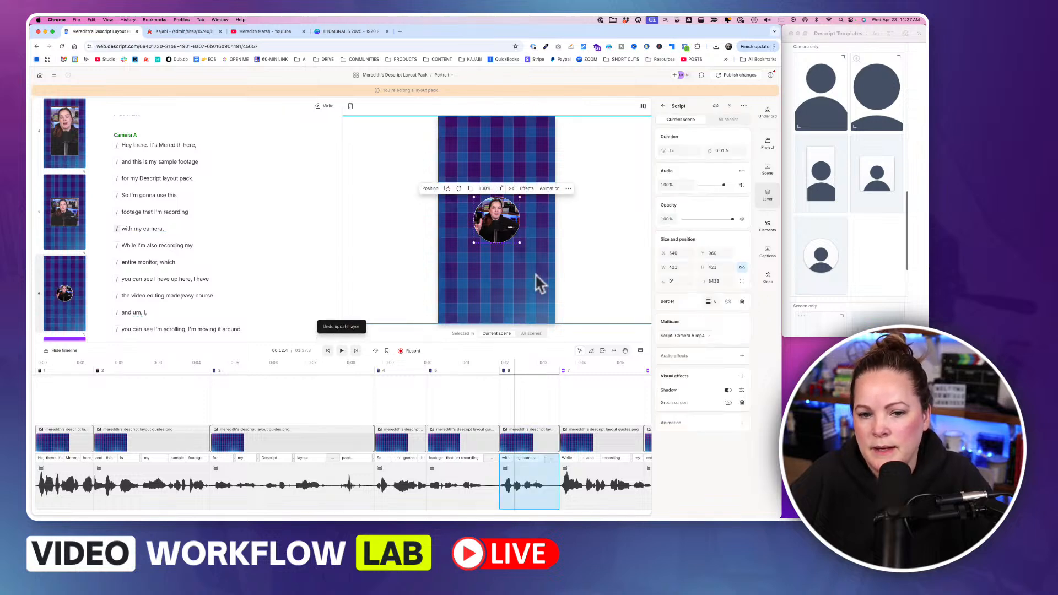
{"action": "left_click", "coordinate": [535, 273]}
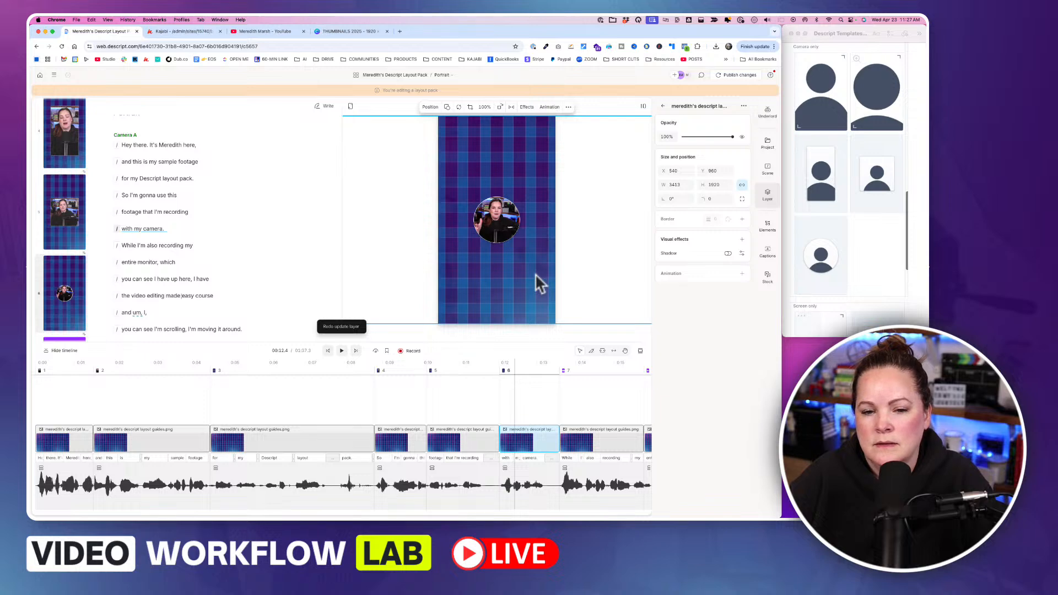
{"action": "left_click", "coordinate": [503, 231]}
{"action": "left_click_drag", "start_coordinate": [473, 246], "coordinate": [460, 266]}
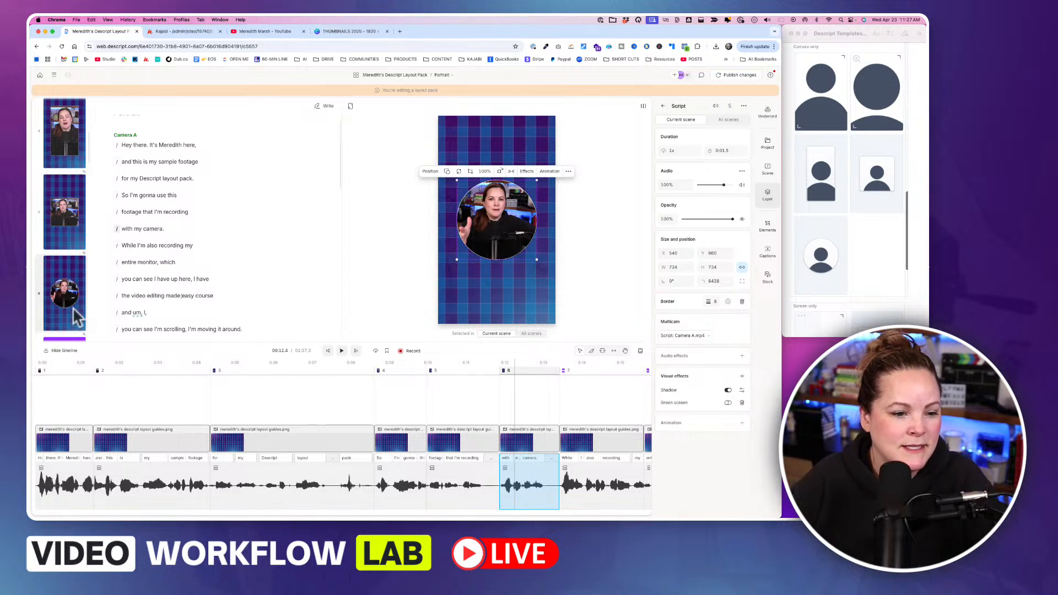
Step: Examine the portrait Screen + Camera reference layouts for arranging the scenes that follow the camera-only ones
{"action": "scroll", "coordinate": [71, 309], "scroll_direction": "down", "scroll_amount": 3}
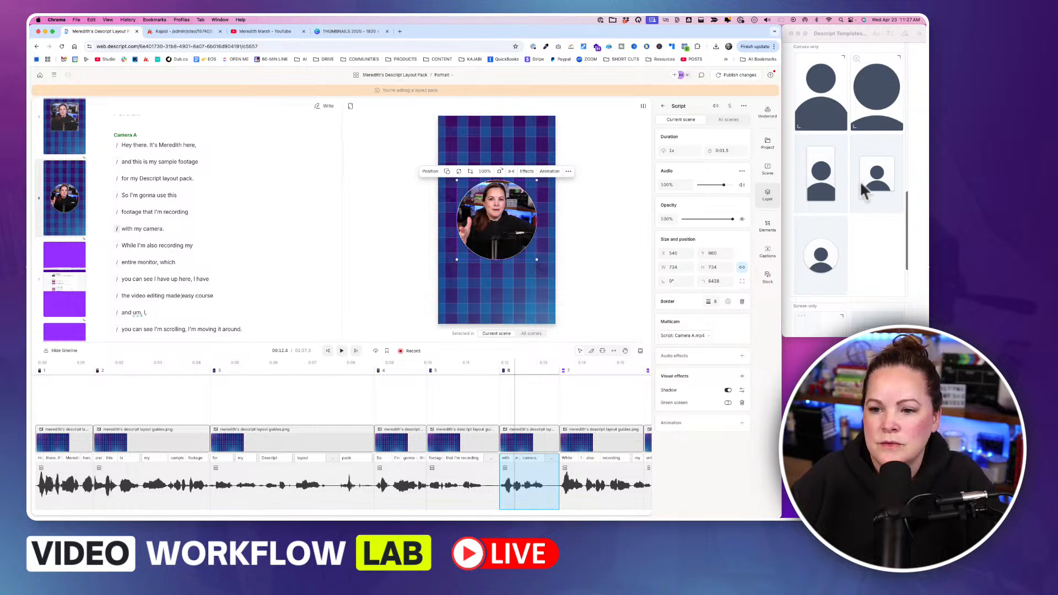
{"action": "scroll", "coordinate": [862, 190], "scroll_direction": "up", "scroll_amount": 3}
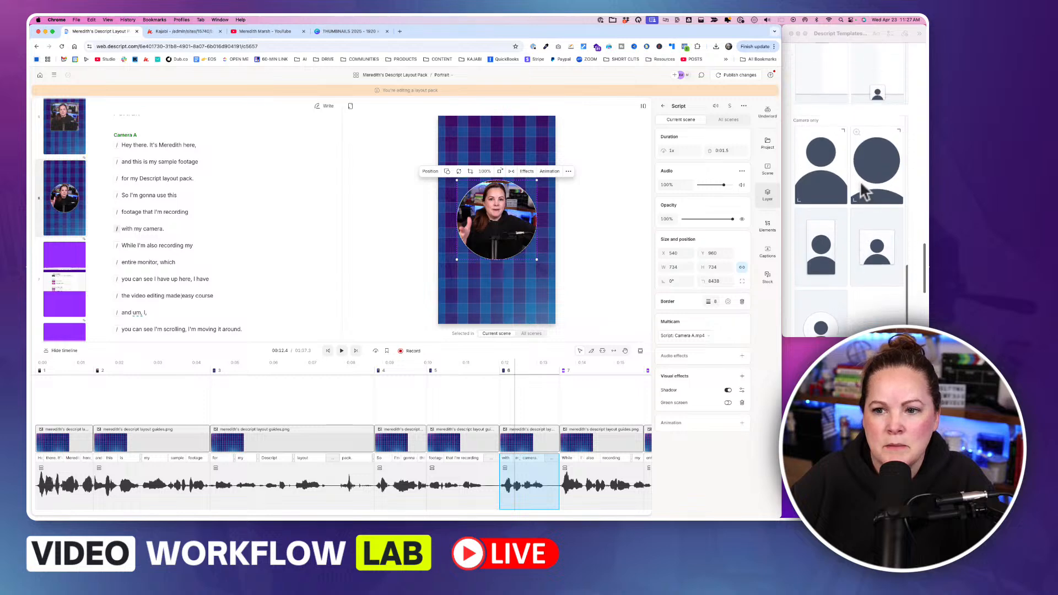
{"action": "scroll", "coordinate": [862, 190], "scroll_direction": "up", "scroll_amount": 5}
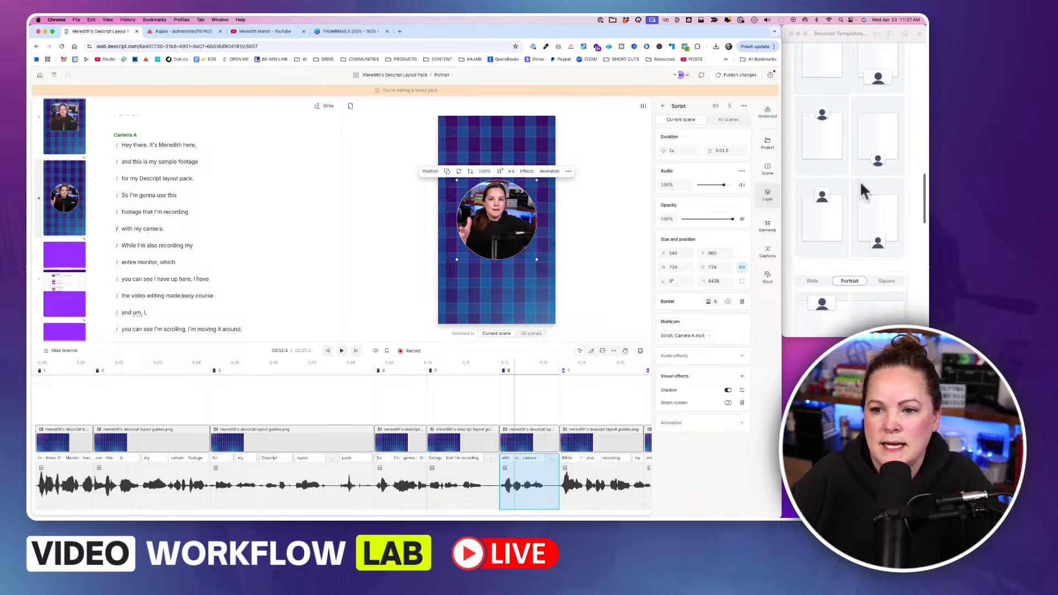
{"action": "scroll", "coordinate": [862, 190], "scroll_direction": "up", "scroll_amount": 5}
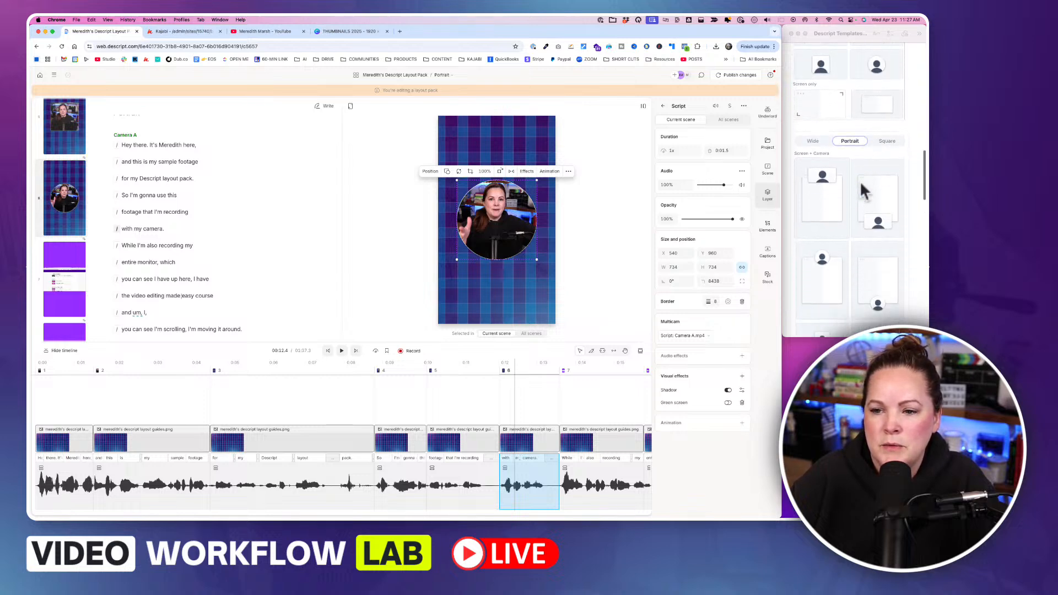
{"action": "scroll", "coordinate": [859, 181], "scroll_direction": "down", "scroll_amount": 3}
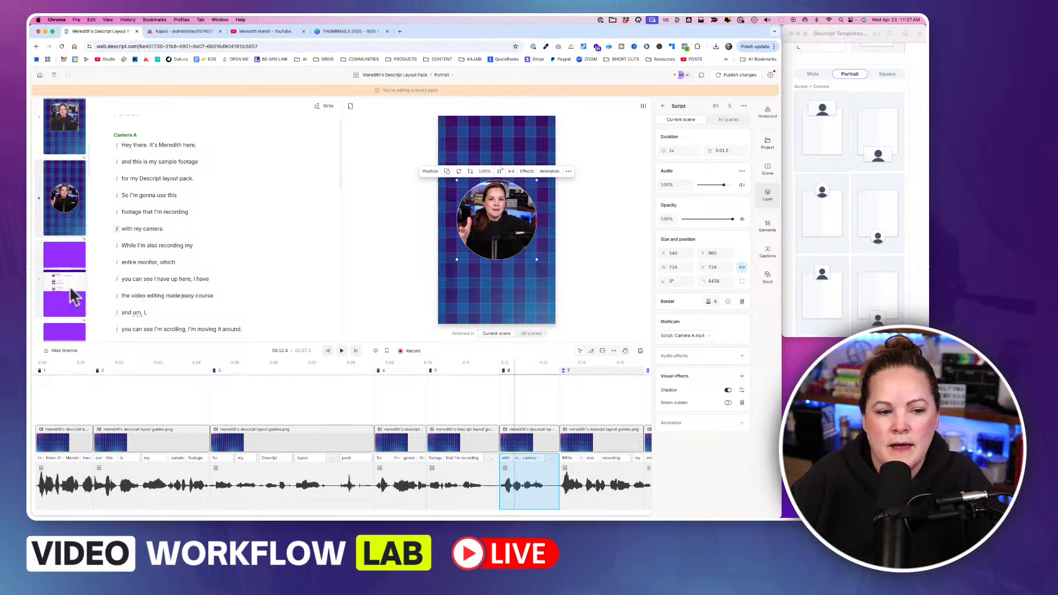
Step: Enlarge the seventh scene's screen recording to about 3413 by 1920, filling the portrait frame and centred as in the Screen only reference
{"action": "scroll", "coordinate": [800, 208], "scroll_direction": "up", "scroll_amount": 4}
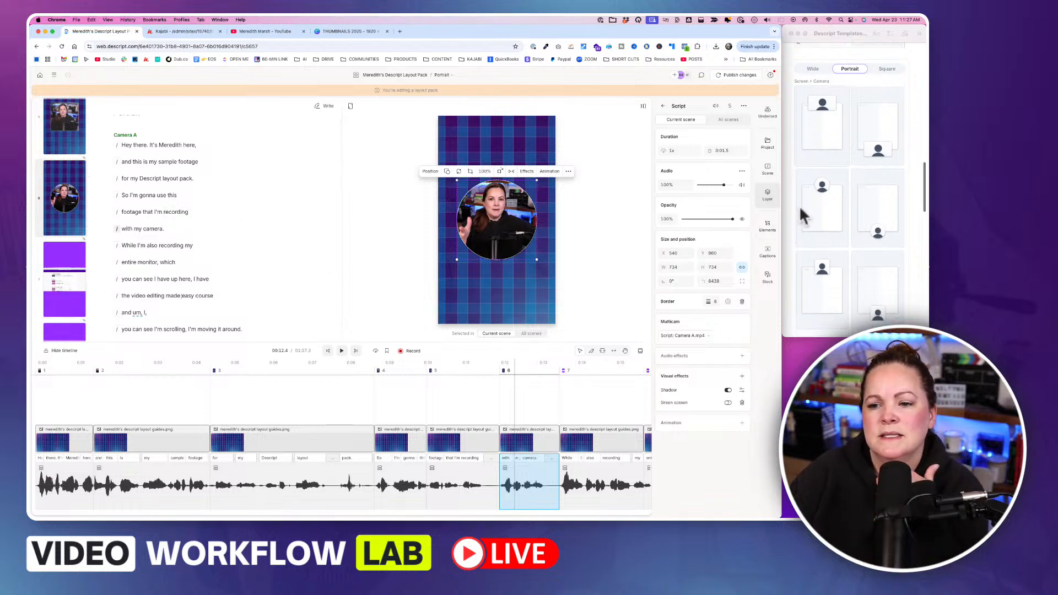
{"action": "scroll", "coordinate": [798, 206], "scroll_direction": "down", "scroll_amount": 3}
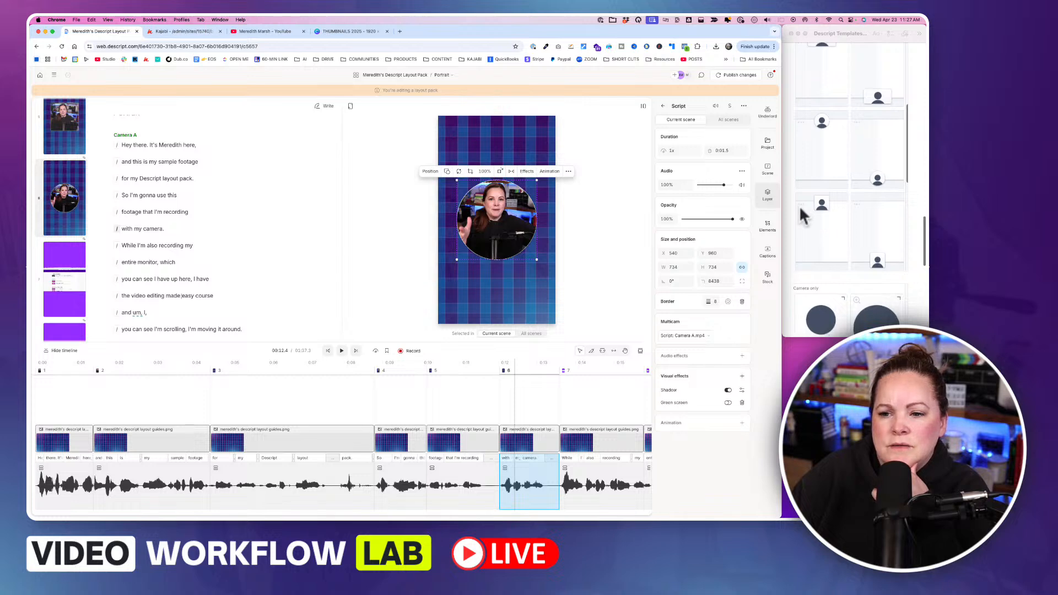
{"action": "scroll", "coordinate": [799, 206], "scroll_direction": "down", "scroll_amount": 6}
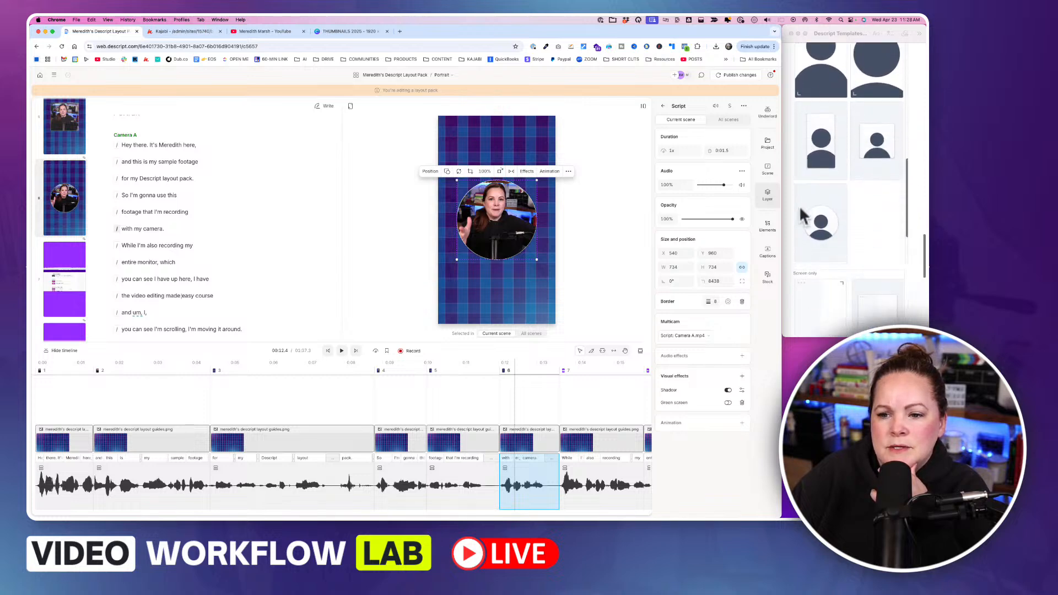
{"action": "scroll", "coordinate": [798, 206], "scroll_direction": "down", "scroll_amount": 5}
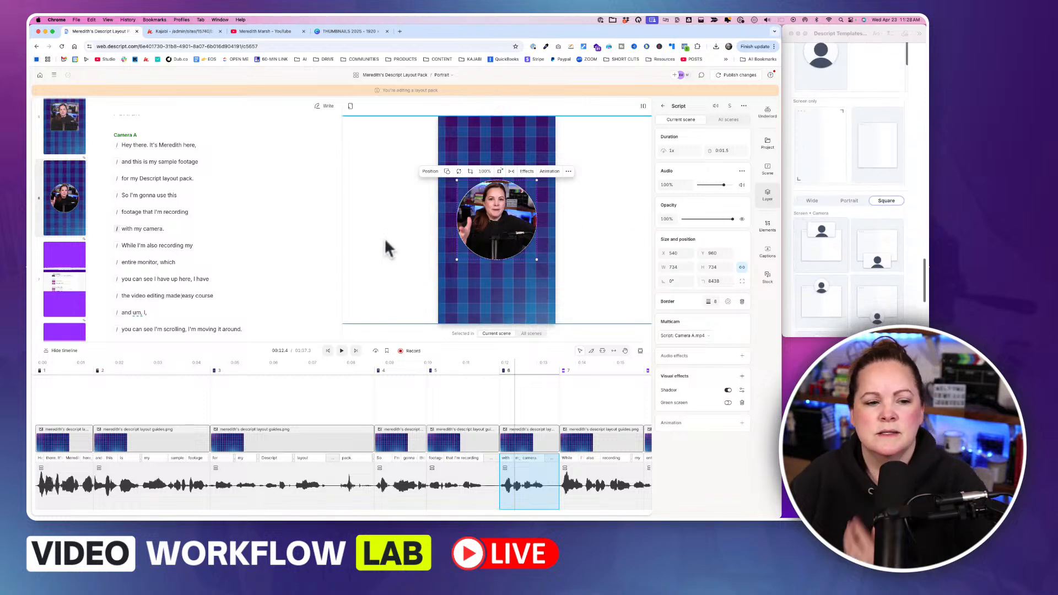
{"action": "left_click", "coordinate": [78, 291]}
{"action": "left_click", "coordinate": [450, 237]}
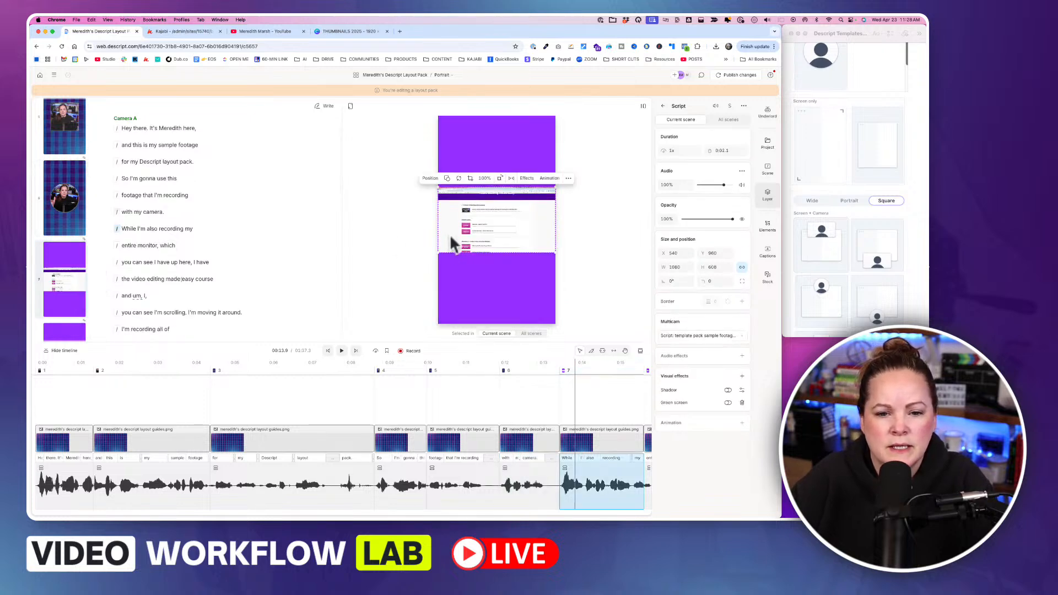
{"action": "left_click_drag", "start_coordinate": [438, 252], "coordinate": [327, 351]}
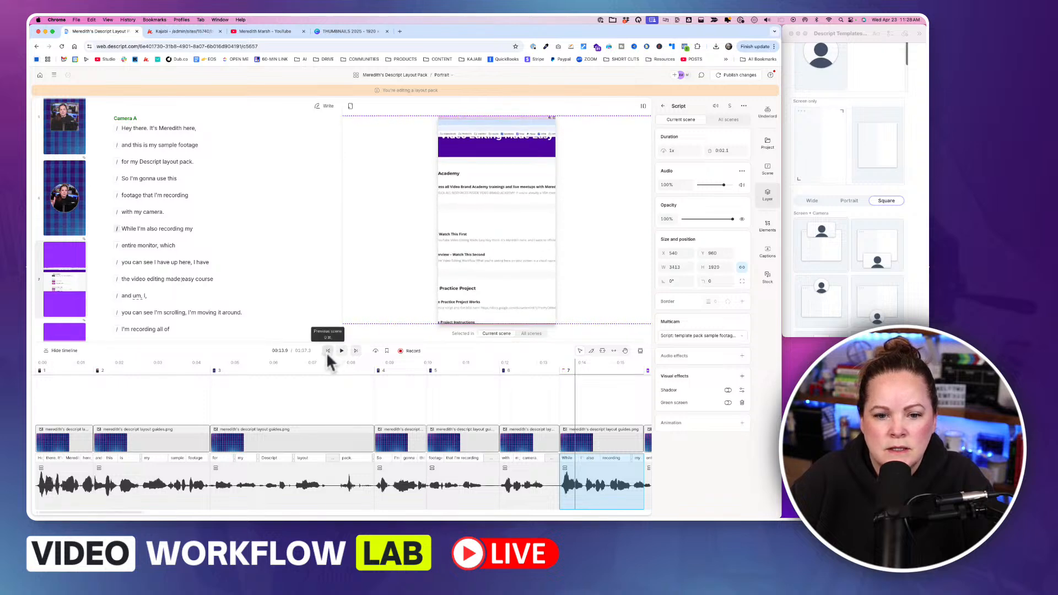
{"action": "left_click_drag", "start_coordinate": [480, 297], "coordinate": [554, 295]}
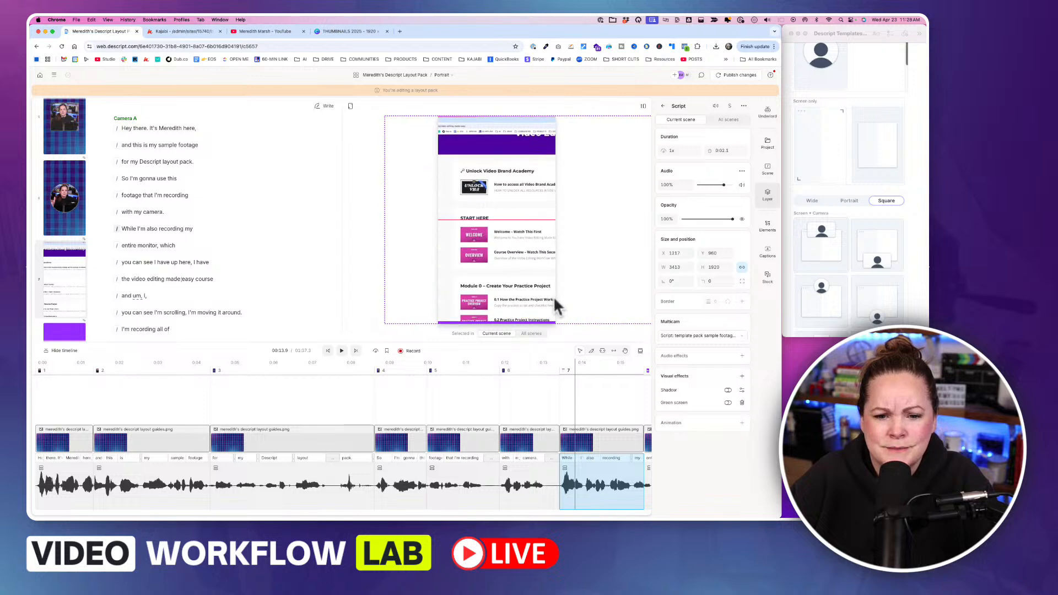
{"action": "key", "text": "super+z"}
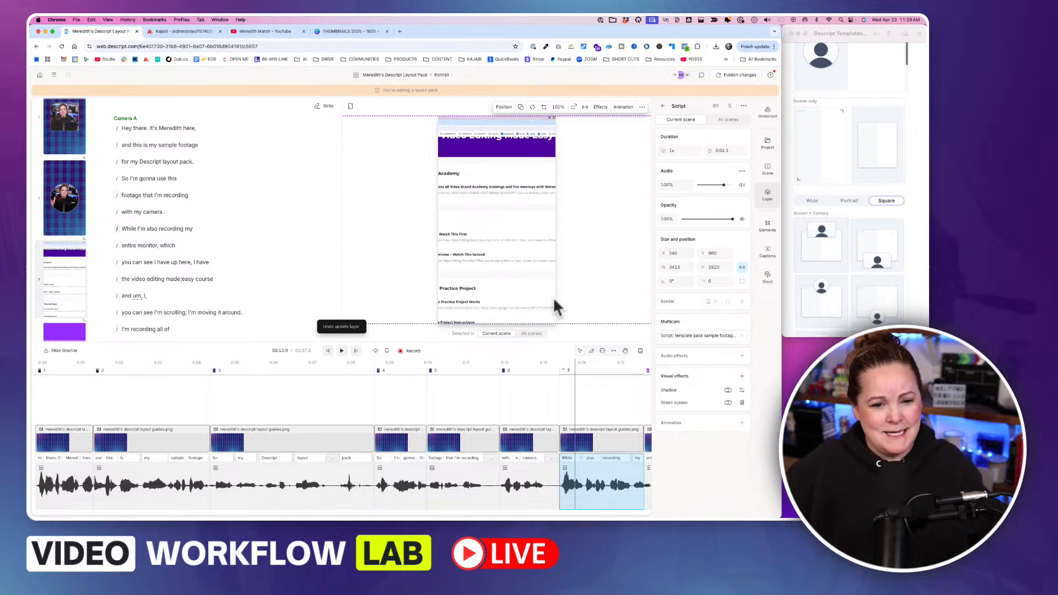
Step: Apply the sixth scene's plaid background attributes to the eighth scene's background image so it covers the portrait frame
{"action": "left_click", "coordinate": [72, 336]}
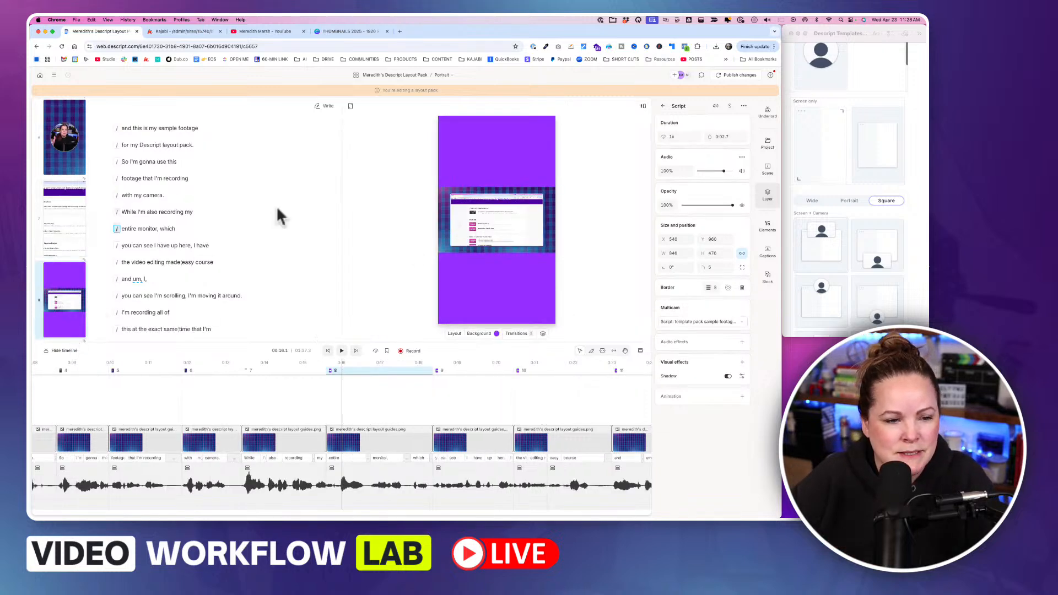
{"action": "left_click", "coordinate": [79, 167]}
{"action": "left_click", "coordinate": [470, 165]}
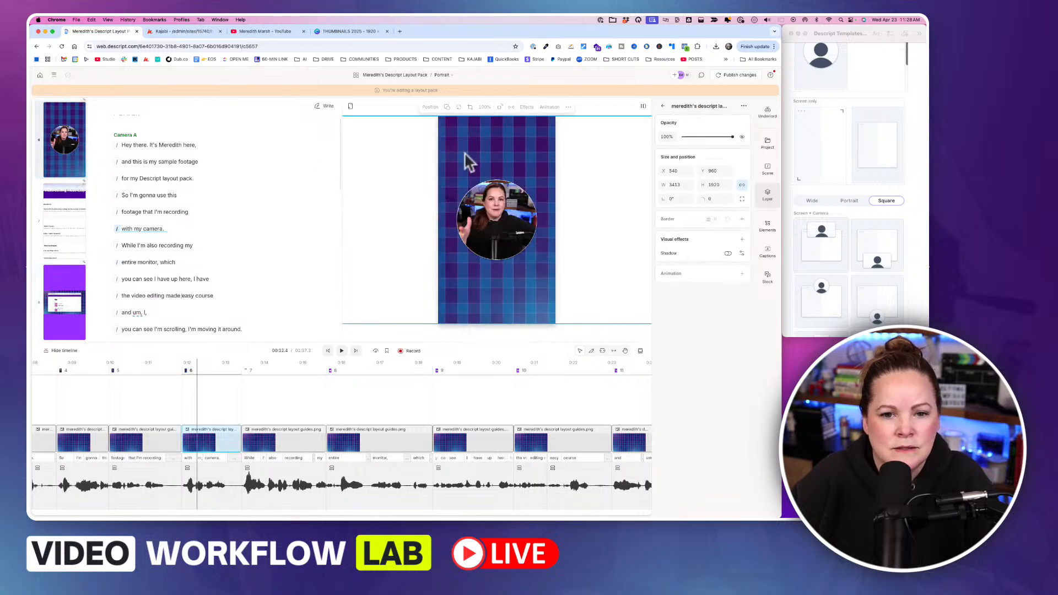
{"action": "left_click", "coordinate": [72, 324]}
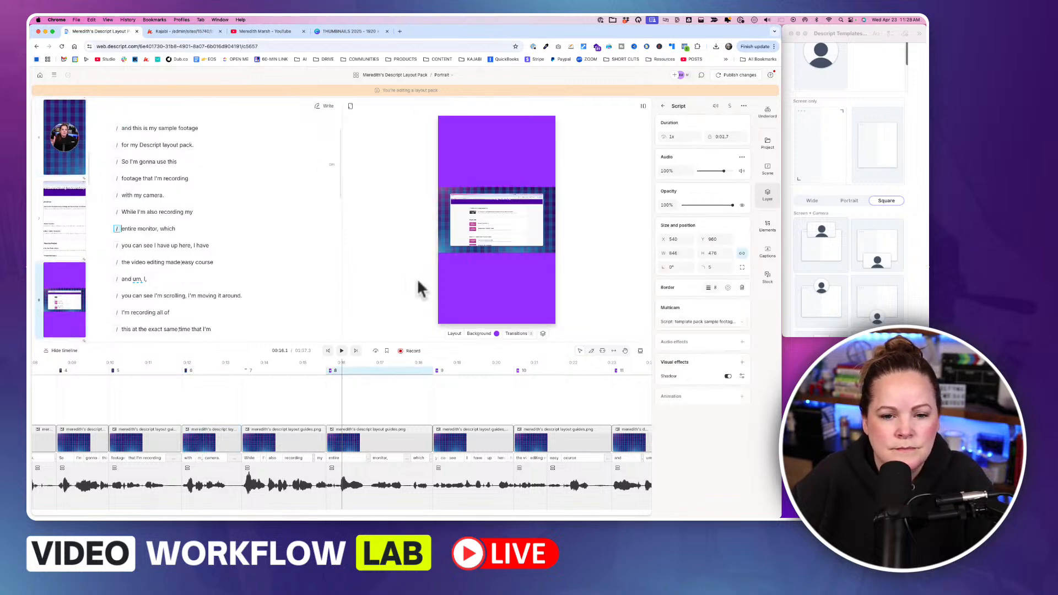
{"action": "left_click", "coordinate": [441, 237]}
Step: Change the eighth scene's screen recording to the Portrait shape, widen it, and enlarge it to about 912 by 1100
{"action": "left_click", "coordinate": [486, 233]}
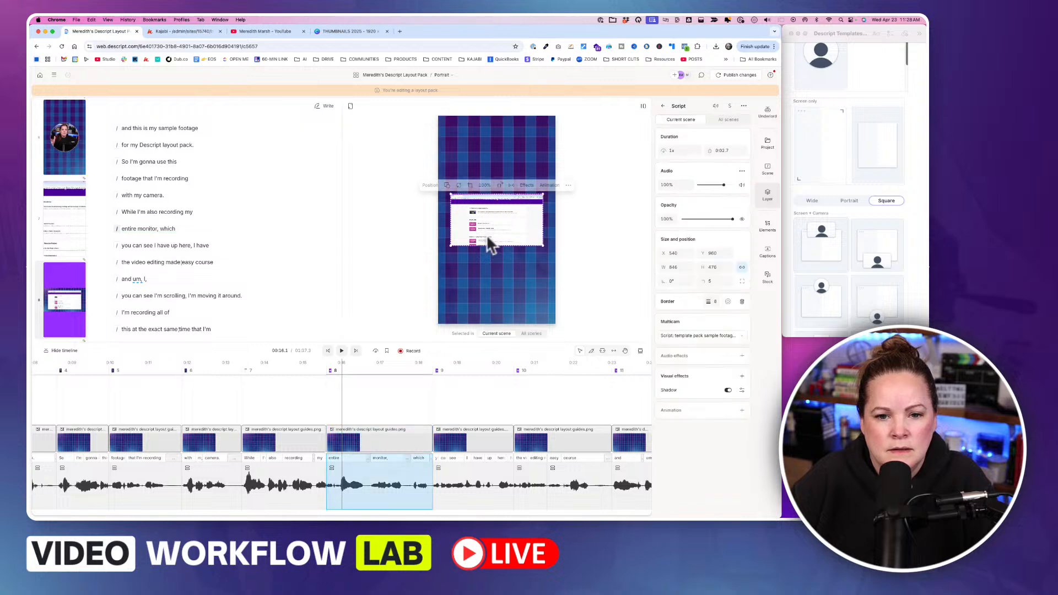
{"action": "left_click", "coordinate": [571, 247]}
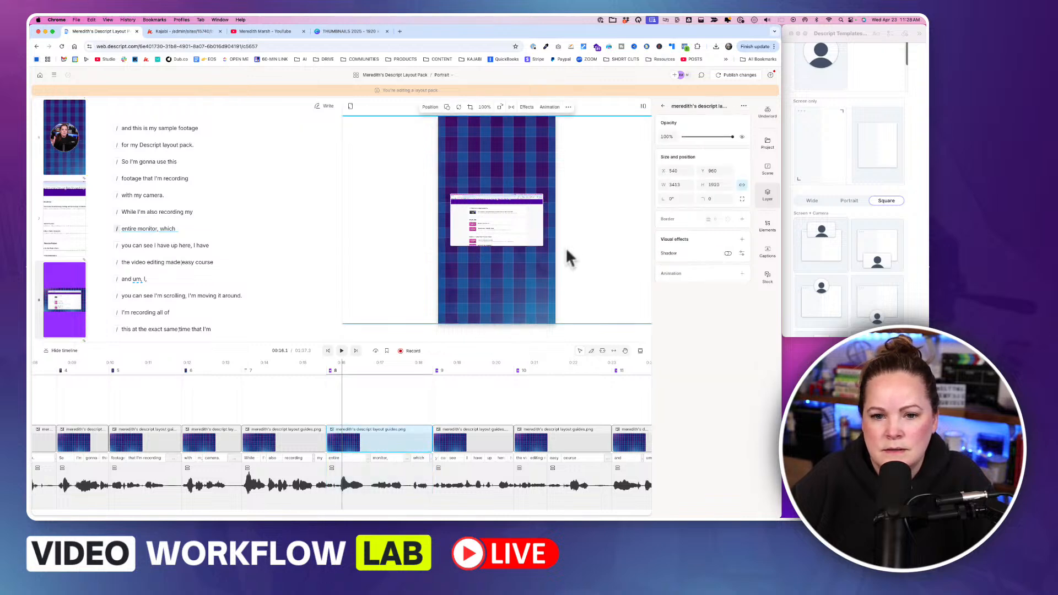
{"action": "left_click", "coordinate": [490, 232]}
{"action": "left_click", "coordinate": [447, 187]}
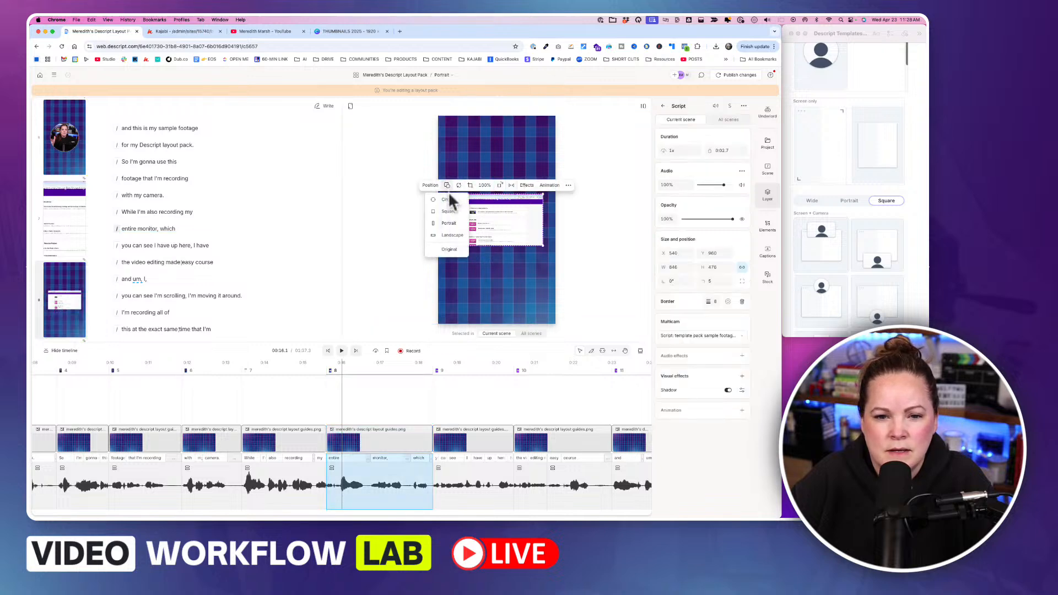
{"action": "left_click", "coordinate": [449, 223]}
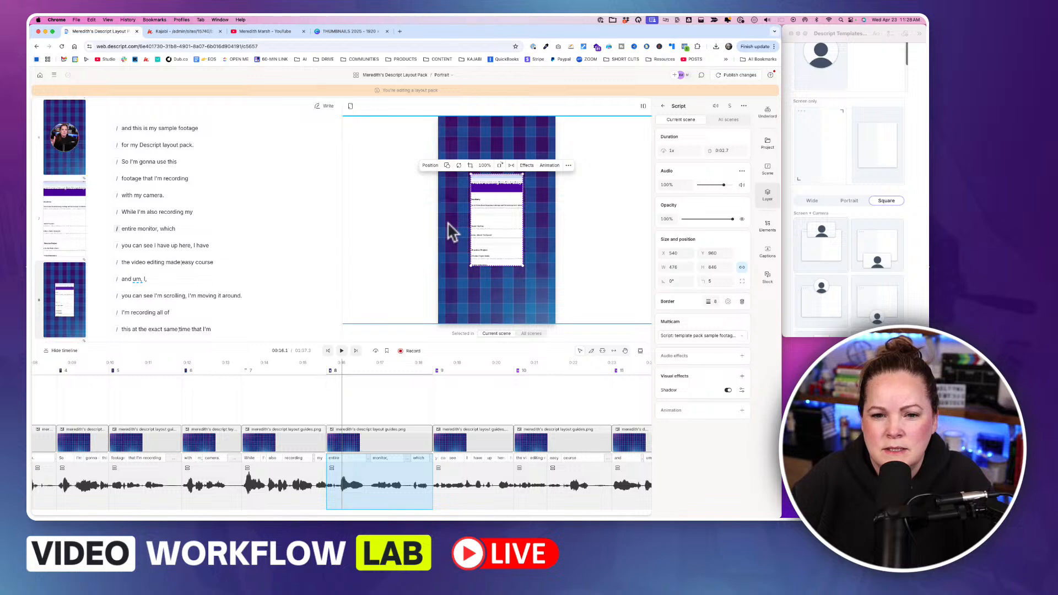
{"action": "left_click_drag", "start_coordinate": [470, 226], "coordinate": [457, 225]}
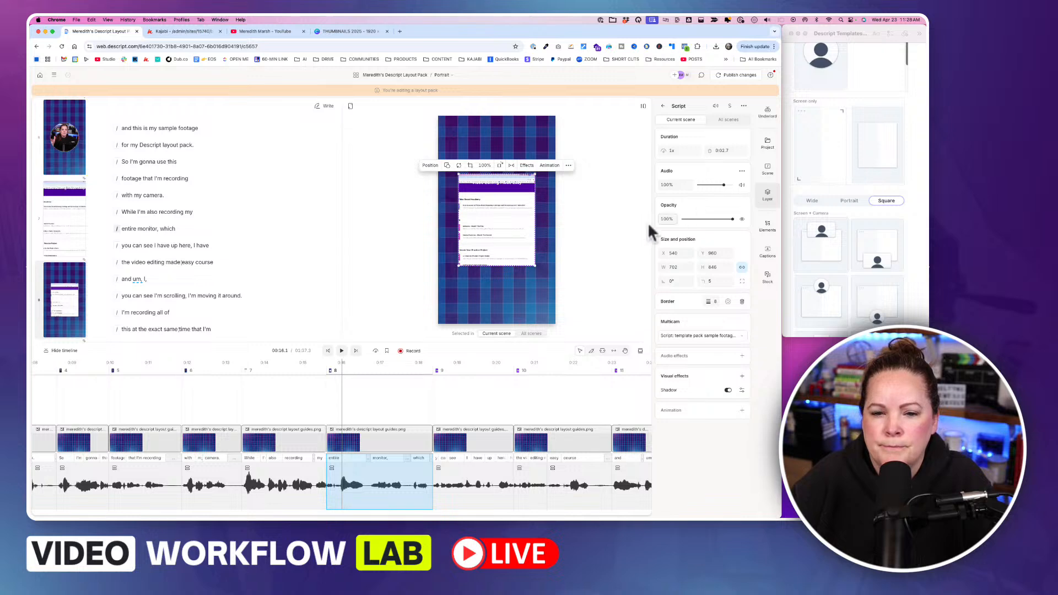
{"action": "left_click_drag", "start_coordinate": [535, 266], "coordinate": [547, 281]}
Step: Apply the same full-frame attributes to the ninth scene's plaid background image so it covers the portrait frame
{"action": "scroll", "coordinate": [67, 300], "scroll_direction": "down", "scroll_amount": 4}
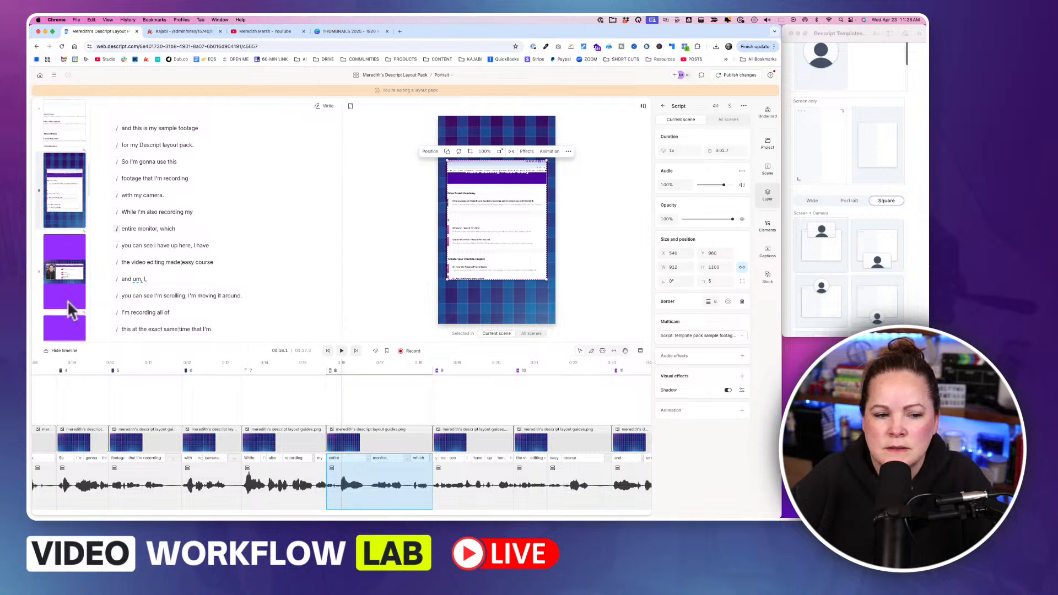
{"action": "left_click", "coordinate": [63, 279]}
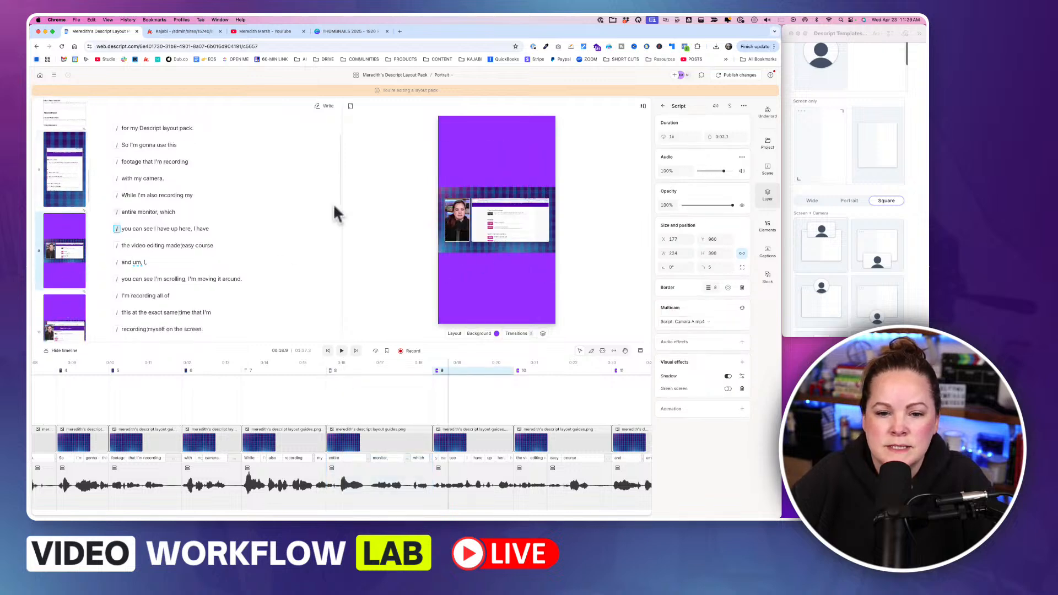
{"action": "left_click", "coordinate": [461, 251]}
{"action": "double_click", "coordinate": [461, 251]}
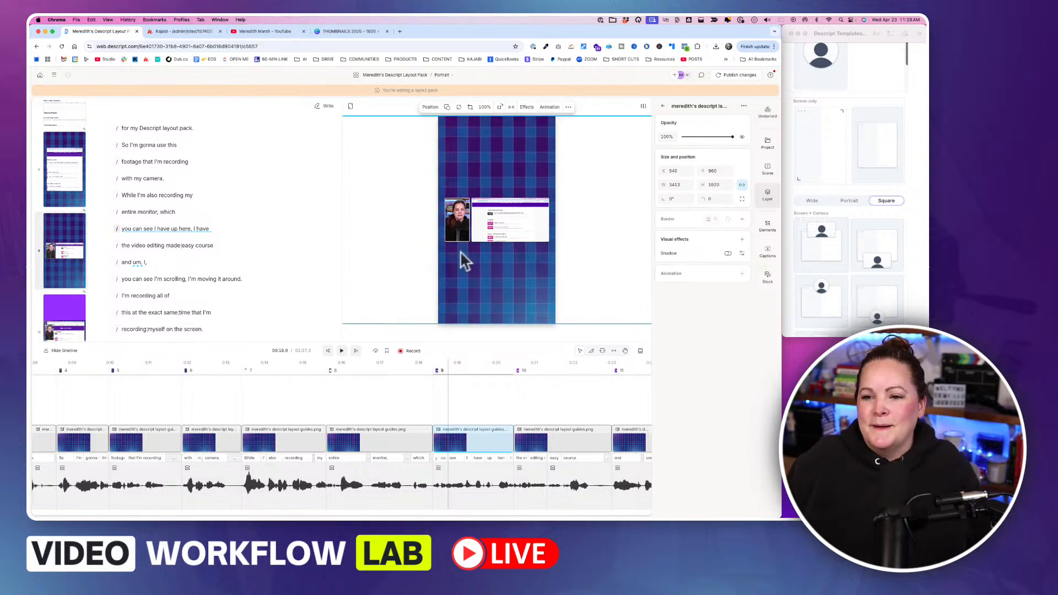
Step: Following the portrait Screen + Camera reference, give the ninth scene's camera video the Landscape shape and move it above the screen recording
{"action": "scroll", "coordinate": [837, 173], "scroll_direction": "down", "scroll_amount": 5}
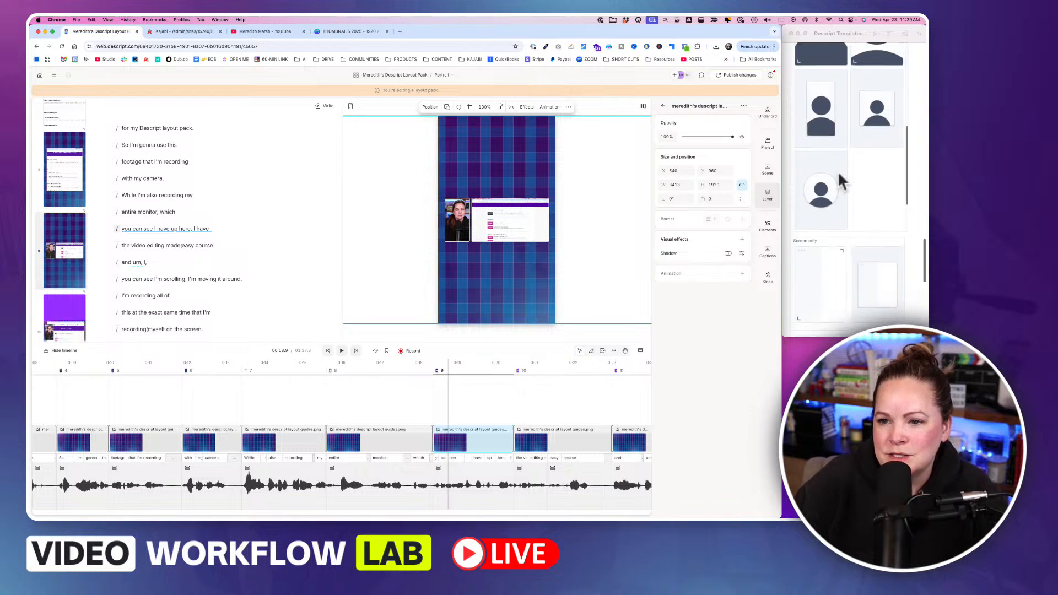
{"action": "scroll", "coordinate": [837, 171], "scroll_direction": "down", "scroll_amount": 5}
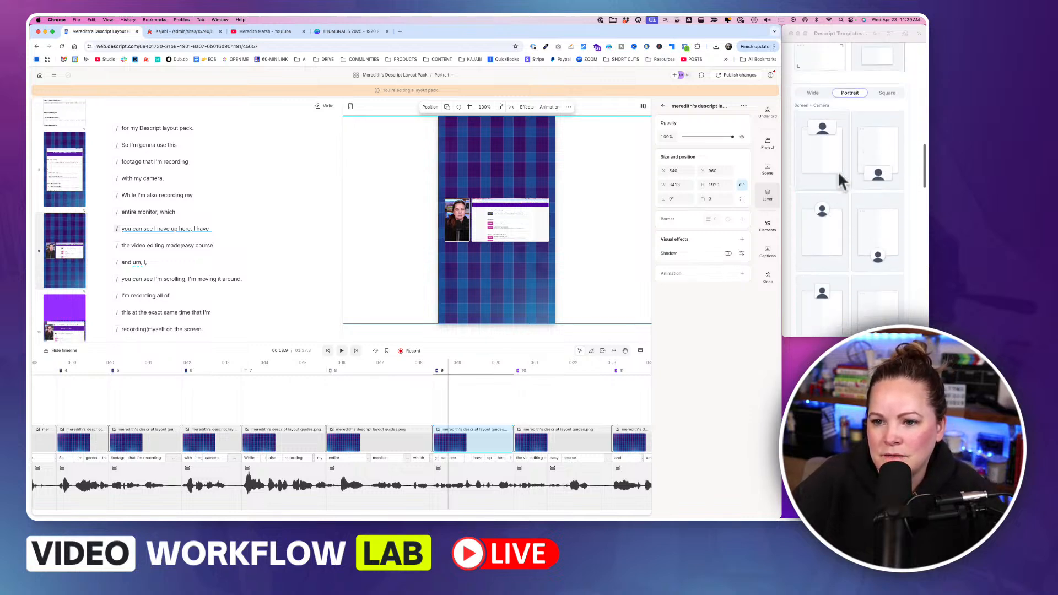
{"action": "scroll", "coordinate": [837, 172], "scroll_direction": "up", "scroll_amount": 3}
{"action": "scroll", "coordinate": [837, 172], "scroll_direction": "down", "scroll_amount": 4}
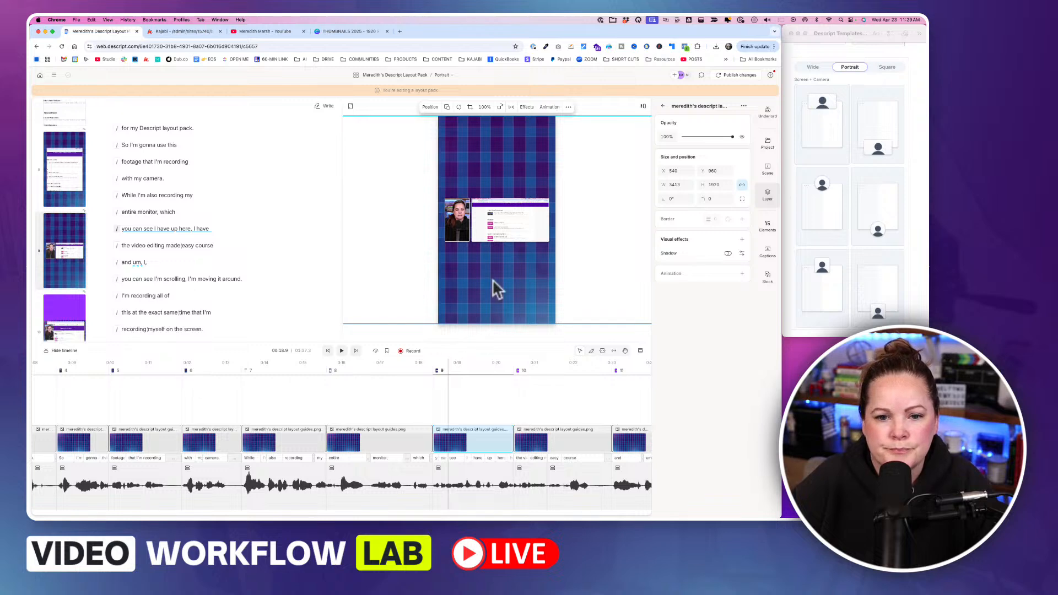
{"action": "left_click", "coordinate": [457, 231]}
{"action": "left_click", "coordinate": [407, 190]}
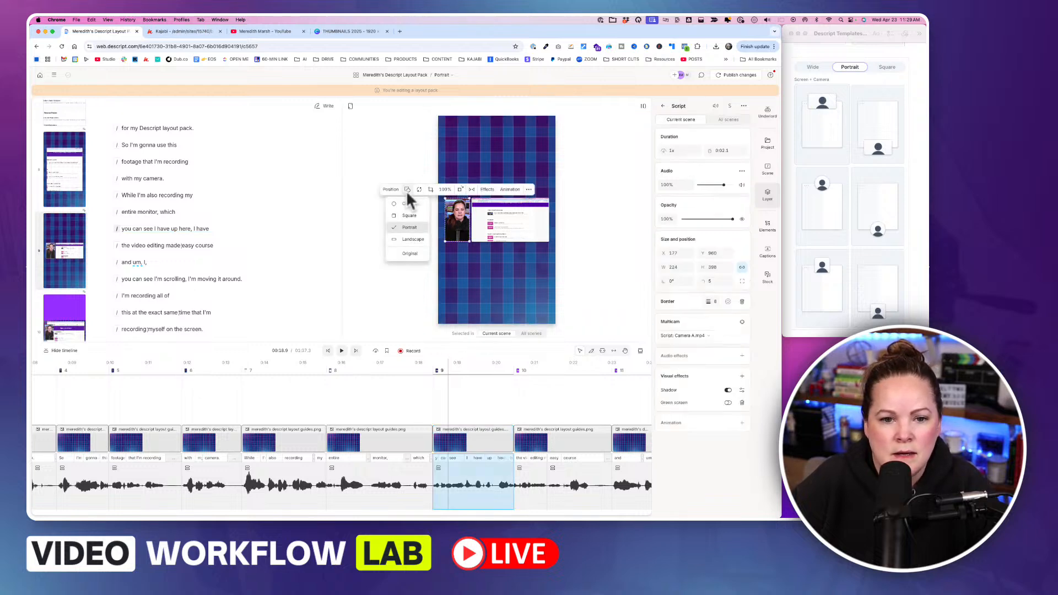
{"action": "left_click", "coordinate": [405, 242]}
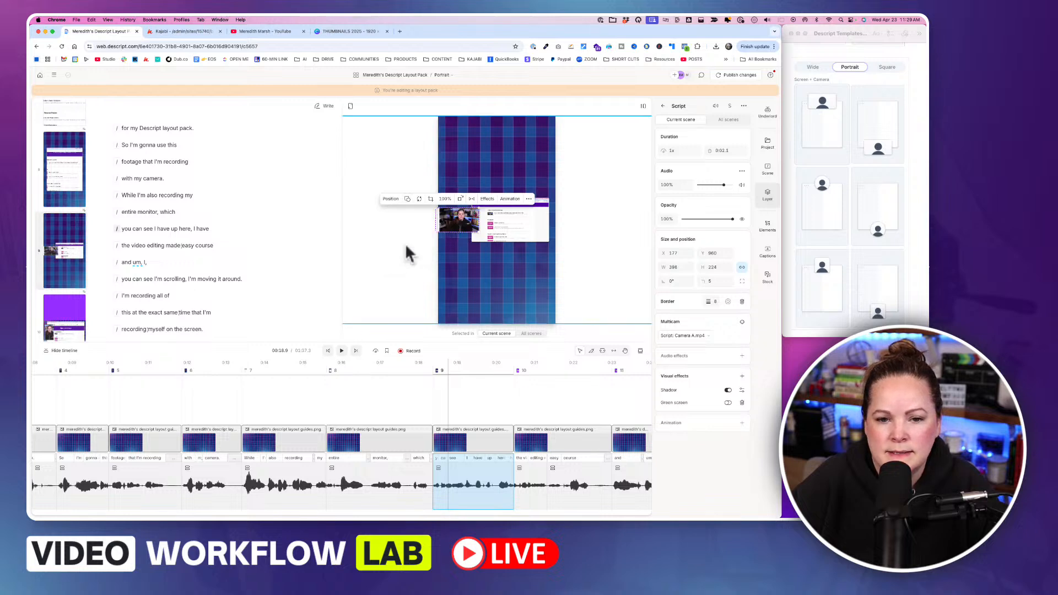
{"action": "left_click_drag", "start_coordinate": [462, 220], "coordinate": [496, 150]}
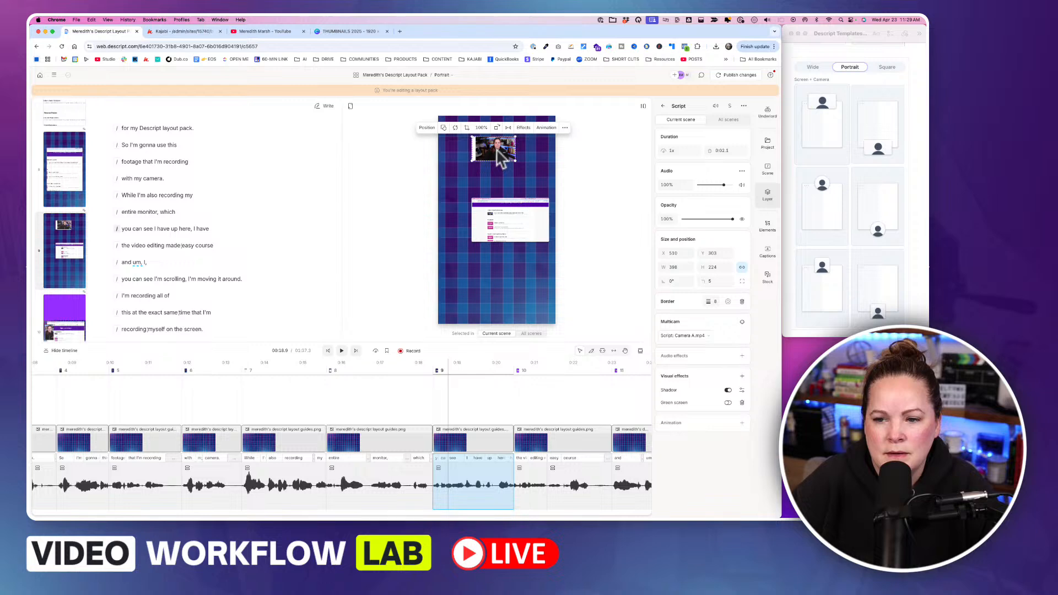
Step: Copy the eighth scene's screen recording and paste its attributes onto the ninth scene's screen recording
{"action": "left_click", "coordinate": [507, 223]}
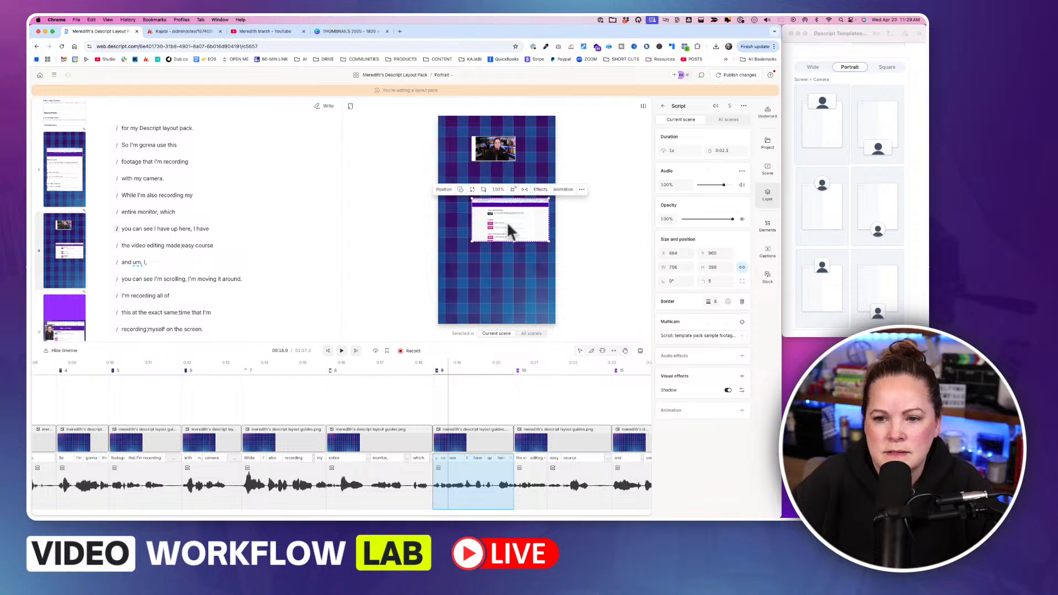
{"action": "left_click", "coordinate": [64, 178]}
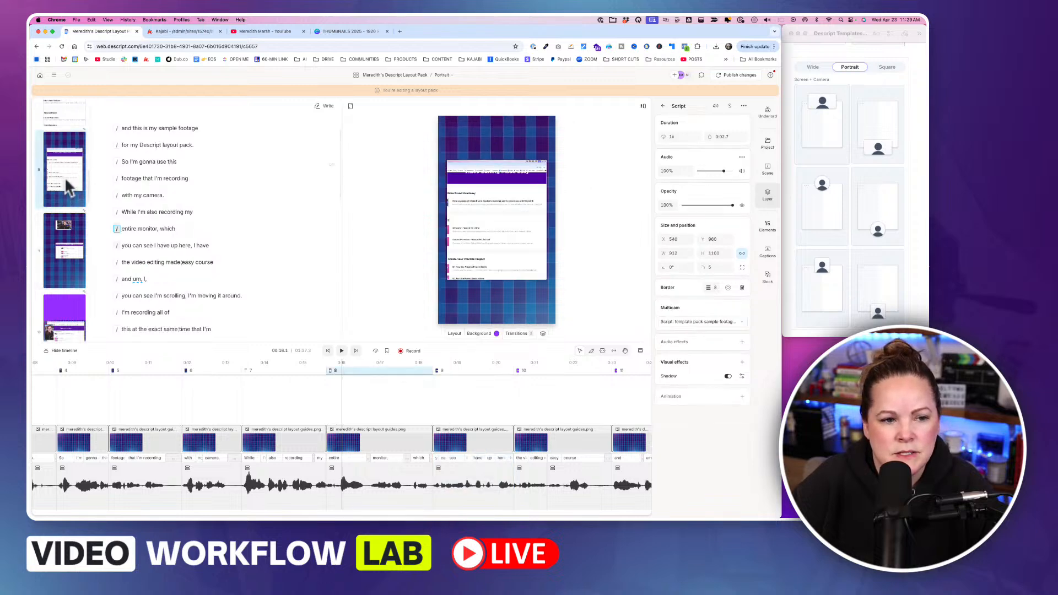
{"action": "left_click", "coordinate": [492, 241]}
{"action": "left_click", "coordinate": [65, 278]}
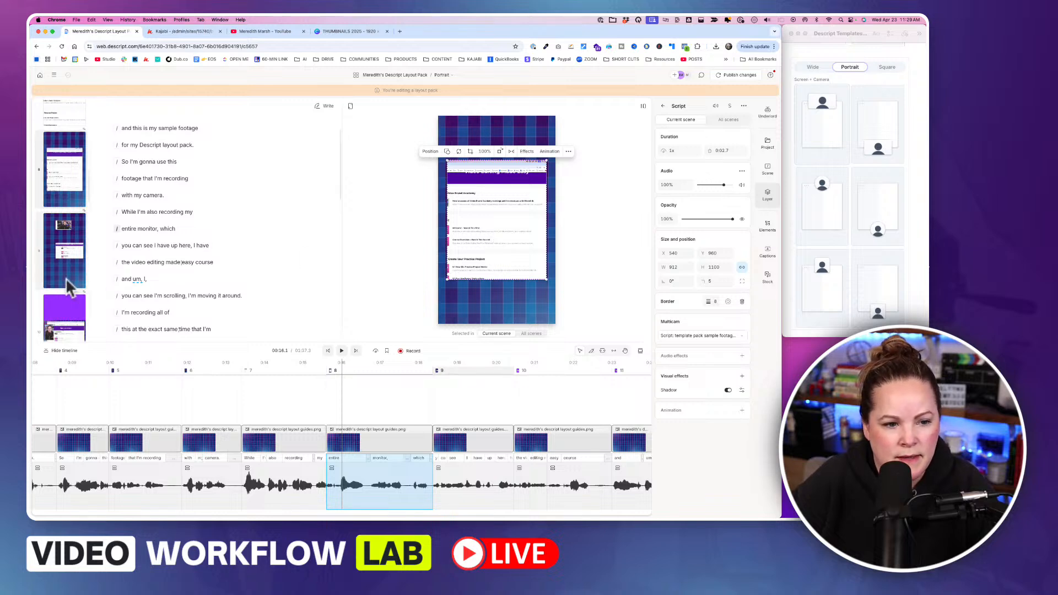
{"action": "left_click", "coordinate": [491, 216]}
{"action": "right_click", "coordinate": [491, 216]}
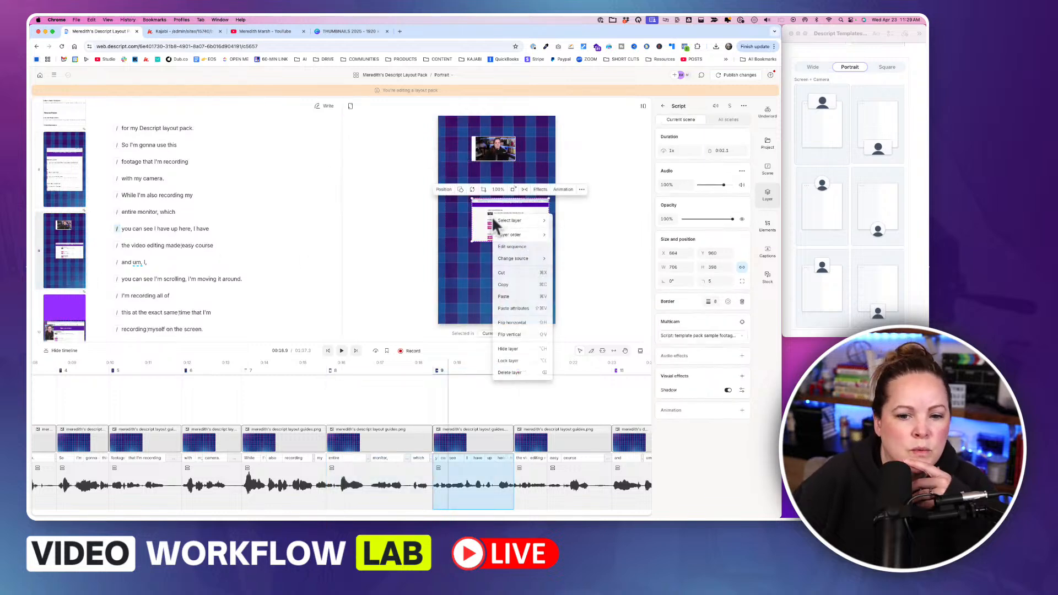
{"action": "left_click", "coordinate": [511, 309]}
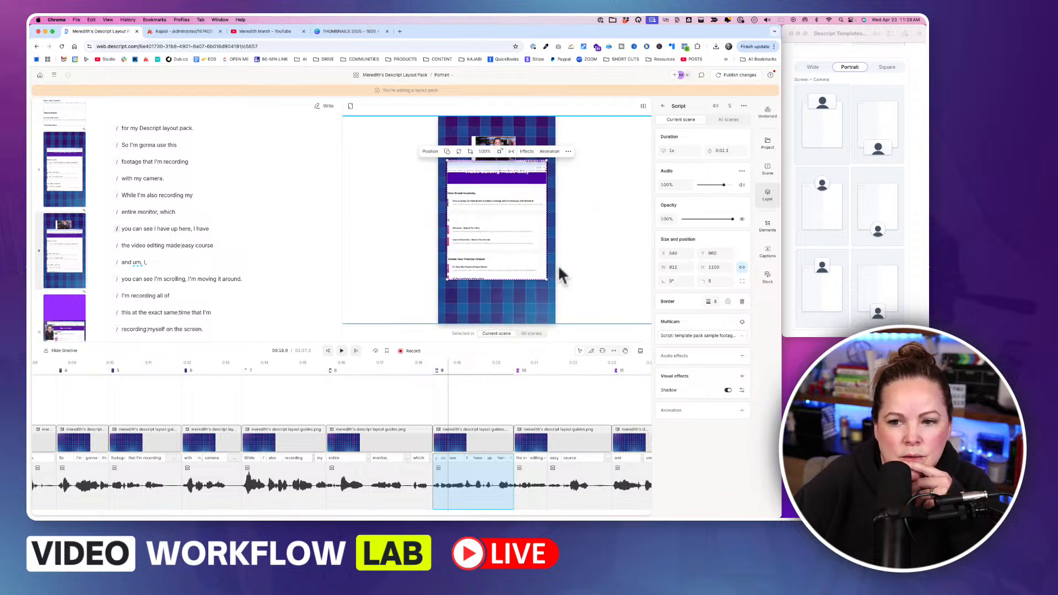
Step: Hide the timeline and narrow the script area to enlarge the canvas, with the ninth scene's camera video selected
{"action": "left_click", "coordinate": [488, 144]}
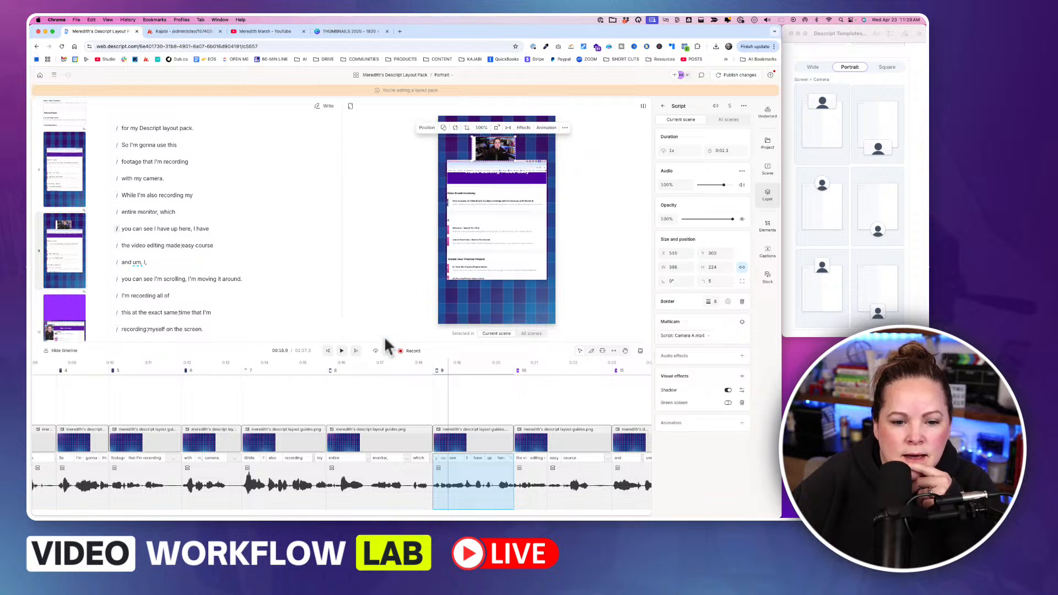
{"action": "left_click_drag", "start_coordinate": [381, 351], "coordinate": [371, 415]}
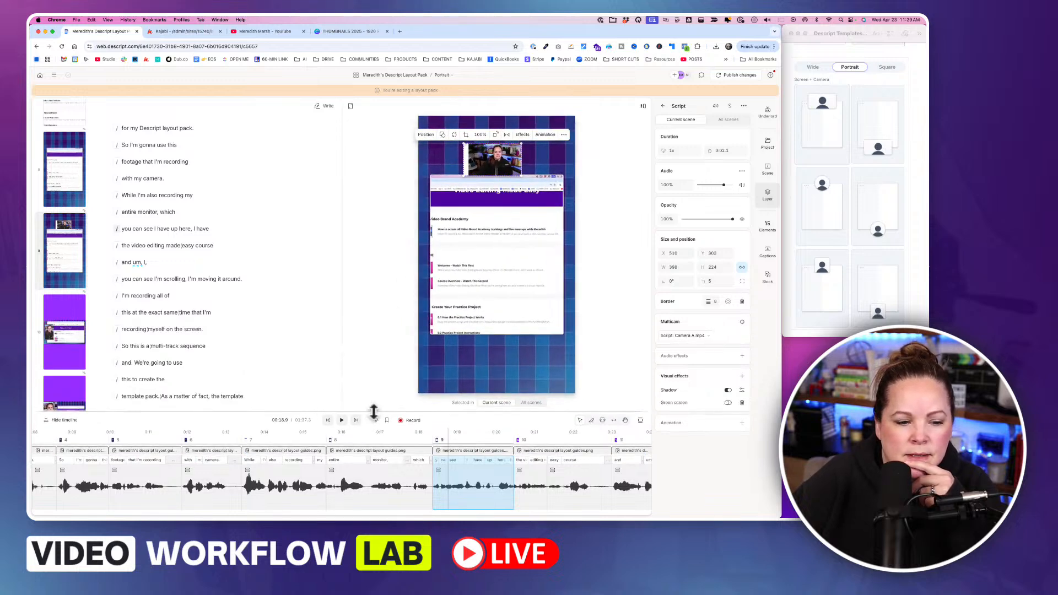
{"action": "left_click", "coordinate": [61, 419]}
{"action": "left_click_drag", "start_coordinate": [346, 341], "coordinate": [258, 347]}
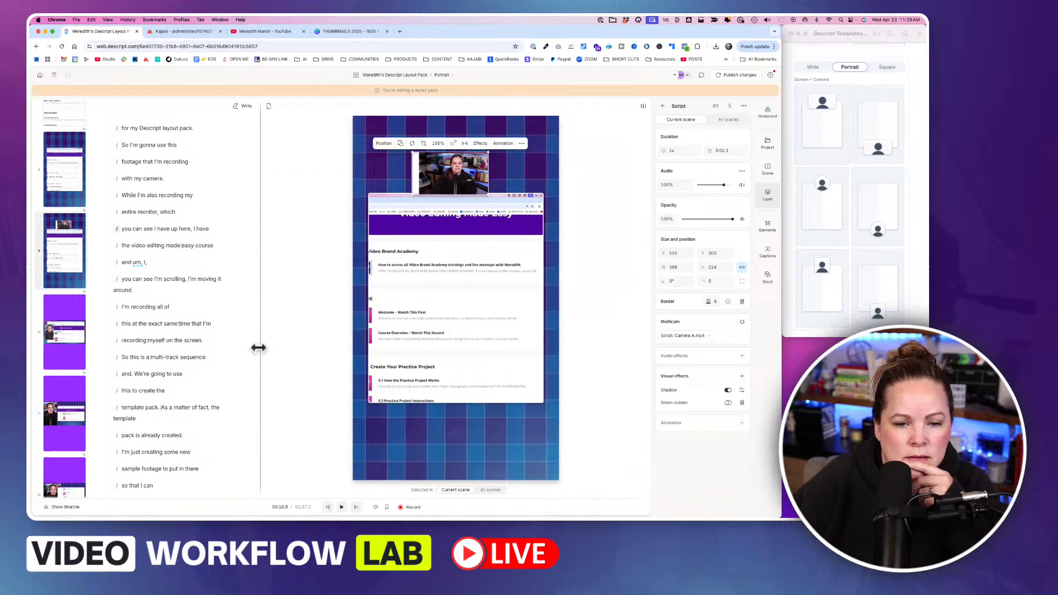
Step: Centre the ninth scene's camera video horizontally at X 540, with its bottom edge just touching the top of the screen recording
{"action": "double_click", "coordinate": [461, 179]}
{"action": "left_click_drag", "start_coordinate": [456, 181], "coordinate": [452, 183]}
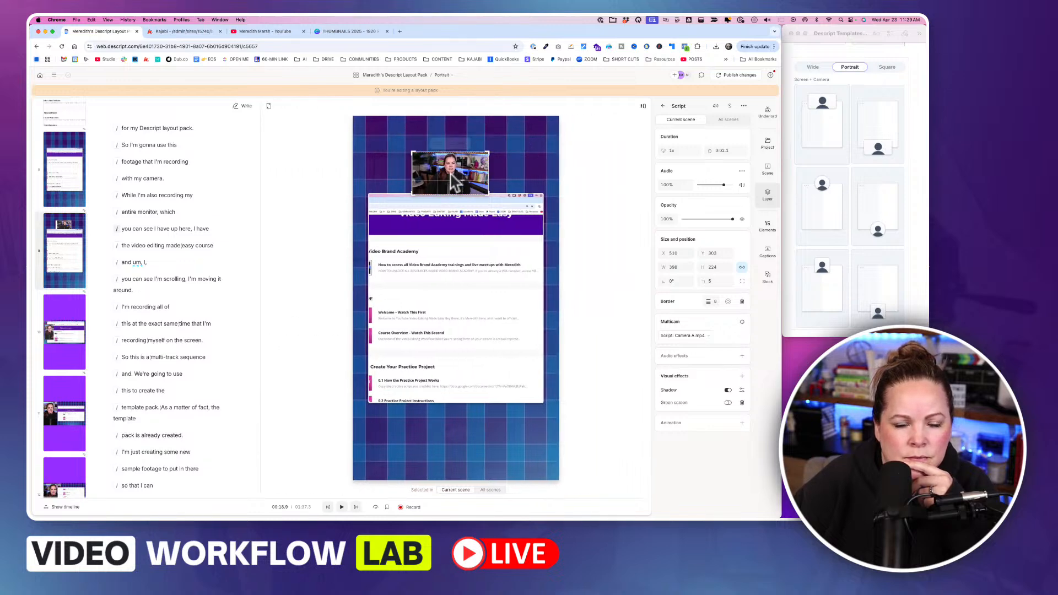
{"action": "left_click", "coordinate": [459, 143]}
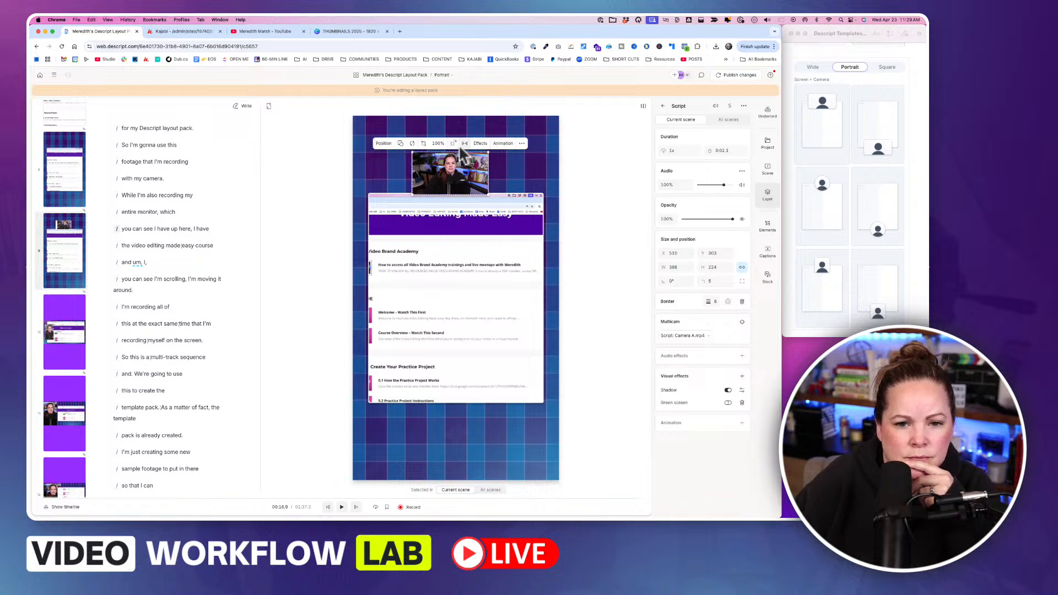
{"action": "left_click_drag", "start_coordinate": [453, 171], "coordinate": [459, 165]}
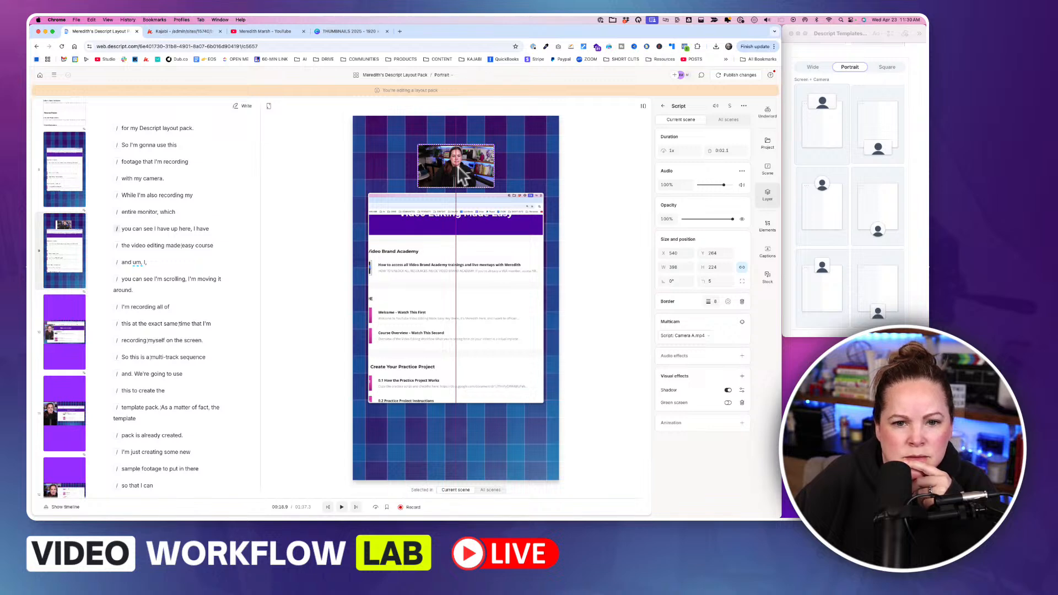
{"action": "left_click_drag", "start_coordinate": [458, 167], "coordinate": [457, 176]}
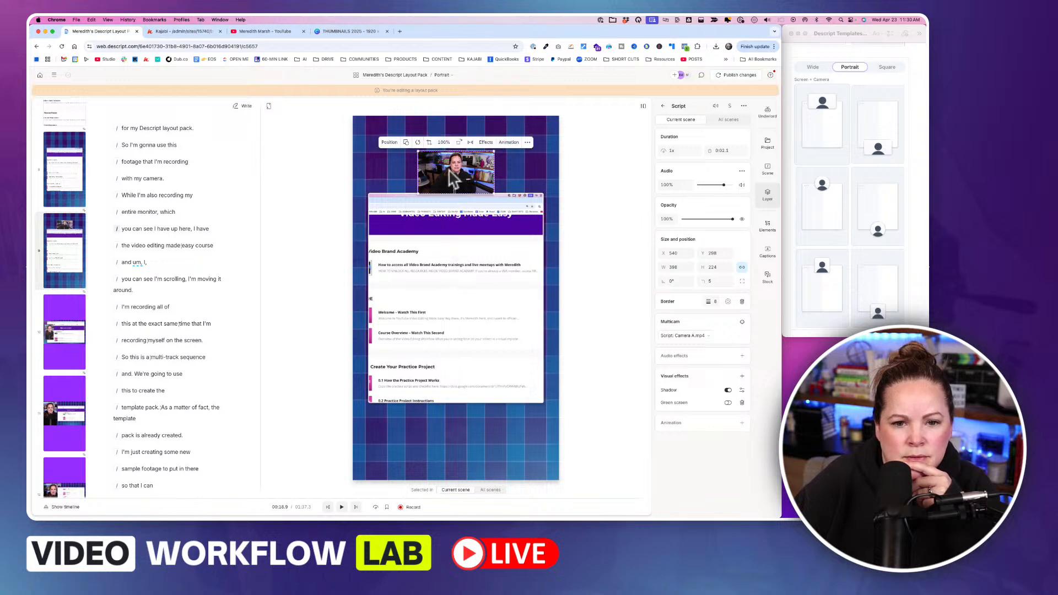
Step: Lower the ninth scene's screen recording and extend its top edge up behind the camera video, making it about 912 × 1271
{"action": "left_click_drag", "start_coordinate": [444, 328], "coordinate": [445, 371]}
{"action": "left_click_drag", "start_coordinate": [444, 370], "coordinate": [445, 367]}
{"action": "left_click", "coordinate": [457, 197]}
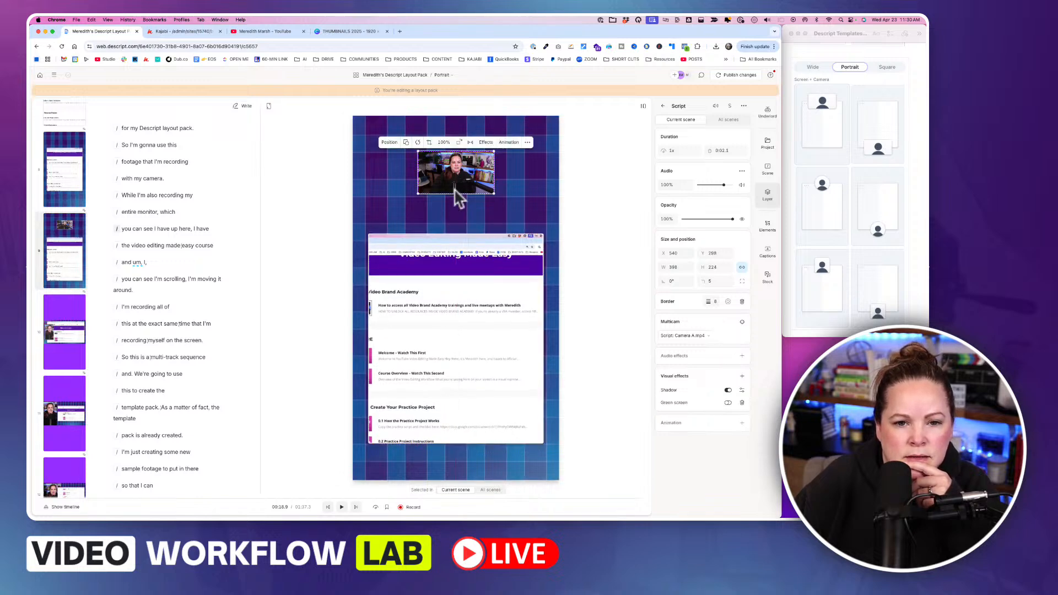
{"action": "left_click_drag", "start_coordinate": [455, 190], "coordinate": [455, 190]}
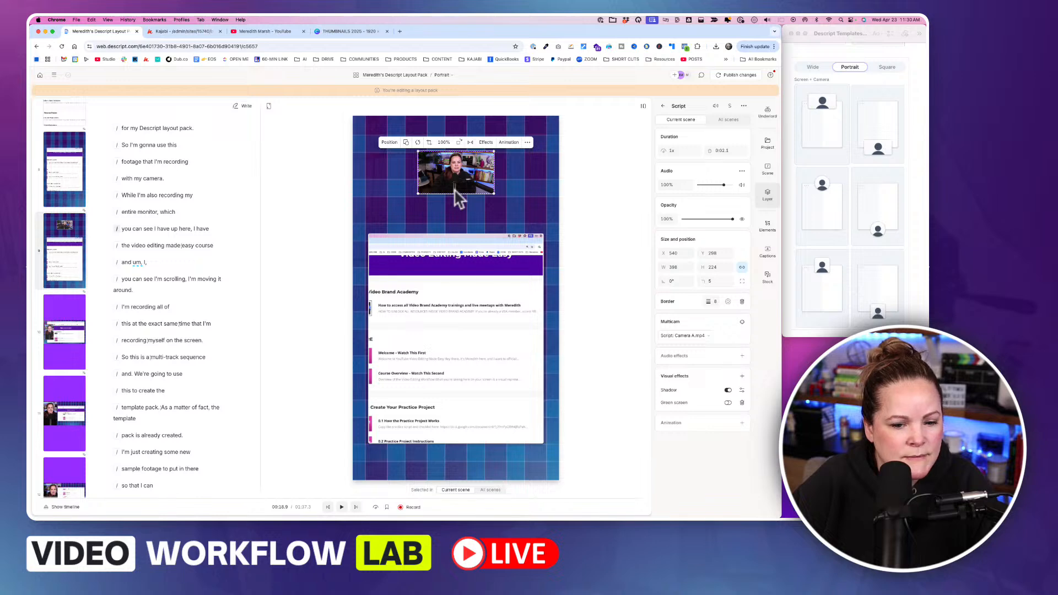
{"action": "left_click", "coordinate": [437, 291]}
{"action": "left_click_drag", "start_coordinate": [454, 234], "coordinate": [457, 185]}
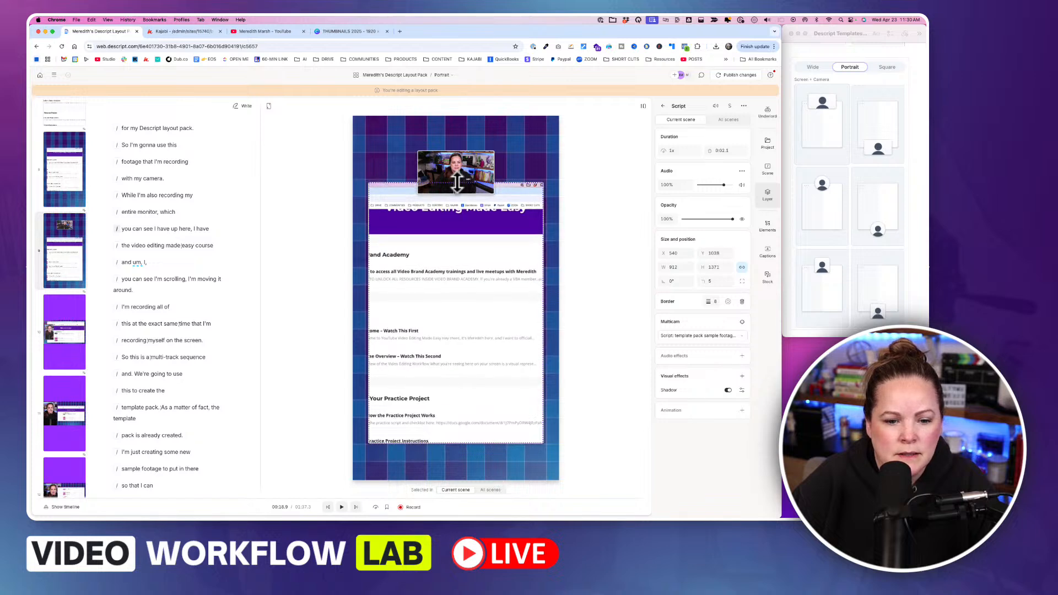
Step: Enlarge the ninth scene's camera video to about 628 × 353, keeping it horizontally centred over the screen recording's upper edge
{"action": "left_click", "coordinate": [420, 185]}
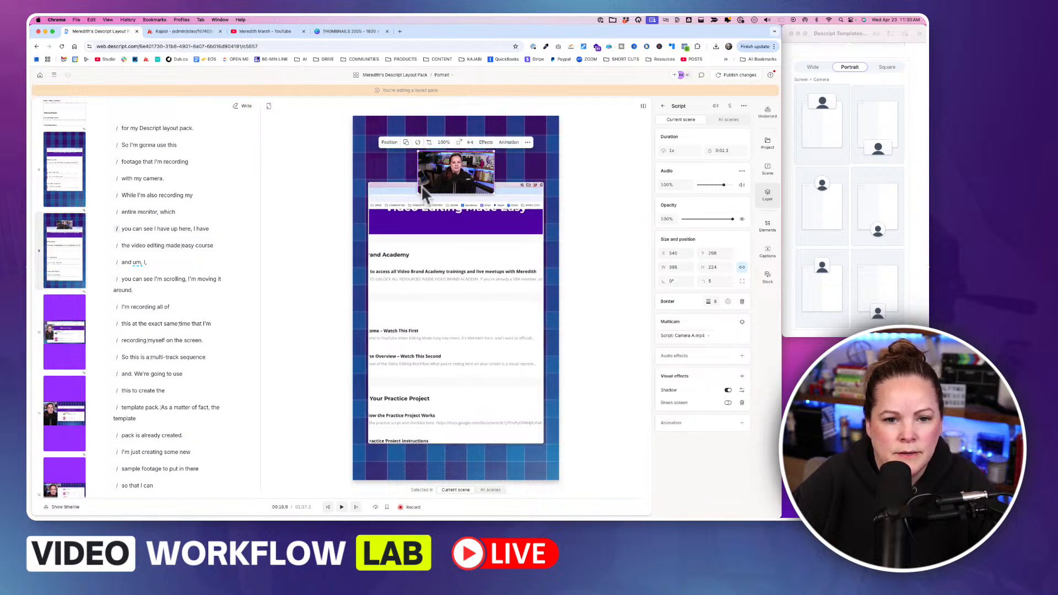
{"action": "left_click_drag", "start_coordinate": [416, 193], "coordinate": [451, 190]}
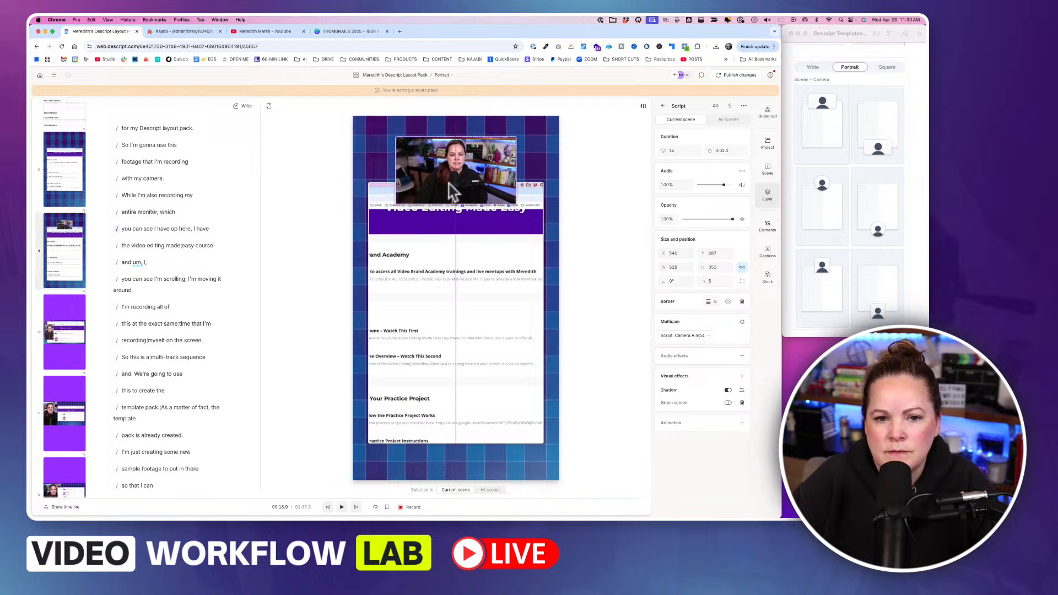
Step: Compare with the portrait Screen + Camera reference and shorten the ninth scene's screen recording from its bottom edge to about 1240 high
{"action": "mouse_move", "coordinate": [435, 291]}
{"action": "left_mouse_down"}
{"action": "mouse_move", "coordinate": [435, 310]}
{"action": "mouse_move", "coordinate": [434, 291]}
{"action": "left_mouse_up"}
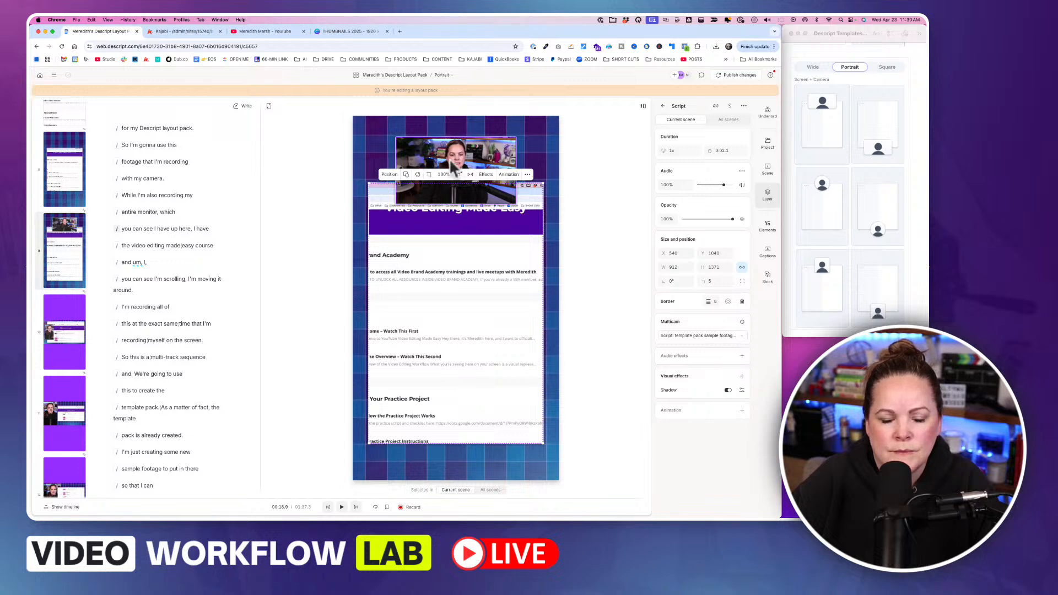
{"action": "left_click", "coordinate": [628, 204]}
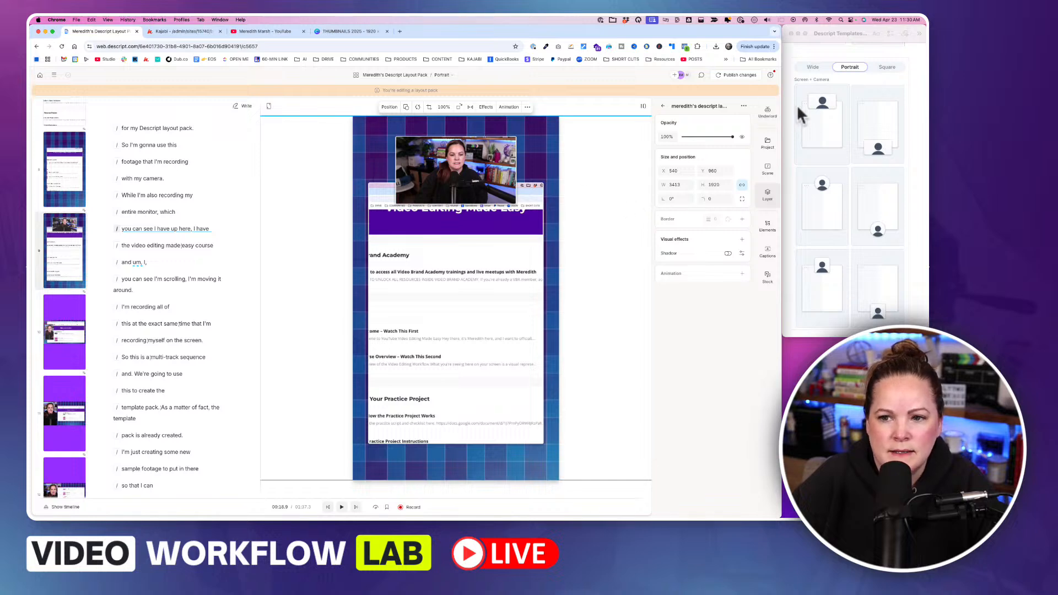
{"action": "left_click", "coordinate": [823, 127]}
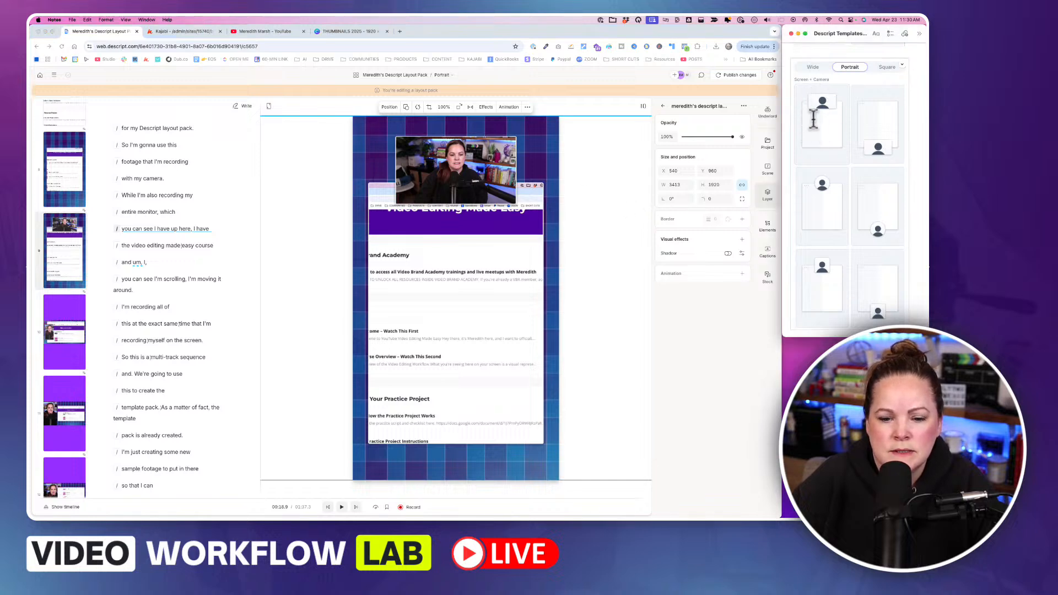
{"action": "left_click", "coordinate": [476, 351]}
{"action": "left_click", "coordinate": [455, 435]}
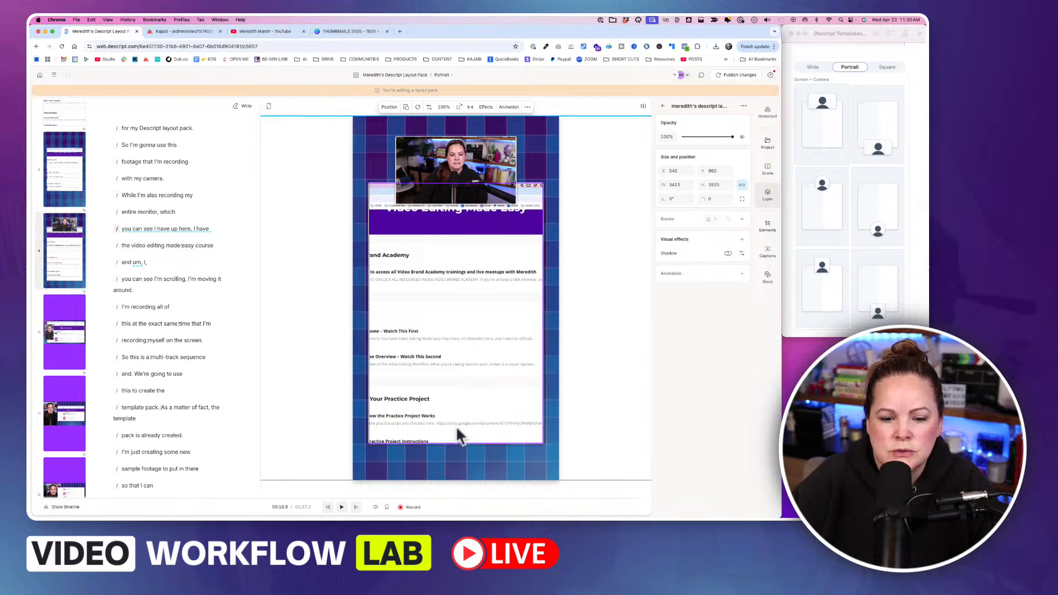
{"action": "left_click_drag", "start_coordinate": [455, 441], "coordinate": [455, 418]}
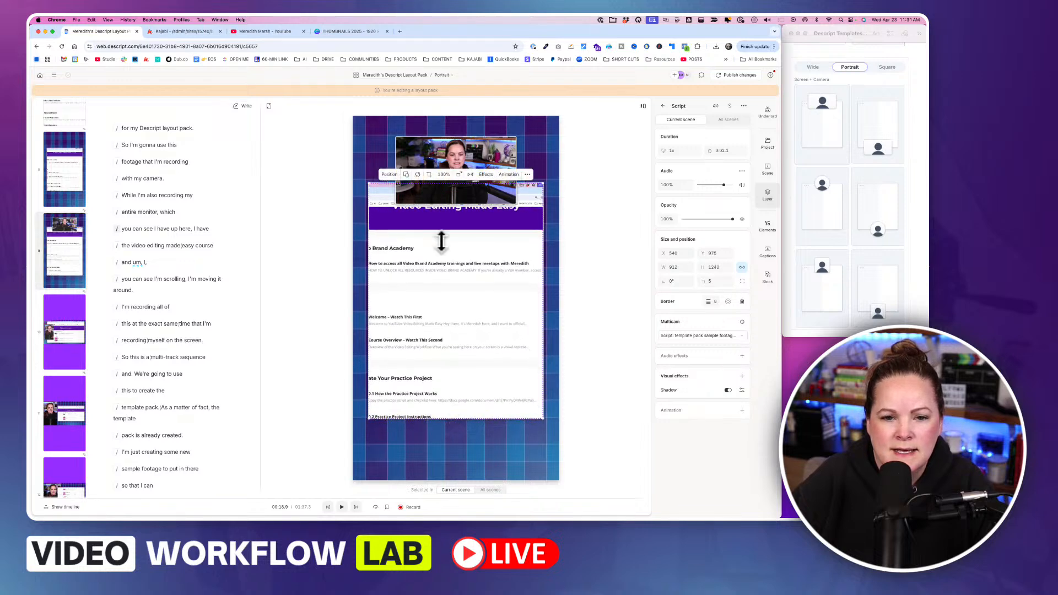
Step: Move the ninth scene's camera video down to about Y 371, lower the screen recording to match, and extend its height to about 1292
{"action": "left_click_drag", "start_coordinate": [446, 163], "coordinate": [446, 182]}
{"action": "mouse_move", "coordinate": [414, 258]}
{"action": "left_mouse_down"}
{"action": "mouse_move", "coordinate": [415, 287]}
{"action": "mouse_move", "coordinate": [415, 271]}
{"action": "left_mouse_up"}
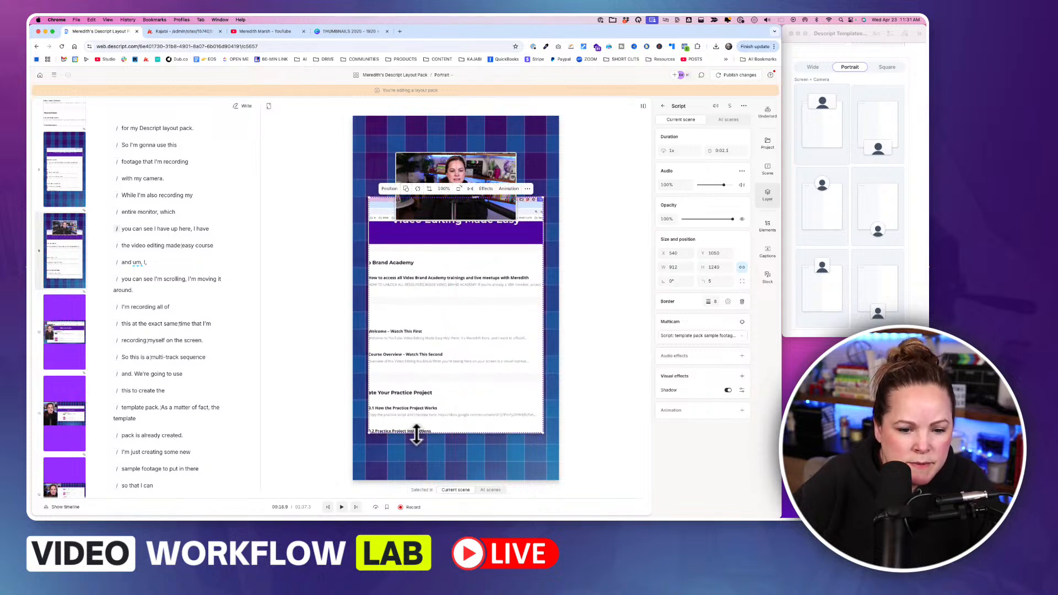
{"action": "left_click_drag", "start_coordinate": [416, 435], "coordinate": [416, 445]}
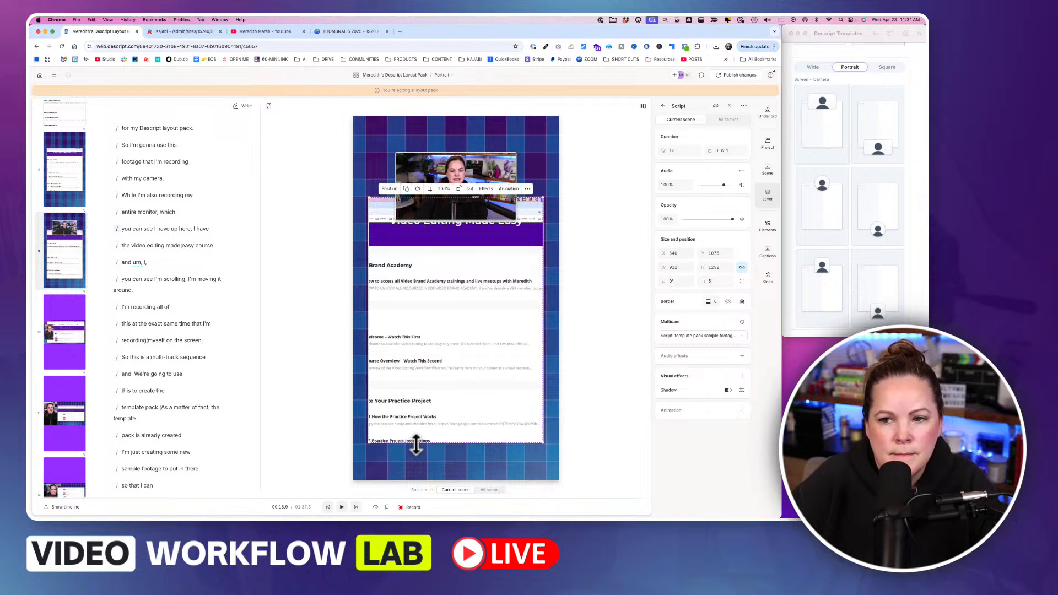
{"action": "left_click", "coordinate": [590, 373]}
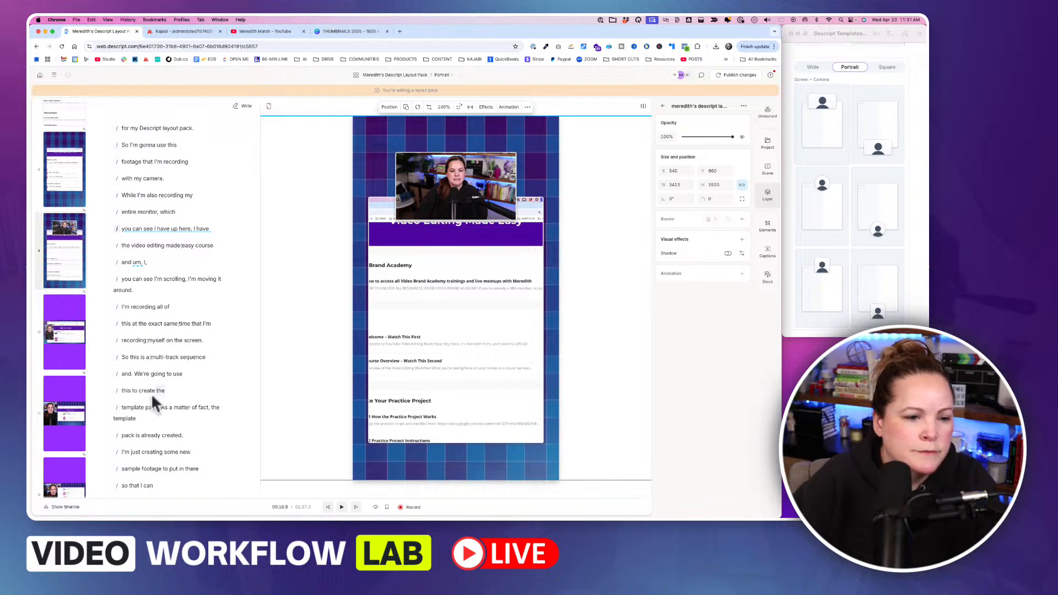
Step: Apply the ninth scene's layout to the tenth scene, placing the camera video over the screen recording's lower edge and raising the recording
{"action": "left_click", "coordinate": [54, 270]}
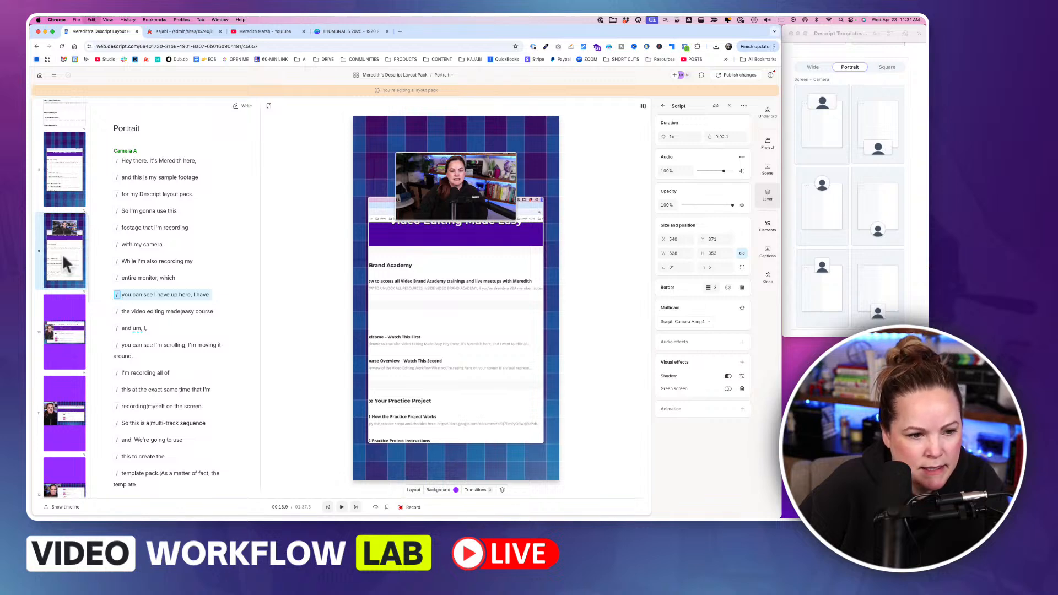
{"action": "left_click", "coordinate": [62, 330]}
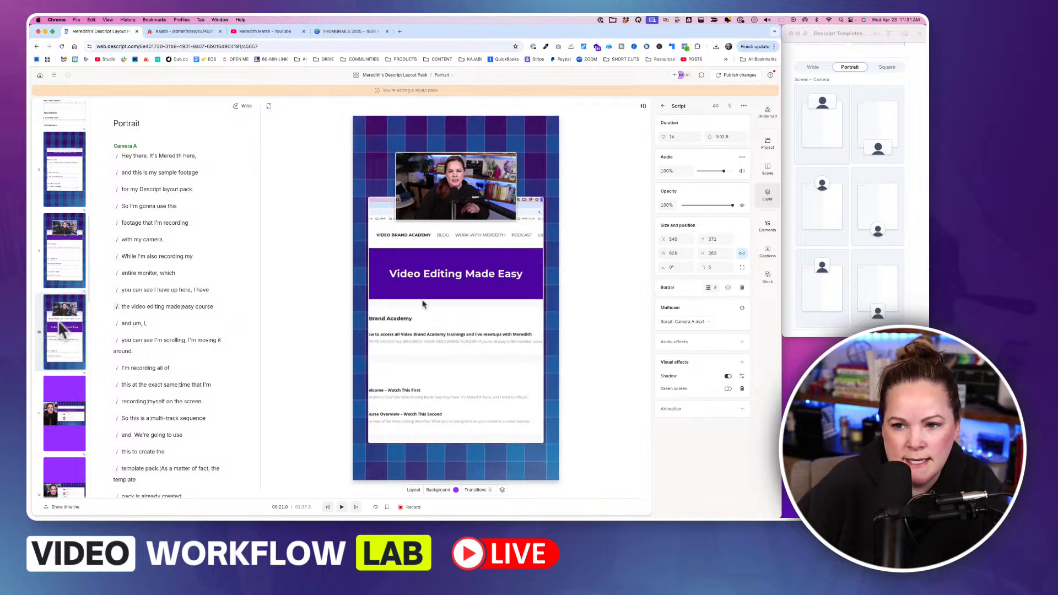
{"action": "left_click_drag", "start_coordinate": [437, 221], "coordinate": [431, 404]}
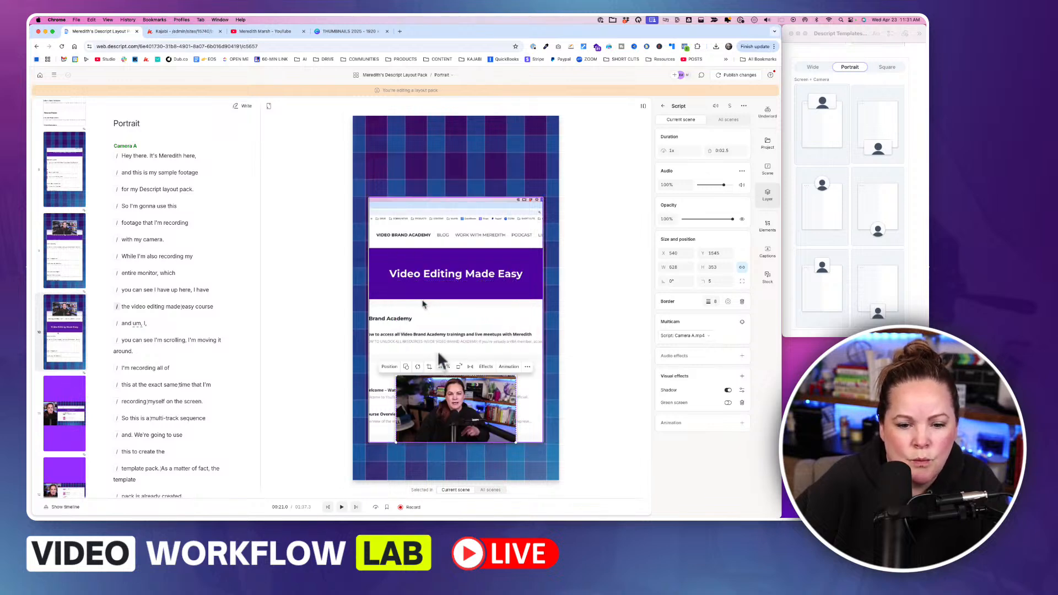
{"action": "left_click_drag", "start_coordinate": [437, 349], "coordinate": [438, 305]}
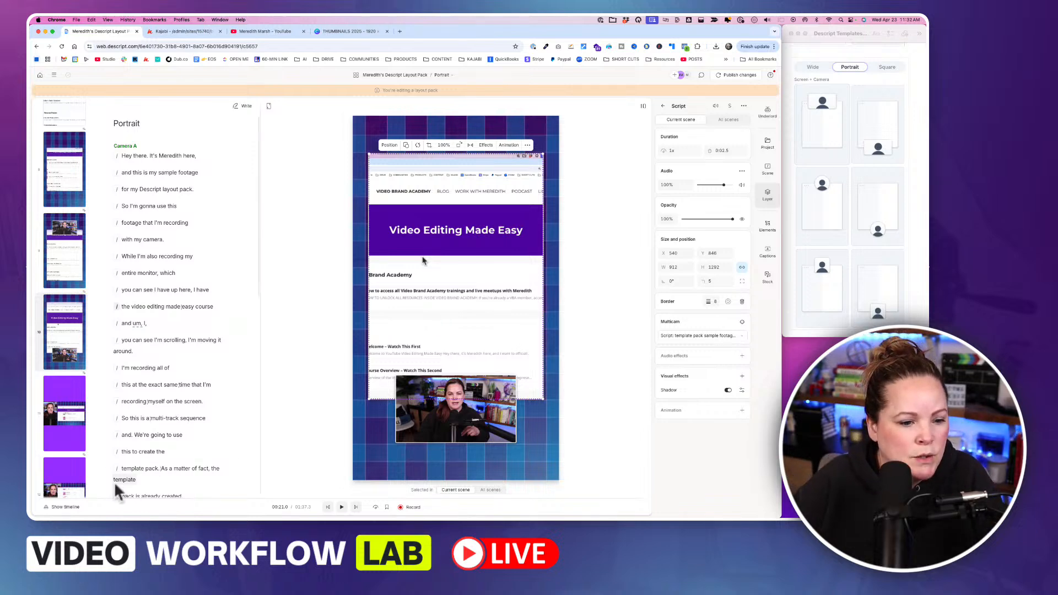
Step: Apply the ninth scene's layout to the eleventh scene and give its camera video the Circle shape at about 472 × 472
{"action": "left_click", "coordinate": [64, 411]}
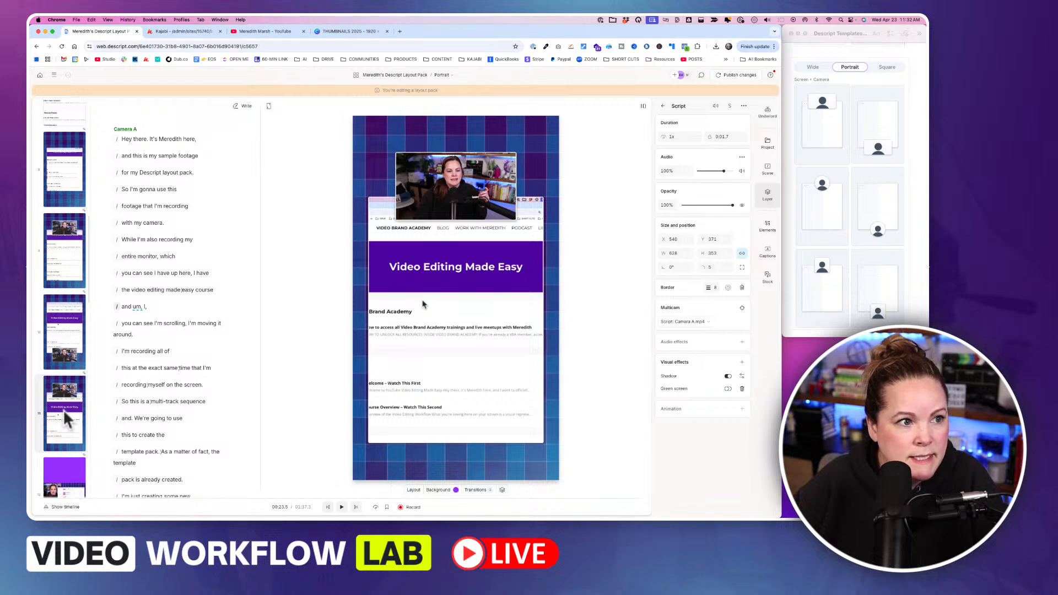
{"action": "left_click", "coordinate": [405, 175]}
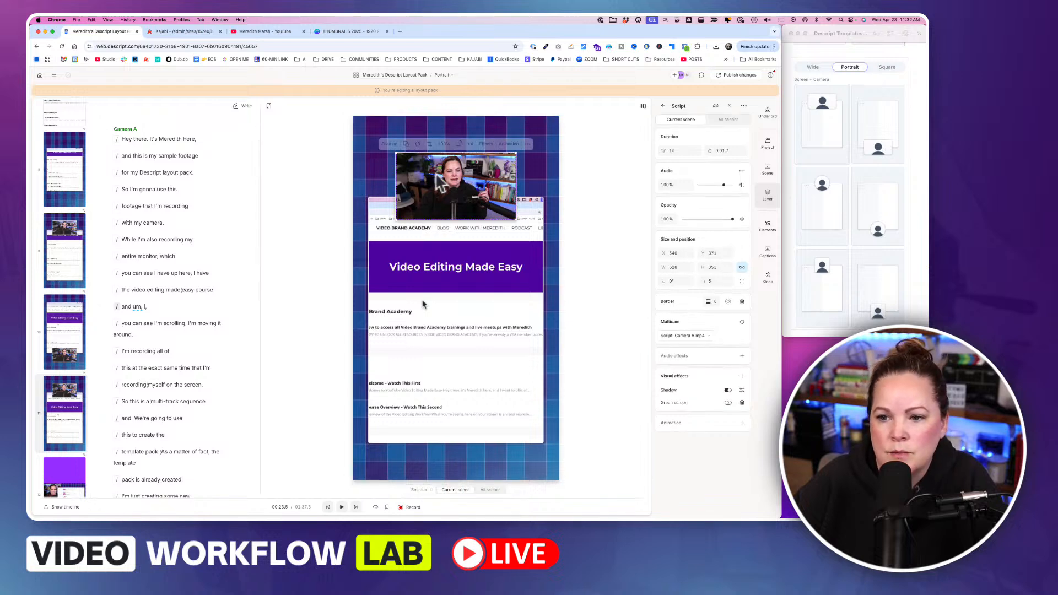
{"action": "left_click", "coordinate": [405, 146]}
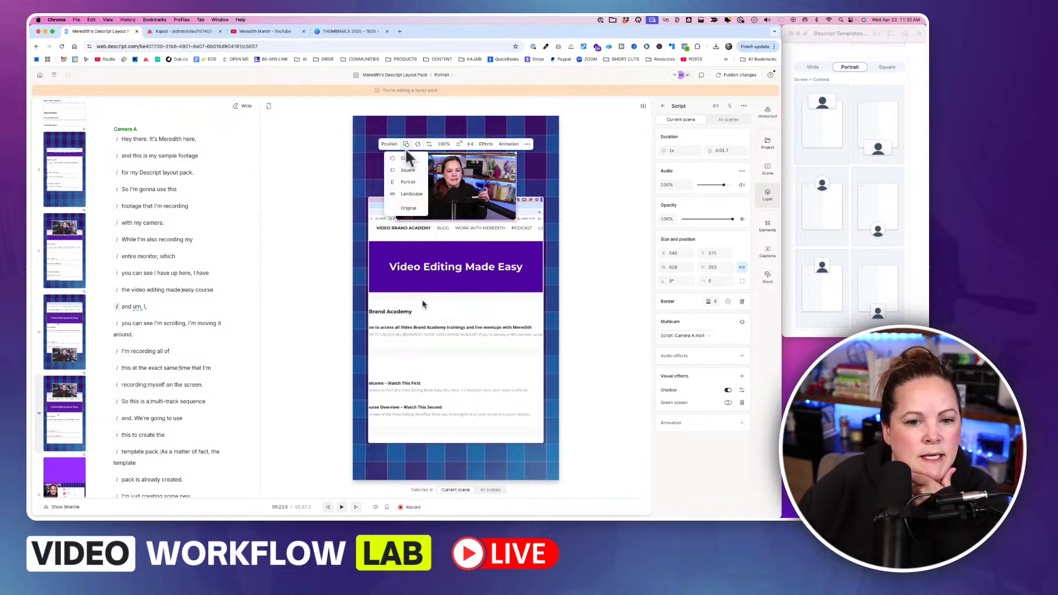
{"action": "left_click", "coordinate": [405, 159]}
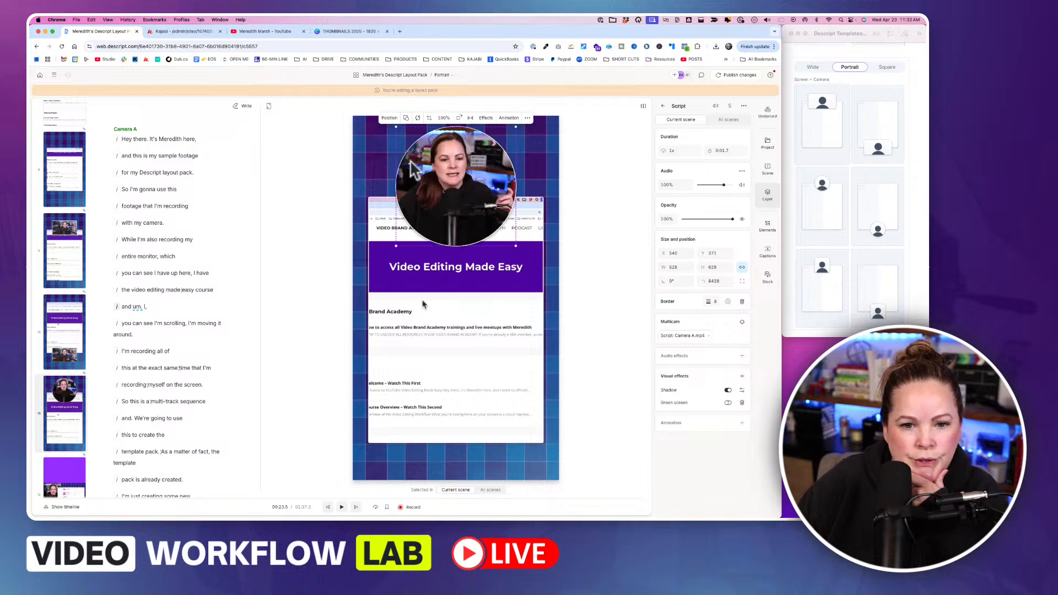
{"action": "left_click_drag", "start_coordinate": [395, 126], "coordinate": [414, 136]}
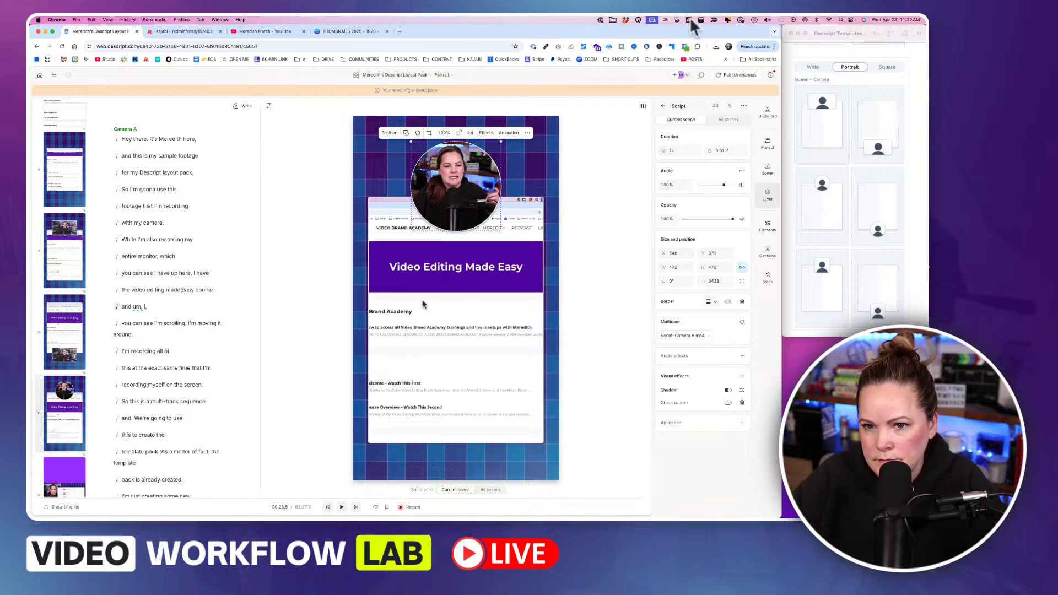
Step: Turn Pro Mouse on to spotlight and magnify the portrait Screen + Camera reference with the circular camera above the screen recording
{"action": "left_click", "coordinate": [639, 18]}
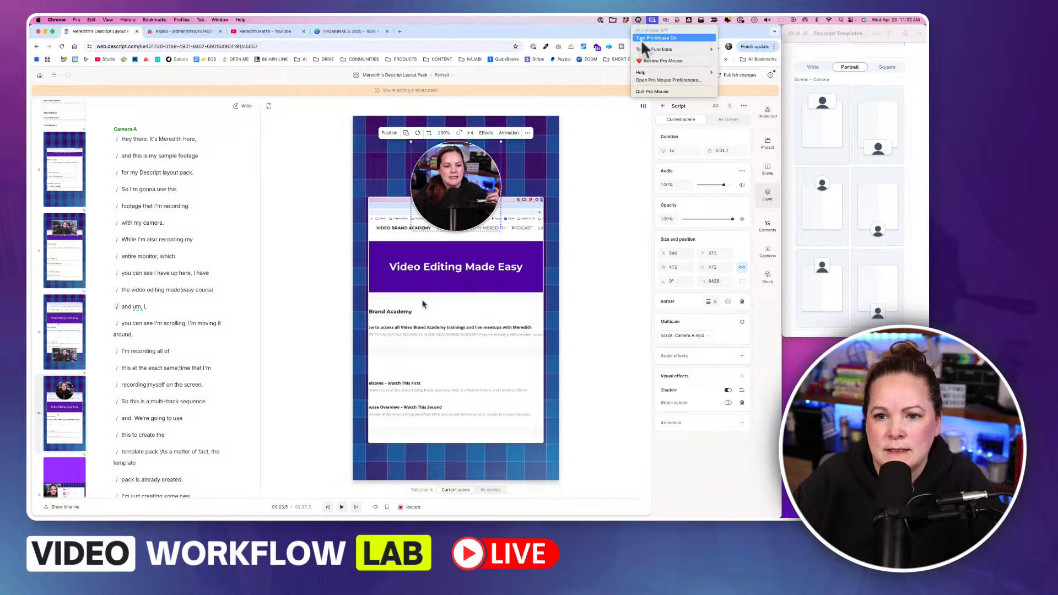
{"action": "left_click", "coordinate": [640, 39]}
{"action": "left_click", "coordinate": [821, 223]}
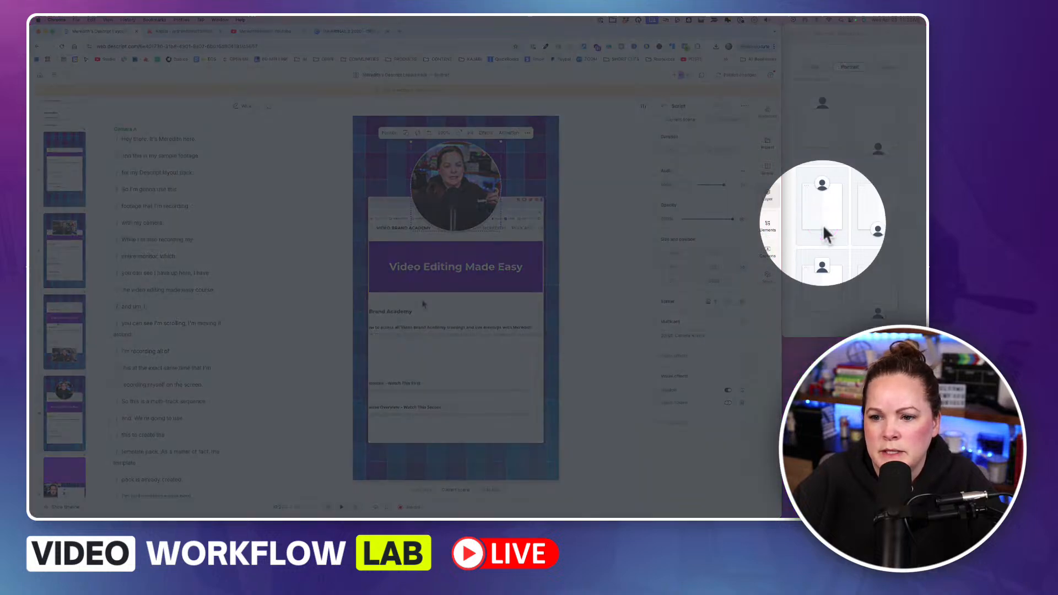
{"action": "key", "text": "ctrl+s"}
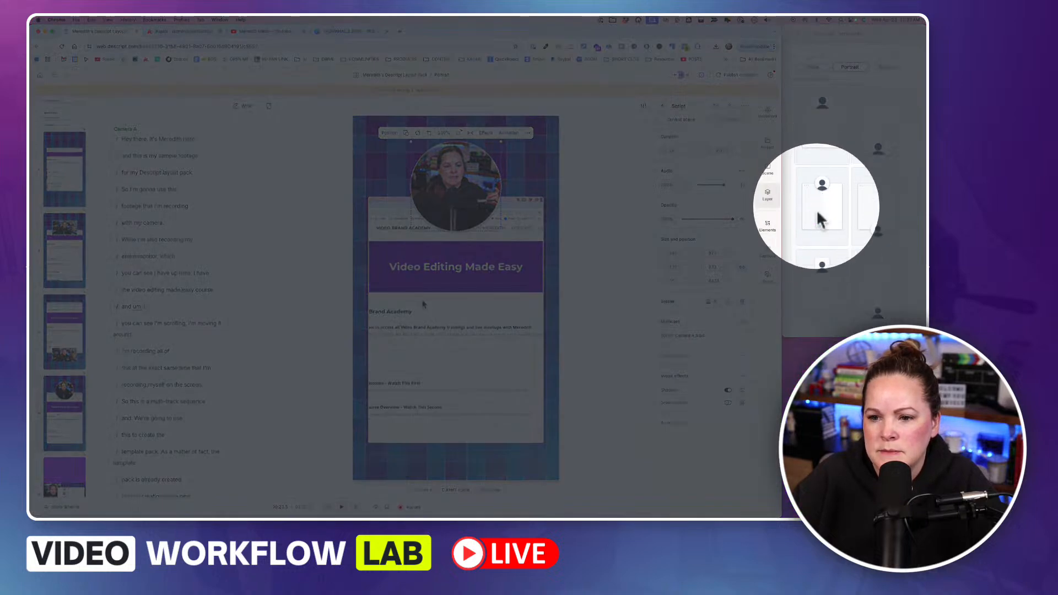
{"action": "key", "text": "ctrl+z"}
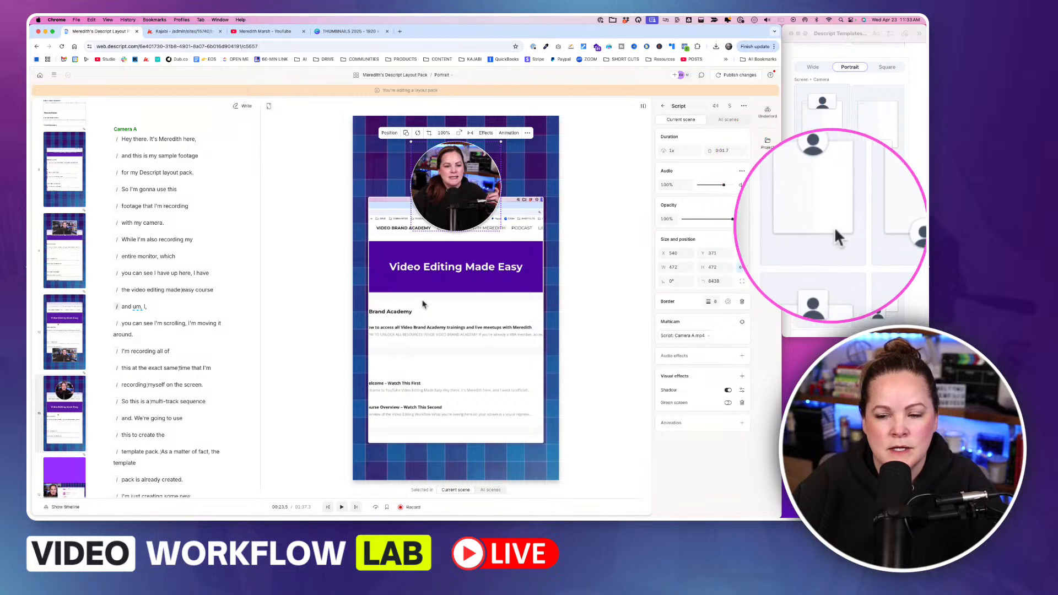
{"action": "key", "text": "Escape"}
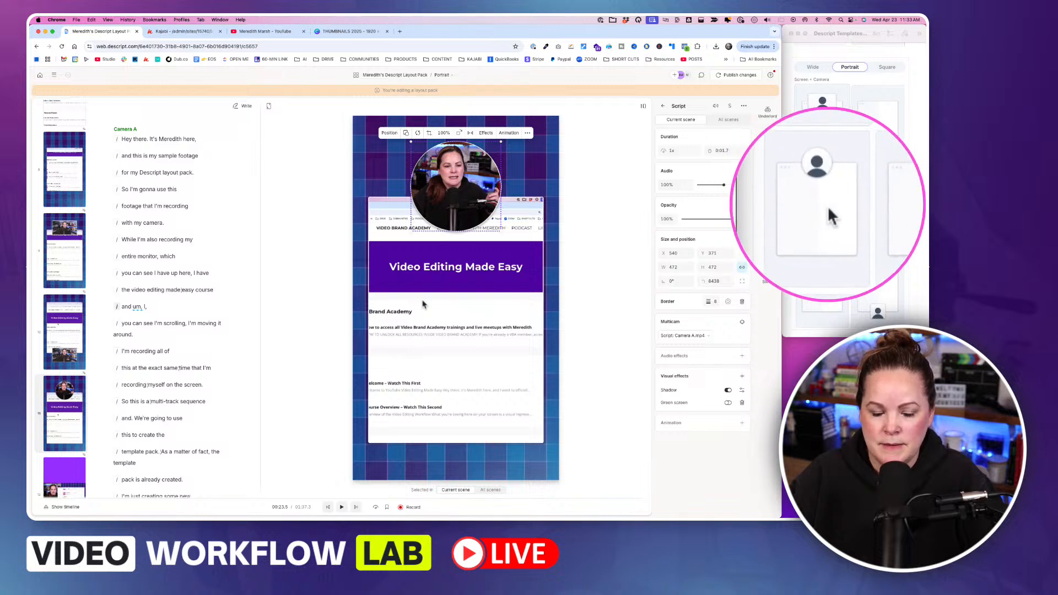
Step: Compare the eighth scene's screen-only layout with the ninth scene's, inspecting the size and position of the ninth scene's screen recording
{"action": "left_click", "coordinate": [67, 182]}
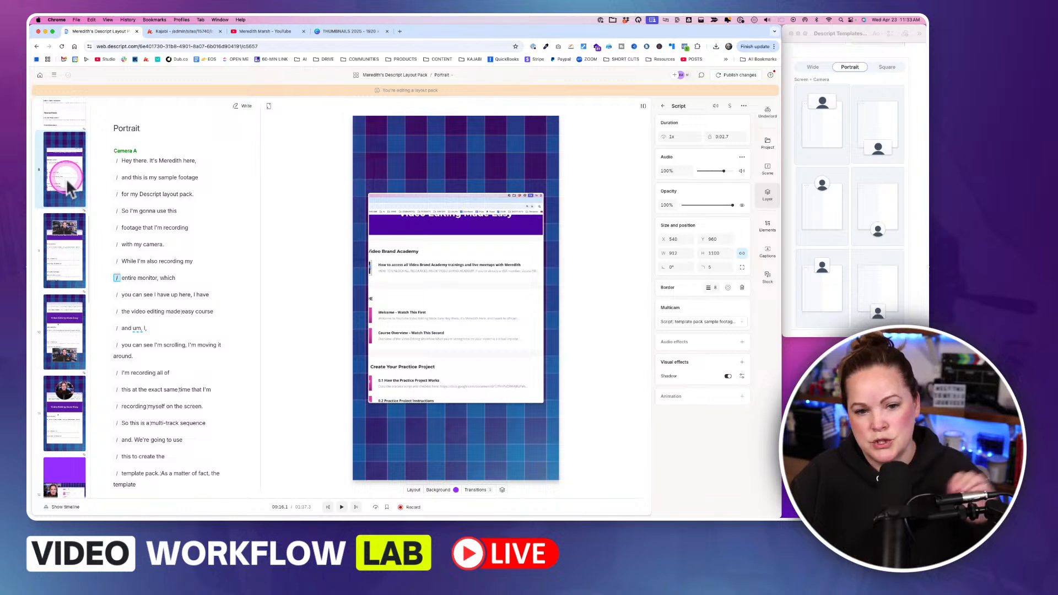
{"action": "left_click", "coordinate": [70, 265]}
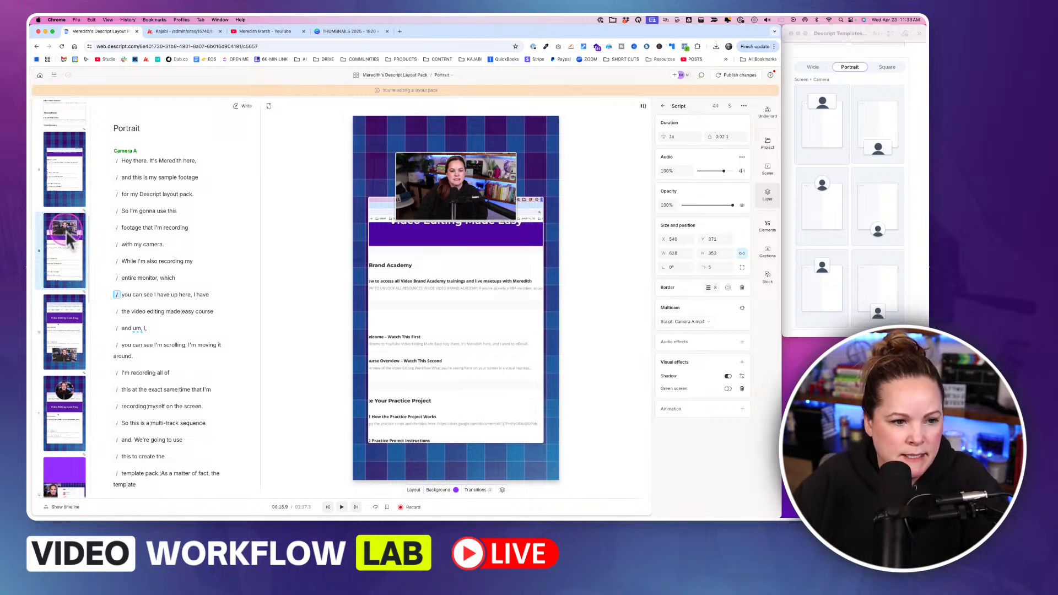
{"action": "left_click", "coordinate": [67, 180]}
{"action": "left_click", "coordinate": [325, 258]}
{"action": "left_click", "coordinate": [407, 306]}
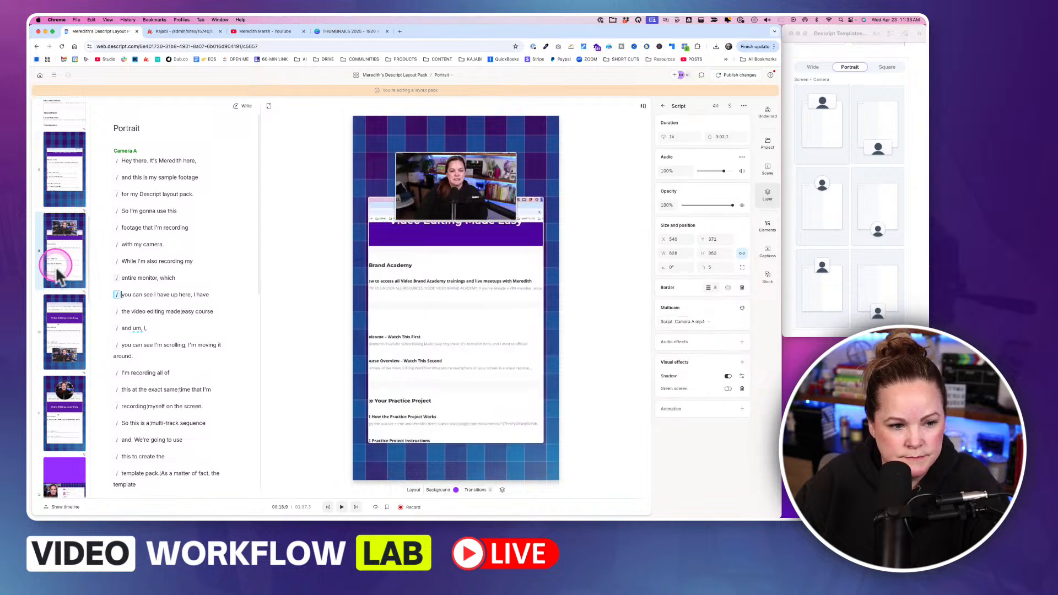
{"action": "left_click", "coordinate": [416, 320]}
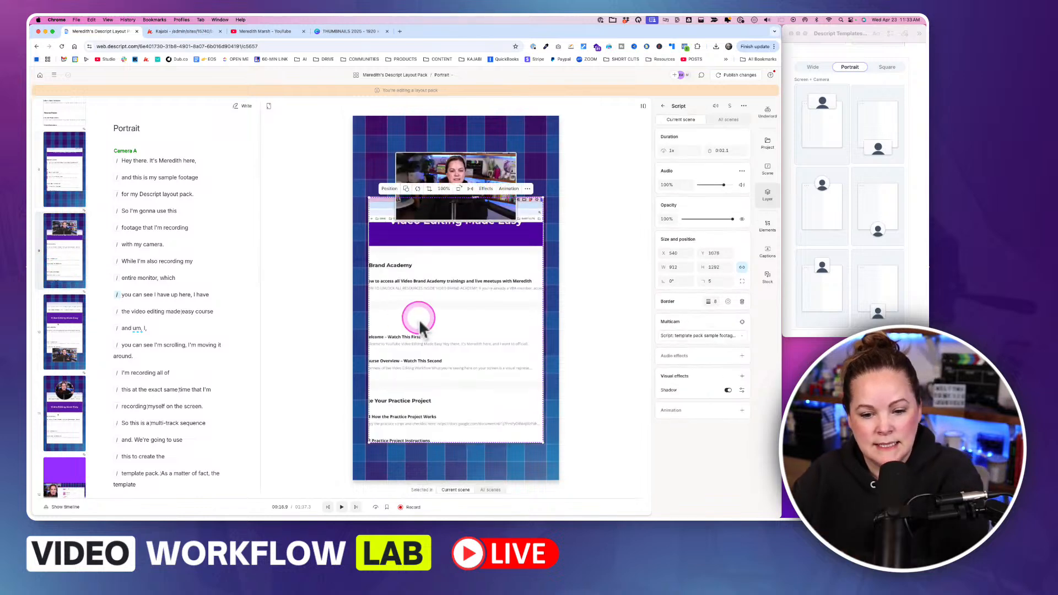
Step: Paste the copied attributes onto the ninth scene's screen recording, sizing it 912 × 1100 at X 540, Y 960
{"action": "right_click", "coordinate": [419, 319]}
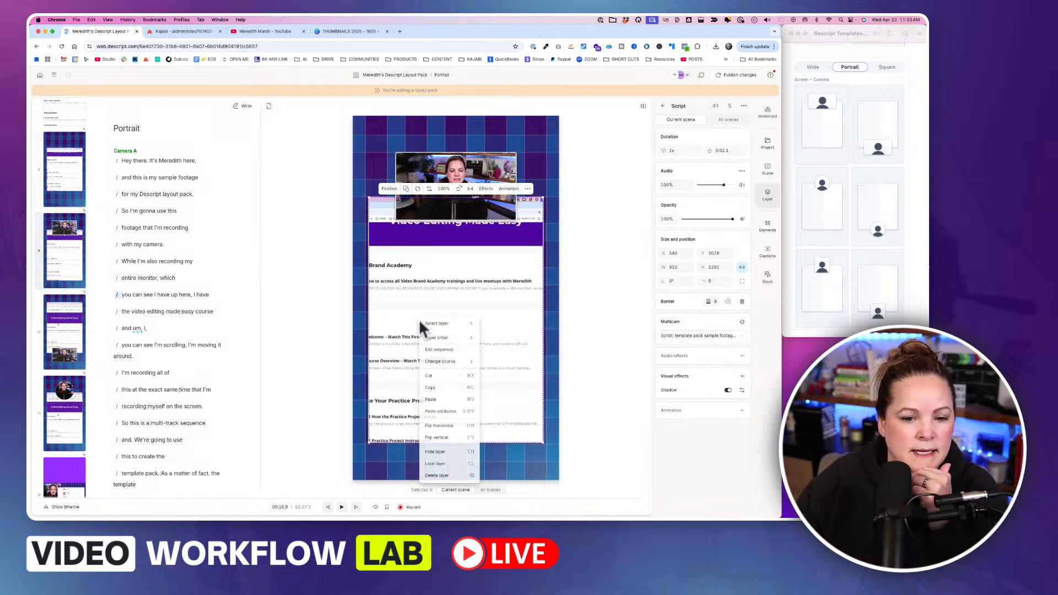
{"action": "left_click", "coordinate": [438, 411]}
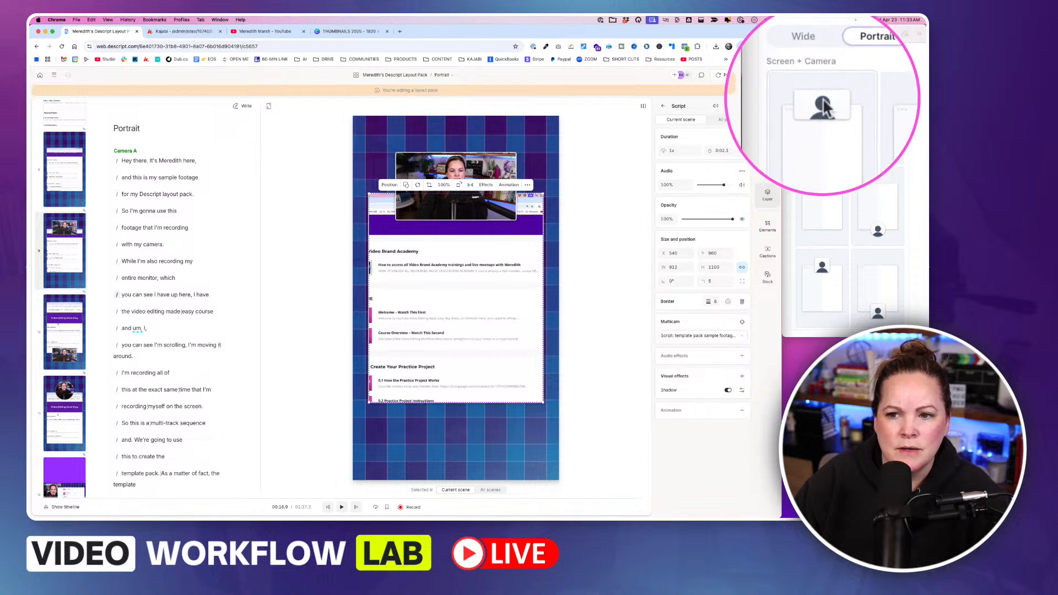
{"action": "key", "text": "Escape"}
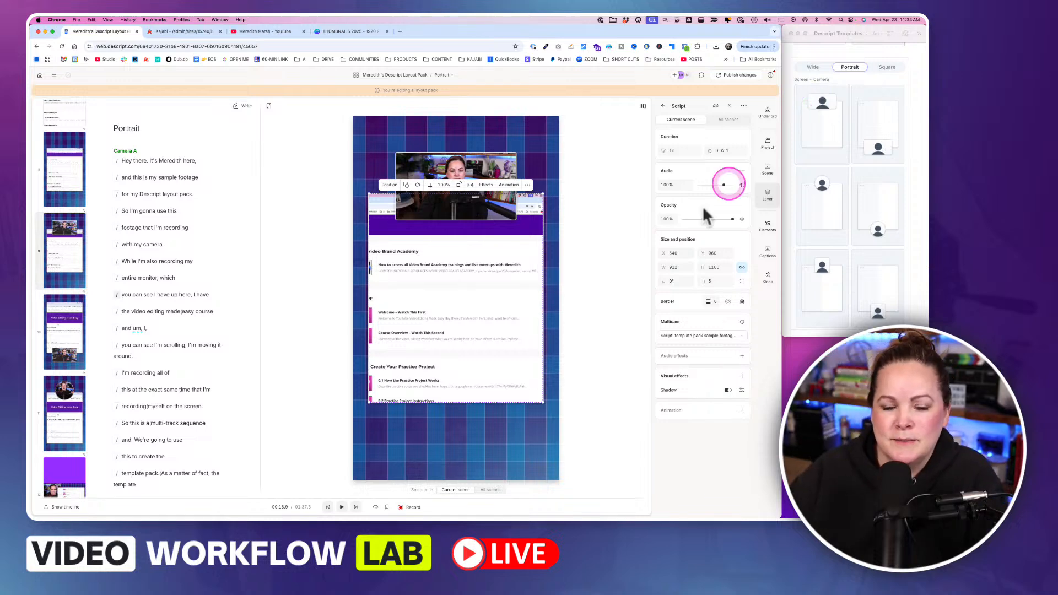
Step: Copy the ninth scene's screen recording attributes and paste them onto the tenth scene's screen recording
{"action": "left_click", "coordinate": [67, 248]}
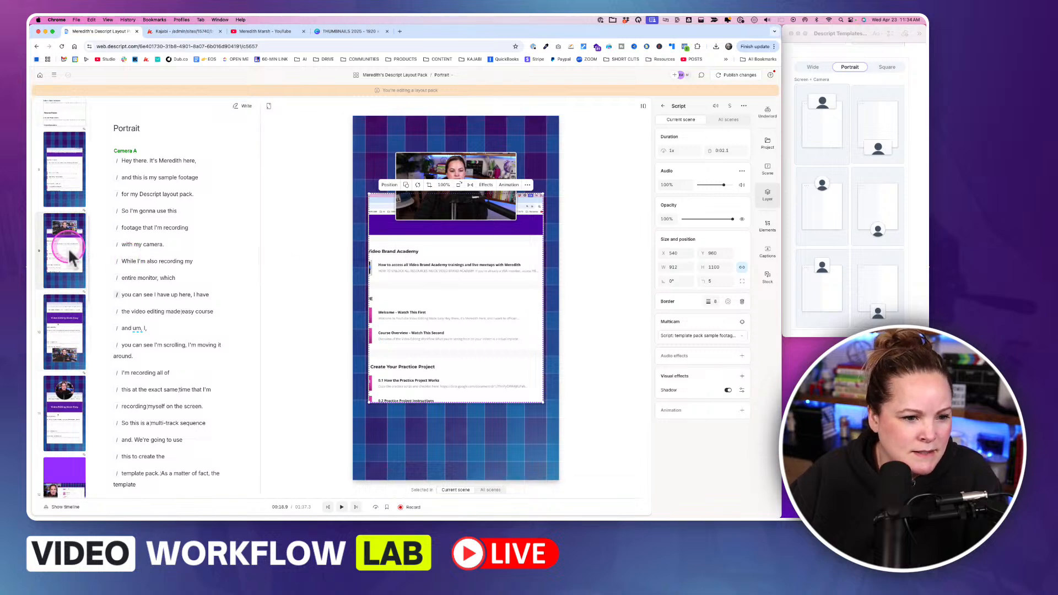
{"action": "left_click", "coordinate": [64, 252]}
{"action": "left_click", "coordinate": [64, 315]}
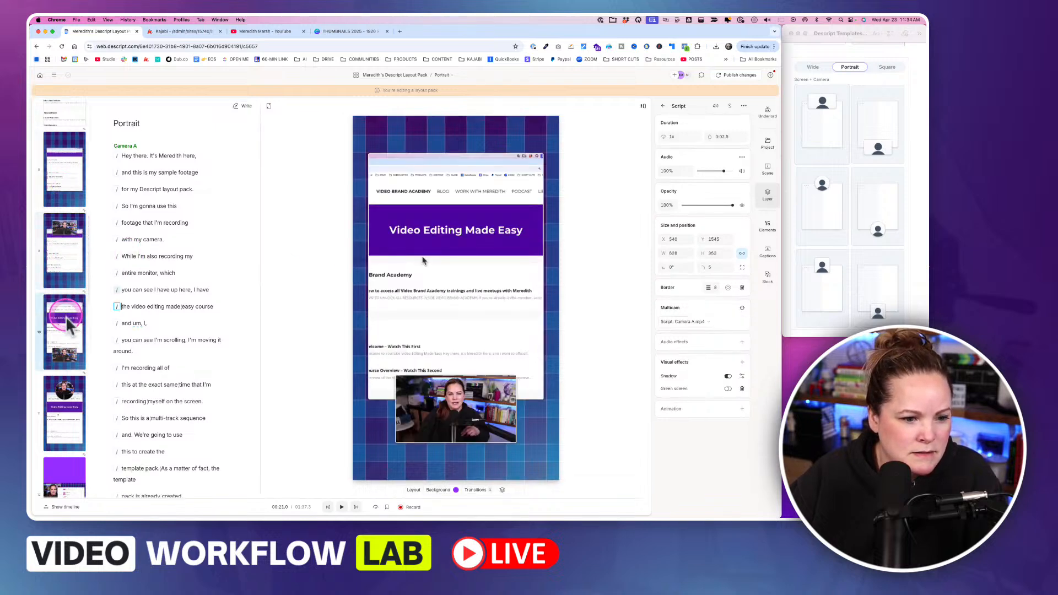
{"action": "left_click", "coordinate": [63, 263]}
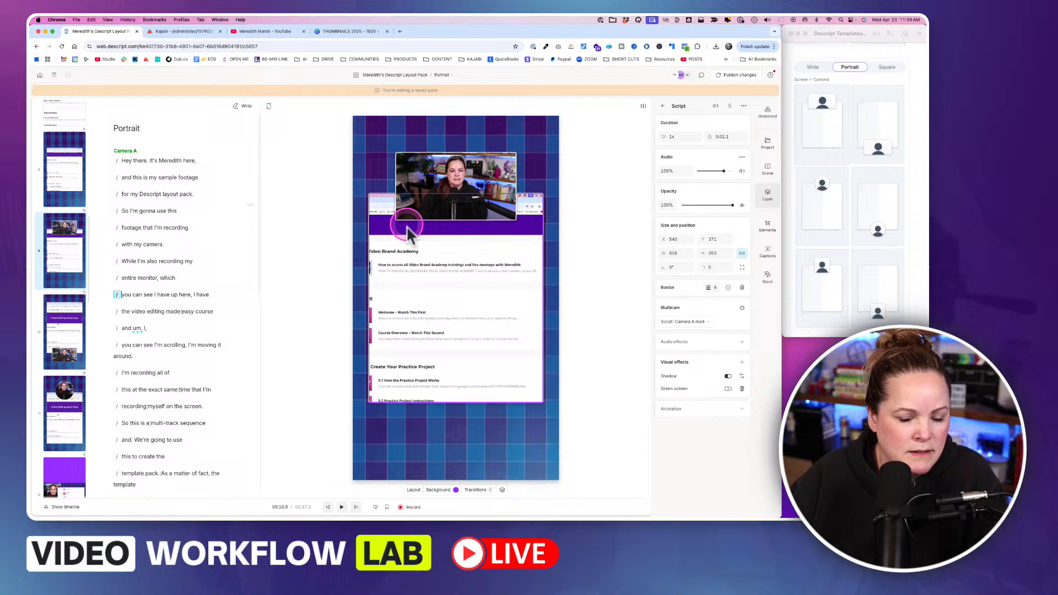
{"action": "left_click", "coordinate": [432, 250]}
{"action": "left_click", "coordinate": [53, 331]}
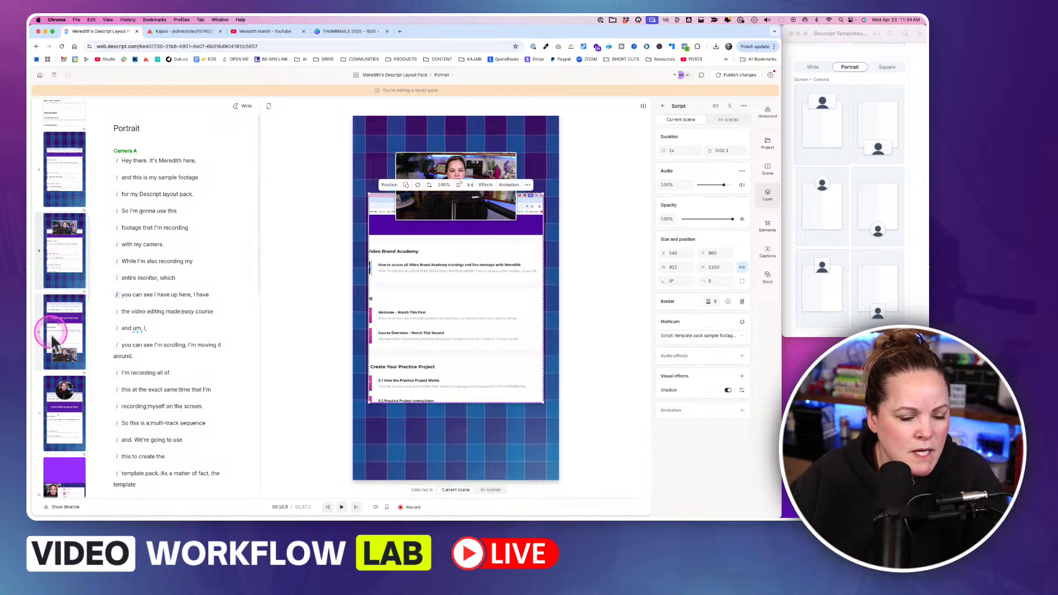
{"action": "left_click", "coordinate": [434, 286]}
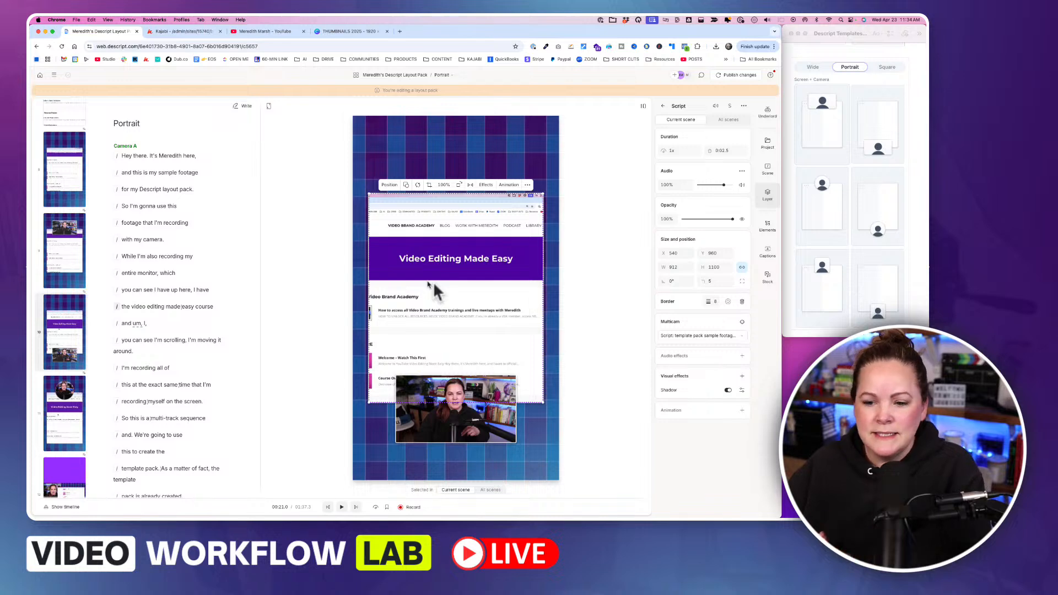
Step: Paste the same 912 × 1100 recording attributes onto the eleventh scene's screen recording
{"action": "left_click", "coordinate": [72, 254]}
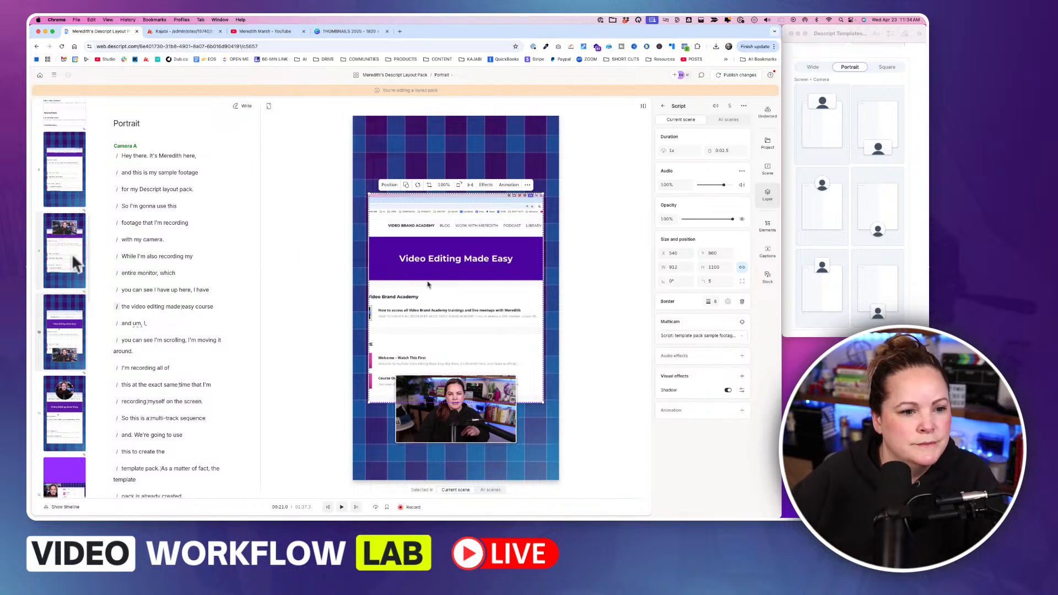
{"action": "left_click", "coordinate": [67, 415]}
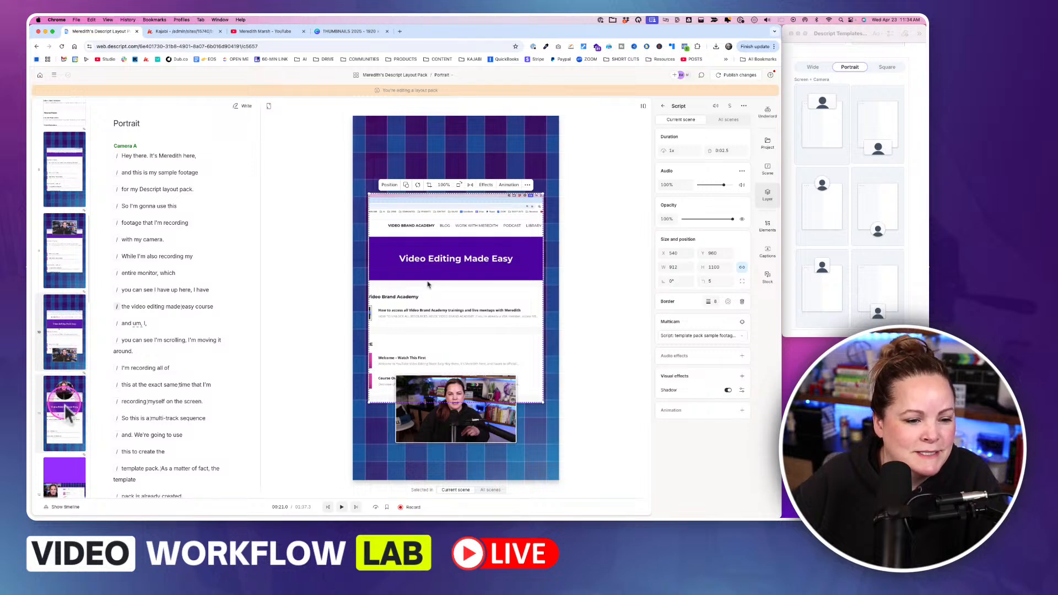
{"action": "left_click", "coordinate": [462, 326]}
{"action": "key", "text": "alt+super+v"}
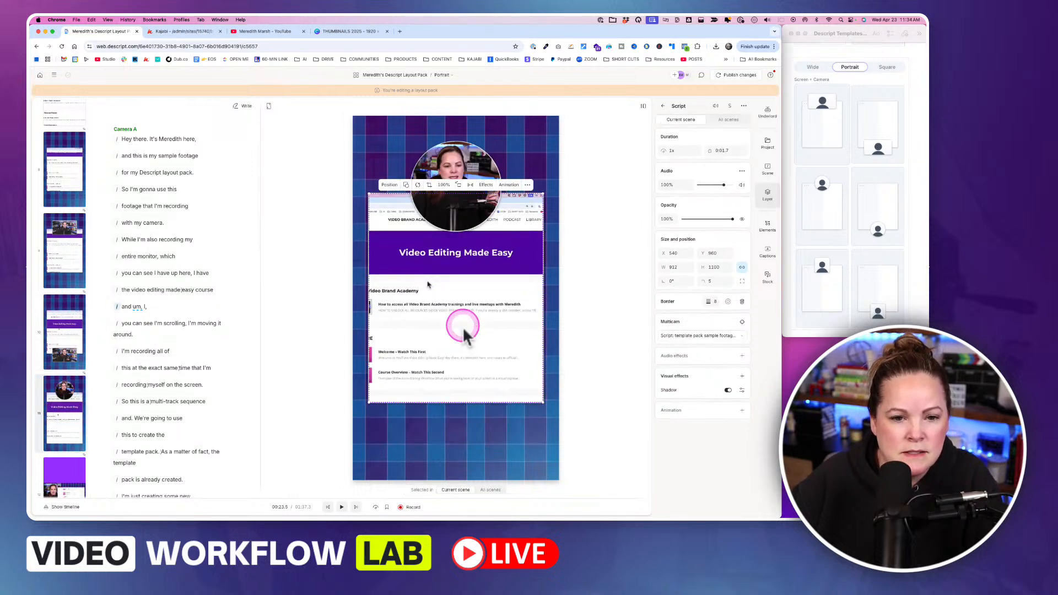
Step: Check the portrait reference, then lower the eleventh scene's circular camera video to about Y 410 and shrink it to about 411 × 411
{"action": "left_click", "coordinate": [469, 165]}
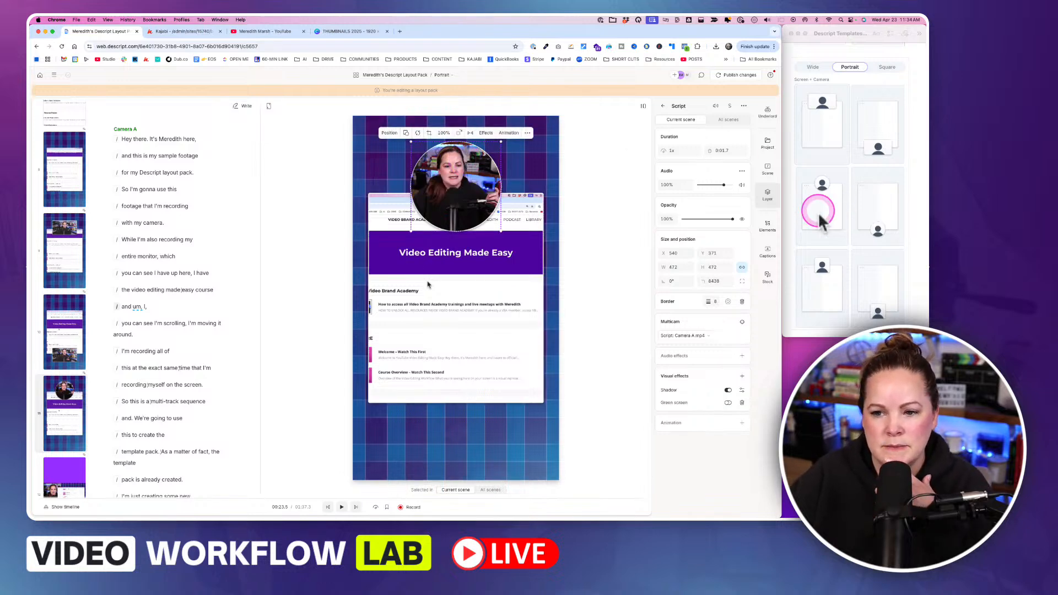
{"action": "key", "text": "ctrl+alt+m"}
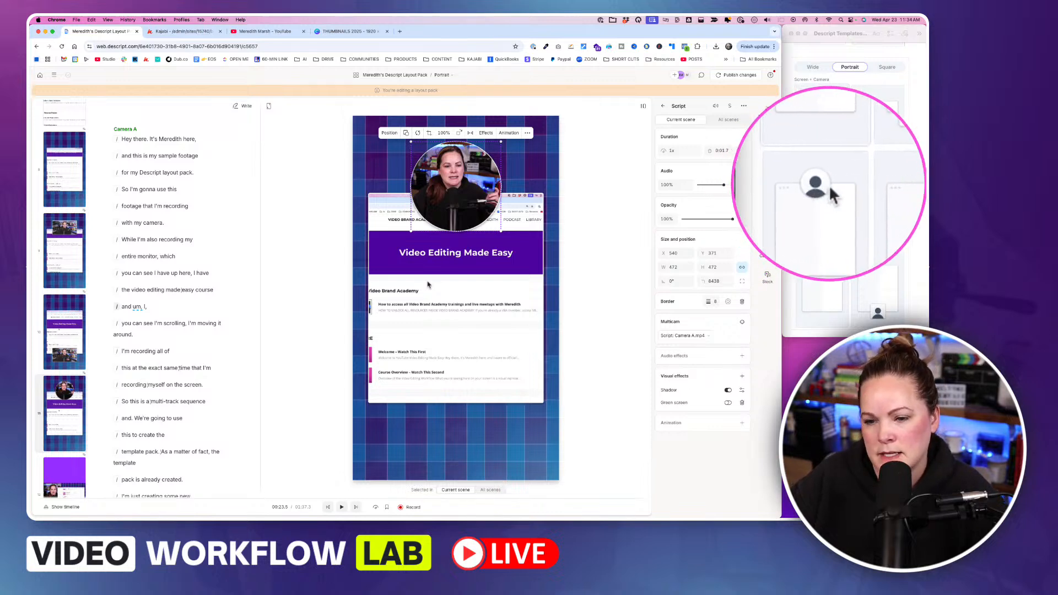
{"action": "key", "text": "ctrl+alt+m"}
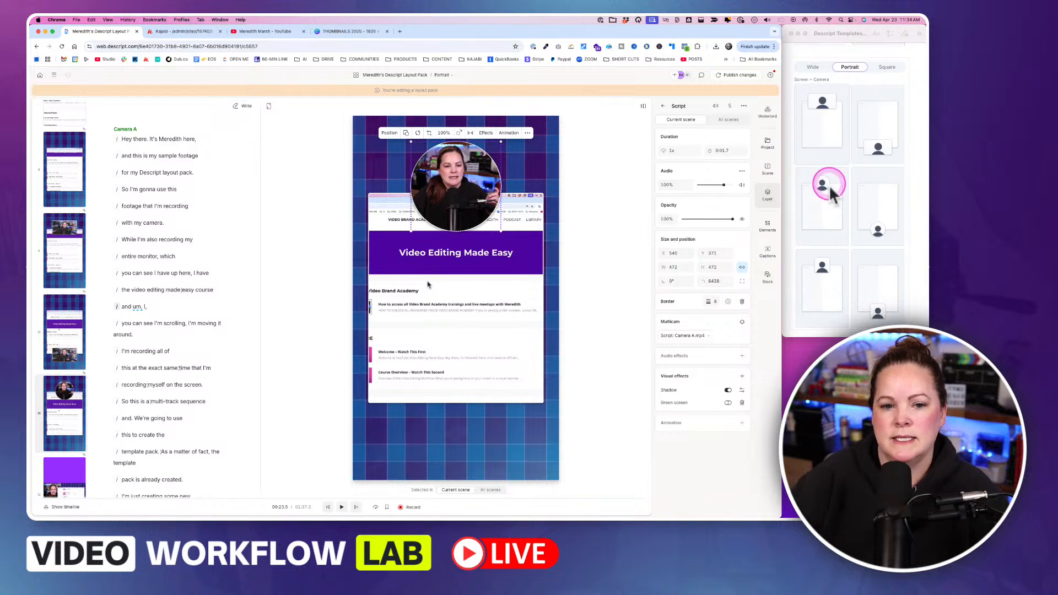
{"action": "mouse_move", "coordinate": [454, 185]}
{"action": "left_mouse_down"}
{"action": "mouse_move", "coordinate": [459, 201]}
{"action": "mouse_move", "coordinate": [457, 193]}
{"action": "left_mouse_up"}
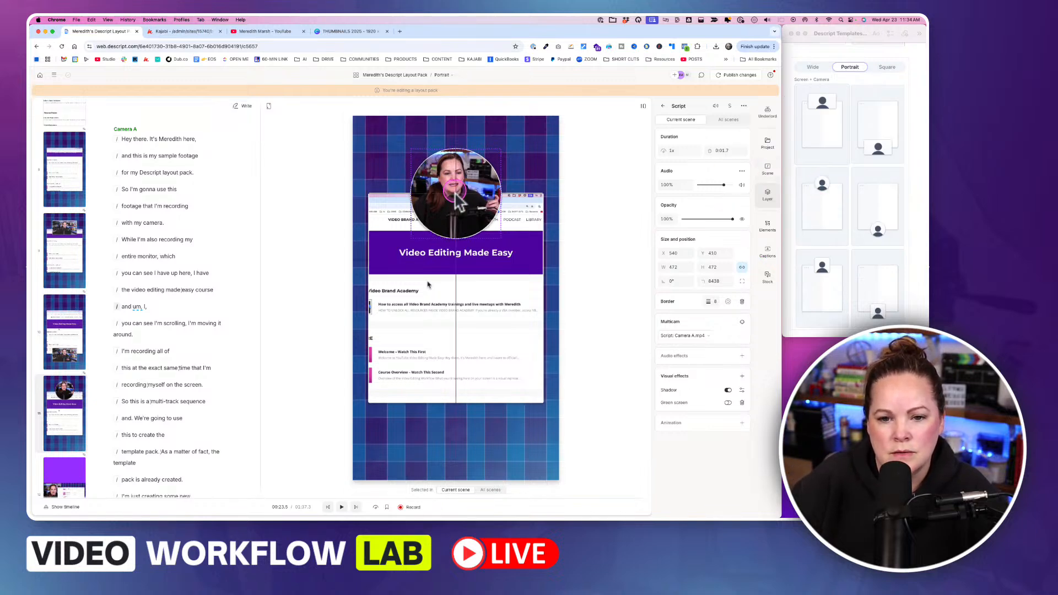
{"action": "left_click_drag", "start_coordinate": [455, 194], "coordinate": [456, 201]}
{"action": "left_click", "coordinate": [488, 313]}
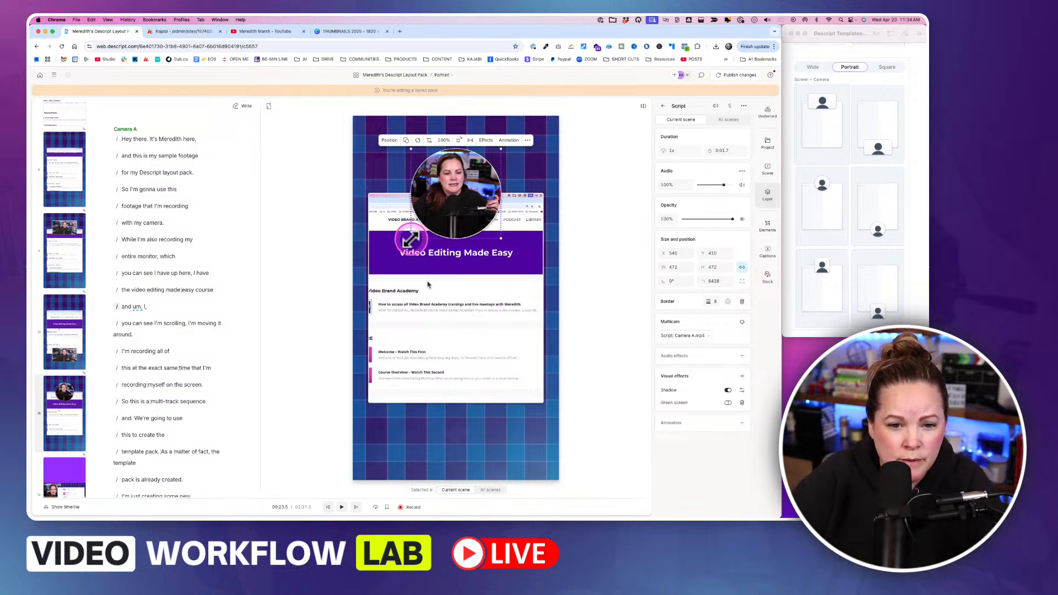
{"action": "left_click_drag", "start_coordinate": [411, 239], "coordinate": [417, 234]}
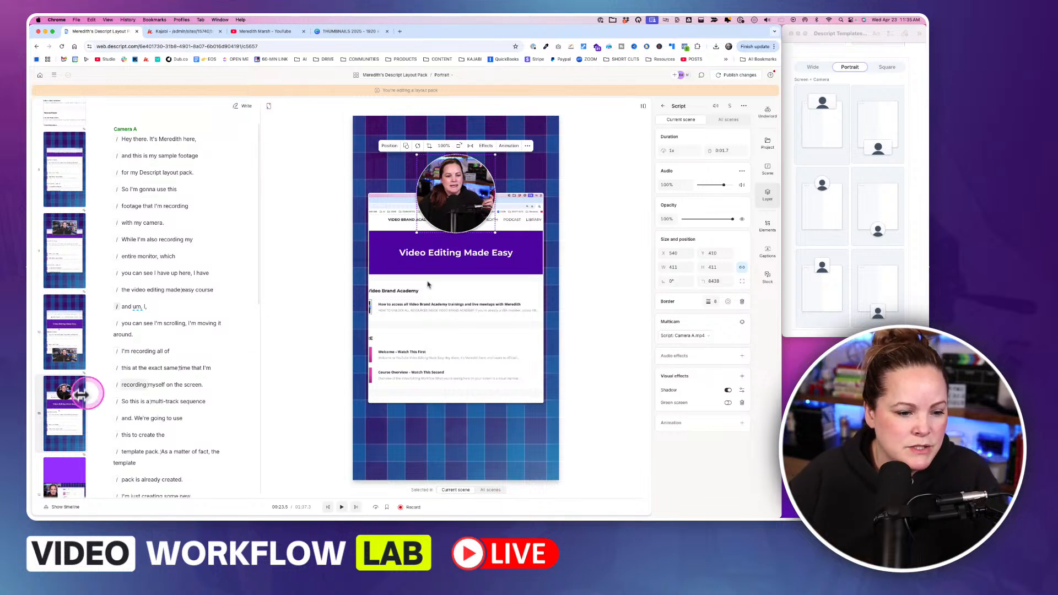
Step: Apply the eleventh scene's layout to the twelfth scene and move its circular camera video over the recording's lower edge, at about Y 1510
{"action": "scroll", "coordinate": [71, 433], "scroll_direction": "down", "scroll_amount": 2}
{"action": "left_click", "coordinate": [69, 432]}
{"action": "scroll", "coordinate": [67, 428], "scroll_direction": "down", "scroll_amount": 1}
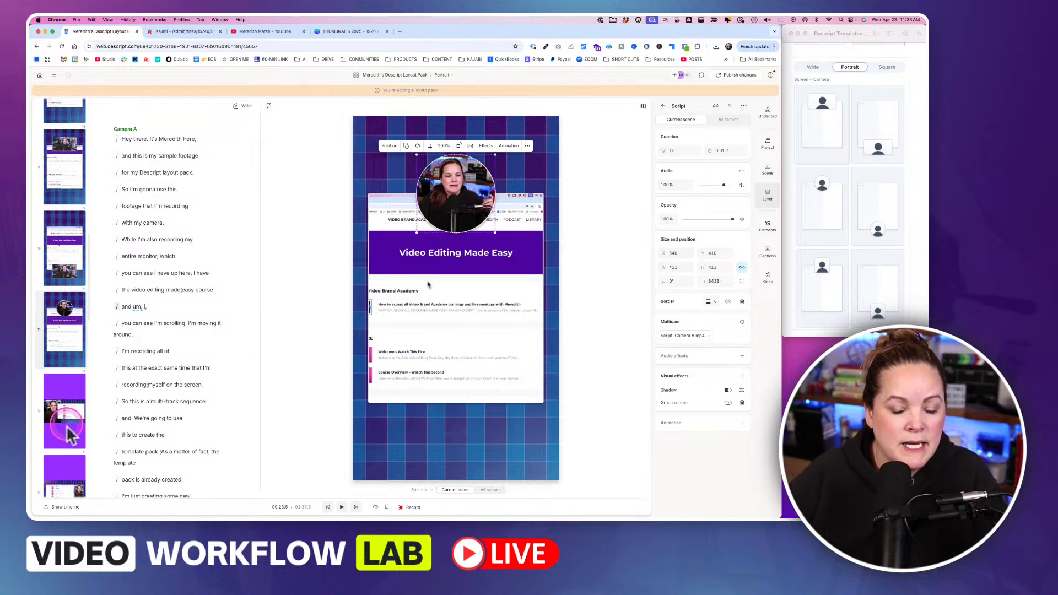
{"action": "left_click", "coordinate": [68, 341]}
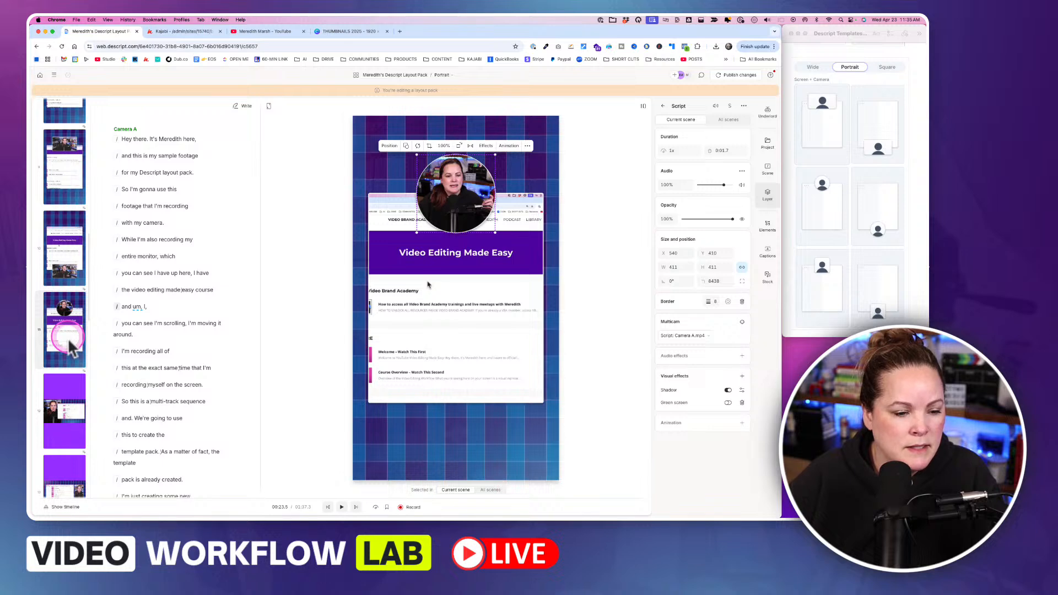
{"action": "scroll", "coordinate": [67, 338], "scroll_direction": "down", "scroll_amount": 1}
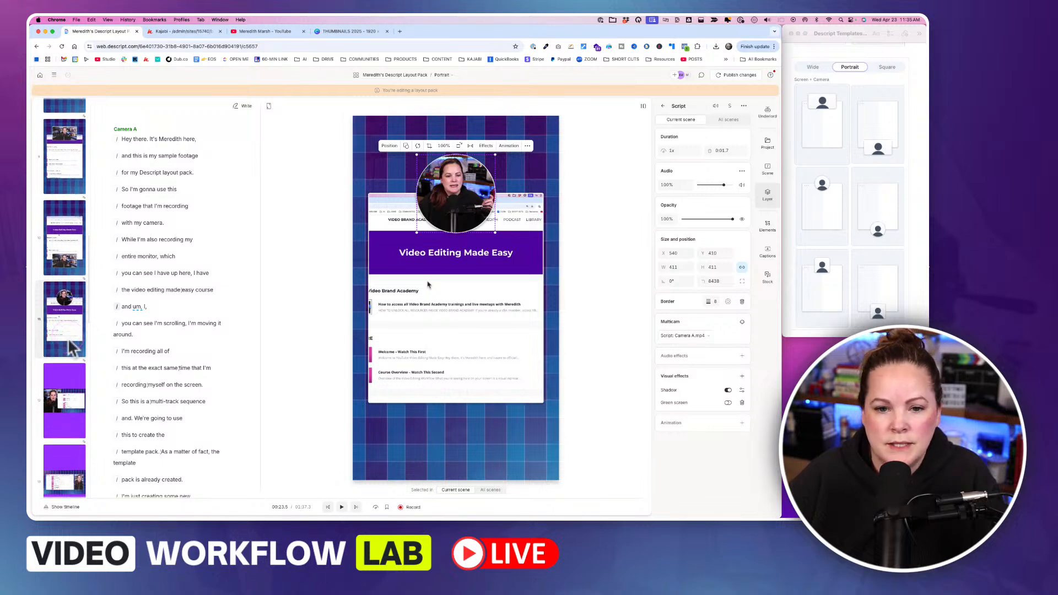
{"action": "left_click", "coordinate": [68, 333]}
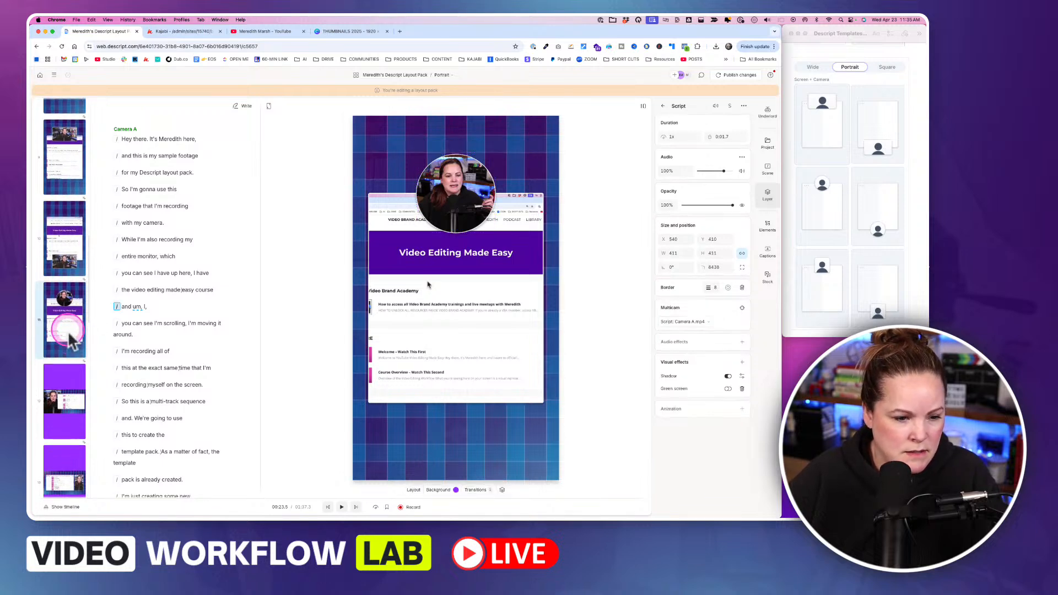
{"action": "left_click", "coordinate": [61, 399]}
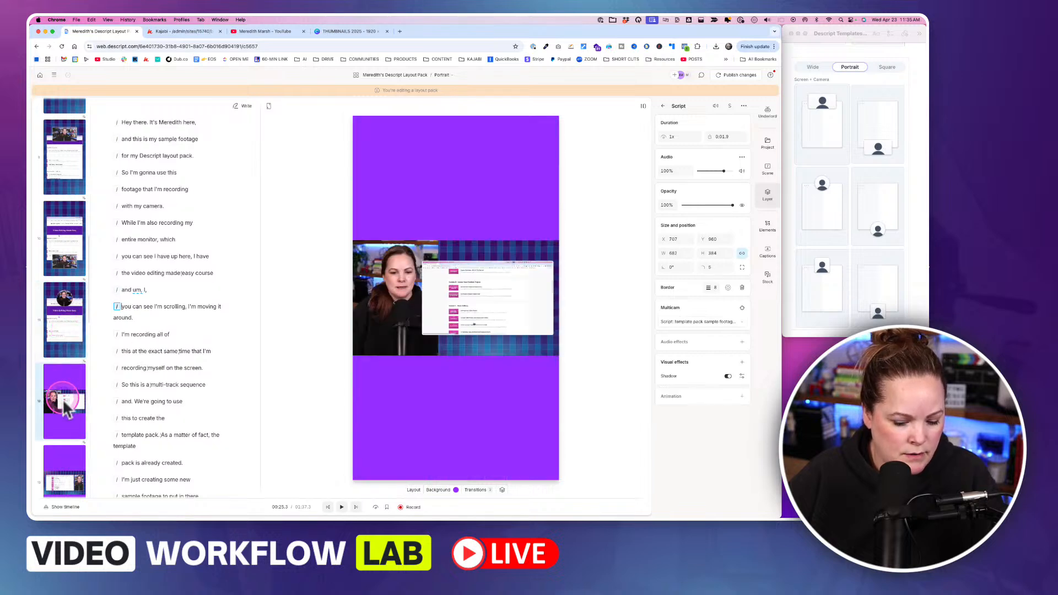
{"action": "key", "text": "super+d"}
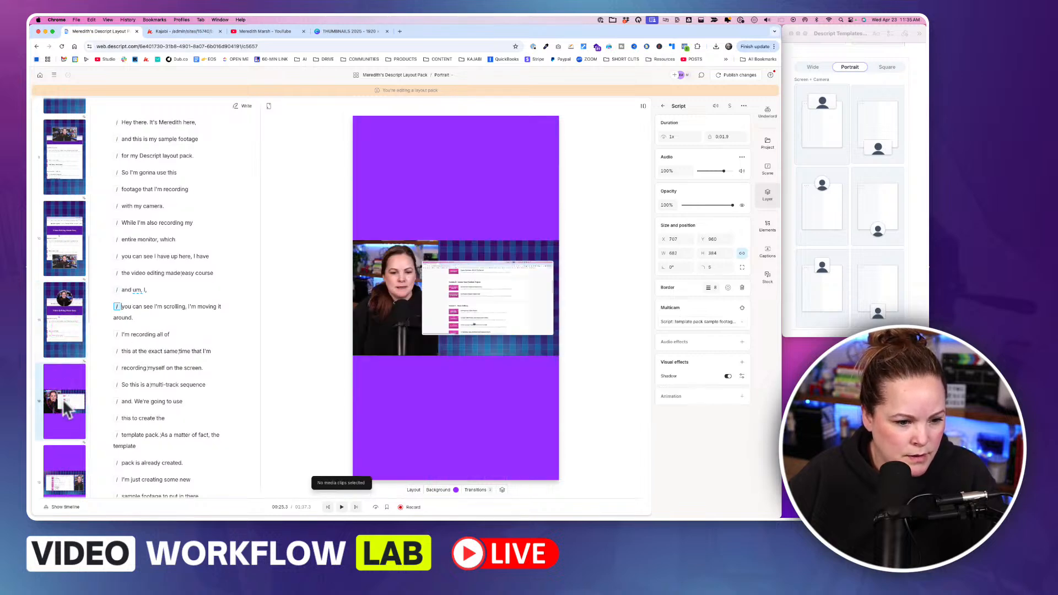
{"action": "left_click", "coordinate": [66, 324]}
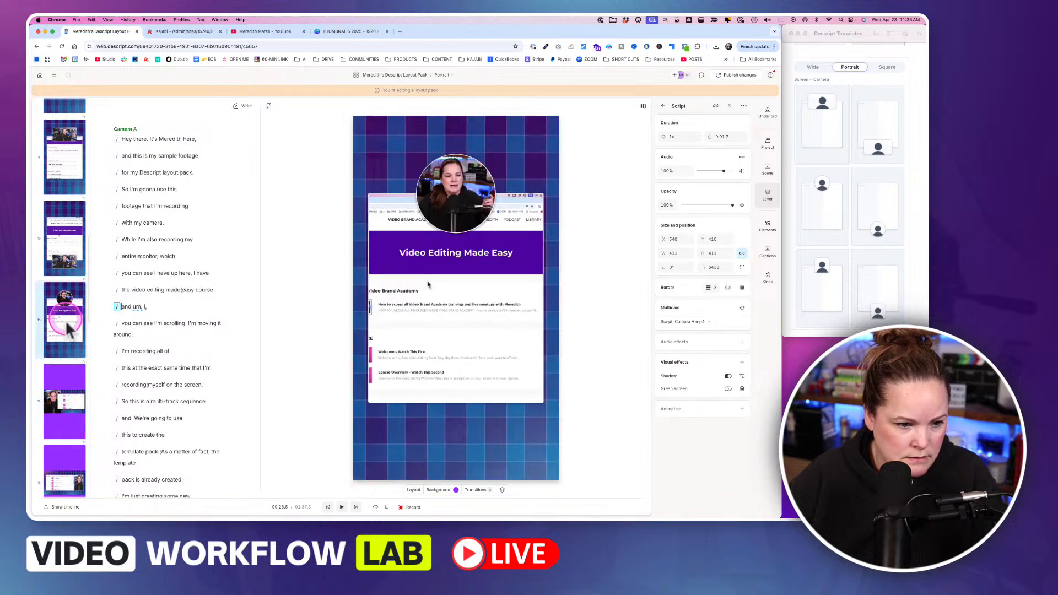
{"action": "left_click", "coordinate": [65, 398]}
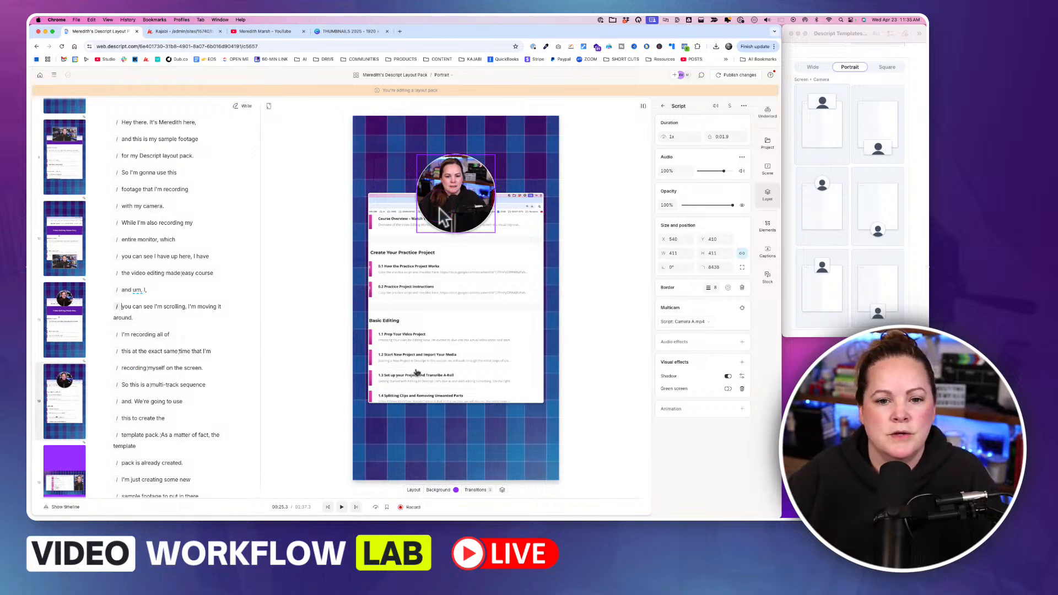
{"action": "left_click_drag", "start_coordinate": [445, 218], "coordinate": [455, 422]}
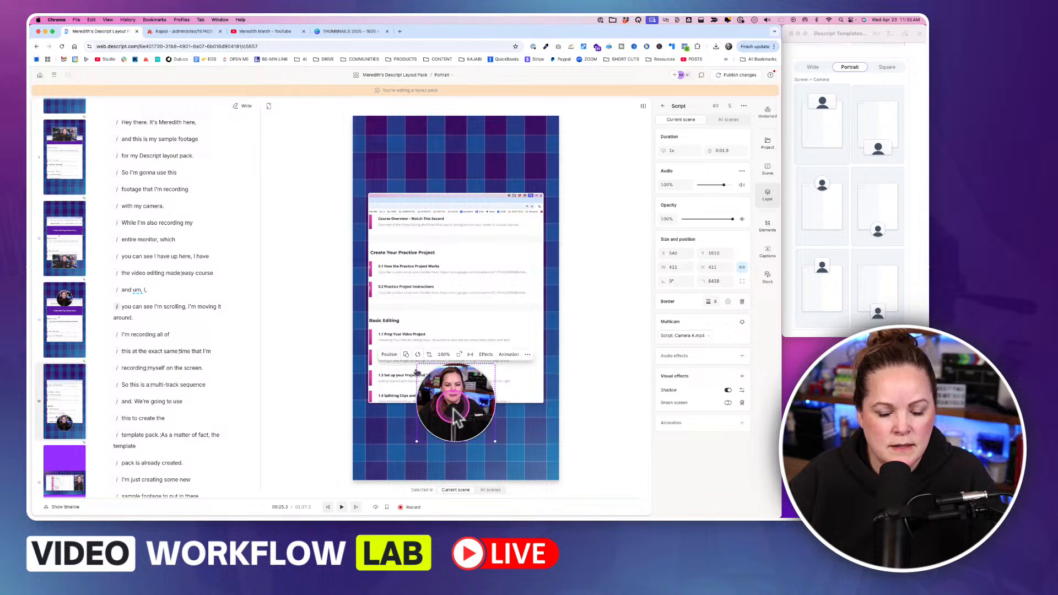
{"action": "left_click", "coordinate": [398, 435]}
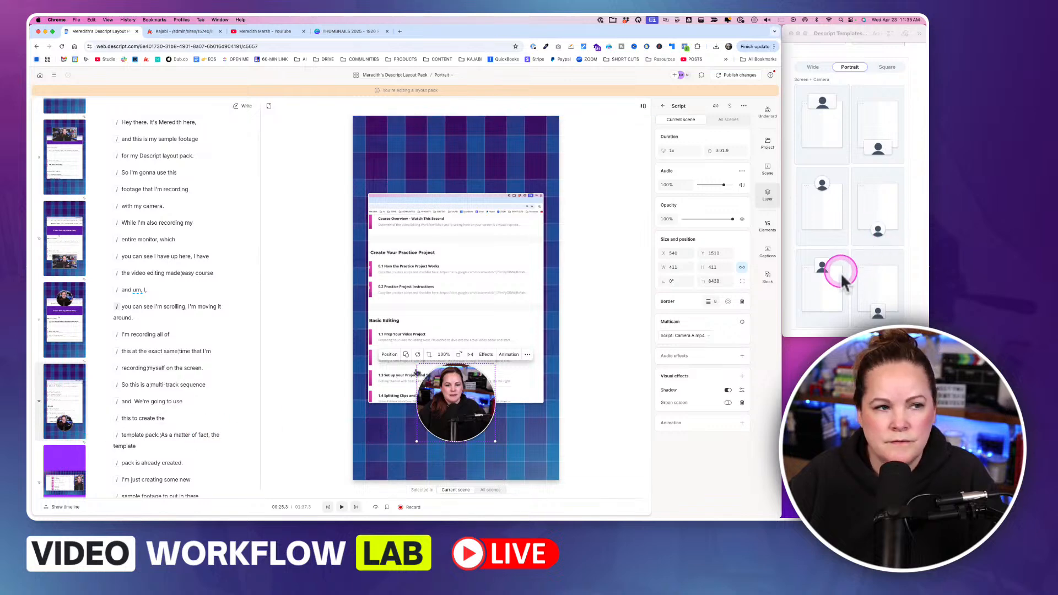
Step: Apply the eleventh scene's layout to the thirteenth scene and the twelfth scene's layout to the fourteenth scene
{"action": "scroll", "coordinate": [881, 237], "scroll_direction": "down", "scroll_amount": 2}
{"action": "scroll", "coordinate": [881, 242], "scroll_direction": "down", "scroll_amount": 3}
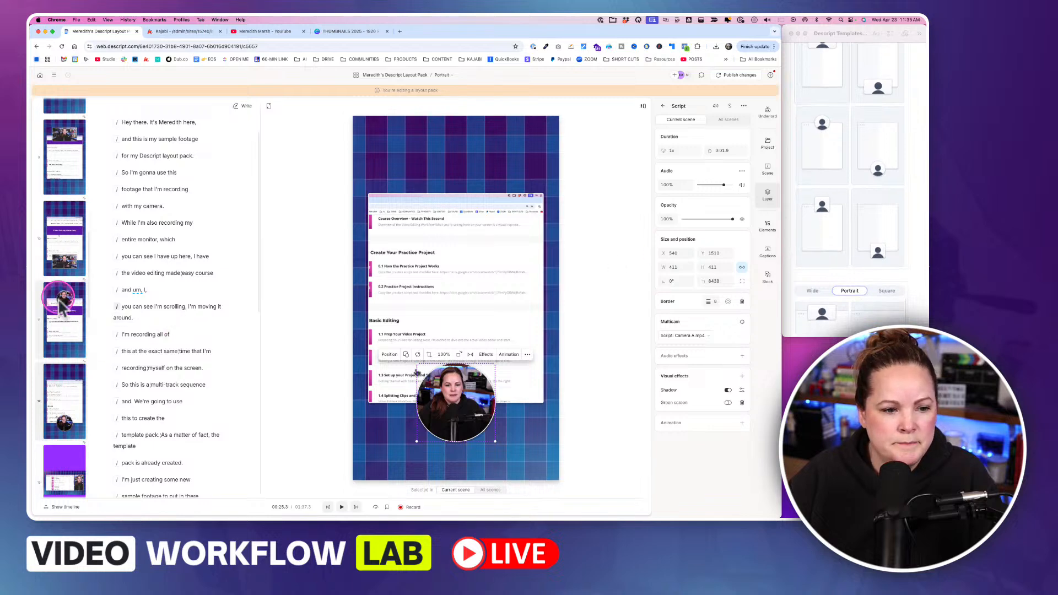
{"action": "left_click", "coordinate": [66, 324]}
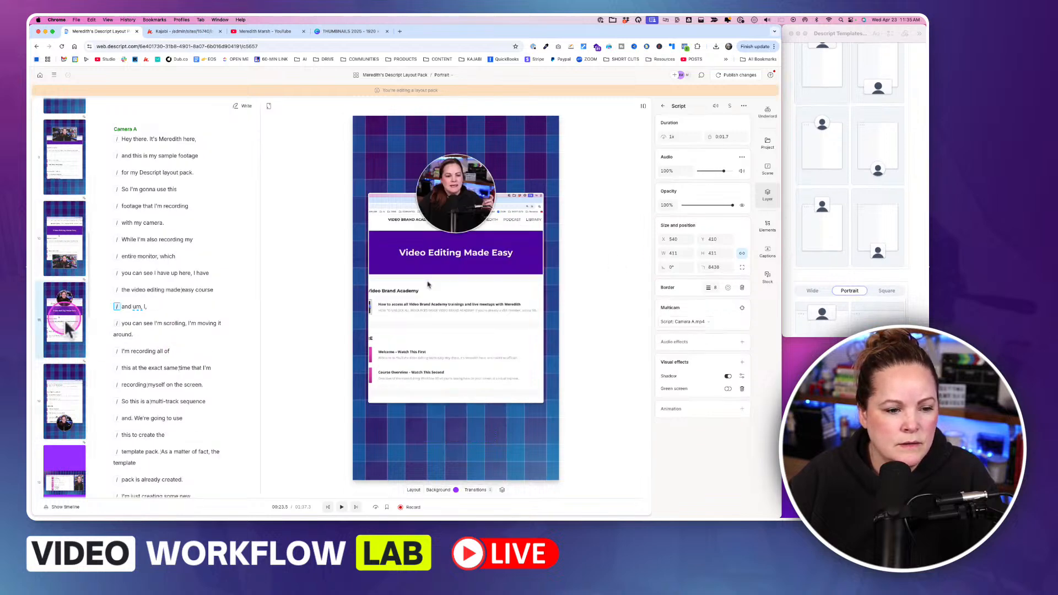
{"action": "scroll", "coordinate": [65, 328], "scroll_direction": "down", "scroll_amount": 3}
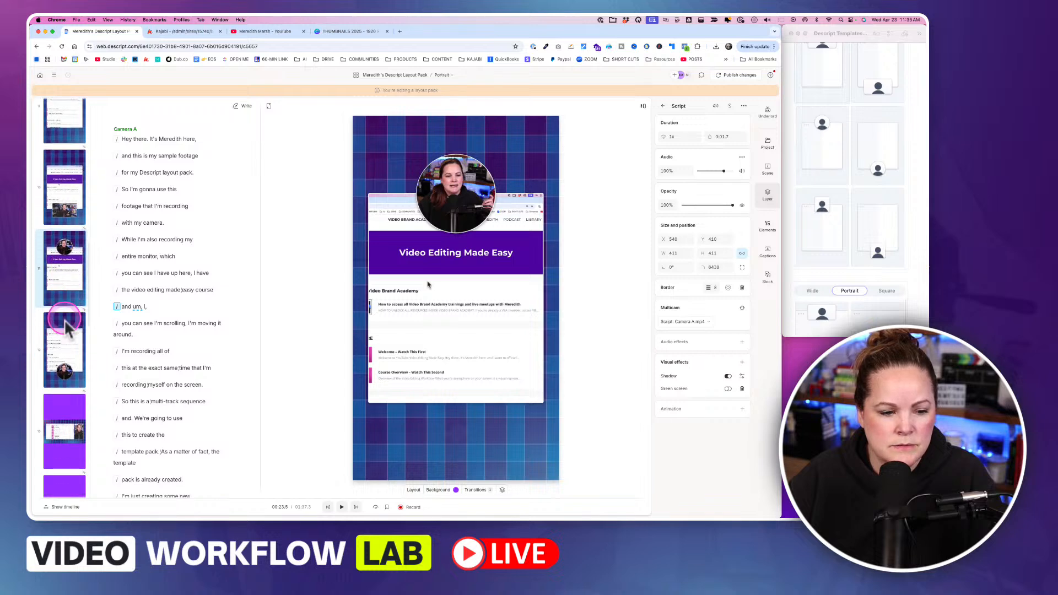
{"action": "left_click", "coordinate": [67, 390]}
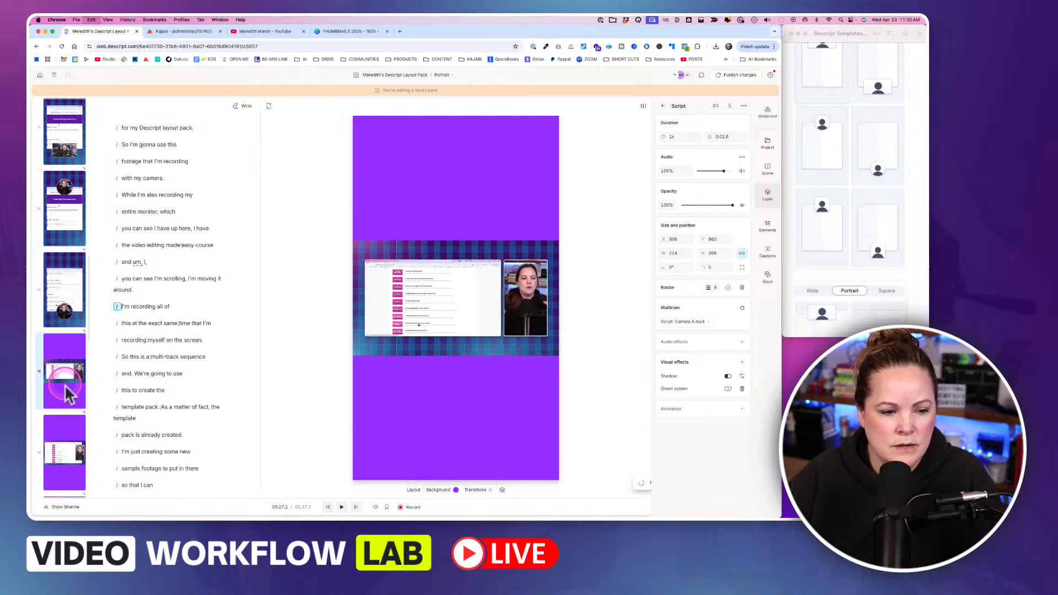
{"action": "left_click", "coordinate": [62, 319]}
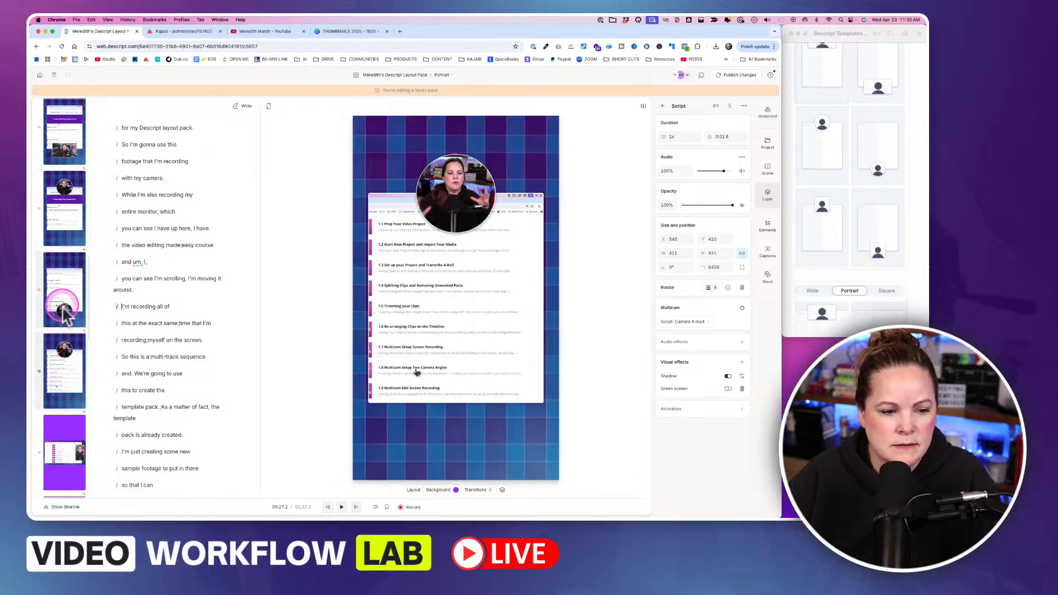
{"action": "left_click", "coordinate": [75, 464]}
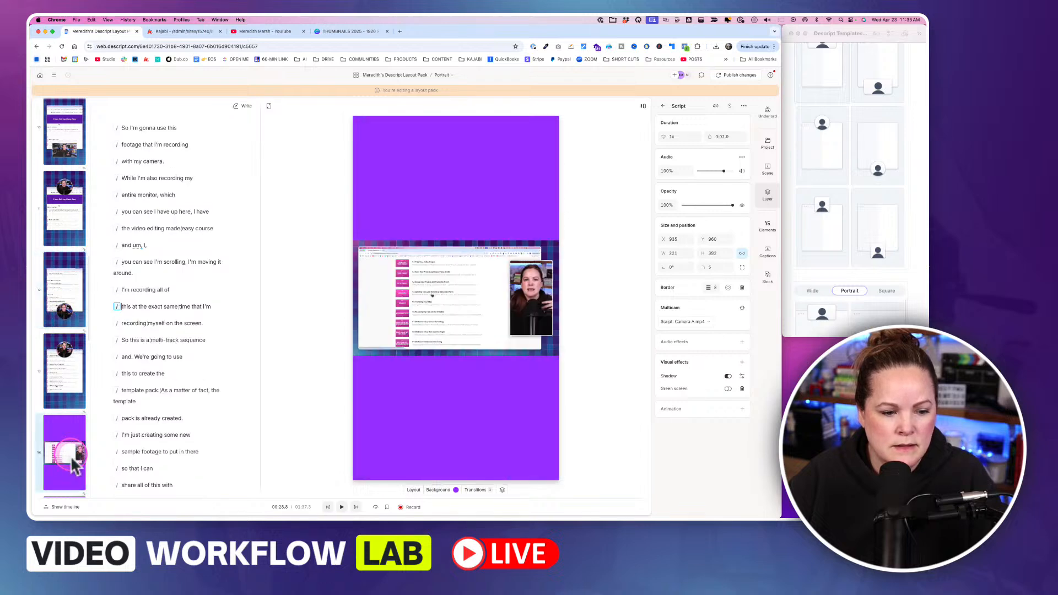
Step: Change the thirteenth scene's circular camera video to a square shape and shrink it to about 338 × 338
{"action": "left_click", "coordinate": [68, 291]}
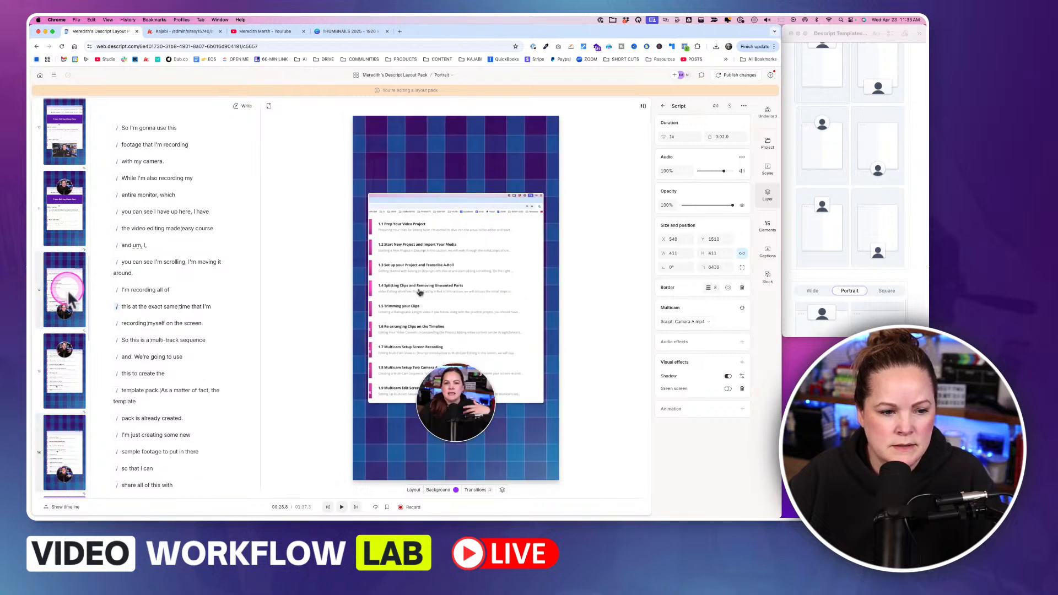
{"action": "left_click", "coordinate": [65, 361]}
{"action": "left_click", "coordinate": [455, 205]}
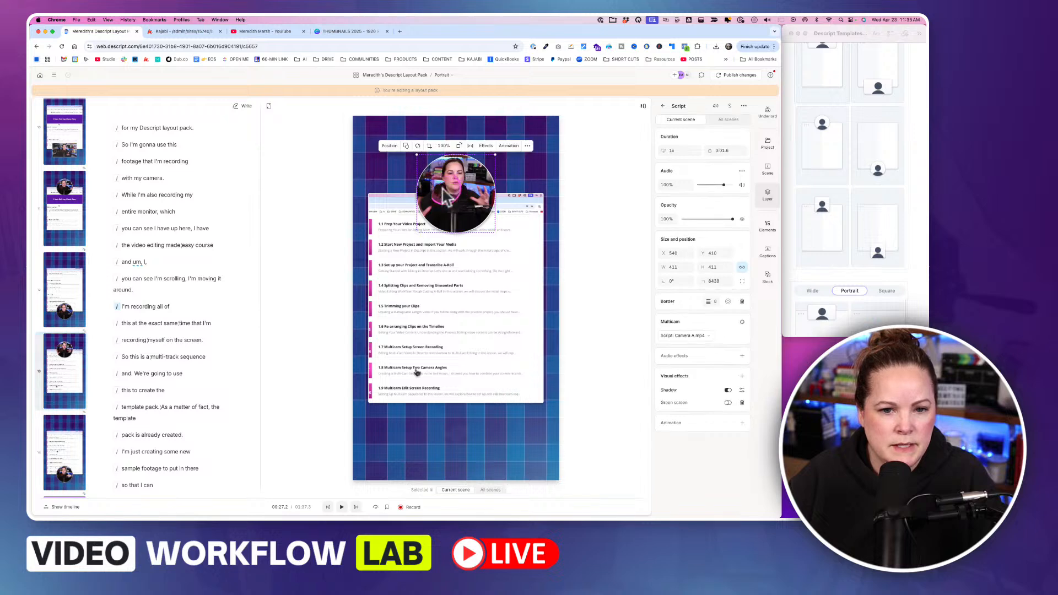
{"action": "left_click", "coordinate": [406, 145]}
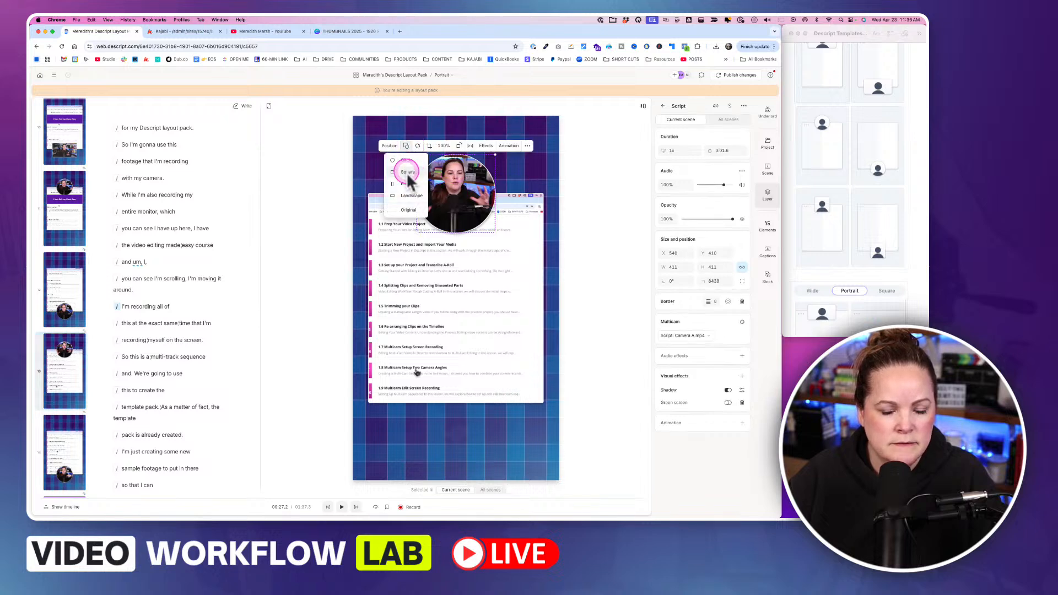
{"action": "left_click", "coordinate": [407, 172]}
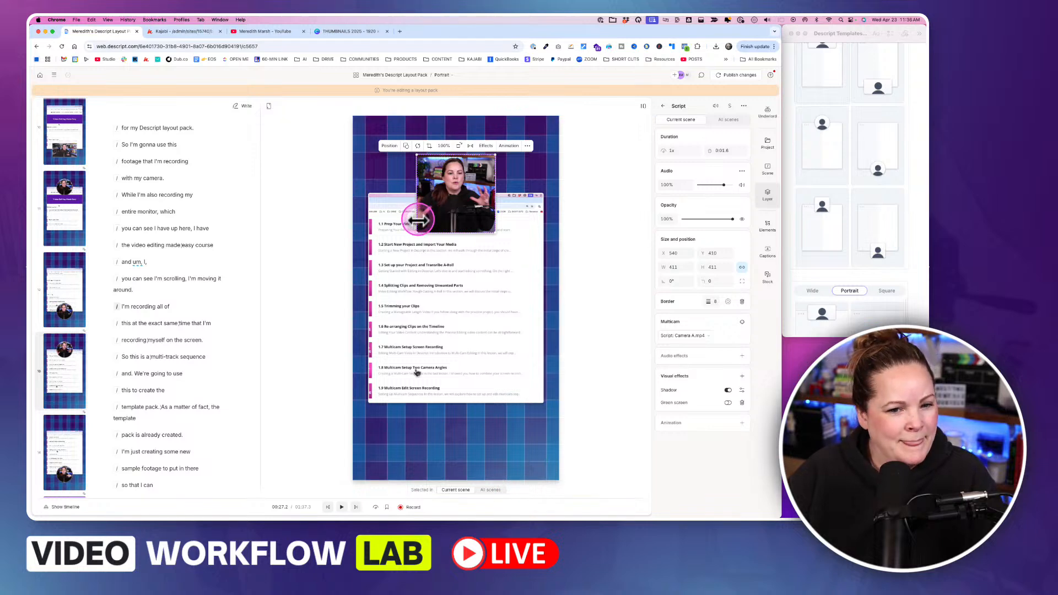
{"action": "left_click_drag", "start_coordinate": [415, 229], "coordinate": [427, 224]}
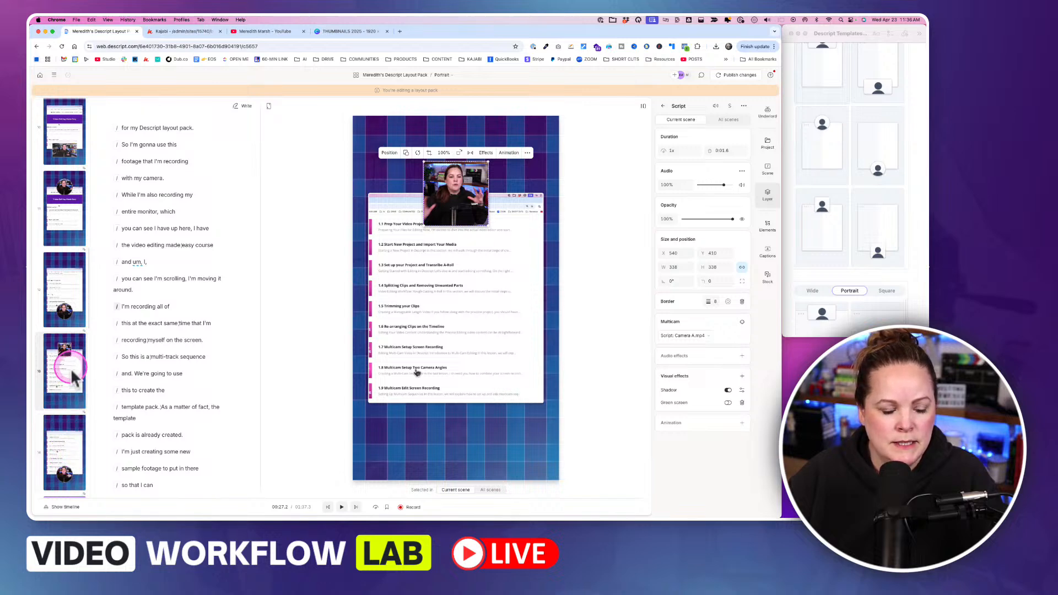
Step: Apply the thirteenth scene's layout to the fourteenth scene and move its square camera video over the recording's lower edge, at about Y 1510
{"action": "left_click", "coordinate": [69, 386]}
{"action": "left_click", "coordinate": [63, 451]}
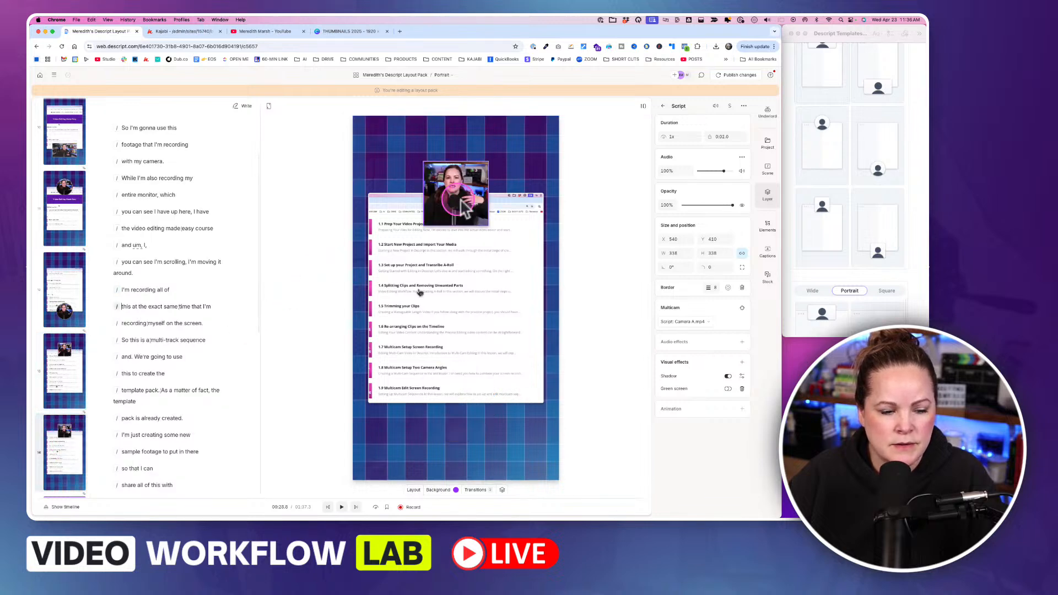
{"action": "left_click_drag", "start_coordinate": [460, 195], "coordinate": [460, 386]}
{"action": "left_click", "coordinate": [65, 358]}
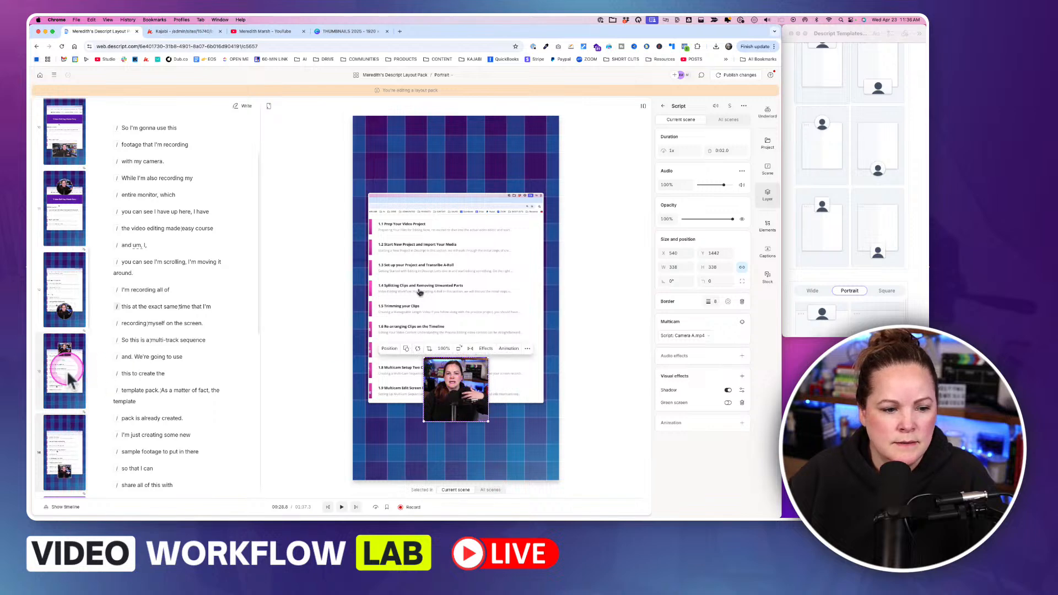
{"action": "left_click_drag", "start_coordinate": [452, 182], "coordinate": [452, 184]}
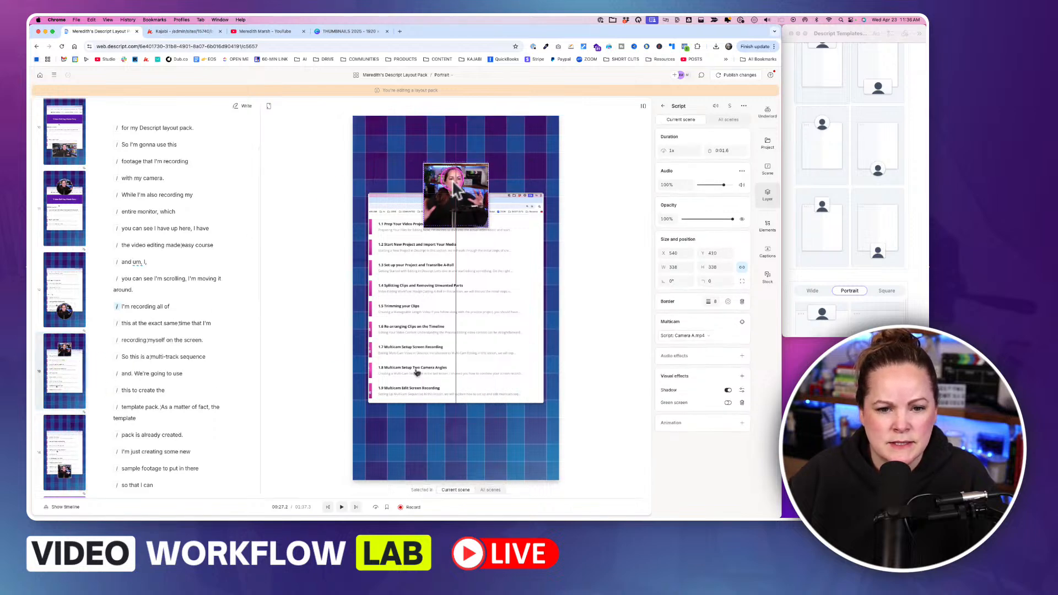
{"action": "left_click", "coordinate": [66, 452]}
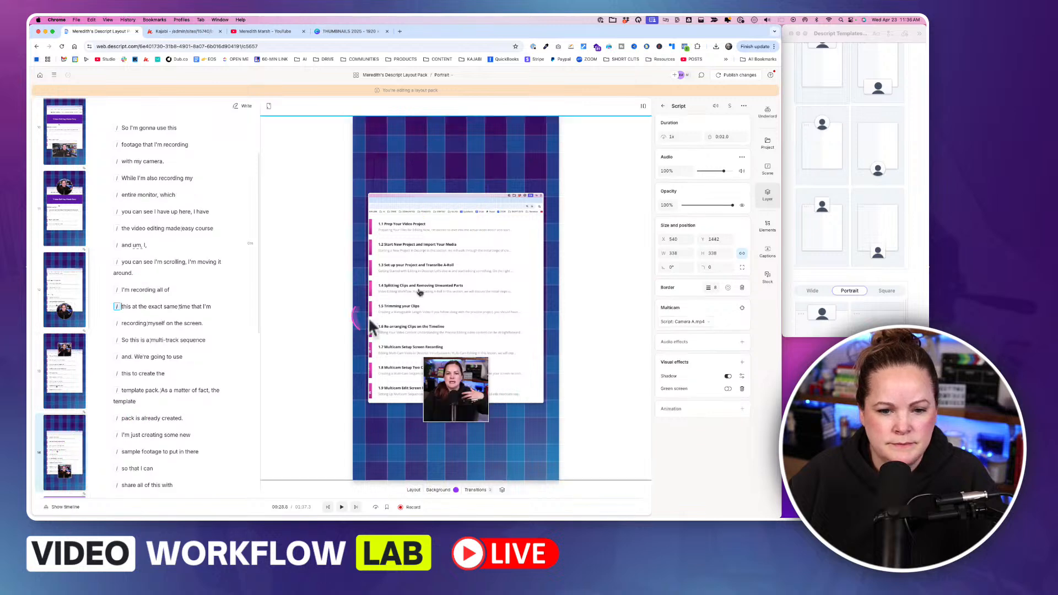
{"action": "left_click_drag", "start_coordinate": [468, 391], "coordinate": [468, 405]}
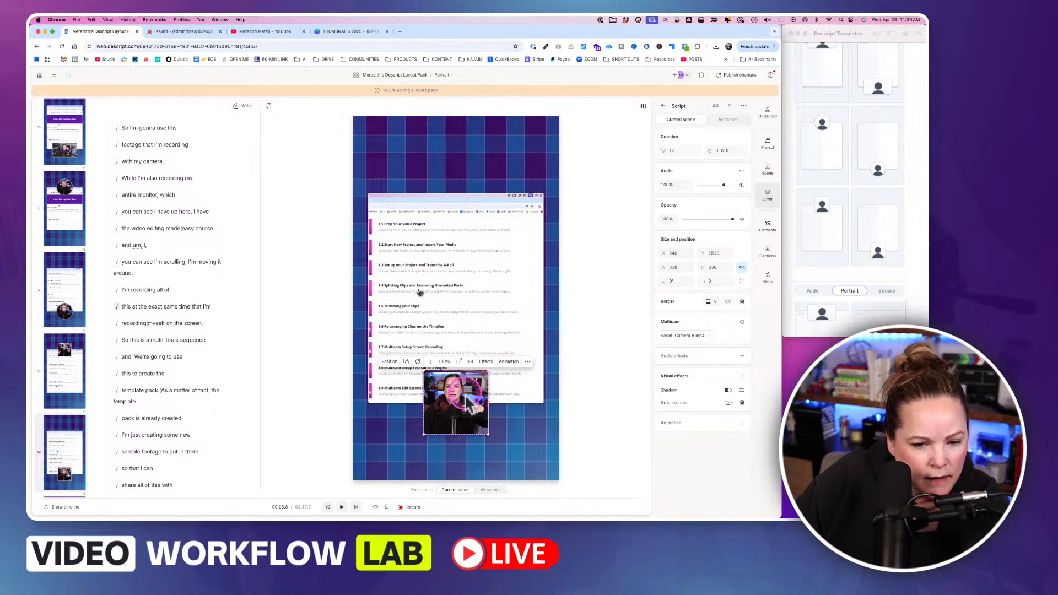
Step: Examine the next portrait reference layouts and look through the finished scenes for one to reuse for the fifteenth scene
{"action": "scroll", "coordinate": [885, 226], "scroll_direction": "down", "scroll_amount": 3}
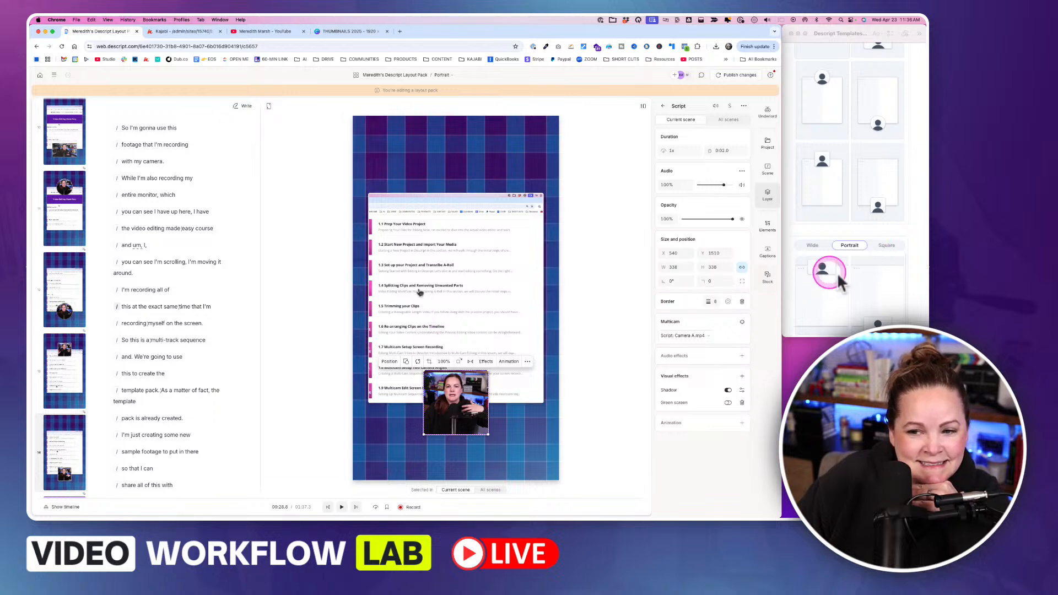
{"action": "scroll", "coordinate": [873, 268], "scroll_direction": "down", "scroll_amount": 1}
{"action": "scroll", "coordinate": [874, 270], "scroll_direction": "down", "scroll_amount": 2}
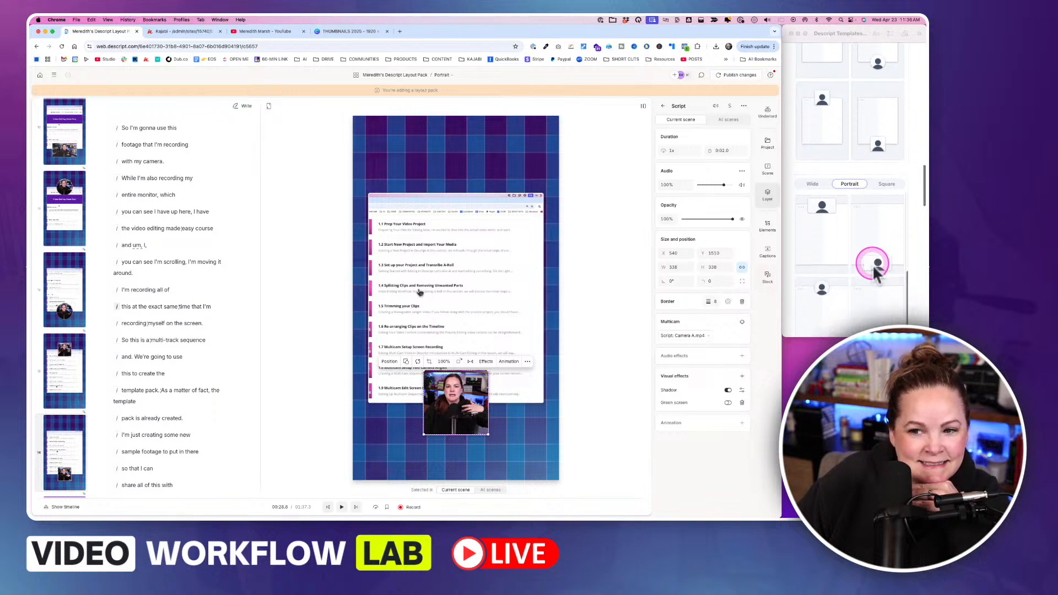
{"action": "scroll", "coordinate": [876, 268], "scroll_direction": "down", "scroll_amount": 2}
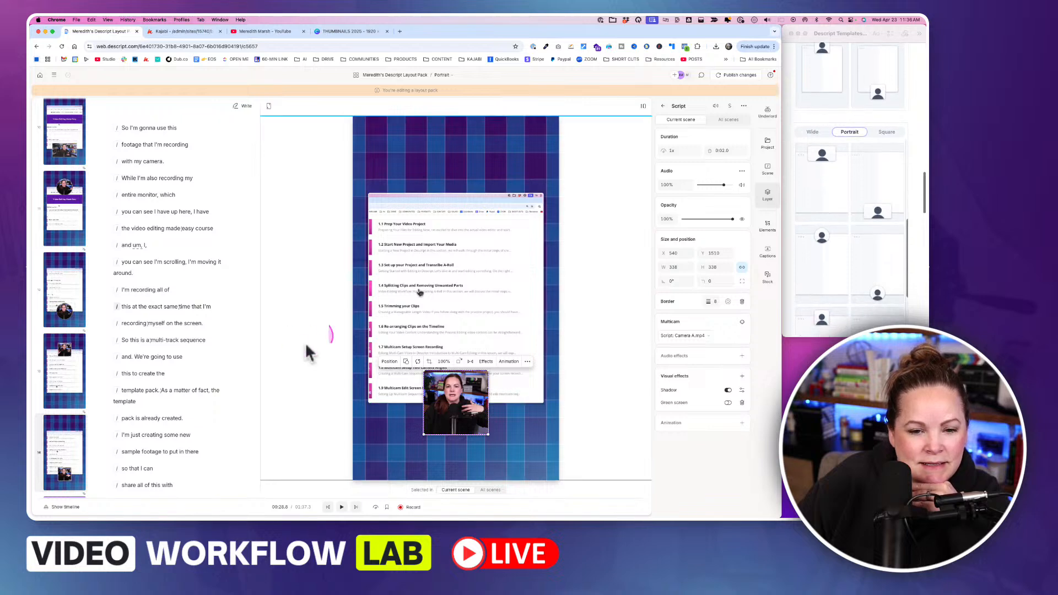
{"action": "scroll", "coordinate": [66, 440], "scroll_direction": "down", "scroll_amount": 3}
{"action": "scroll", "coordinate": [64, 452], "scroll_direction": "down", "scroll_amount": 1}
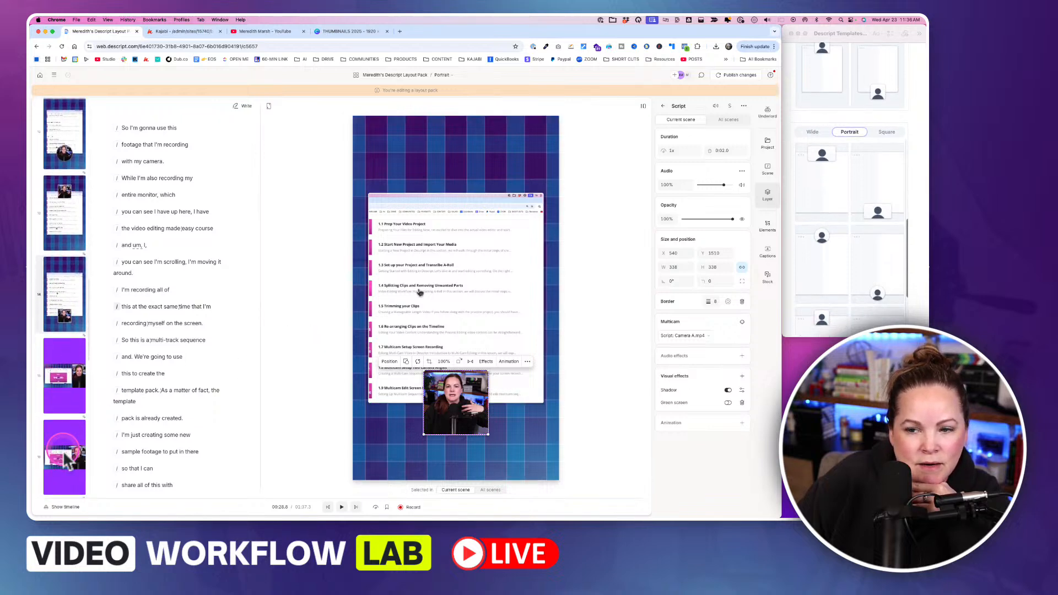
{"action": "scroll", "coordinate": [64, 303], "scroll_direction": "up", "scroll_amount": 10}
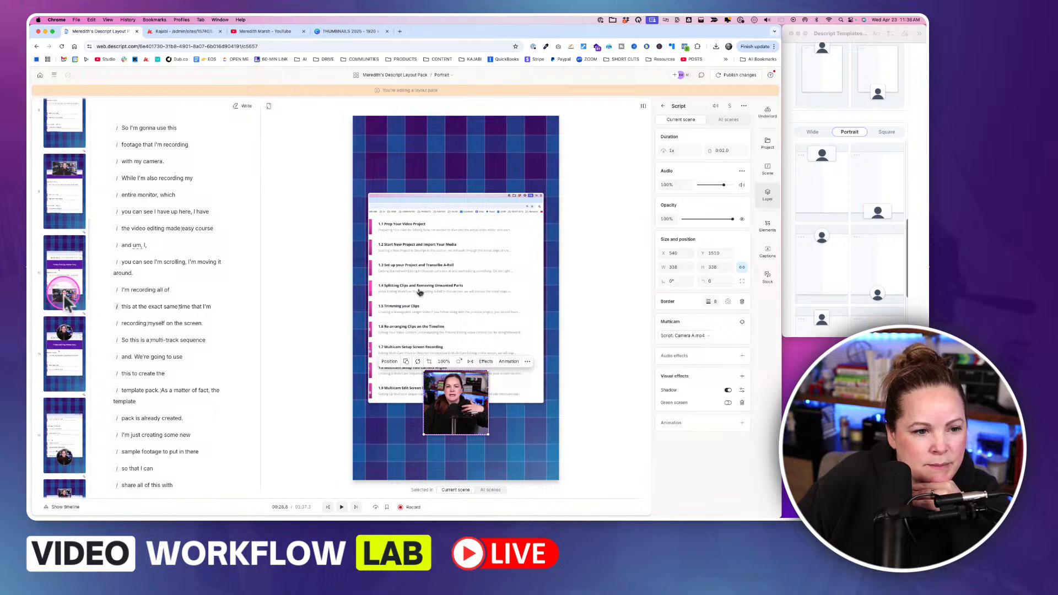
{"action": "left_click", "coordinate": [657, 275]}
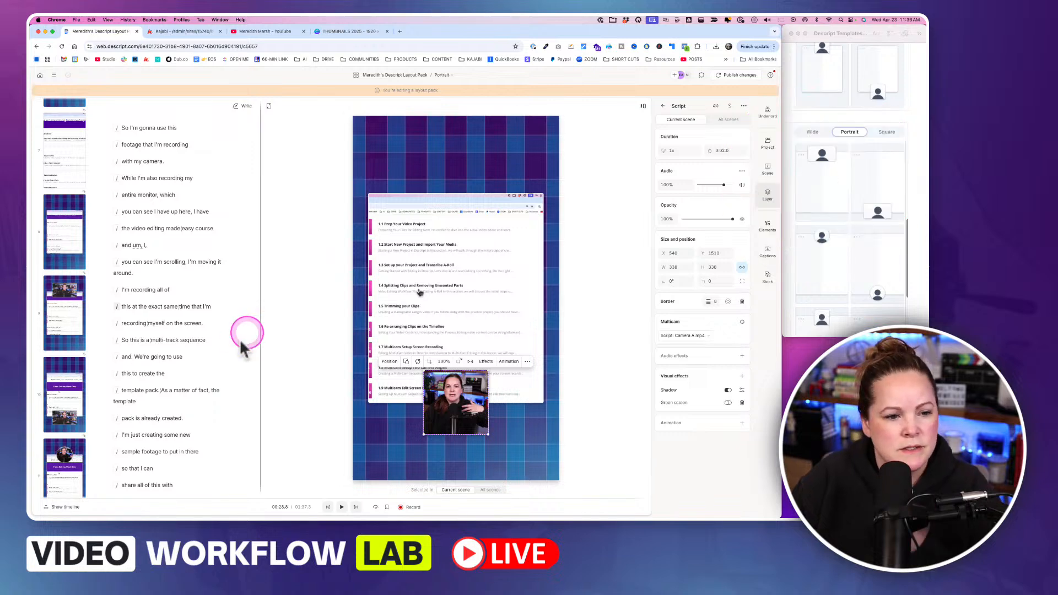
Step: Copy the ninth scene's layout, with the wide camera video over the recording's upper edge, onto the fifteenth scene
{"action": "left_click", "coordinate": [63, 308]}
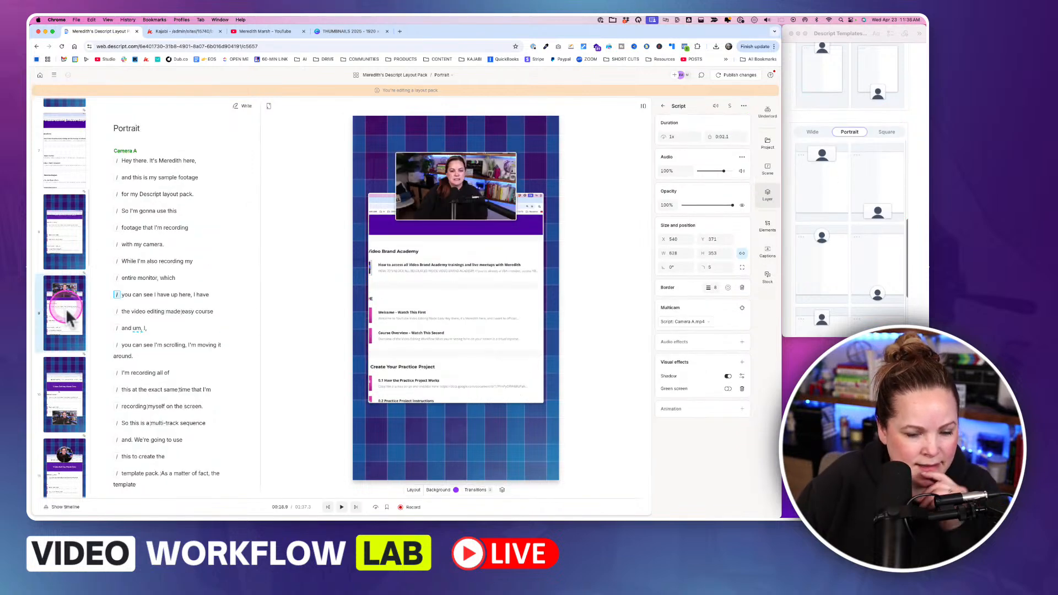
{"action": "right_click", "coordinate": [65, 308]}
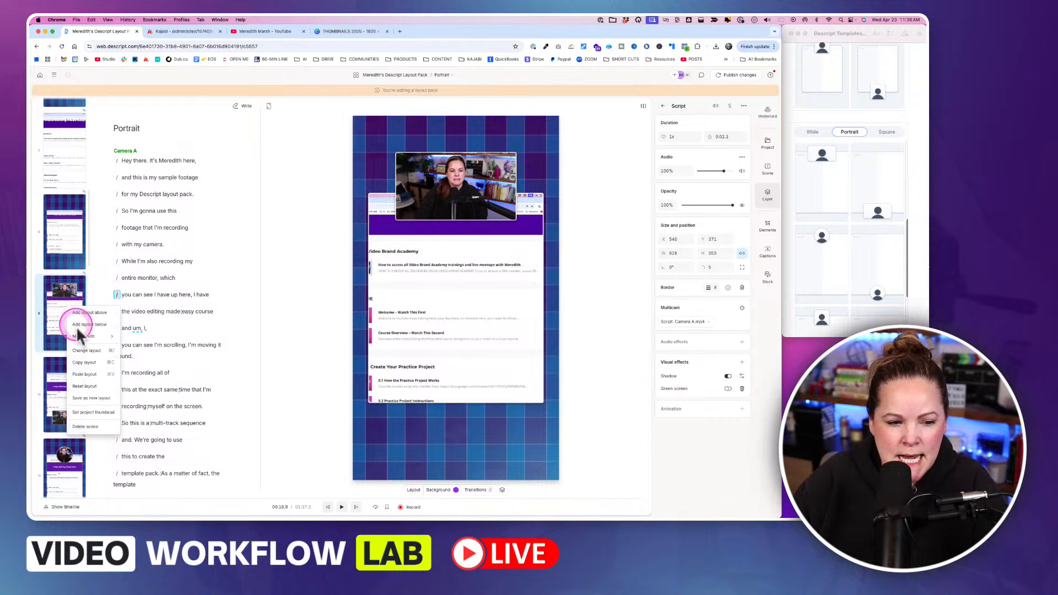
{"action": "left_click", "coordinate": [79, 362]}
{"action": "scroll", "coordinate": [70, 386], "scroll_direction": "down", "scroll_amount": 6}
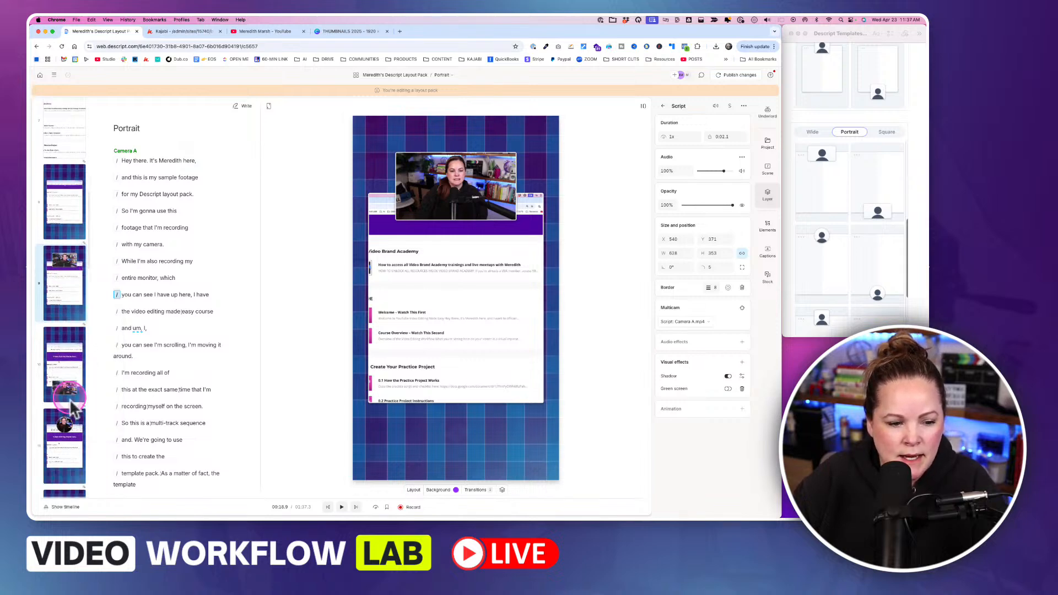
{"action": "scroll", "coordinate": [69, 402], "scroll_direction": "down", "scroll_amount": 3}
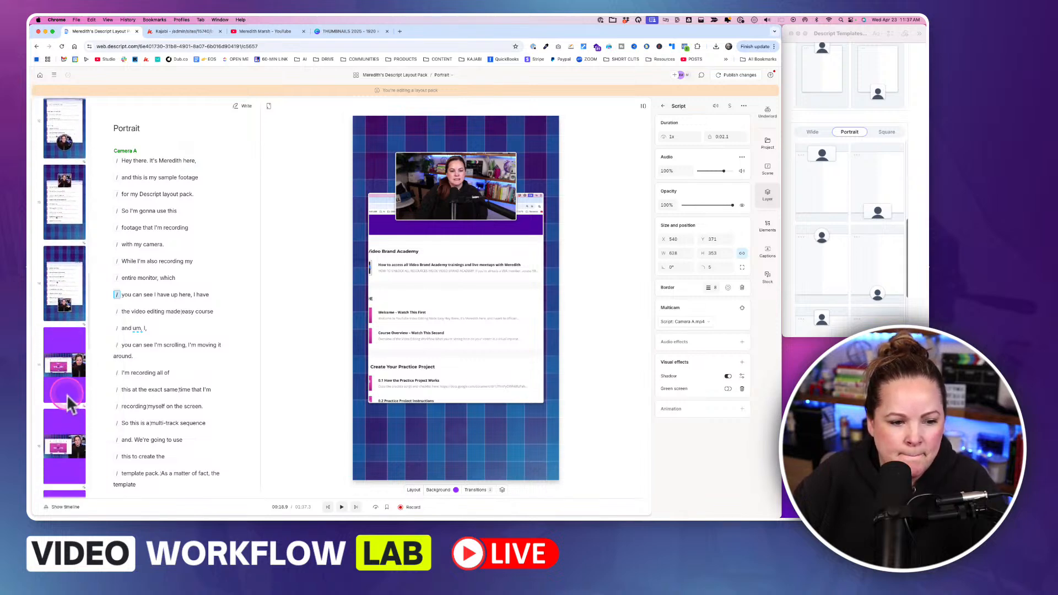
{"action": "left_click", "coordinate": [65, 391]}
{"action": "key", "text": "super+v"}
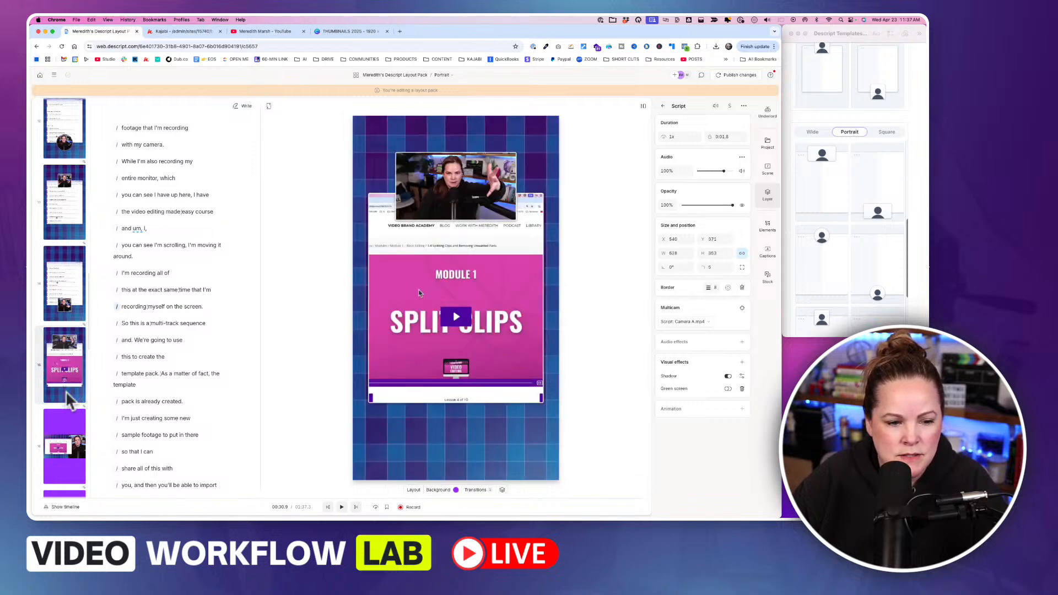
Step: Enlarge the fifteenth scene's screen recording to about 1102 × 1330 so it spans the full width, and set its corner radius to 0
{"action": "left_click", "coordinate": [443, 366]}
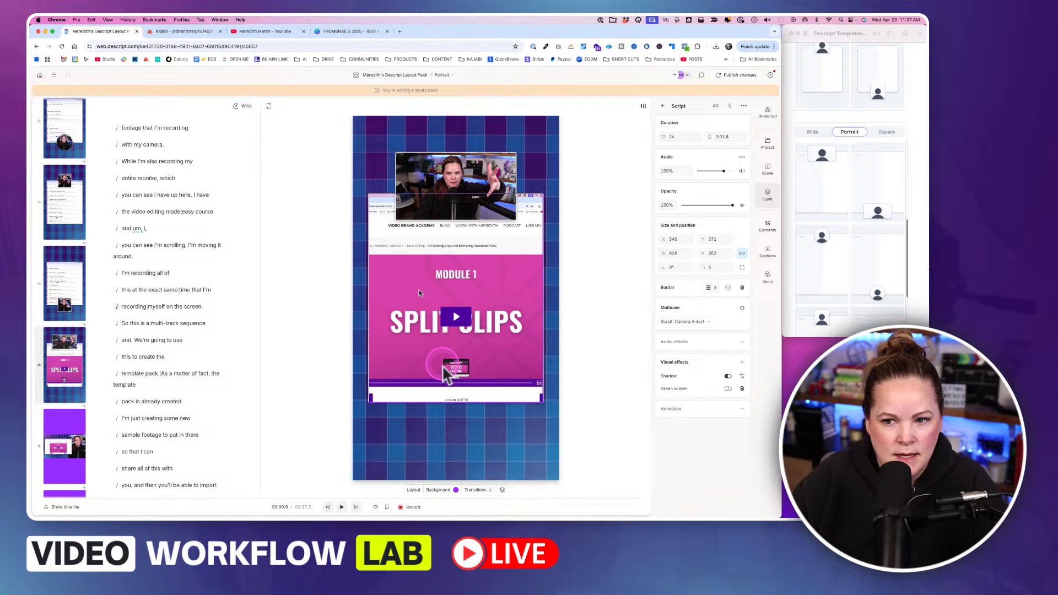
{"action": "left_click", "coordinate": [394, 299]}
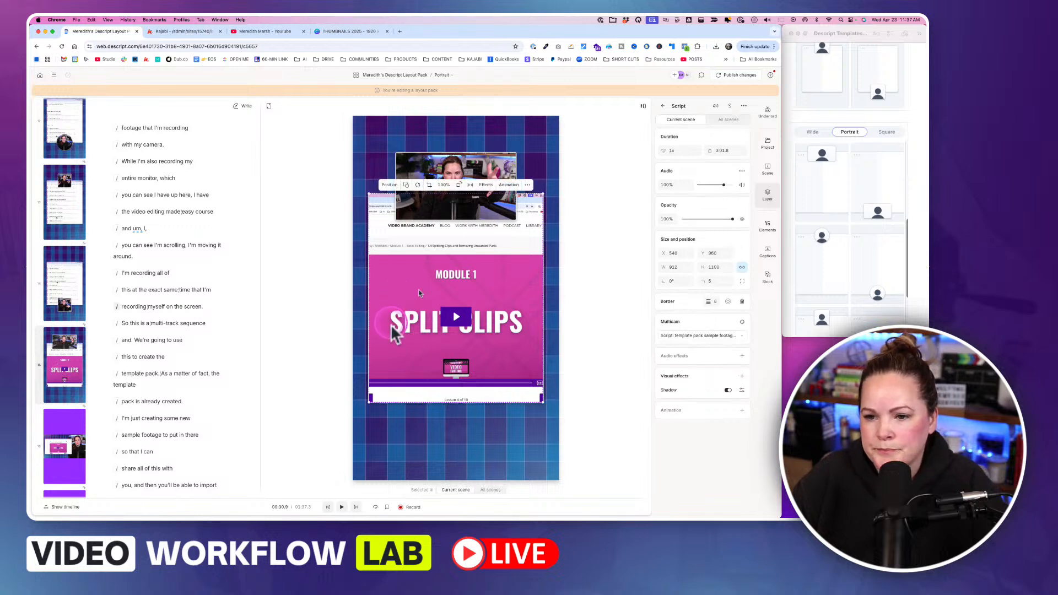
{"action": "left_click_drag", "start_coordinate": [369, 402], "coordinate": [348, 412]}
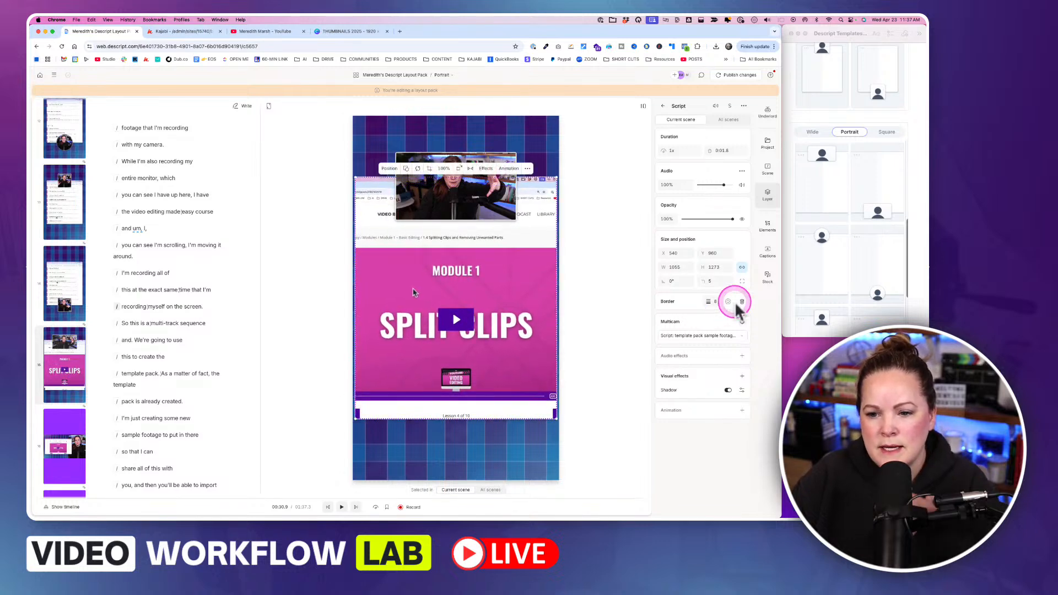
{"action": "left_click", "coordinate": [714, 281]}
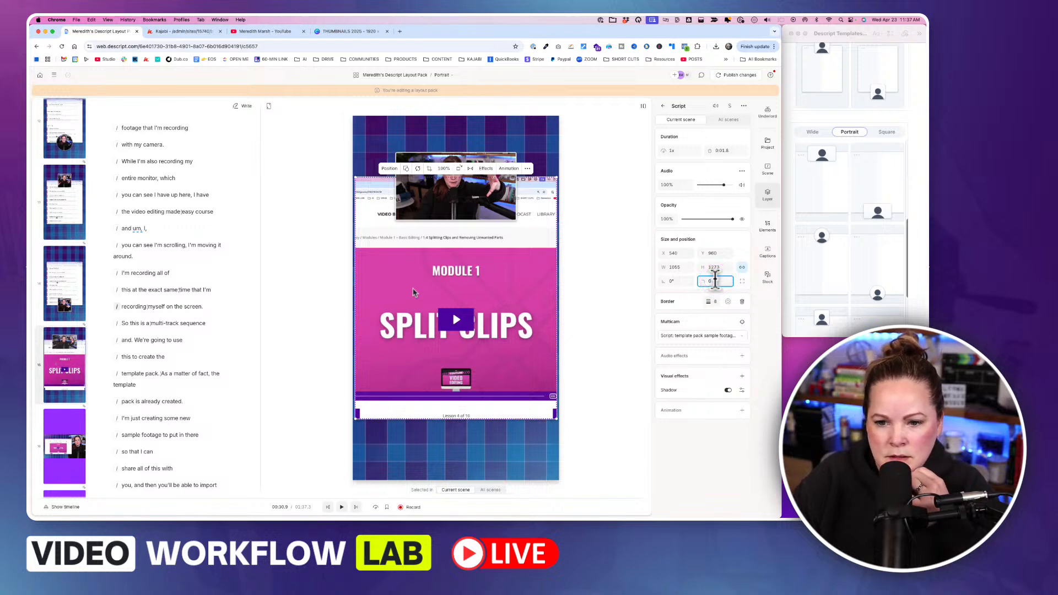
{"action": "left_click", "coordinate": [715, 280]}
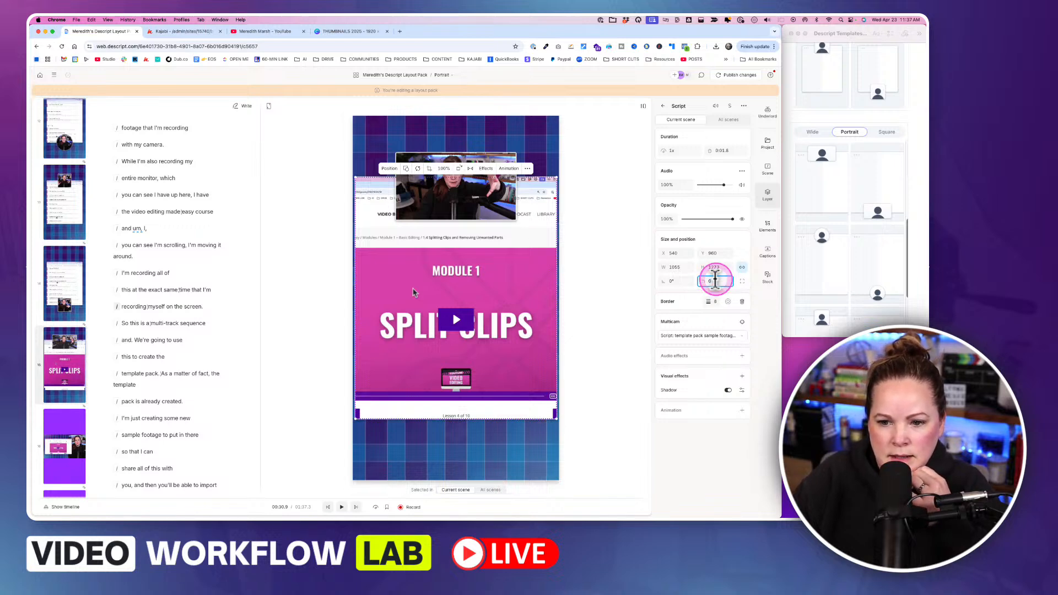
{"action": "left_click", "coordinate": [707, 432]}
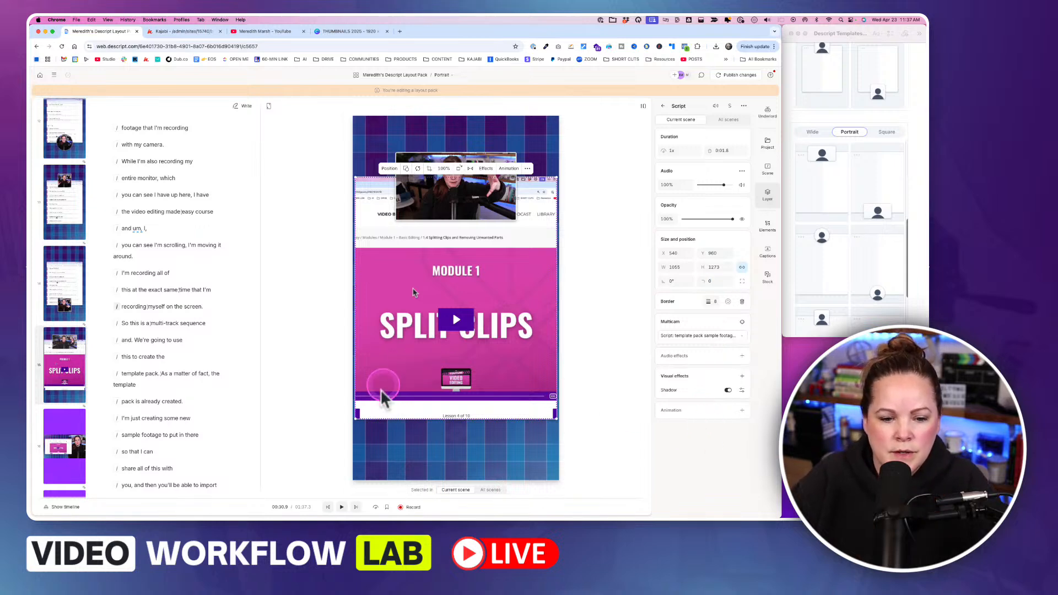
{"action": "left_click_drag", "start_coordinate": [356, 417], "coordinate": [347, 421]}
{"action": "left_click", "coordinate": [321, 441]}
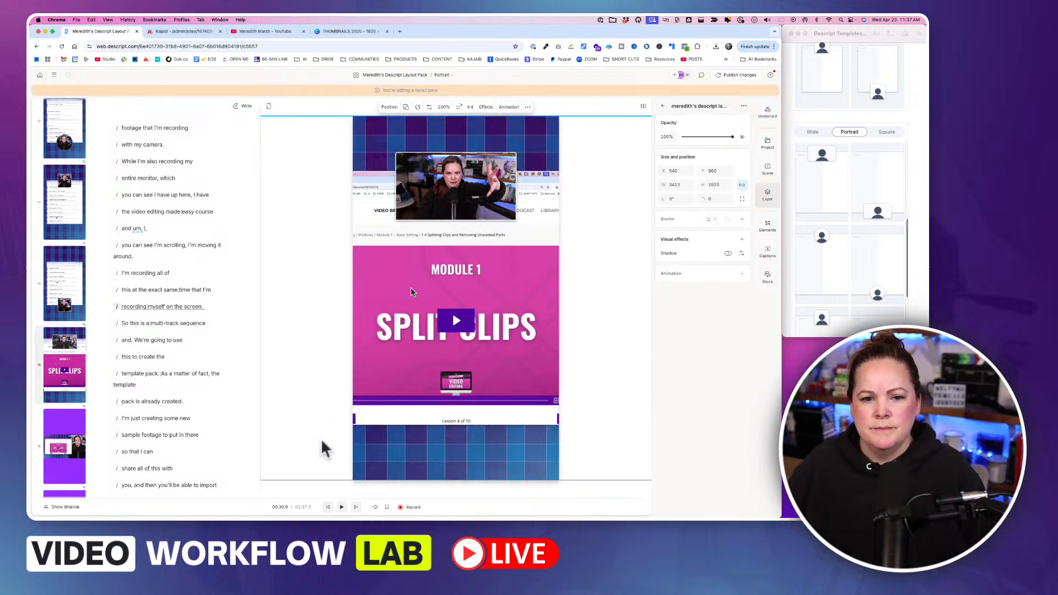
Step: Check the portrait reference and raise the fifteenth scene's camera video to about Y 281
{"action": "left_click", "coordinate": [416, 385]}
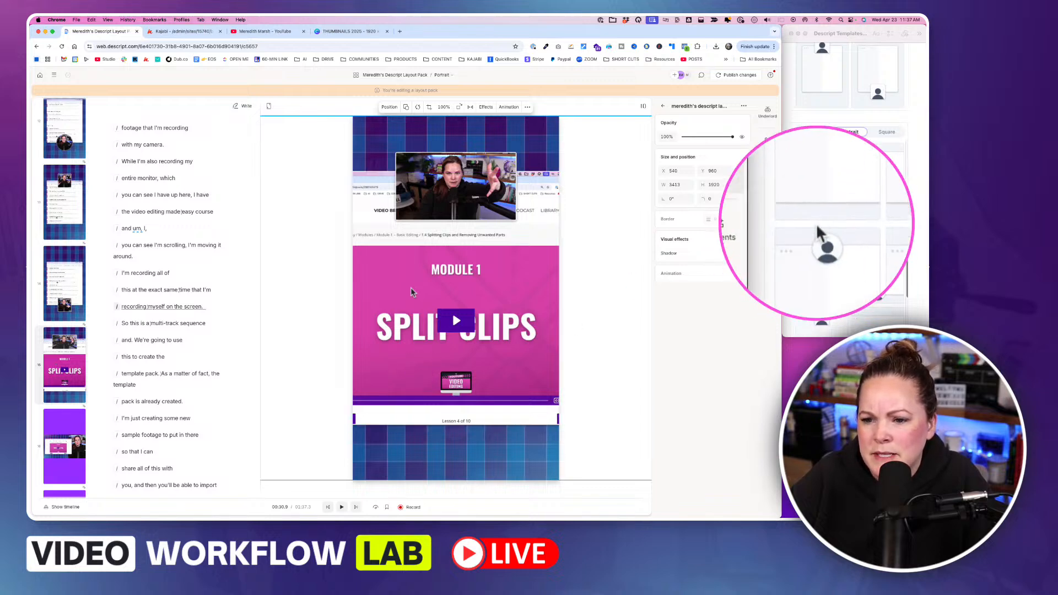
{"action": "left_click", "coordinate": [435, 315]}
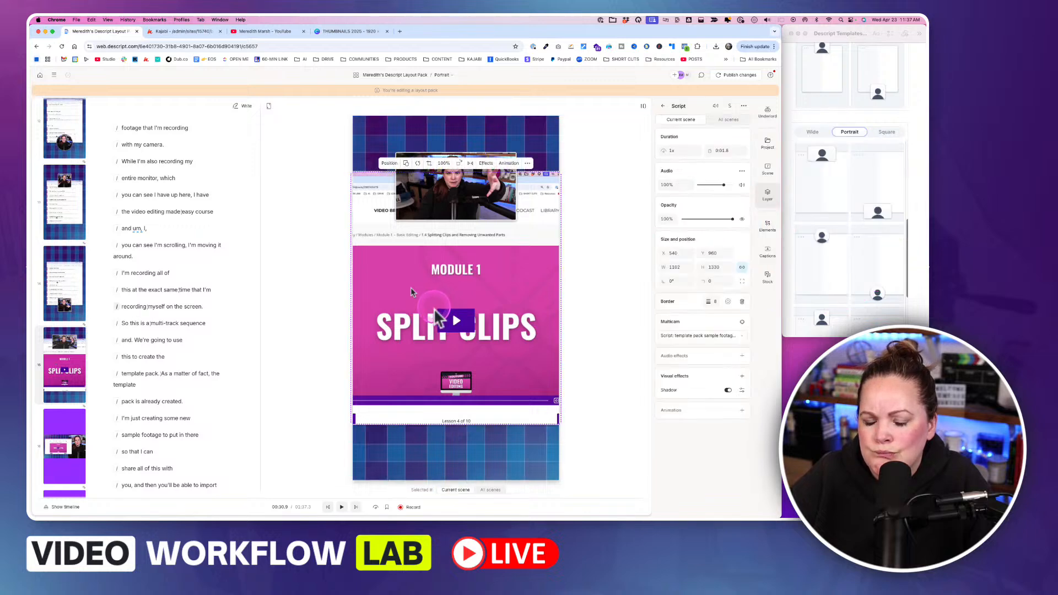
{"action": "left_click_drag", "start_coordinate": [459, 200], "coordinate": [459, 185]}
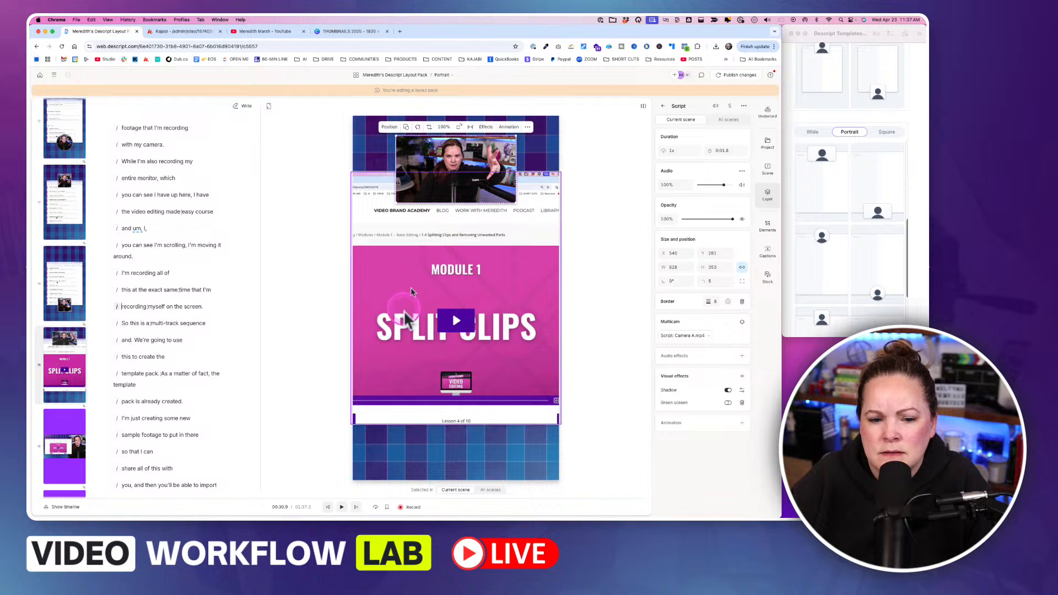
Step: Extend the height of the fifteenth scene's screen recording to about 1530, keeping it centred
{"action": "left_click", "coordinate": [387, 344]}
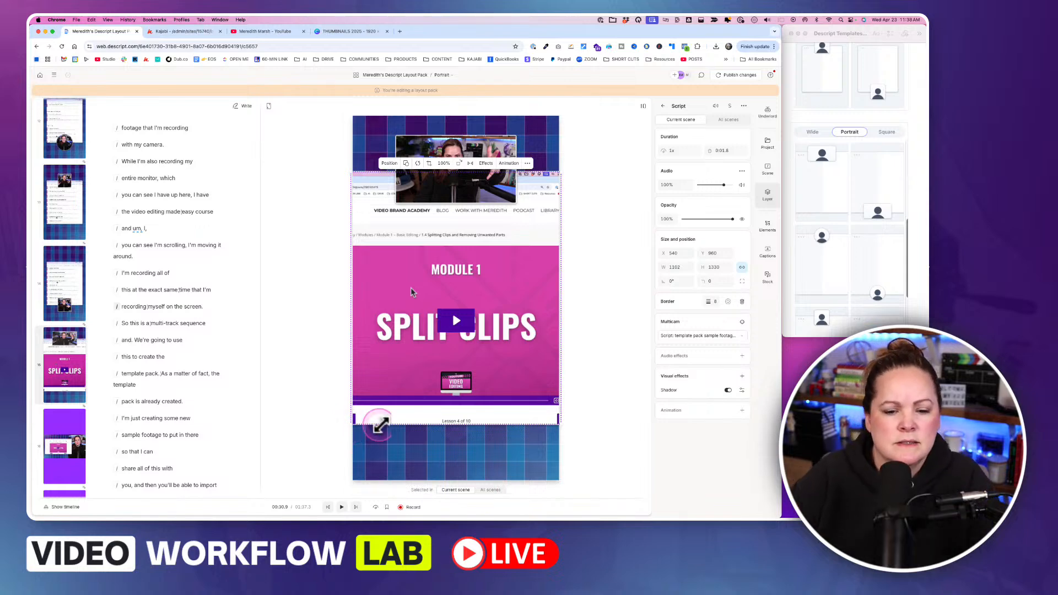
{"action": "left_click", "coordinate": [413, 425]}
{"action": "left_click_drag", "start_coordinate": [414, 425], "coordinate": [415, 444]}
{"action": "left_click", "coordinate": [328, 414]}
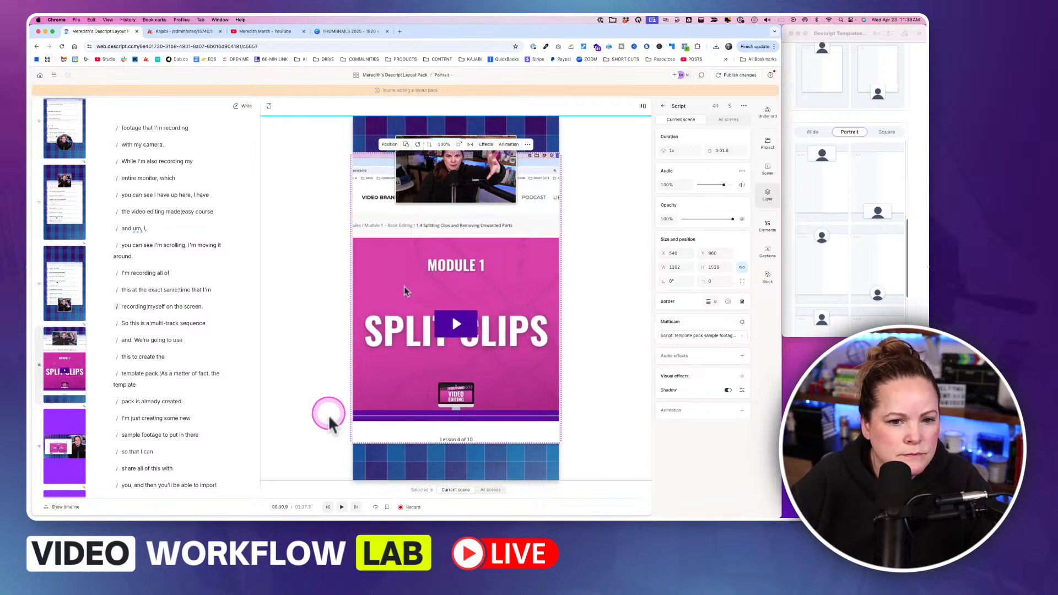
{"action": "left_click", "coordinate": [597, 282]}
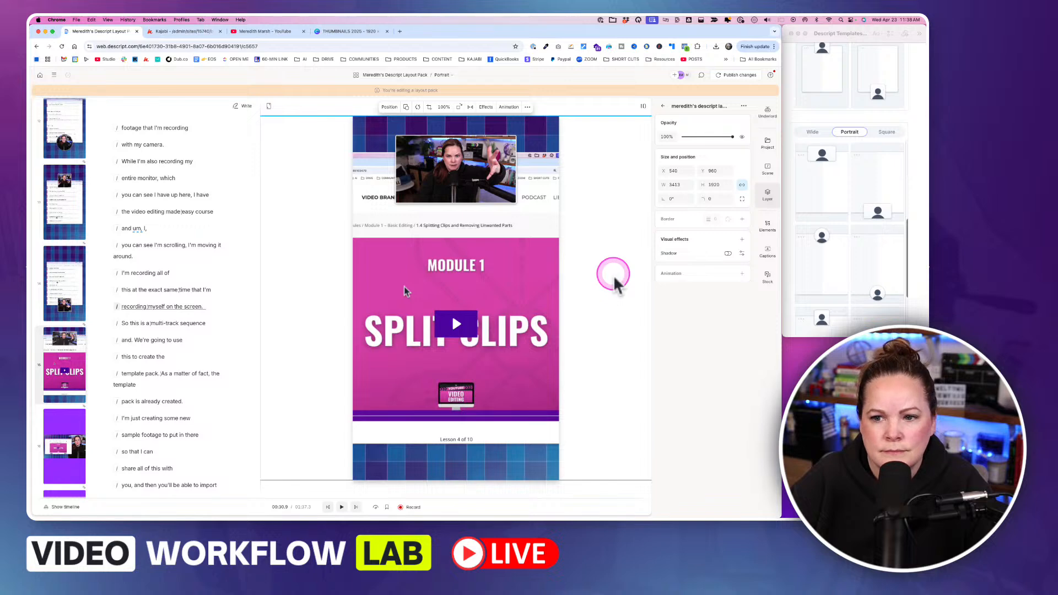
{"action": "left_click", "coordinate": [444, 231]}
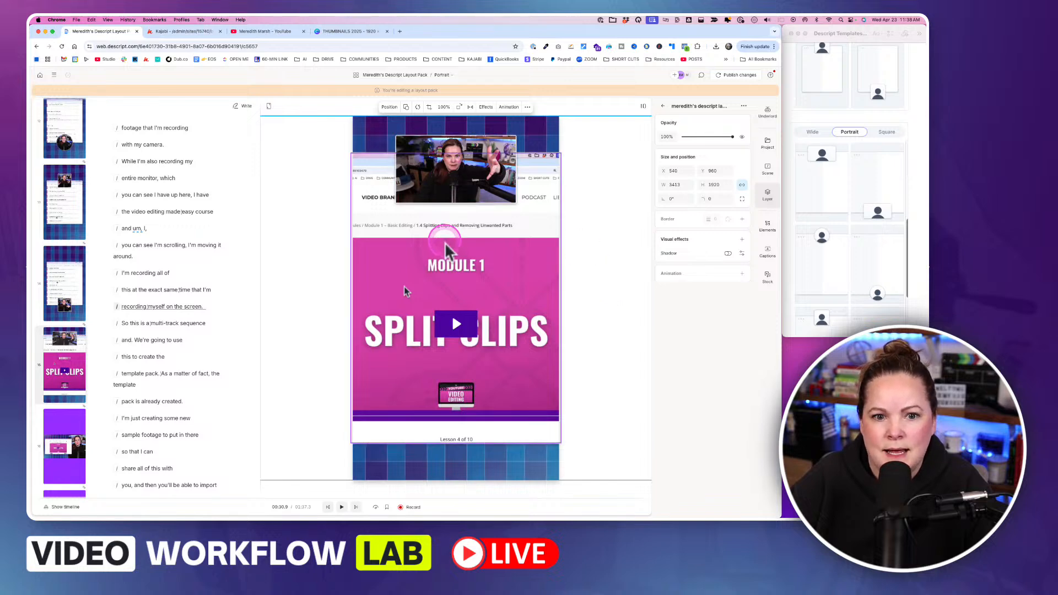
Step: Shrink the fifteenth scene's camera video to about 546 × 307 and place it over the recording's upper edge at about Y 246
{"action": "left_click", "coordinate": [449, 158]}
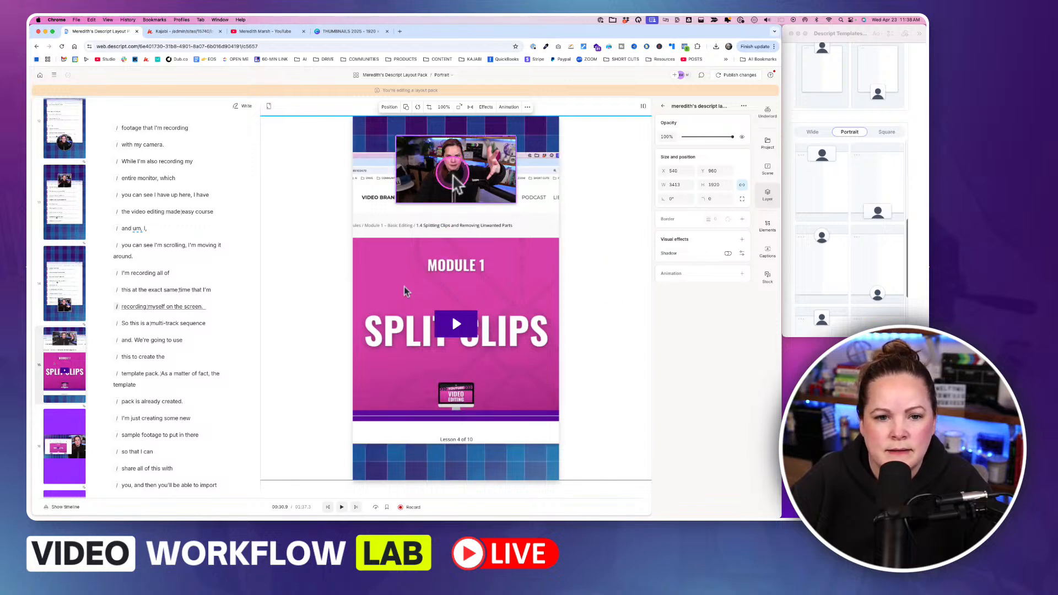
{"action": "left_click_drag", "start_coordinate": [457, 184], "coordinate": [459, 172]}
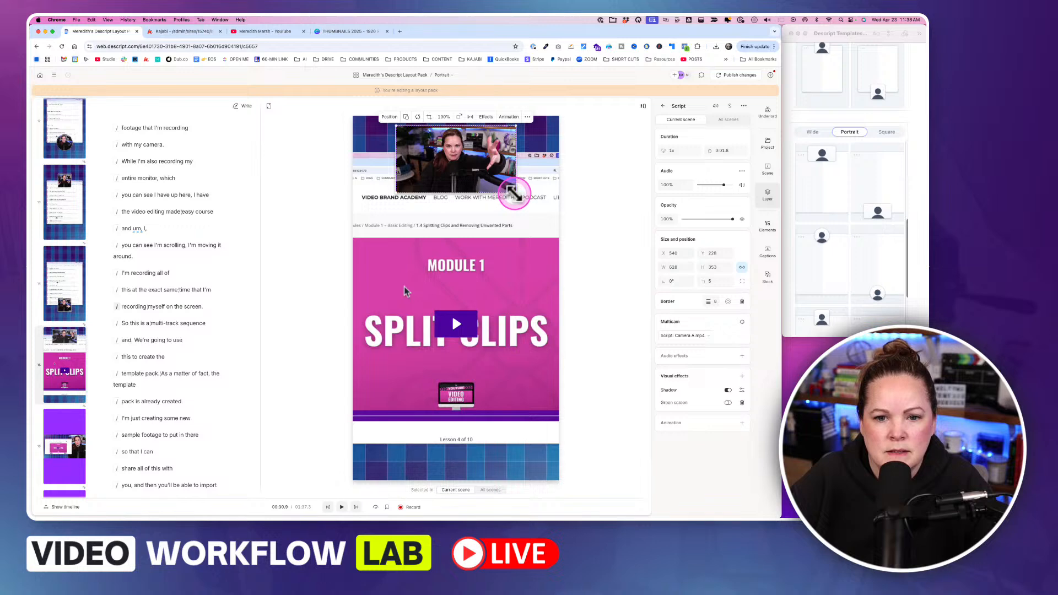
{"action": "left_click_drag", "start_coordinate": [516, 194], "coordinate": [508, 188]}
{"action": "left_click_drag", "start_coordinate": [457, 164], "coordinate": [458, 171]}
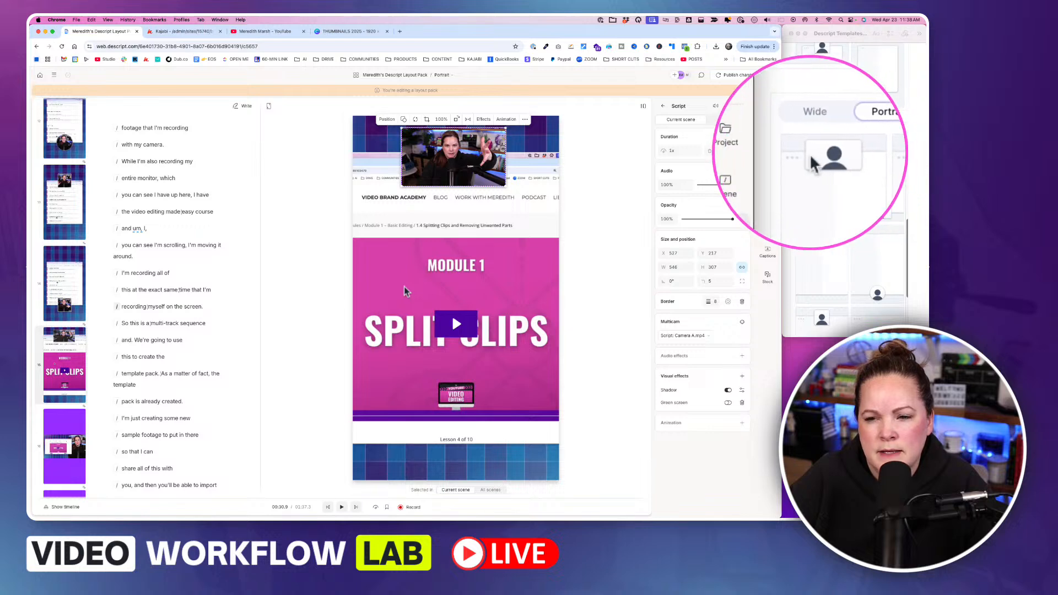
{"action": "left_click", "coordinate": [471, 165]}
{"action": "left_click_drag", "start_coordinate": [473, 165], "coordinate": [474, 171]}
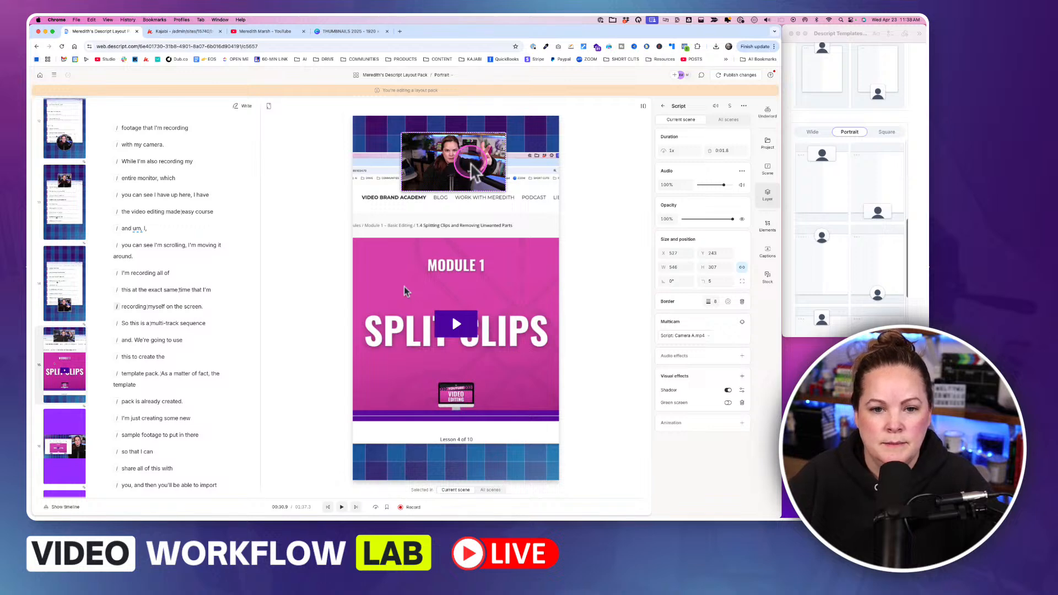
{"action": "left_click_drag", "start_coordinate": [474, 171], "coordinate": [472, 174]}
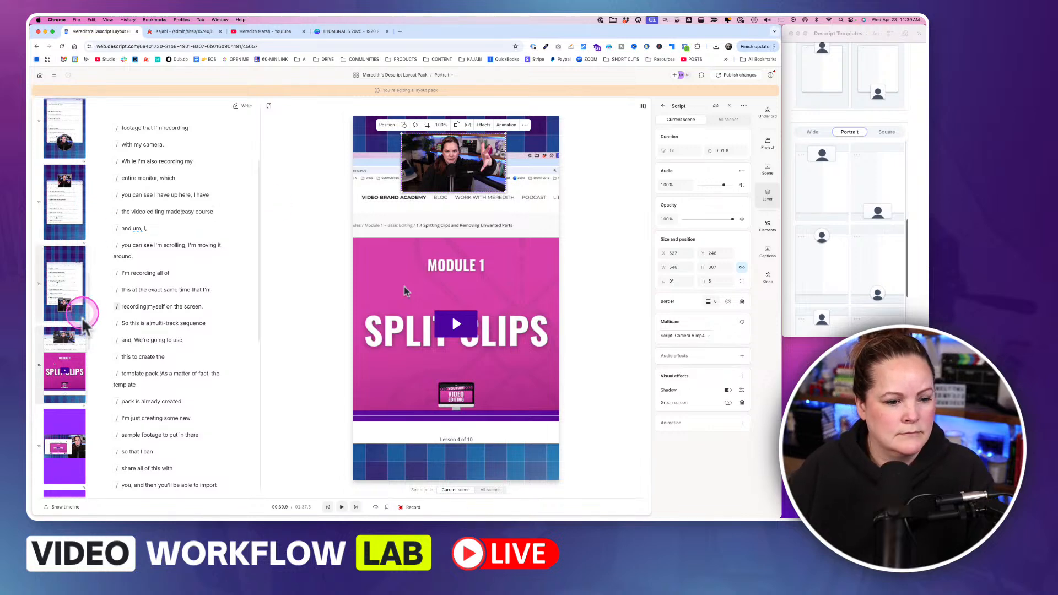
Step: Copy the fifteenth scene's layout, with the full-width recording and wide camera video, onto the sixteenth scene
{"action": "left_click", "coordinate": [68, 387]}
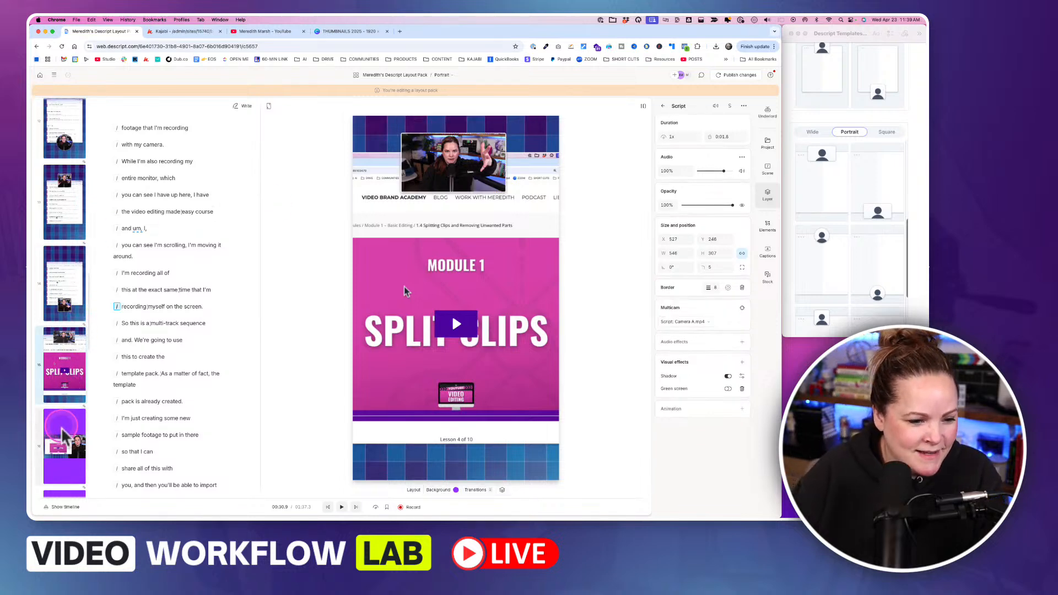
{"action": "left_click", "coordinate": [64, 435]}
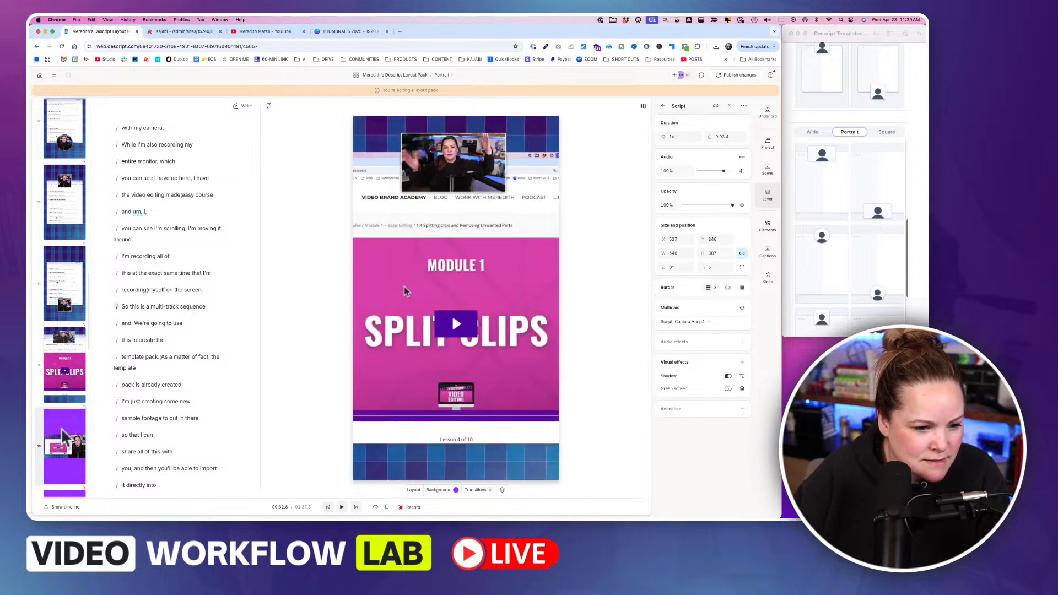
{"action": "left_click", "coordinate": [65, 429]}
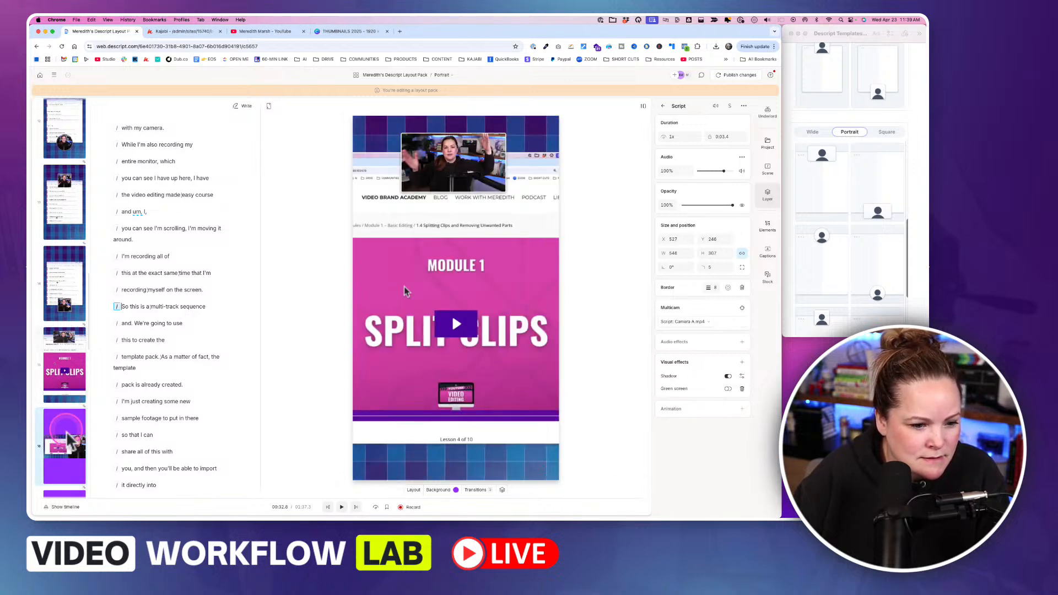
{"action": "left_click", "coordinate": [75, 375]}
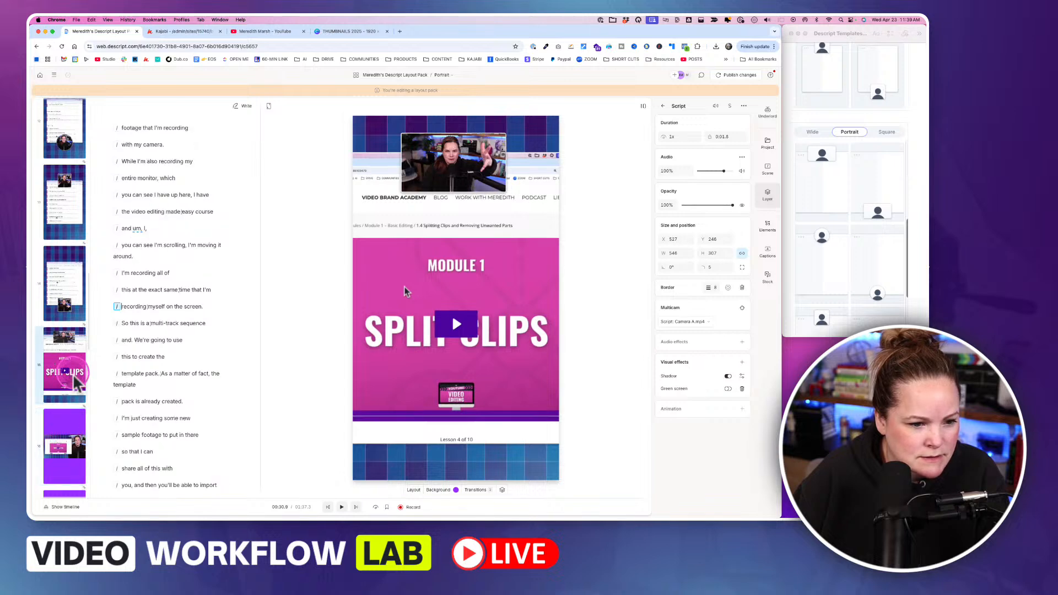
{"action": "left_click", "coordinate": [60, 450]}
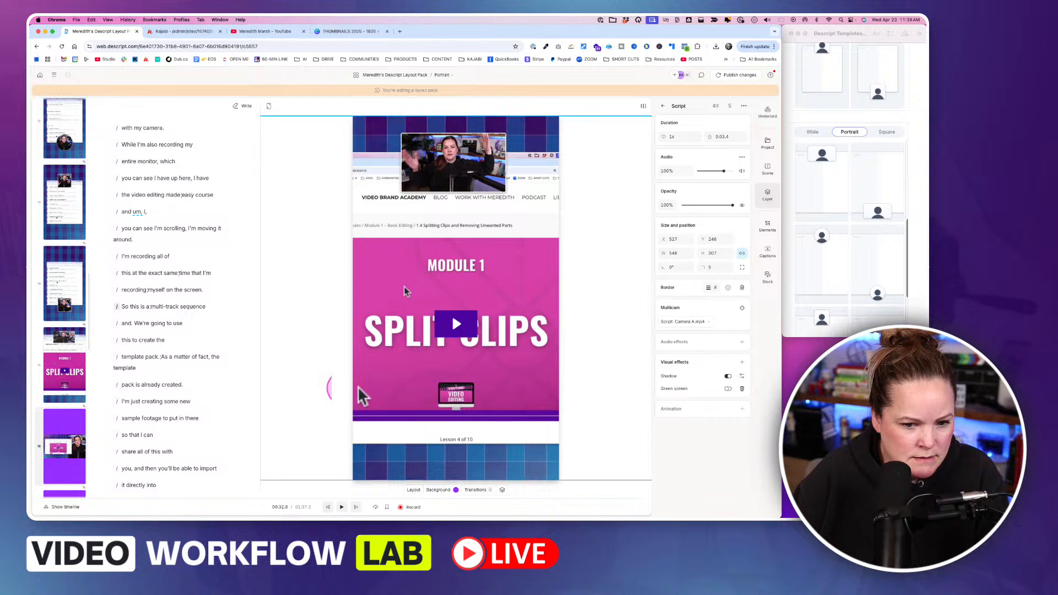
{"action": "left_click", "coordinate": [72, 471]}
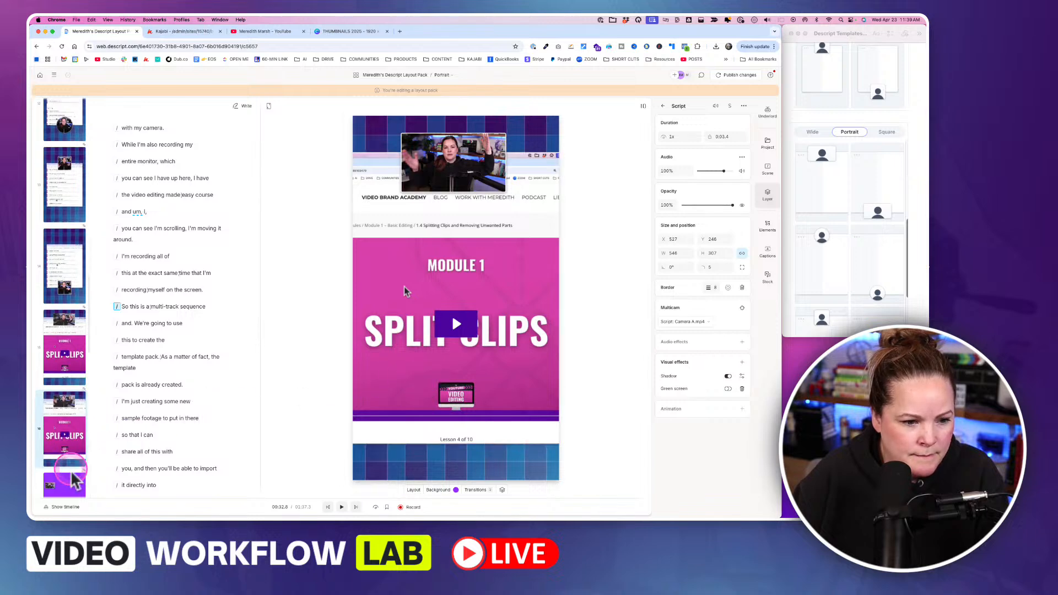
Step: Move the sixteenth scene's camera video down over the recording's lower edge, to about Y 1672
{"action": "left_click", "coordinate": [319, 394]}
{"action": "left_click", "coordinate": [413, 380]}
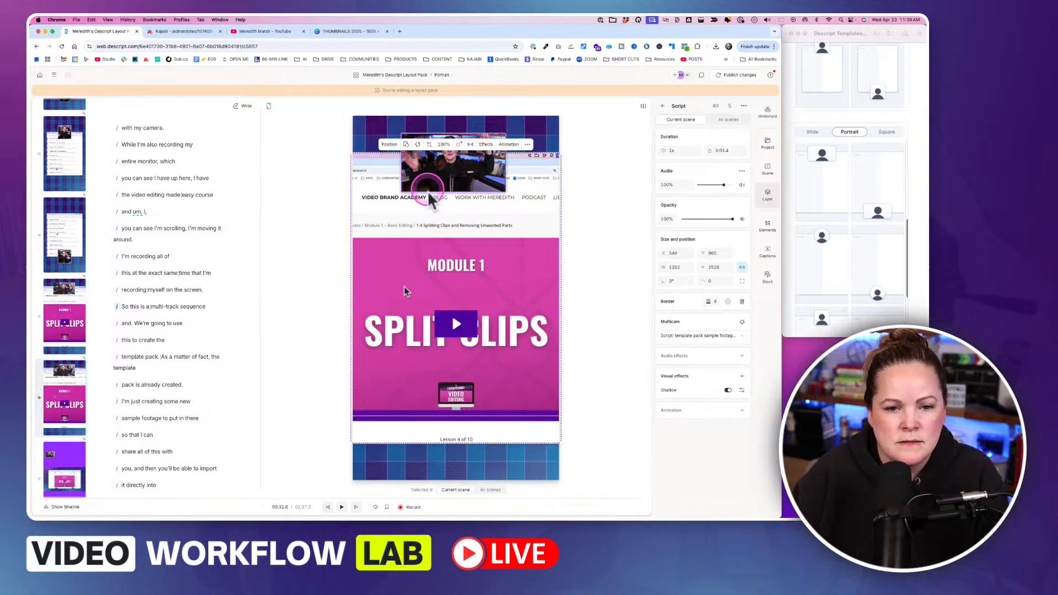
{"action": "left_click", "coordinate": [444, 175]}
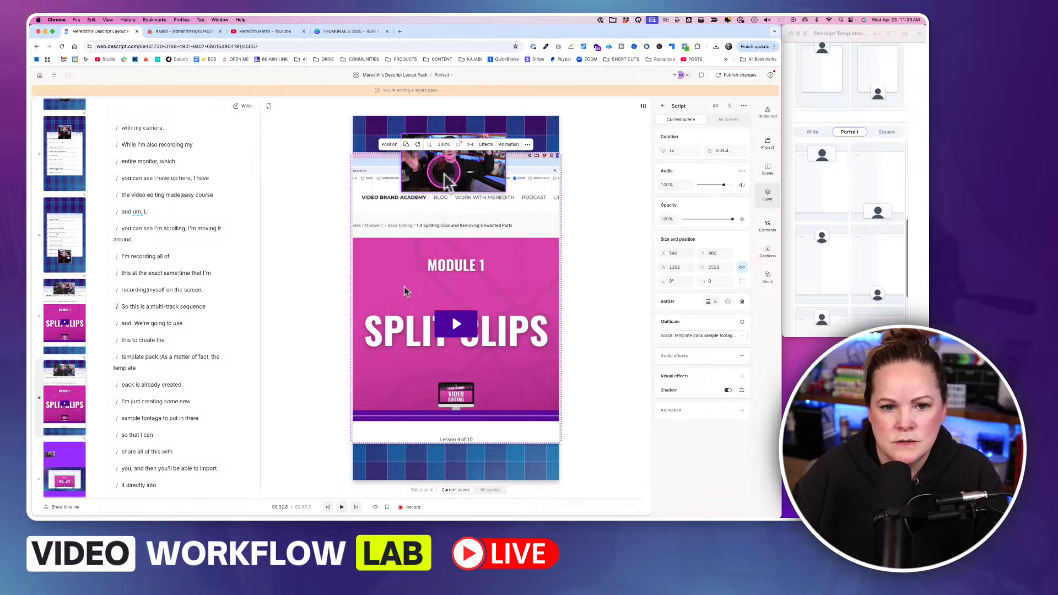
{"action": "left_click_drag", "start_coordinate": [444, 172], "coordinate": [428, 444]}
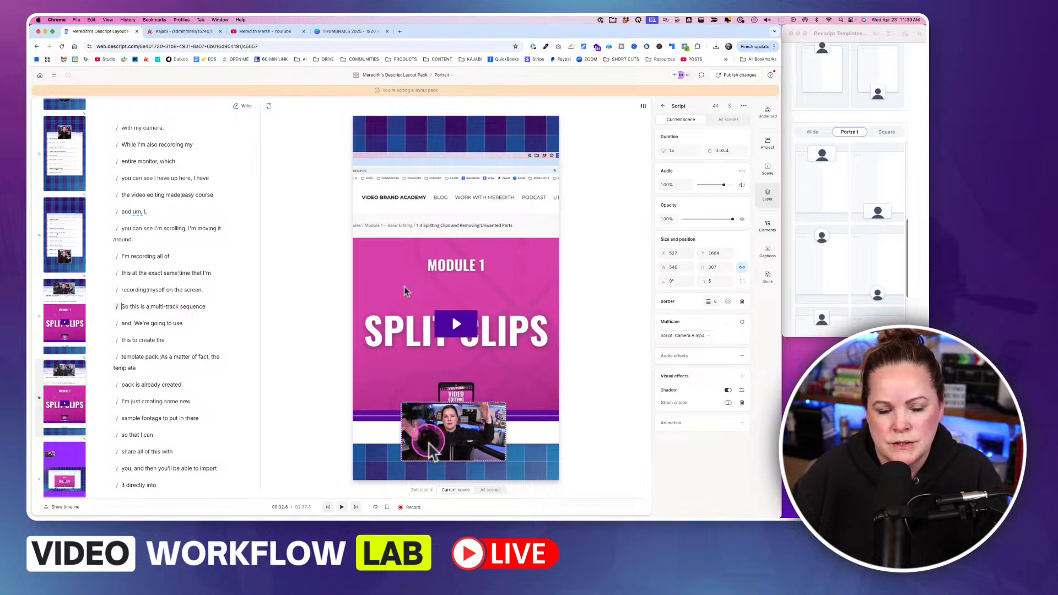
{"action": "key", "text": "super+z"}
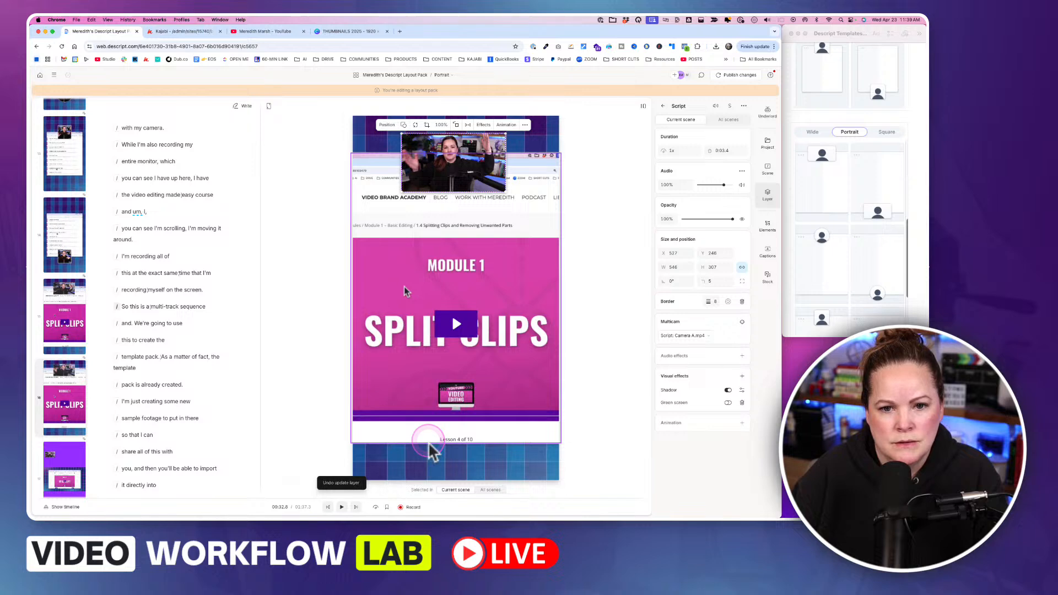
{"action": "key", "text": "super+shift+z"}
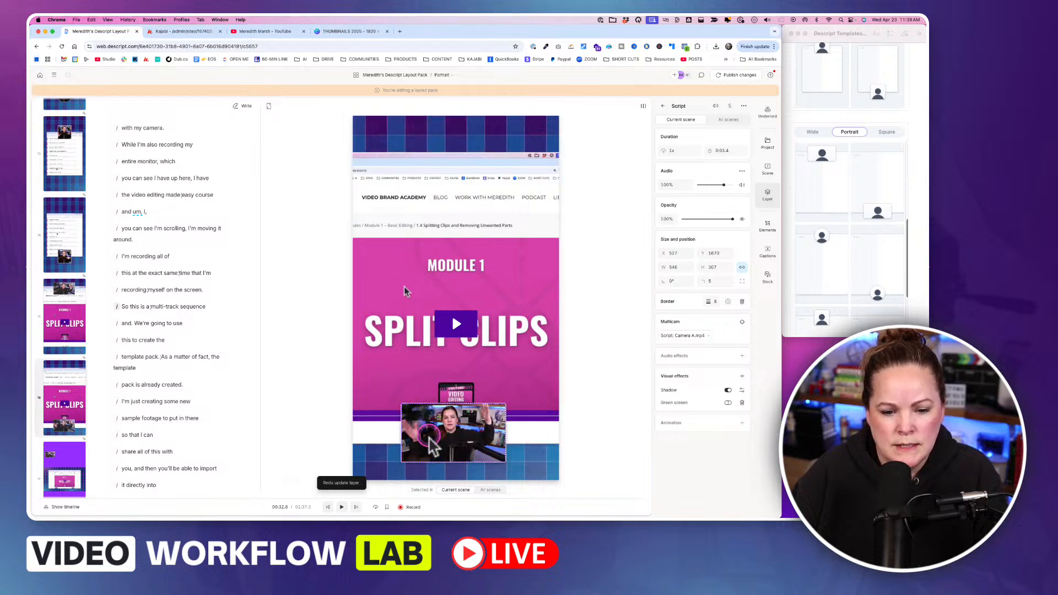
{"action": "left_click_drag", "start_coordinate": [429, 444], "coordinate": [429, 444]}
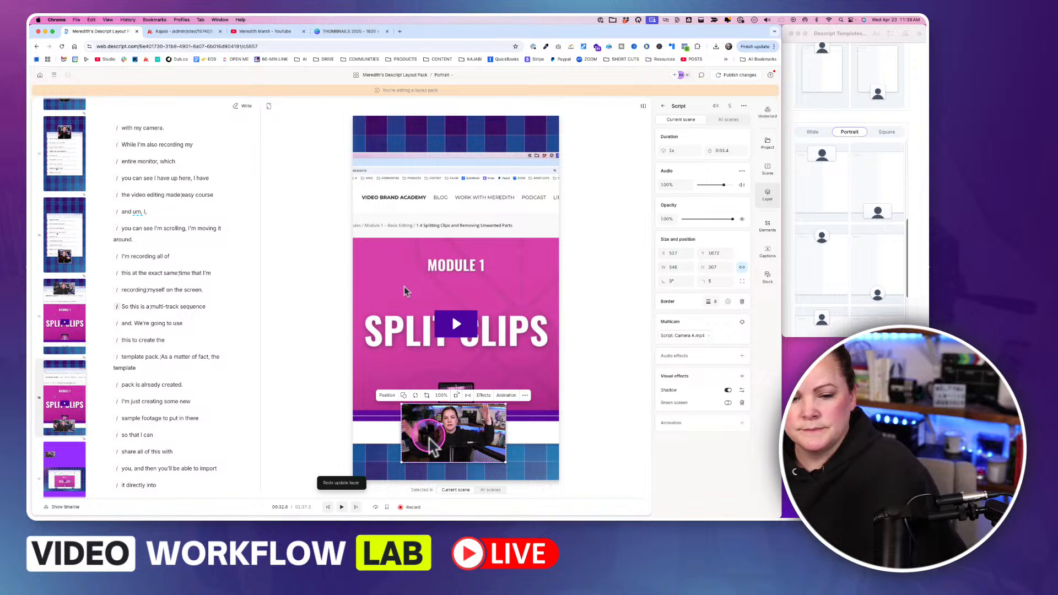
{"action": "left_click", "coordinate": [104, 444]}
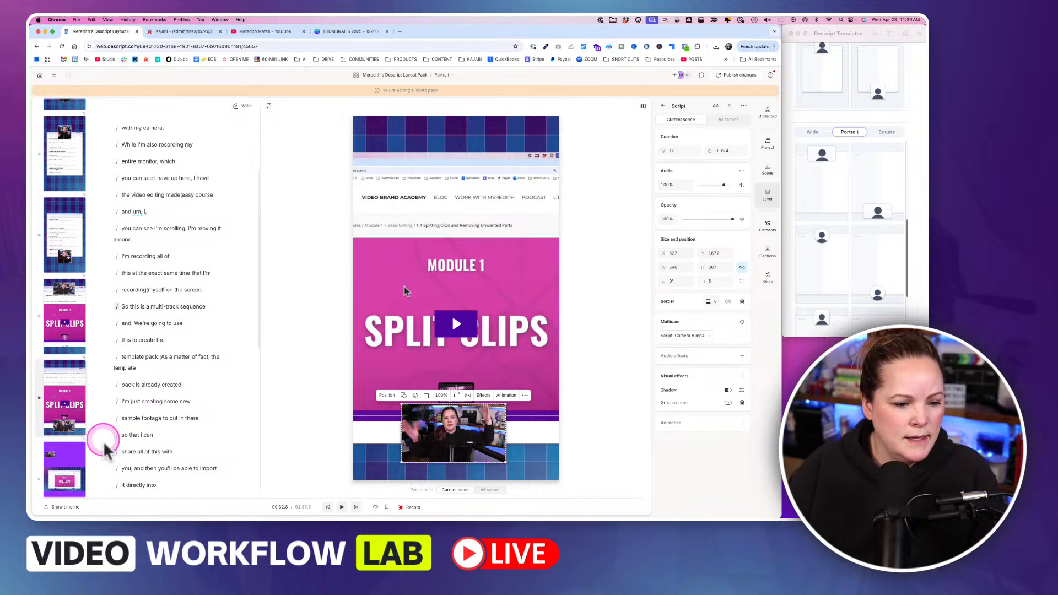
Step: Check the portrait reference and copy the sixteenth scene's layout, with the camera video at the recording's lower edge, onto the seventeenth scene
{"action": "scroll", "coordinate": [858, 248], "scroll_direction": "down", "scroll_amount": 1}
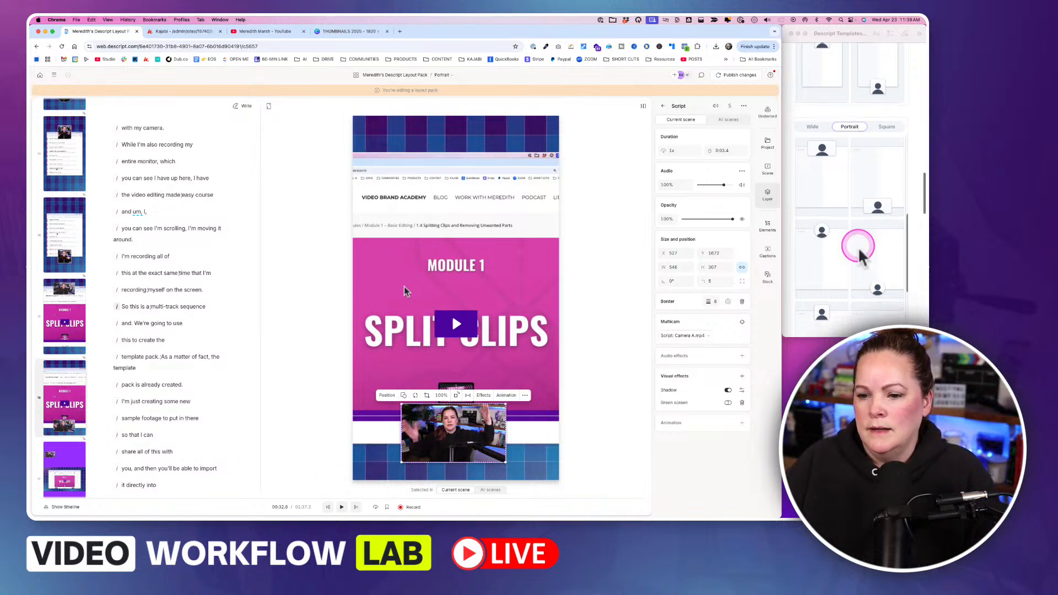
{"action": "scroll", "coordinate": [858, 247], "scroll_direction": "down", "scroll_amount": 5}
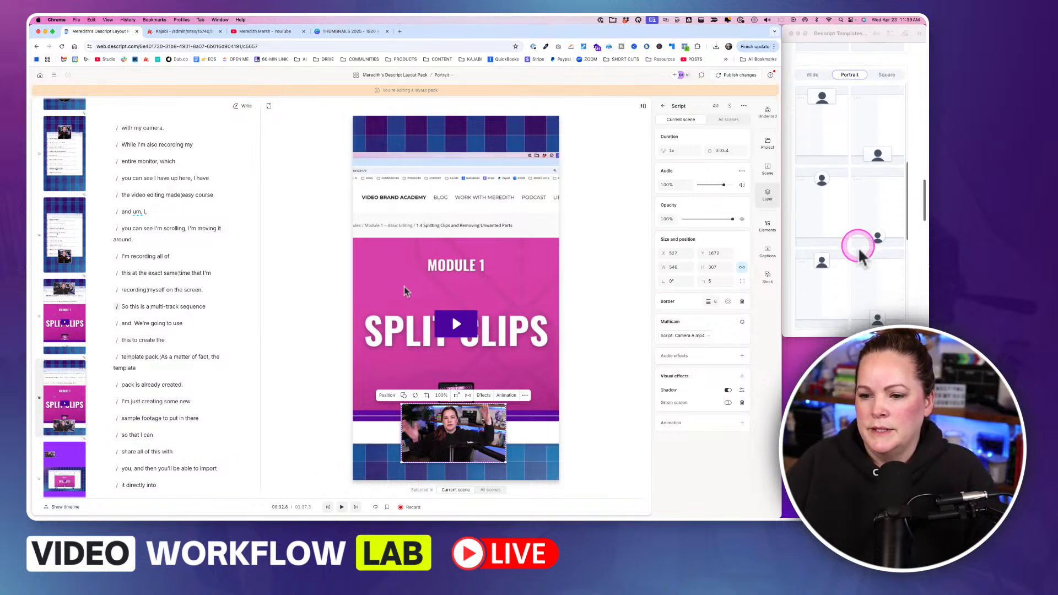
{"action": "left_click", "coordinate": [80, 402]}
{"action": "scroll", "coordinate": [75, 414], "scroll_direction": "down", "scroll_amount": 3}
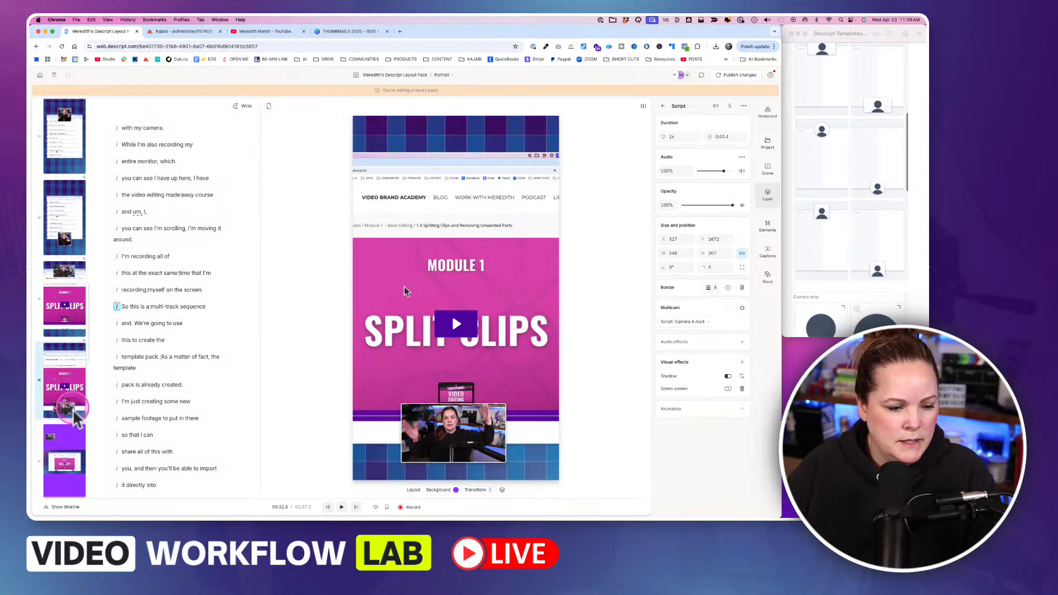
{"action": "left_click", "coordinate": [65, 361]}
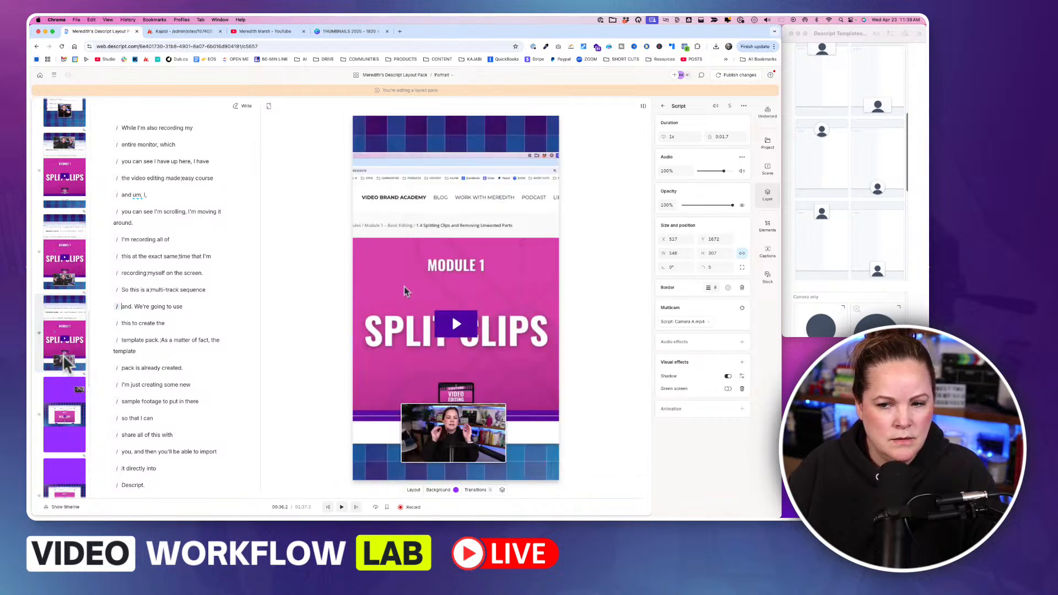
{"action": "left_click", "coordinate": [457, 443]}
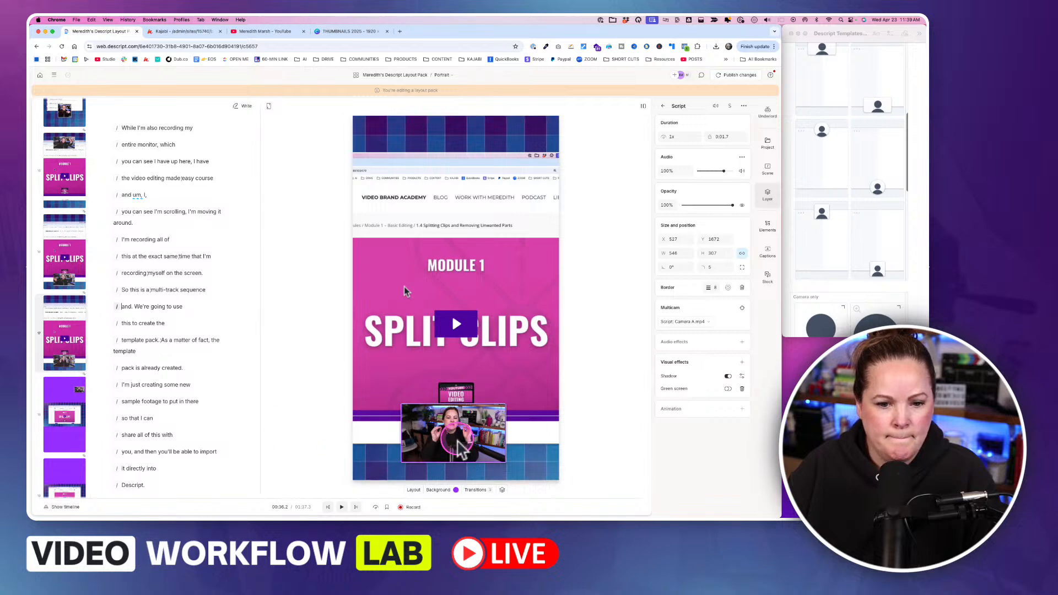
{"action": "left_click_drag", "start_coordinate": [462, 449], "coordinate": [468, 201]}
{"action": "key", "text": "super+z"}
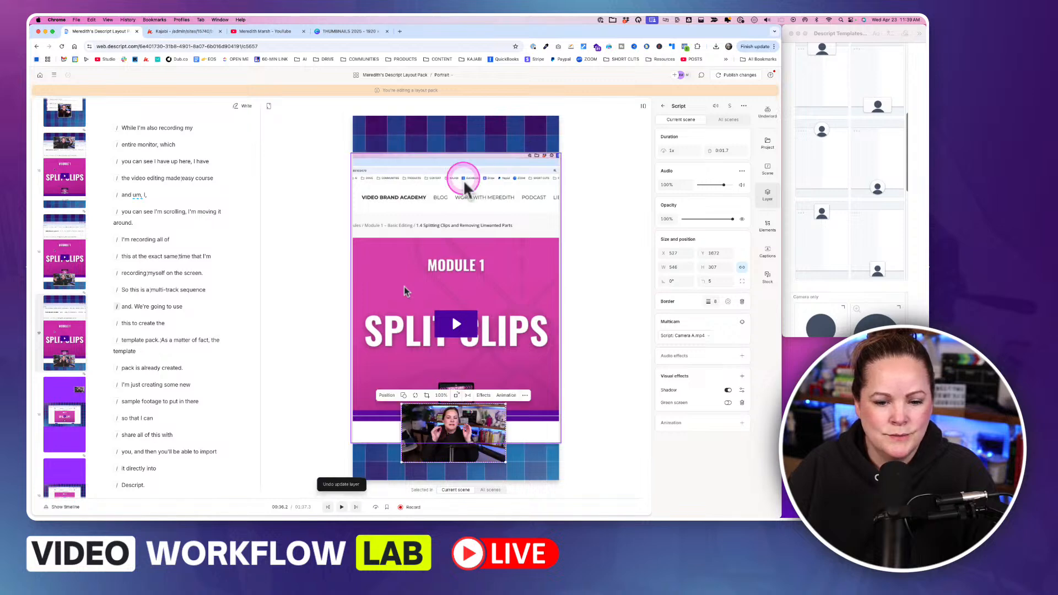
Step: Turn the seventeenth scene's camera video into a circle about 373 × 373, centred horizontally over the recording's lower edge at about Y 1651
{"action": "left_click", "coordinate": [411, 380]}
{"action": "left_click", "coordinate": [404, 395]}
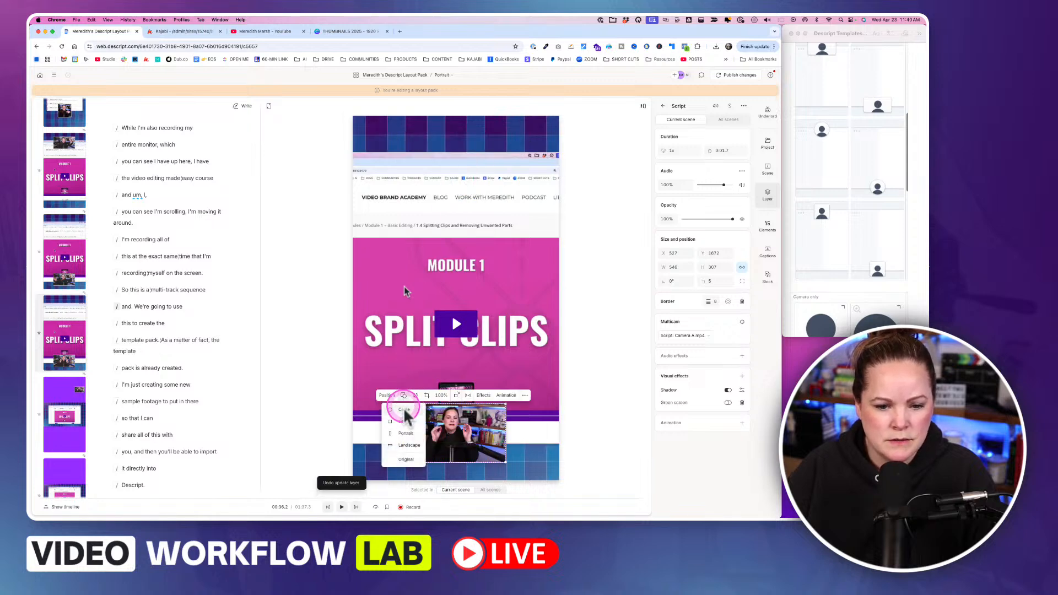
{"action": "left_click", "coordinate": [404, 411]}
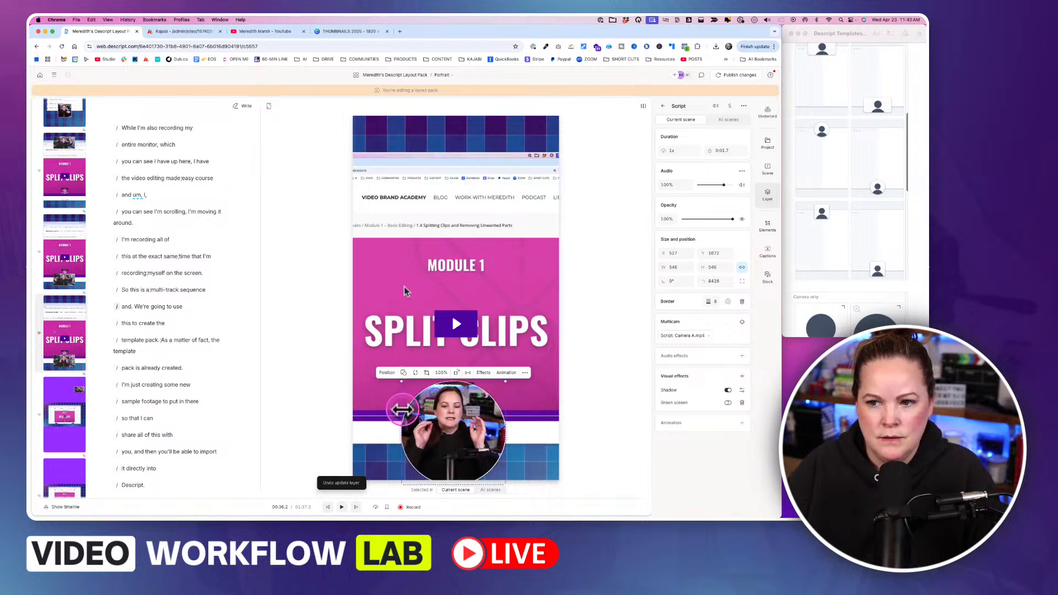
{"action": "left_click_drag", "start_coordinate": [401, 382], "coordinate": [414, 392]}
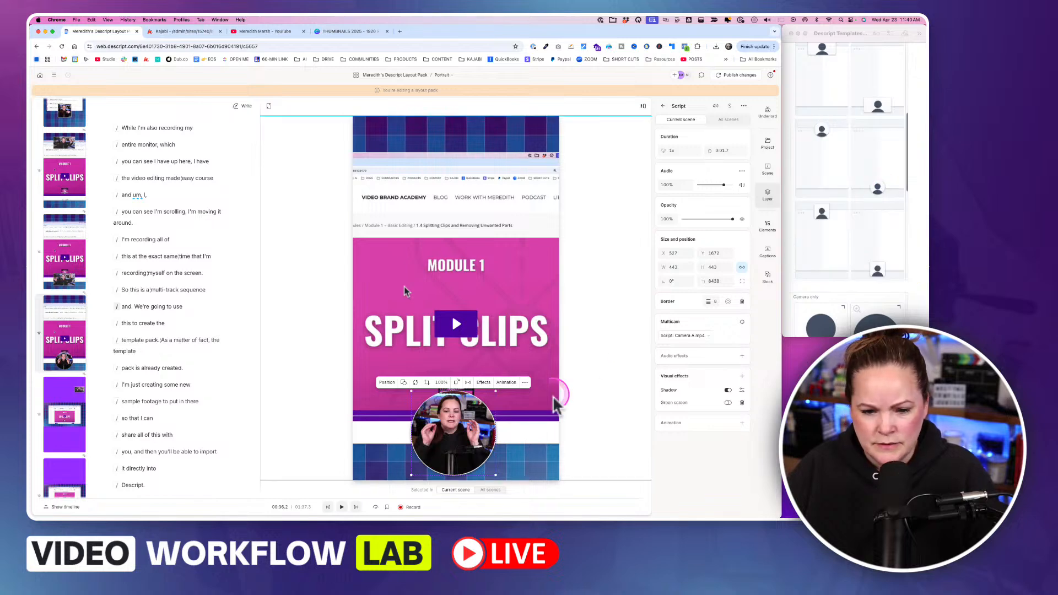
{"action": "left_click_drag", "start_coordinate": [413, 472], "coordinate": [436, 460]}
{"action": "left_click_drag", "start_coordinate": [468, 425], "coordinate": [467, 421]}
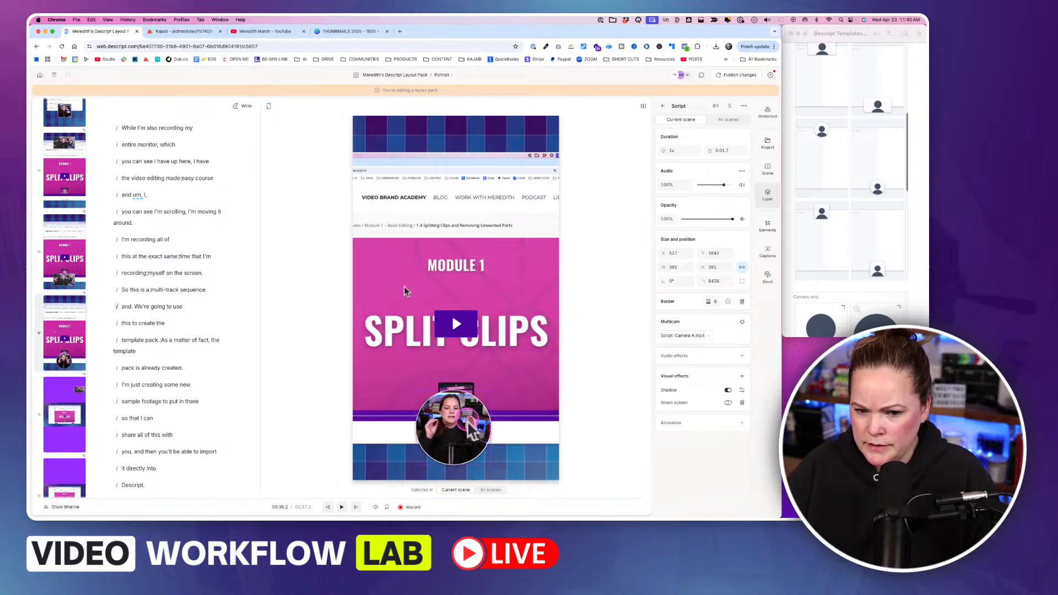
{"action": "left_click_drag", "start_coordinate": [457, 439], "coordinate": [466, 428]}
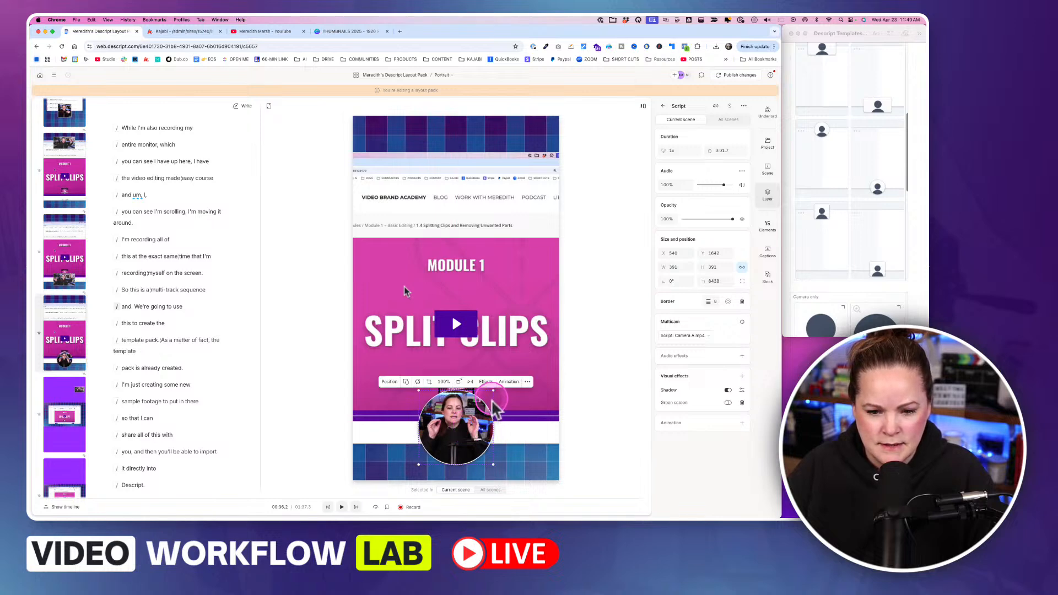
{"action": "left_click_drag", "start_coordinate": [493, 391], "coordinate": [490, 393]}
{"action": "left_click_drag", "start_coordinate": [467, 444], "coordinate": [467, 440]}
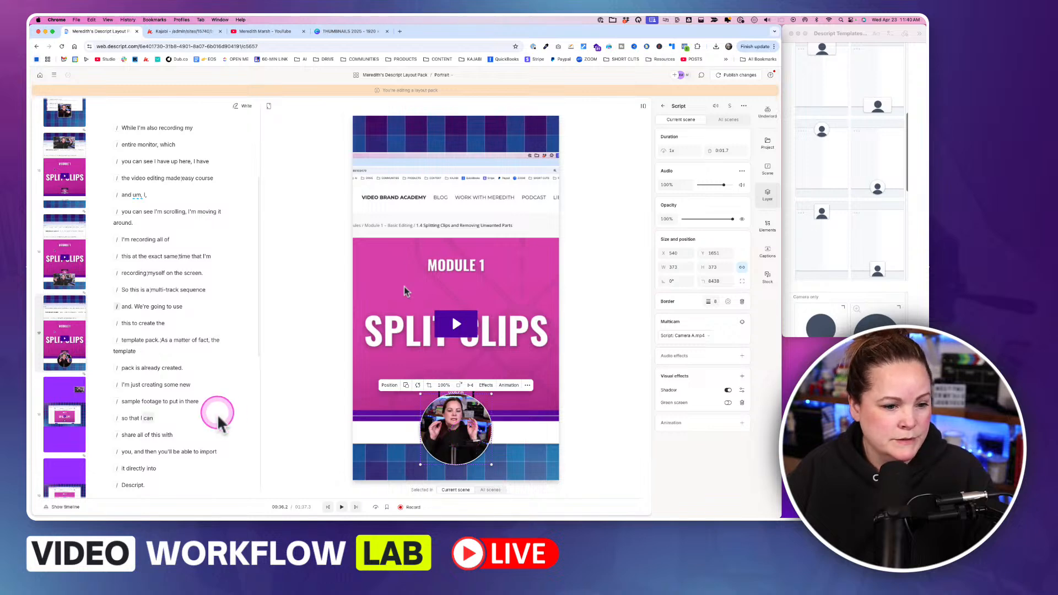
Step: Copy the seventeenth scene's layout, with the circular camera video at the recording's lower edge, onto the eighteenth scene
{"action": "left_click", "coordinate": [67, 349]}
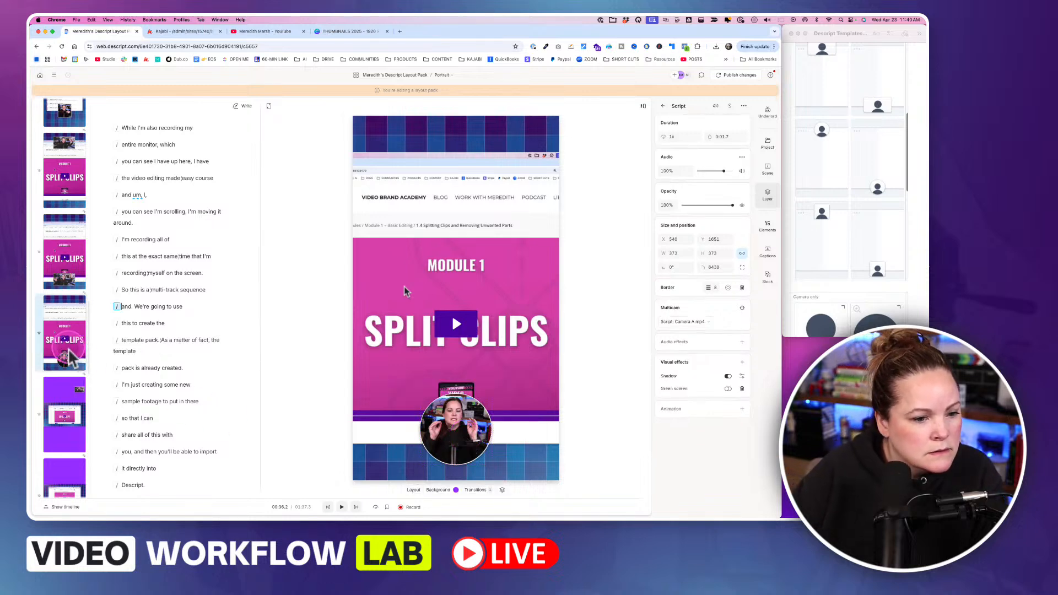
{"action": "left_click", "coordinate": [64, 414]}
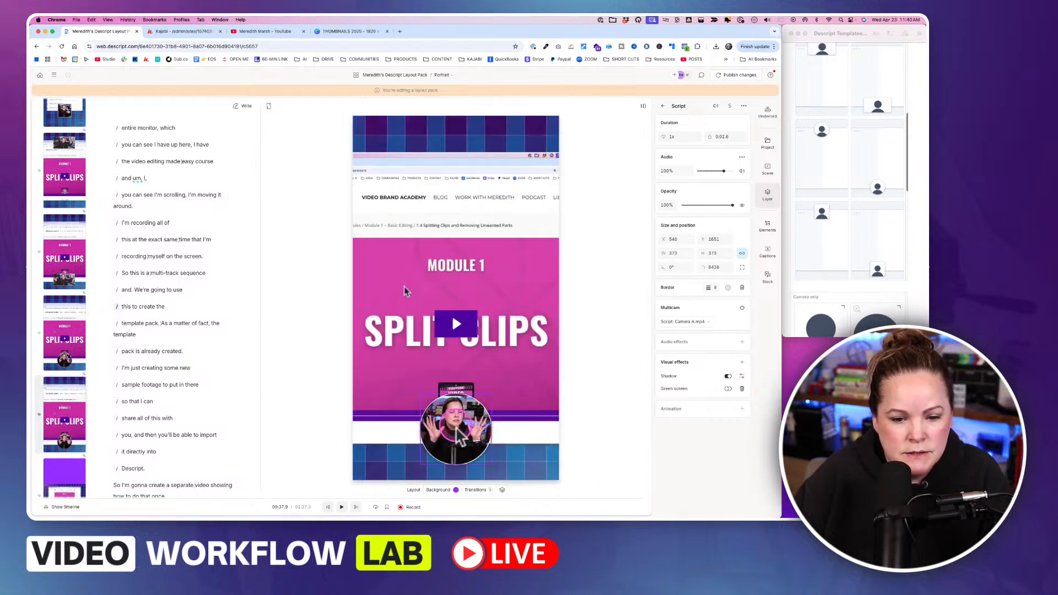
Step: Move the seventeenth scene's circular camera video up over the recording's upper edge, centred at about Y 278
{"action": "left_click", "coordinate": [79, 341]}
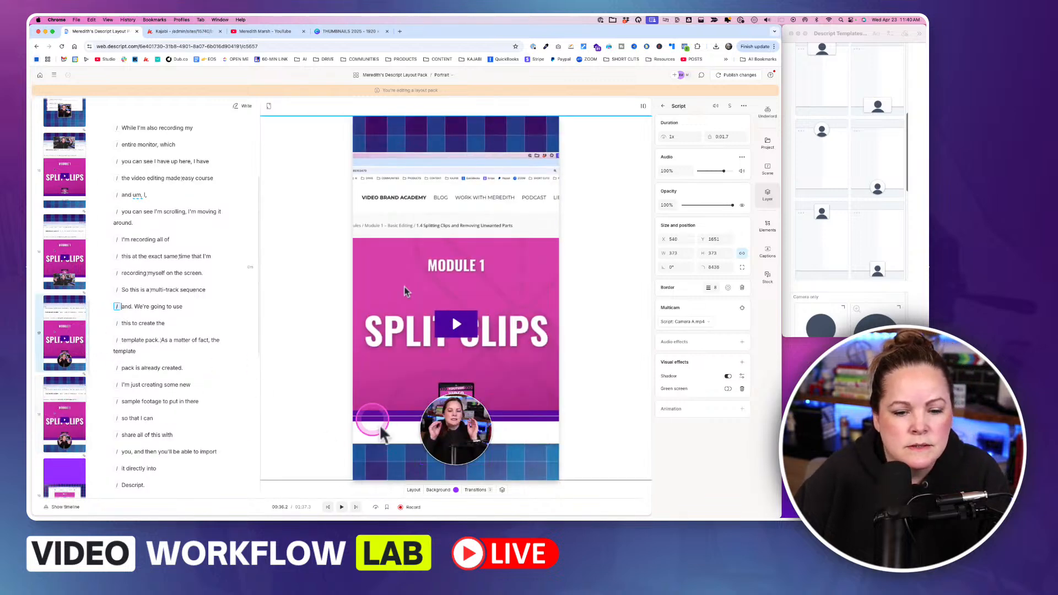
{"action": "left_click_drag", "start_coordinate": [471, 449], "coordinate": [480, 188]}
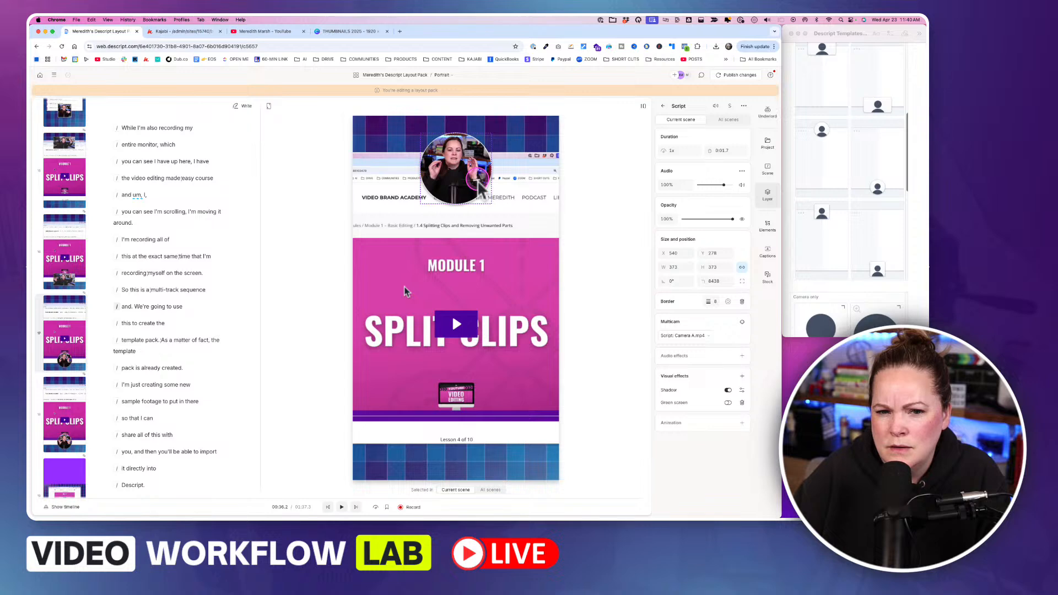
{"action": "left_click_drag", "start_coordinate": [477, 180], "coordinate": [476, 180]}
{"action": "left_click", "coordinate": [67, 344]}
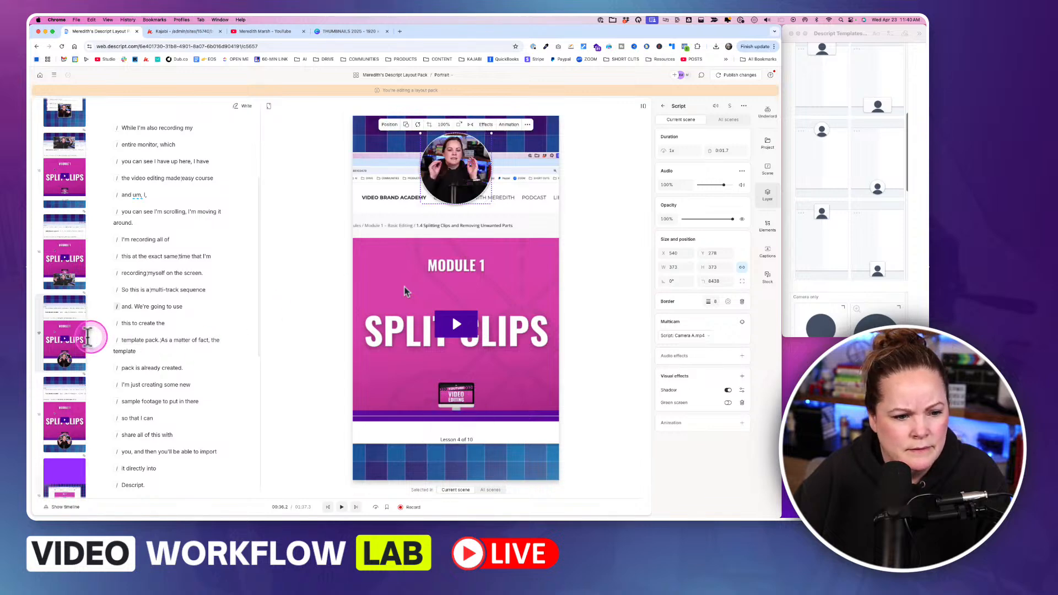
Step: Copy the seventeenth scene's layout, with the circular camera video at the recording's upper edge, onto the nineteenth scene
{"action": "left_click", "coordinate": [66, 436]}
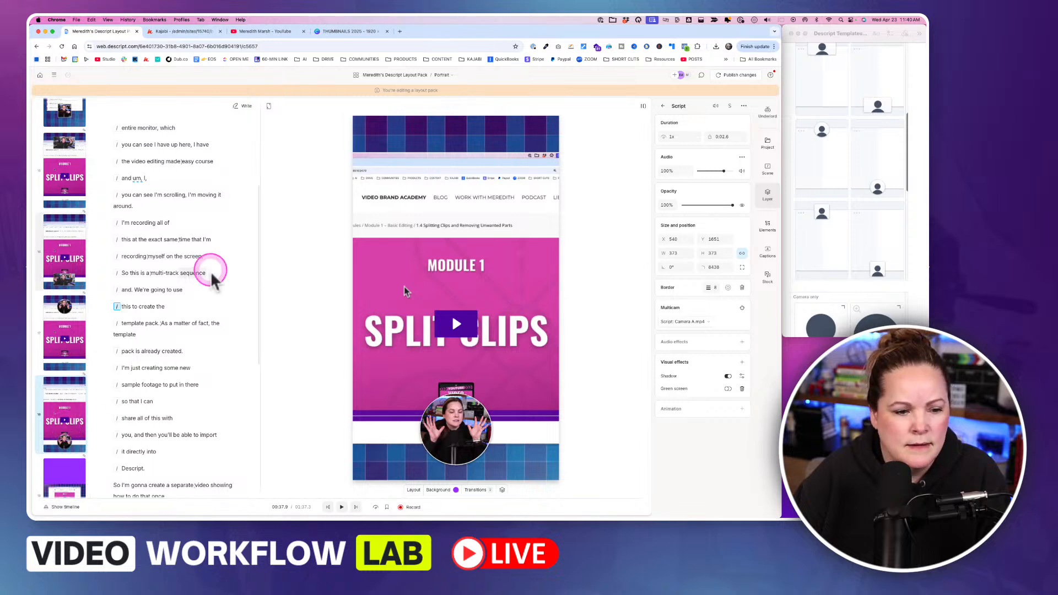
{"action": "left_click", "coordinate": [71, 341]}
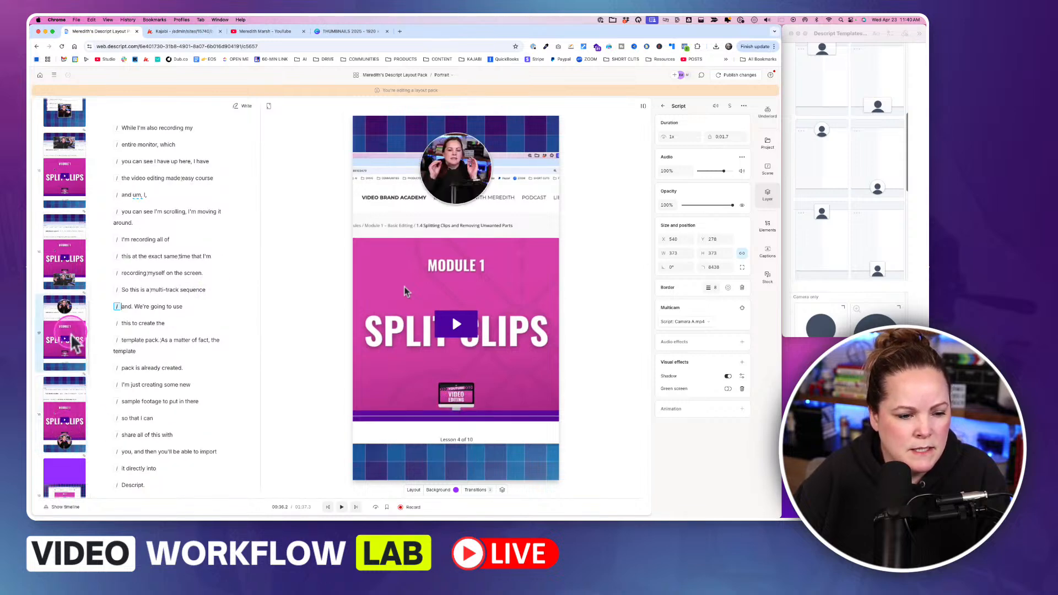
{"action": "scroll", "coordinate": [71, 344], "scroll_direction": "down", "scroll_amount": 3}
{"action": "left_click", "coordinate": [73, 350]}
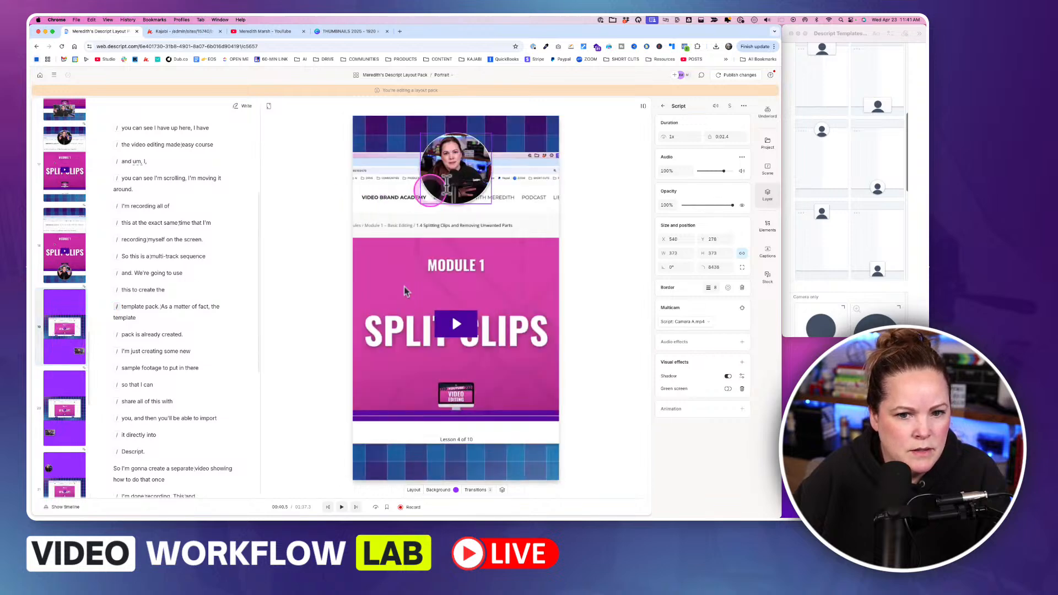
Step: Turn the nineteenth scene's camera video into a square about 308 × 308, centred horizontally over the recording's upper edge at about Y 246
{"action": "left_click", "coordinate": [417, 133]}
{"action": "left_click", "coordinate": [417, 125]}
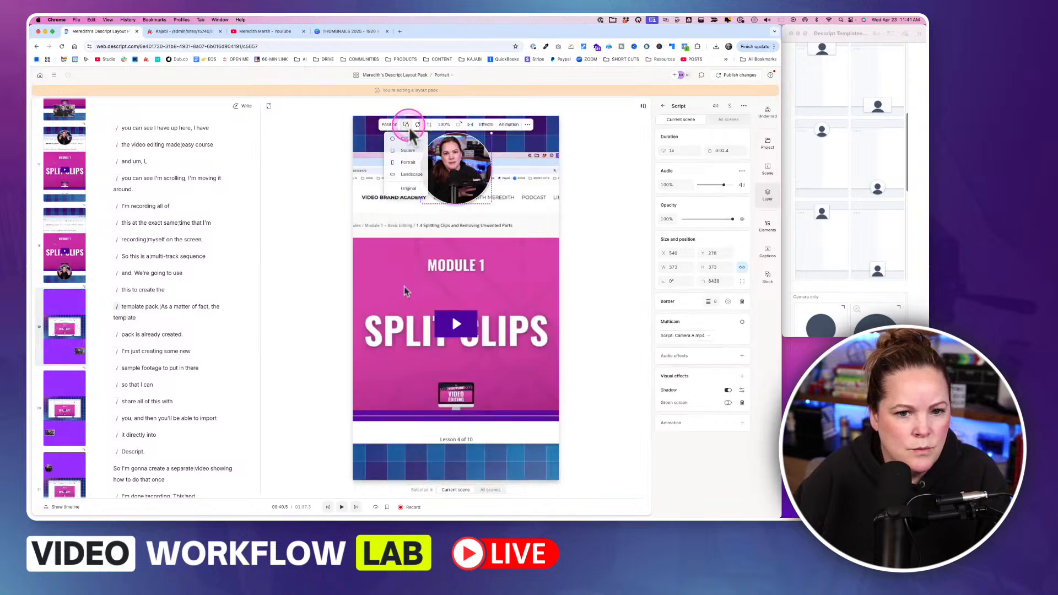
{"action": "left_click", "coordinate": [405, 160]}
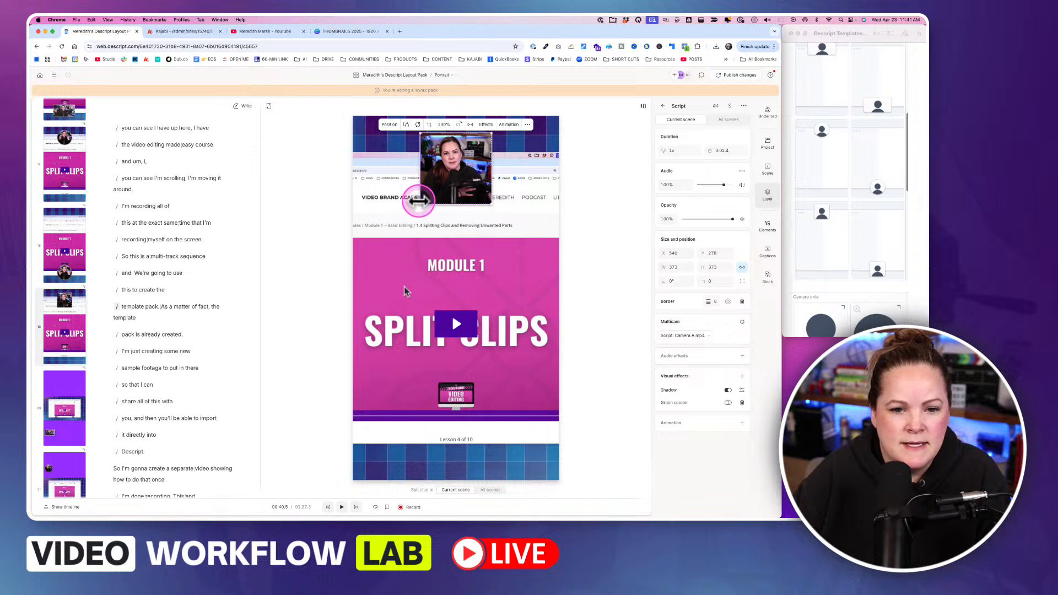
{"action": "left_click_drag", "start_coordinate": [419, 203], "coordinate": [456, 177]}
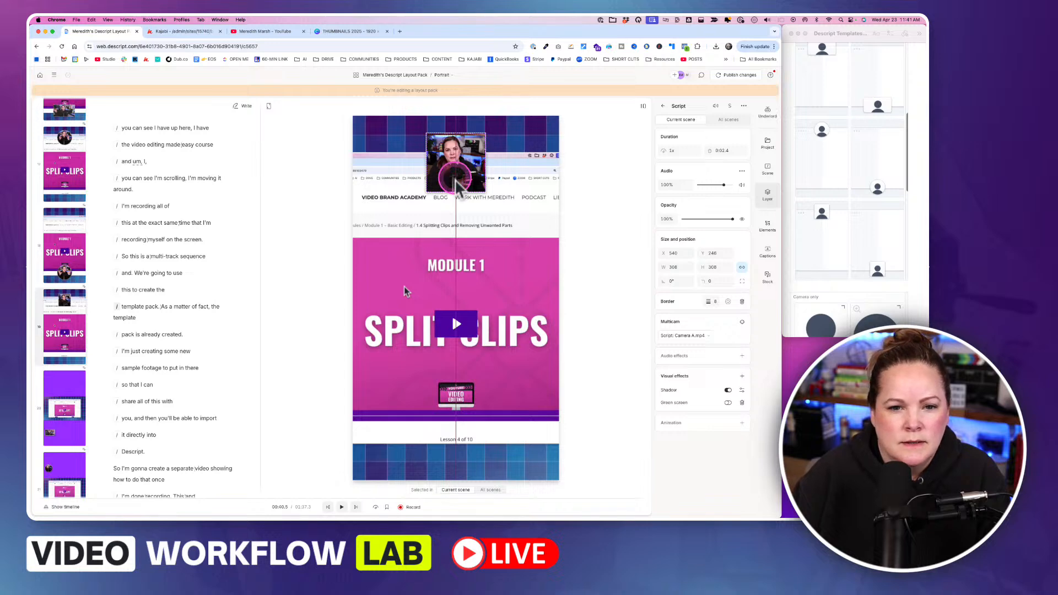
{"action": "left_click_drag", "start_coordinate": [456, 184], "coordinate": [456, 184]}
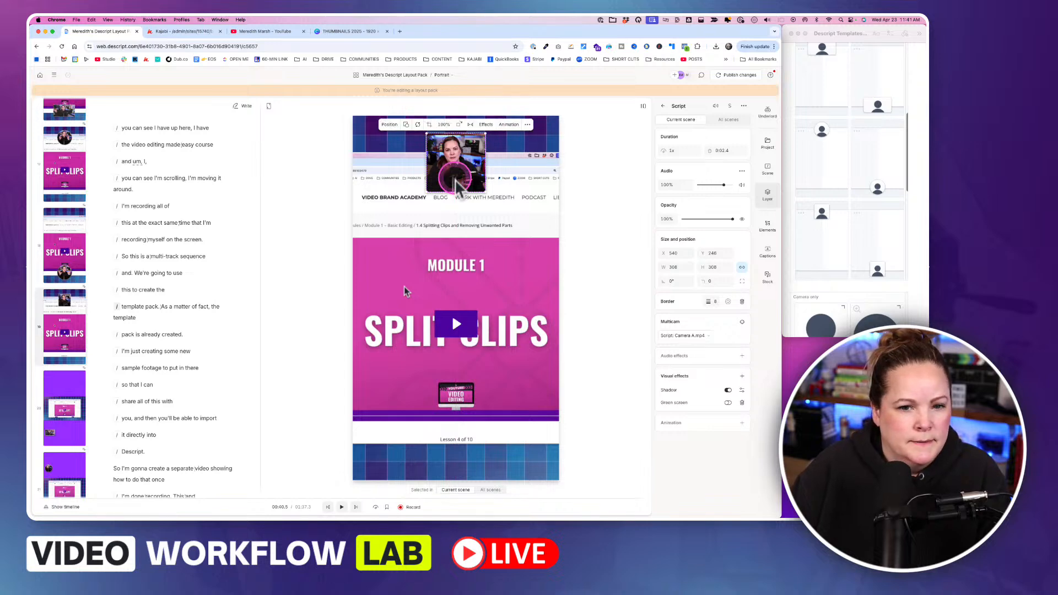
Step: Copy the nineteenth scene's layout onto the twentieth and move its square camera video to the recording's lower edge, at about Y 1681
{"action": "left_click", "coordinate": [67, 324]}
{"action": "left_click", "coordinate": [65, 417]}
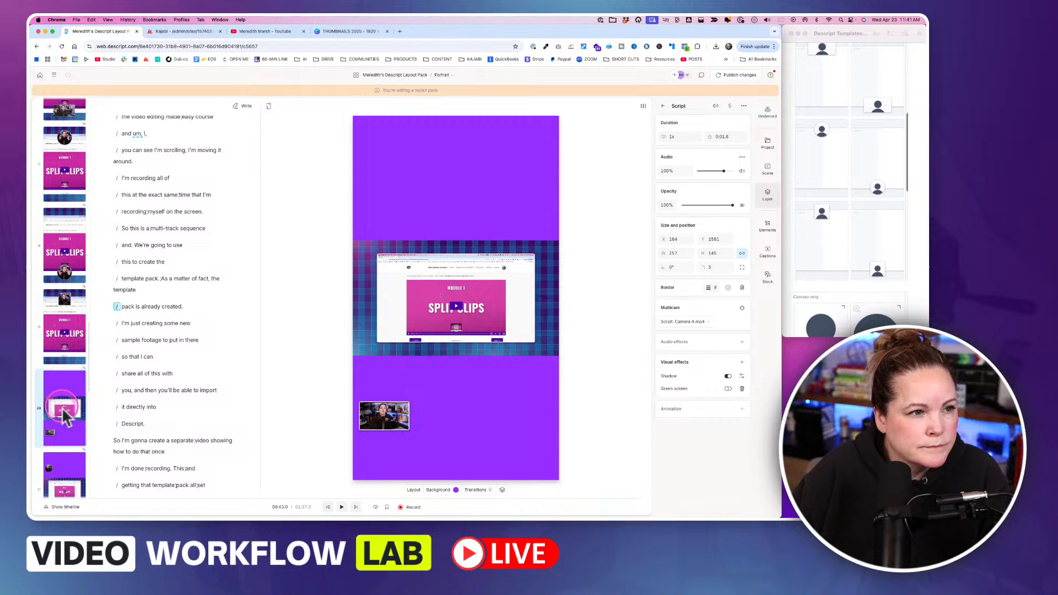
{"action": "left_click", "coordinate": [455, 168]}
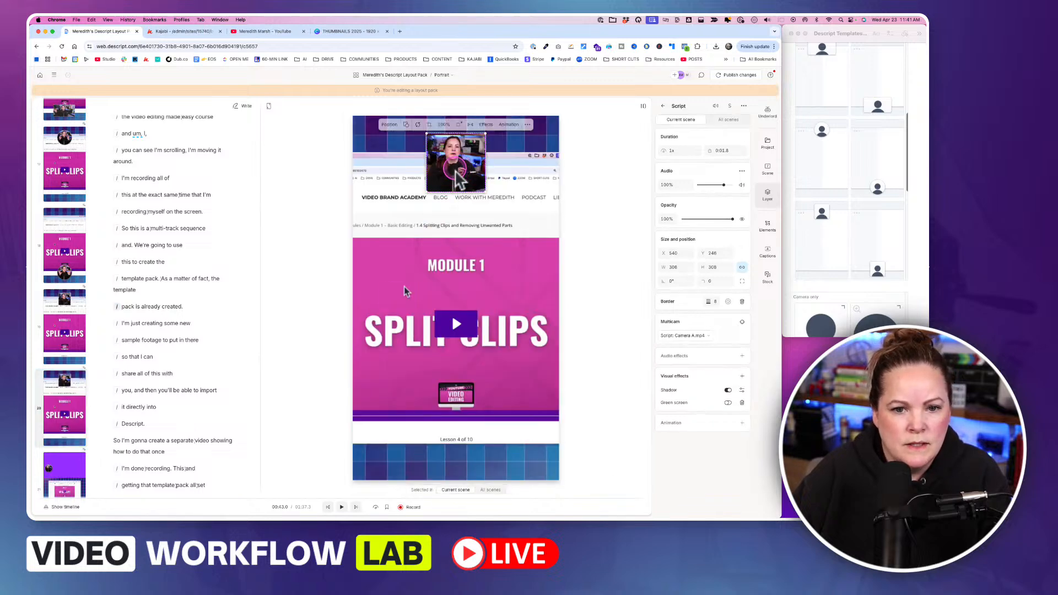
{"action": "left_click_drag", "start_coordinate": [456, 172], "coordinate": [455, 451]}
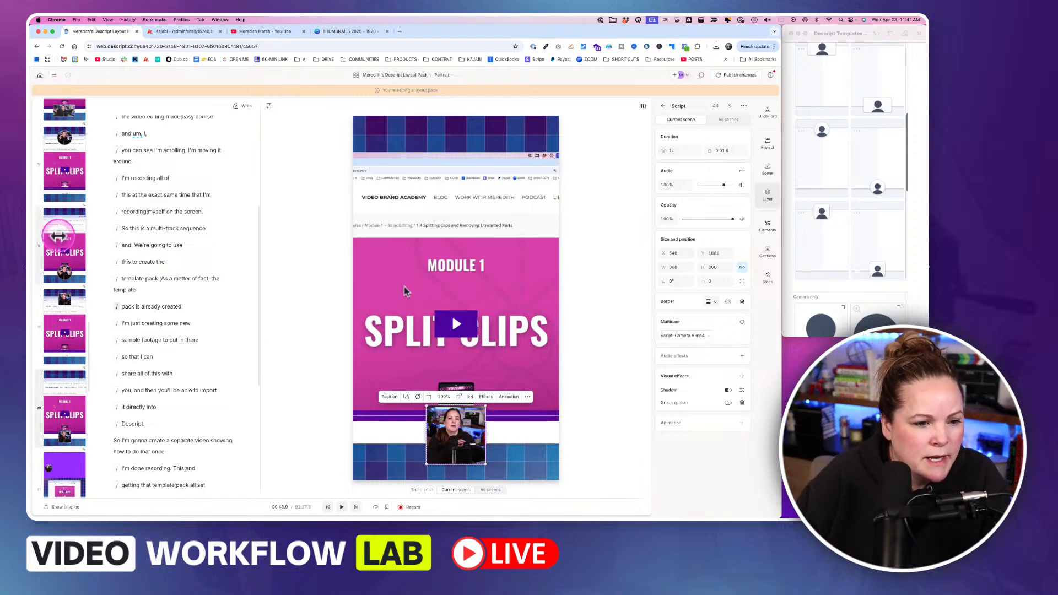
Step: Compare the finished portrait scenes with the portrait camera-only and screen-only reference layouts to check which are still missing
{"action": "scroll", "coordinate": [60, 270], "scroll_direction": "up", "scroll_amount": 10}
{"action": "scroll", "coordinate": [61, 269], "scroll_direction": "up", "scroll_amount": 10}
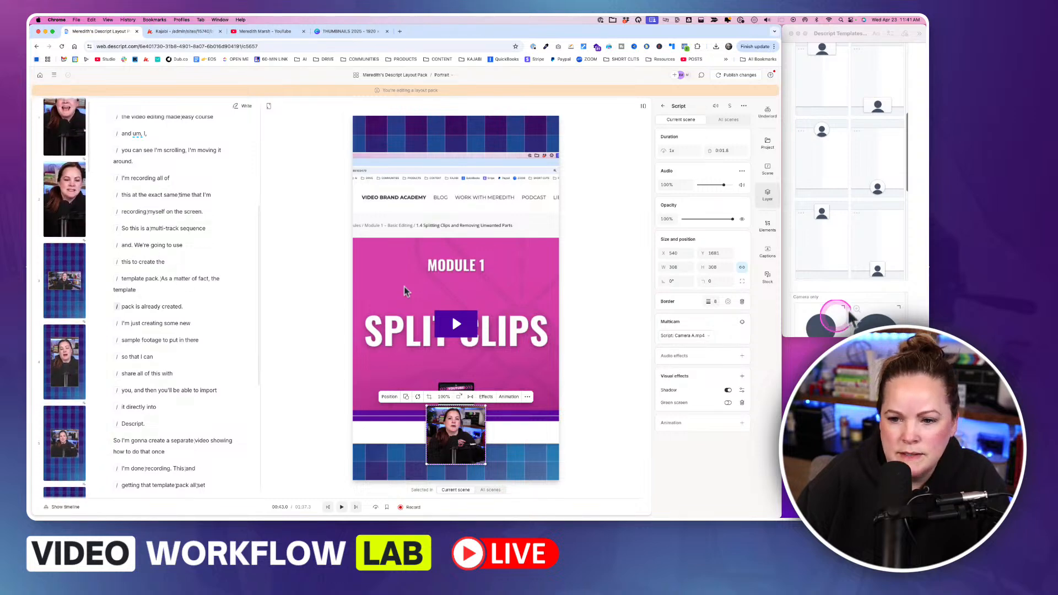
{"action": "scroll", "coordinate": [882, 264], "scroll_direction": "down", "scroll_amount": 5}
{"action": "scroll", "coordinate": [887, 272], "scroll_direction": "down", "scroll_amount": 3}
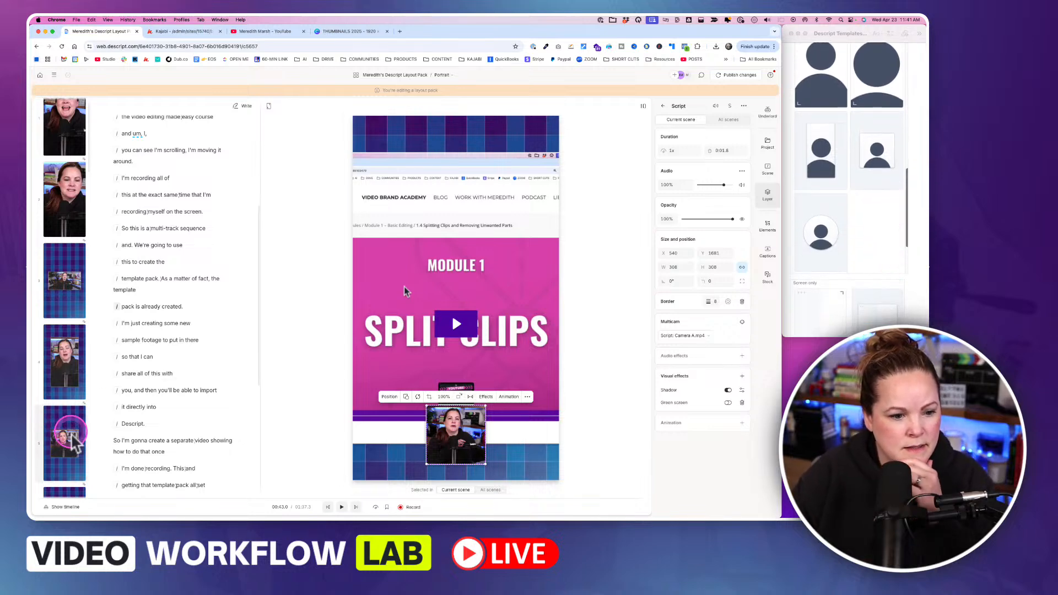
{"action": "scroll", "coordinate": [64, 430], "scroll_direction": "down", "scroll_amount": 5}
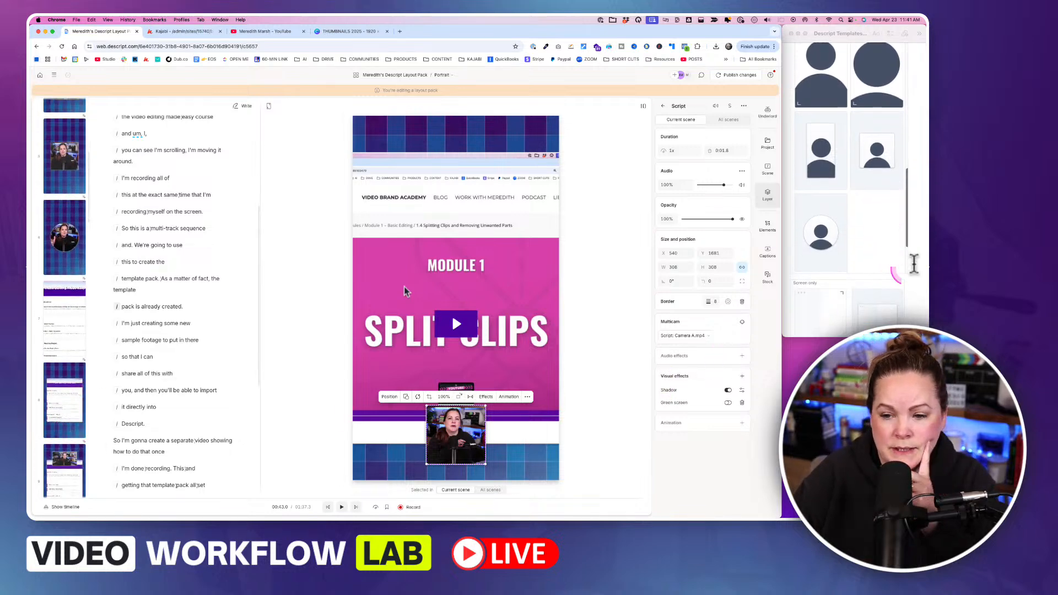
{"action": "scroll", "coordinate": [860, 243], "scroll_direction": "down", "scroll_amount": 3}
{"action": "scroll", "coordinate": [860, 242], "scroll_direction": "down", "scroll_amount": 2}
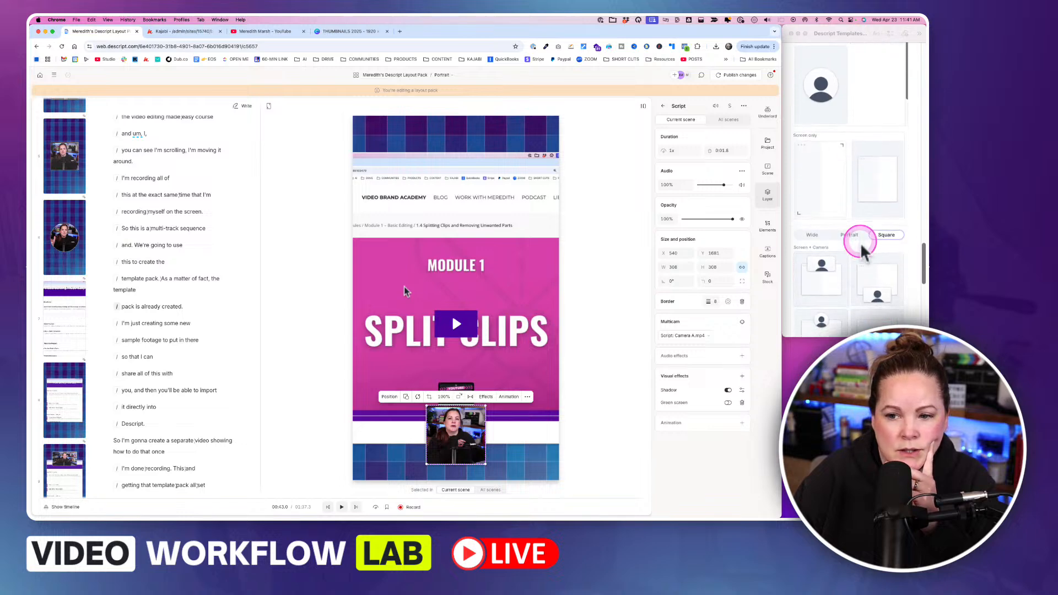
{"action": "scroll", "coordinate": [60, 458], "scroll_direction": "down", "scroll_amount": 10}
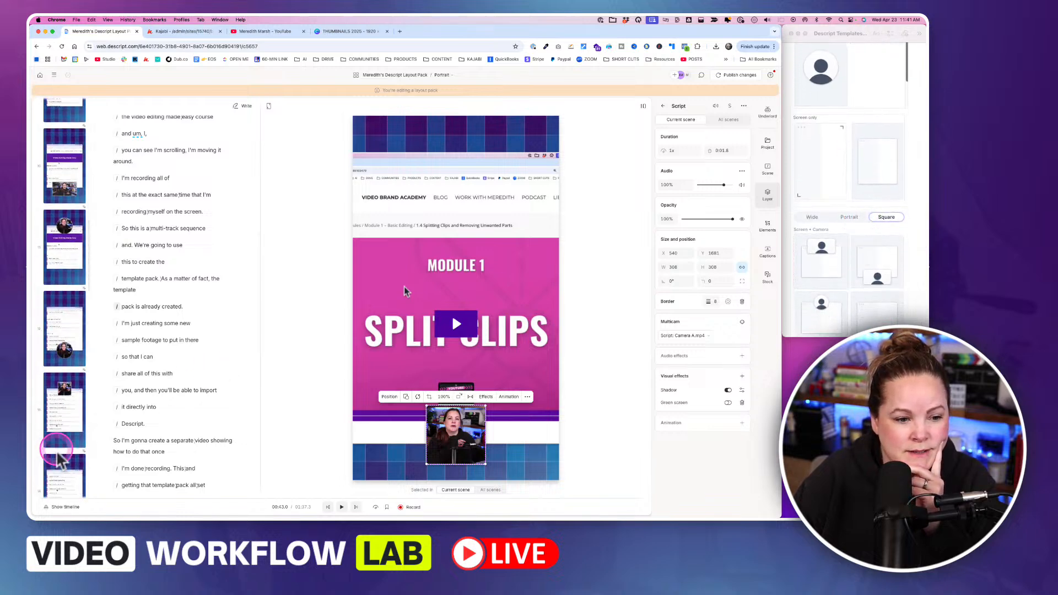
{"action": "scroll", "coordinate": [61, 461], "scroll_direction": "down", "scroll_amount": 1}
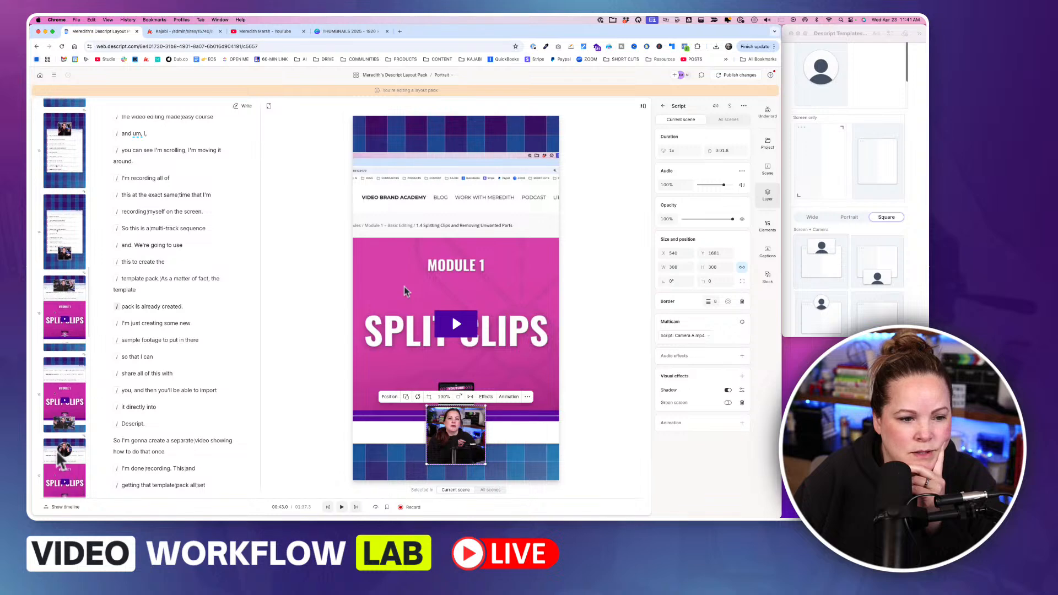
{"action": "scroll", "coordinate": [61, 460], "scroll_direction": "down", "scroll_amount": 8}
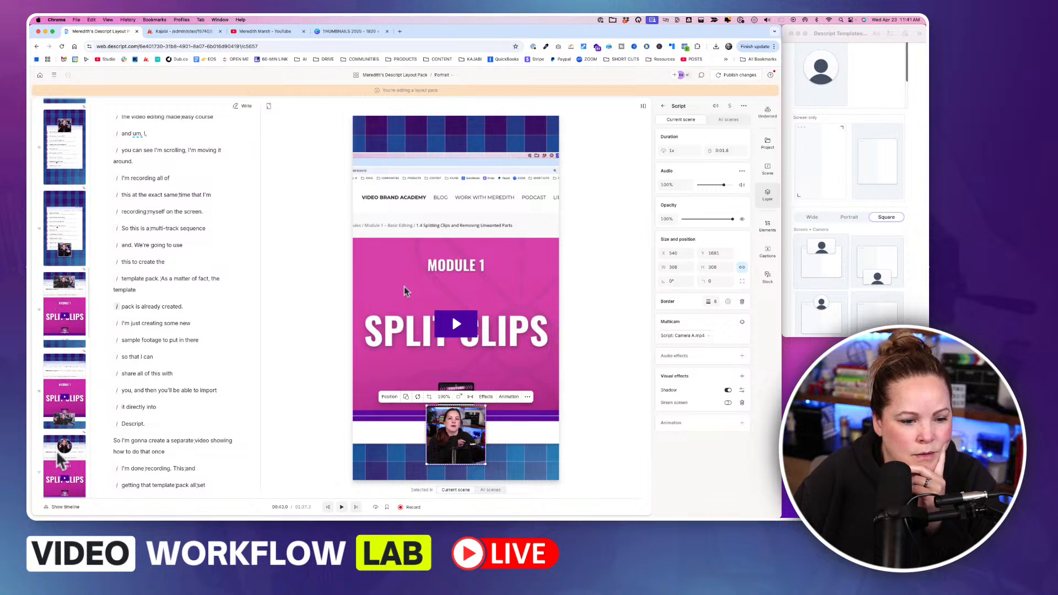
{"action": "scroll", "coordinate": [62, 461], "scroll_direction": "down", "scroll_amount": 5}
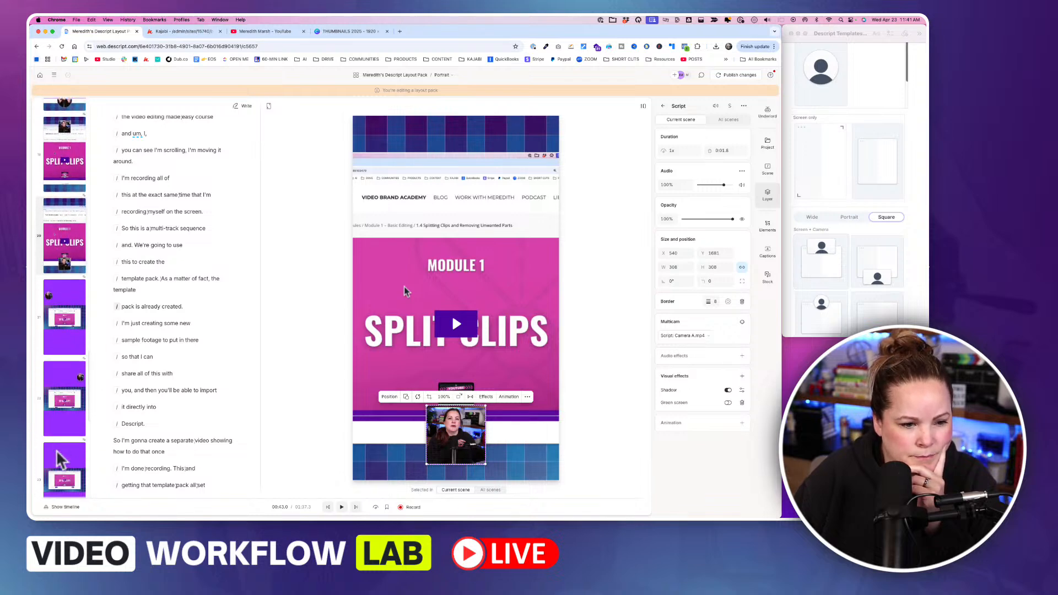
Step: Review the square references and the Riverside-ish picture-in-picture, split-screen and grid layouts for ideas for the remaining scenes
{"action": "left_click", "coordinate": [54, 352]}
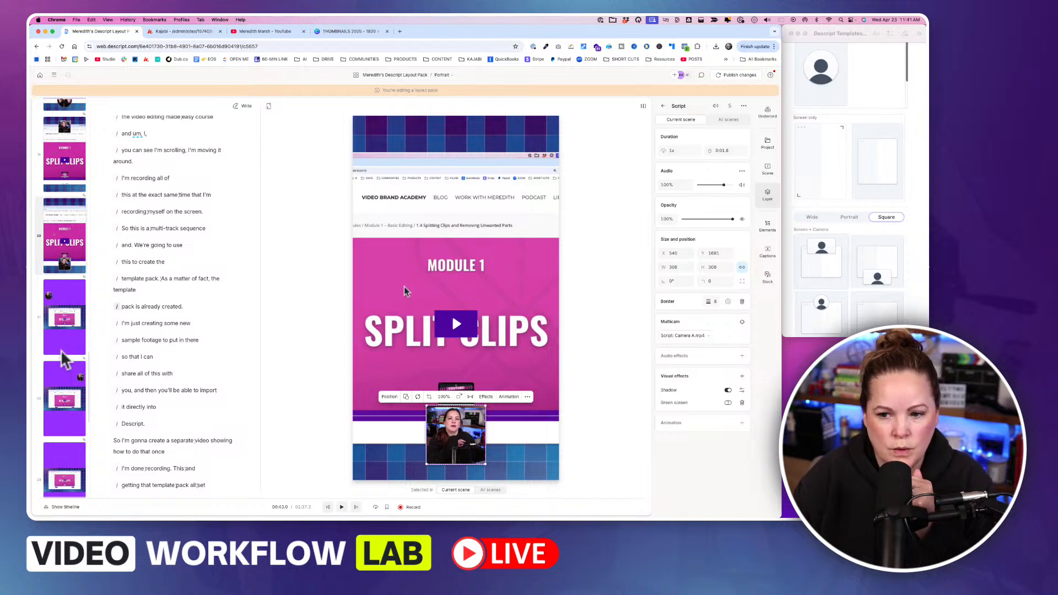
{"action": "scroll", "coordinate": [835, 269], "scroll_direction": "down", "scroll_amount": 2}
{"action": "scroll", "coordinate": [835, 269], "scroll_direction": "down", "scroll_amount": 10}
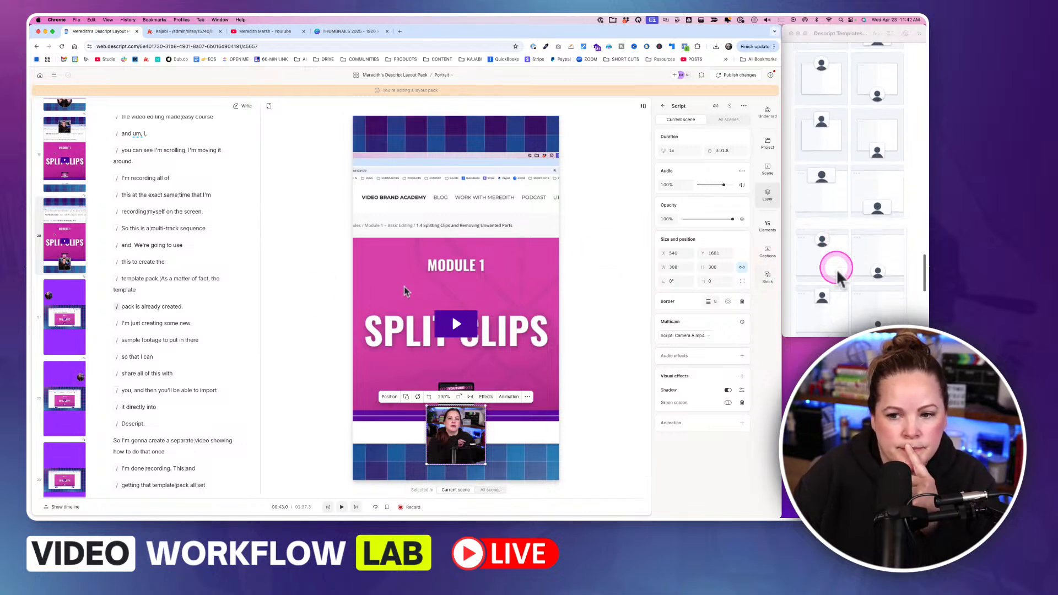
{"action": "scroll", "coordinate": [835, 269], "scroll_direction": "down", "scroll_amount": 5}
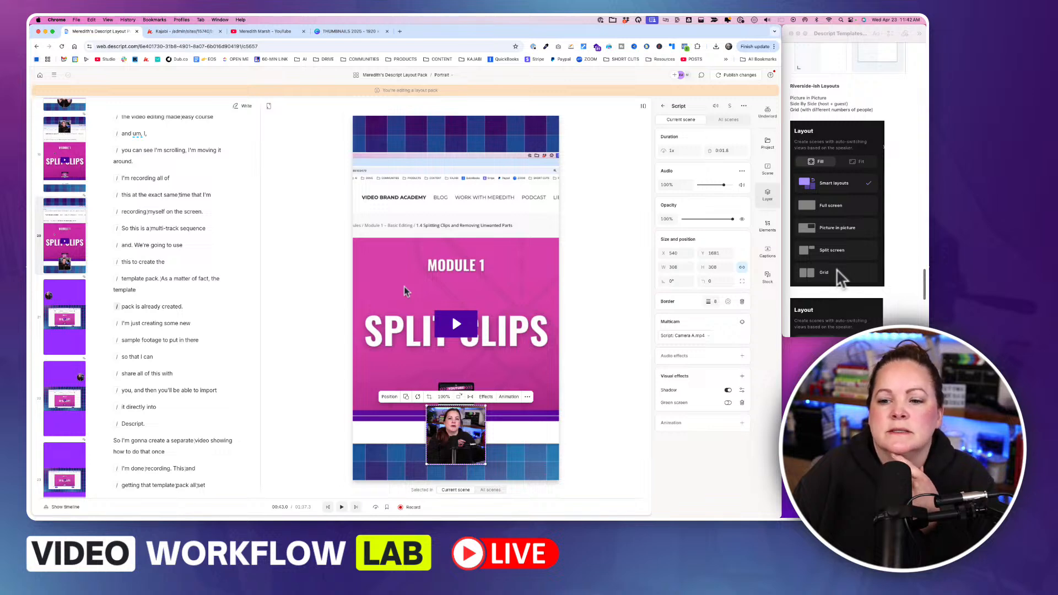
{"action": "scroll", "coordinate": [841, 278], "scroll_direction": "down", "scroll_amount": 1}
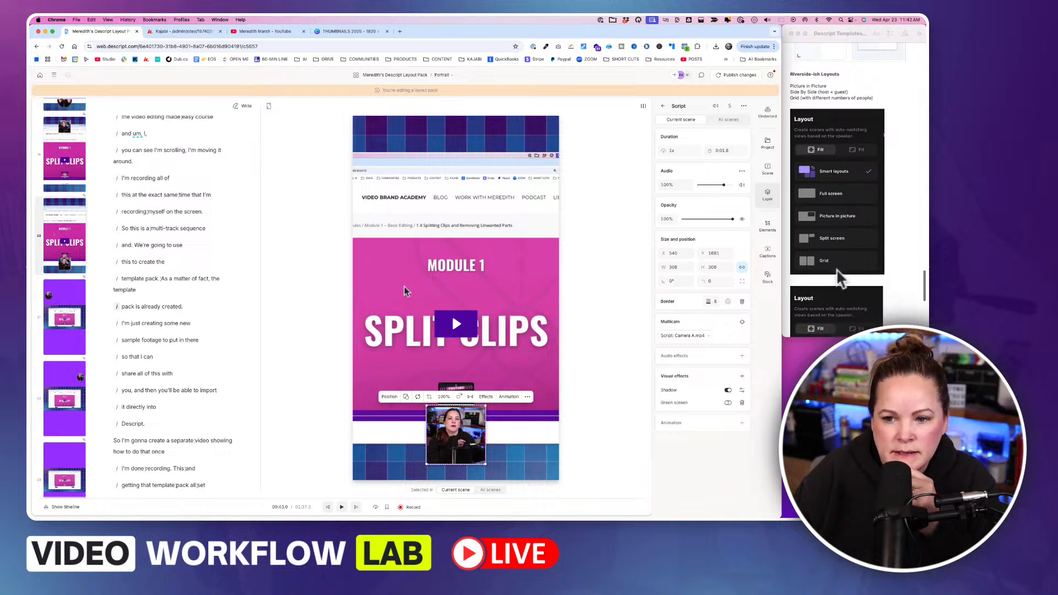
{"action": "scroll", "coordinate": [841, 278], "scroll_direction": "down", "scroll_amount": 6}
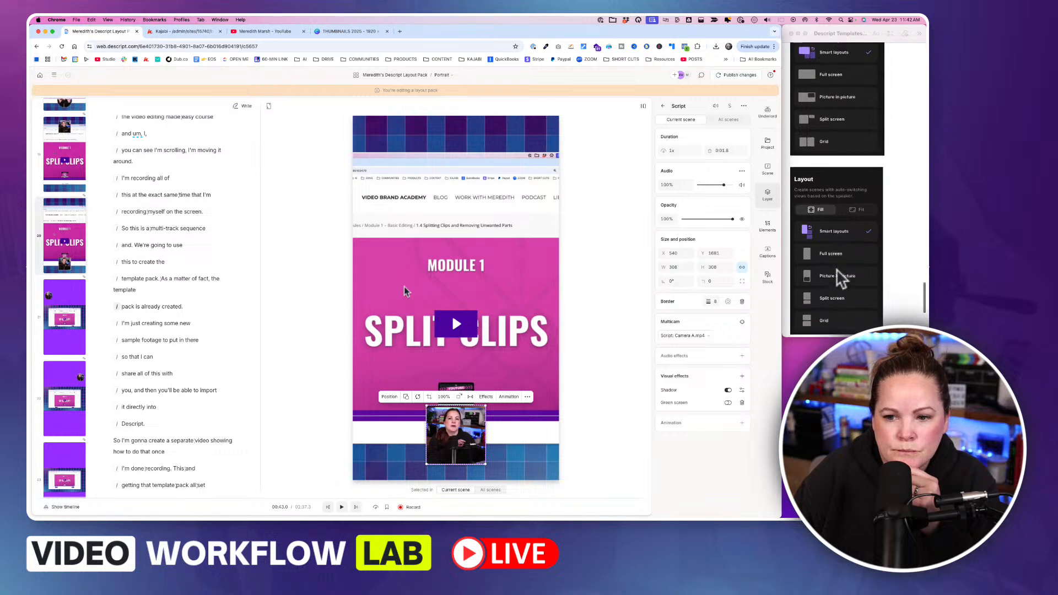
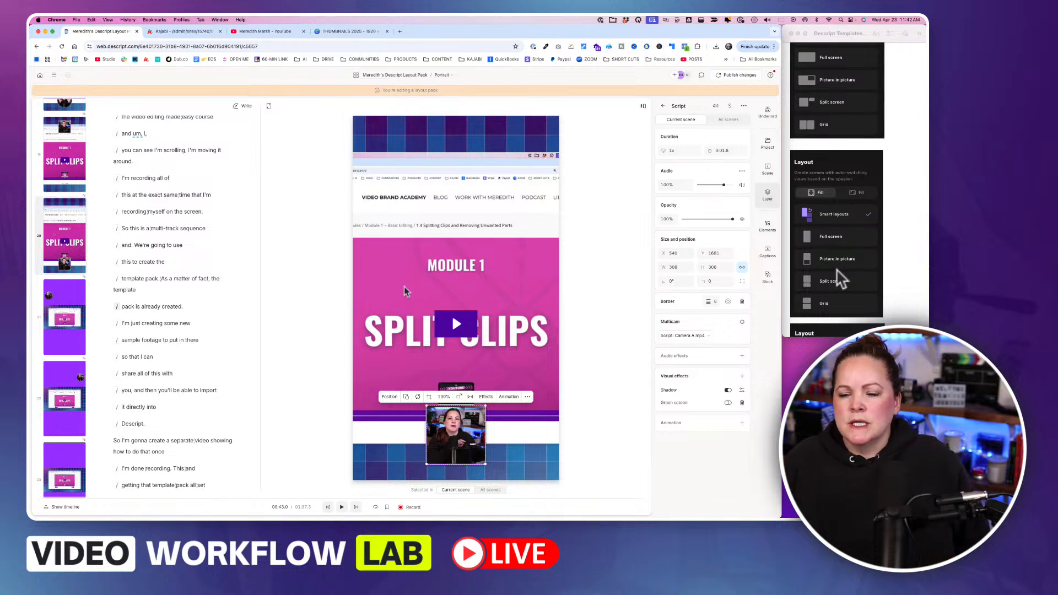
{"action": "scroll", "coordinate": [841, 279], "scroll_direction": "down", "scroll_amount": 5}
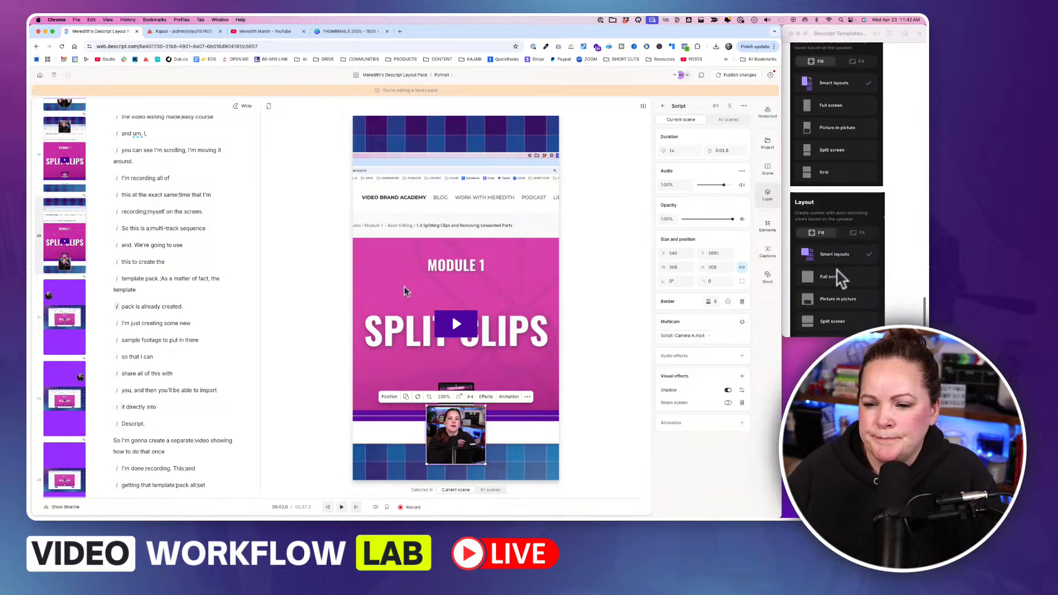
{"action": "scroll", "coordinate": [840, 279], "scroll_direction": "down", "scroll_amount": 6}
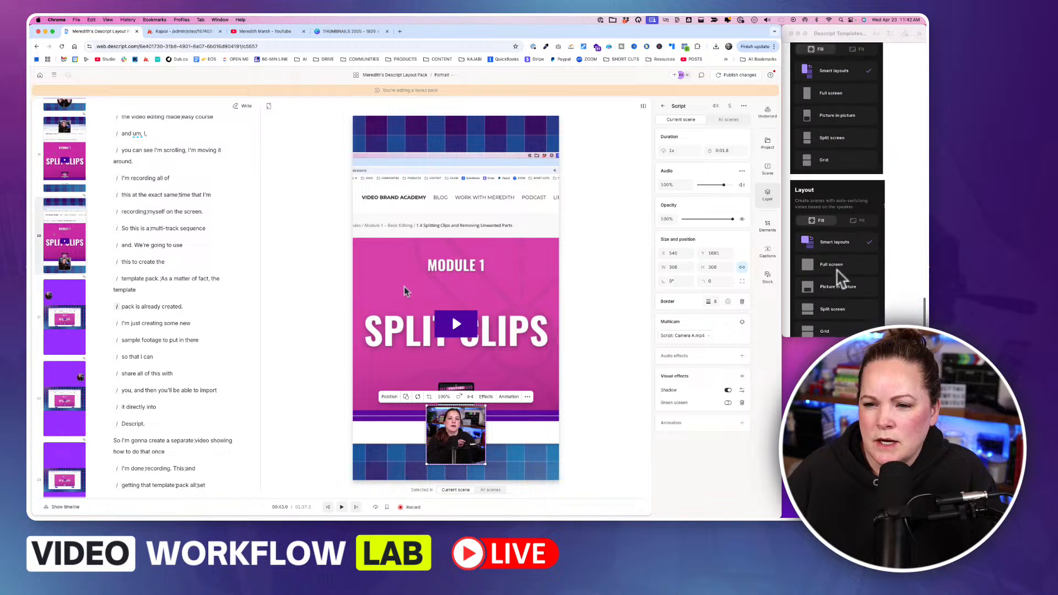
{"action": "scroll", "coordinate": [841, 279], "scroll_direction": "up", "scroll_amount": 1}
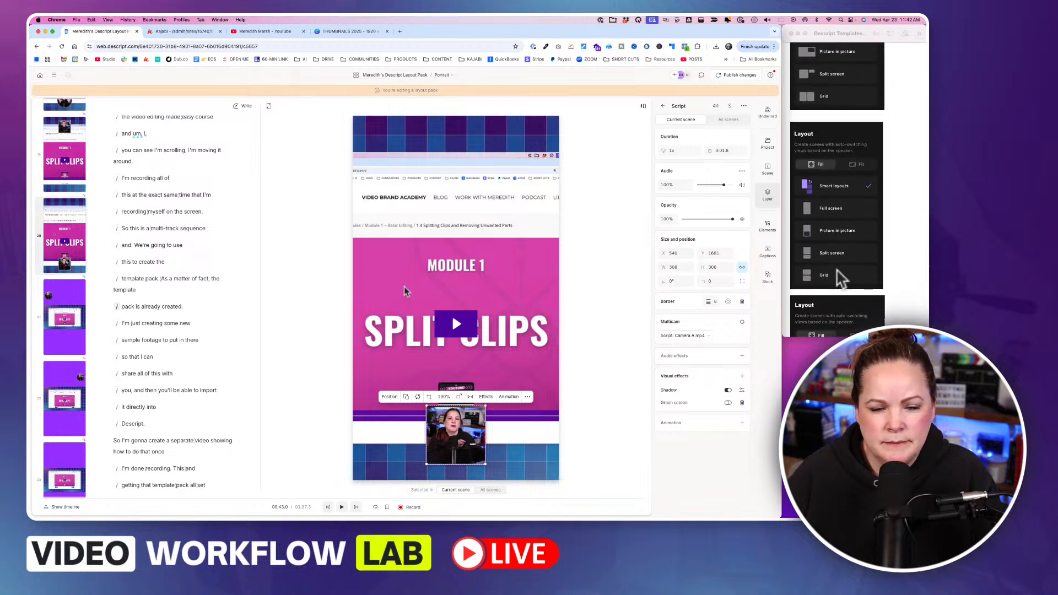
Step: Copy the twentieth scene's layout, with the square camera video at the recording's lower edge, onto the twenty-first scene
{"action": "left_click", "coordinate": [330, 325]}
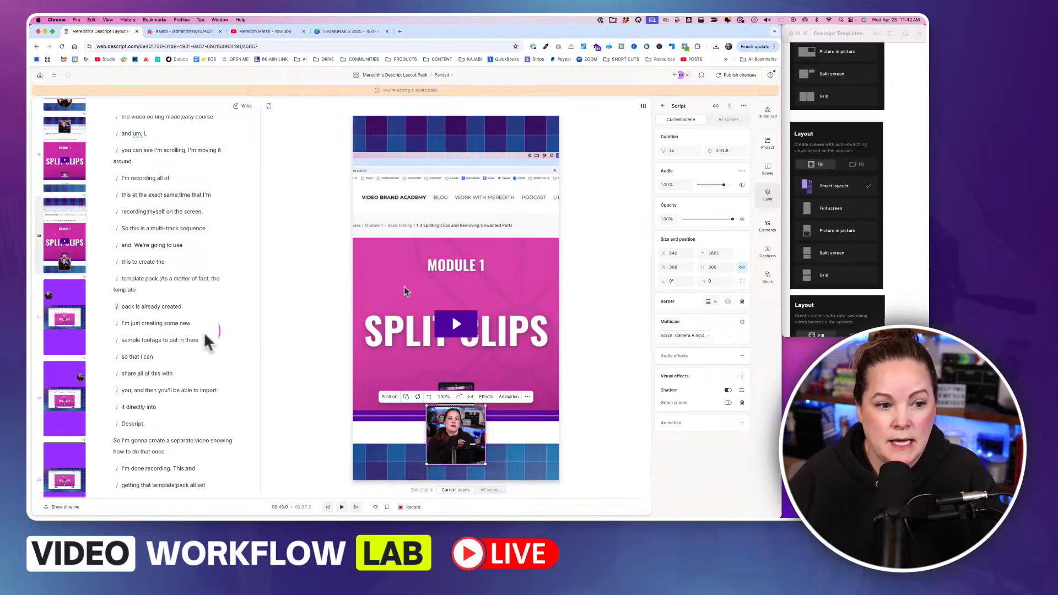
{"action": "left_click", "coordinate": [61, 343]}
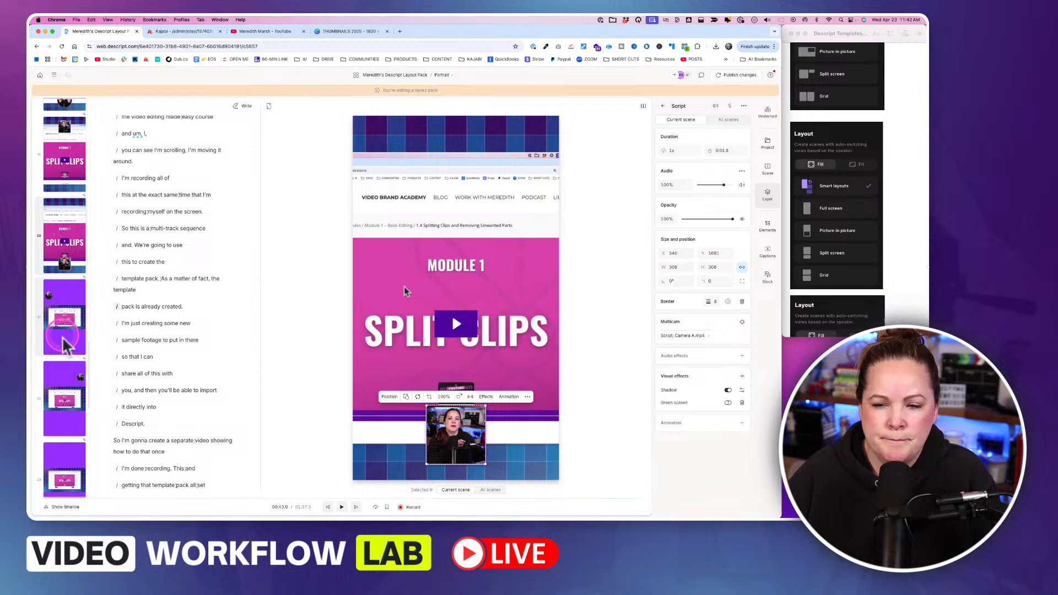
{"action": "left_click", "coordinate": [72, 257]}
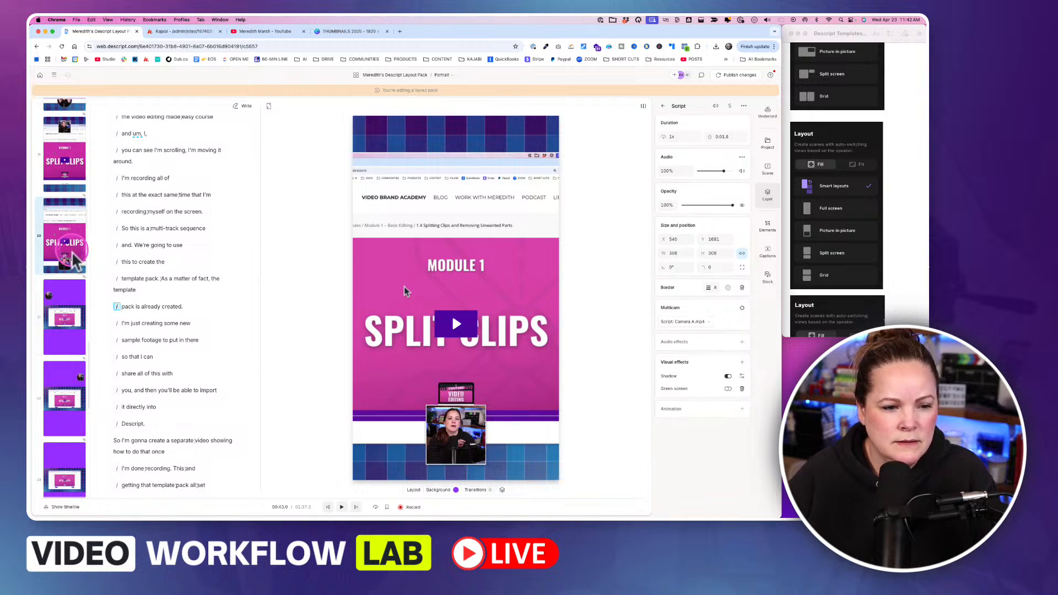
{"action": "left_click", "coordinate": [63, 341]}
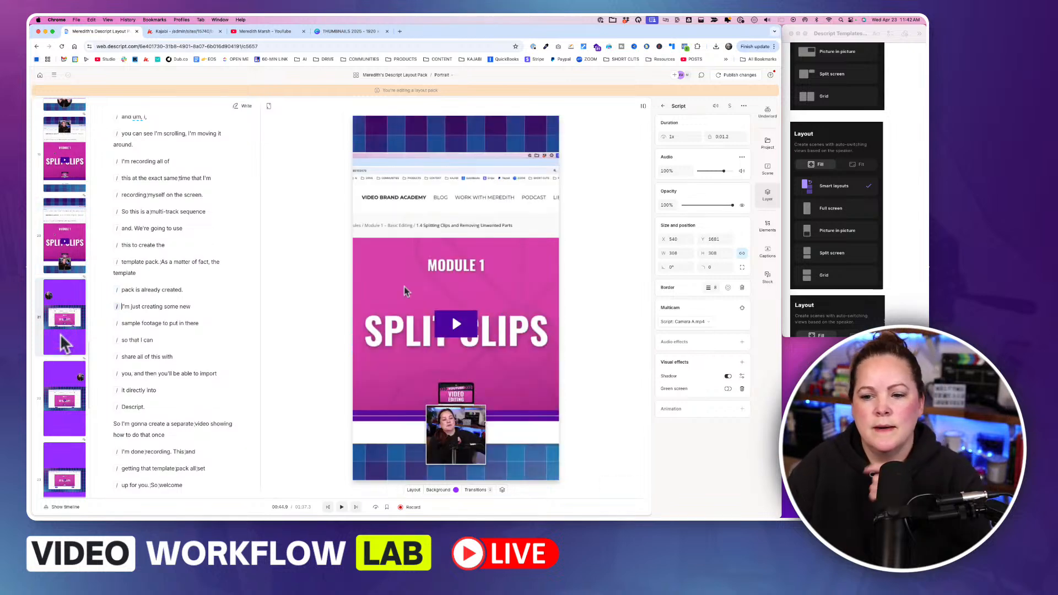
Step: Shrink the twenty-first scene's screen recording to about 944 × 1308 and move it up, centred at about Y 715
{"action": "left_click", "coordinate": [377, 325]}
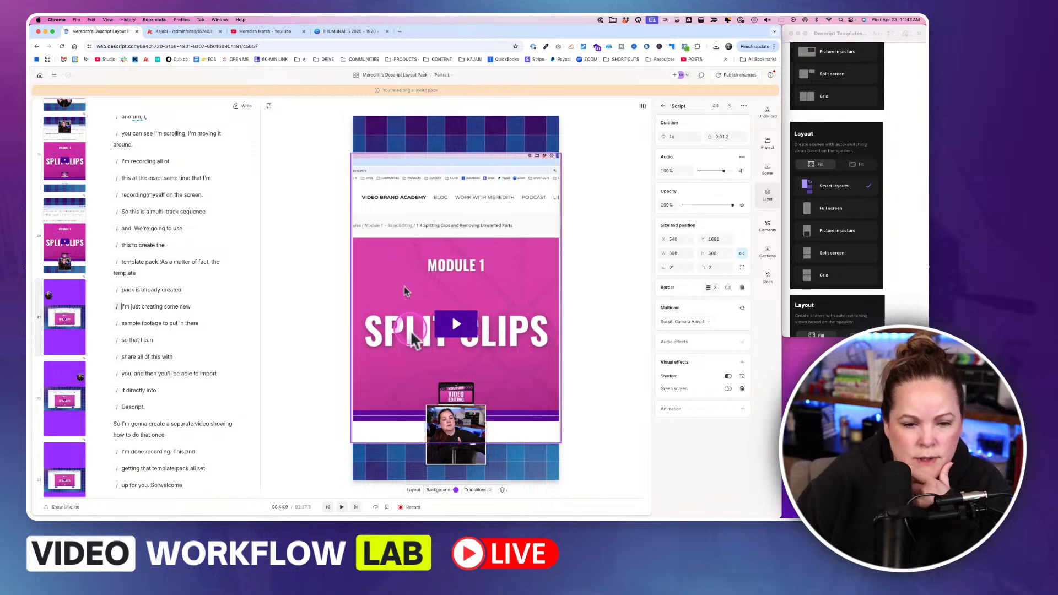
{"action": "left_click", "coordinate": [350, 439]}
{"action": "left_click", "coordinate": [368, 429]}
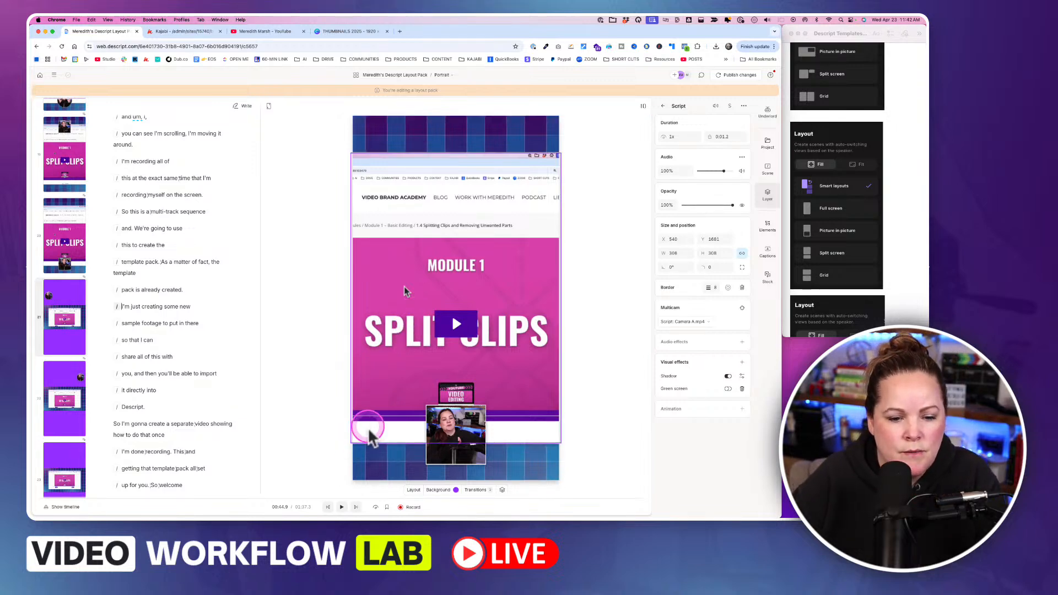
{"action": "left_click", "coordinate": [368, 430]}
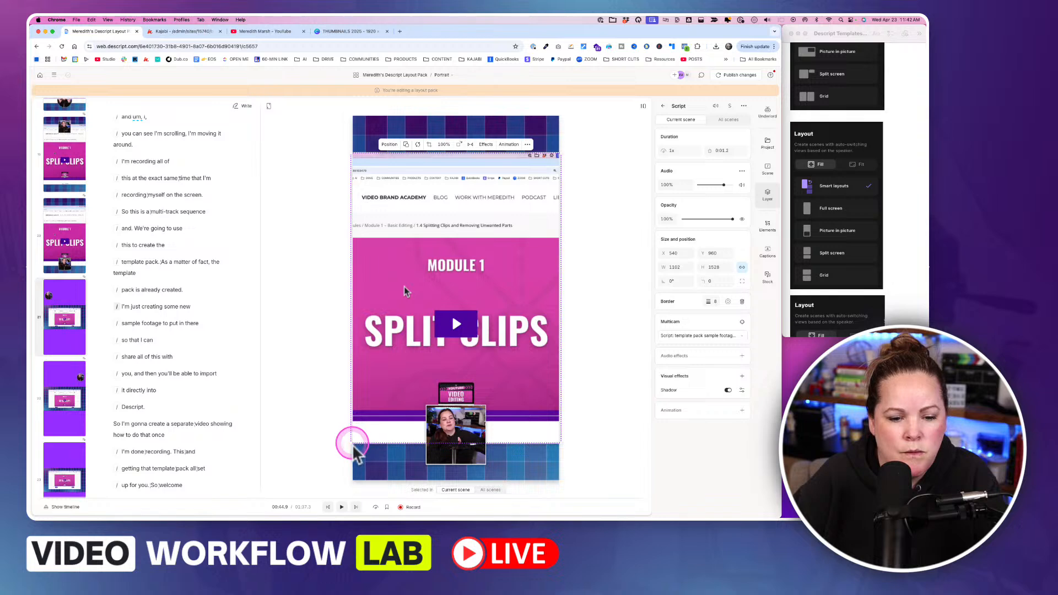
{"action": "left_click_drag", "start_coordinate": [352, 443], "coordinate": [373, 426]}
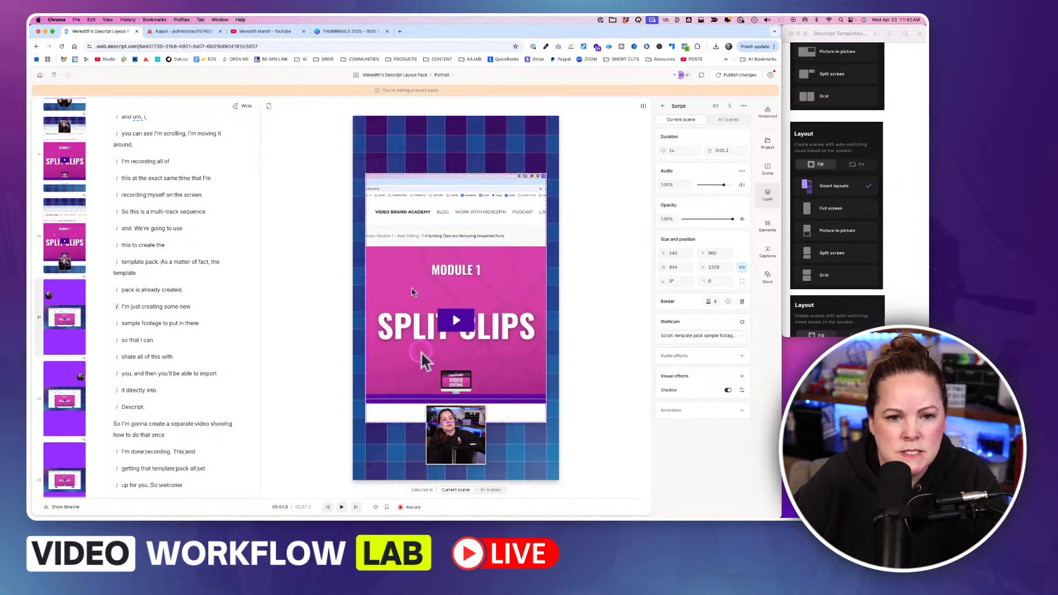
{"action": "left_click_drag", "start_coordinate": [421, 351], "coordinate": [421, 306]}
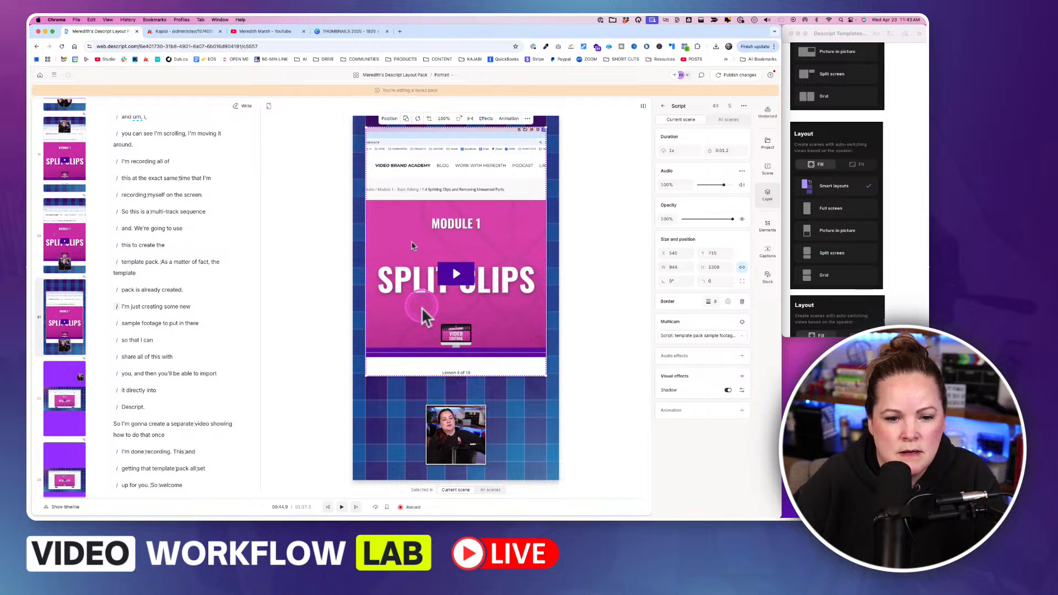
Step: Open the shape options for the twenty-first scene's square camera video
{"action": "left_click", "coordinate": [450, 447]}
{"action": "left_click", "coordinate": [450, 448]}
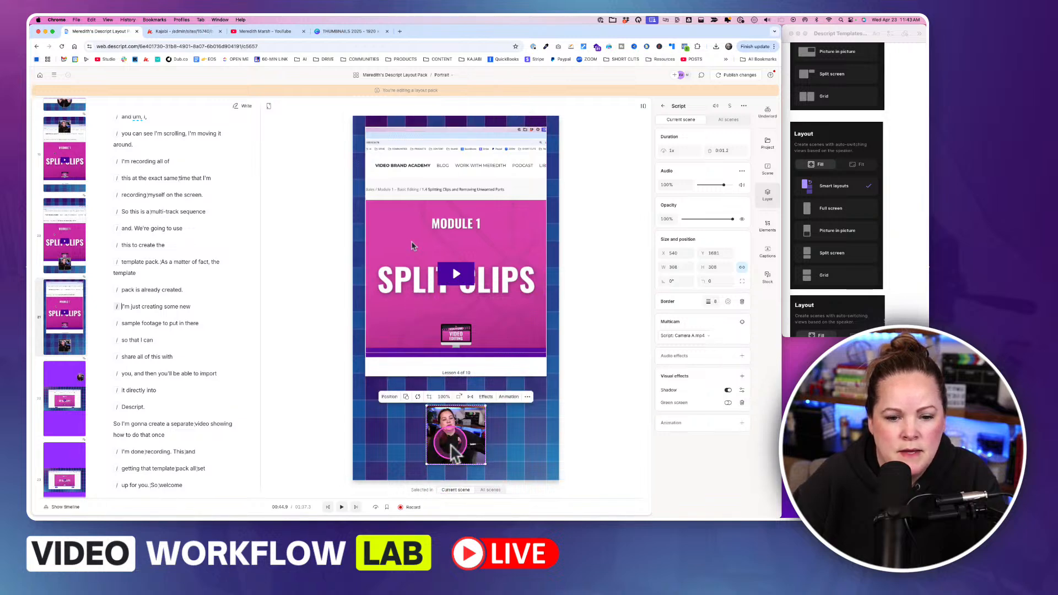
{"action": "left_click", "coordinate": [406, 398]}
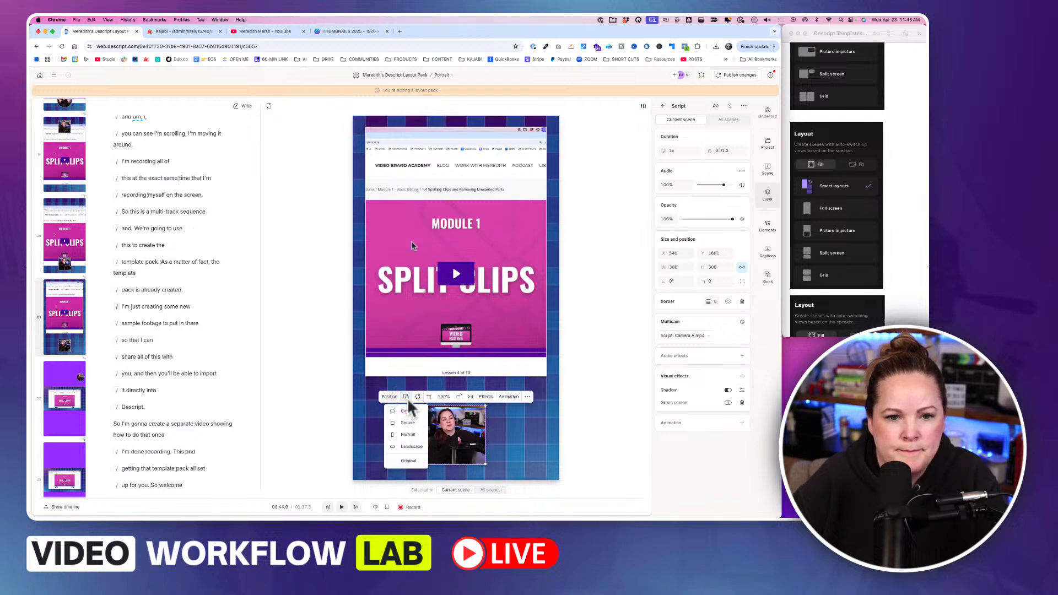
Step: Set the corner radius of the screen recording layer in the current scene to 5
{"action": "left_click", "coordinate": [507, 300]}
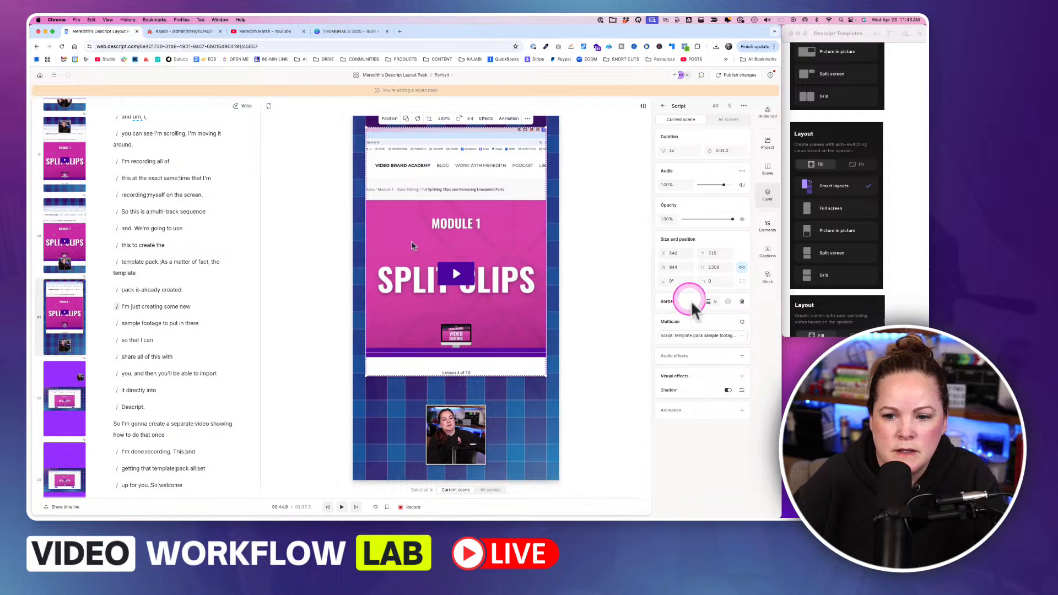
{"action": "left_click", "coordinate": [709, 281]}
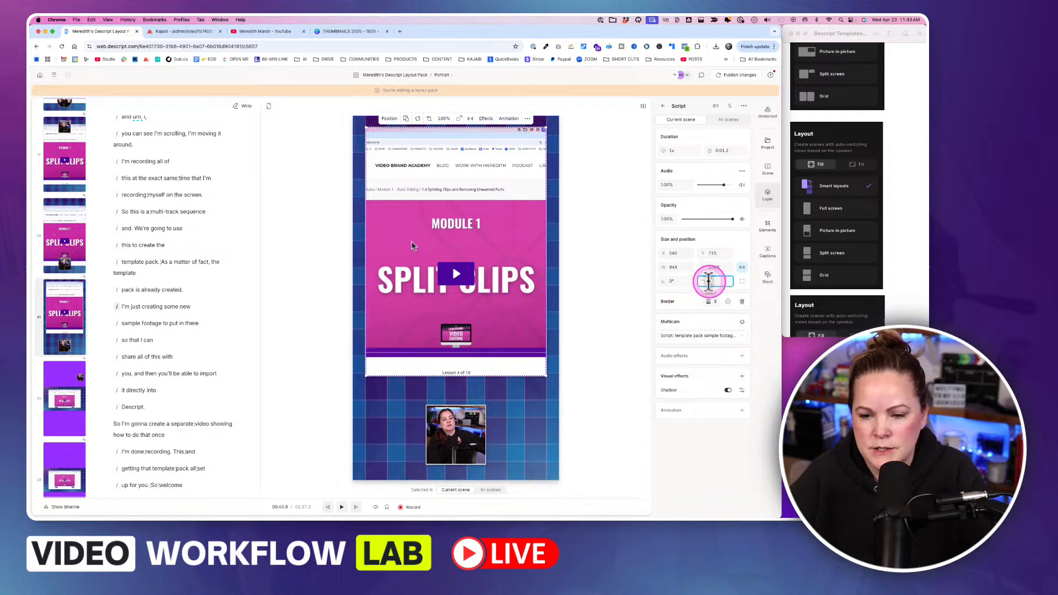
{"action": "type", "text": "5"}
{"action": "key", "text": "Tab"}
{"action": "left_click", "coordinate": [704, 452]}
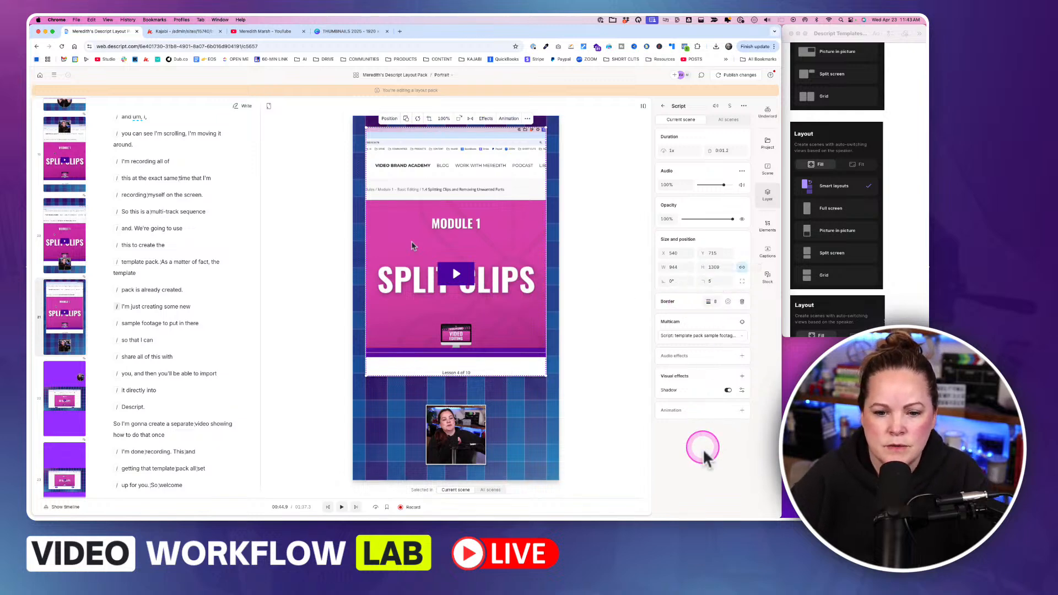
Step: Change the camera clip to the Landscape shape and enlarge it to about 944 by 531, matching the screen recording's width
{"action": "left_click", "coordinate": [479, 401]}
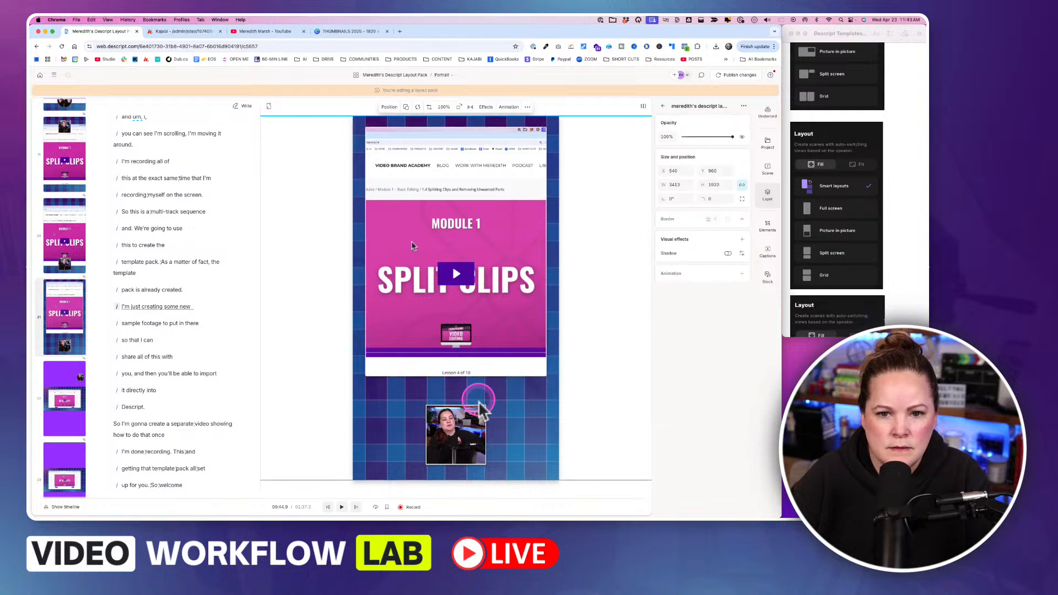
{"action": "left_click", "coordinate": [482, 411]}
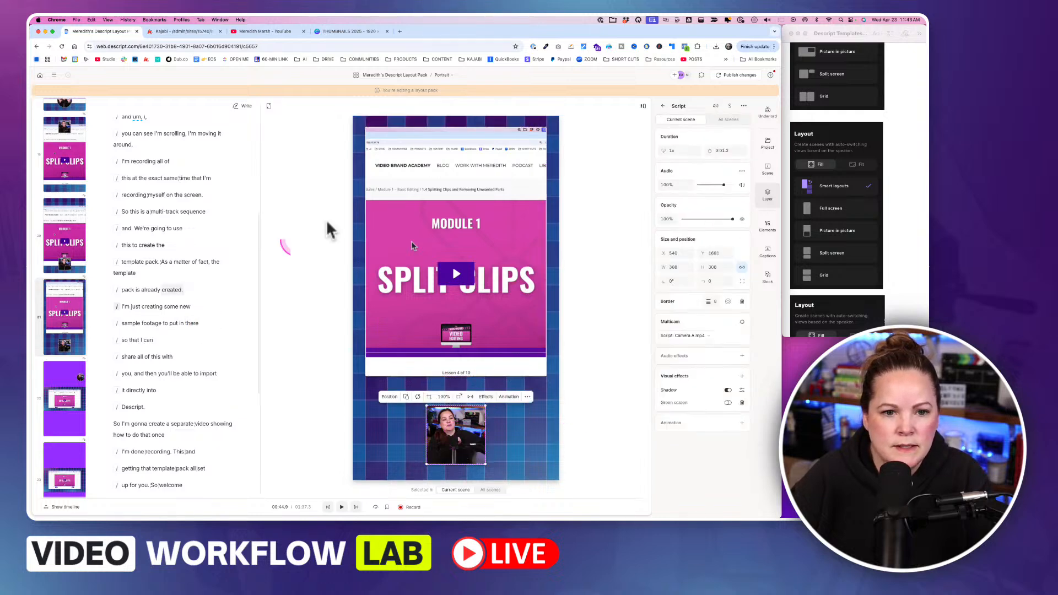
{"action": "left_click", "coordinate": [406, 396]}
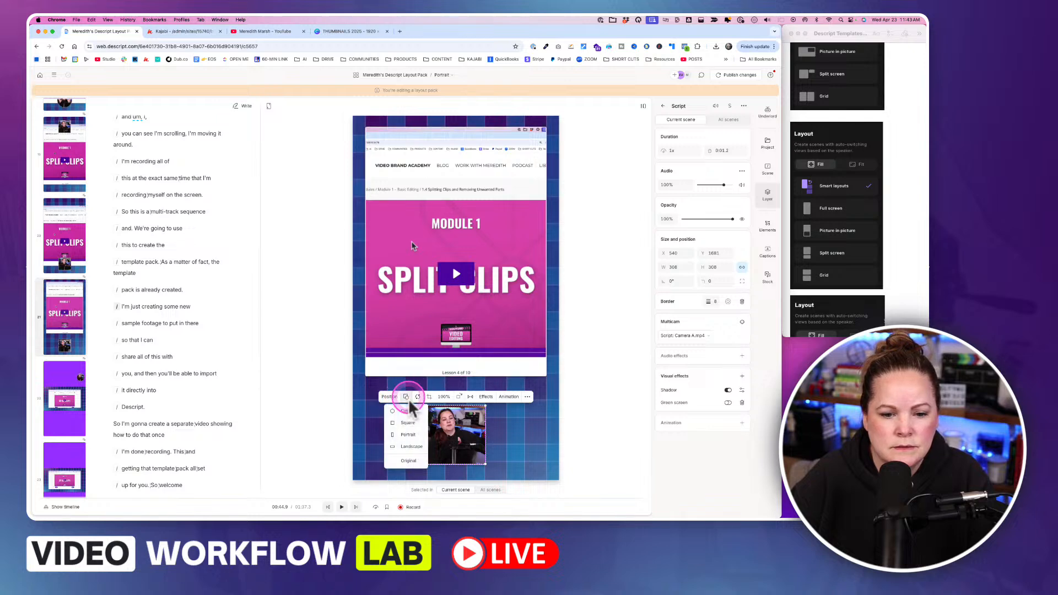
{"action": "left_click", "coordinate": [412, 446]}
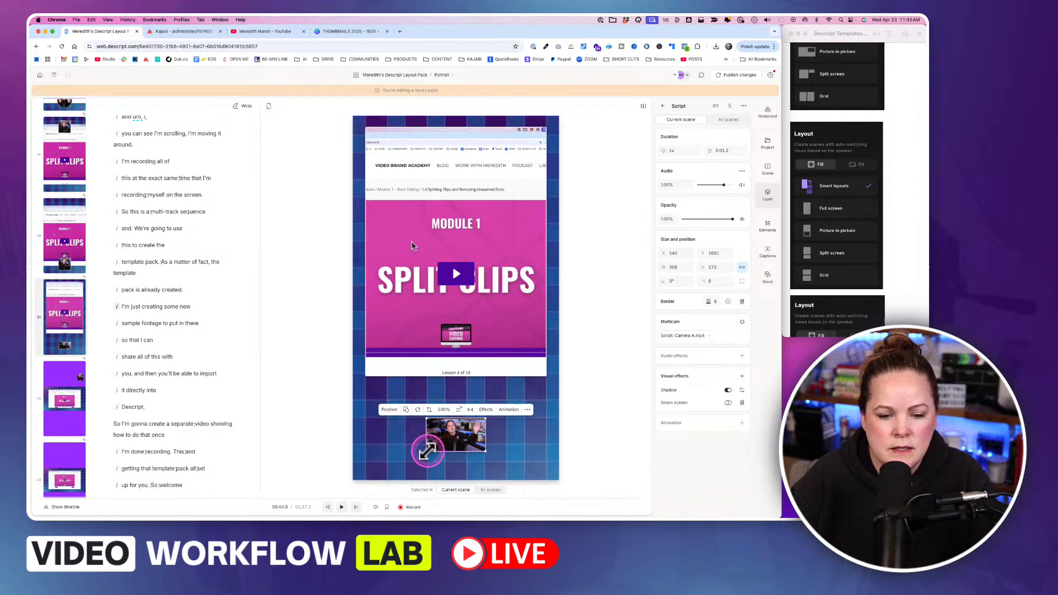
{"action": "left_click_drag", "start_coordinate": [426, 452], "coordinate": [362, 472]}
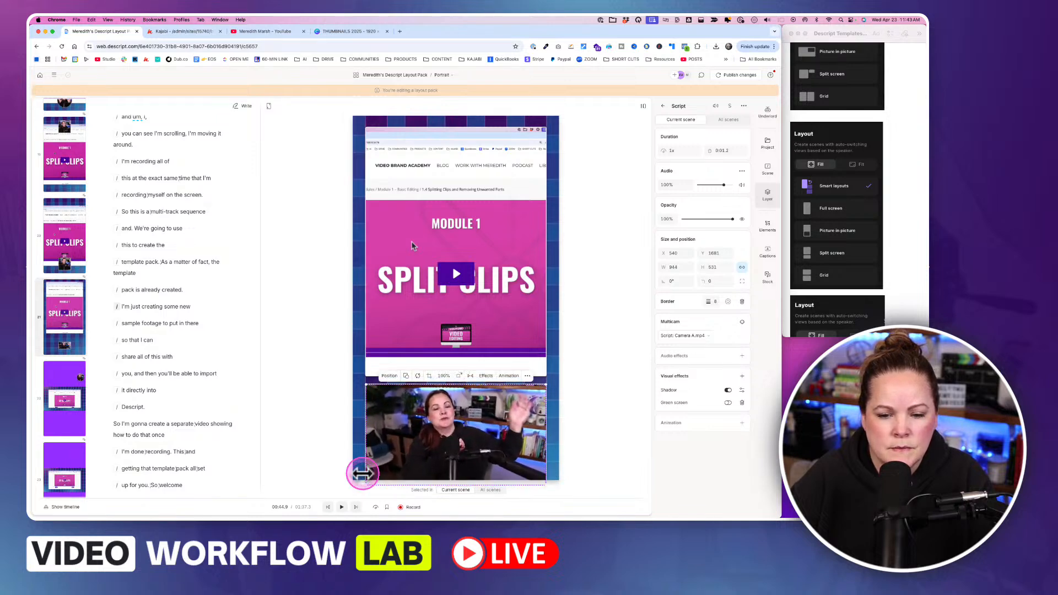
Step: Set the camera clip's corner radius to 5
{"action": "left_click", "coordinate": [589, 427]}
{"action": "left_click", "coordinate": [453, 441]}
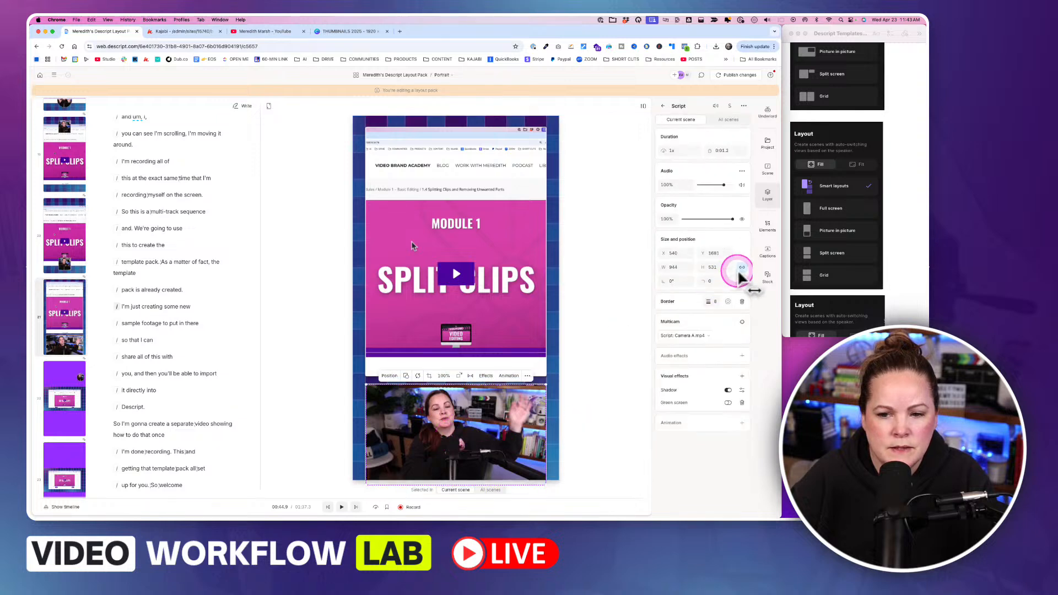
{"action": "left_click", "coordinate": [715, 281]}
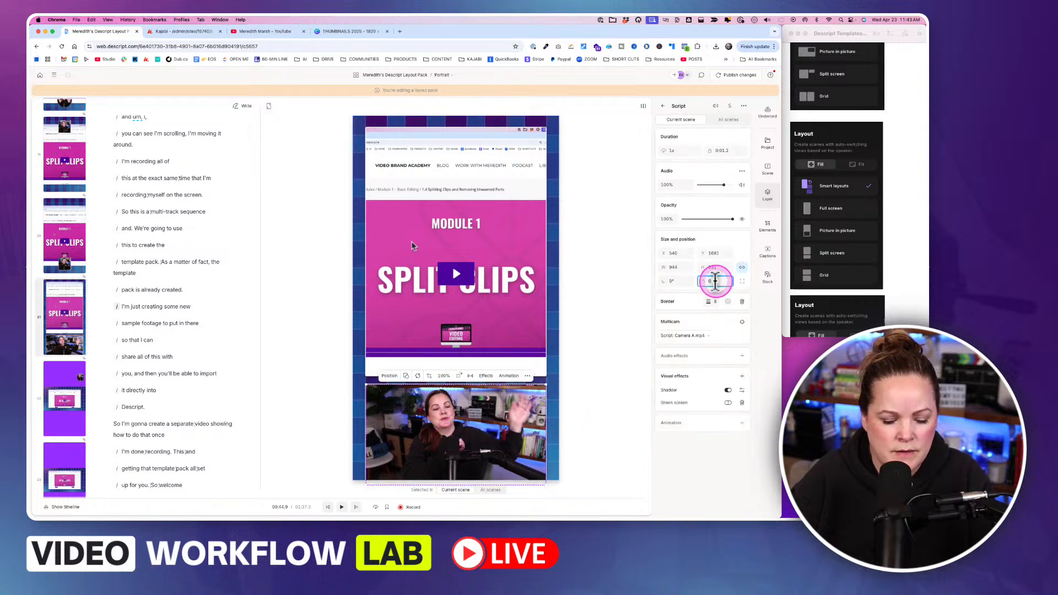
{"action": "type", "text": "8"}
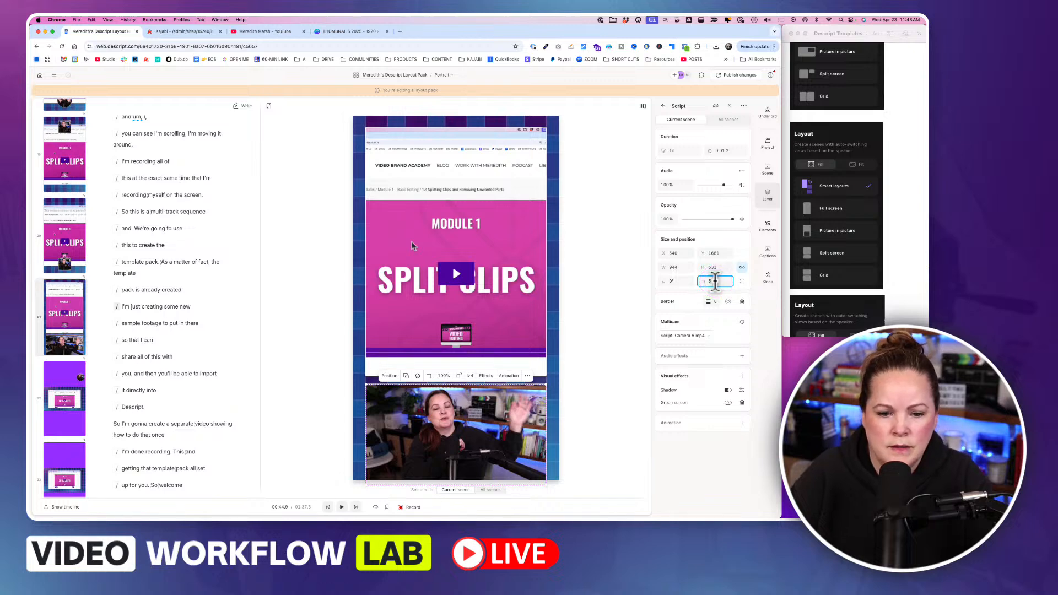
{"action": "left_click", "coordinate": [574, 377]}
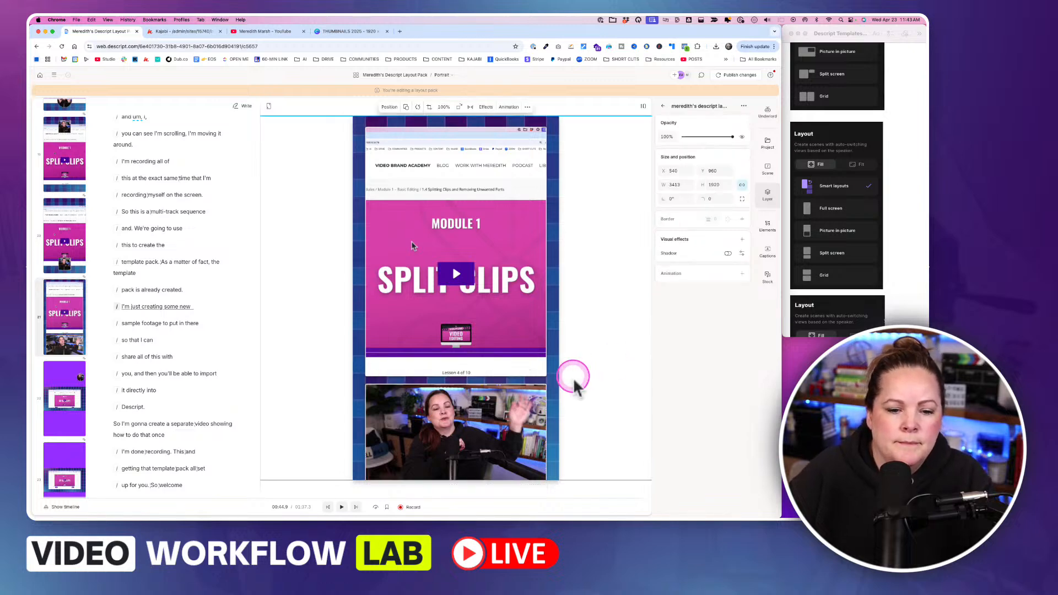
{"action": "left_click", "coordinate": [292, 370]}
Step: Shrink the screen recording's height from its lower edge to about 1200 and move the camera clip up to about Y 1552
{"action": "left_click", "coordinate": [68, 262]}
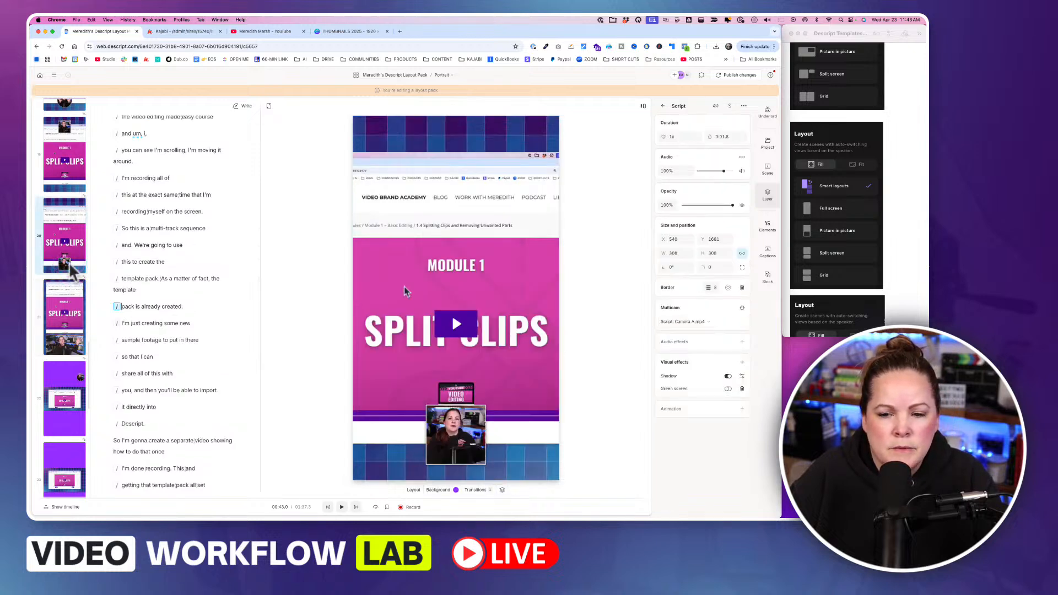
{"action": "left_click", "coordinate": [68, 344]}
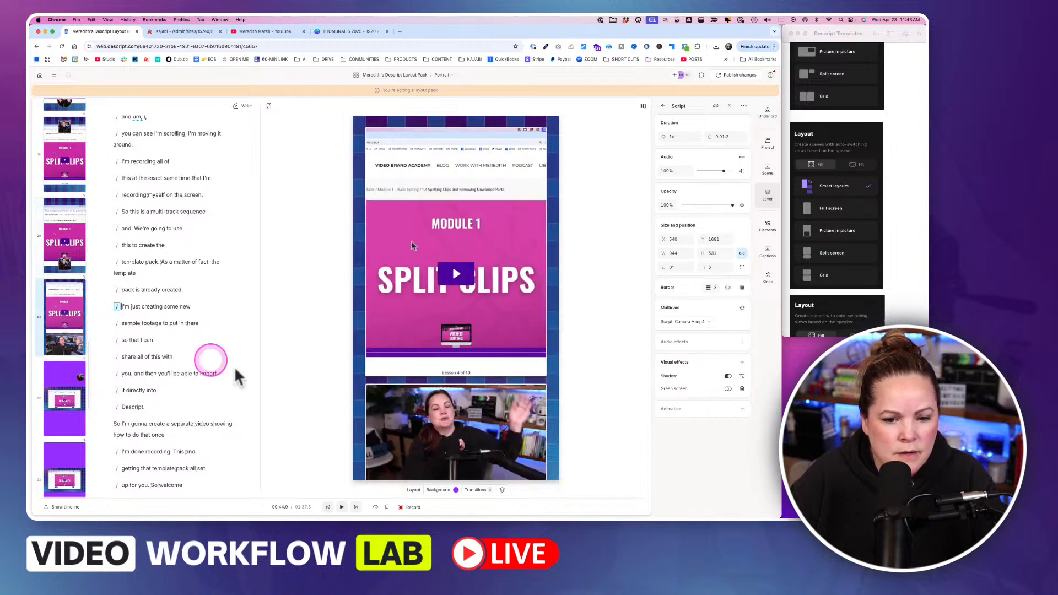
{"action": "left_click", "coordinate": [415, 314]}
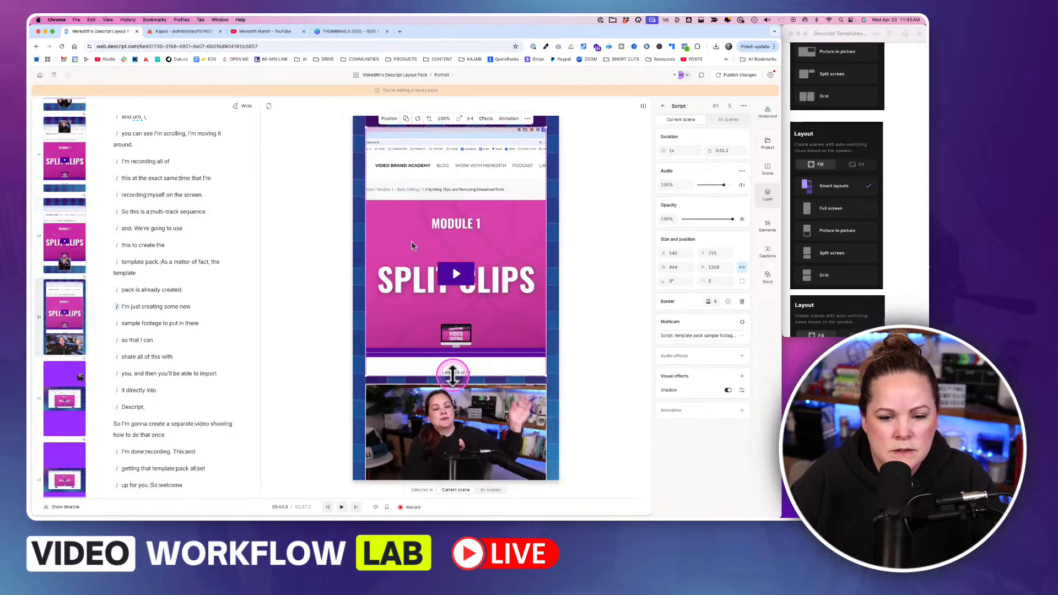
{"action": "left_click_drag", "start_coordinate": [452, 373], "coordinate": [452, 354]}
{"action": "left_click_drag", "start_coordinate": [449, 433], "coordinate": [448, 410]}
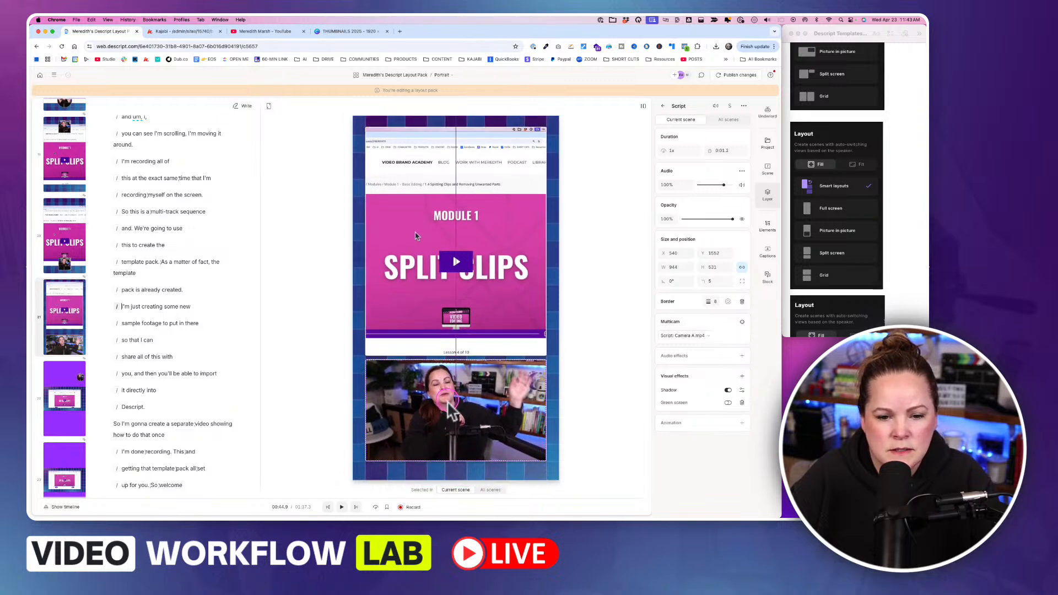
Step: Trim the screen recording's lower edge slightly more and raise the camera clip to about Y 1518
{"action": "left_click", "coordinate": [425, 315]}
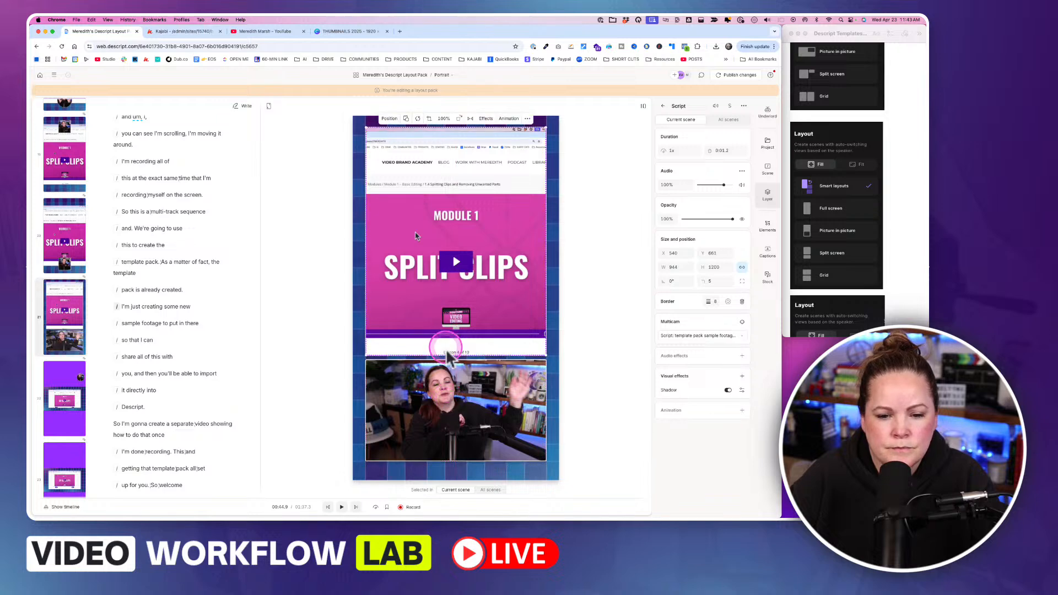
{"action": "left_click", "coordinate": [447, 356]}
{"action": "left_click_drag", "start_coordinate": [447, 355], "coordinate": [445, 345]}
{"action": "left_click_drag", "start_coordinate": [442, 280], "coordinate": [442, 280]}
{"action": "left_click", "coordinate": [433, 390]}
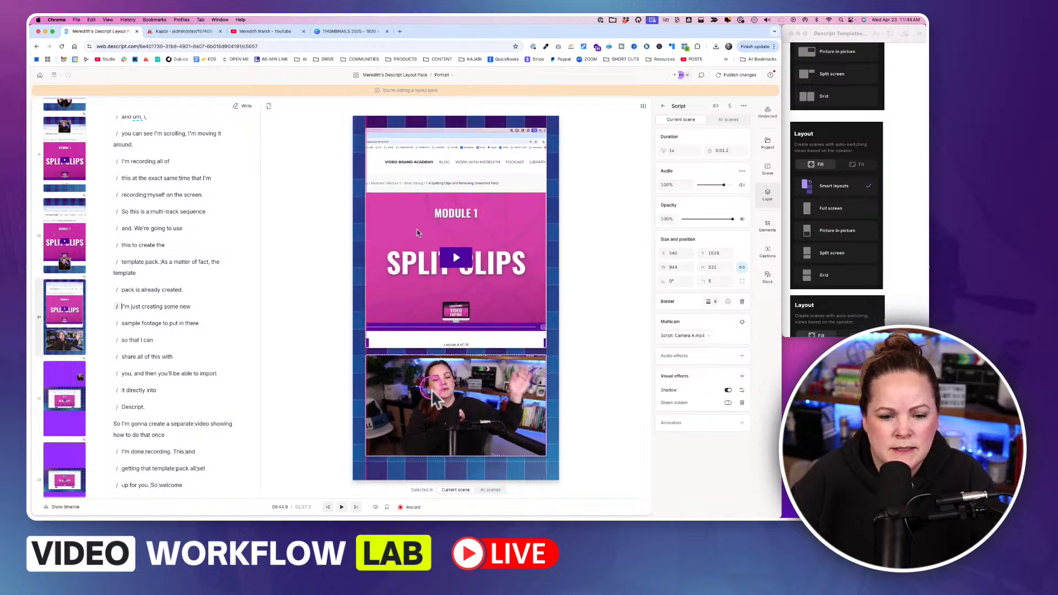
{"action": "left_click_drag", "start_coordinate": [433, 390], "coordinate": [433, 388]}
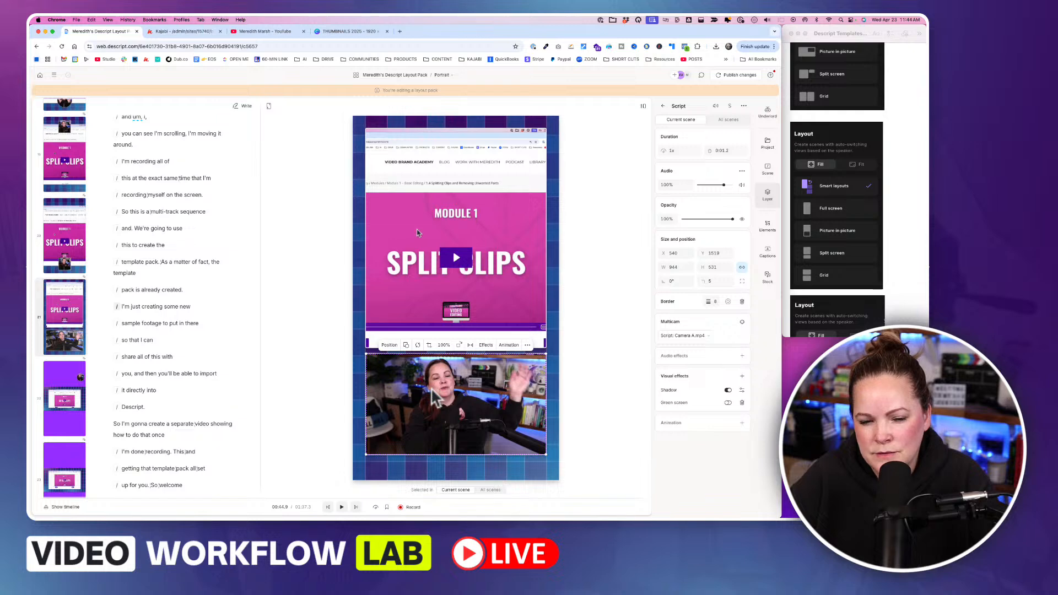
{"action": "key", "text": "ctrl"}
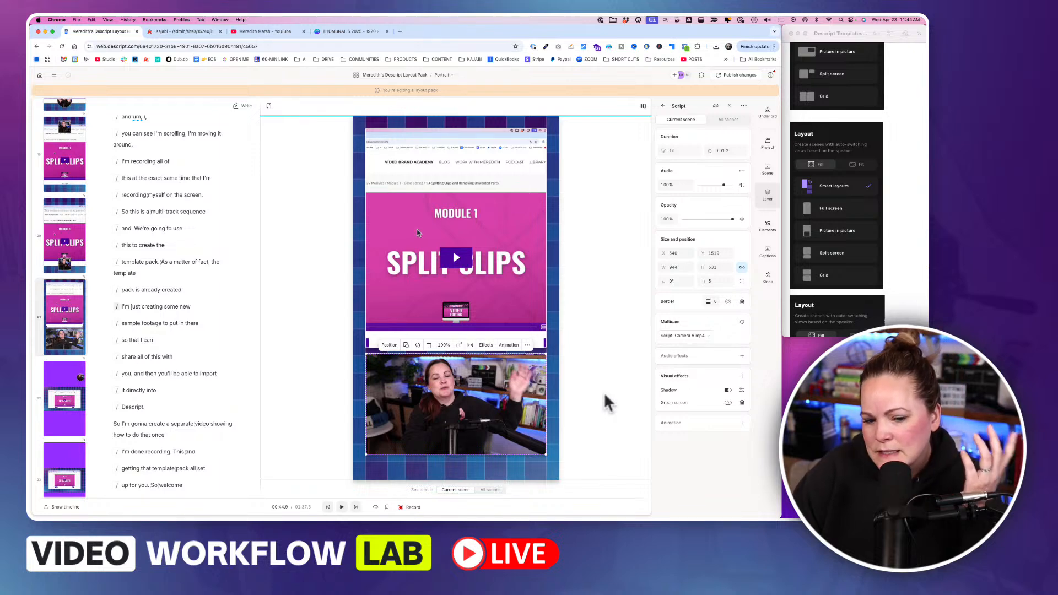
{"action": "left_click", "coordinate": [576, 424]}
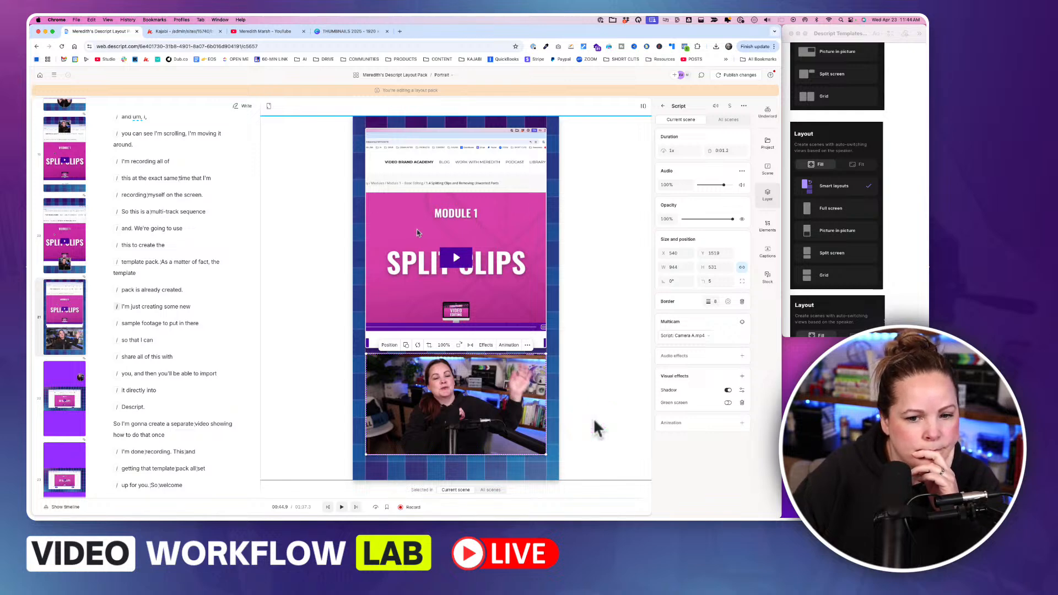
{"action": "left_click", "coordinate": [594, 422]}
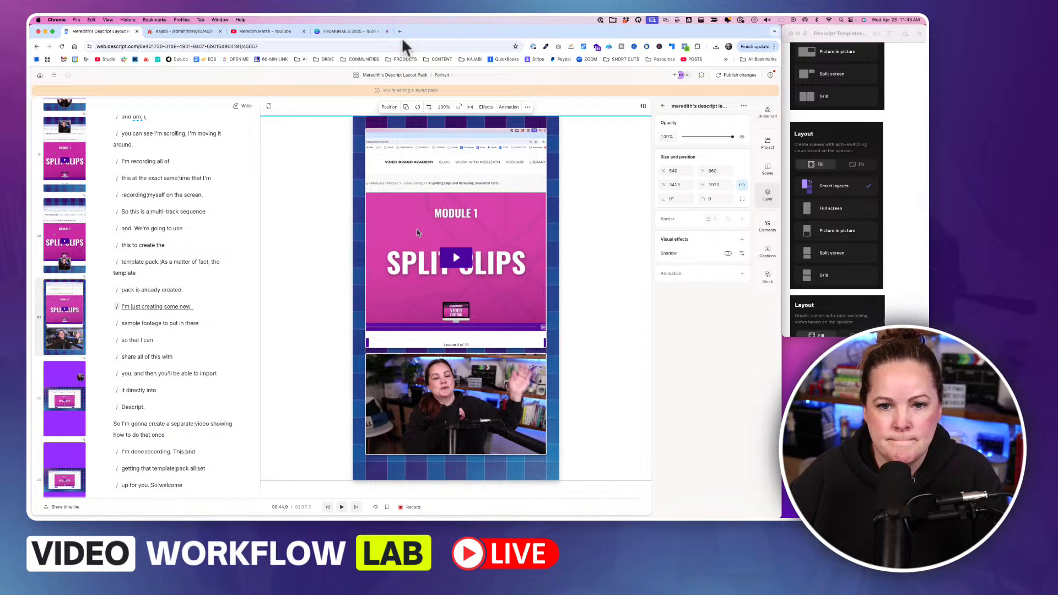
Step: Open the layout choices for the scene starting "sample footage to put in there" and filter them to the Portrait aspect ratio
{"action": "left_click", "coordinate": [72, 405]}
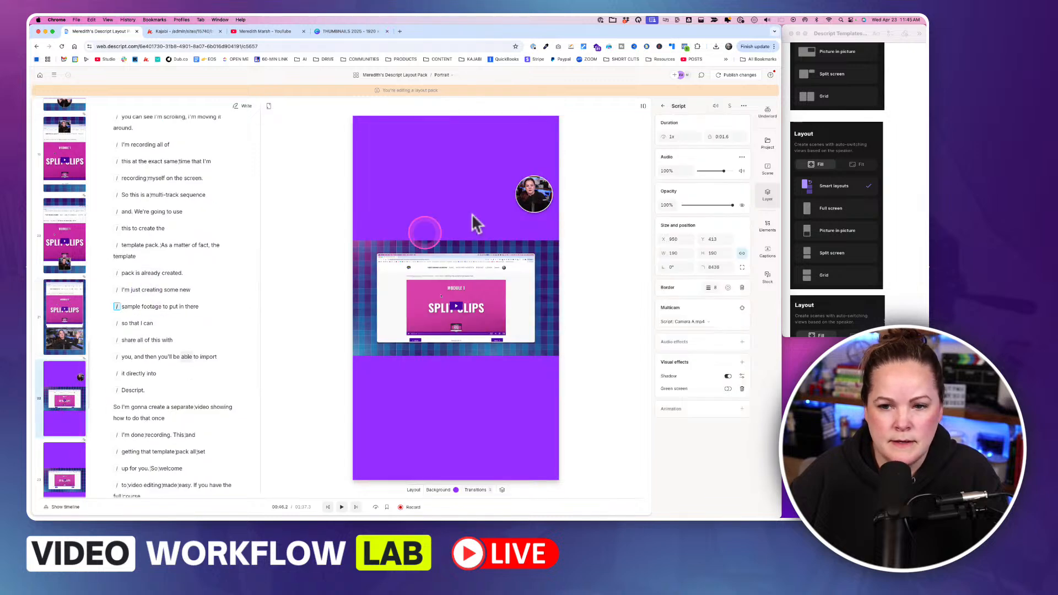
{"action": "left_click", "coordinate": [770, 167]}
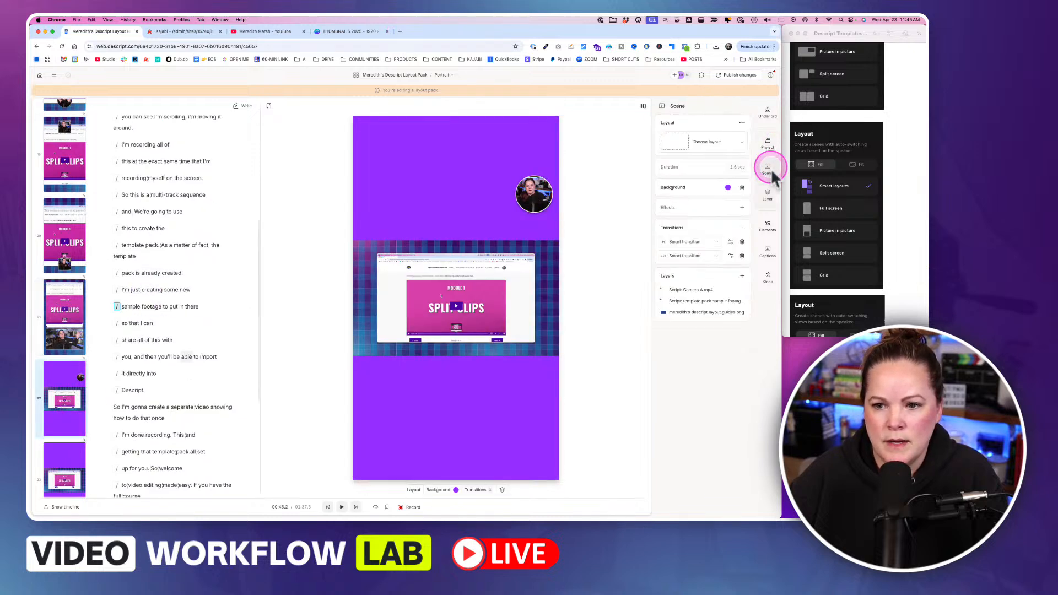
{"action": "left_click", "coordinate": [733, 145]}
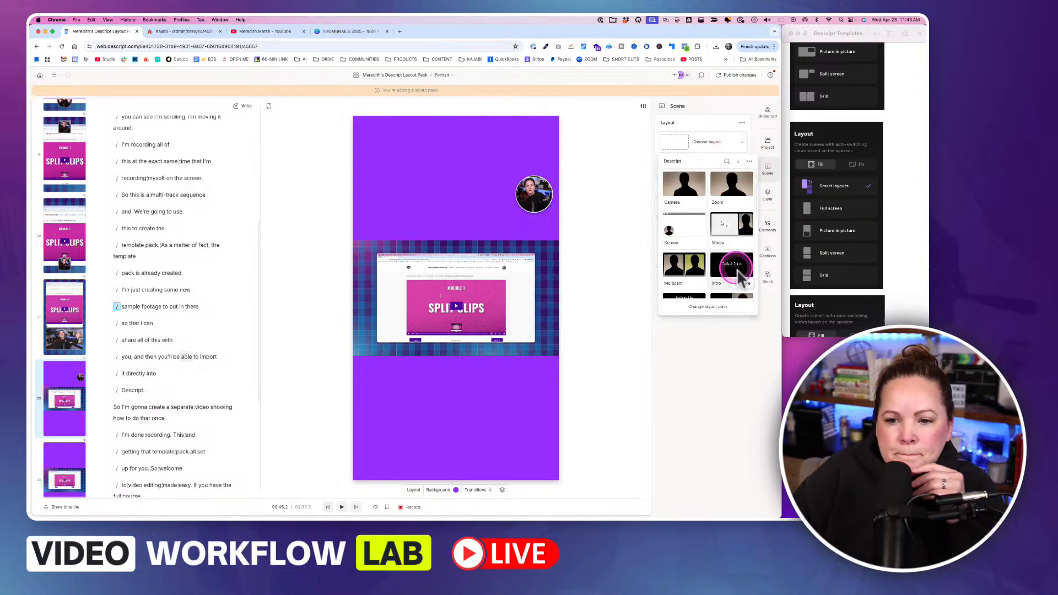
{"action": "left_click", "coordinate": [749, 161]}
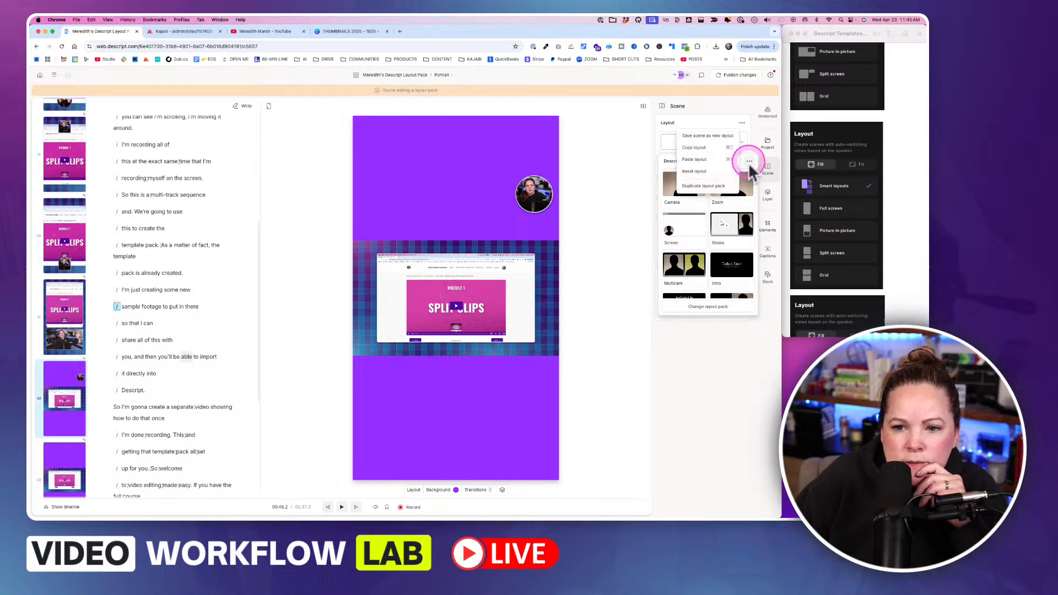
{"action": "left_click", "coordinate": [738, 161]}
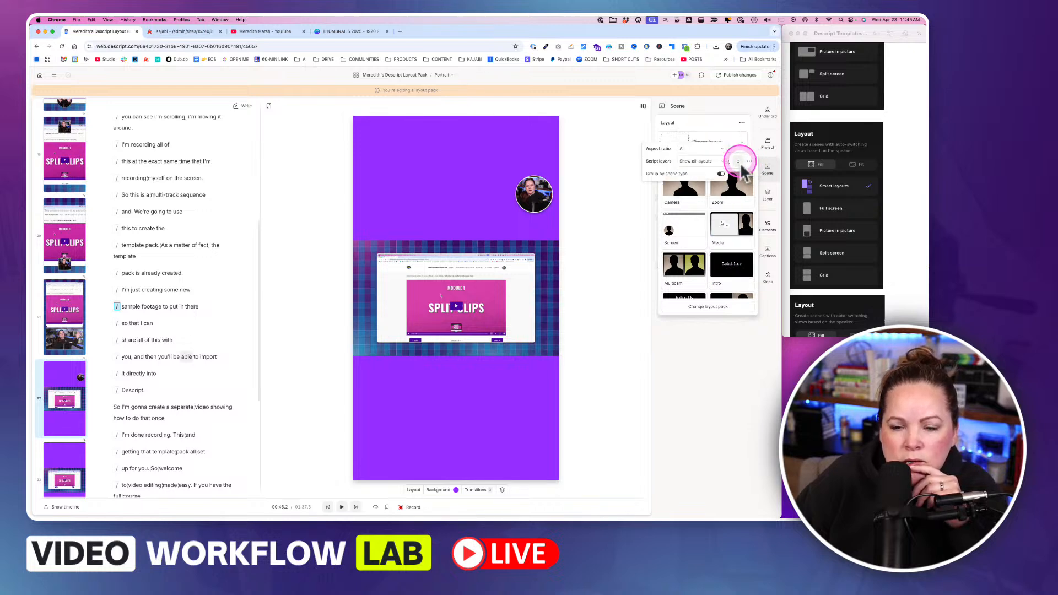
{"action": "left_click", "coordinate": [713, 150]}
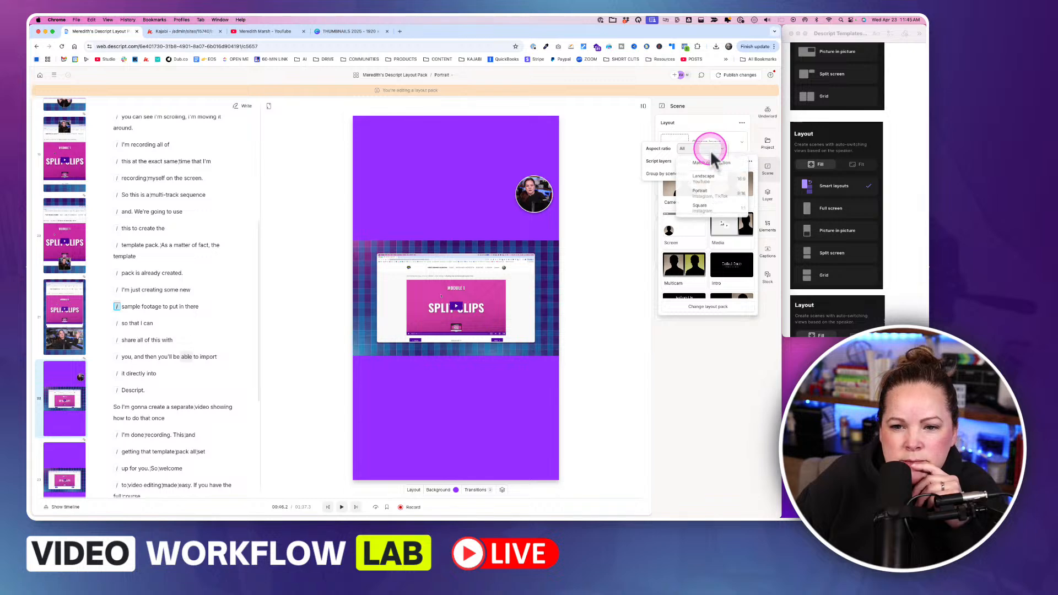
{"action": "left_click", "coordinate": [708, 193]}
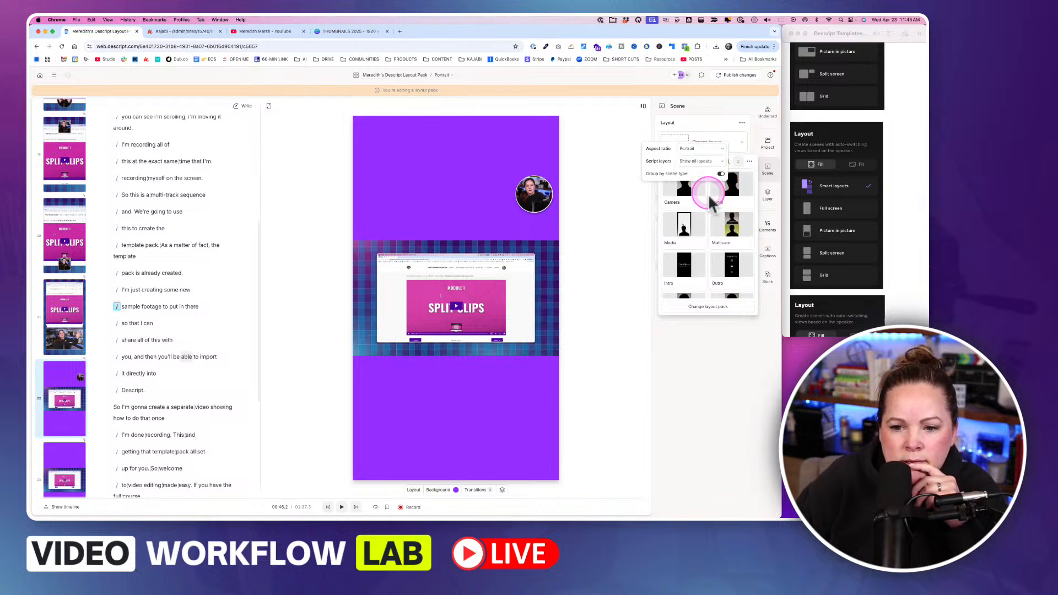
Step: Browse the portrait layouts and apply the Split Screen layout from the Media group to the scene
{"action": "left_click", "coordinate": [706, 253]}
{"action": "scroll", "coordinate": [711, 253], "scroll_direction": "down", "scroll_amount": 2}
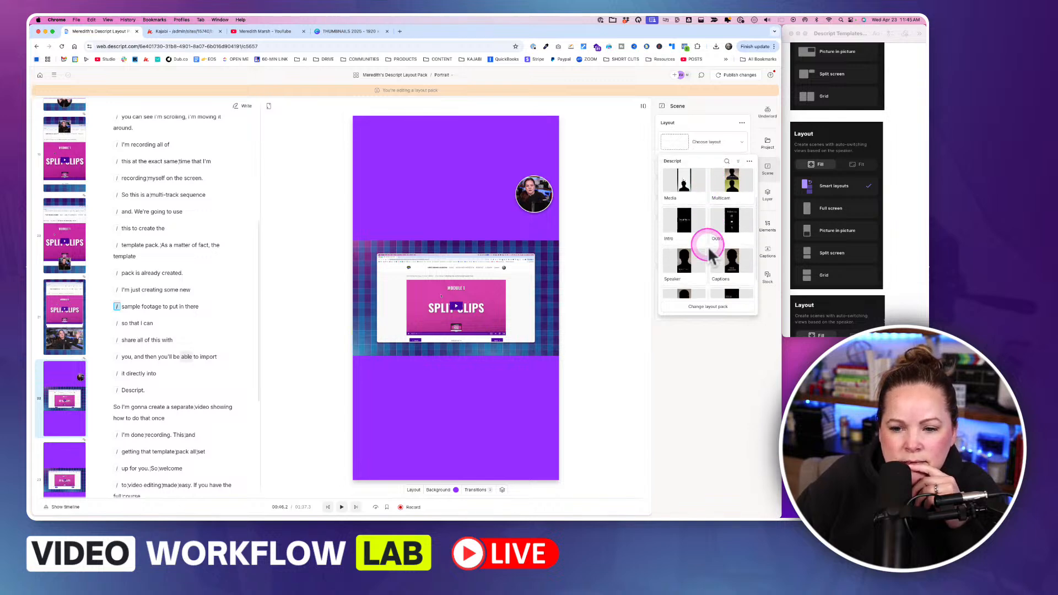
{"action": "scroll", "coordinate": [711, 254], "scroll_direction": "down", "scroll_amount": 1}
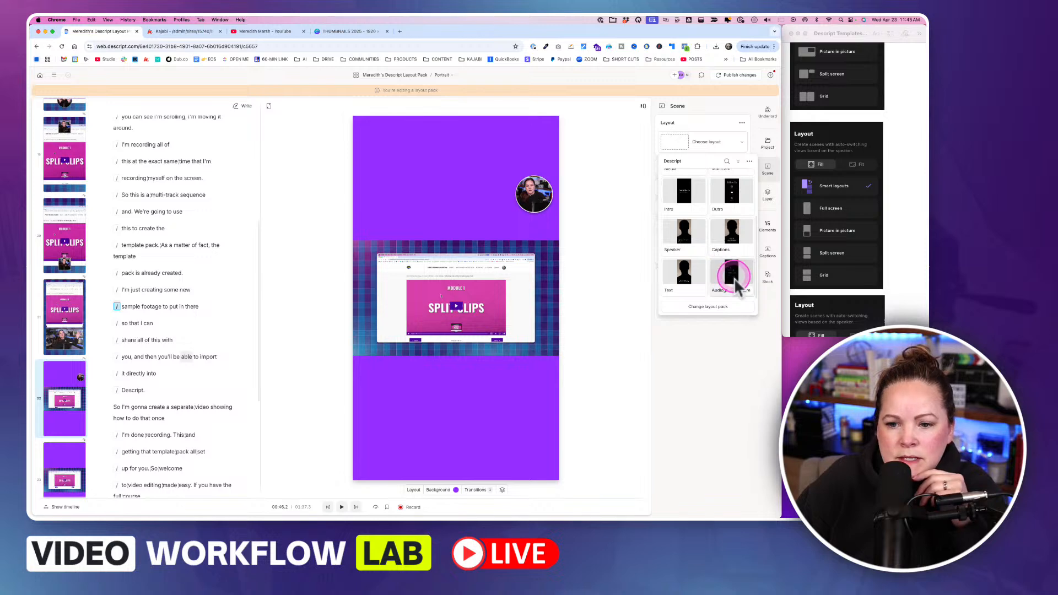
{"action": "scroll", "coordinate": [719, 226], "scroll_direction": "up", "scroll_amount": 2}
{"action": "scroll", "coordinate": [727, 223], "scroll_direction": "up", "scroll_amount": 1}
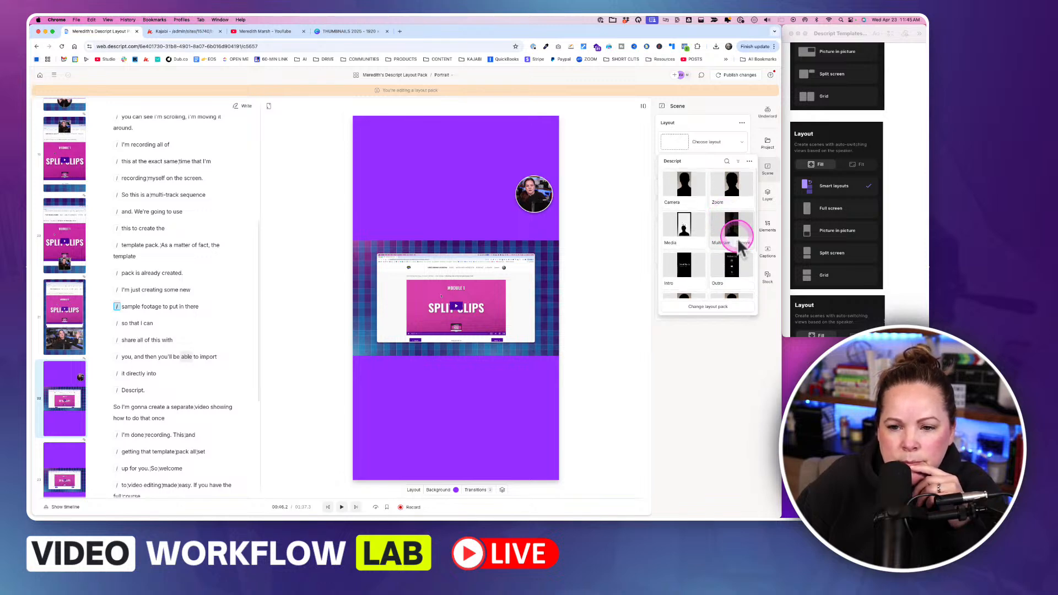
{"action": "left_click", "coordinate": [739, 239]}
{"action": "left_click", "coordinate": [688, 240]}
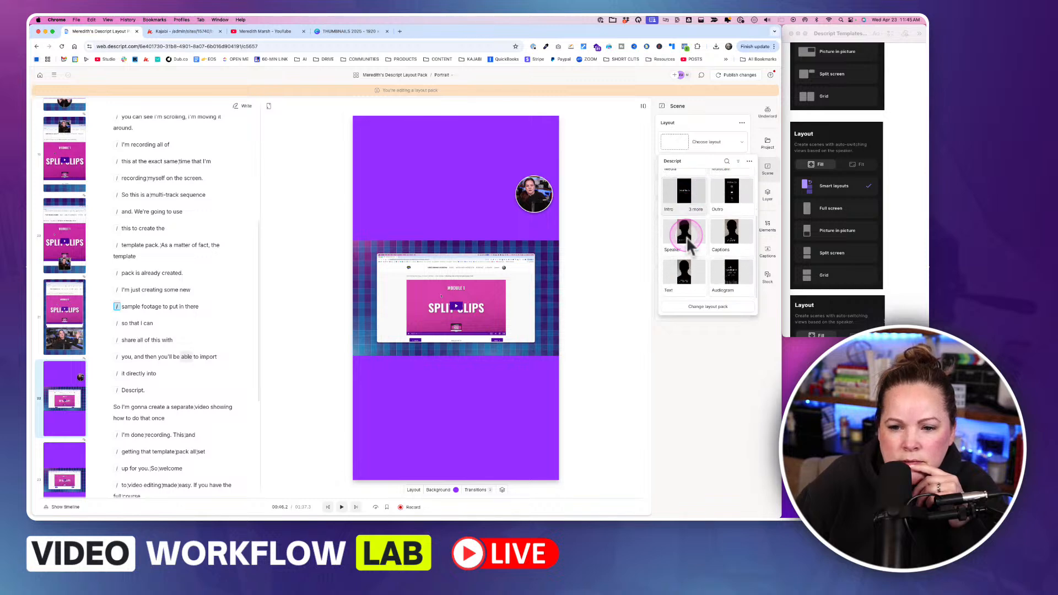
{"action": "scroll", "coordinate": [687, 237], "scroll_direction": "down", "scroll_amount": 1}
{"action": "scroll", "coordinate": [688, 246], "scroll_direction": "up", "scroll_amount": 1}
{"action": "left_click", "coordinate": [691, 227]}
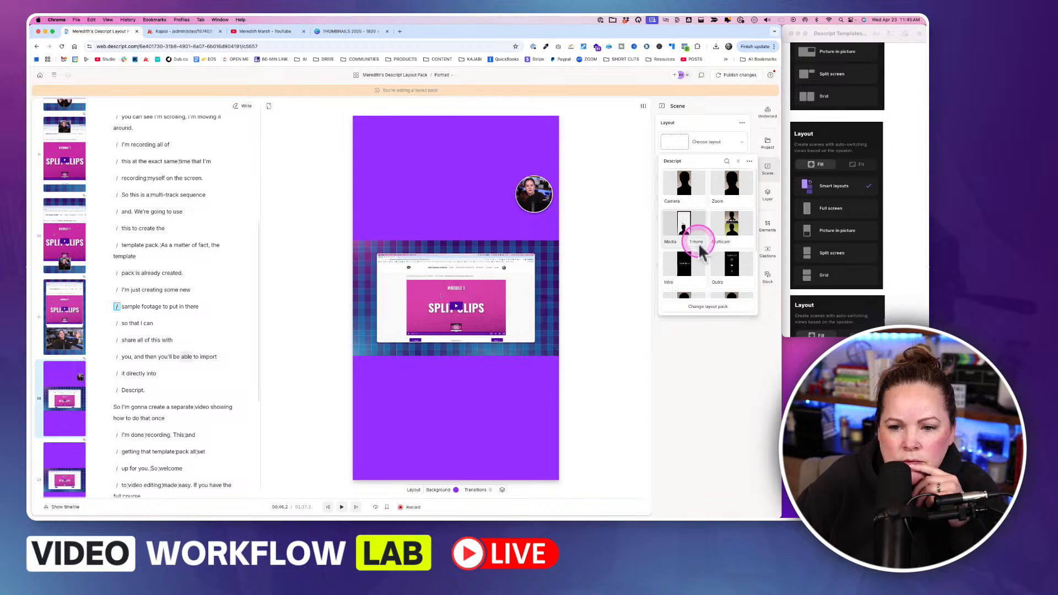
{"action": "left_click", "coordinate": [697, 242]}
{"action": "left_click", "coordinate": [633, 241]}
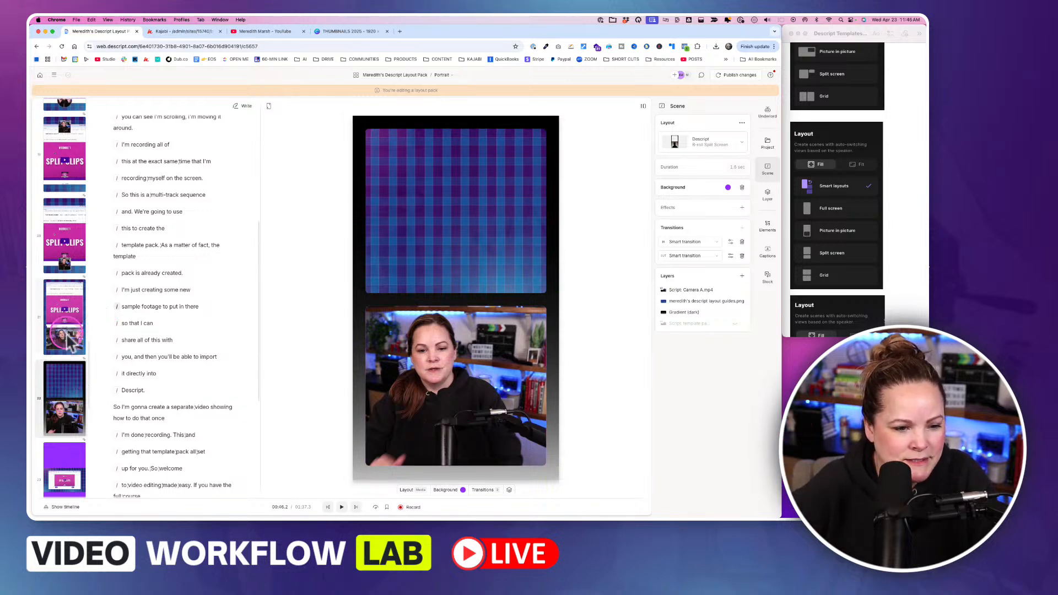
Step: In the scene starting "I'm just creating some new", move the camera clip lower and extend the screen recording's lower edge toward it
{"action": "left_click", "coordinate": [67, 341]}
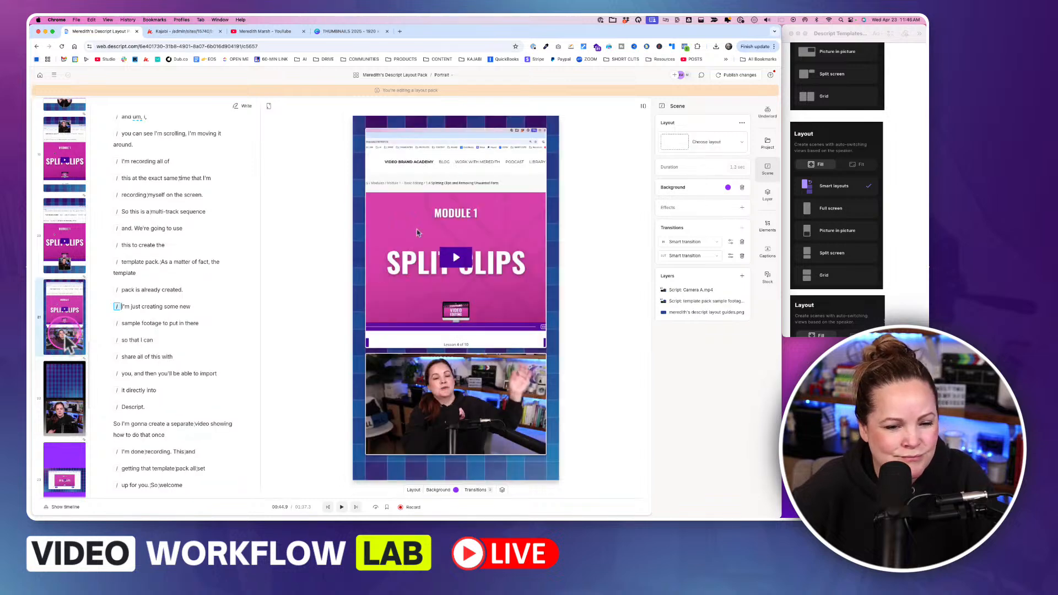
{"action": "left_click", "coordinate": [436, 420]}
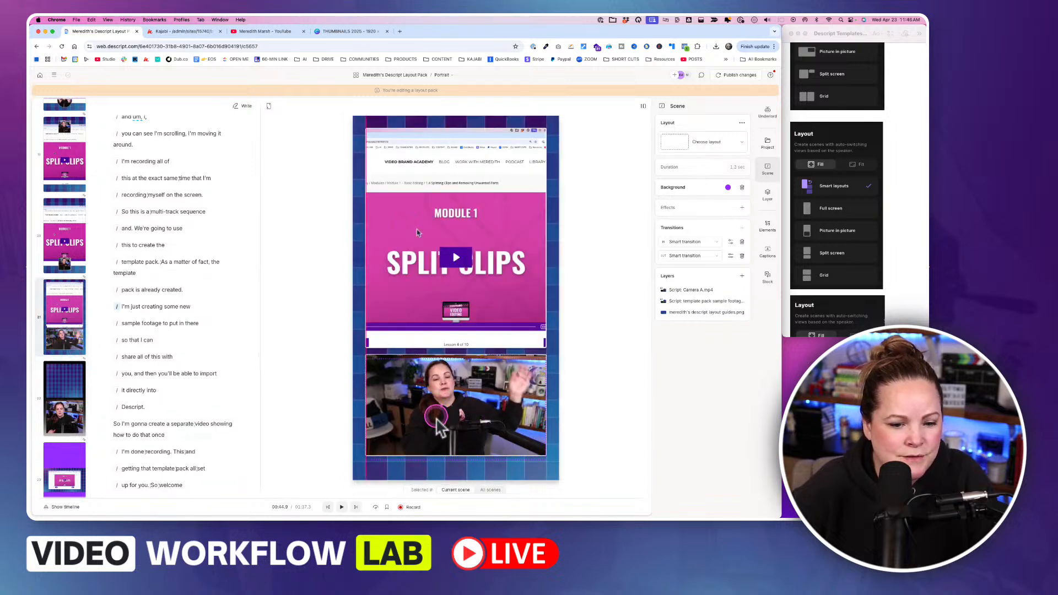
{"action": "mouse_move", "coordinate": [436, 420]}
{"action": "left_mouse_down"}
{"action": "mouse_move", "coordinate": [438, 433]}
{"action": "mouse_move", "coordinate": [436, 423]}
{"action": "left_mouse_up"}
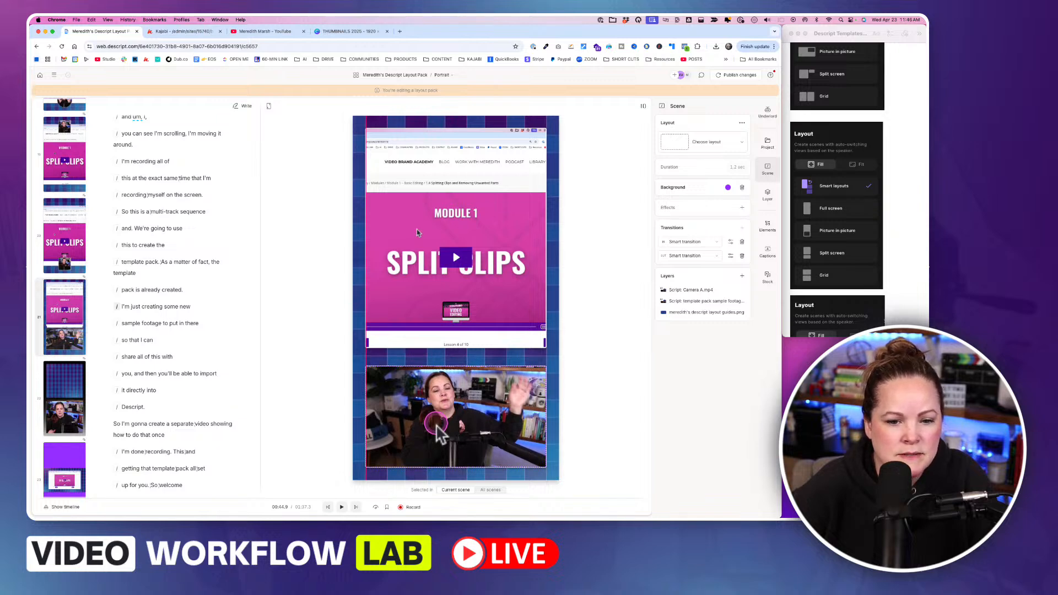
{"action": "left_click", "coordinate": [442, 313]}
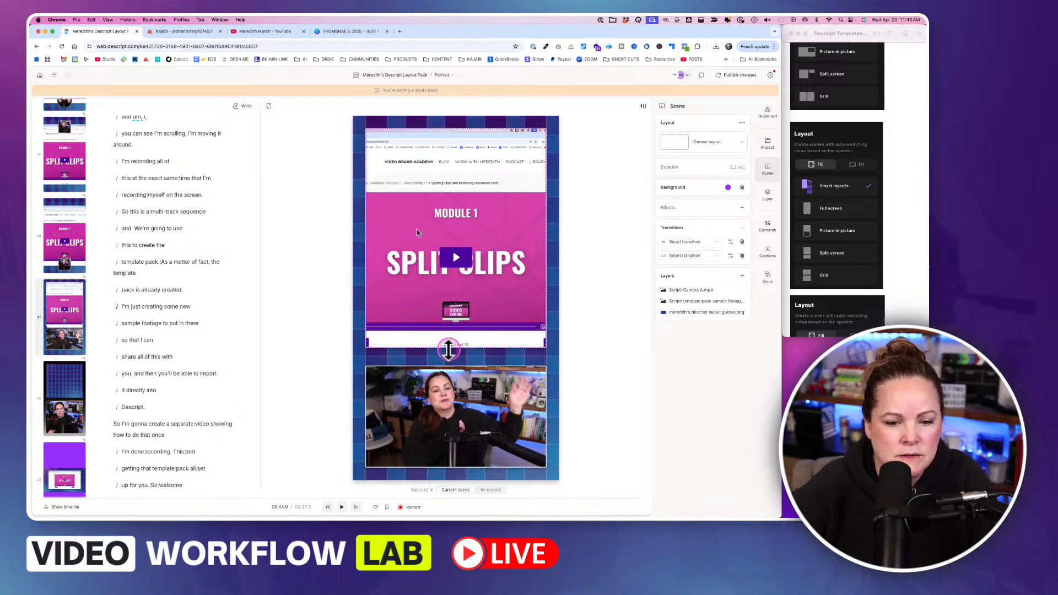
{"action": "left_click_drag", "start_coordinate": [448, 349], "coordinate": [448, 356]}
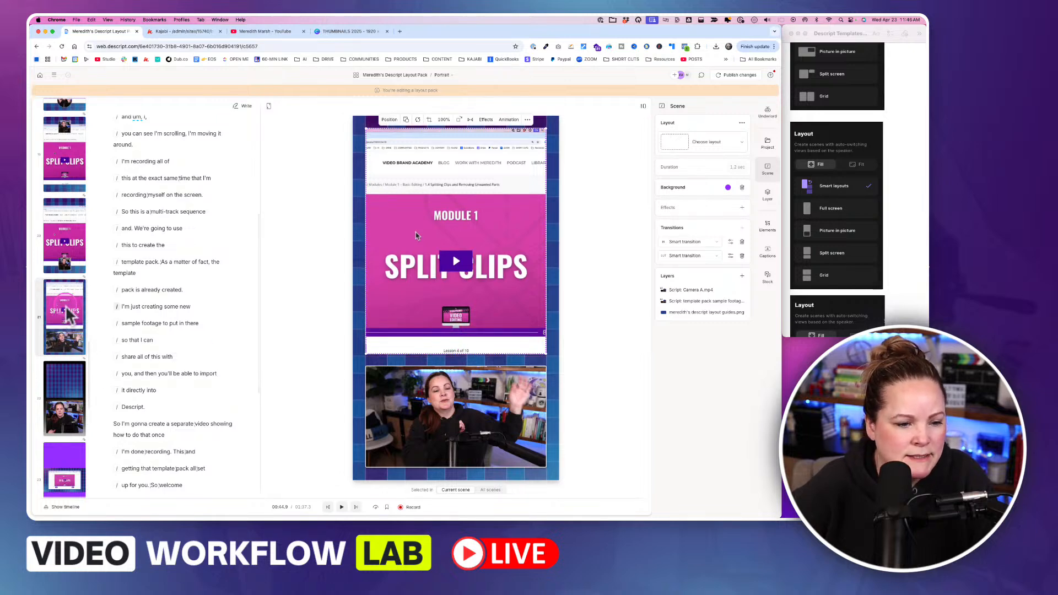
Step: Copy this scene's arrangement to the scene starting "sample footage to put in there" and swap the clips, placing the camera above the screen recording
{"action": "left_click", "coordinate": [67, 315]}
{"action": "left_click", "coordinate": [65, 392]}
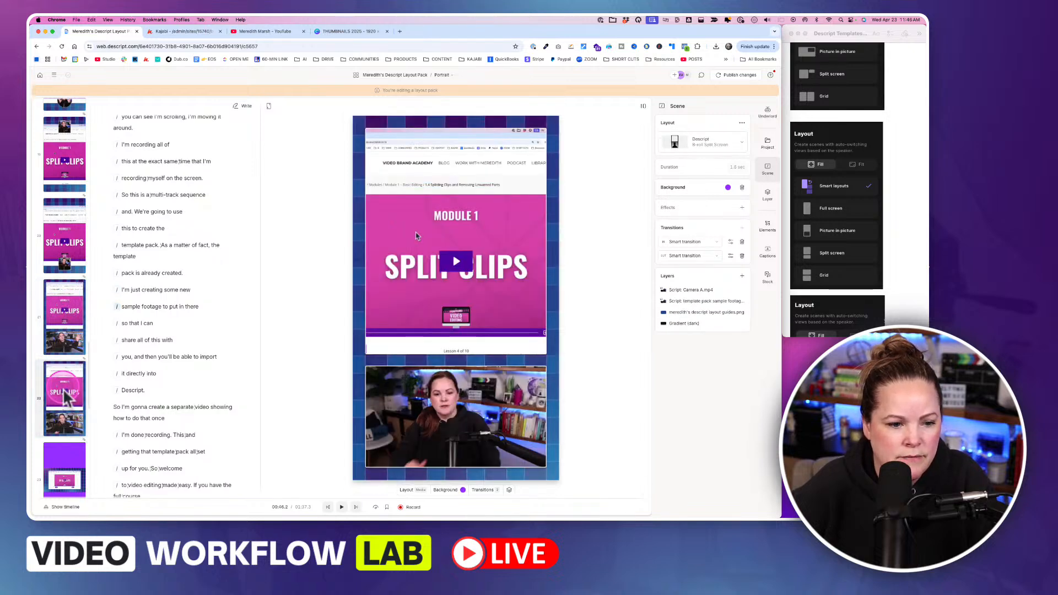
{"action": "left_click", "coordinate": [443, 241]}
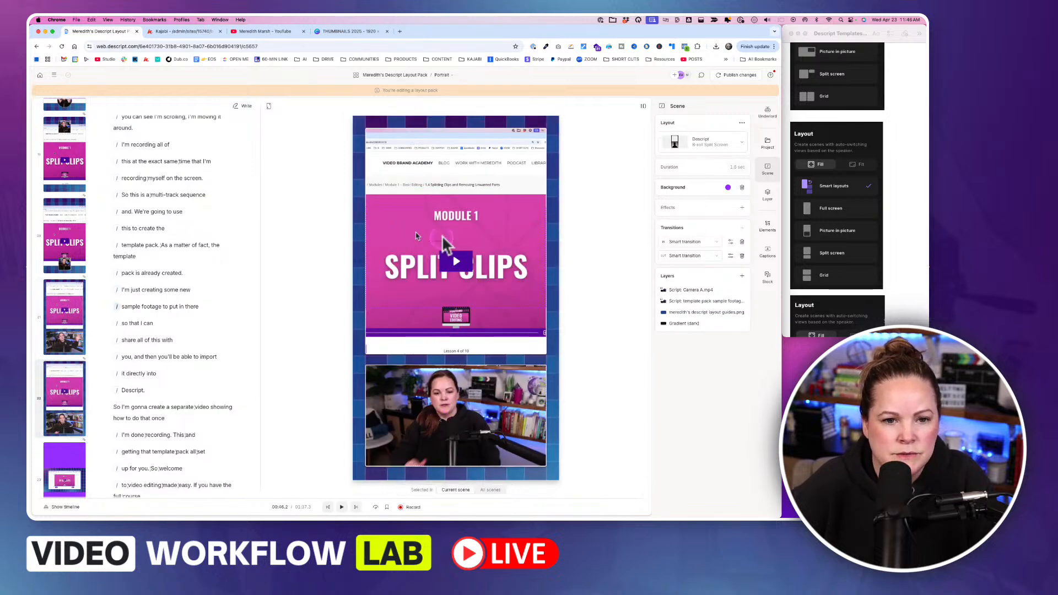
{"action": "left_click_drag", "start_coordinate": [442, 237], "coordinate": [442, 188]}
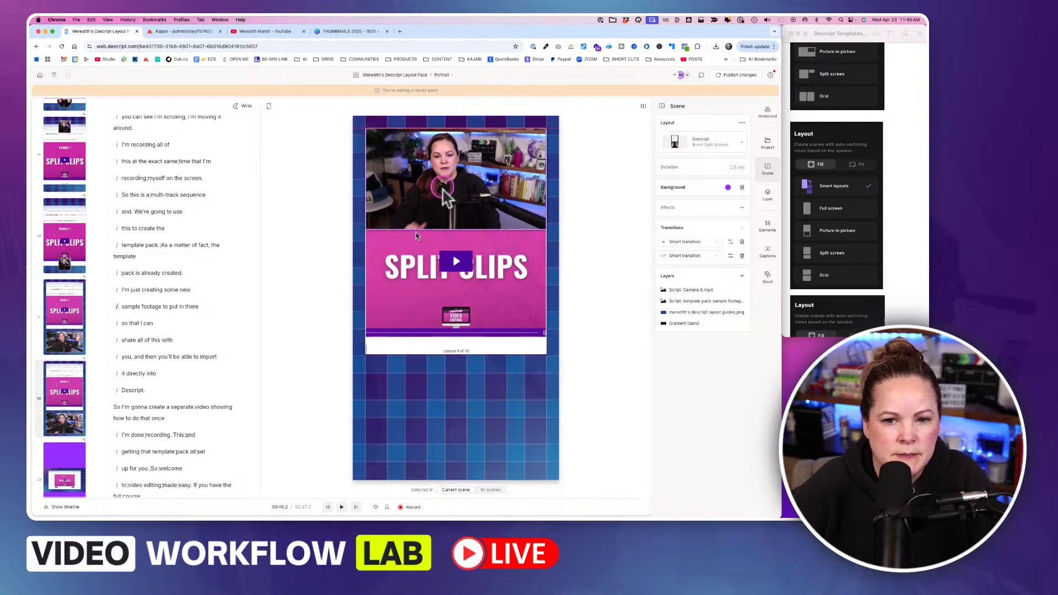
{"action": "left_click_drag", "start_coordinate": [431, 269], "coordinate": [431, 381]}
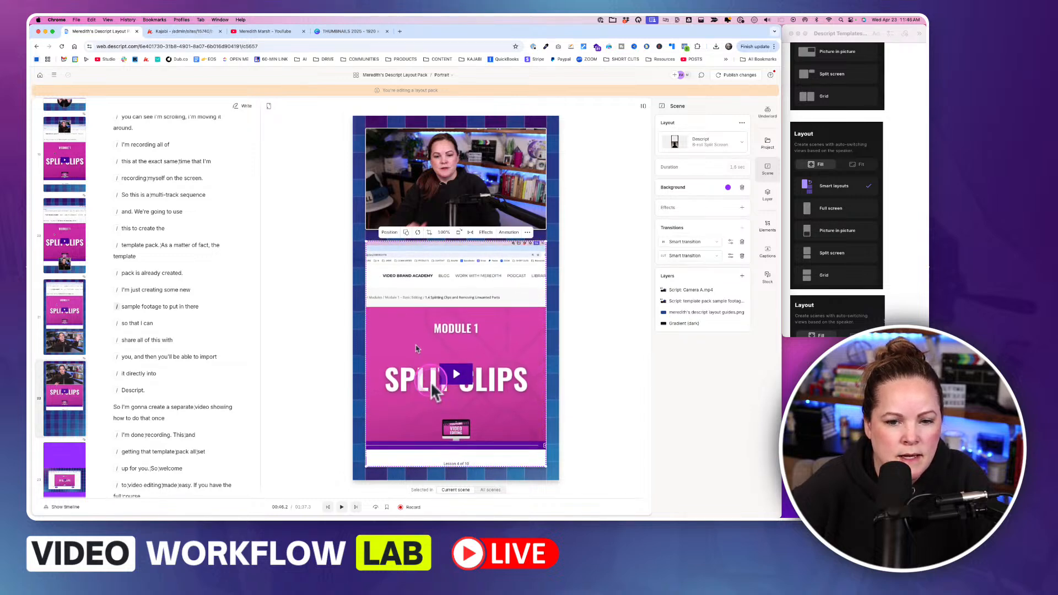
Step: Check the reference layout lists against the portrait scenes and open the scene starting "so that I can"
{"action": "left_click", "coordinate": [69, 425]}
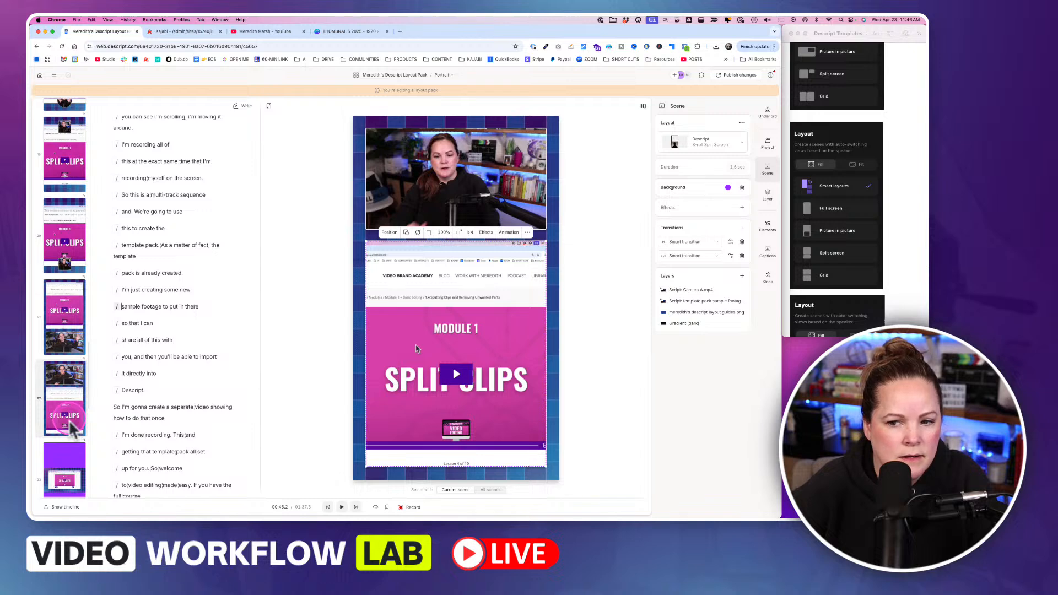
{"action": "scroll", "coordinate": [844, 261], "scroll_direction": "down", "scroll_amount": 1}
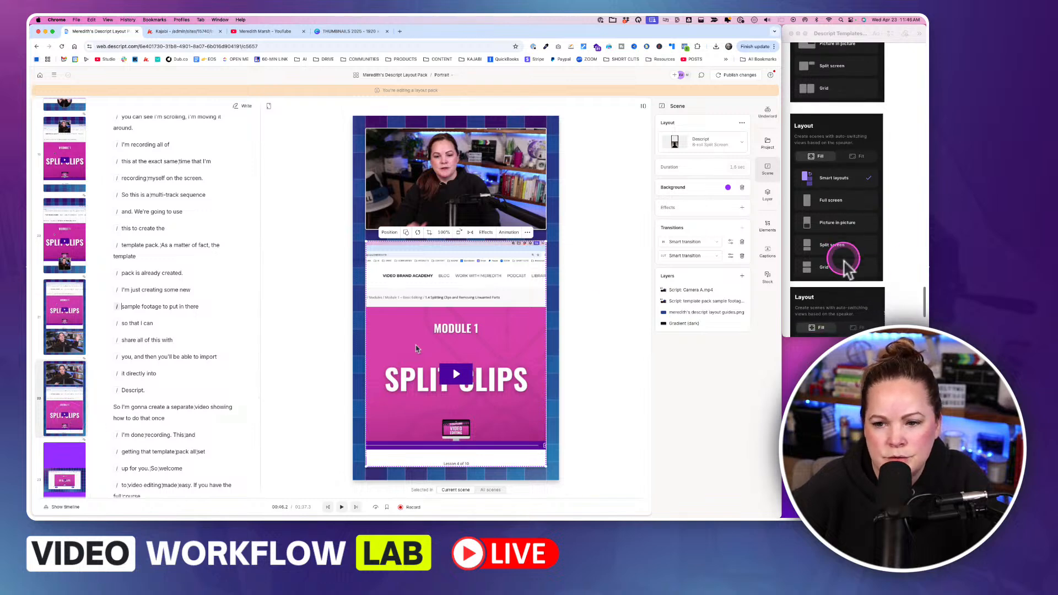
{"action": "scroll", "coordinate": [844, 261], "scroll_direction": "down", "scroll_amount": 2}
{"action": "scroll", "coordinate": [843, 261], "scroll_direction": "up", "scroll_amount": 2}
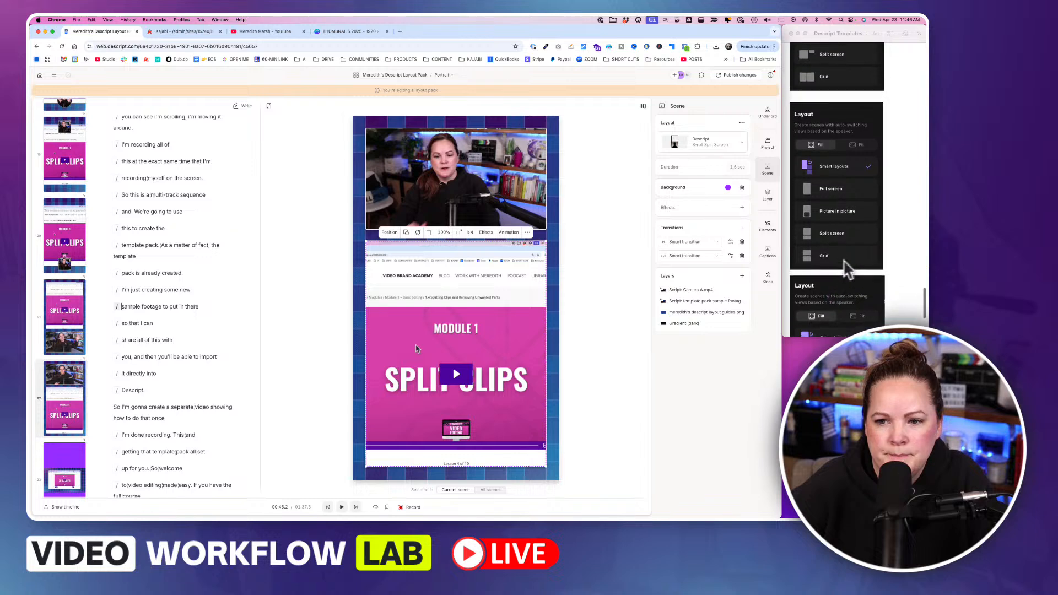
{"action": "left_click", "coordinate": [846, 264]}
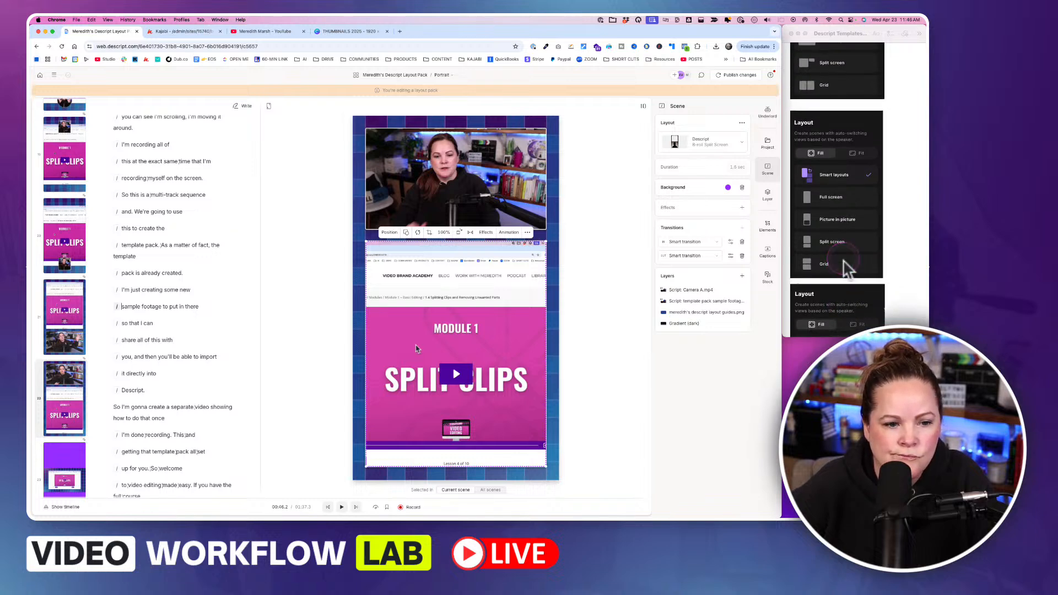
{"action": "left_click", "coordinate": [65, 417]}
{"action": "scroll", "coordinate": [64, 409], "scroll_direction": "up", "scroll_amount": 1}
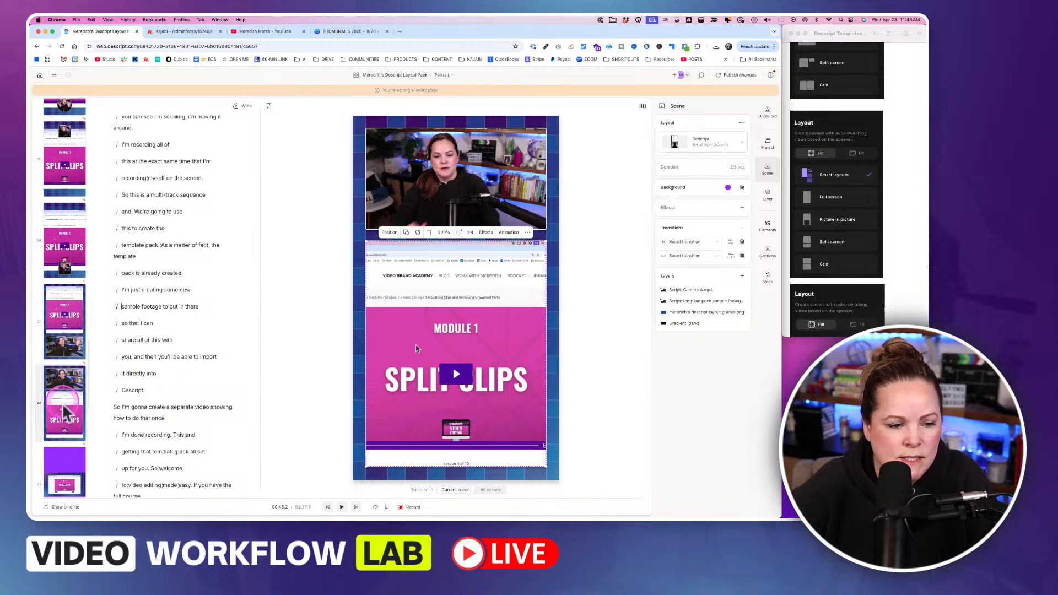
{"action": "scroll", "coordinate": [64, 410], "scroll_direction": "down", "scroll_amount": 2}
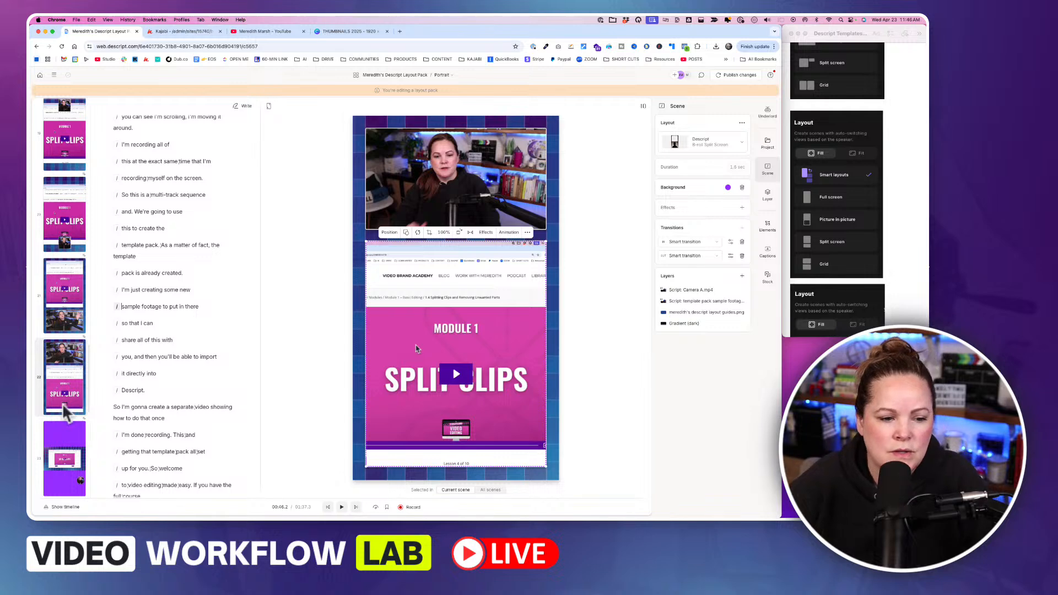
{"action": "scroll", "coordinate": [65, 414], "scroll_direction": "down", "scroll_amount": 2}
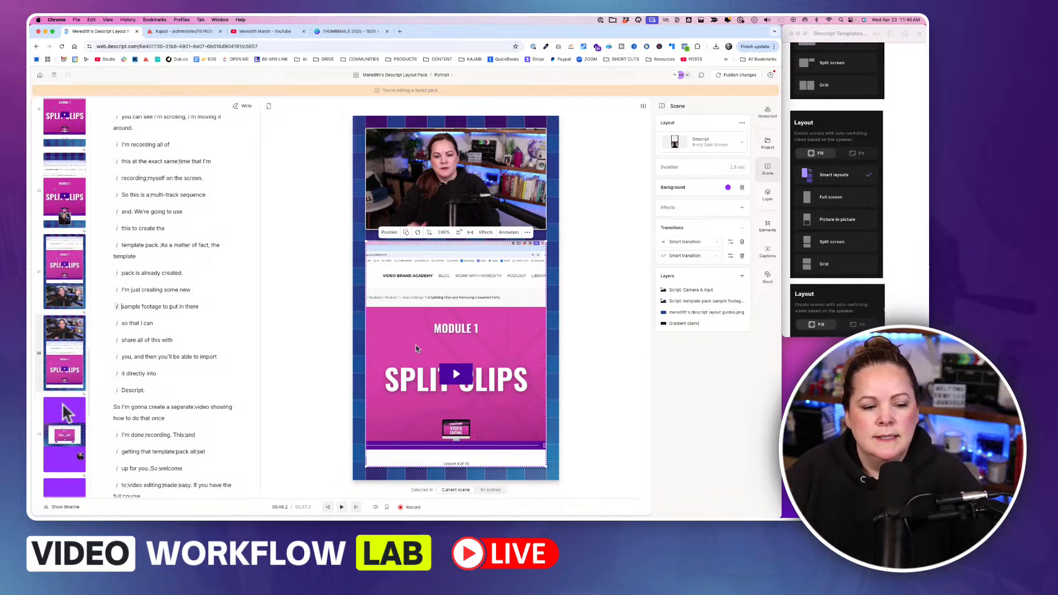
{"action": "left_click", "coordinate": [65, 435]}
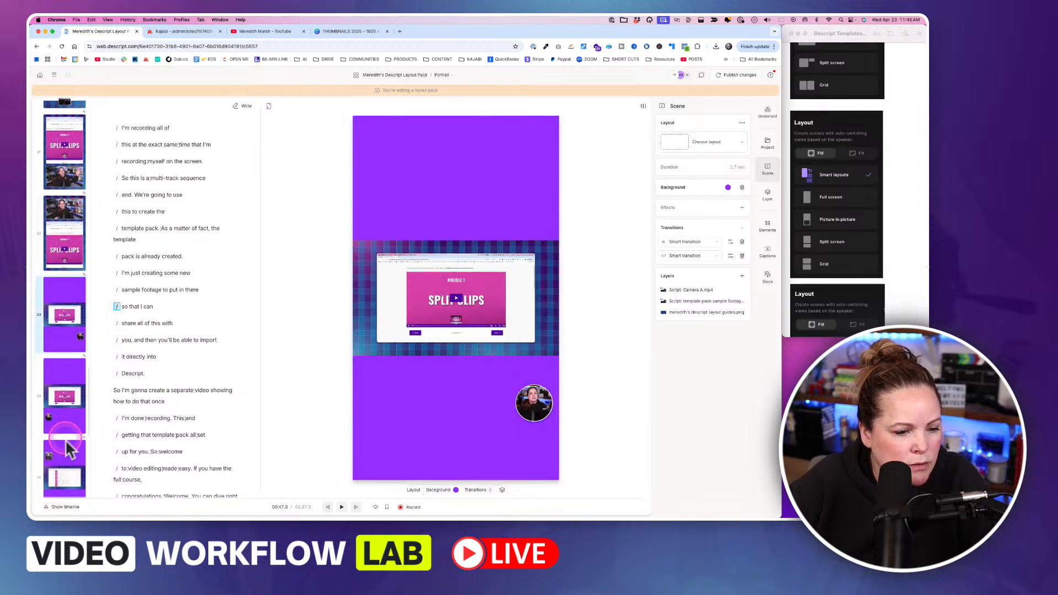
Step: Switch to the Landscape composition and look through its scene layouts
{"action": "left_click", "coordinate": [450, 76]}
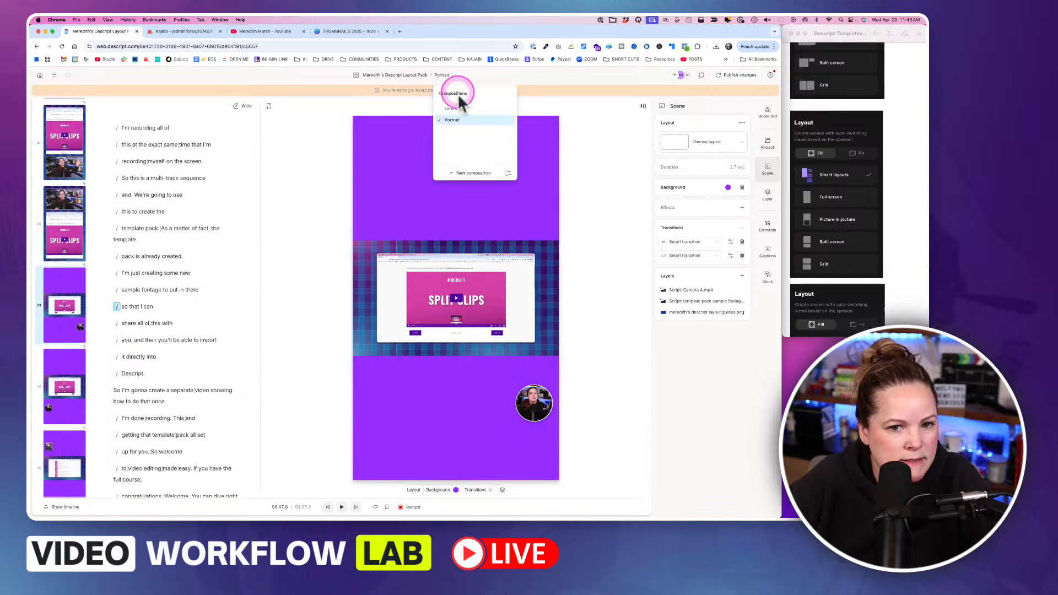
{"action": "left_click", "coordinate": [463, 110]}
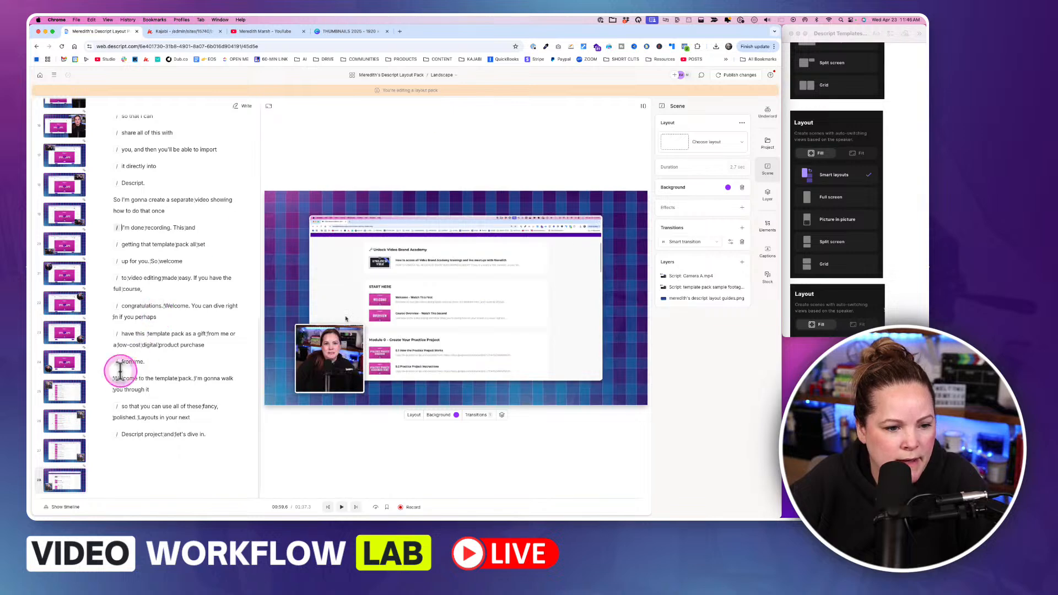
{"action": "scroll", "coordinate": [71, 409], "scroll_direction": "down", "scroll_amount": 5}
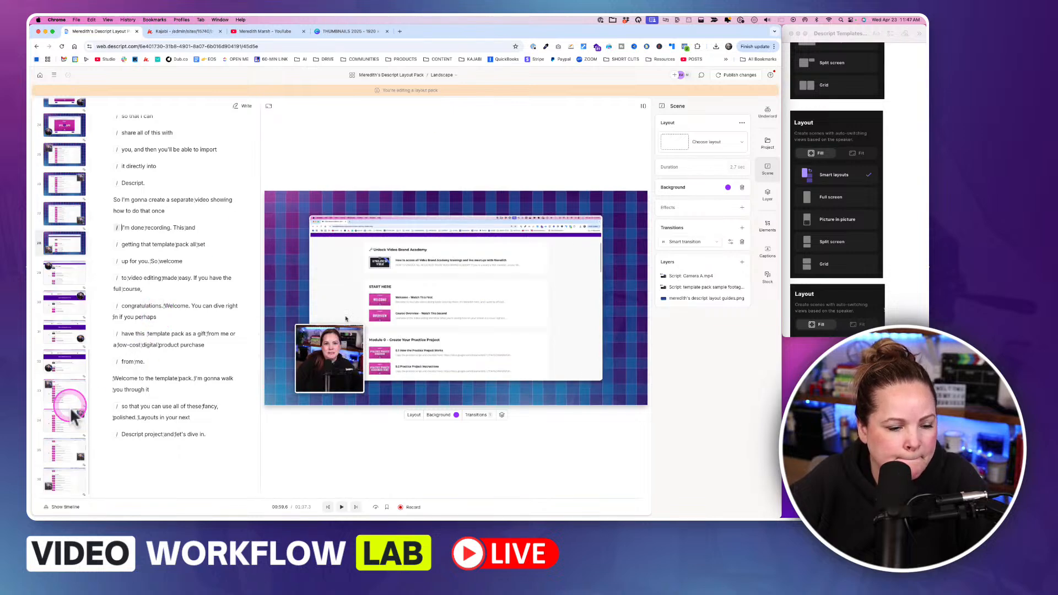
{"action": "scroll", "coordinate": [74, 419], "scroll_direction": "up", "scroll_amount": 15}
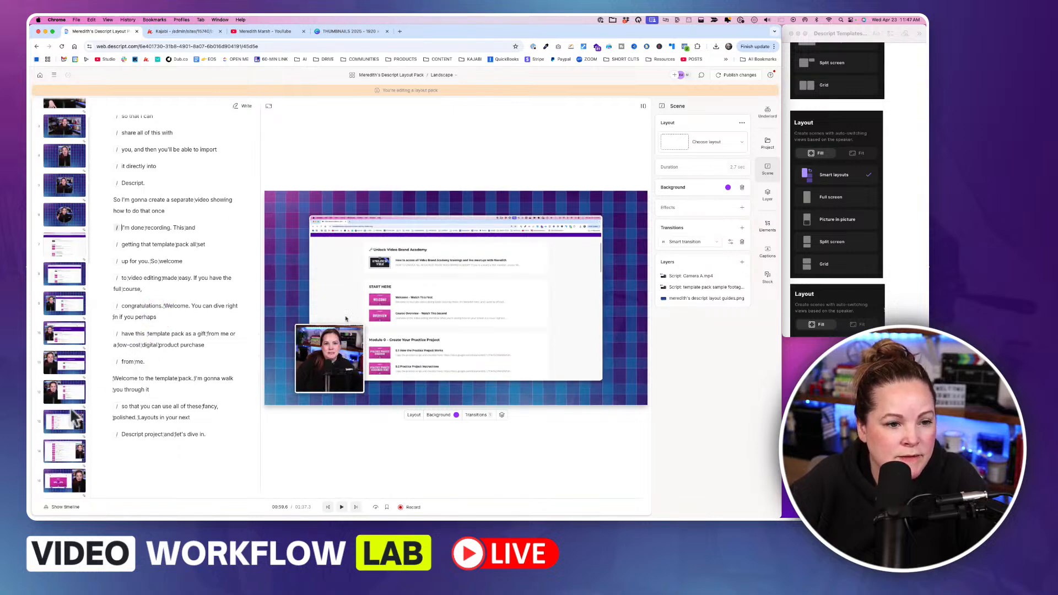
Step: Return to the Portrait composition and review the scenes around the one starting "so that I can"
{"action": "left_click", "coordinate": [457, 78]}
{"action": "left_click", "coordinate": [449, 121]}
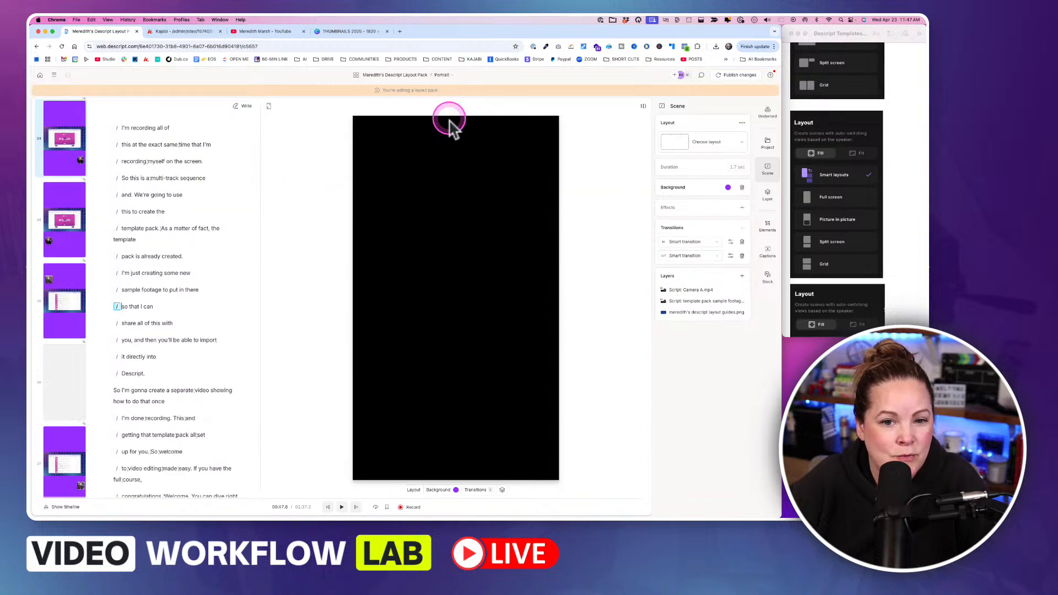
{"action": "scroll", "coordinate": [62, 414], "scroll_direction": "up", "scroll_amount": 3}
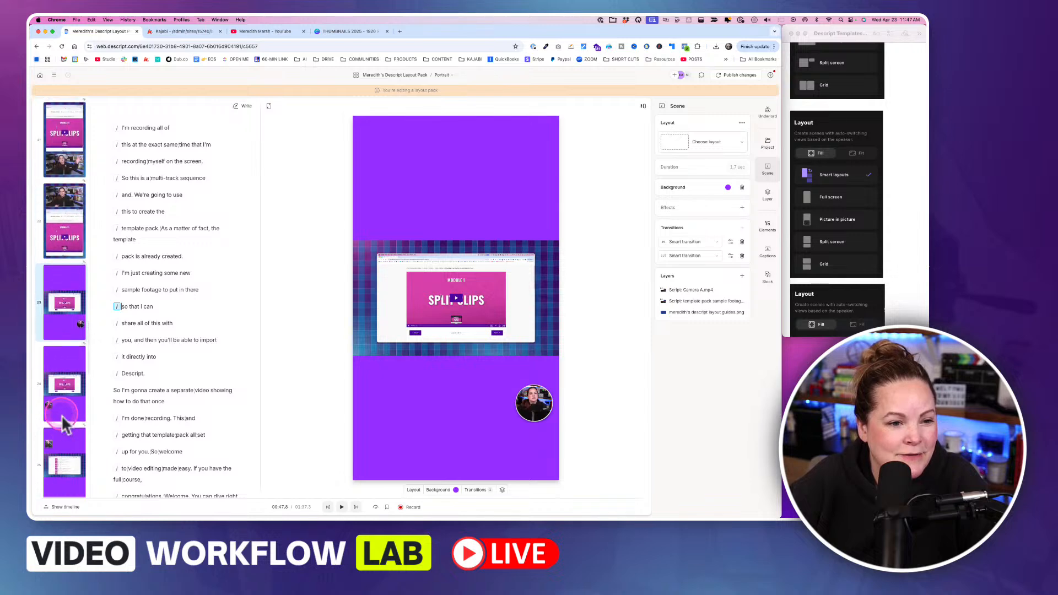
{"action": "scroll", "coordinate": [62, 414], "scroll_direction": "up", "scroll_amount": 3}
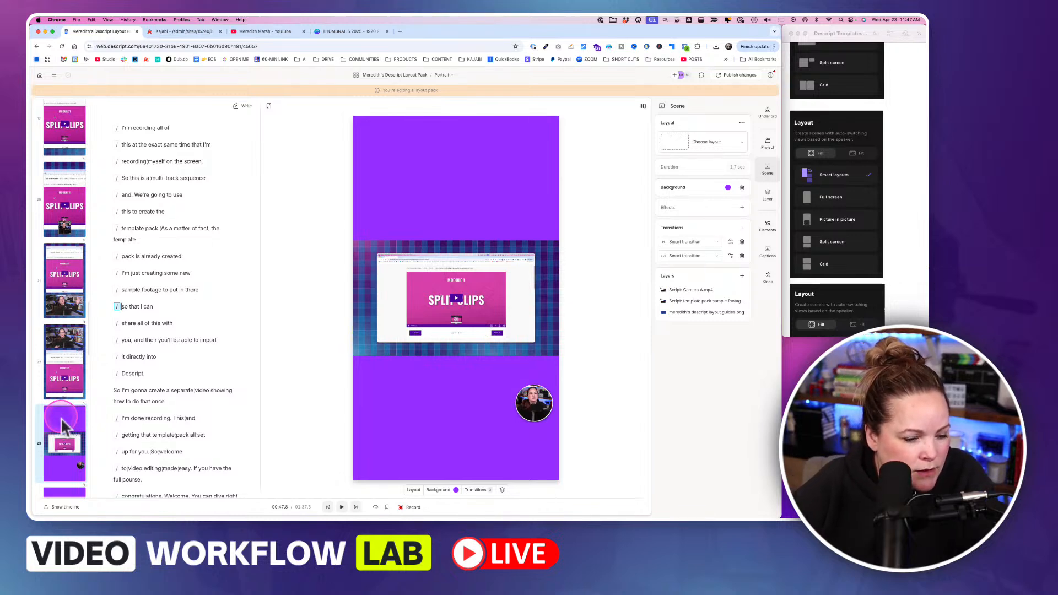
{"action": "scroll", "coordinate": [61, 424], "scroll_direction": "down", "scroll_amount": 2}
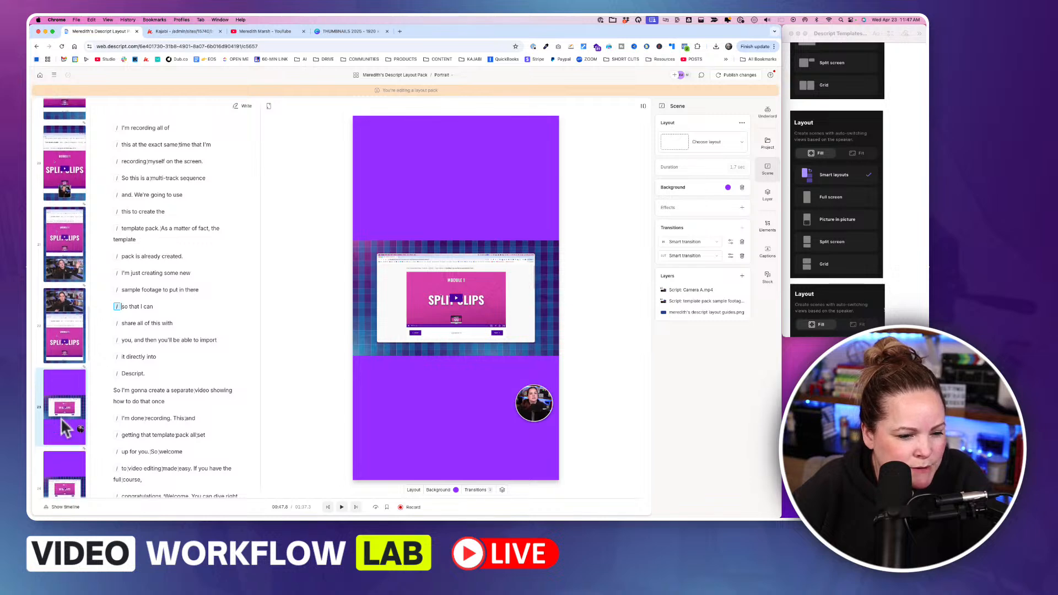
{"action": "scroll", "coordinate": [61, 420], "scroll_direction": "down", "scroll_amount": 1}
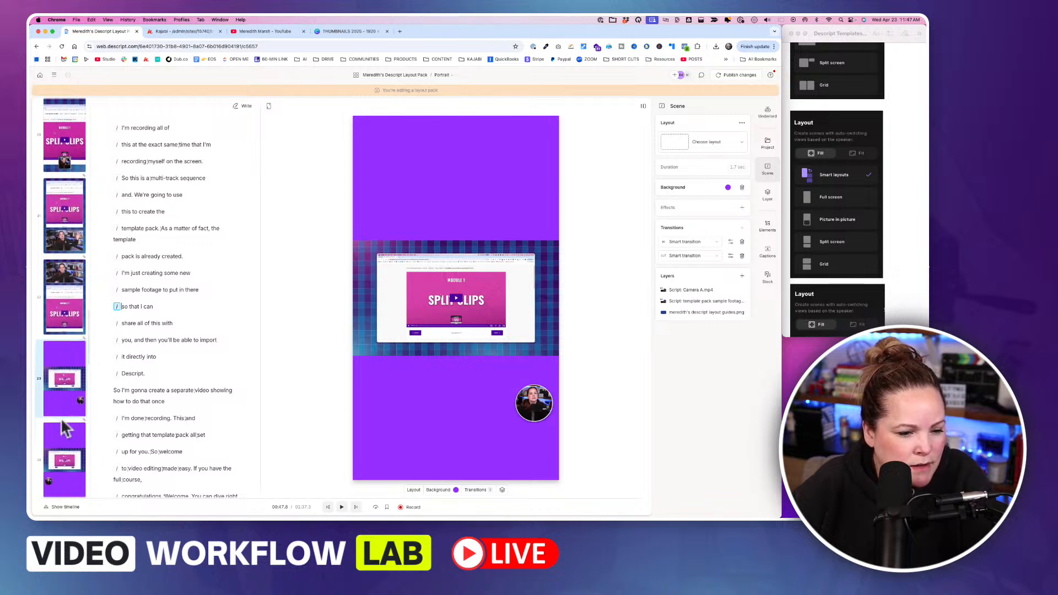
{"action": "left_click", "coordinate": [119, 308]}
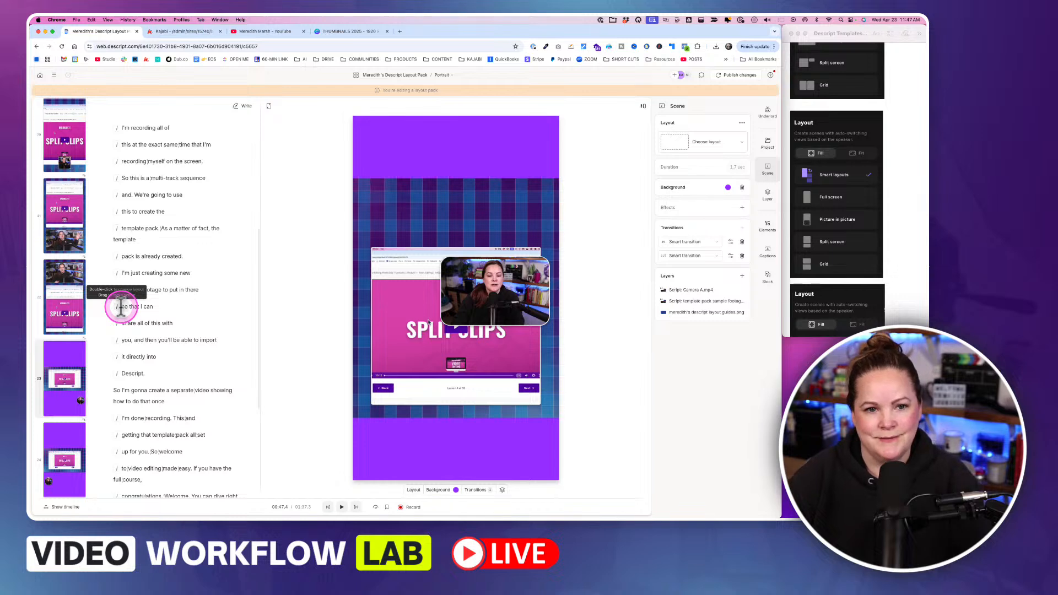
Step: Duplicate the Portrait composition and look through the copy's camera-only scenes
{"action": "left_click", "coordinate": [451, 74]}
{"action": "left_click", "coordinate": [508, 120]}
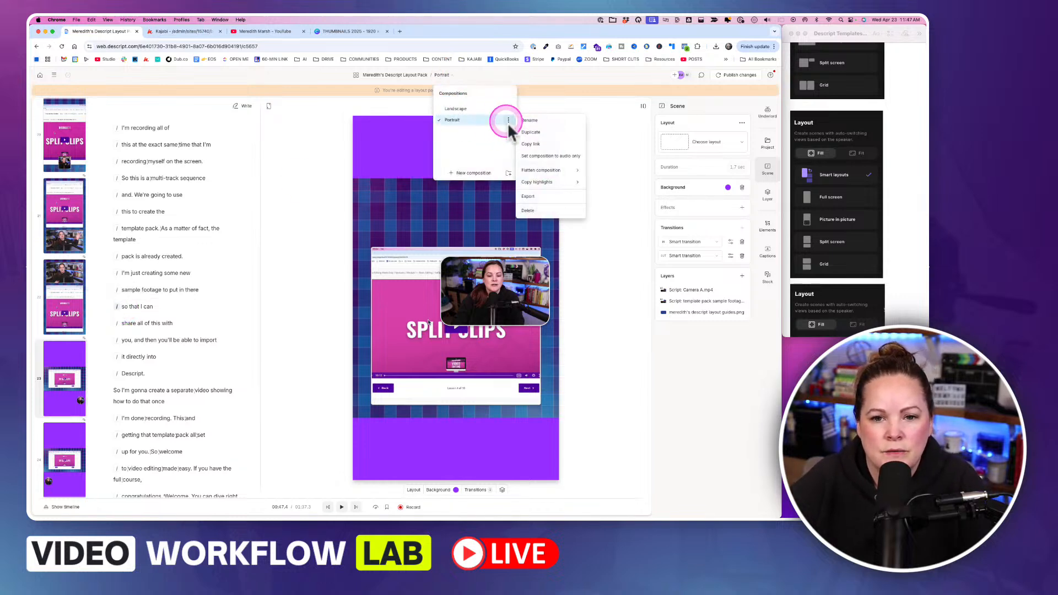
{"action": "left_click", "coordinate": [540, 135]}
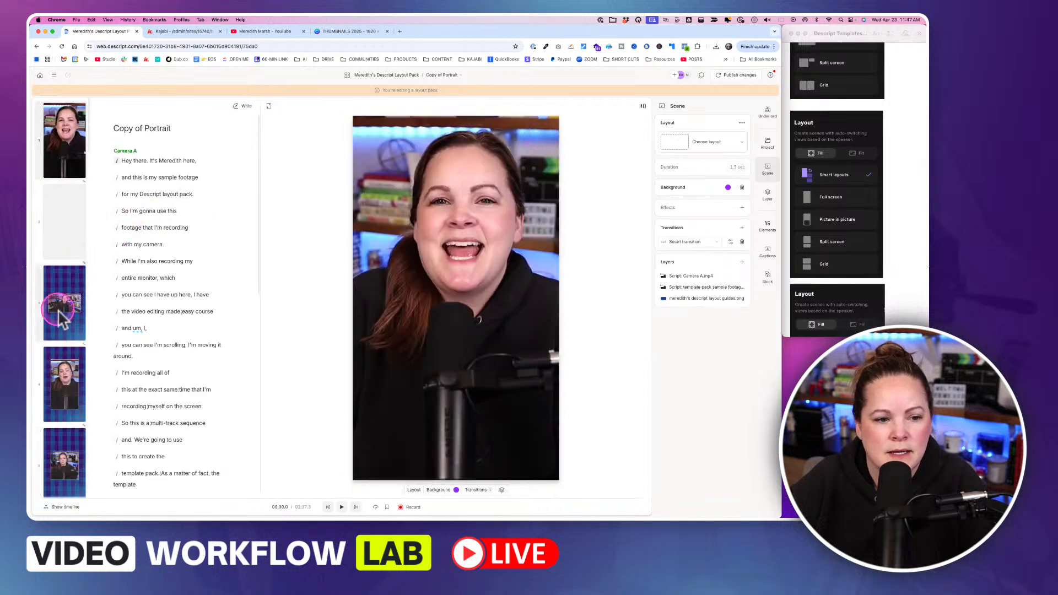
{"action": "left_click", "coordinate": [67, 284]}
{"action": "left_click", "coordinate": [67, 368]}
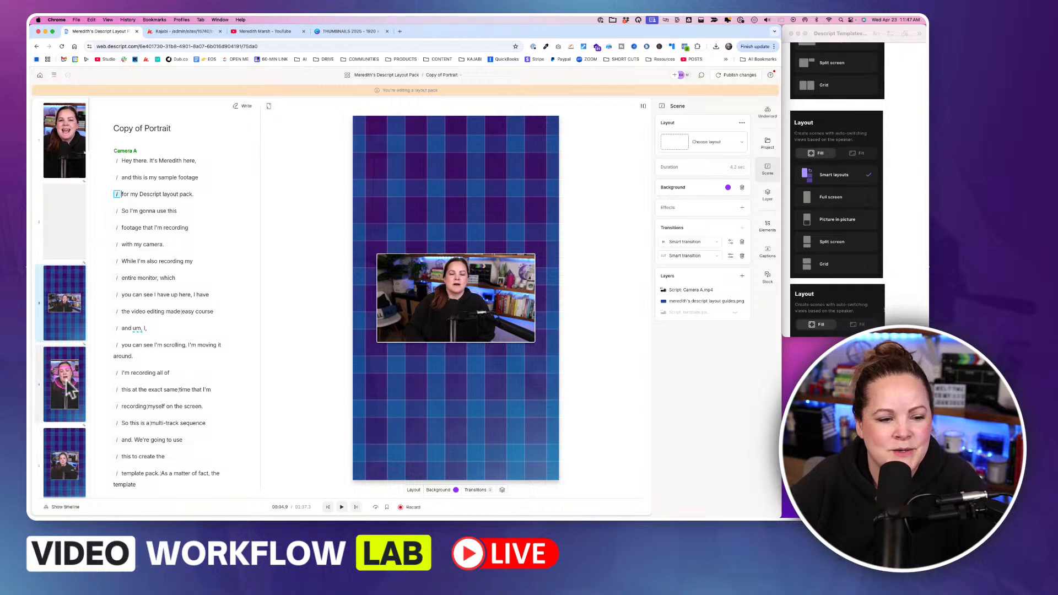
{"action": "left_click", "coordinate": [67, 467]}
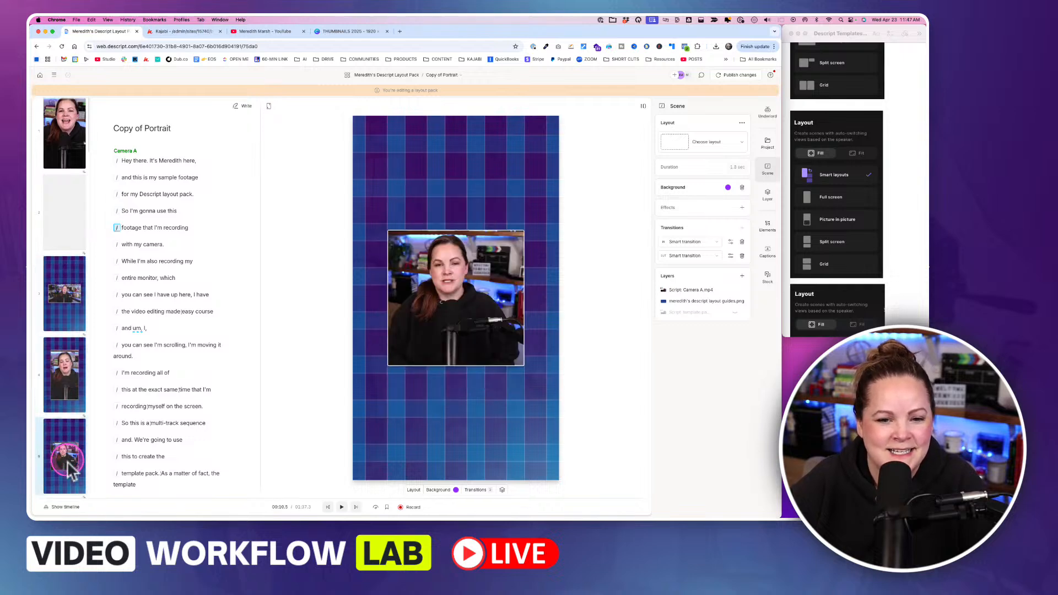
{"action": "scroll", "coordinate": [66, 463], "scroll_direction": "down", "scroll_amount": 3}
{"action": "left_click", "coordinate": [70, 414]}
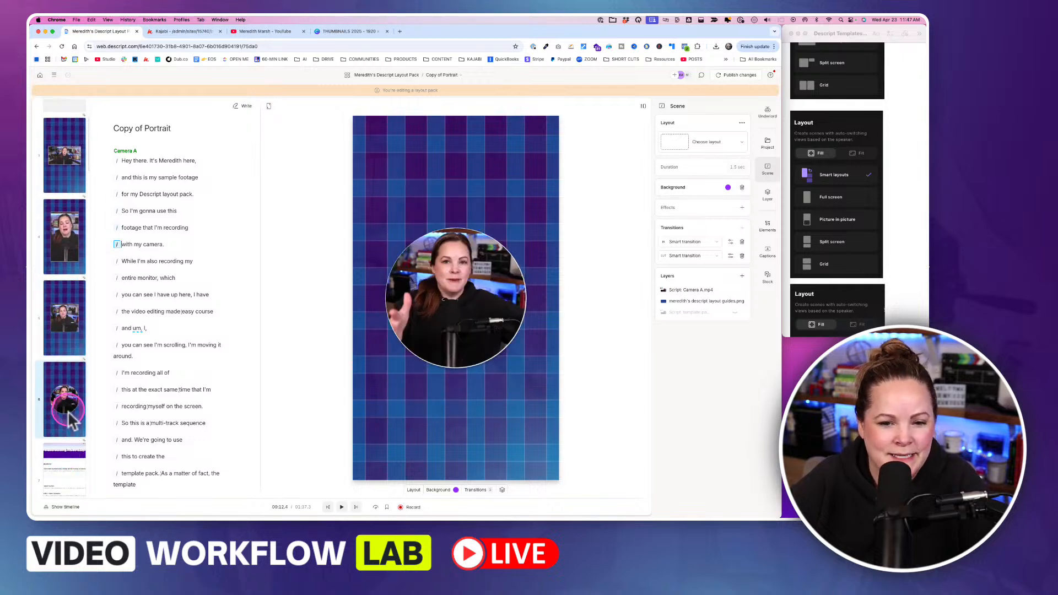
Step: Rename the copied Portrait composition as Square
{"action": "left_click", "coordinate": [462, 76]}
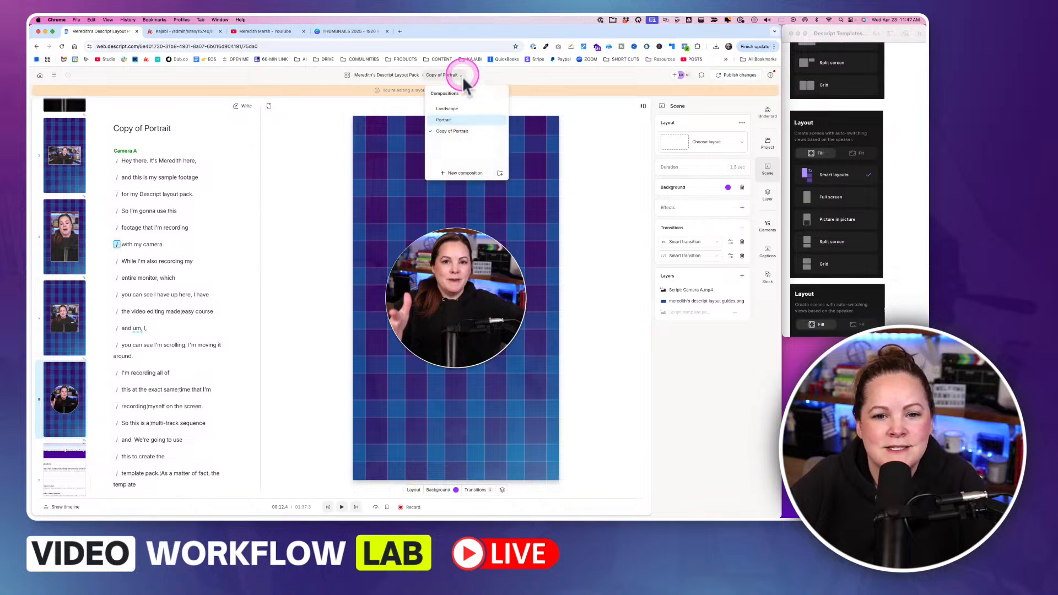
{"action": "left_click", "coordinate": [499, 131]}
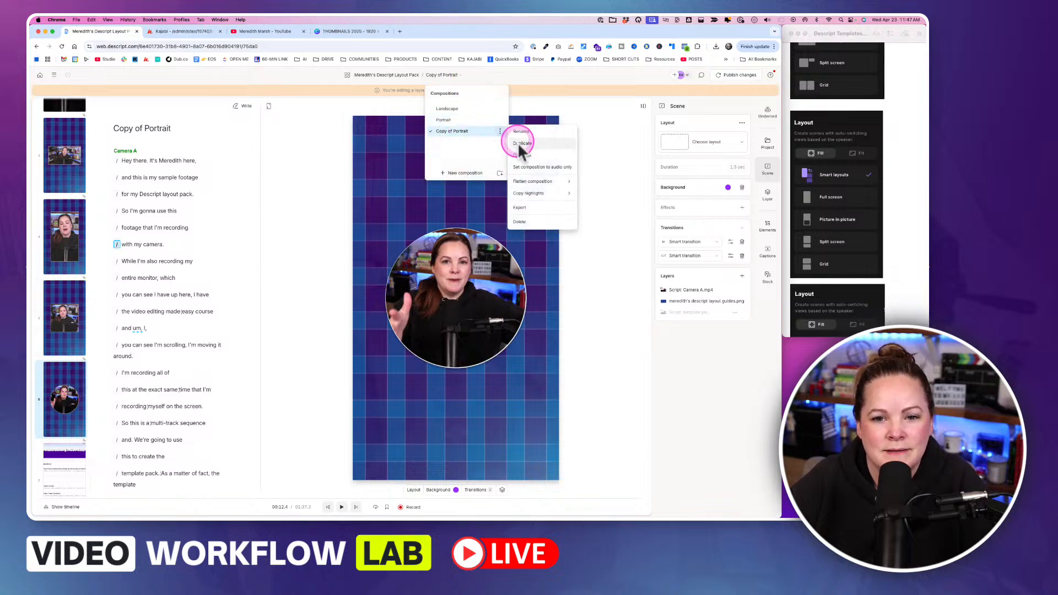
{"action": "left_click", "coordinate": [519, 132]}
{"action": "type", "text": "Sq"}
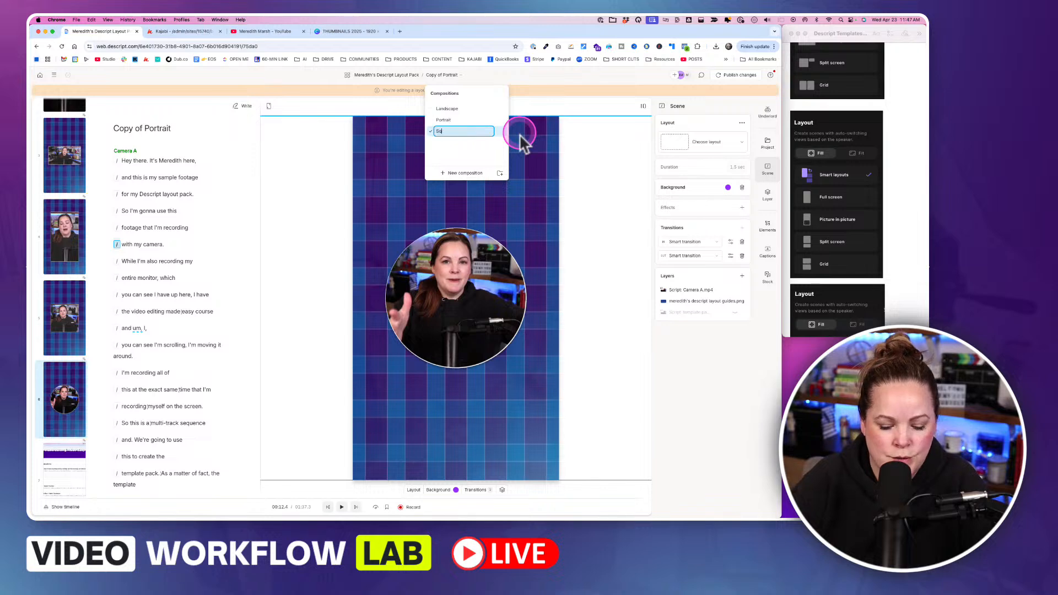
{"action": "type", "text": "uare"}
{"action": "key", "text": "Return"}
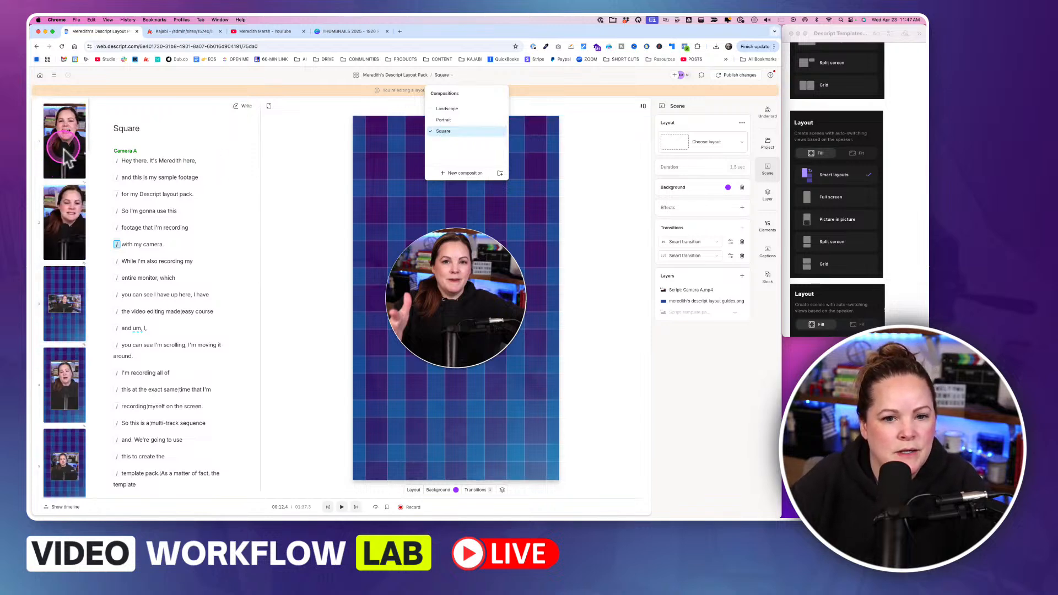
Step: Open the first scene of the Square composition and change the composition's aspect ratio to Square
{"action": "left_click", "coordinate": [66, 145]}
{"action": "left_click", "coordinate": [268, 106]}
{"action": "left_click", "coordinate": [272, 105]}
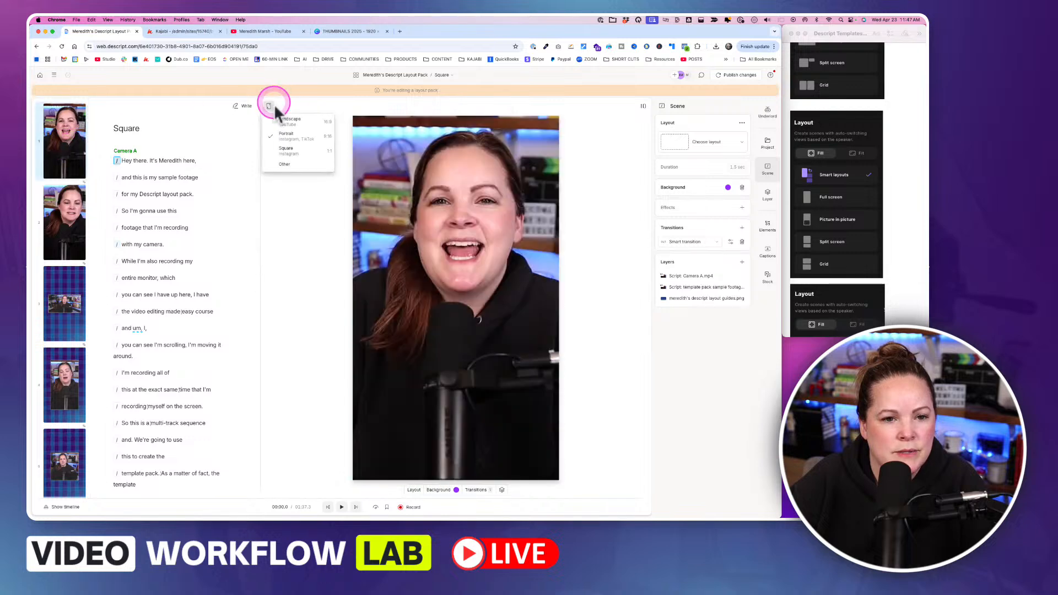
{"action": "left_click", "coordinate": [292, 148]}
Step: Scale the first scene's camera layer down to about 1927 wide by 1084 high, filling the square frame
{"action": "left_click", "coordinate": [389, 187]}
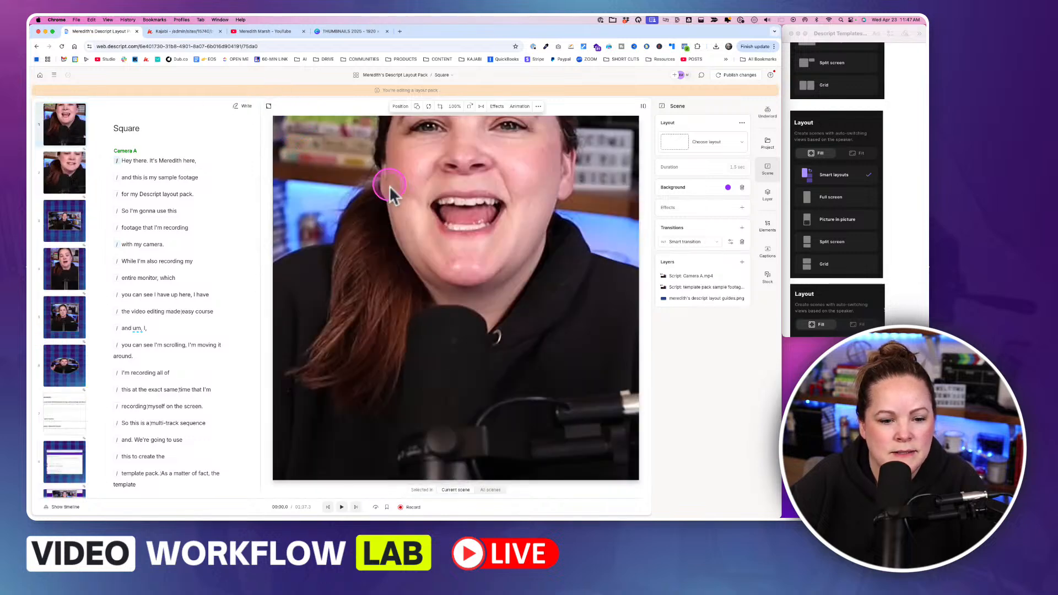
{"action": "double_click", "coordinate": [401, 281]}
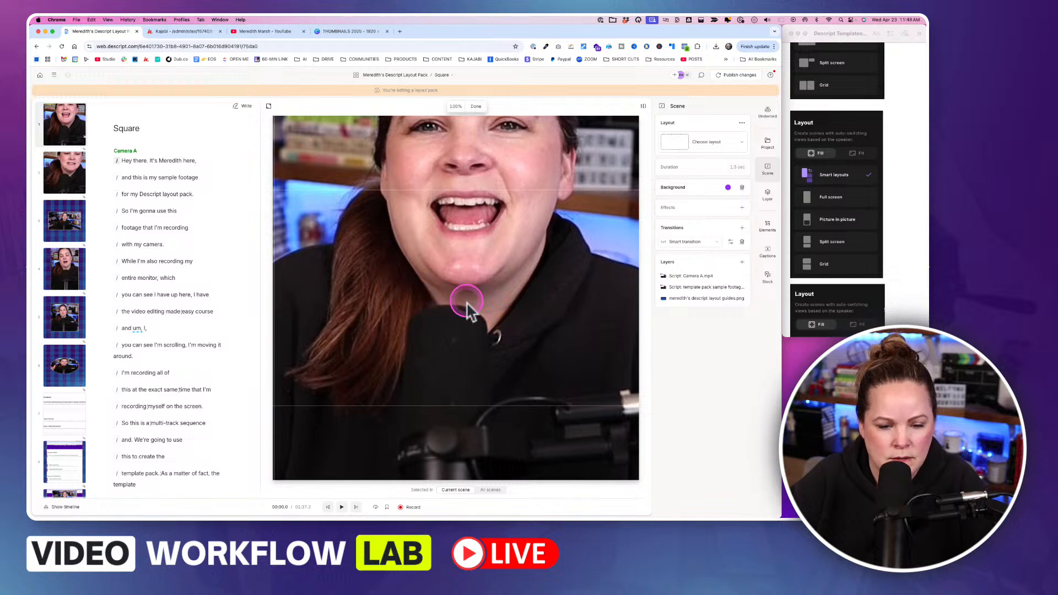
{"action": "left_click", "coordinate": [474, 107]}
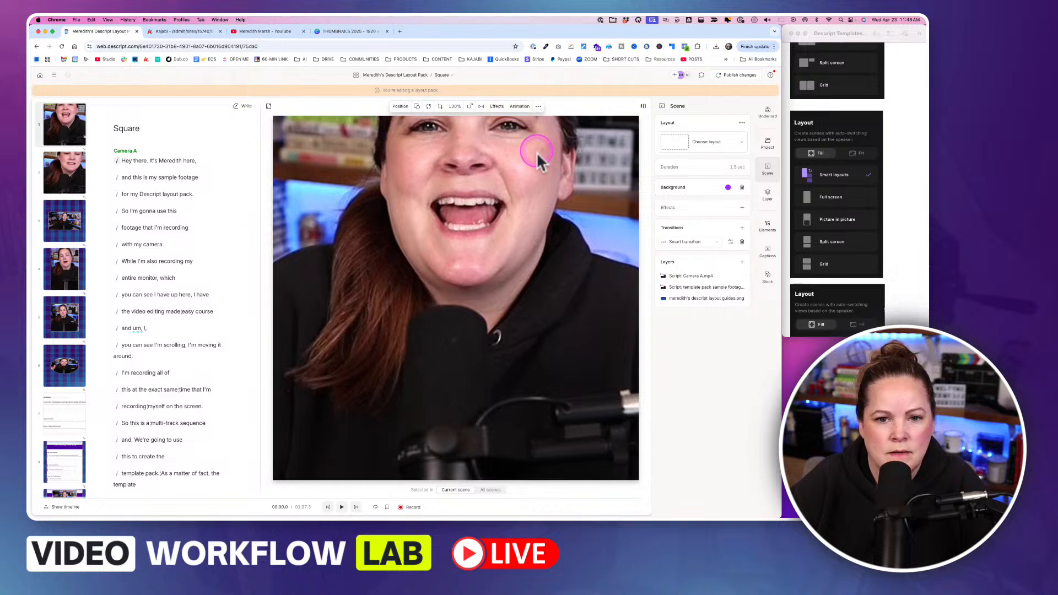
{"action": "left_click", "coordinate": [767, 194]}
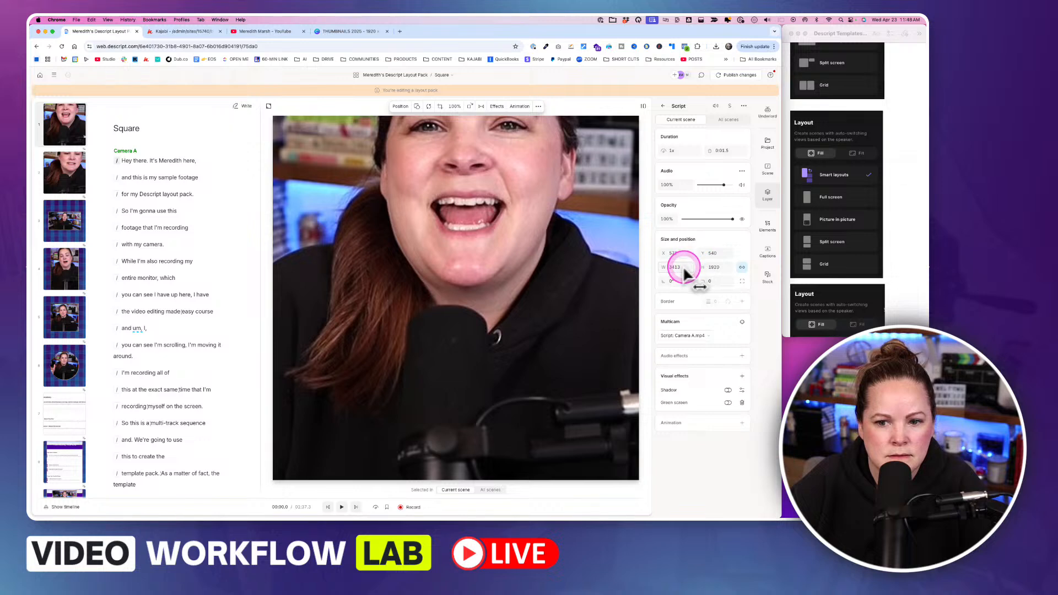
{"action": "left_click_drag", "start_coordinate": [683, 265], "coordinate": [680, 266]}
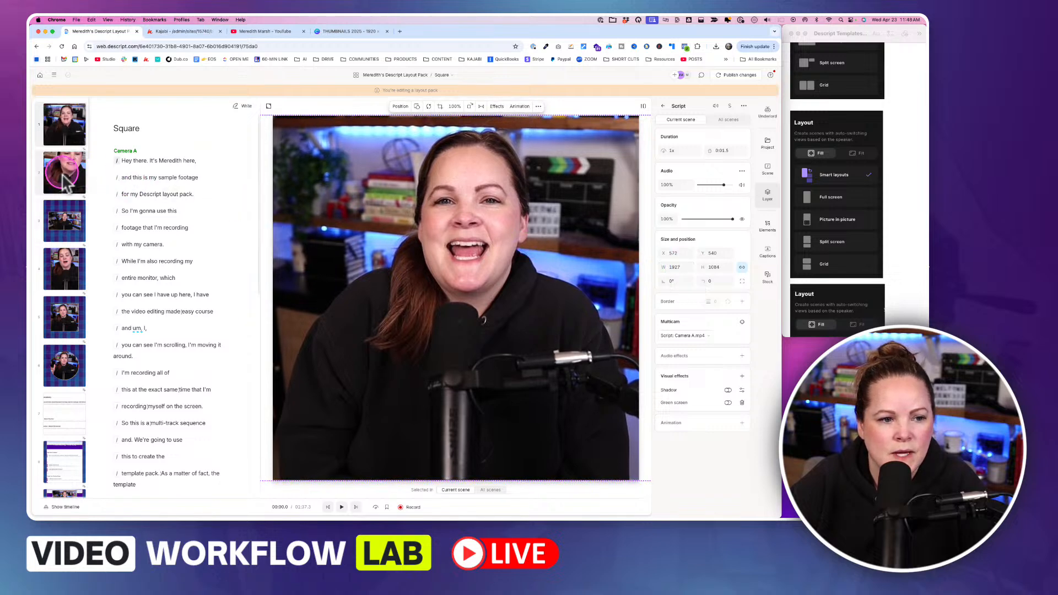
Step: Match the second scene's camera layer to the first scene's width of 1927, and enlarge it to about 2042 wide for a closer crop
{"action": "left_click", "coordinate": [64, 173]}
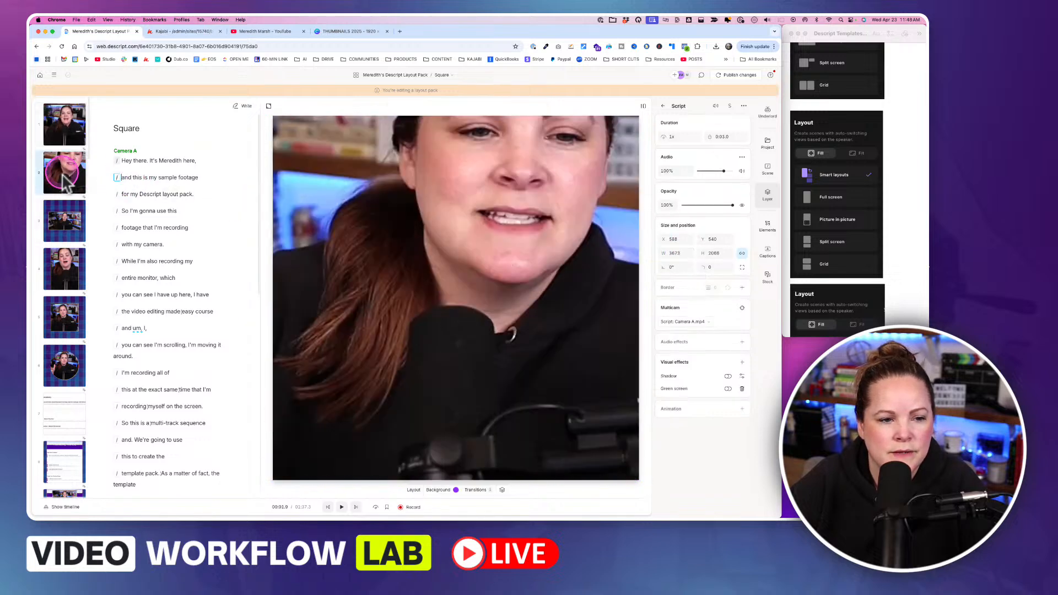
{"action": "left_click", "coordinate": [471, 234]}
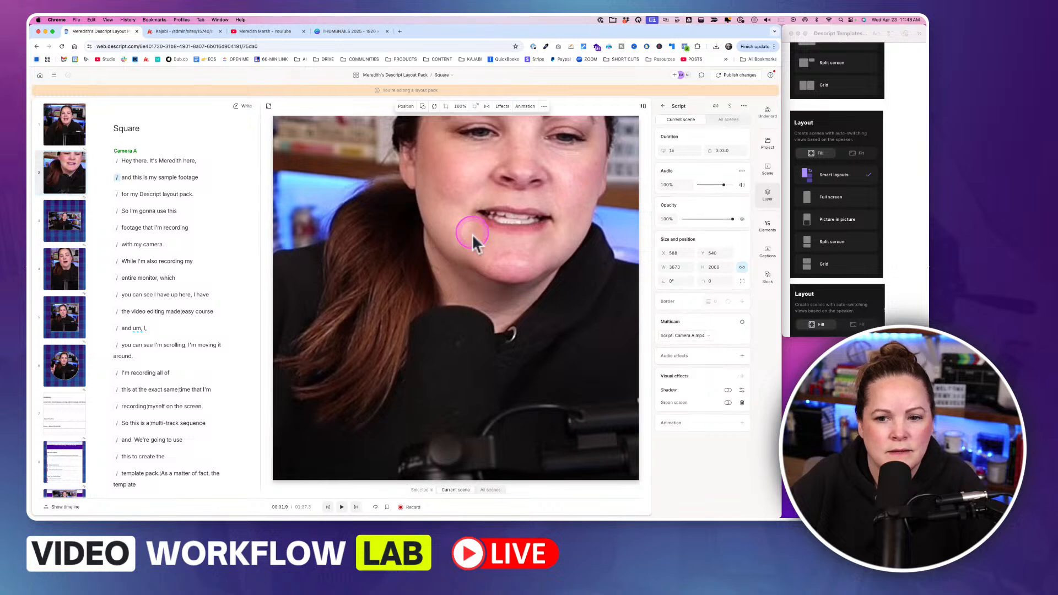
{"action": "left_click", "coordinate": [58, 122]}
{"action": "left_click", "coordinate": [677, 253]}
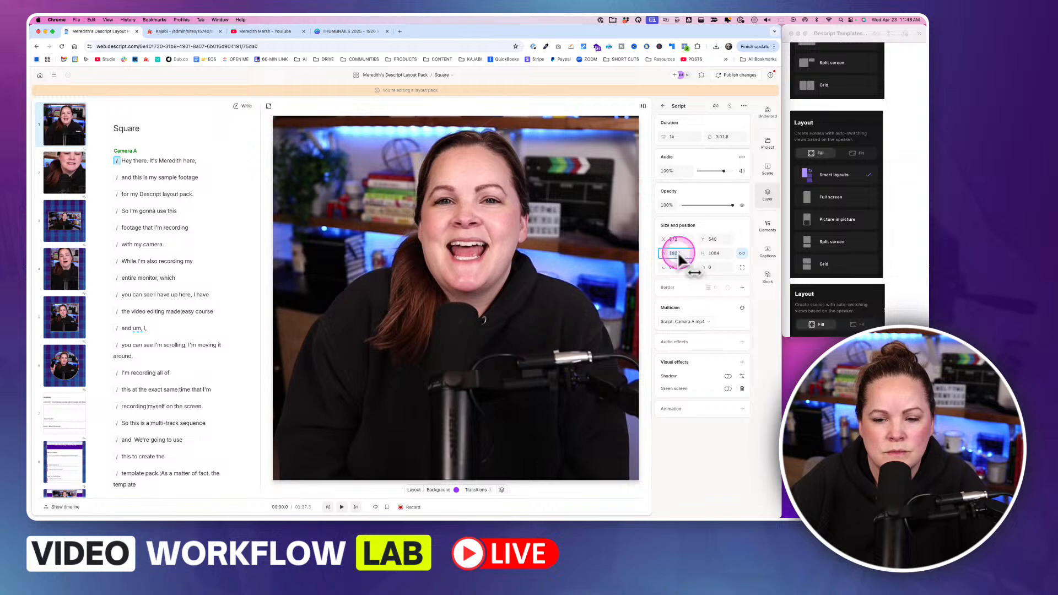
{"action": "left_click", "coordinate": [60, 185]}
{"action": "left_click", "coordinate": [459, 291]}
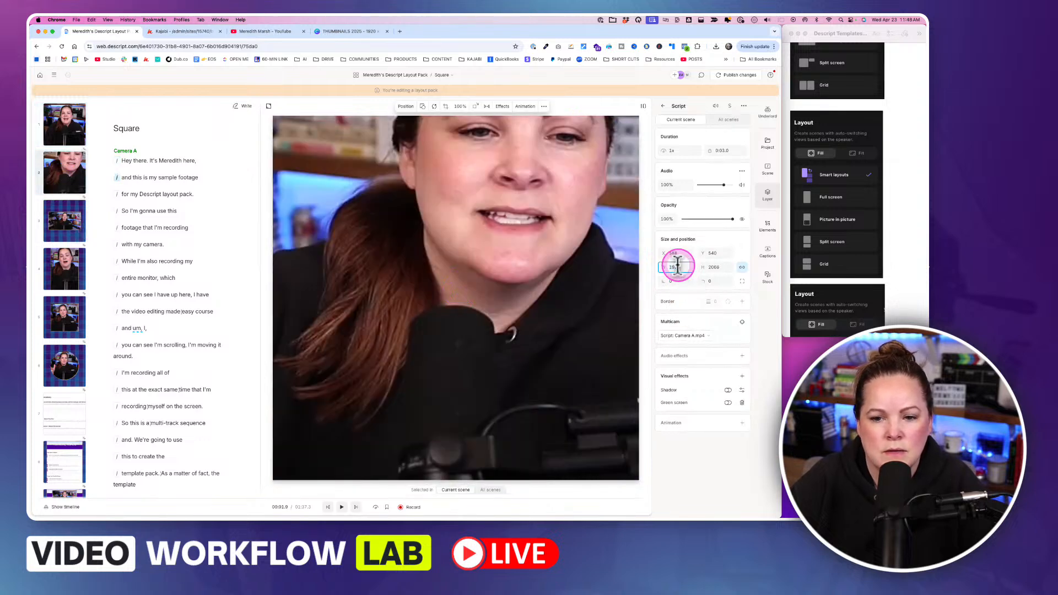
{"action": "key", "text": "Return"}
{"action": "left_click", "coordinate": [535, 297]}
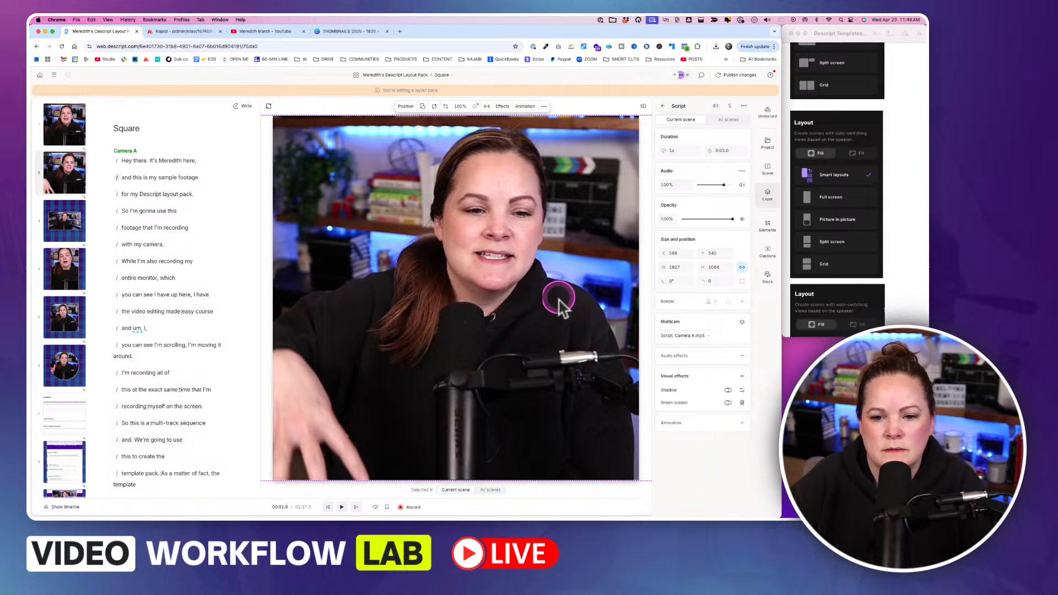
{"action": "left_click_drag", "start_coordinate": [676, 266], "coordinate": [693, 286]}
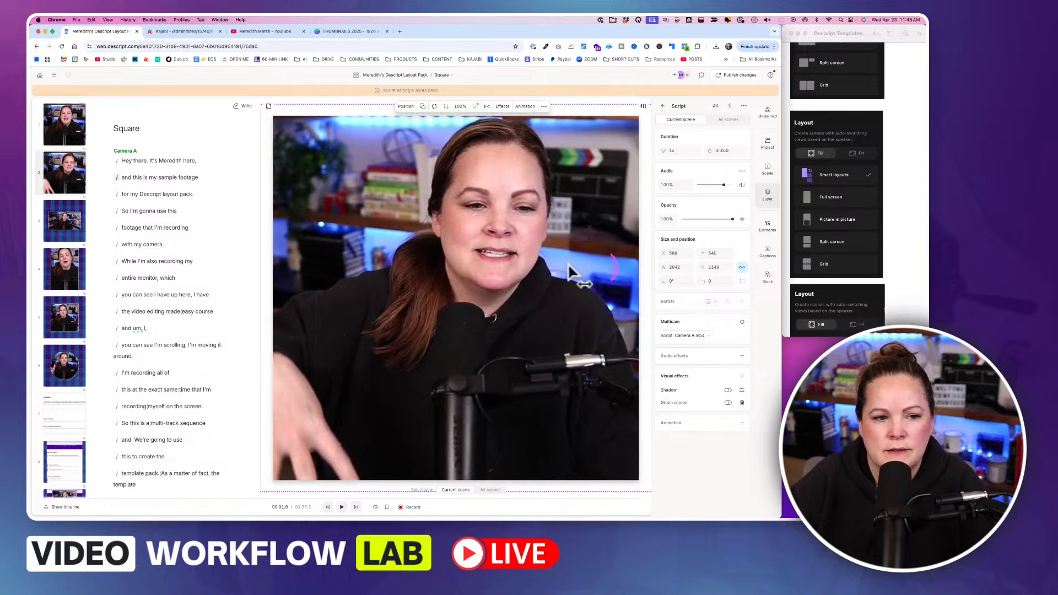
Step: Switch to the Landscape composition and examine the camera size and framing in its camera-only and screen-with-camera scenes
{"action": "left_click", "coordinate": [445, 77]}
{"action": "left_click", "coordinate": [454, 109]}
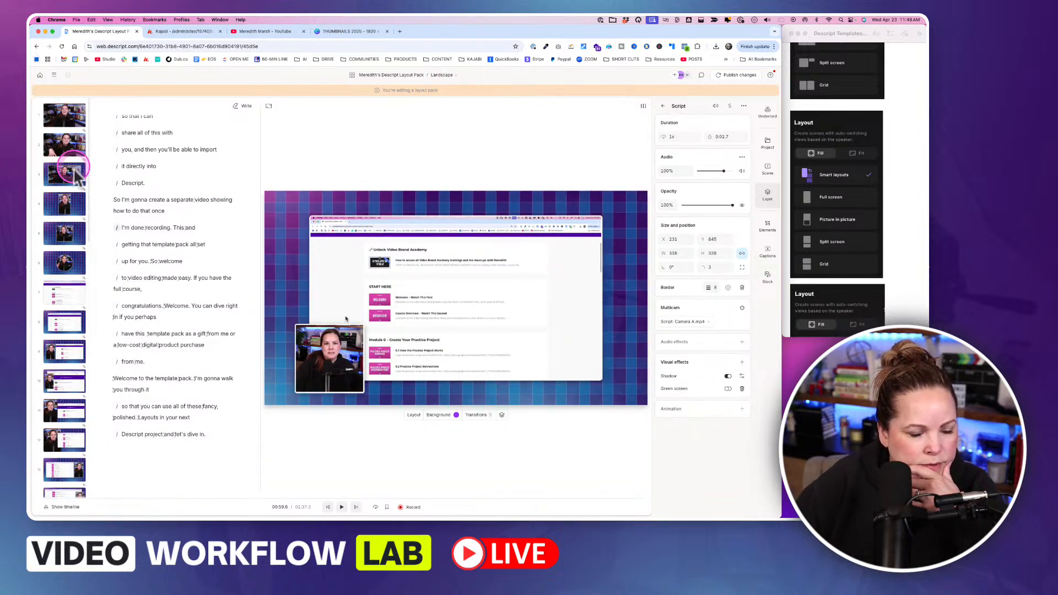
{"action": "left_click", "coordinate": [71, 119]}
{"action": "left_click", "coordinate": [432, 310]}
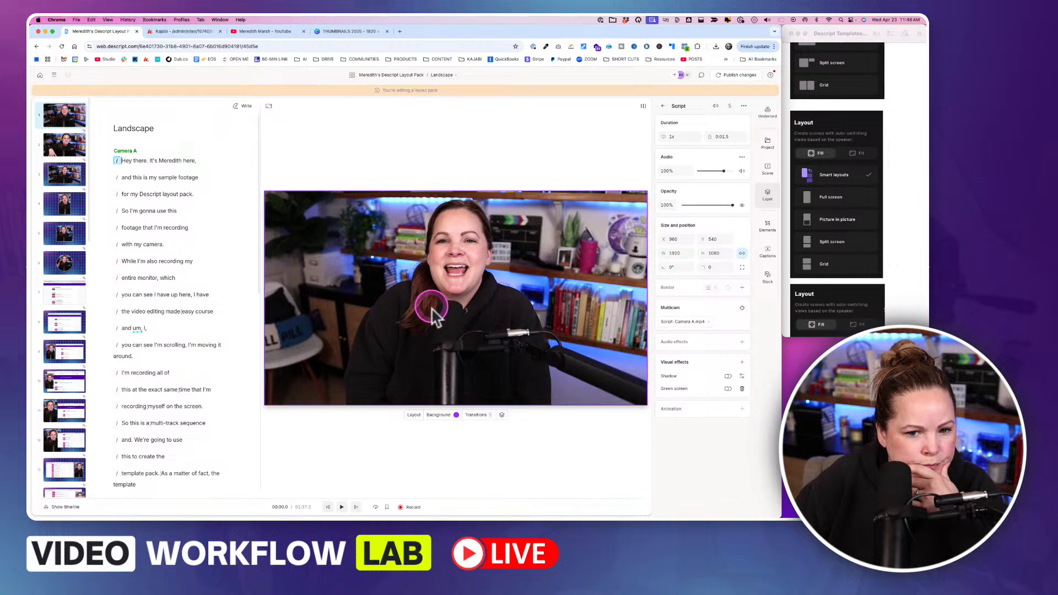
{"action": "left_click", "coordinate": [59, 154]}
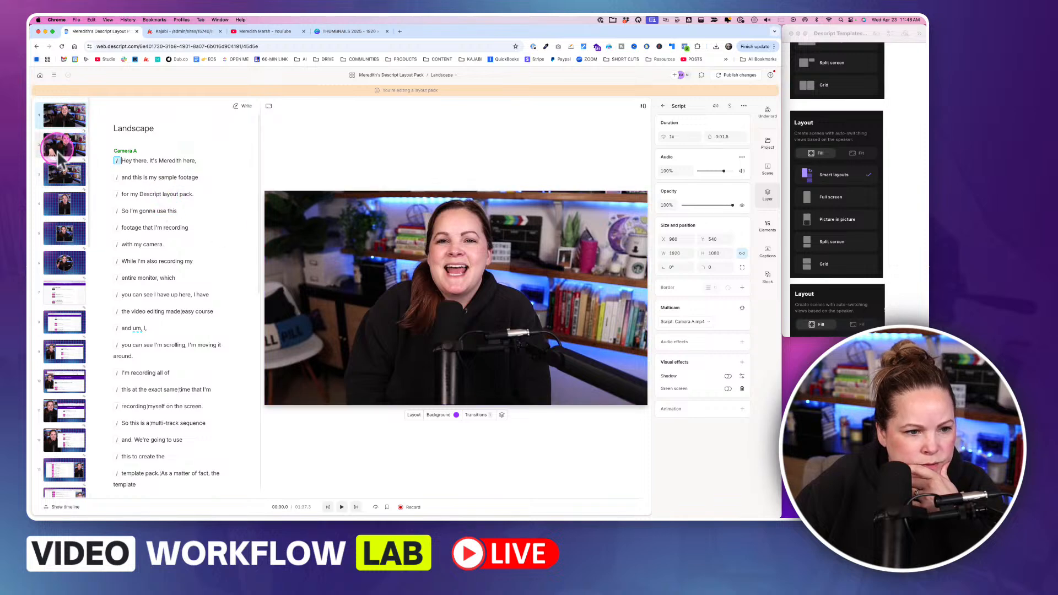
{"action": "left_click", "coordinate": [69, 176]}
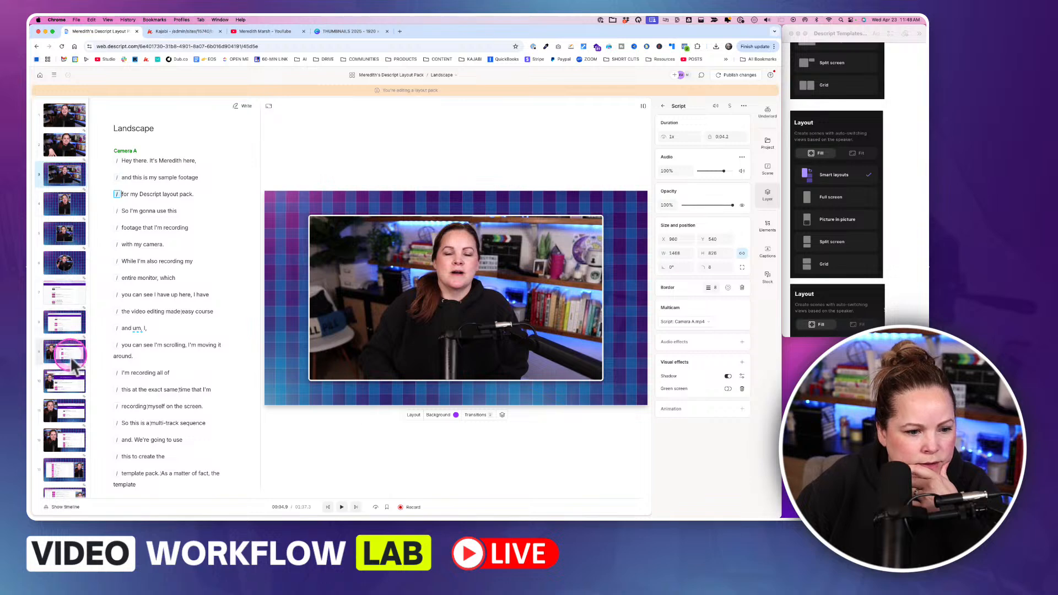
{"action": "scroll", "coordinate": [73, 364], "scroll_direction": "down", "scroll_amount": 5}
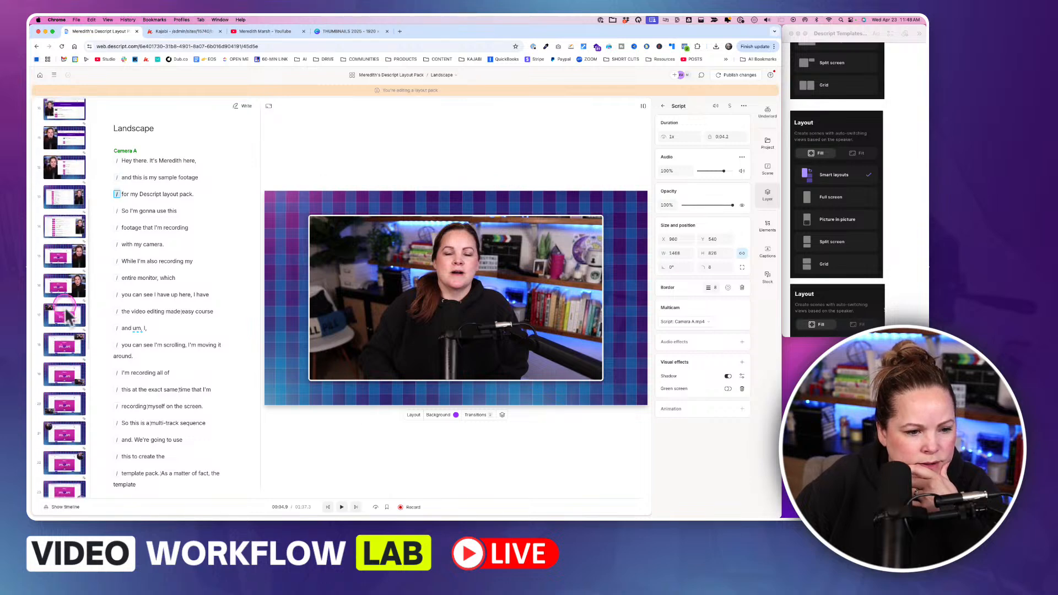
{"action": "left_click", "coordinate": [63, 315]}
{"action": "left_click", "coordinate": [347, 243]}
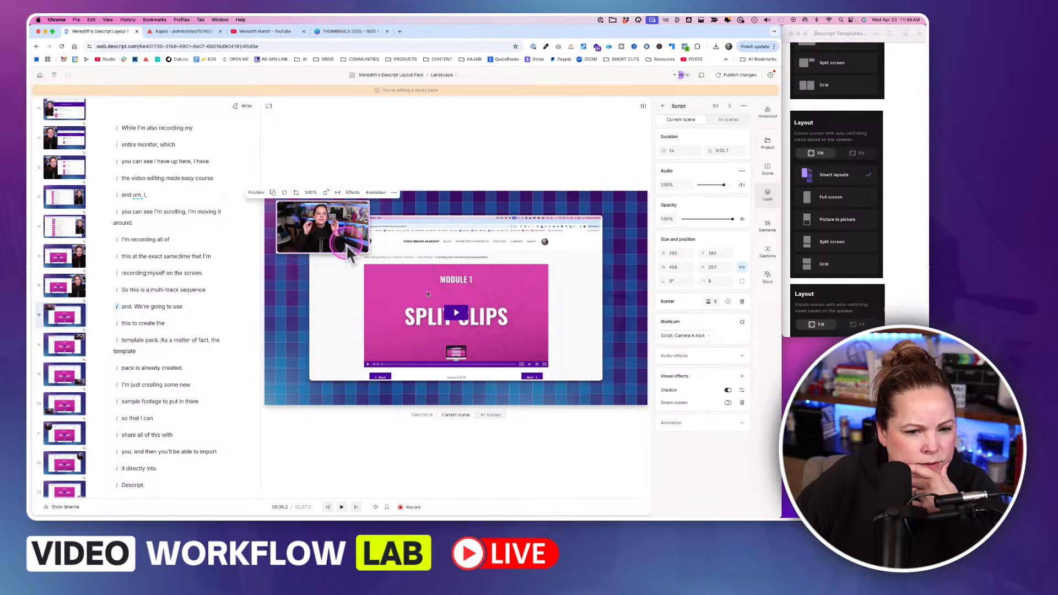
{"action": "left_click", "coordinate": [186, 248]}
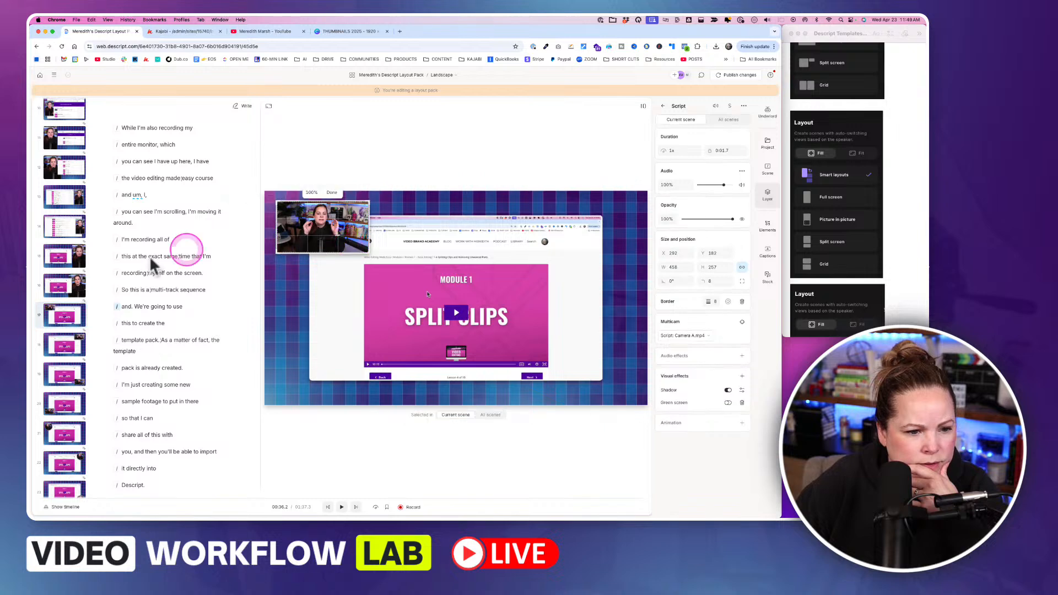
{"action": "left_click", "coordinate": [365, 167]}
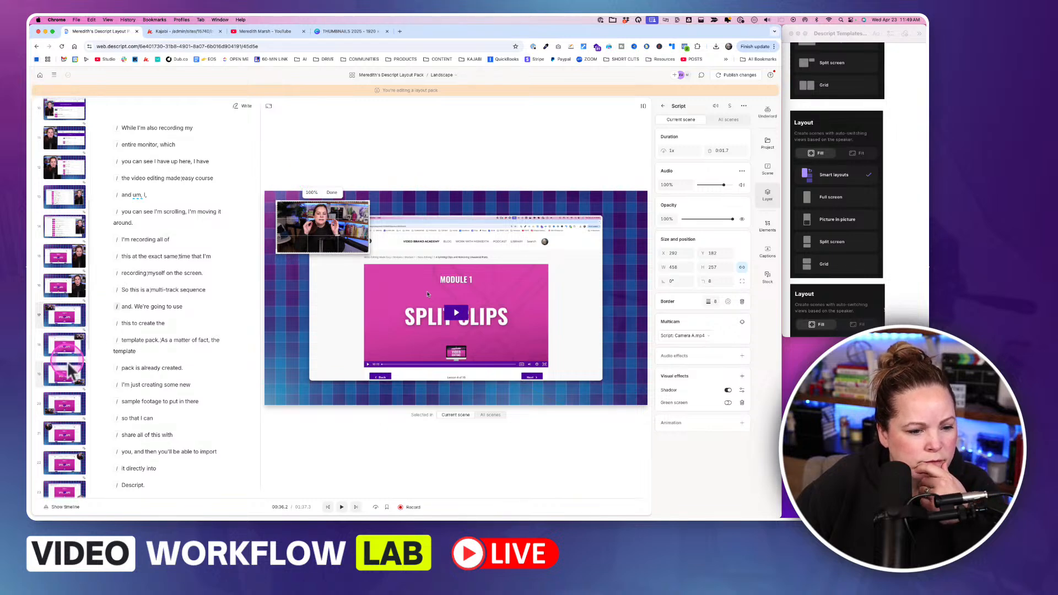
Step: Return to the Square composition and open the third scene, starting "for my Descript layout pack"
{"action": "left_click", "coordinate": [453, 77]}
{"action": "left_click", "coordinate": [452, 134]}
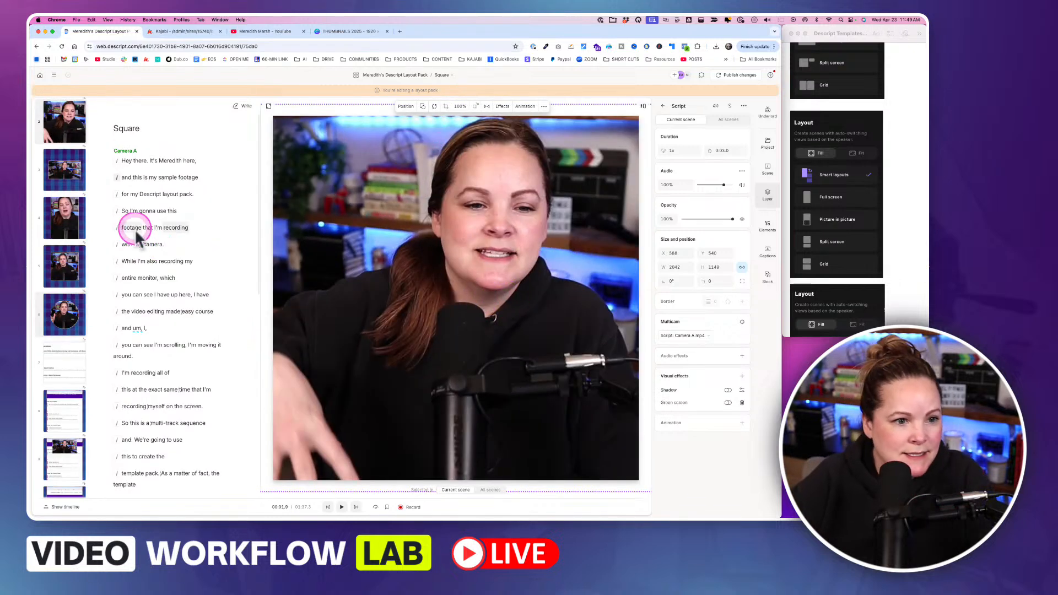
{"action": "scroll", "coordinate": [65, 204], "scroll_direction": "up", "scroll_amount": 1}
{"action": "left_click", "coordinate": [65, 212]}
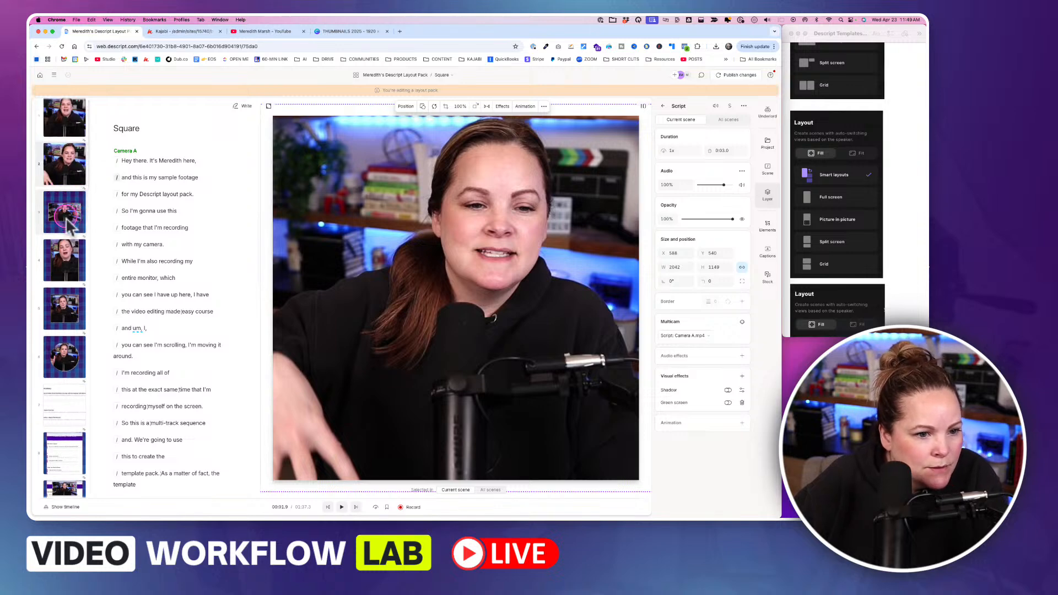
Step: Look through the Square reference layouts in the Descript Templates note and examine the camera-only designs up close
{"action": "left_click", "coordinate": [855, 201]}
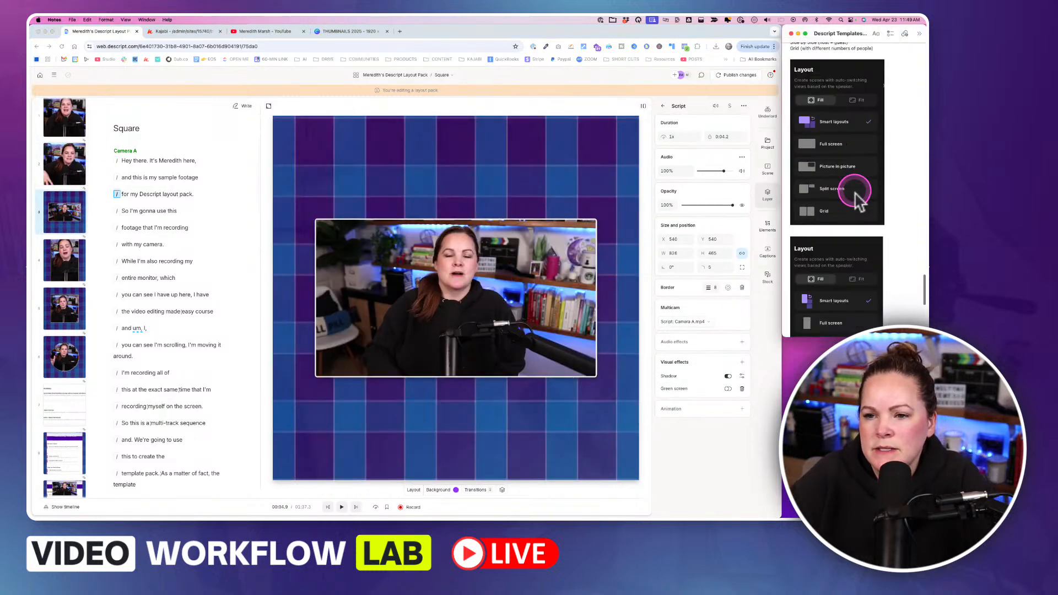
{"action": "scroll", "coordinate": [855, 201], "scroll_direction": "down", "scroll_amount": 10}
{"action": "scroll", "coordinate": [855, 199], "scroll_direction": "up", "scroll_amount": 5}
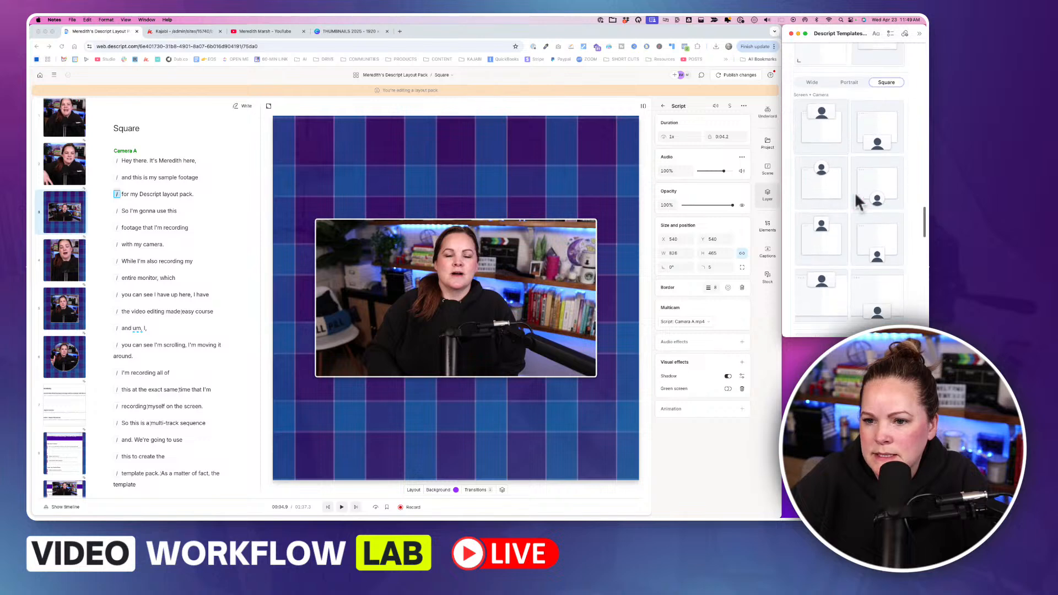
{"action": "scroll", "coordinate": [856, 196], "scroll_direction": "down", "scroll_amount": 2}
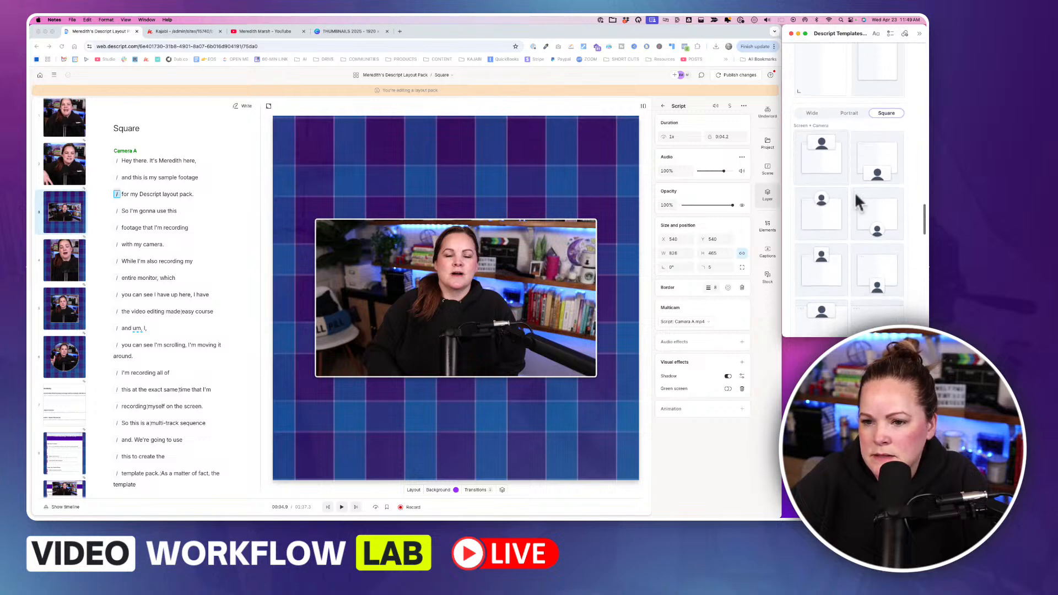
{"action": "scroll", "coordinate": [855, 195], "scroll_direction": "down", "scroll_amount": 5}
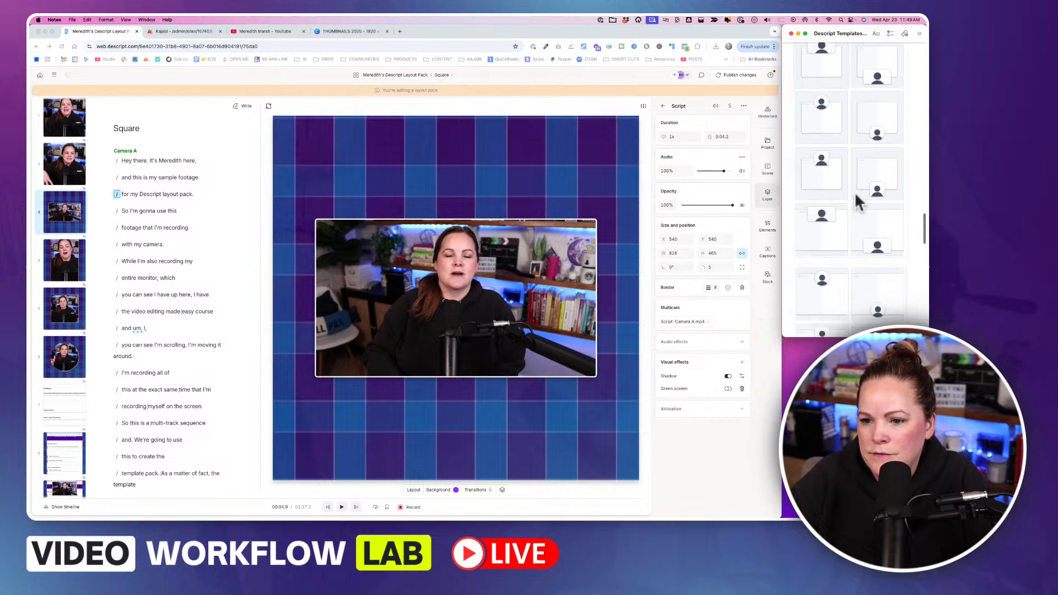
{"action": "scroll", "coordinate": [856, 196], "scroll_direction": "down", "scroll_amount": 1}
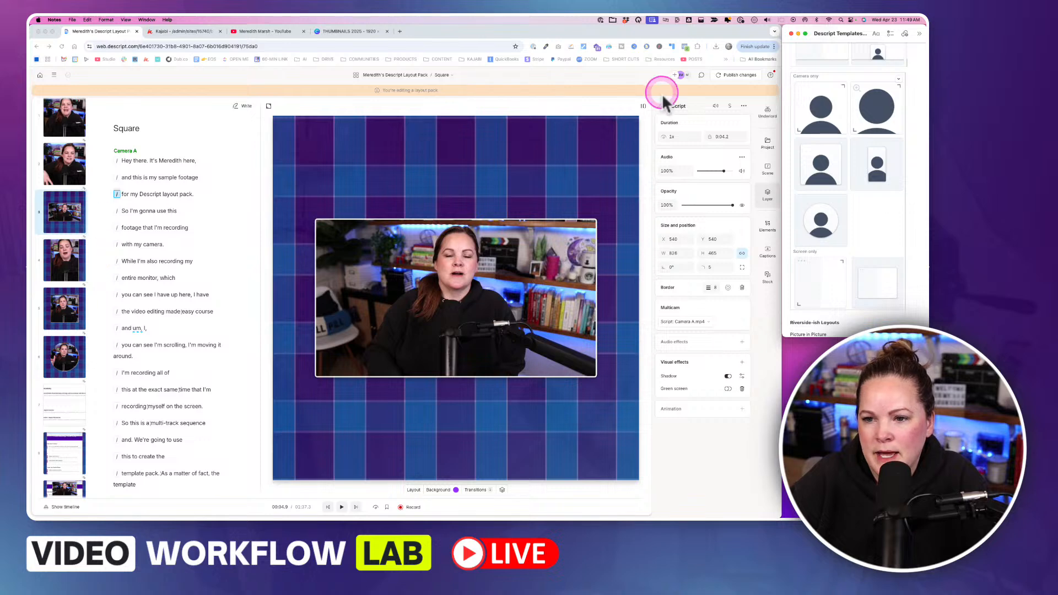
{"action": "key", "text": "ctrl+alt+m"}
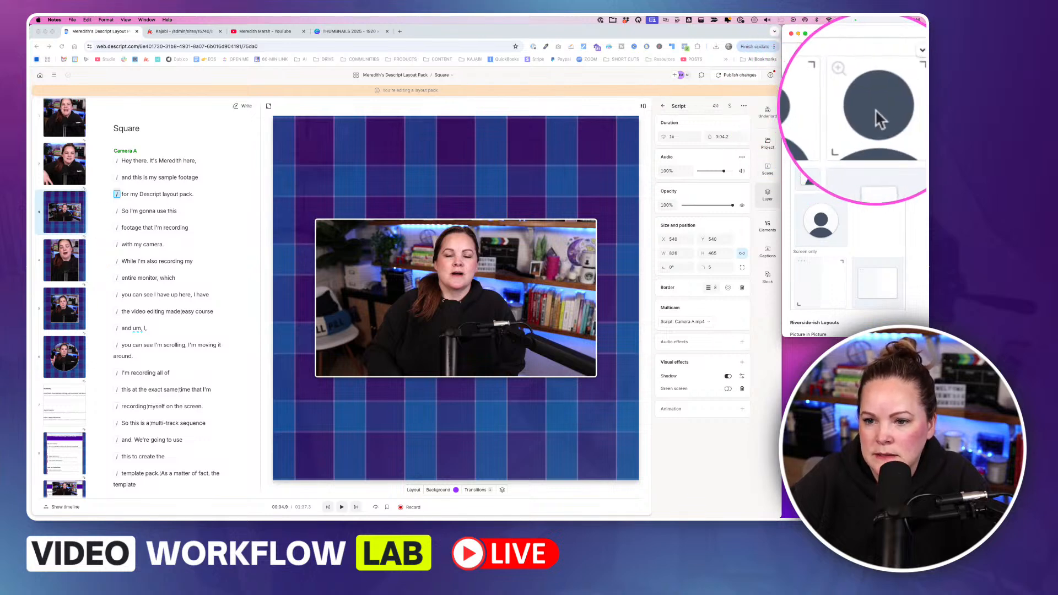
{"action": "key", "text": "ctrl+alt+m"}
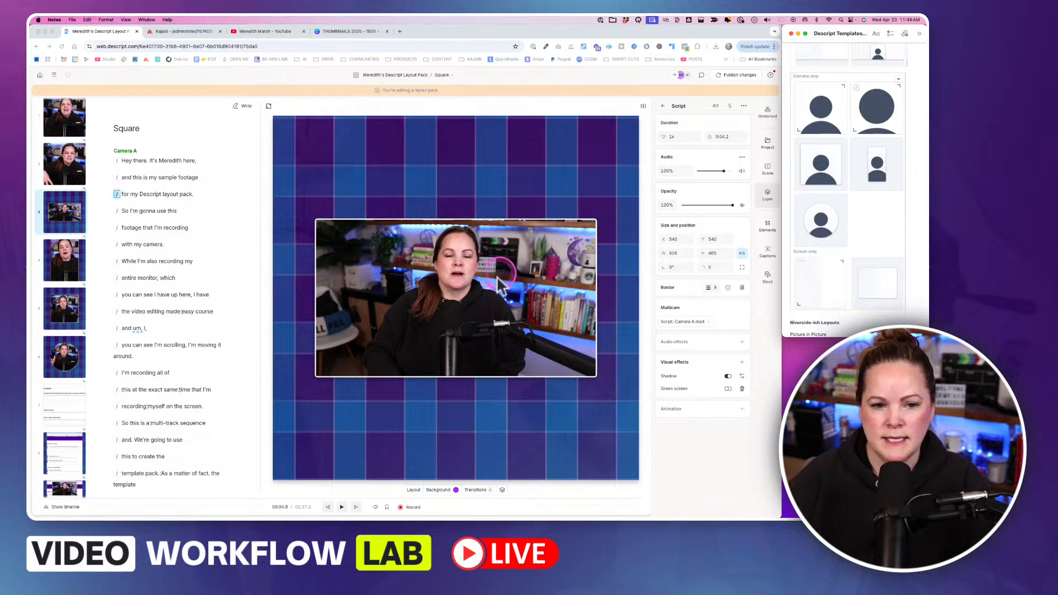
Step: Enlarge the third scene's centred, bordered camera clip to about 926 wide by 521 high
{"action": "left_click", "coordinate": [447, 300]}
{"action": "left_click", "coordinate": [354, 349]}
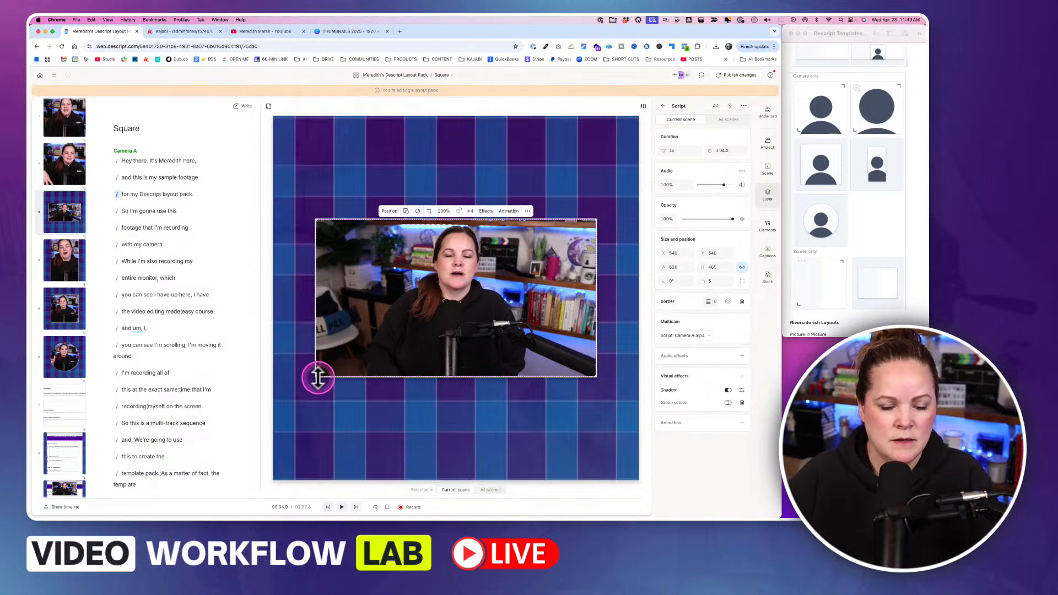
{"action": "left_click_drag", "start_coordinate": [317, 378], "coordinate": [302, 385]}
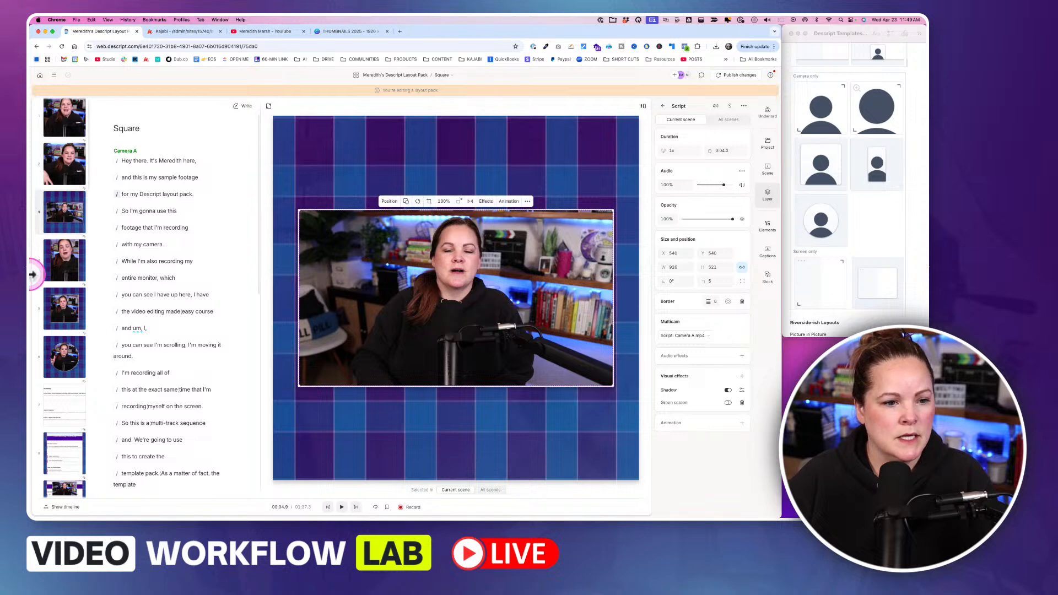
Step: Shrink the fourth scene's centred portrait camera clip to about 441 wide by 784 high
{"action": "left_click", "coordinate": [66, 268]}
{"action": "left_click", "coordinate": [397, 272]}
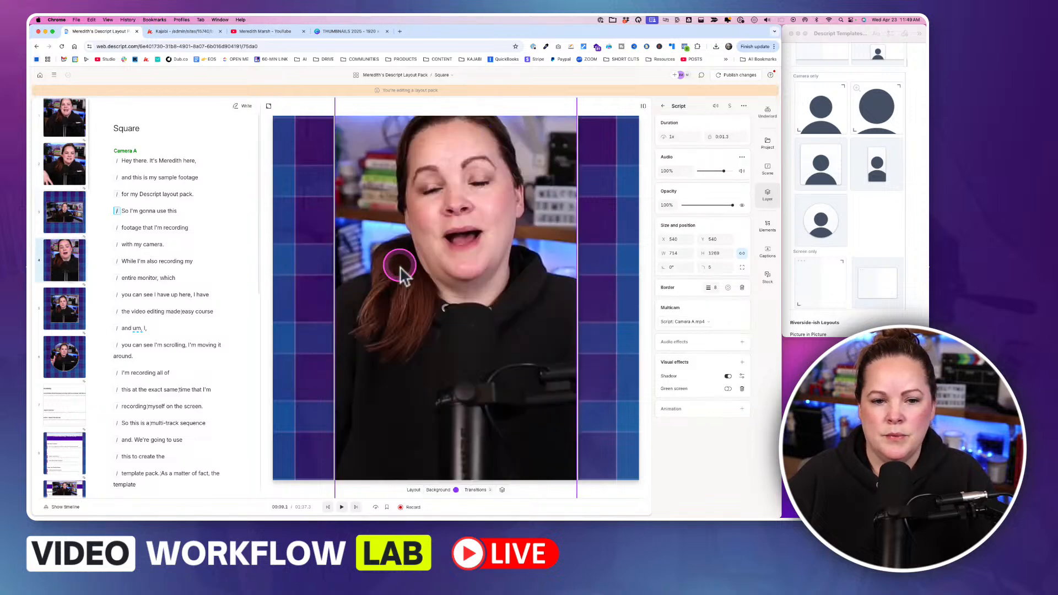
{"action": "left_click_drag", "start_coordinate": [675, 269], "coordinate": [456, 311]}
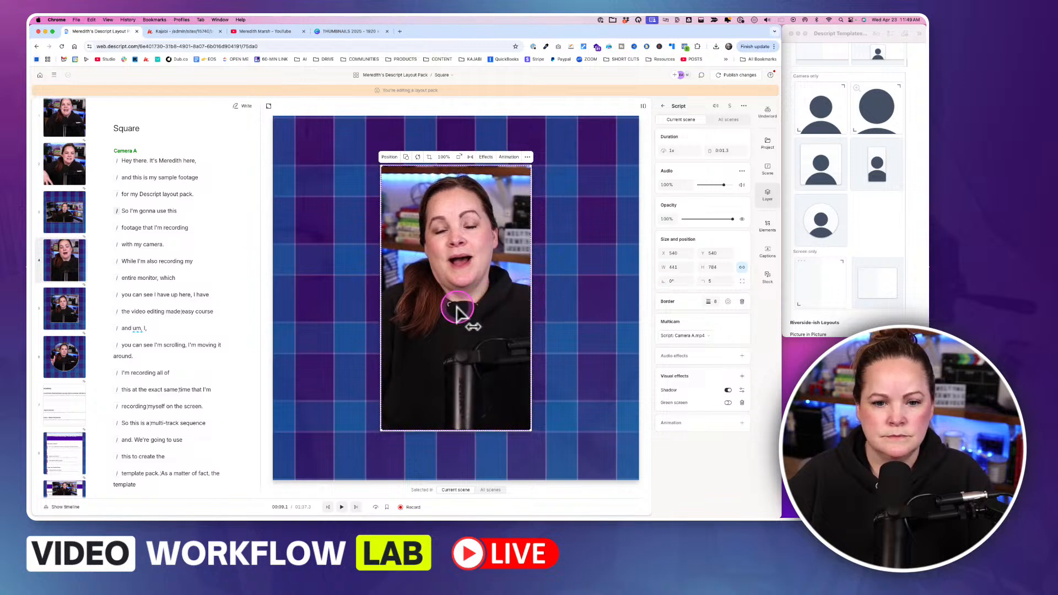
Step: Enlarge the fifth scene's centred square camera clip to about 941 by 941
{"action": "left_click", "coordinate": [117, 228]}
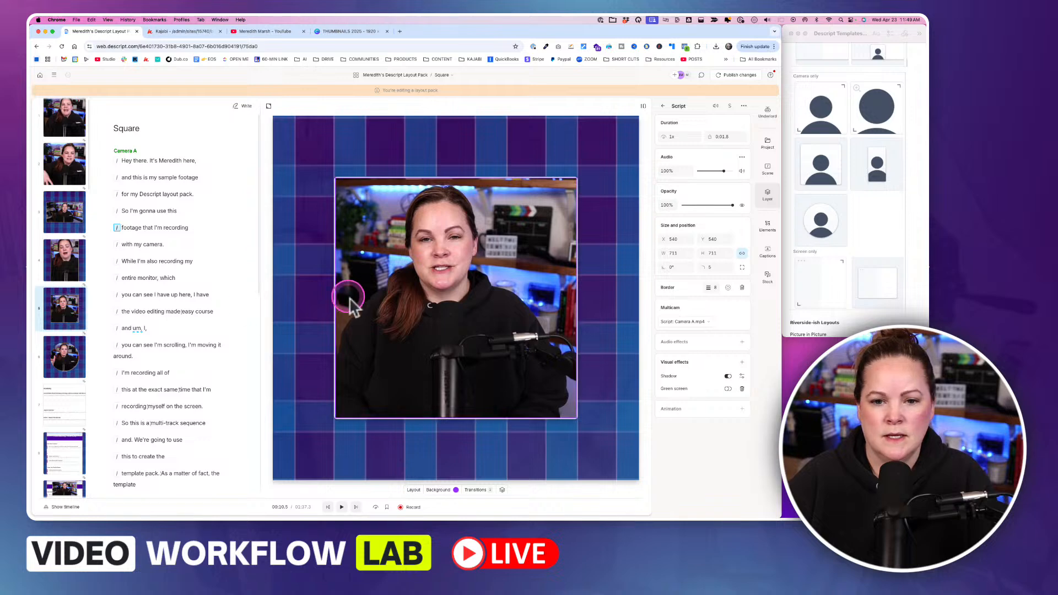
{"action": "left_click", "coordinate": [401, 292]}
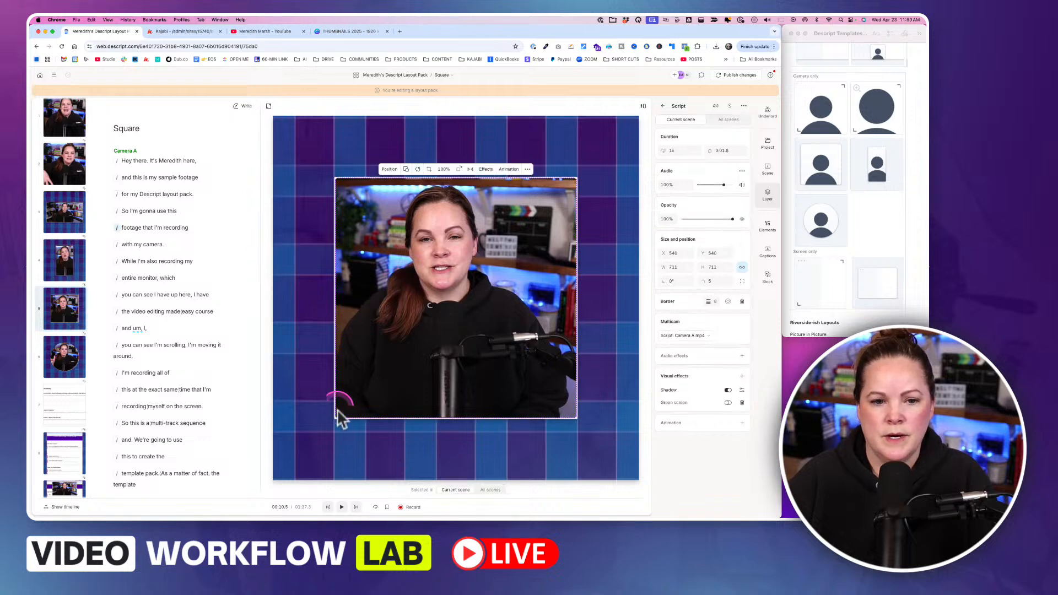
{"action": "left_click_drag", "start_coordinate": [336, 419], "coordinate": [279, 440]}
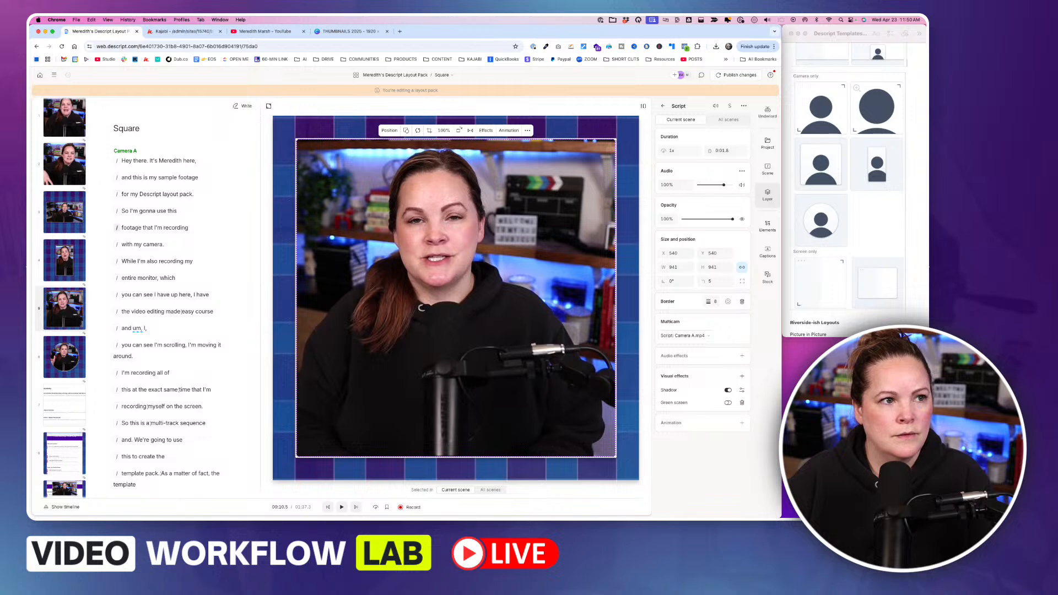
Step: Shrink the sixth scene's circular camera clip slightly, to about 716 by 716
{"action": "left_click", "coordinate": [67, 359]}
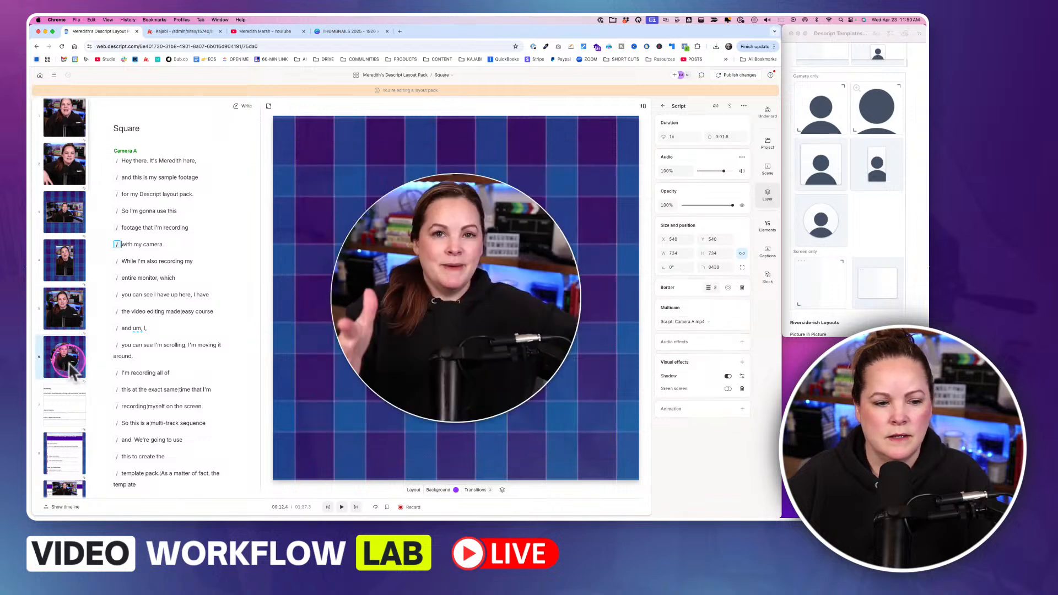
{"action": "left_click", "coordinate": [398, 302]}
{"action": "left_click_drag", "start_coordinate": [333, 420], "coordinate": [336, 419]}
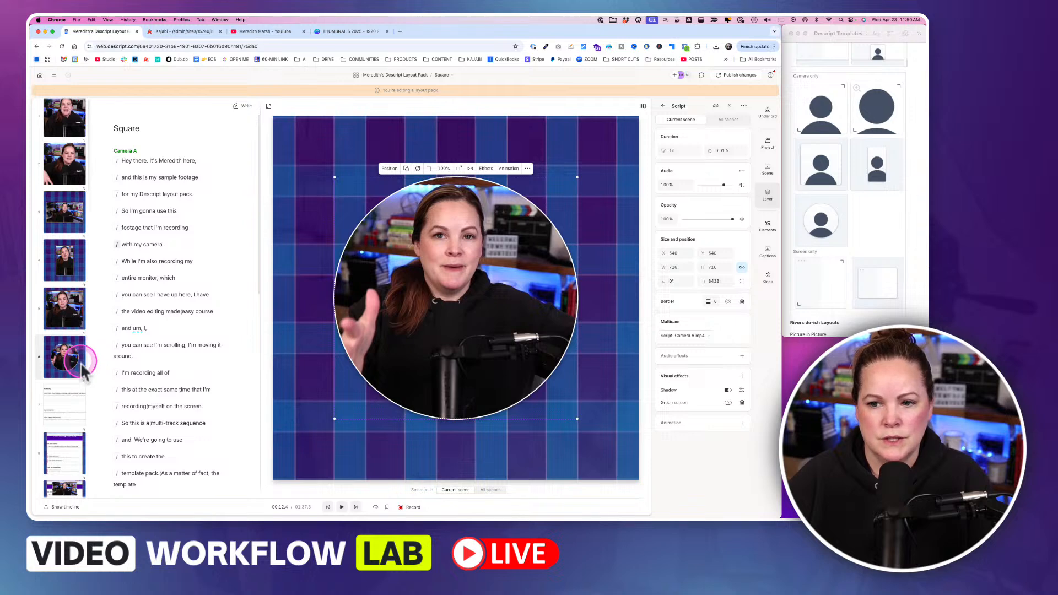
Step: Scale down the full-screen recording in the seventh scene to about 1925 wide by 1083 high, still filling the square canvas
{"action": "left_click", "coordinate": [65, 405]}
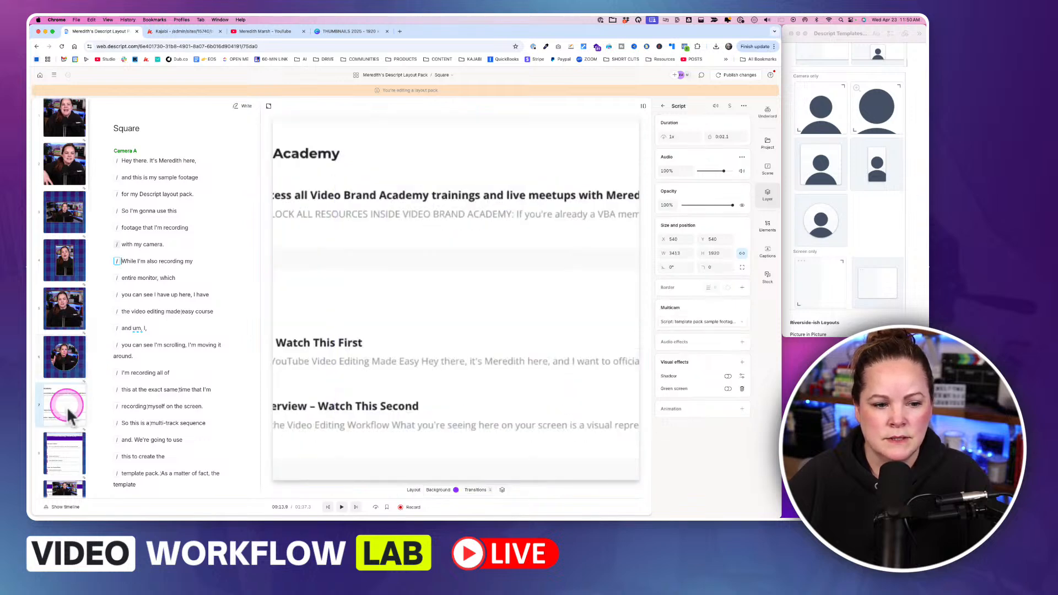
{"action": "left_click", "coordinate": [388, 329]}
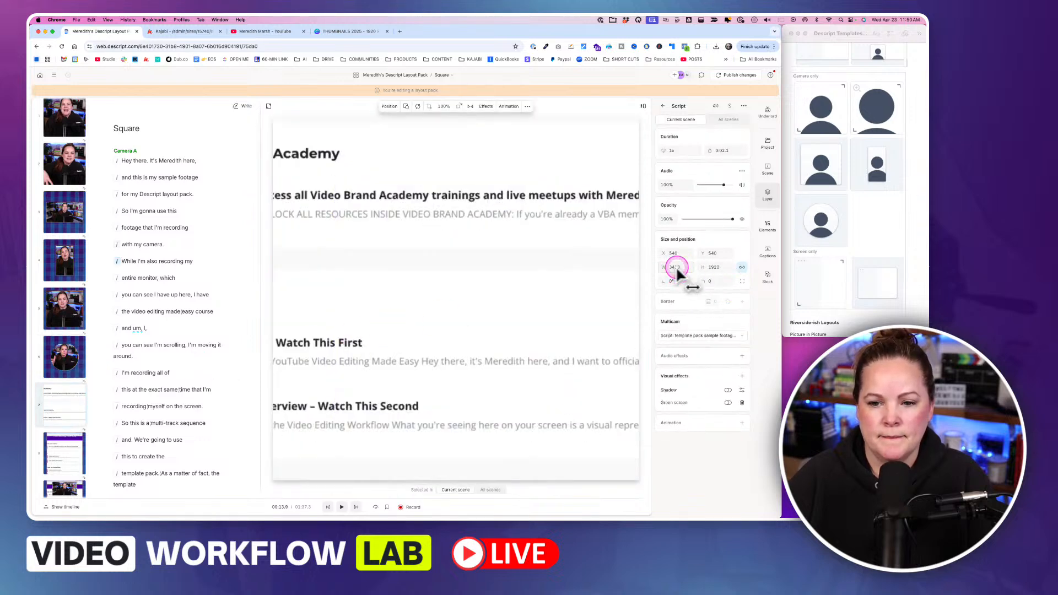
{"action": "left_click_drag", "start_coordinate": [676, 266], "coordinate": [666, 266]}
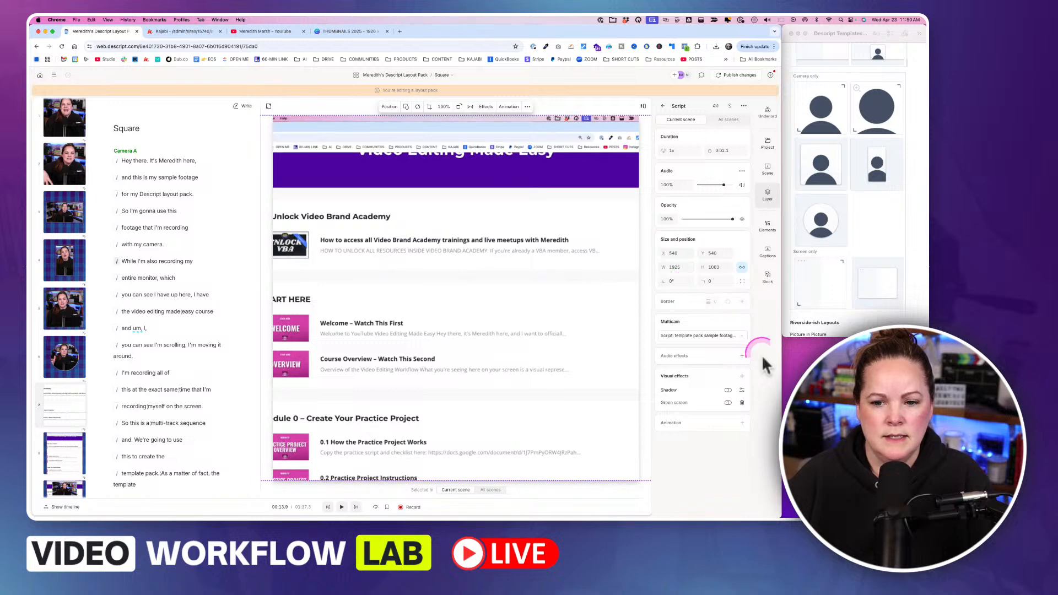
{"action": "left_click", "coordinate": [699, 485]}
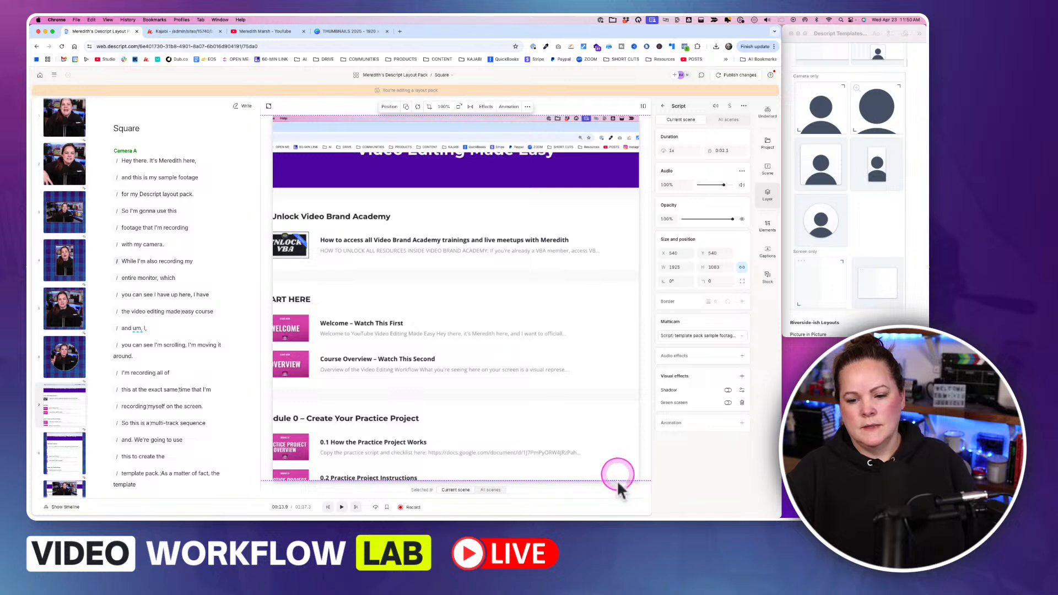
{"action": "left_click", "coordinate": [338, 107]}
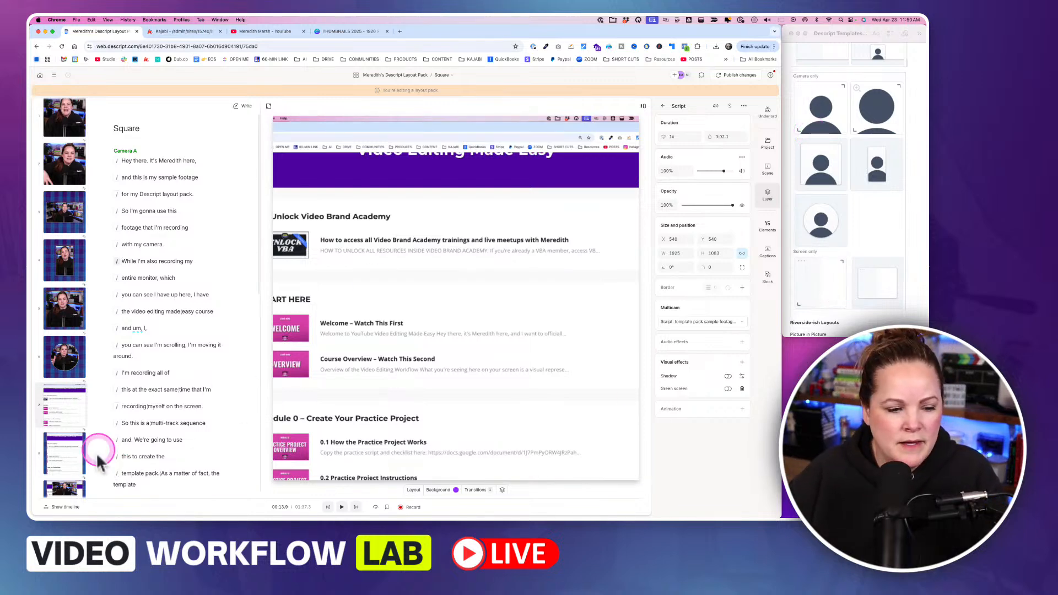
Step: Crop the eighth scene's screen recording to a square, and reduce its height to make it about 912 wide by 782 high
{"action": "left_click", "coordinate": [75, 467]}
{"action": "left_click", "coordinate": [373, 371]}
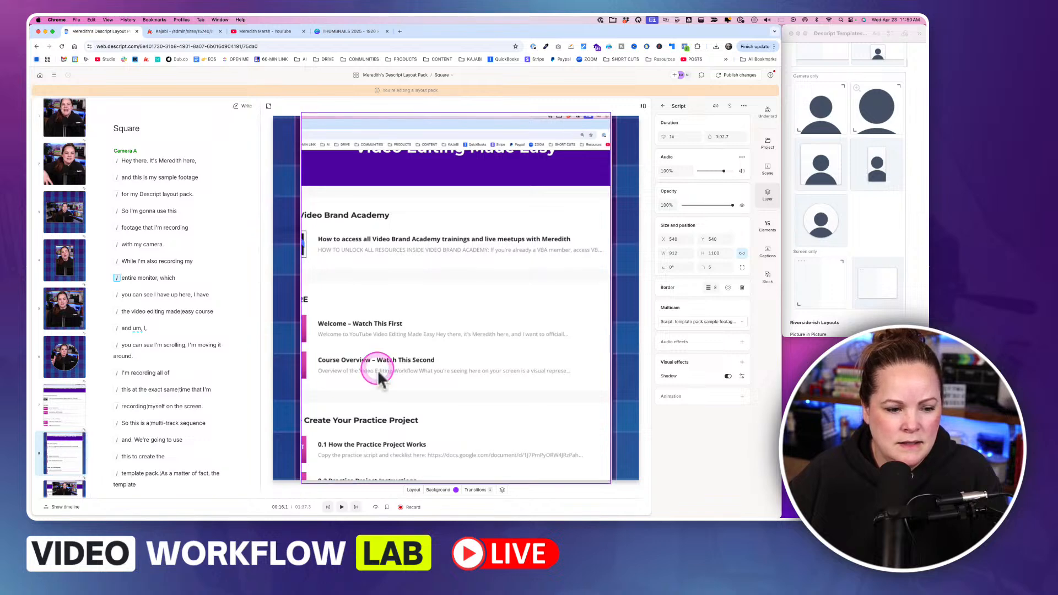
{"action": "left_click", "coordinate": [377, 369]}
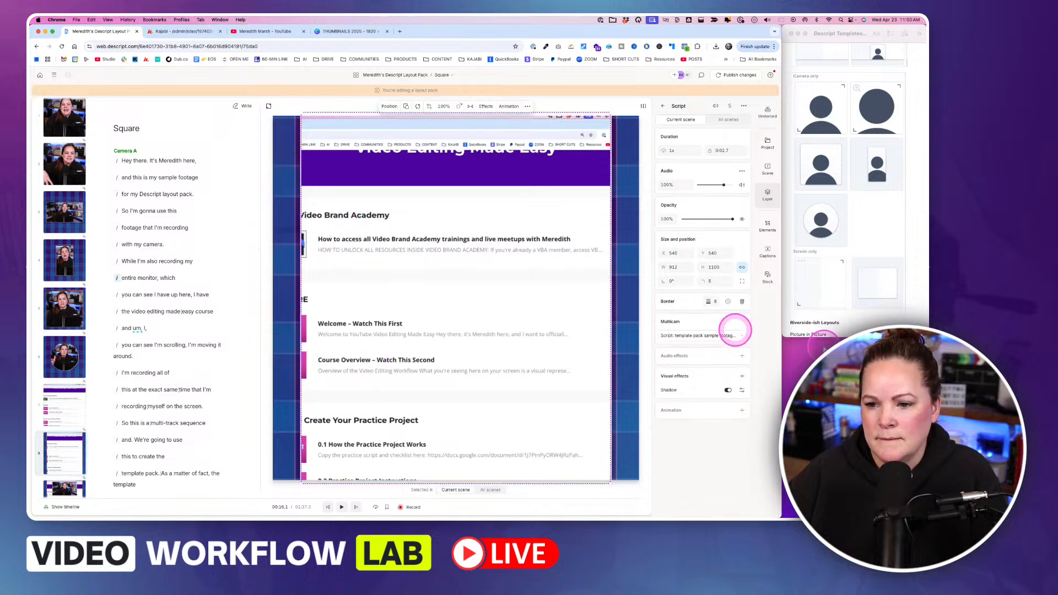
{"action": "key", "text": "ctrl+z"}
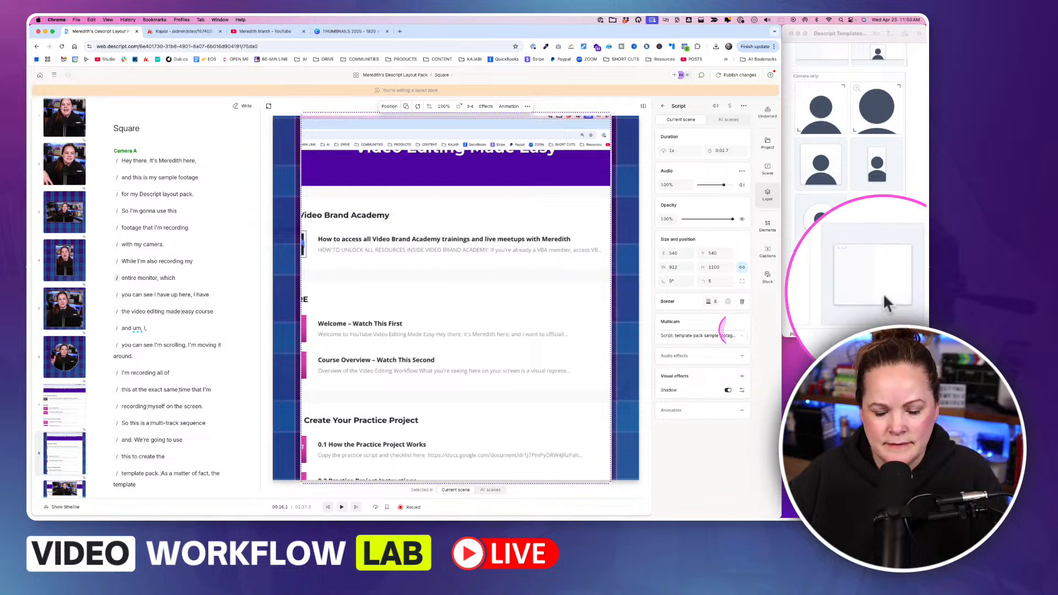
{"action": "key", "text": "ctrl+z"}
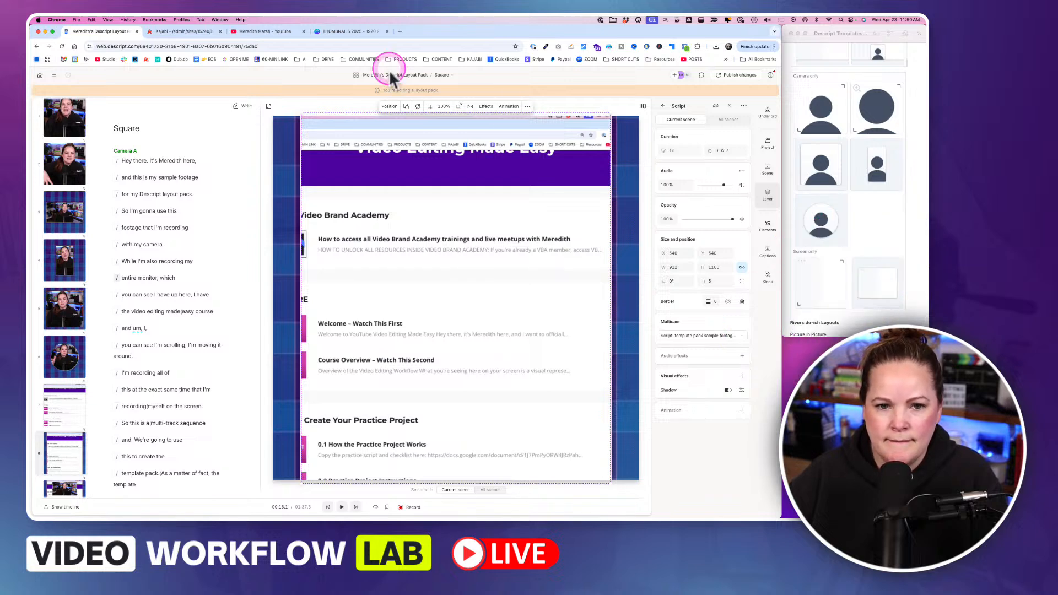
{"action": "left_click", "coordinate": [404, 107]}
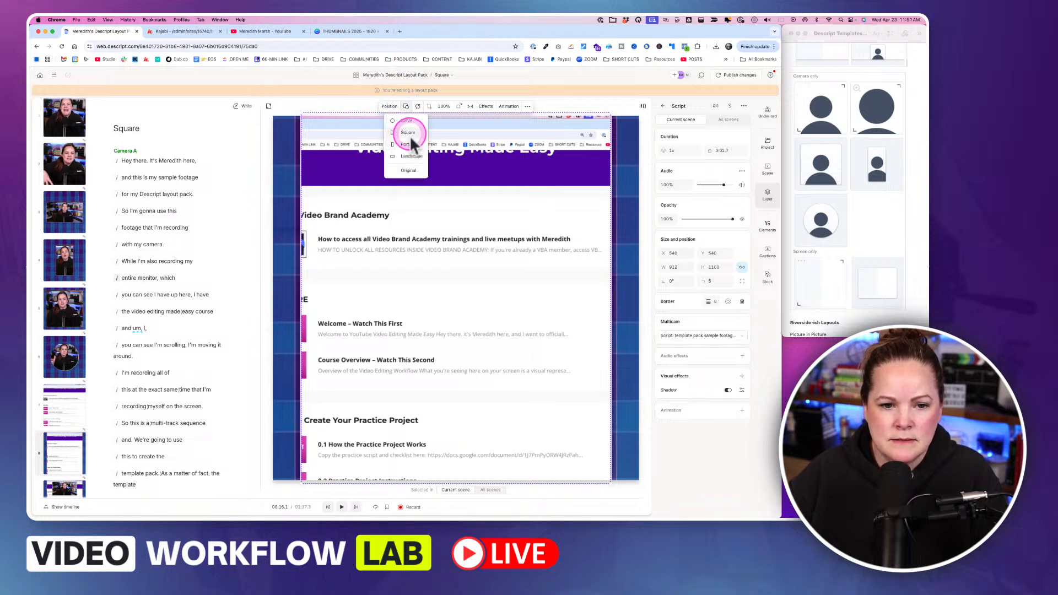
{"action": "left_click", "coordinate": [410, 133]}
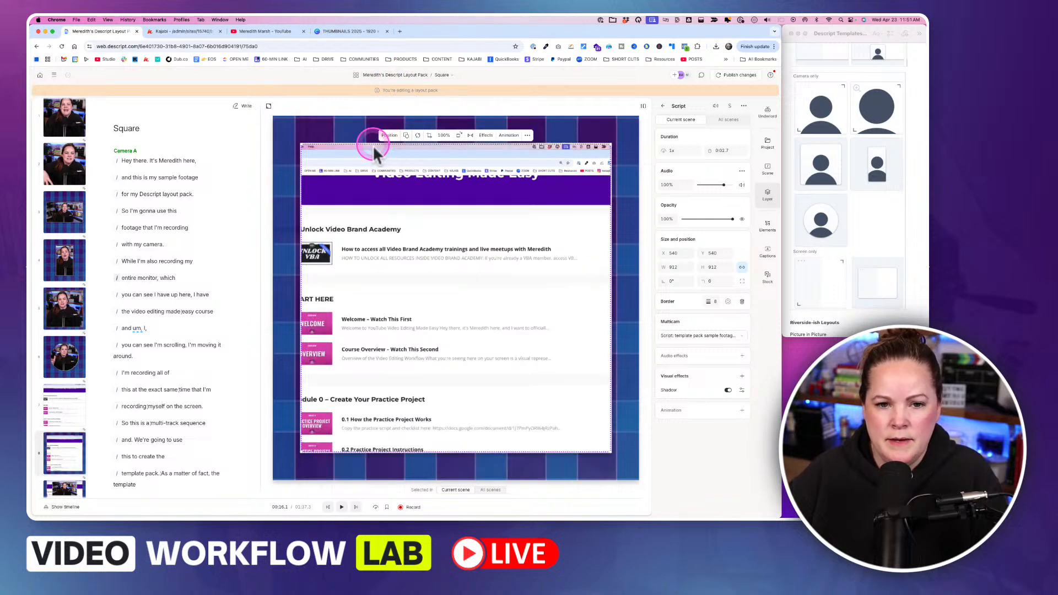
{"action": "left_click_drag", "start_coordinate": [372, 145], "coordinate": [377, 165]}
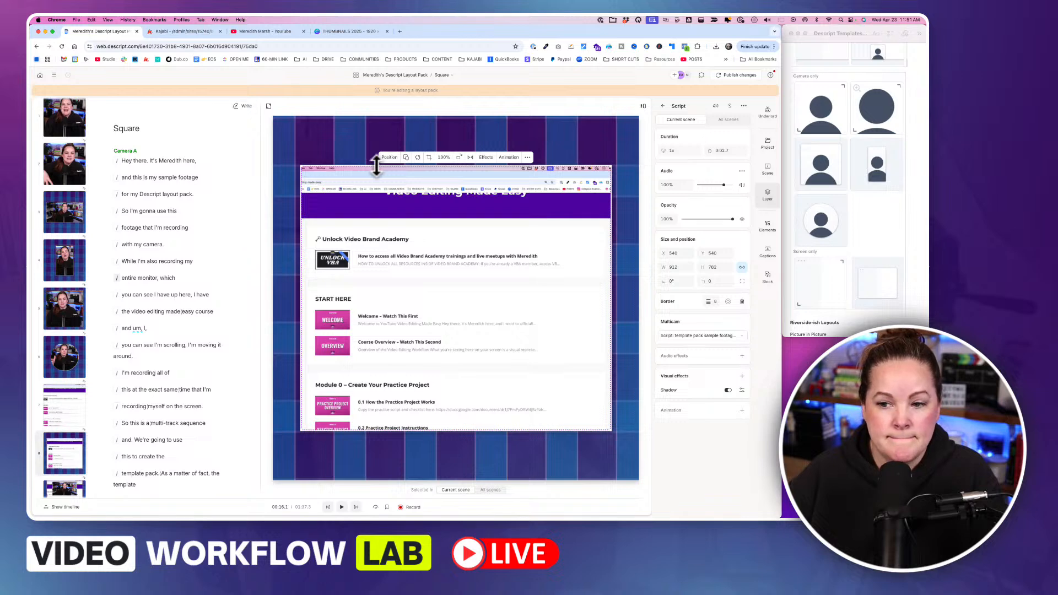
Step: Check the Square screen-and-camera references and give the ninth scene's screen recording the eighth scene's 912 by 782 crop and centred position
{"action": "scroll", "coordinate": [61, 445], "scroll_direction": "down", "scroll_amount": 2}
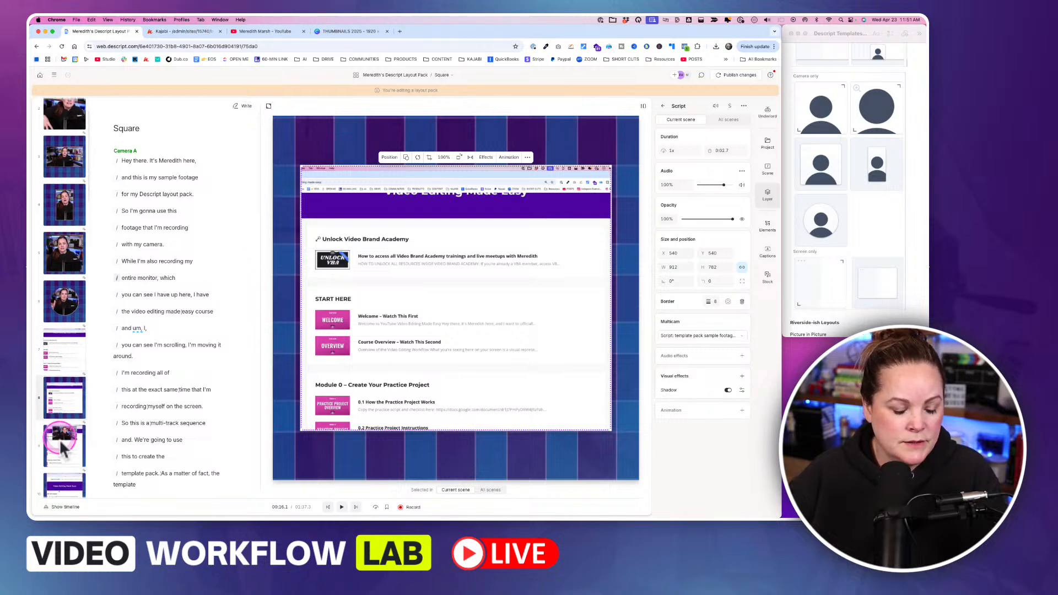
{"action": "scroll", "coordinate": [61, 445], "scroll_direction": "down", "scroll_amount": 1}
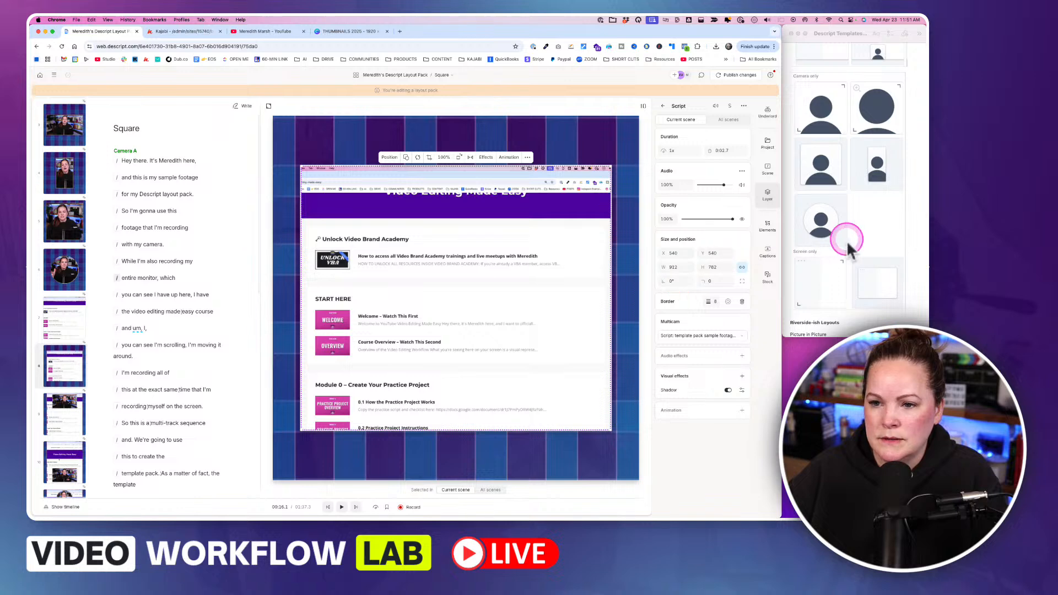
{"action": "scroll", "coordinate": [848, 246], "scroll_direction": "down", "scroll_amount": 10}
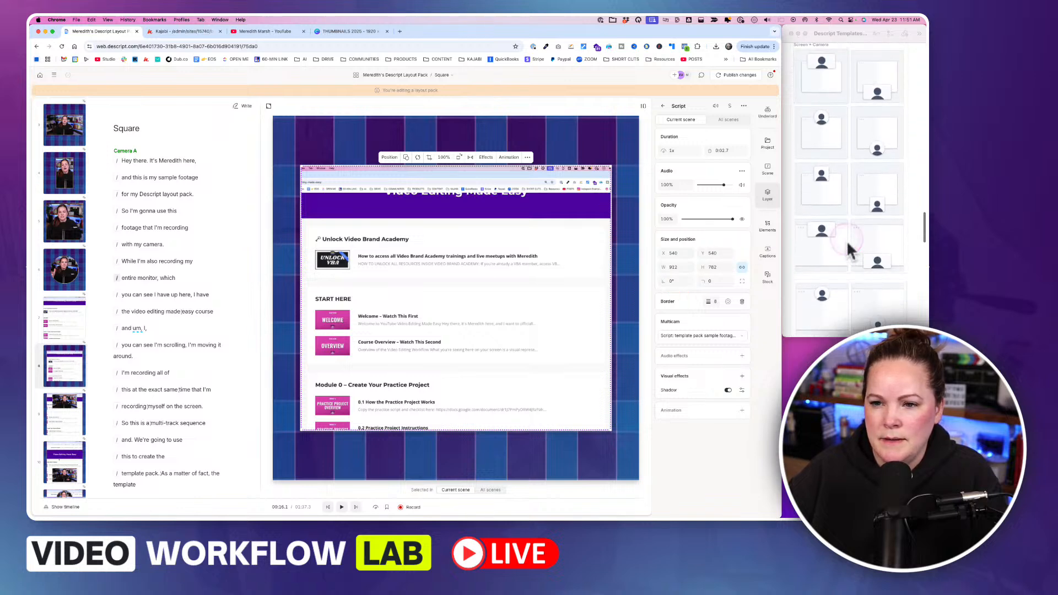
{"action": "scroll", "coordinate": [847, 243], "scroll_direction": "up", "scroll_amount": 3}
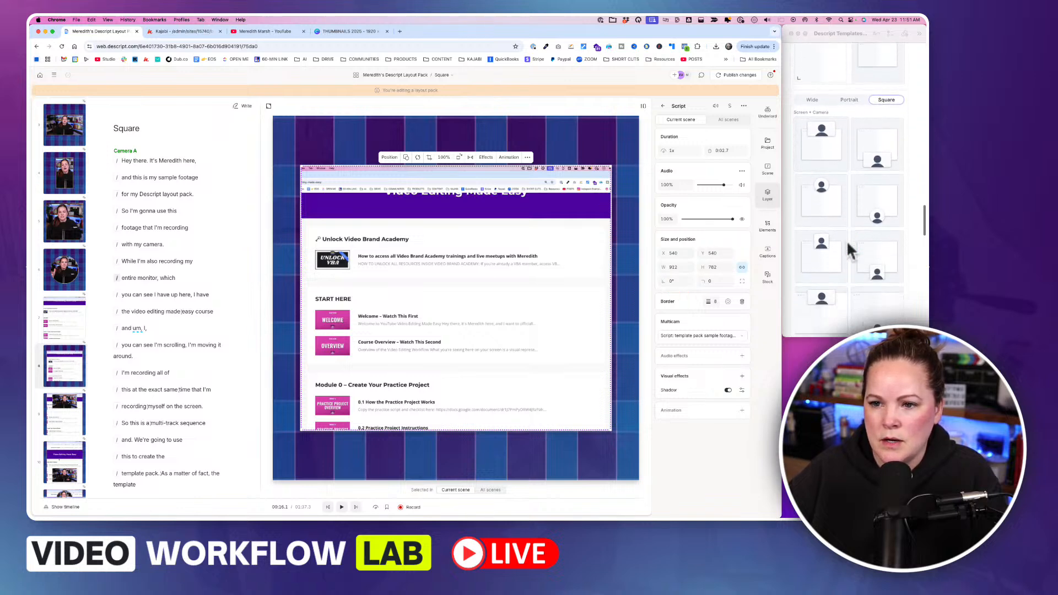
{"action": "scroll", "coordinate": [846, 240], "scroll_direction": "down", "scroll_amount": 1}
{"action": "left_click", "coordinate": [63, 423]}
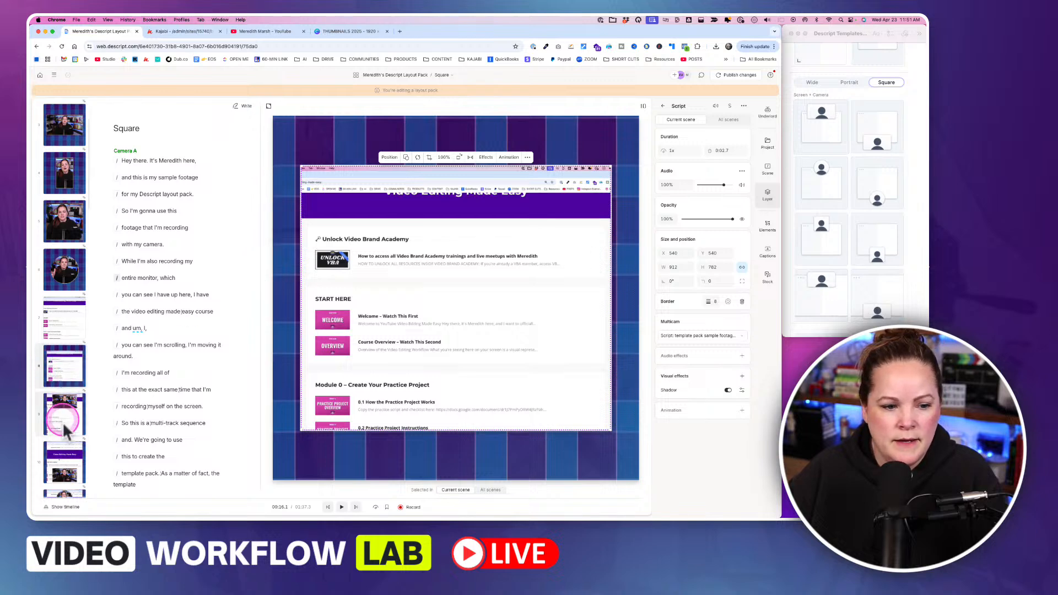
{"action": "left_click", "coordinate": [67, 377]}
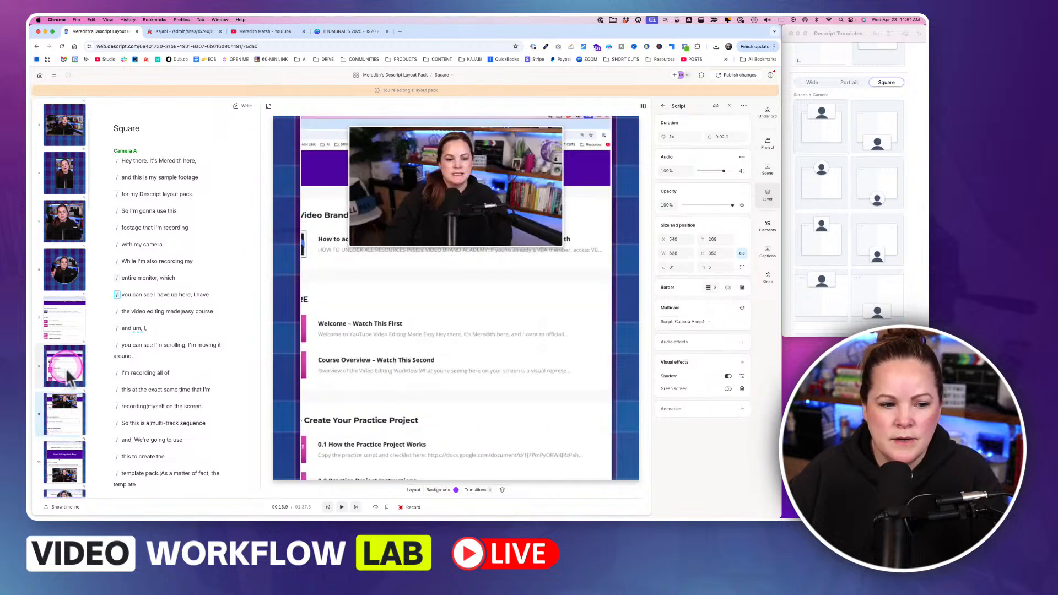
{"action": "left_click", "coordinate": [342, 326]}
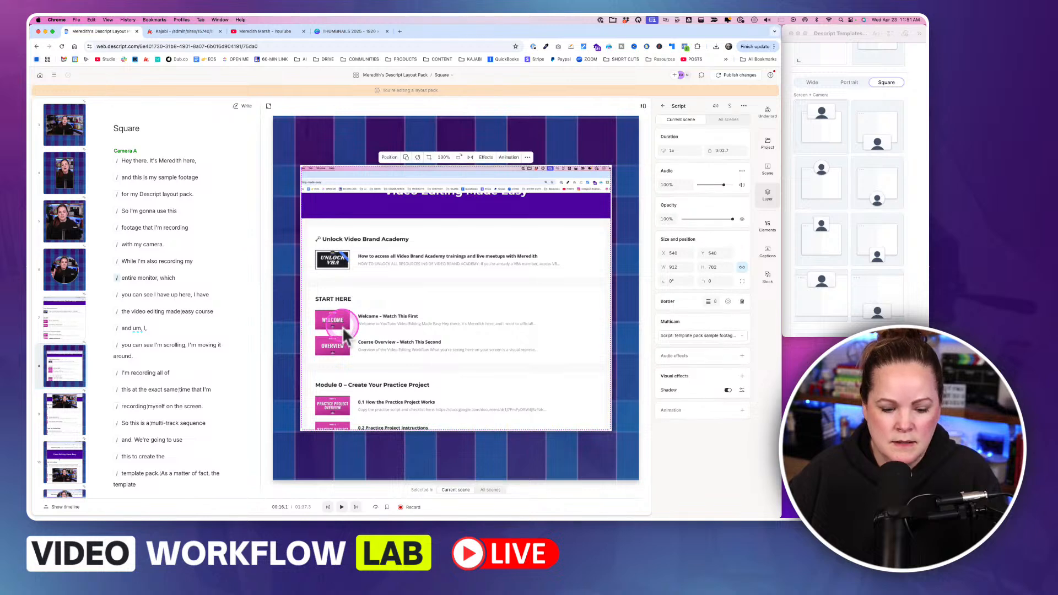
{"action": "left_click", "coordinate": [65, 418]}
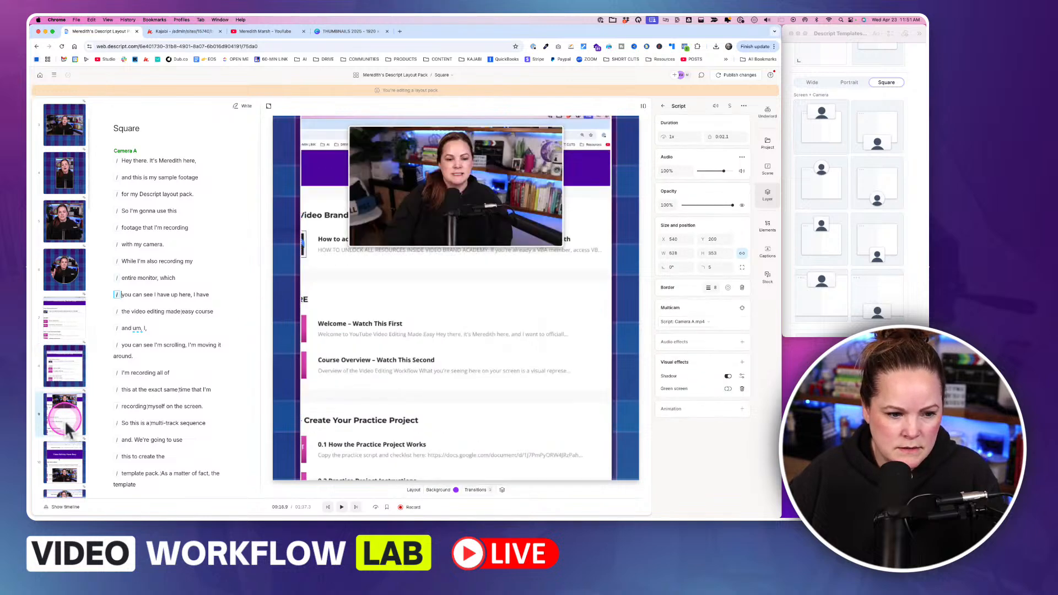
{"action": "left_click", "coordinate": [375, 379]}
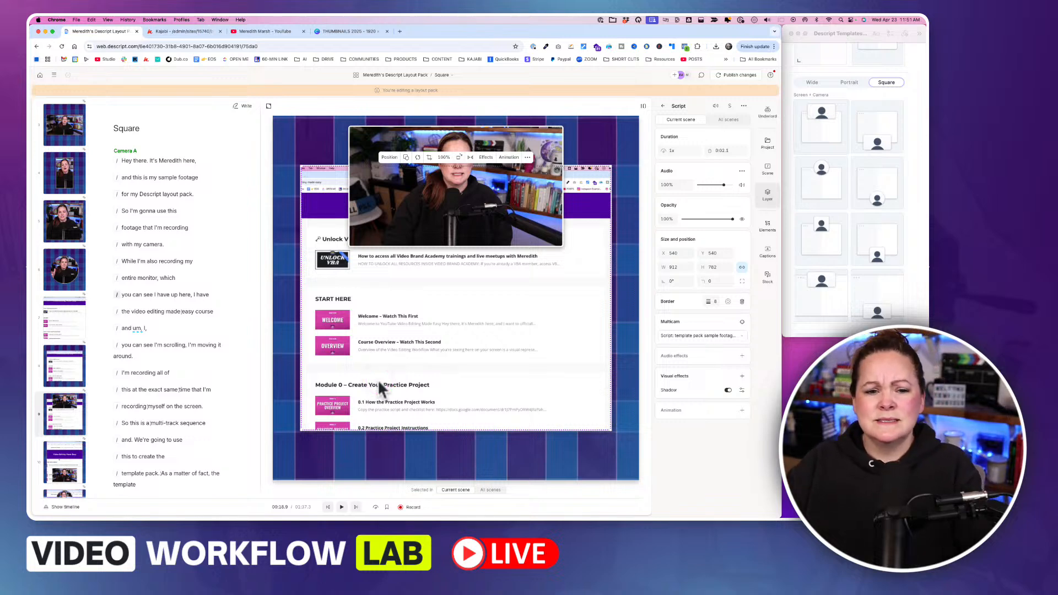
Step: Shrink the ninth scene's camera clip to about 416 by 234 and move it up to overlap the screen recording's top edge
{"action": "left_click", "coordinate": [355, 234]}
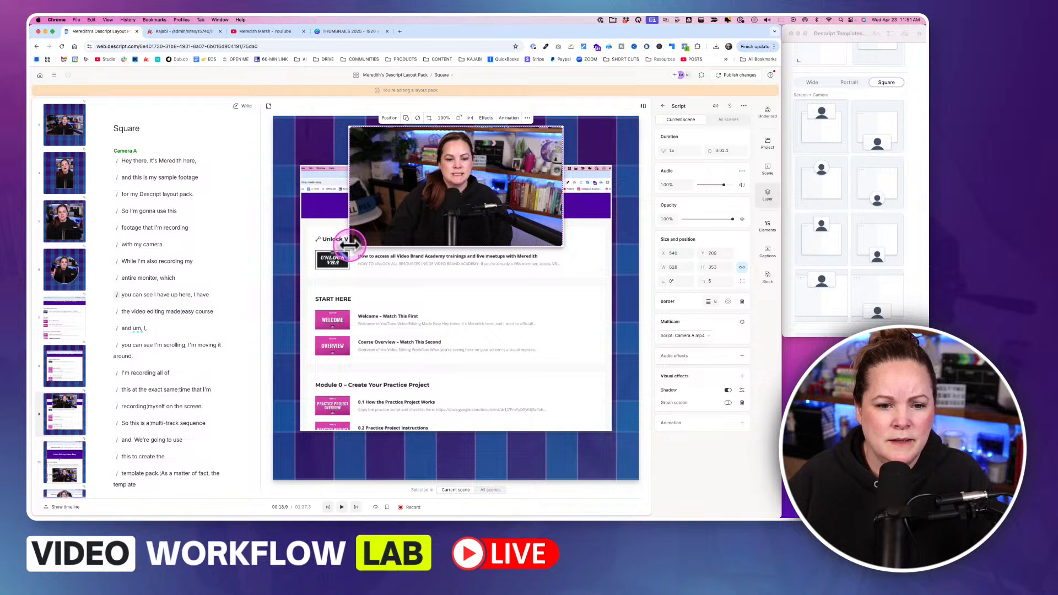
{"action": "left_click_drag", "start_coordinate": [349, 245], "coordinate": [375, 228]}
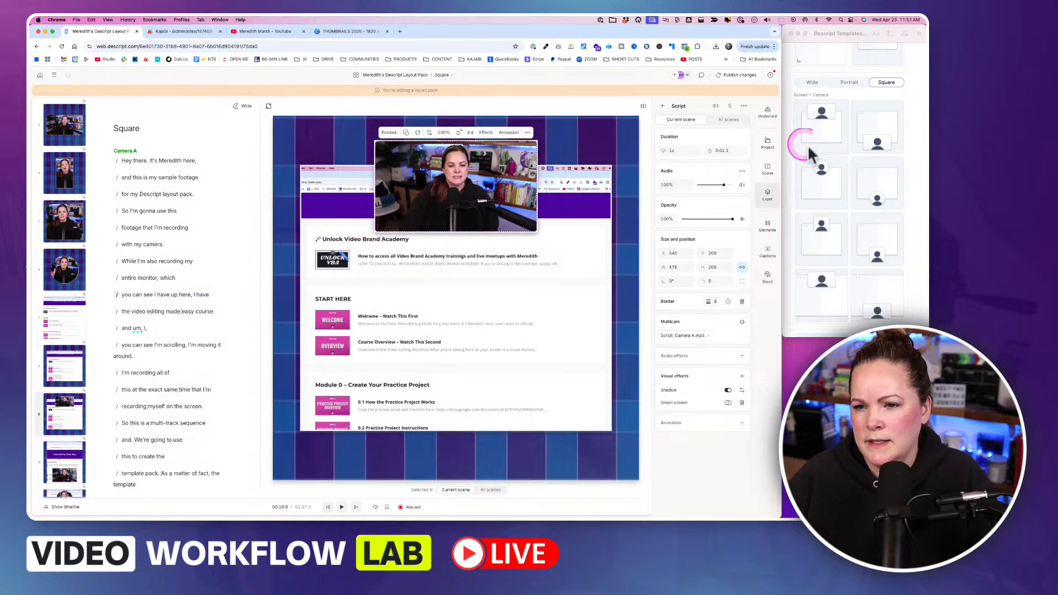
{"action": "key", "text": "ctrl+alt+m"}
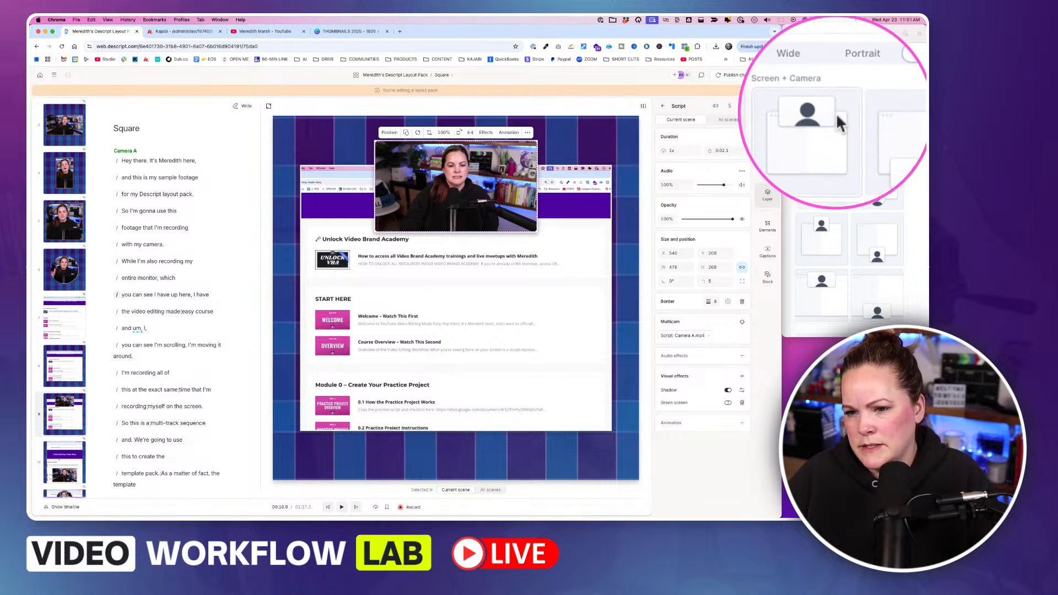
{"action": "key", "text": "ctrl+alt+m"}
{"action": "left_click_drag", "start_coordinate": [453, 200], "coordinate": [452, 180]}
{"action": "left_click_drag", "start_coordinate": [374, 120], "coordinate": [385, 126]}
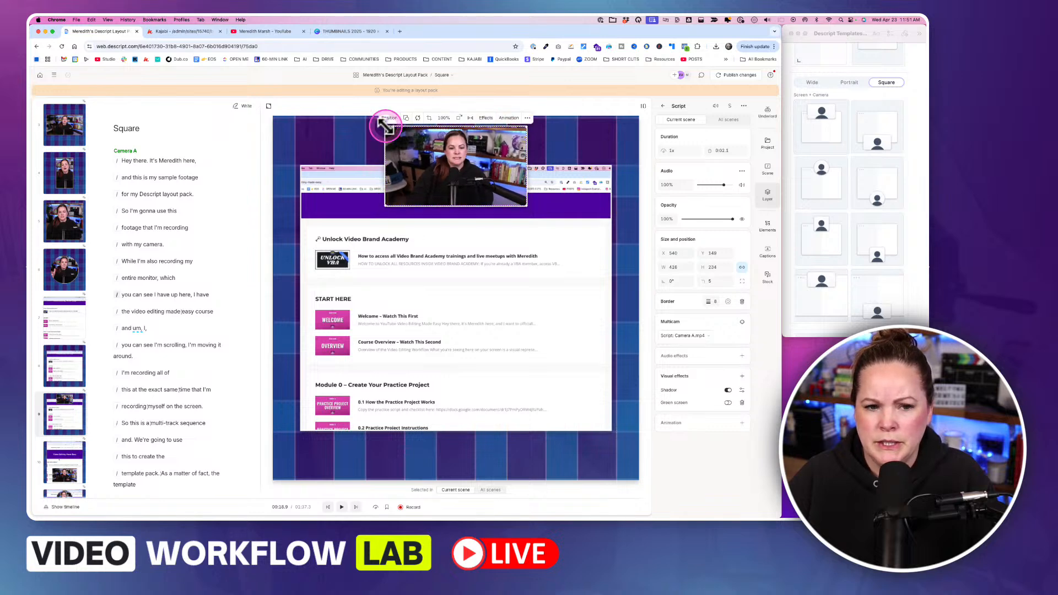
Step: Compare the screen recording framing and camera placement across the seventh to tenth scenes of the Square composition
{"action": "left_click", "coordinate": [351, 295]}
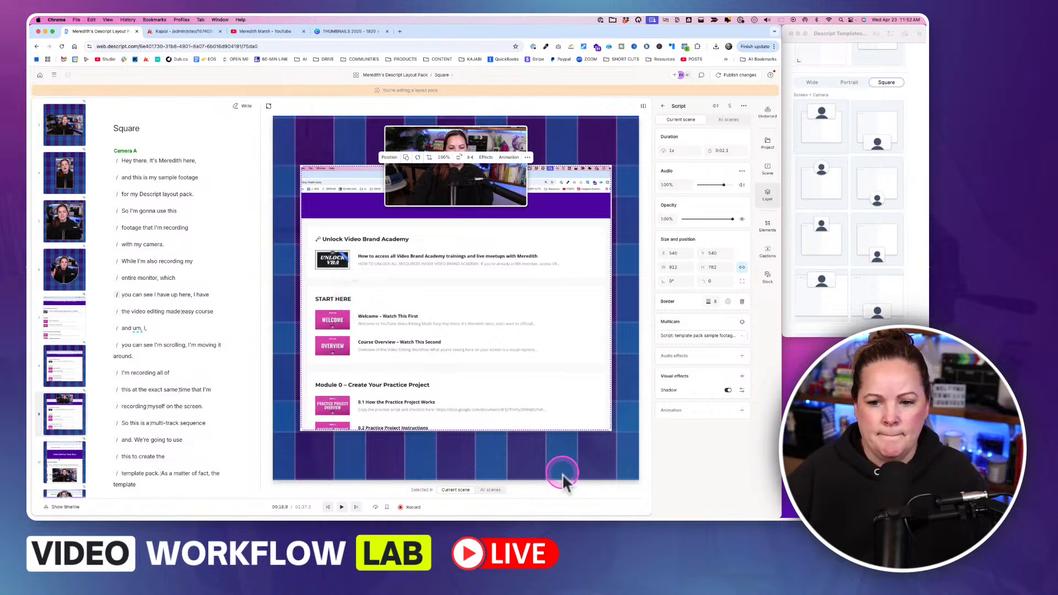
{"action": "left_click", "coordinate": [73, 374]}
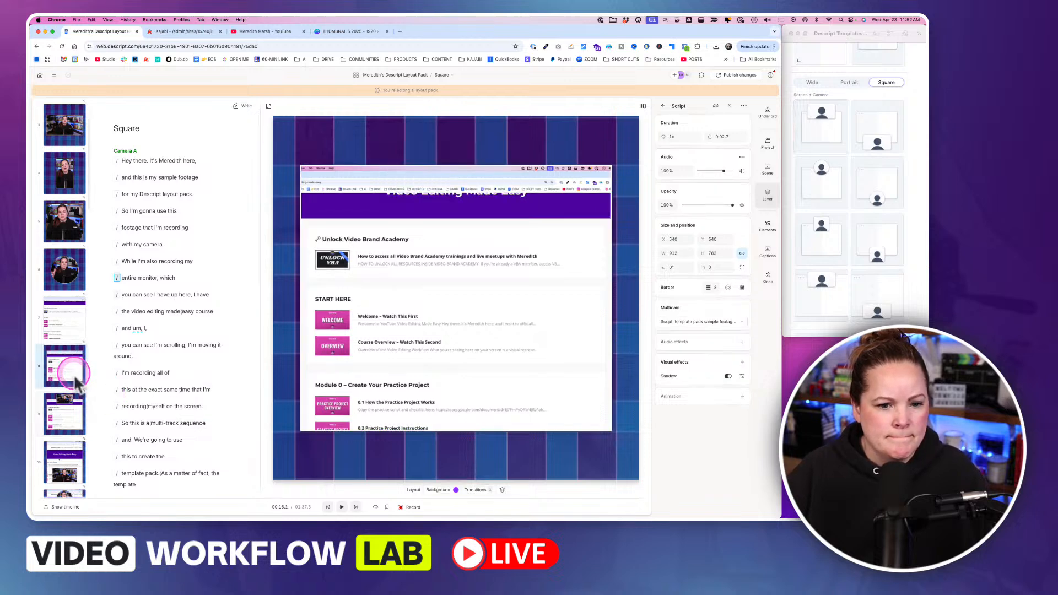
{"action": "left_click", "coordinate": [75, 416]}
{"action": "left_click", "coordinate": [76, 473]}
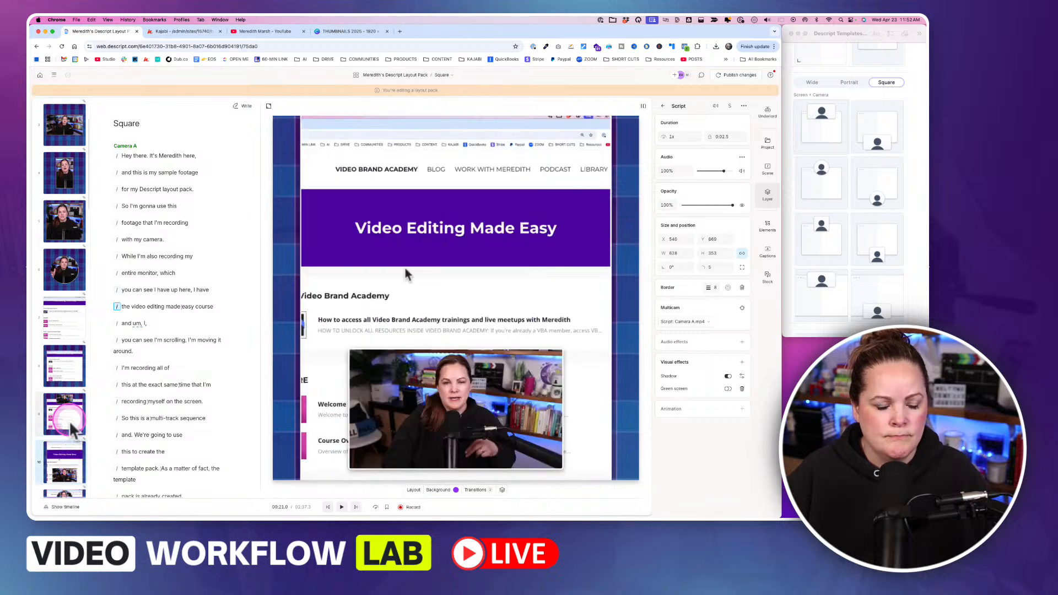
{"action": "left_click", "coordinate": [71, 366]}
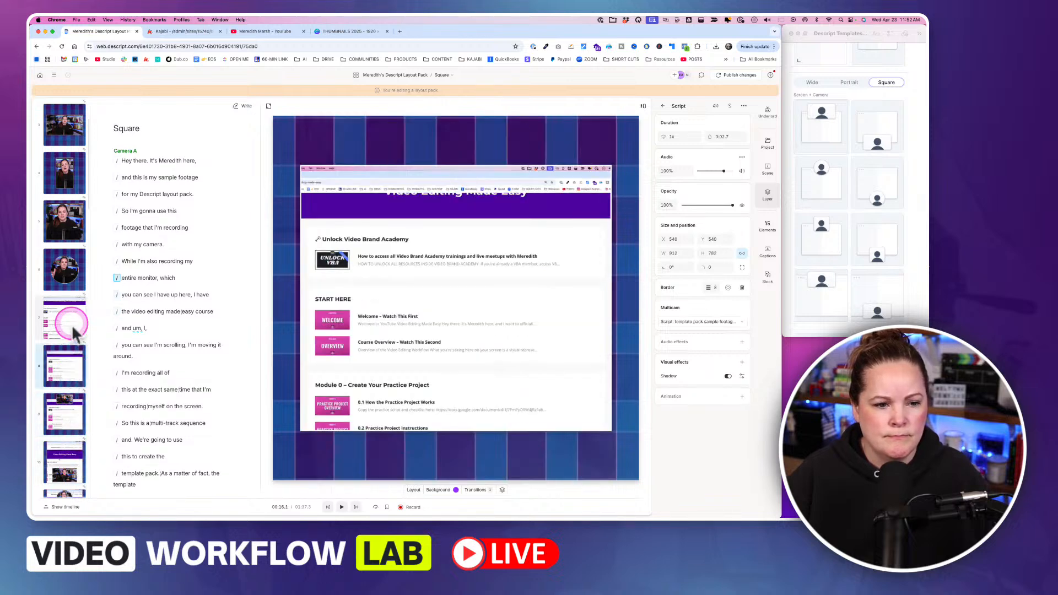
{"action": "left_click", "coordinate": [71, 324]}
{"action": "left_click", "coordinate": [74, 367]}
{"action": "left_click", "coordinate": [73, 417]}
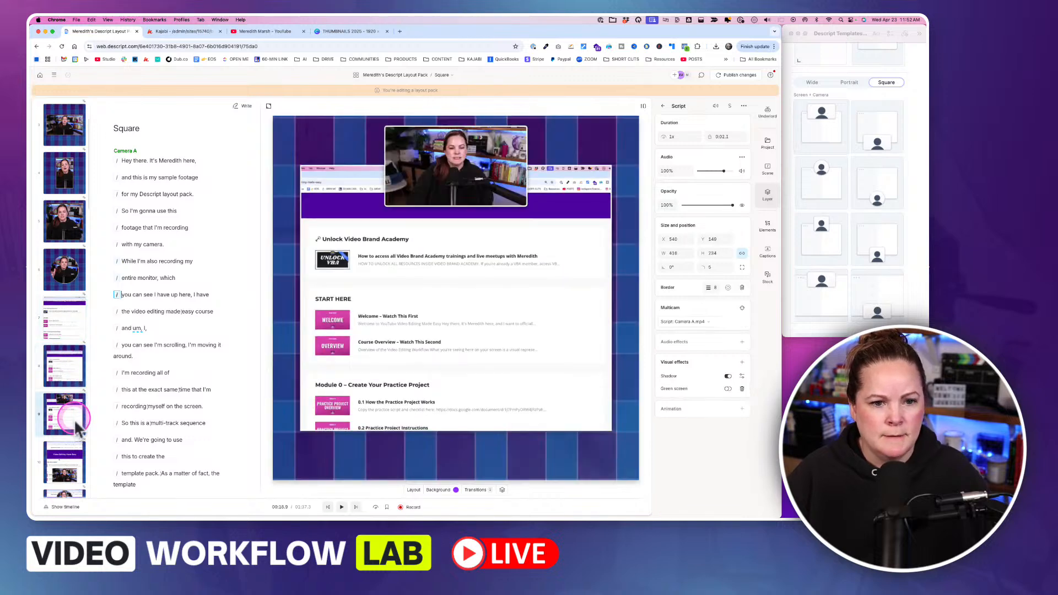
Step: Switch to the Portrait composition and examine the screen recording and camera layouts in its eighth and ninth scenes
{"action": "left_click", "coordinate": [440, 80]}
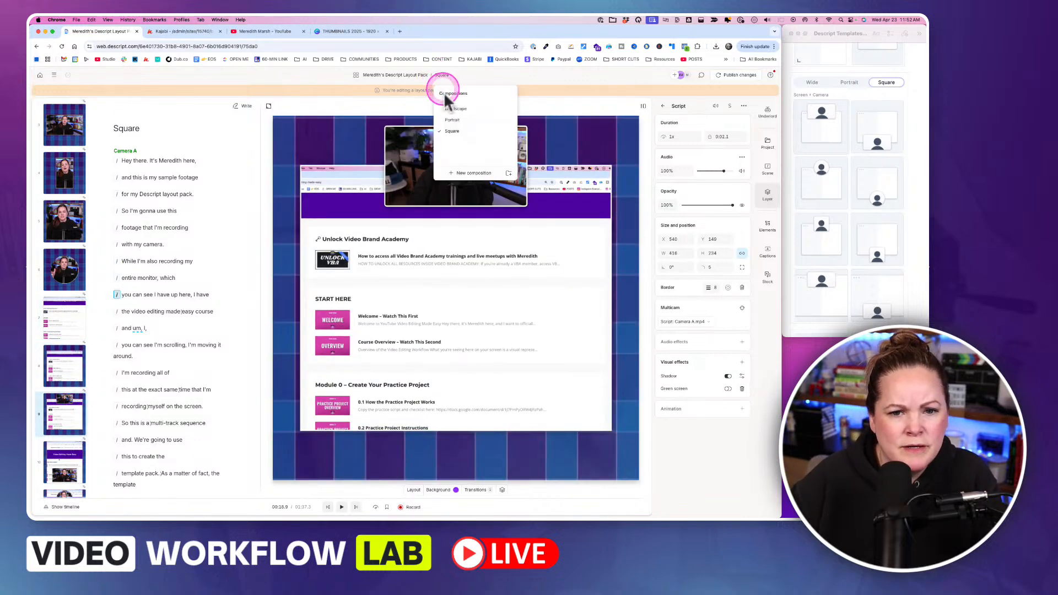
{"action": "left_click", "coordinate": [452, 122]}
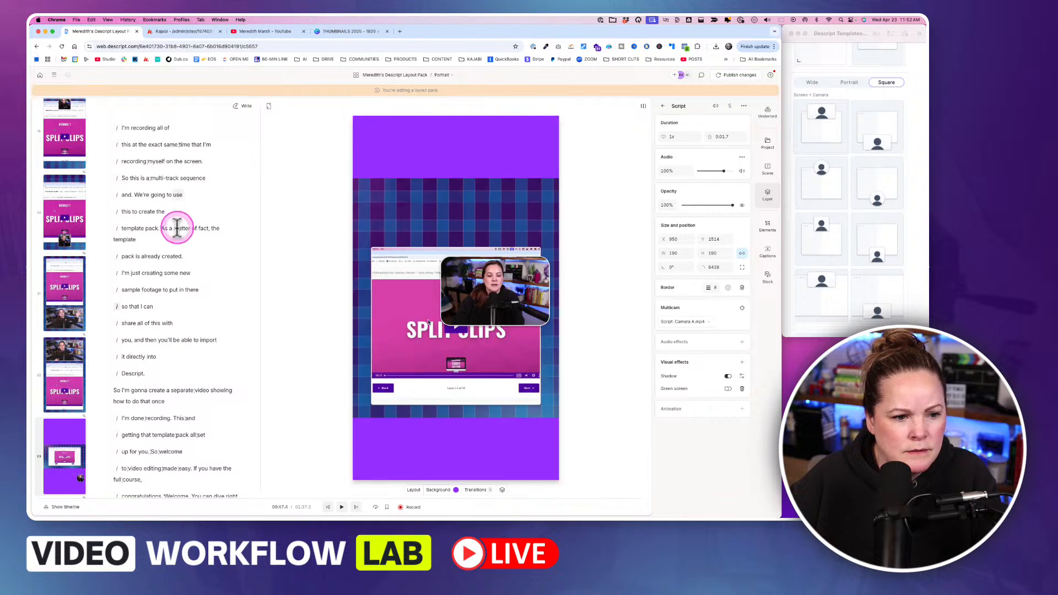
{"action": "scroll", "coordinate": [72, 350], "scroll_direction": "up", "scroll_amount": 10}
{"action": "scroll", "coordinate": [77, 362], "scroll_direction": "up", "scroll_amount": 5}
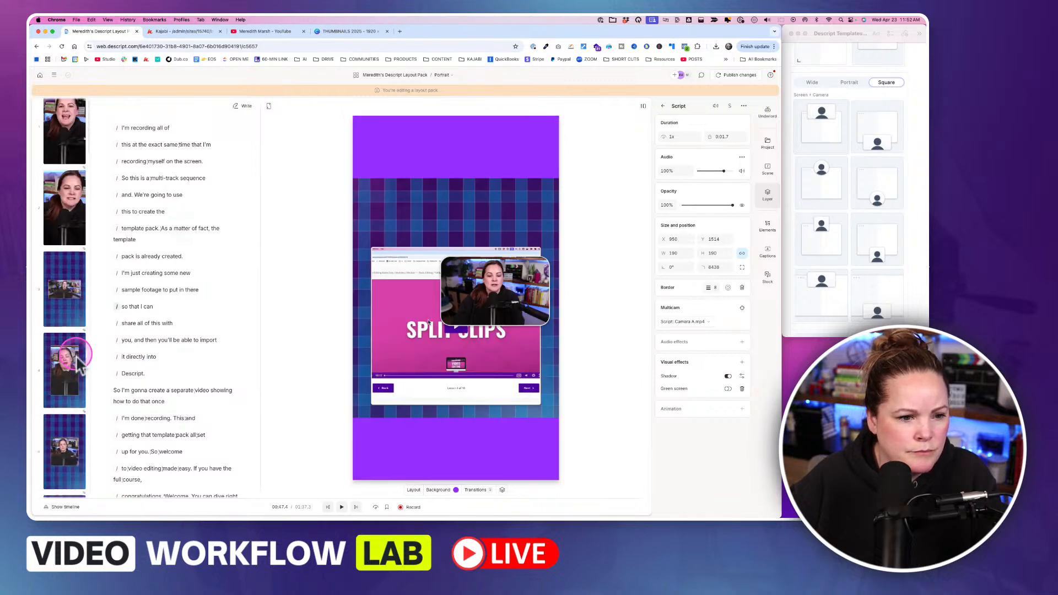
{"action": "scroll", "coordinate": [71, 369], "scroll_direction": "down", "scroll_amount": 1}
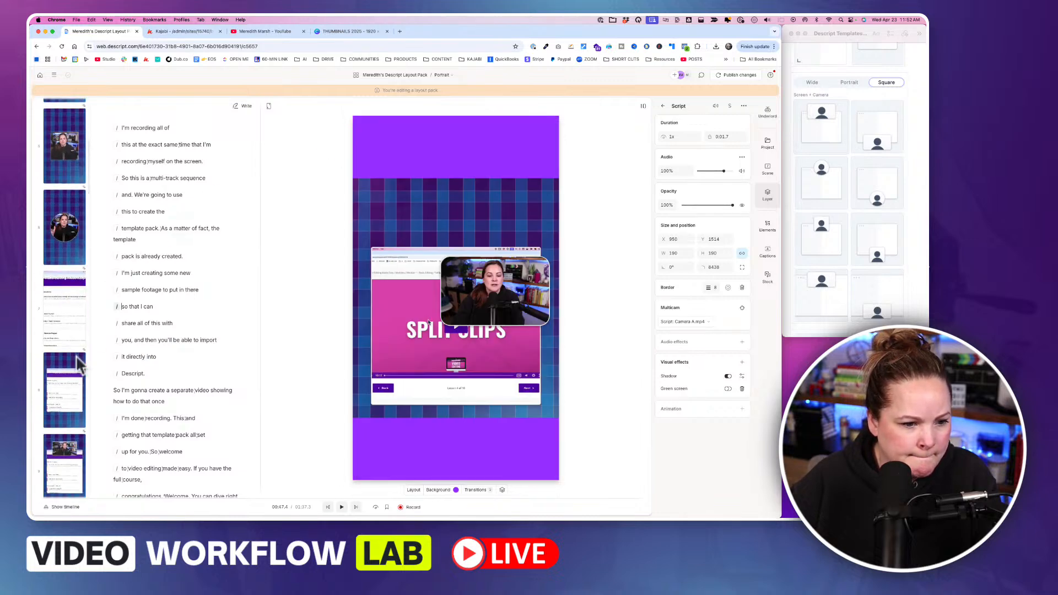
{"action": "left_click", "coordinate": [64, 380]}
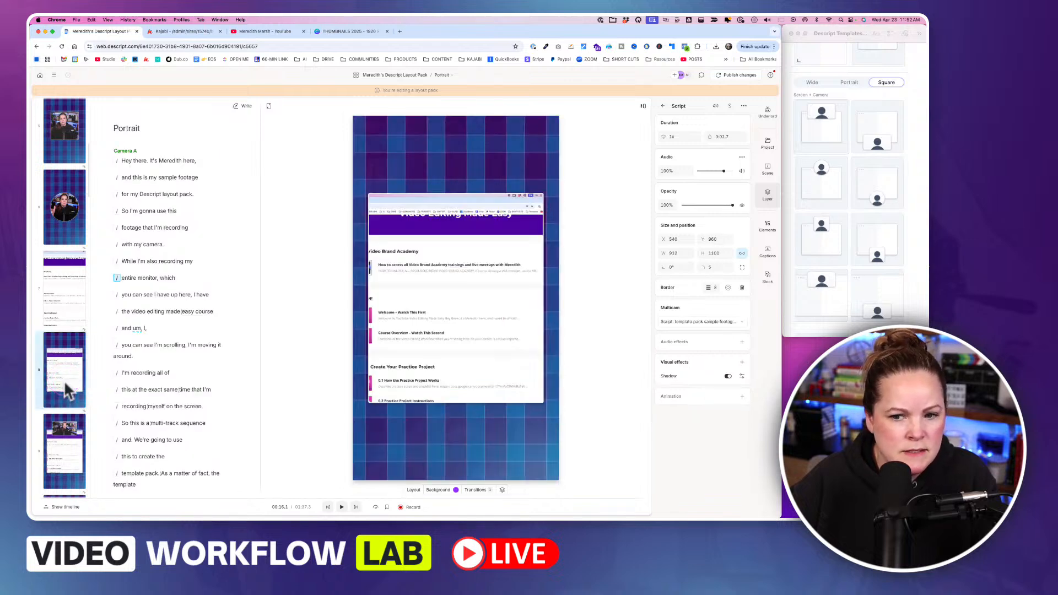
{"action": "left_click", "coordinate": [59, 447]}
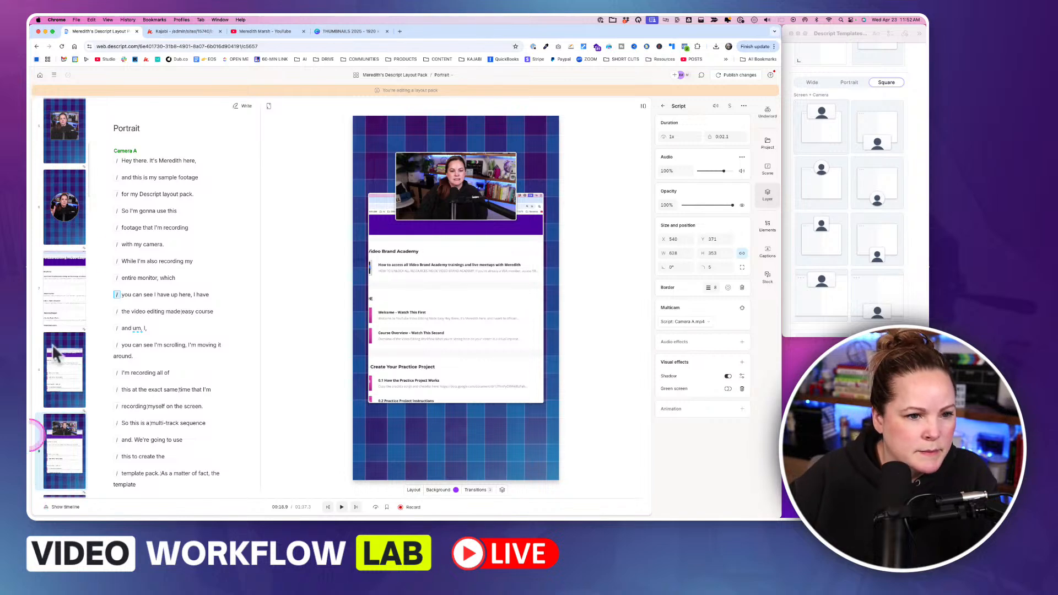
Step: Return to the Square composition and set the corner radius of the ninth scene's screen recording to 5
{"action": "left_click", "coordinate": [449, 76]}
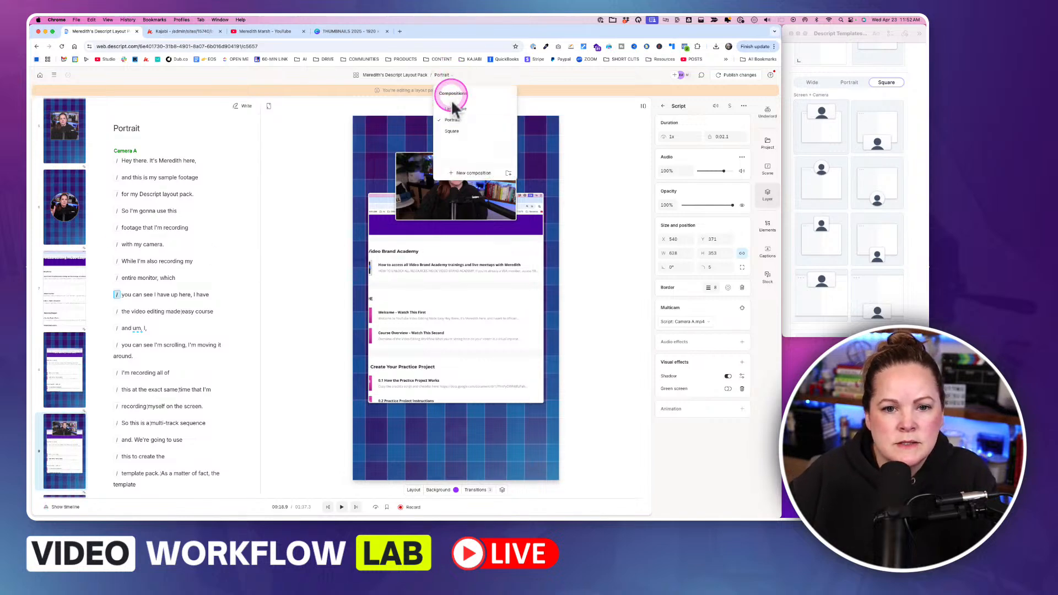
{"action": "left_click", "coordinate": [455, 138]}
{"action": "left_click", "coordinate": [354, 279]}
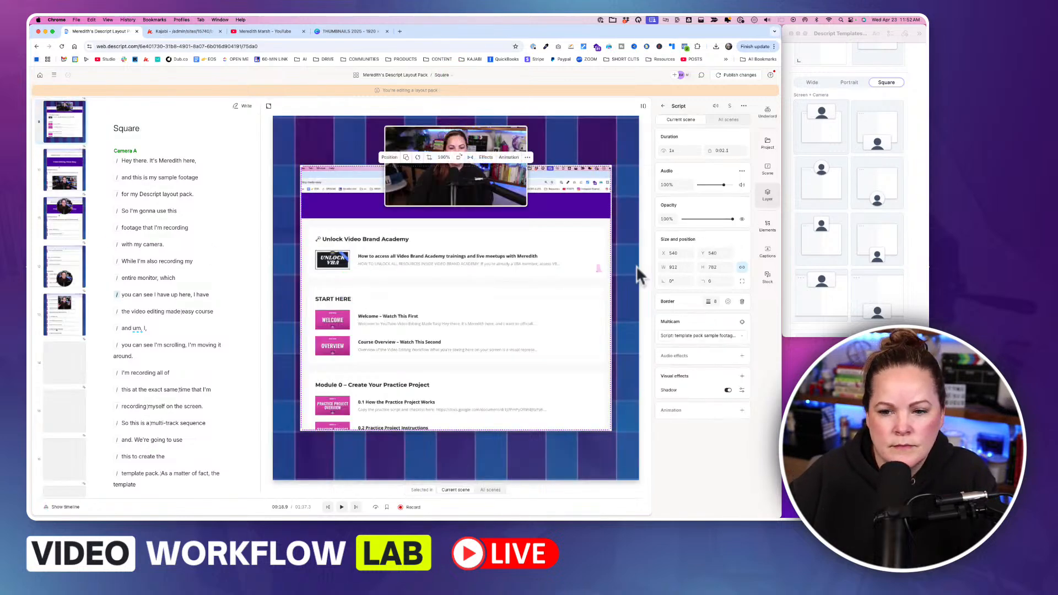
{"action": "left_click", "coordinate": [714, 281]}
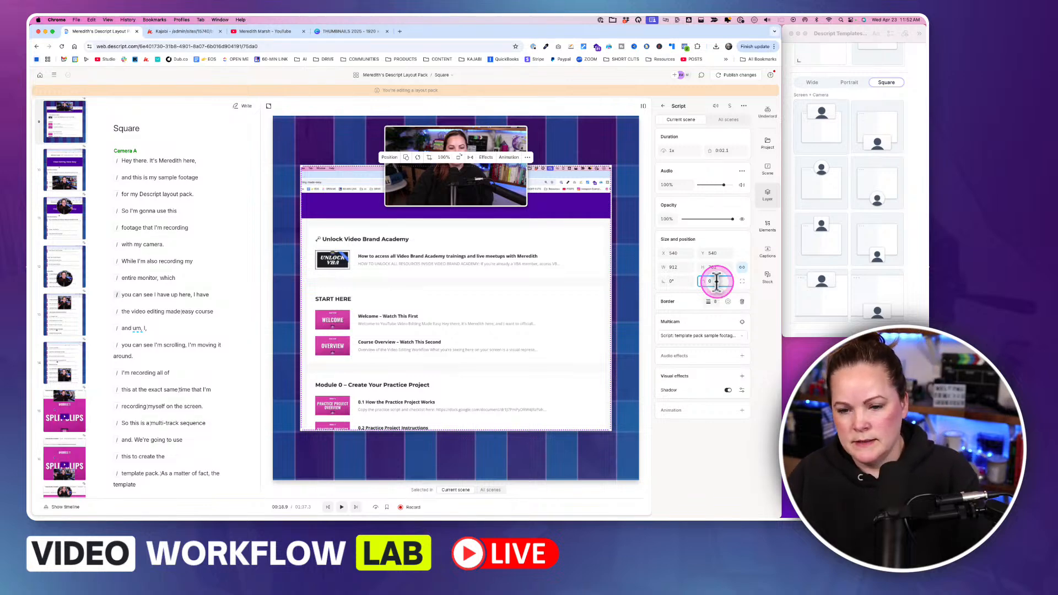
{"action": "left_click", "coordinate": [709, 456]}
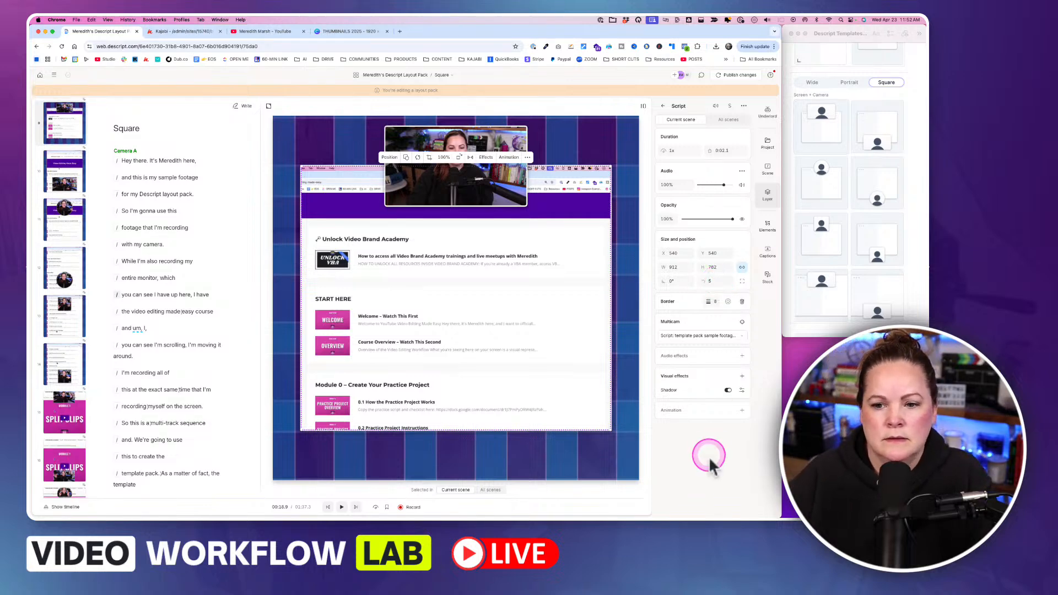
{"action": "left_click", "coordinate": [610, 478]}
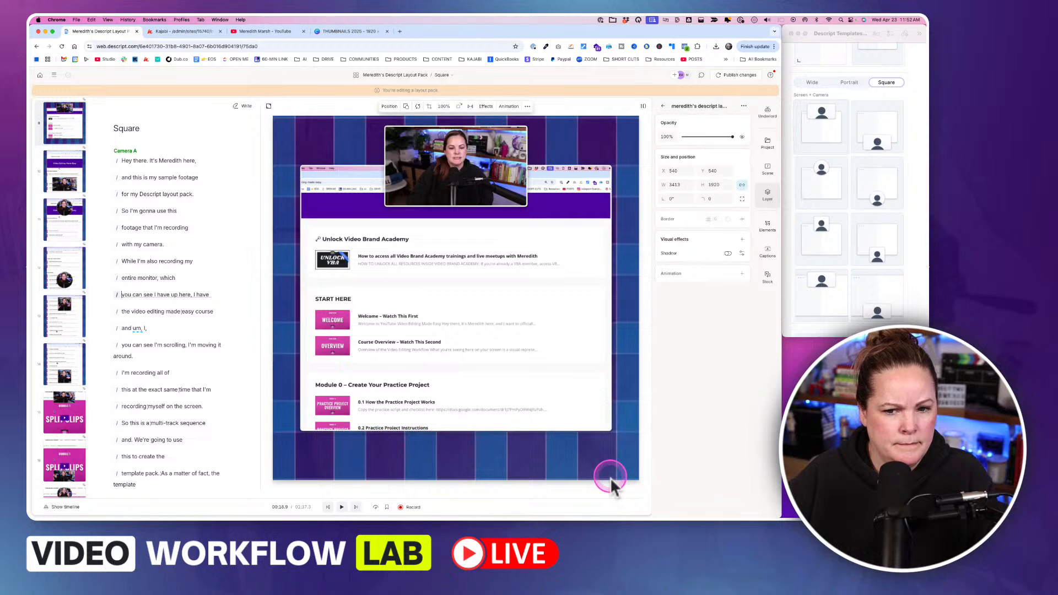
{"action": "left_click", "coordinate": [351, 449]}
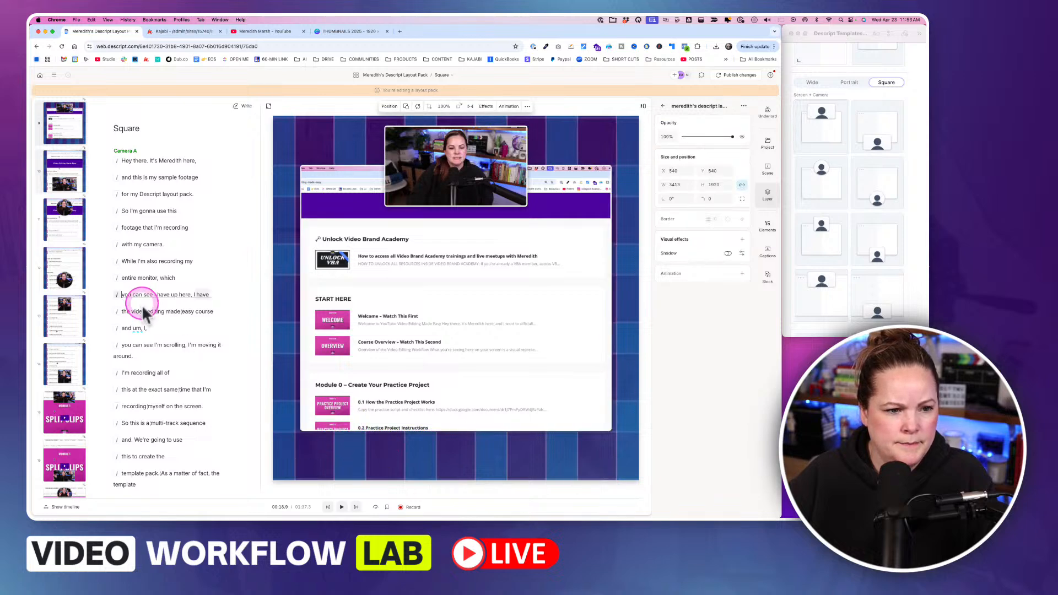
Step: Set the corner radius of the eighth scene's screen recording to 5
{"action": "left_click", "coordinate": [104, 244]}
{"action": "scroll", "coordinate": [63, 236], "scroll_direction": "up", "scroll_amount": 5}
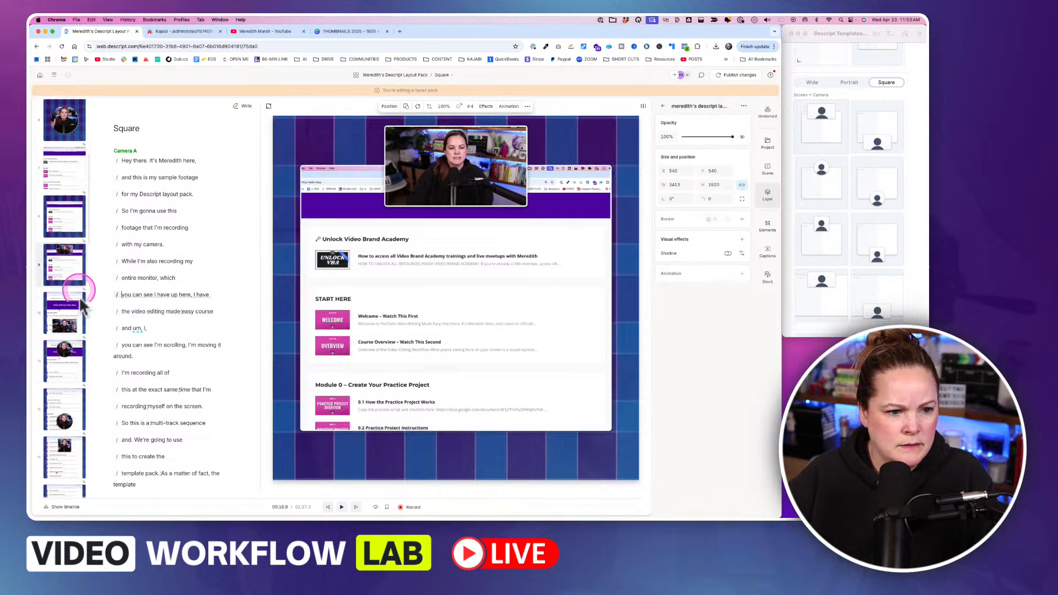
{"action": "left_click", "coordinate": [62, 223]}
{"action": "left_click", "coordinate": [490, 302]}
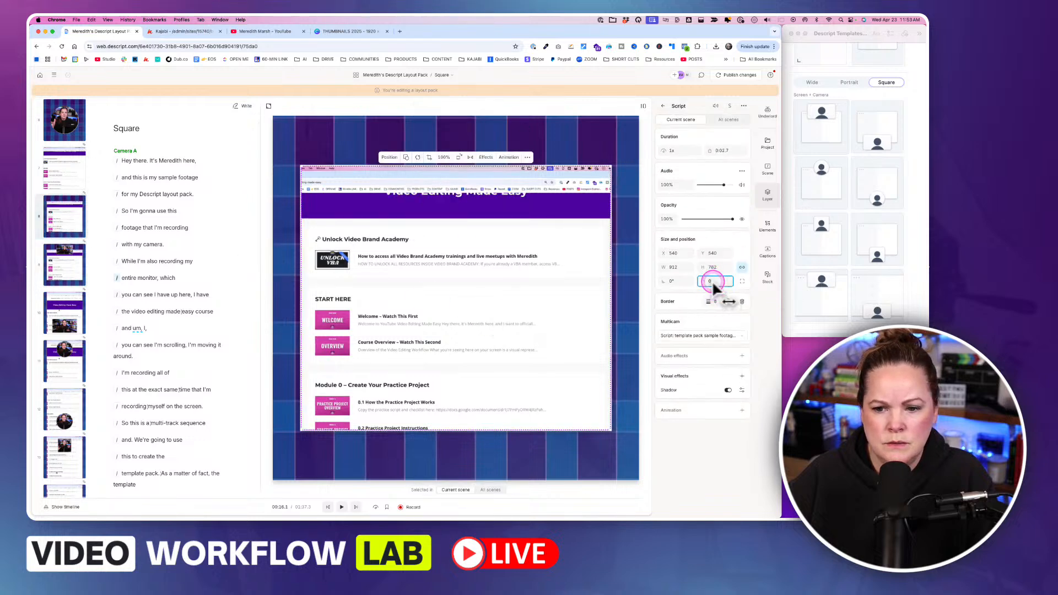
{"action": "left_click", "coordinate": [732, 460]}
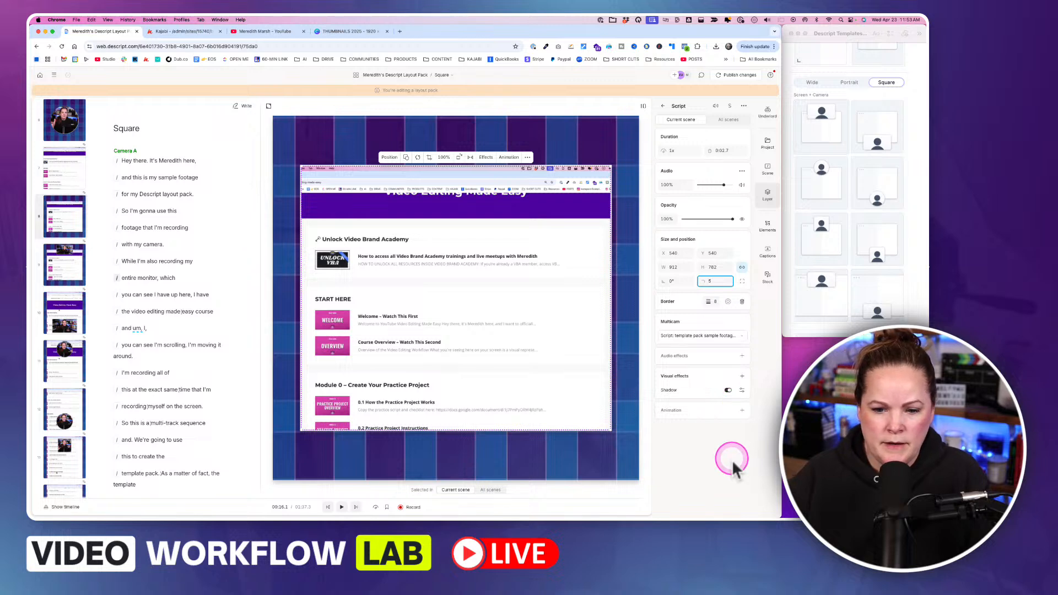
{"action": "left_click", "coordinate": [313, 452]}
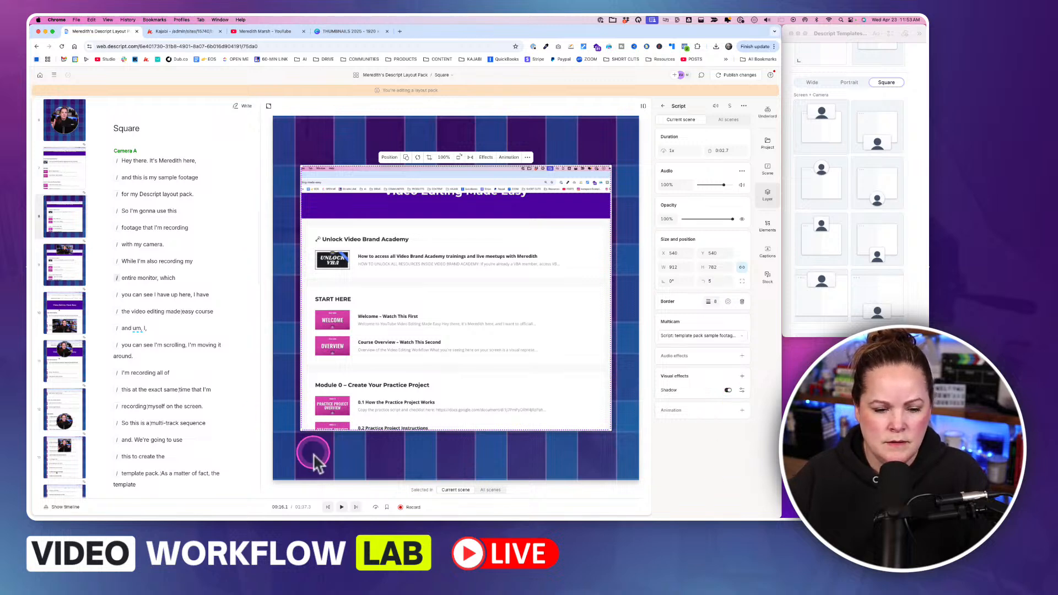
Step: Copy the ninth scene's screen recording properties to the tenth scene's recording, making it 912 by 782 and centred
{"action": "left_click", "coordinate": [62, 272]}
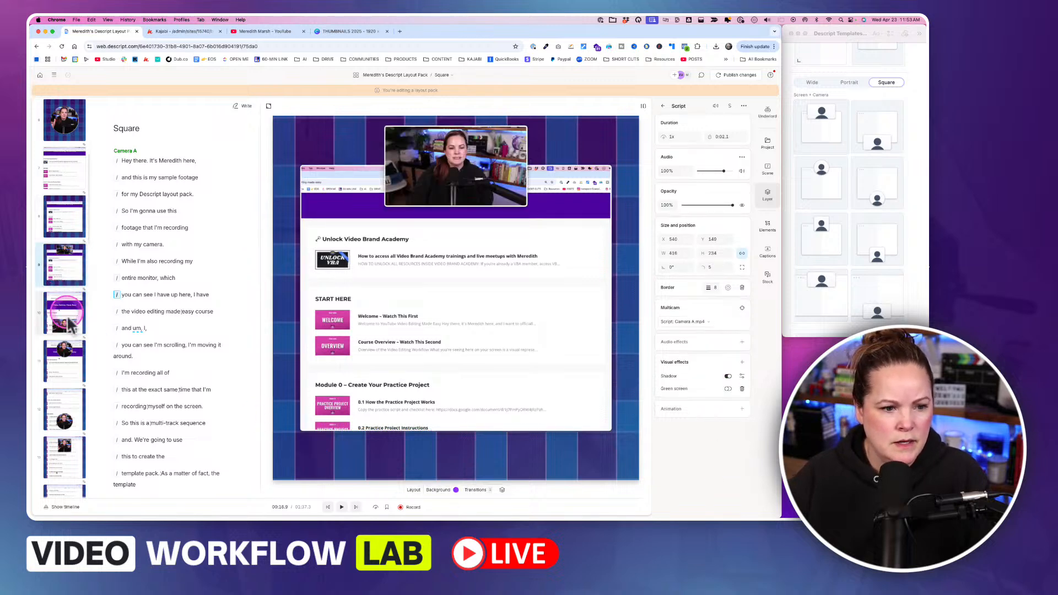
{"action": "left_click", "coordinate": [379, 268]}
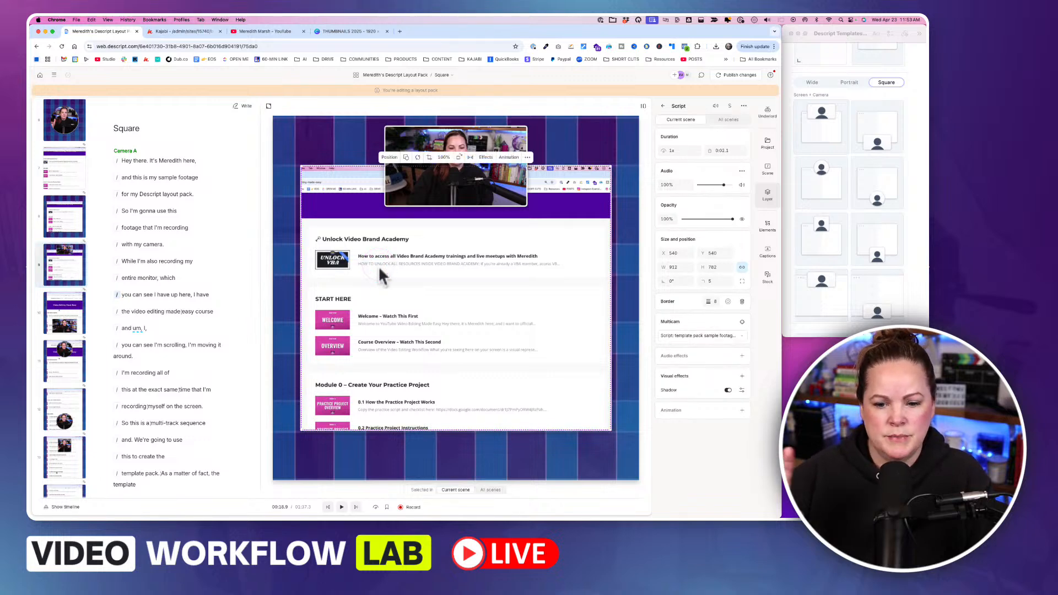
{"action": "left_click", "coordinate": [69, 312]}
{"action": "left_click", "coordinate": [419, 279]}
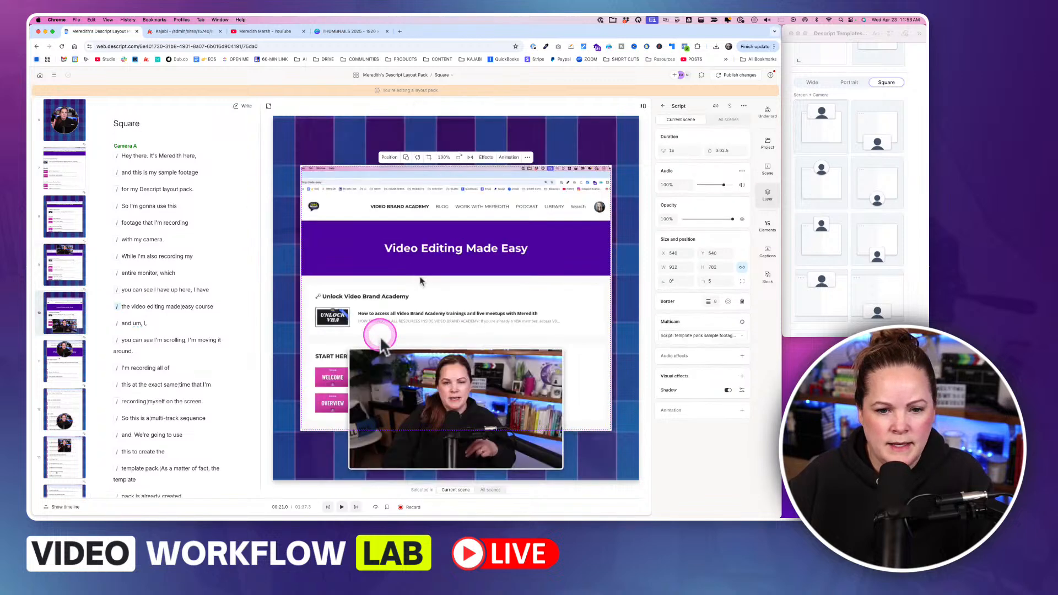
Step: Match the tenth scene's camera clip to the ninth's 416 by 234 size and move it down over the recording's bottom edge, at Y about 931
{"action": "left_click", "coordinate": [67, 267]}
{"action": "left_click", "coordinate": [415, 177]}
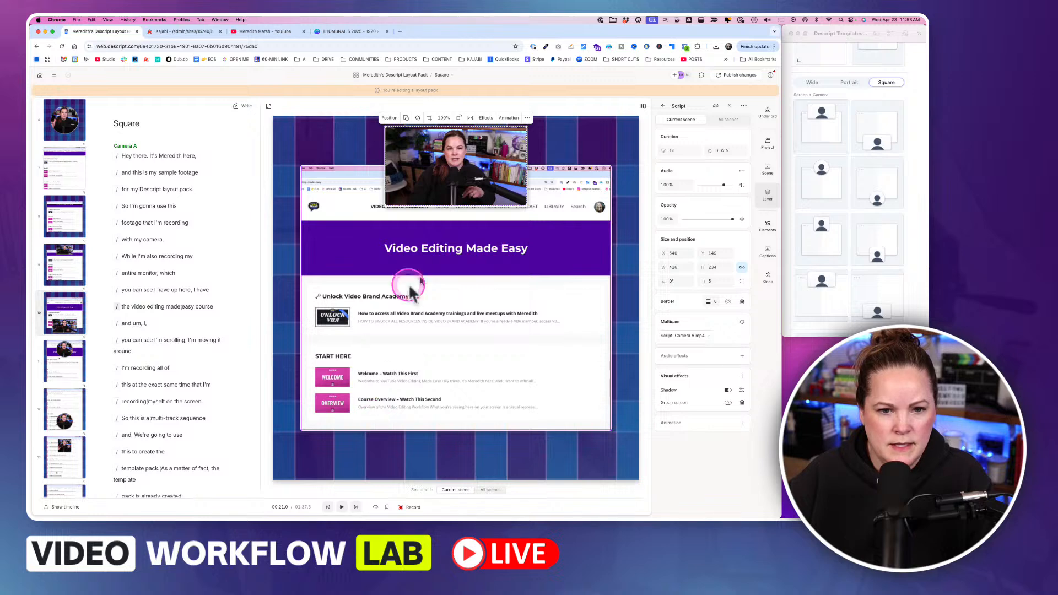
{"action": "left_click", "coordinate": [455, 156]}
{"action": "left_click", "coordinate": [454, 153]}
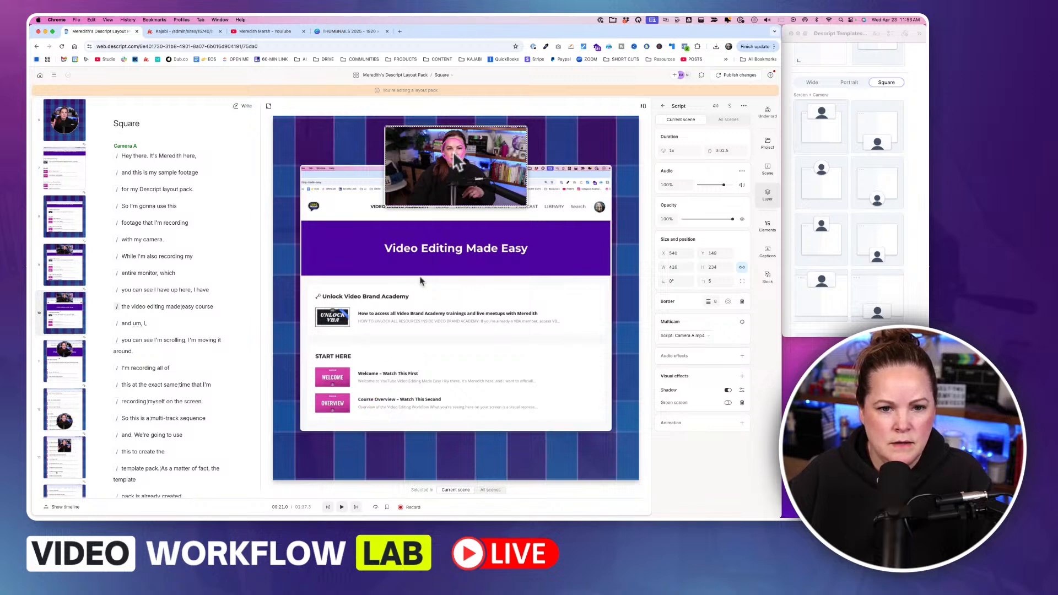
{"action": "left_click_drag", "start_coordinate": [456, 163], "coordinate": [445, 425]}
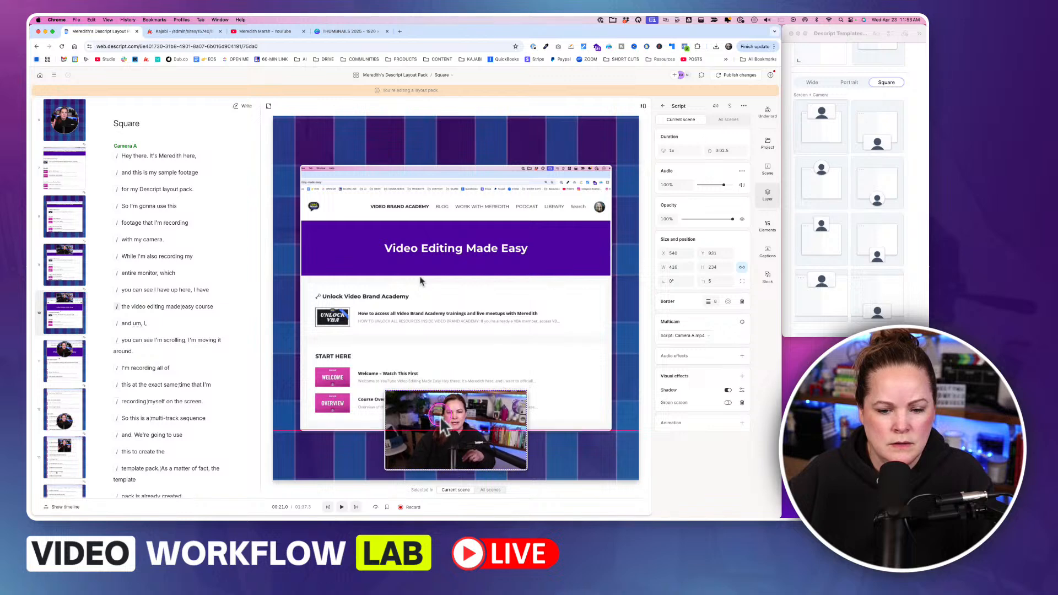
{"action": "left_click", "coordinate": [59, 264]}
{"action": "left_click", "coordinate": [453, 192]}
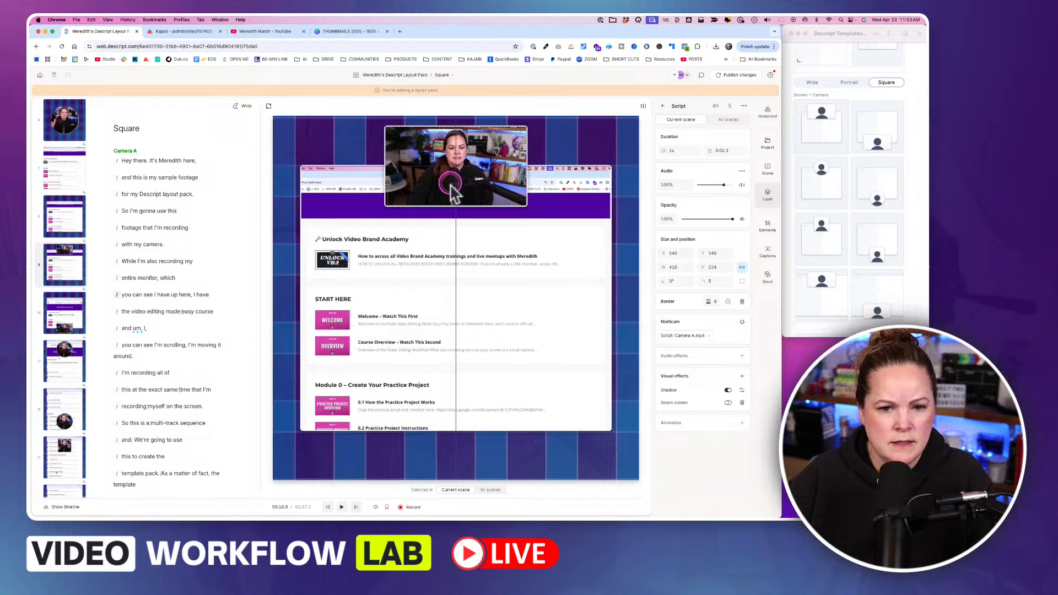
{"action": "left_click", "coordinate": [63, 330]}
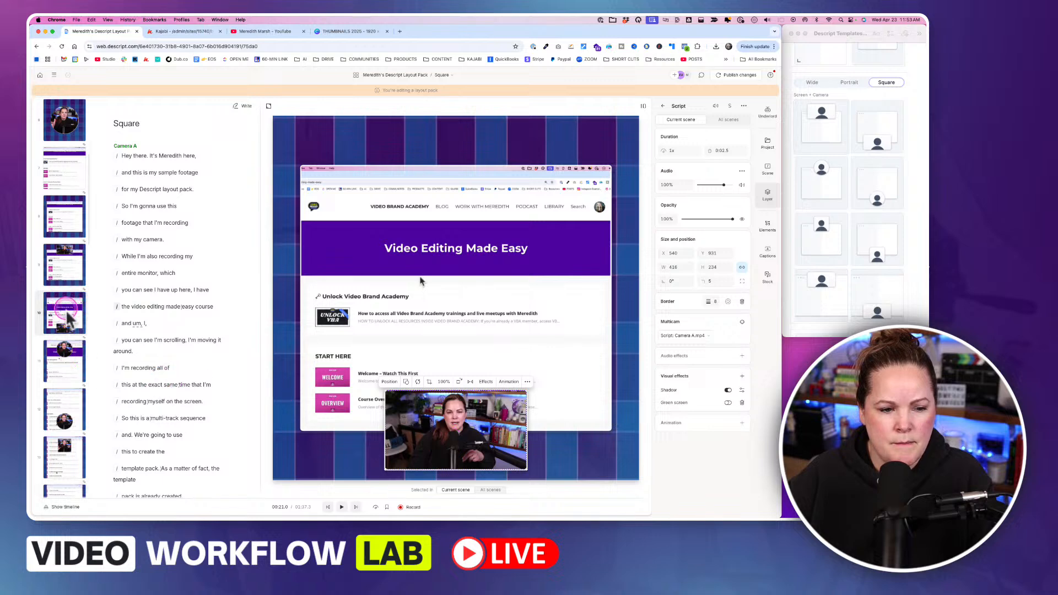
Step: Copy the tenth scene's screen recording properties to the eleventh scene's recording, giving it the centred 912 by 782 crop
{"action": "left_click", "coordinate": [388, 242]}
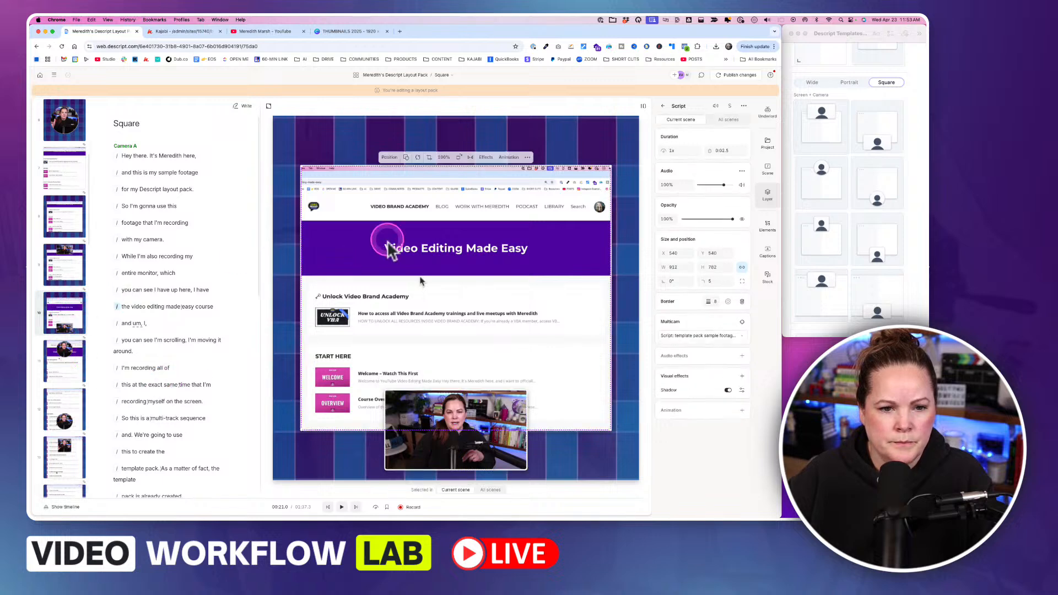
{"action": "left_click", "coordinate": [54, 363]}
{"action": "left_click", "coordinate": [404, 349]}
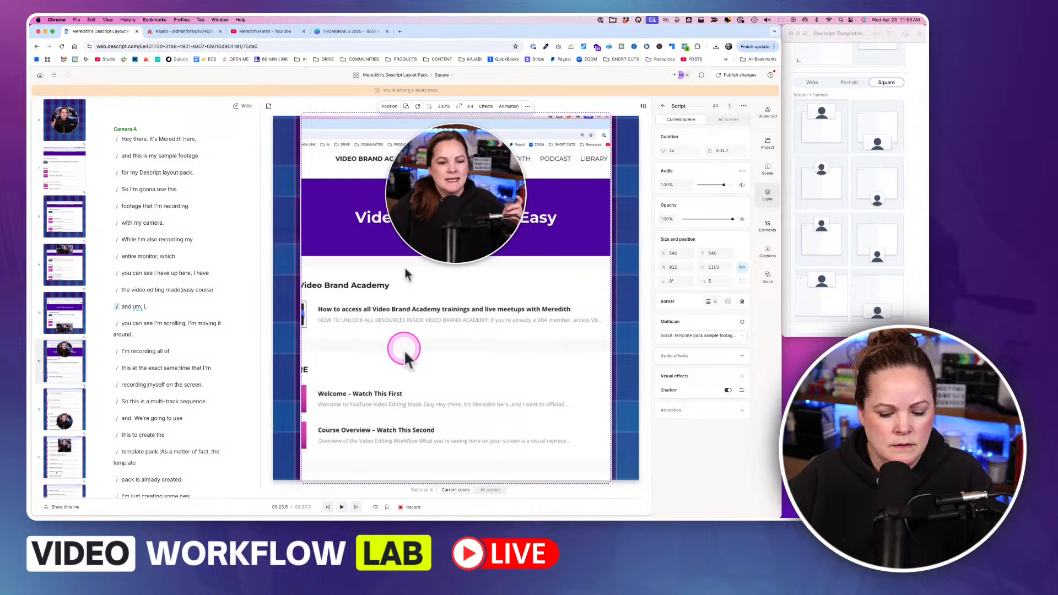
{"action": "key", "text": "alt+super+v"}
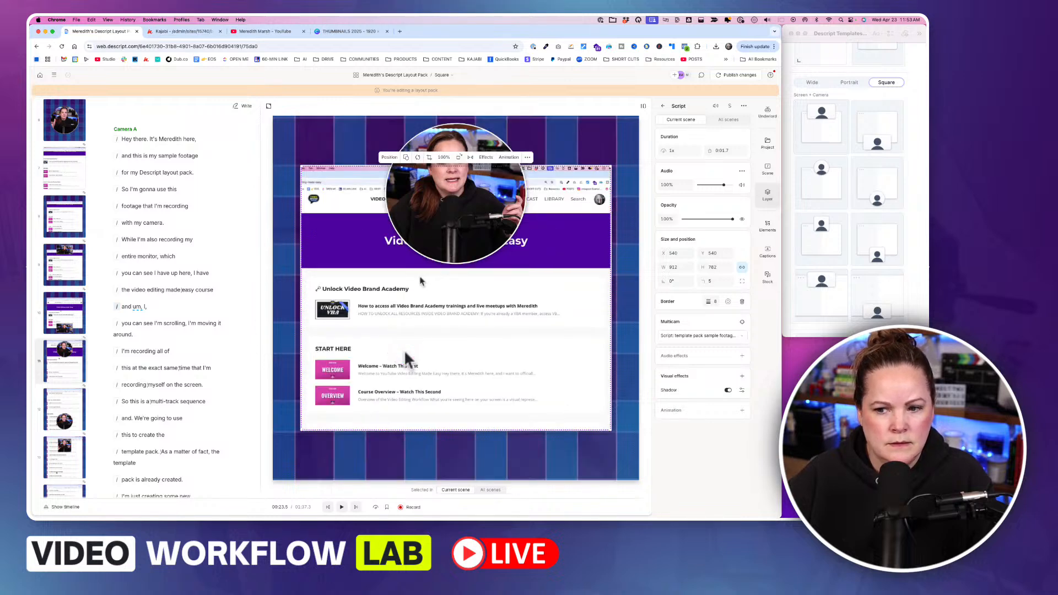
Step: Shrink the eleventh scene's circular camera clip to about 296 by 296 and move it up, centred over the recording's top edge
{"action": "left_click", "coordinate": [385, 264]}
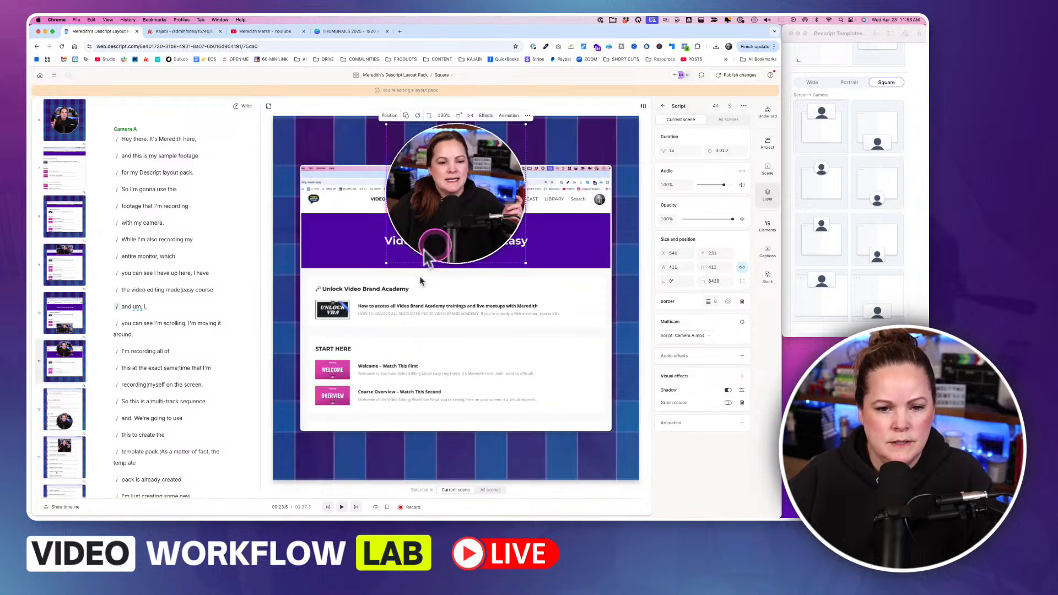
{"action": "left_click_drag", "start_coordinate": [385, 265], "coordinate": [408, 246]}
{"action": "left_click_drag", "start_coordinate": [474, 213], "coordinate": [479, 189]}
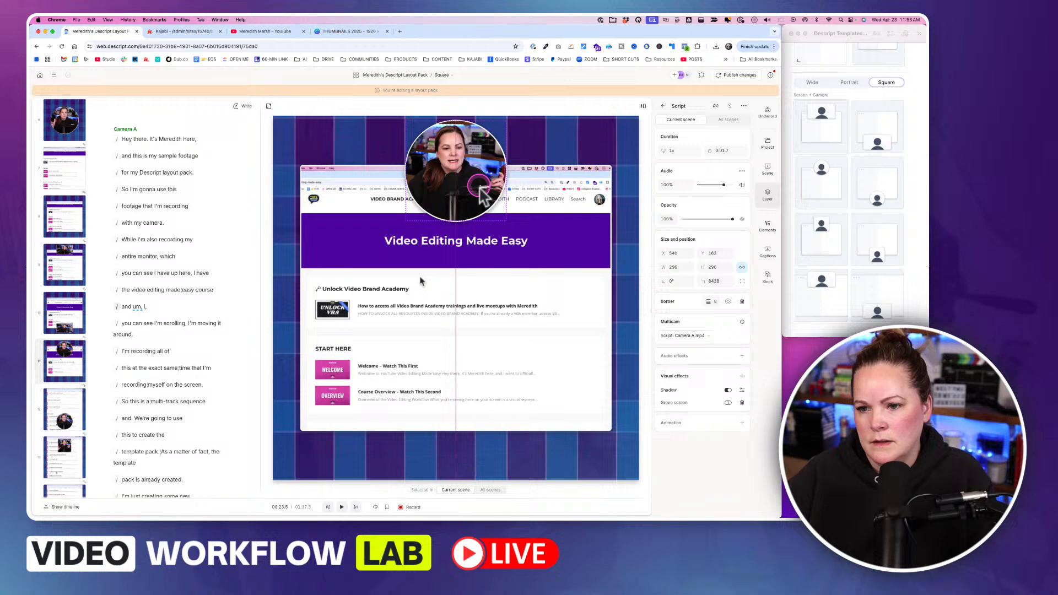
{"action": "left_click_drag", "start_coordinate": [480, 193], "coordinate": [480, 193]}
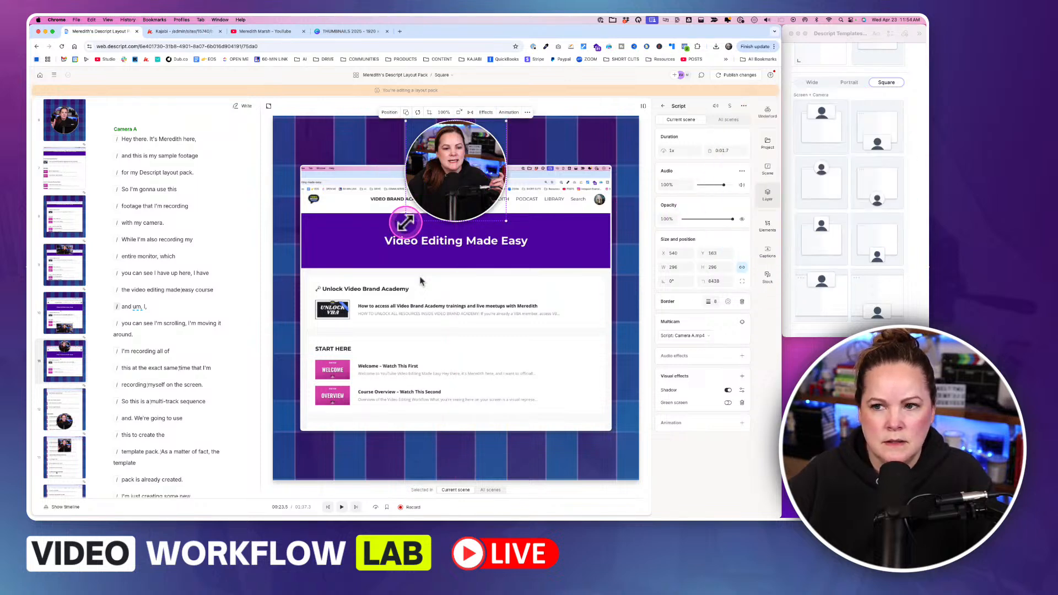
Step: Resize the eleventh scene's circular camera clip to about 335 by 335, centred over the recording's top edge at Y about 199
{"action": "left_click_drag", "start_coordinate": [406, 221], "coordinate": [411, 215]}
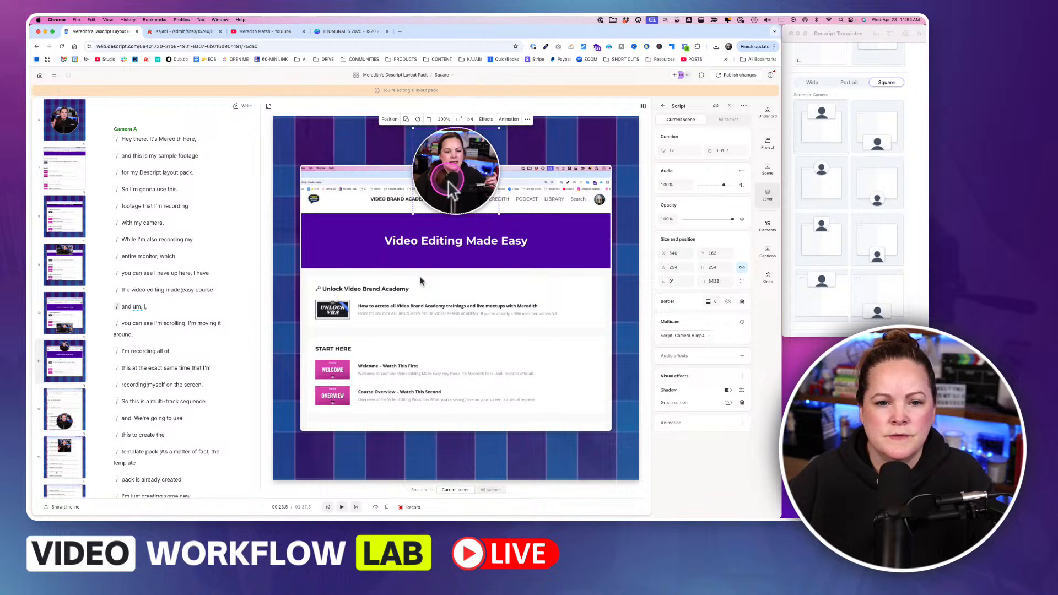
{"action": "left_click_drag", "start_coordinate": [452, 190], "coordinate": [448, 173]}
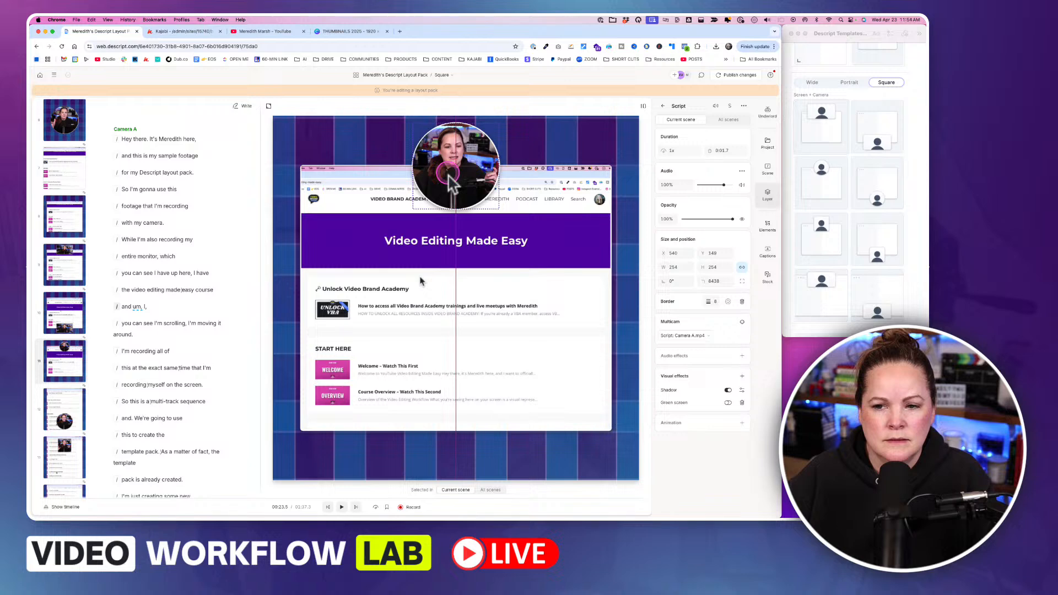
{"action": "left_click_drag", "start_coordinate": [447, 176], "coordinate": [447, 180]}
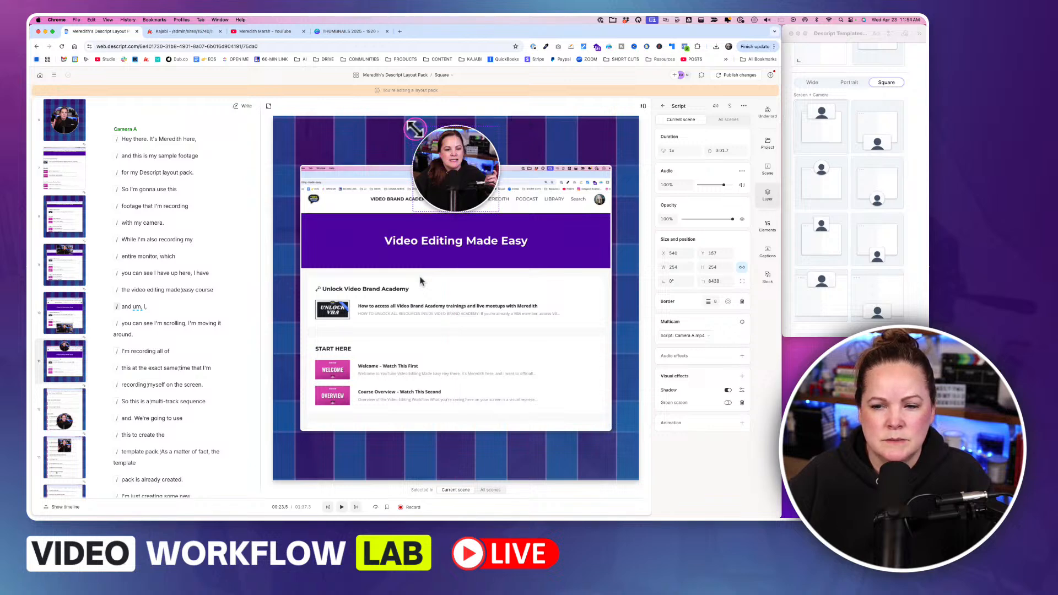
{"action": "left_click_drag", "start_coordinate": [413, 126], "coordinate": [451, 161]}
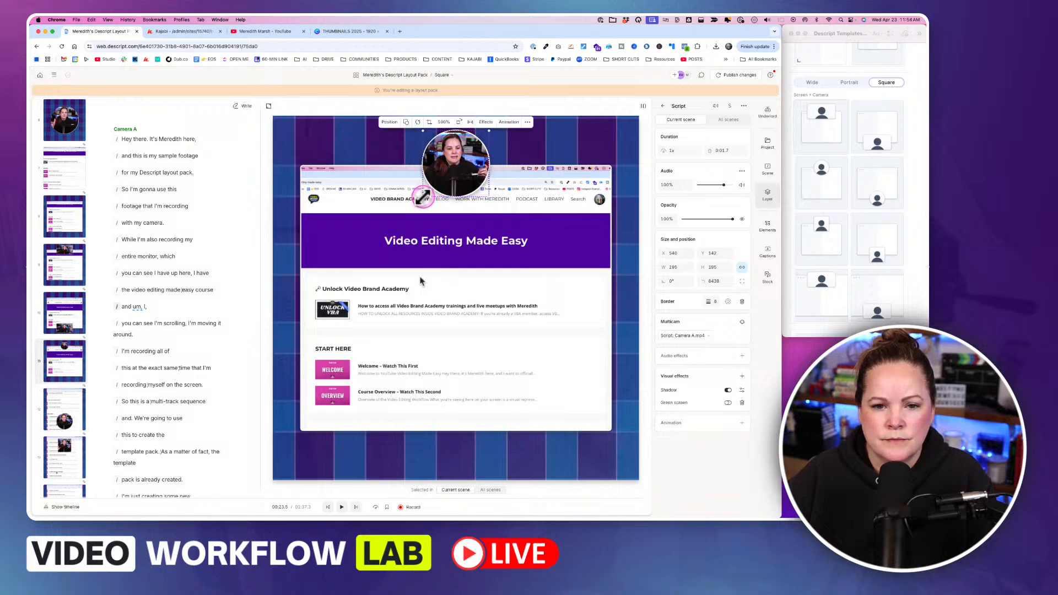
{"action": "left_click_drag", "start_coordinate": [423, 197], "coordinate": [394, 215]}
{"action": "left_click_drag", "start_coordinate": [450, 175], "coordinate": [450, 197]}
Step: Apply the eleventh scene's layout to the twelfth scene and move its circular camera clip down over the recording's bottom edge, at Y about 872
{"action": "left_click", "coordinate": [108, 350]}
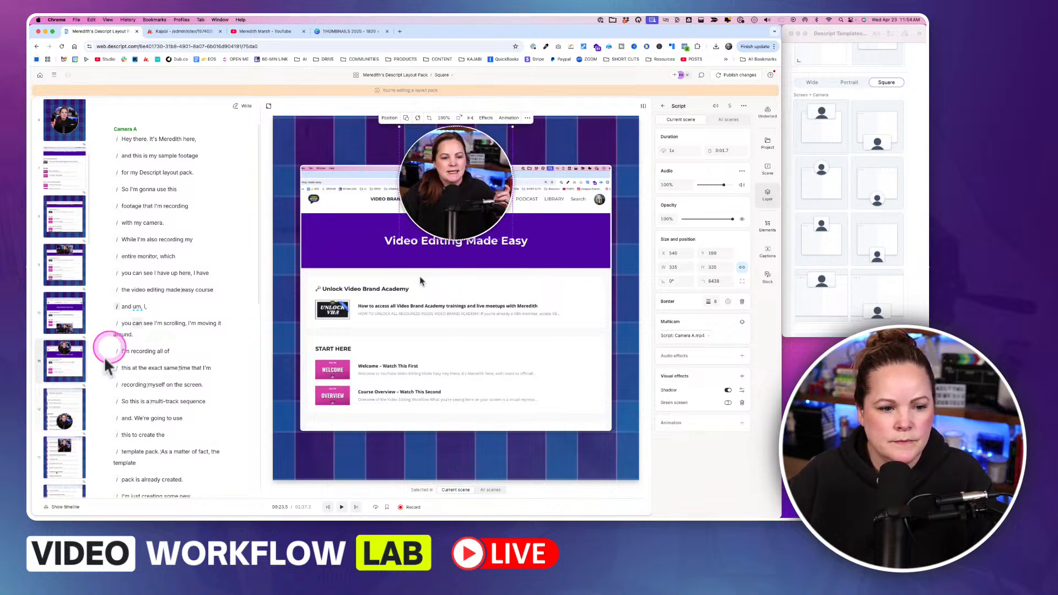
{"action": "left_click", "coordinate": [63, 368]}
{"action": "left_click", "coordinate": [64, 404]}
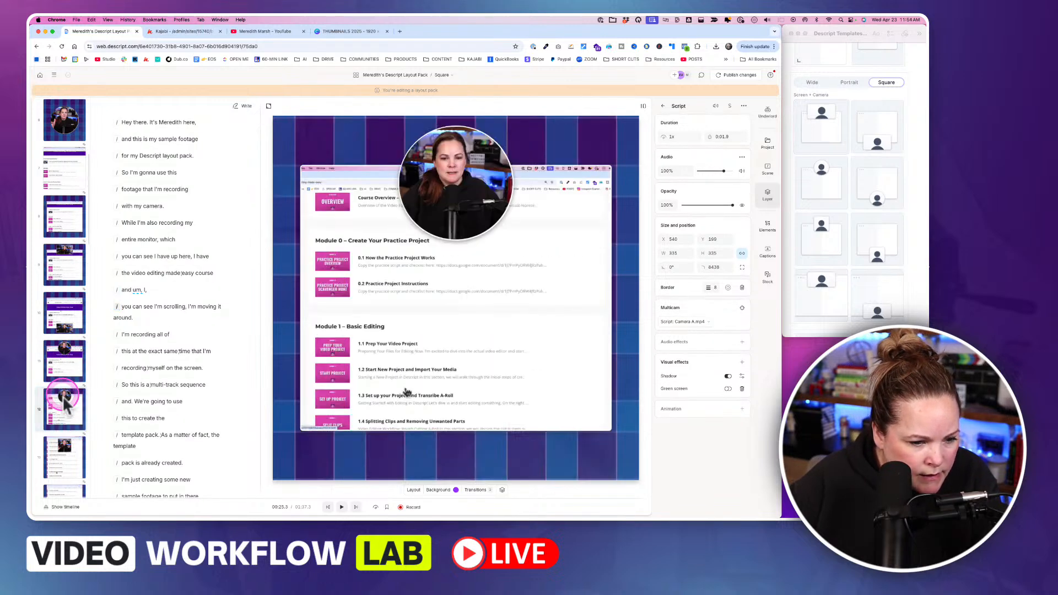
{"action": "left_click", "coordinate": [450, 193]}
{"action": "left_click_drag", "start_coordinate": [451, 194], "coordinate": [447, 392]}
{"action": "key", "text": "super+z"}
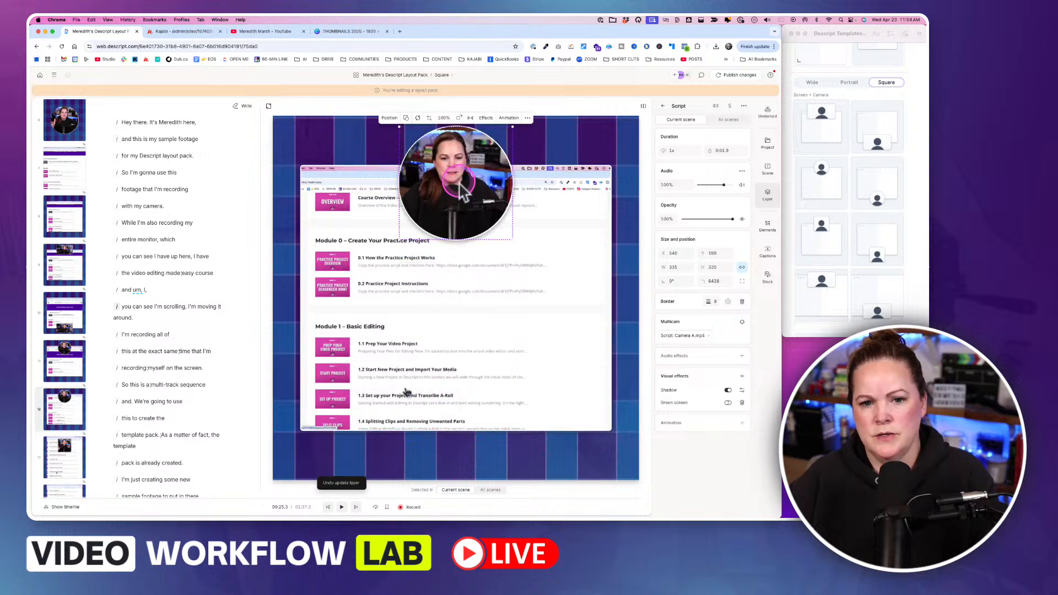
{"action": "left_click_drag", "start_coordinate": [462, 193], "coordinate": [447, 415]}
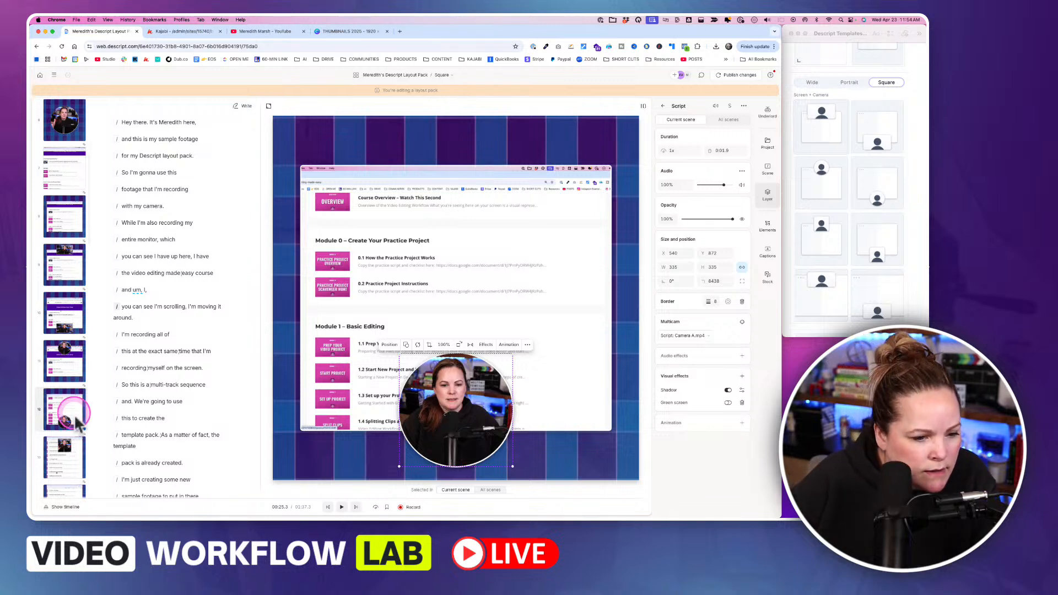
Step: Copy the twelfth scene's screen recording properties to the thirteenth scene's recording, giving it the centred 912 by 782 crop
{"action": "left_click", "coordinate": [61, 465]}
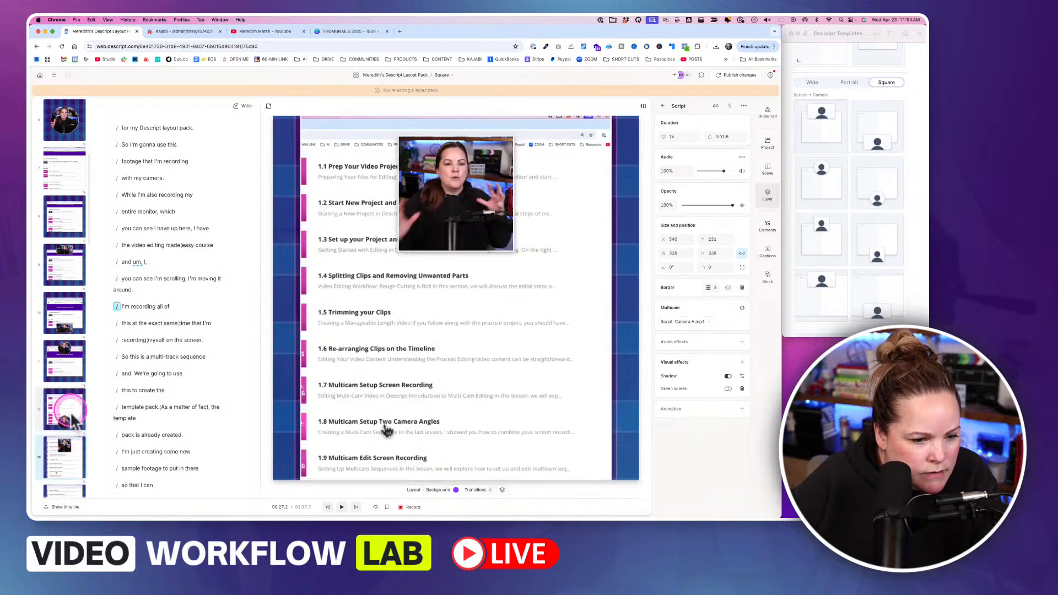
{"action": "left_click", "coordinate": [357, 317]}
{"action": "left_click", "coordinate": [64, 467]}
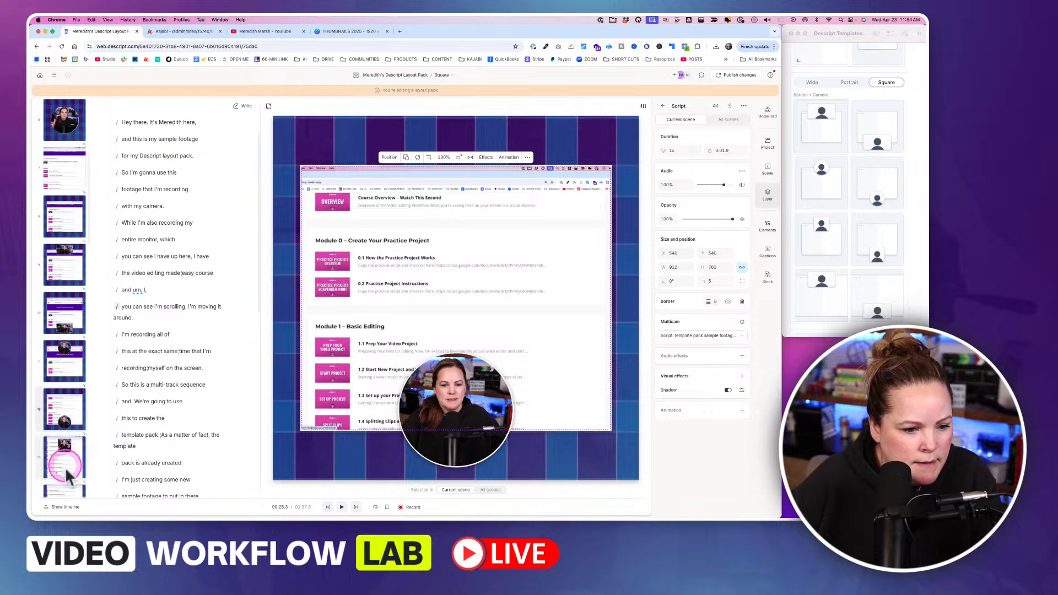
{"action": "left_click", "coordinate": [393, 256]}
{"action": "left_click", "coordinate": [365, 302]}
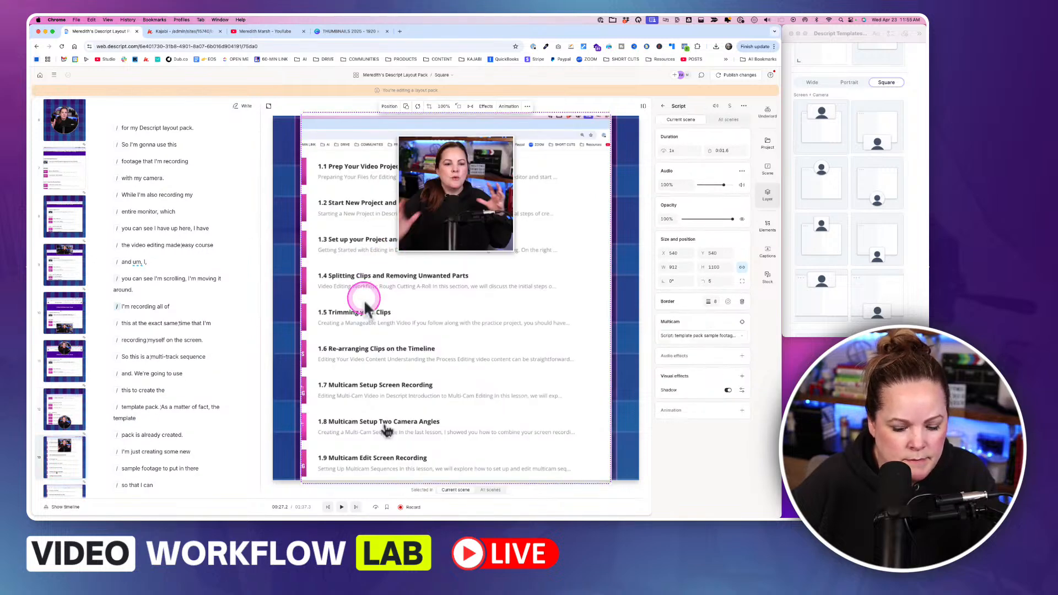
{"action": "key", "text": "alt+super+v"}
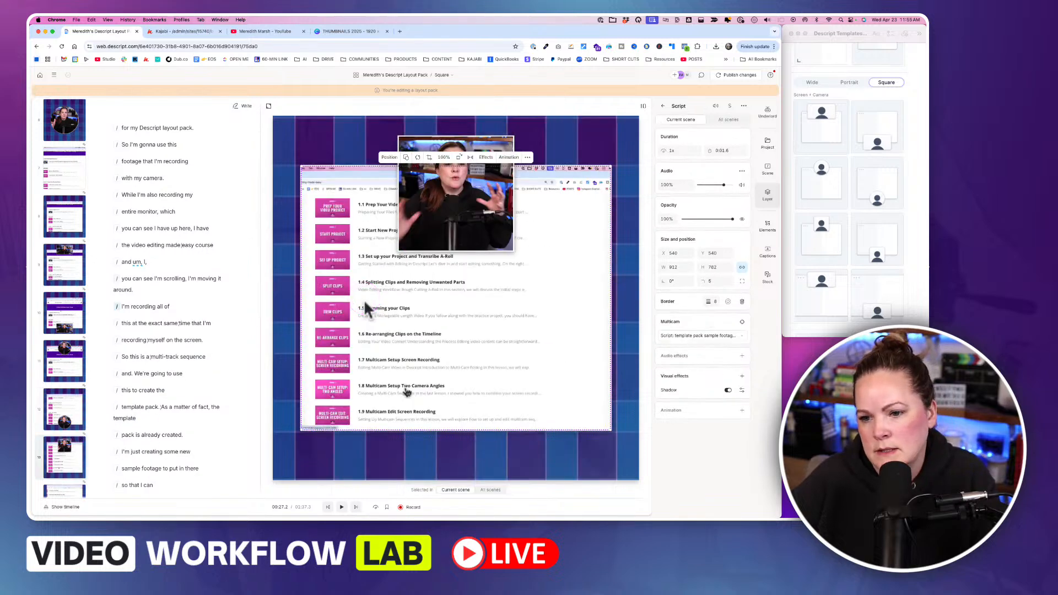
Step: Shrink the thirteenth scene's square camera clip to about 210 by 210 and centre it over the recording's top edge, at Y about 148
{"action": "left_click", "coordinate": [424, 234]}
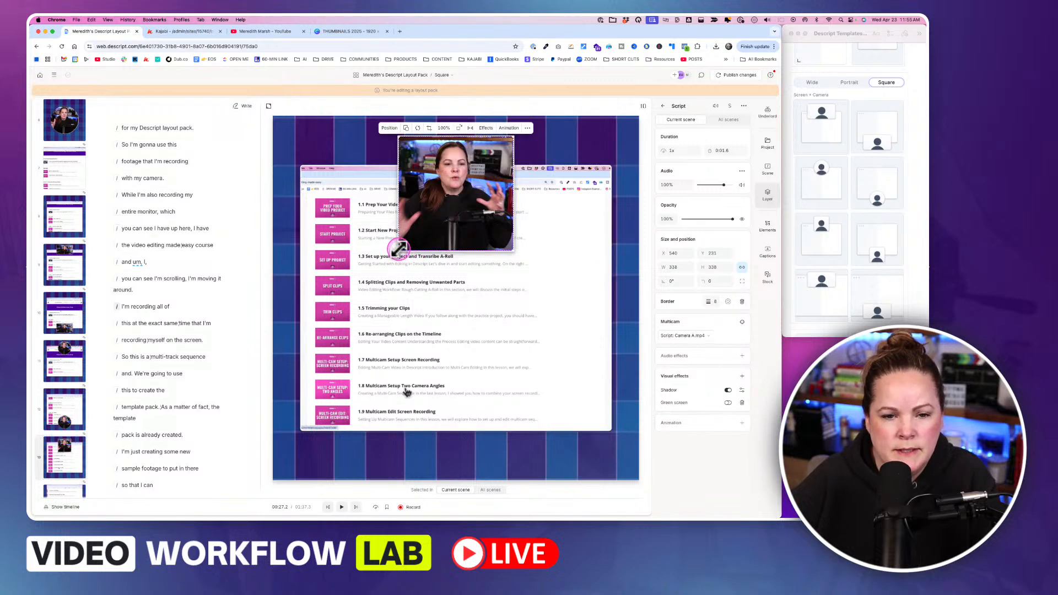
{"action": "mouse_move", "coordinate": [398, 248]}
{"action": "left_mouse_down"}
{"action": "mouse_move", "coordinate": [421, 228]}
{"action": "mouse_move", "coordinate": [412, 241]}
{"action": "left_mouse_up"}
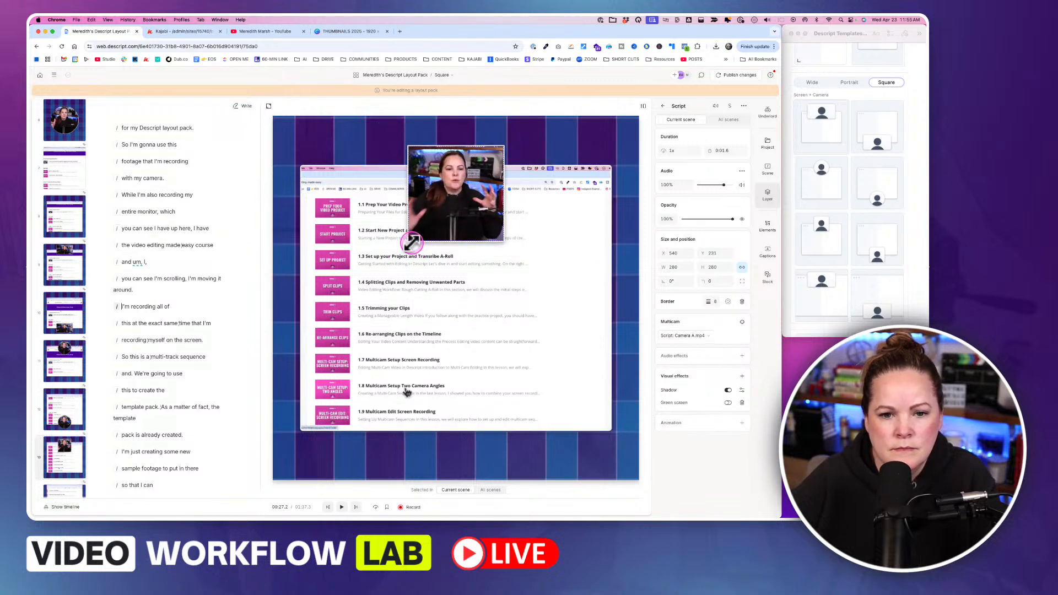
{"action": "left_click_drag", "start_coordinate": [466, 216], "coordinate": [451, 173]}
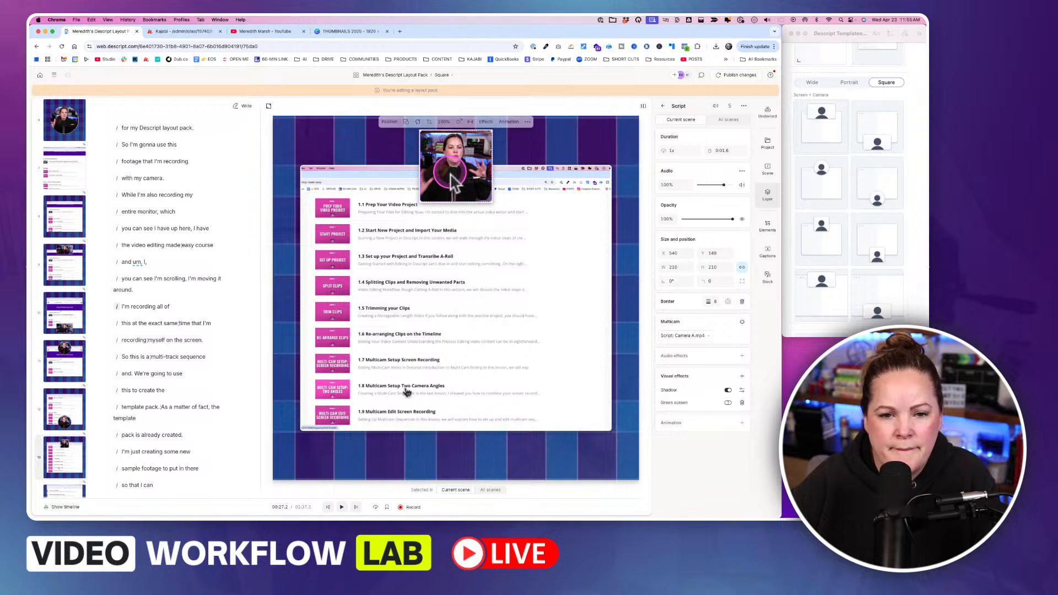
Step: Apply the thirteenth scene's layout to the fourteenth scene and move its square camera clip down over the recording's bottom edge, at Y about 931
{"action": "left_click", "coordinate": [62, 470]}
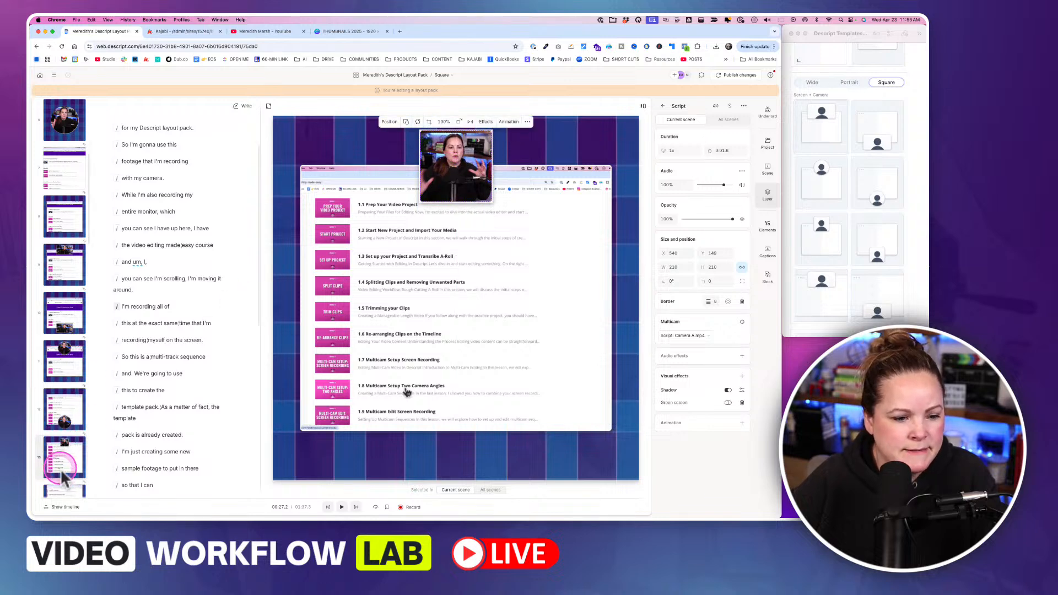
{"action": "scroll", "coordinate": [65, 430], "scroll_direction": "down", "scroll_amount": 4}
{"action": "left_click", "coordinate": [65, 386]}
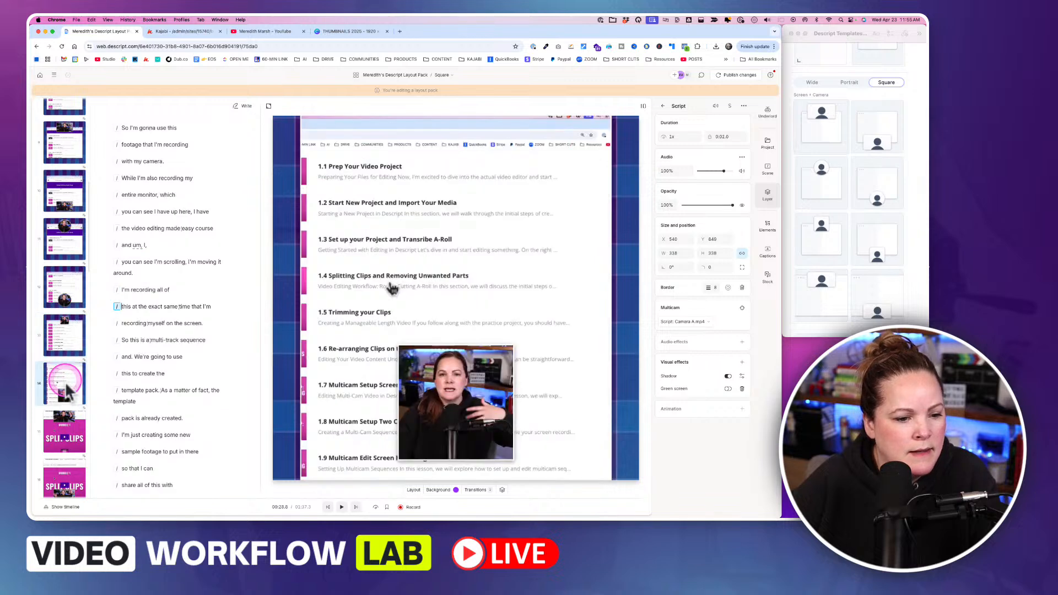
{"action": "key", "text": "alt+super+v"}
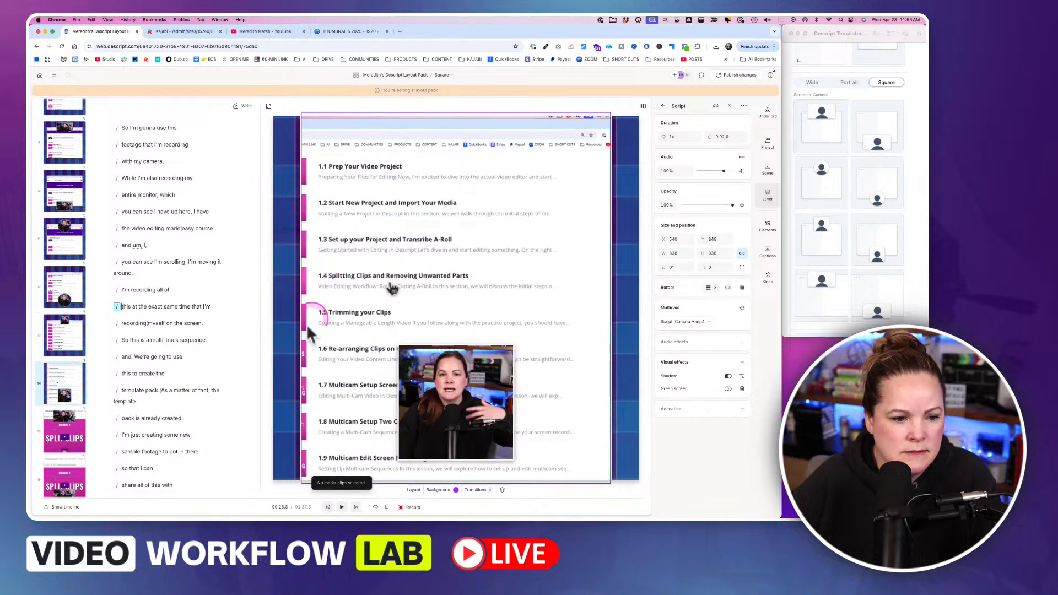
{"action": "left_click", "coordinate": [61, 383]}
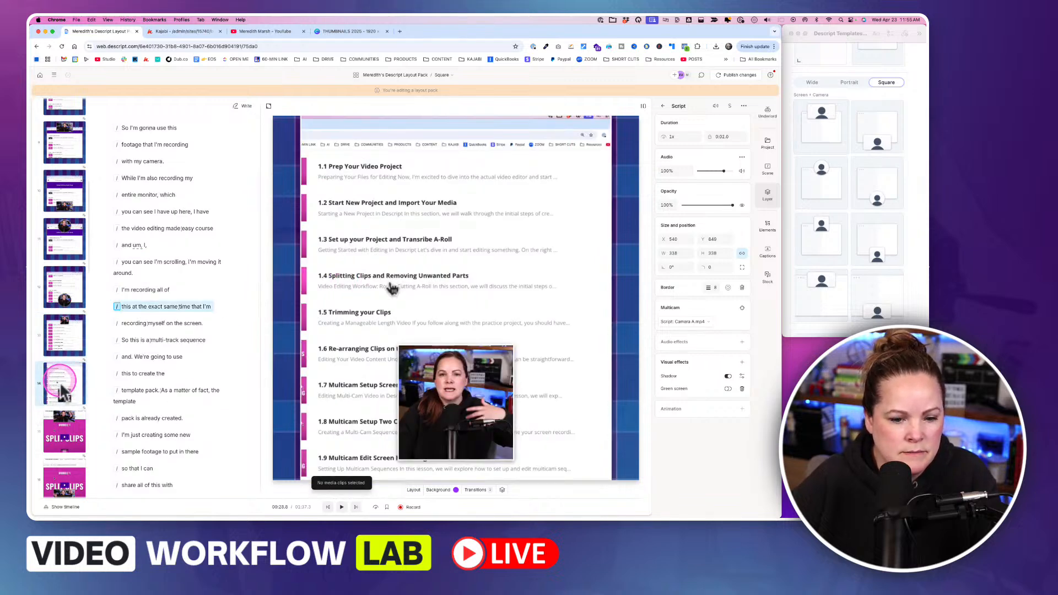
{"action": "left_click", "coordinate": [65, 333]}
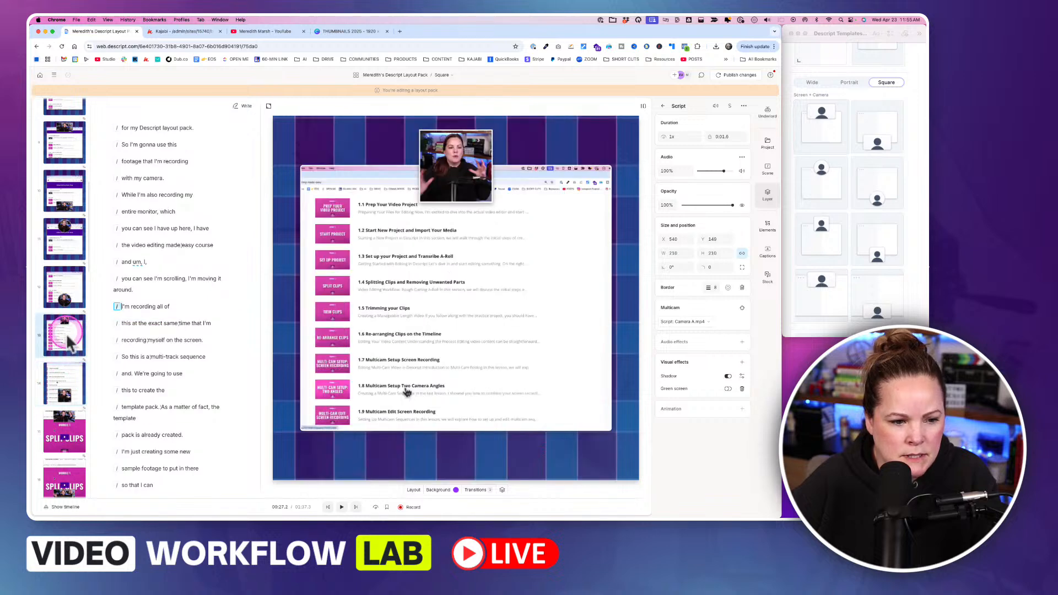
{"action": "left_click", "coordinate": [61, 375]}
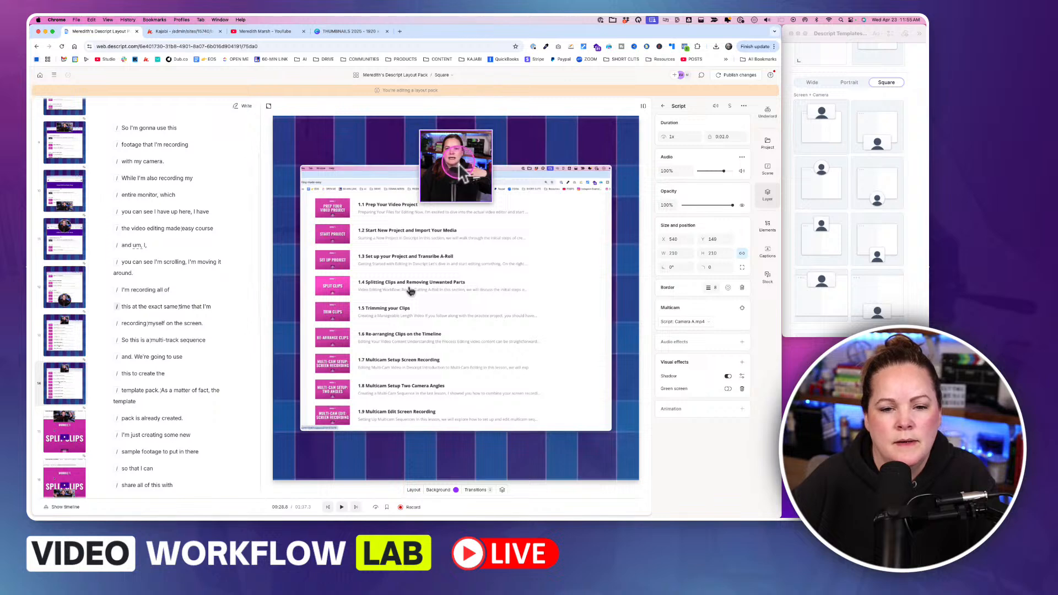
{"action": "left_click", "coordinate": [459, 174]}
{"action": "left_click_drag", "start_coordinate": [456, 174], "coordinate": [435, 435]}
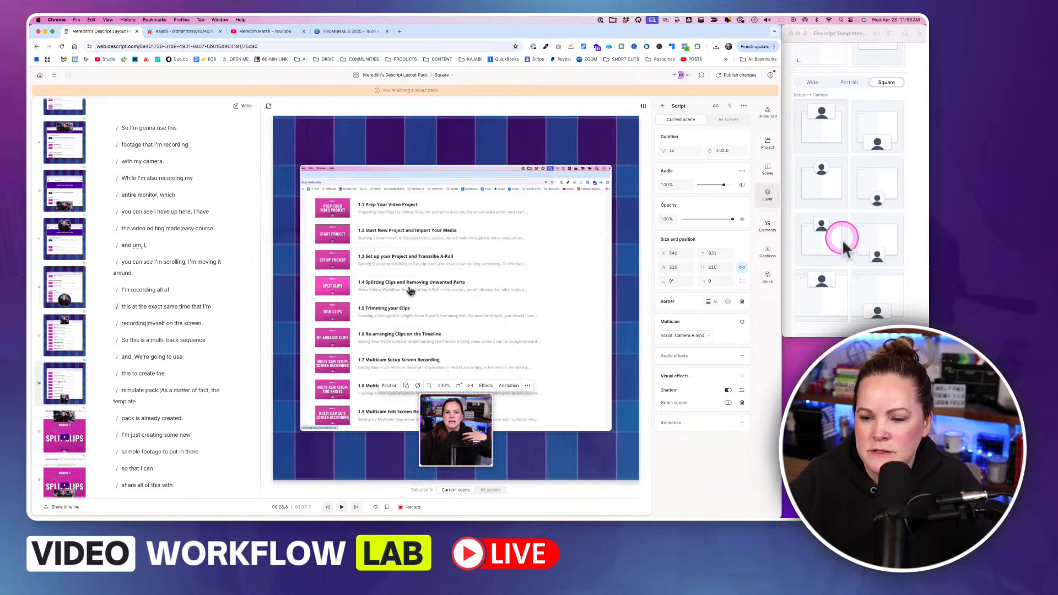
Step: Copy the fourteenth scene's screen recording properties to the fifteenth scene's recording, making it 912 by 782 and centred
{"action": "scroll", "coordinate": [843, 241], "scroll_direction": "down", "scroll_amount": 1}
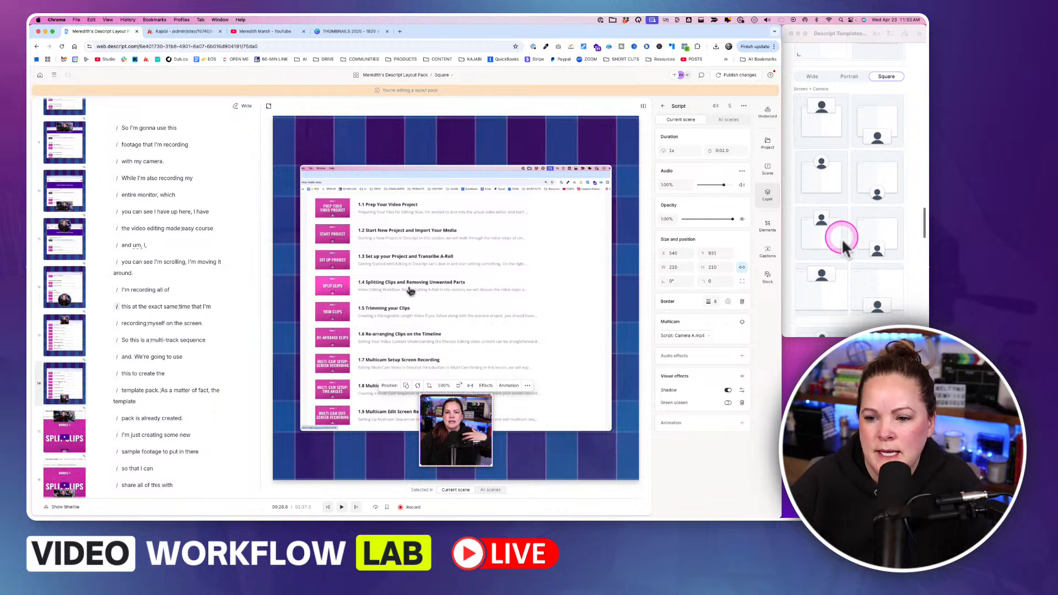
{"action": "scroll", "coordinate": [841, 238], "scroll_direction": "down", "scroll_amount": 1}
{"action": "left_click", "coordinate": [62, 449]}
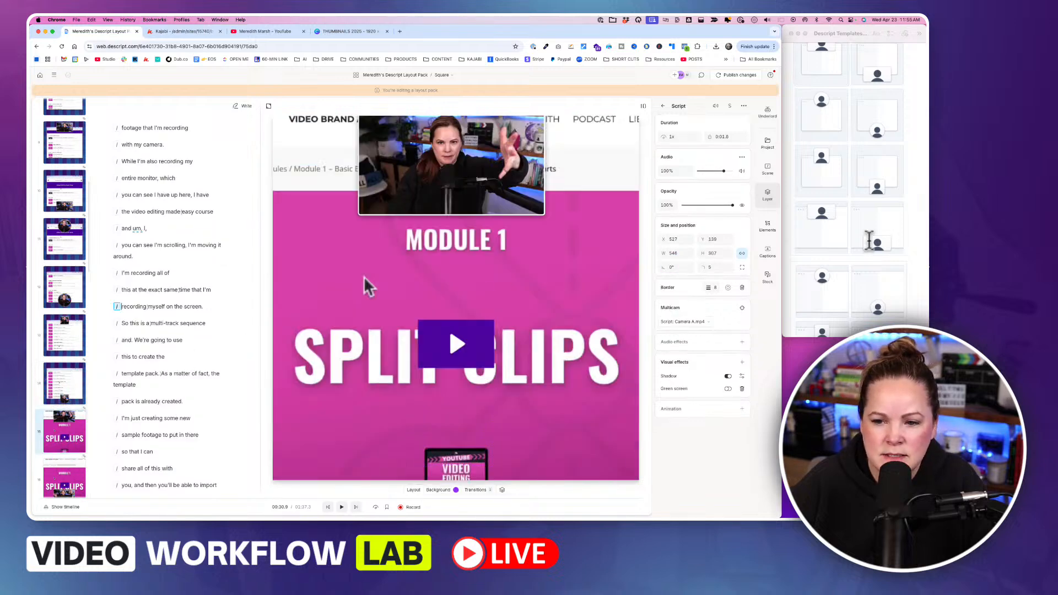
{"action": "left_click", "coordinate": [381, 388]}
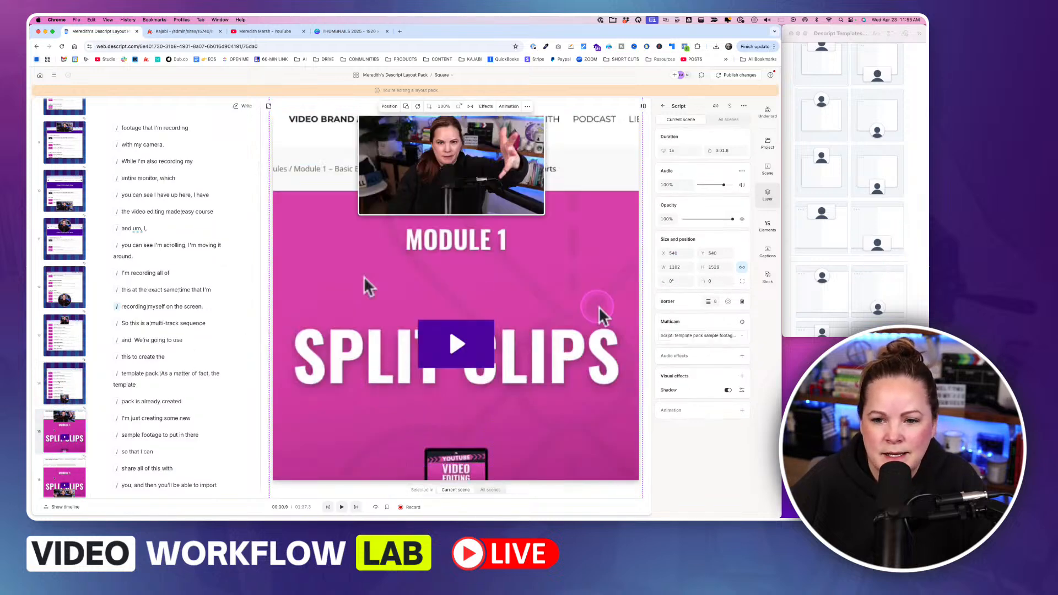
{"action": "left_click", "coordinate": [66, 380]}
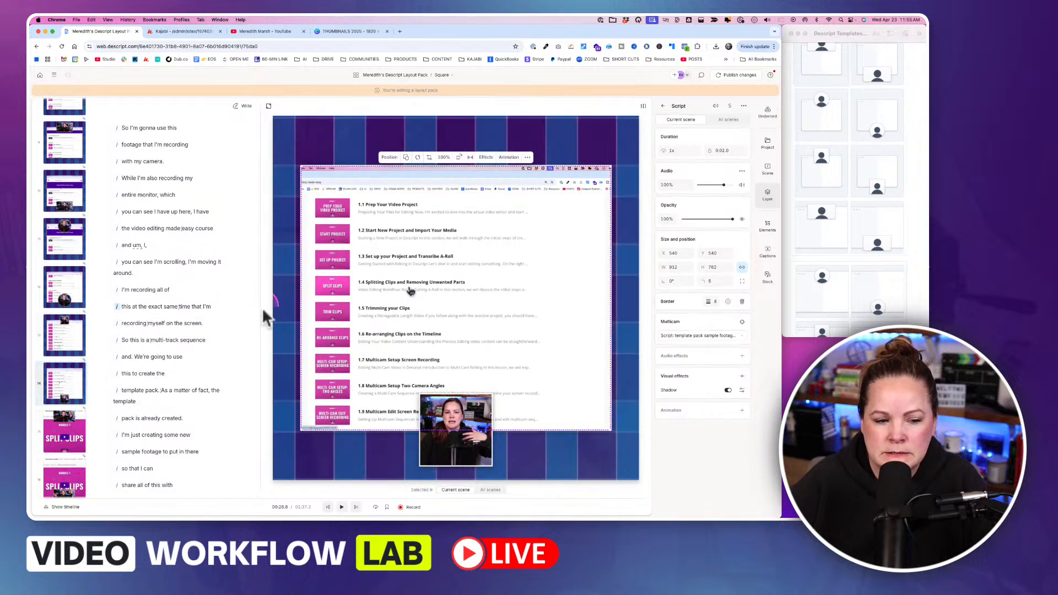
{"action": "left_click", "coordinate": [82, 438]}
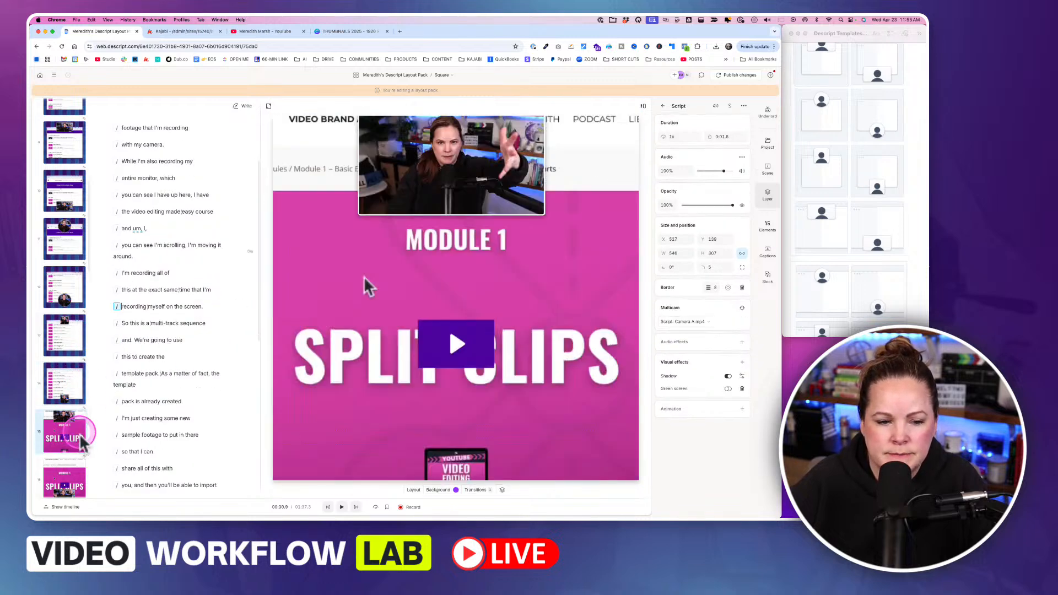
{"action": "left_click", "coordinate": [331, 345]}
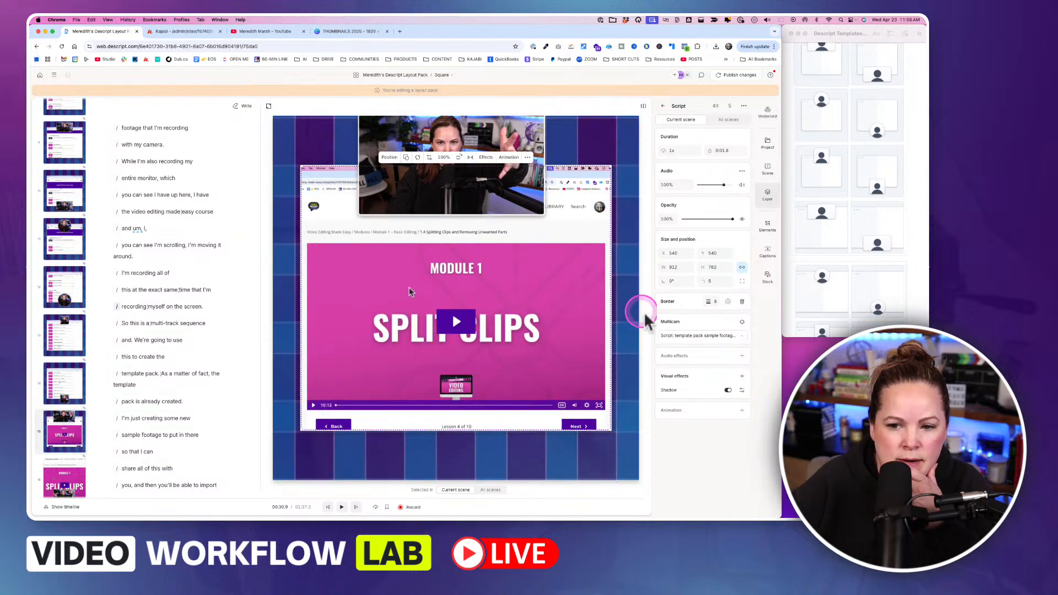
Step: Enlarge the fifteenth scene's screen recording to span the full frame width, about 942 high, and set its corner radius to 0
{"action": "left_click", "coordinate": [678, 304]}
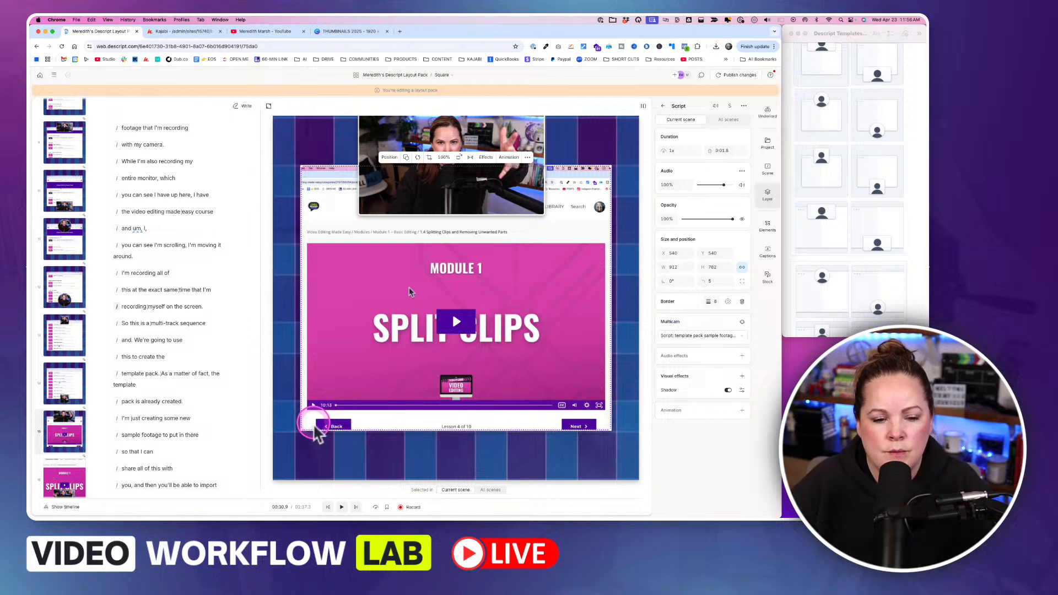
{"action": "left_click_drag", "start_coordinate": [305, 427], "coordinate": [267, 454]}
{"action": "left_click", "coordinate": [711, 281]}
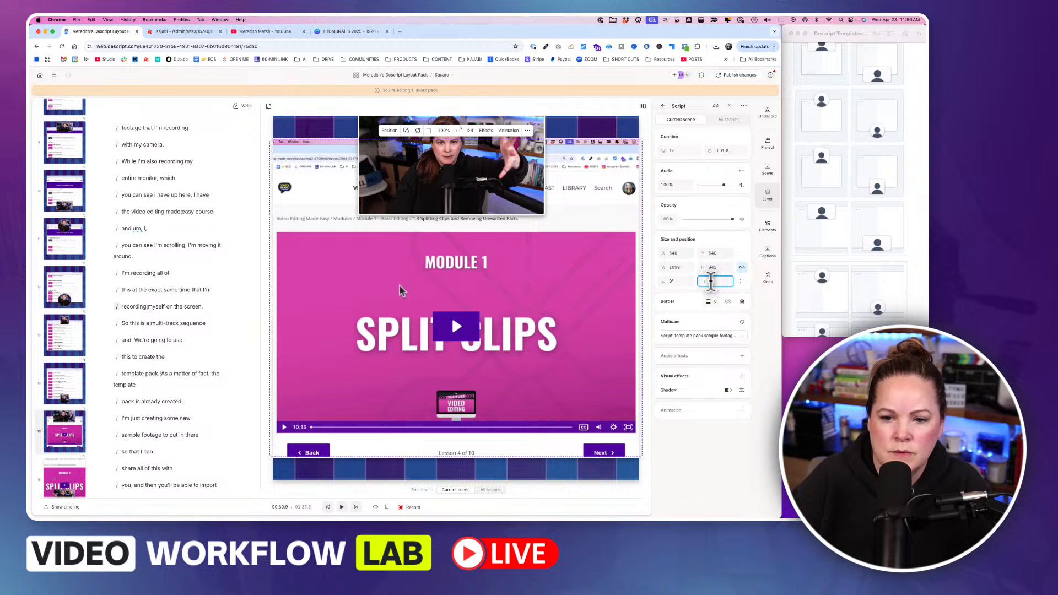
{"action": "left_click", "coordinate": [709, 480]}
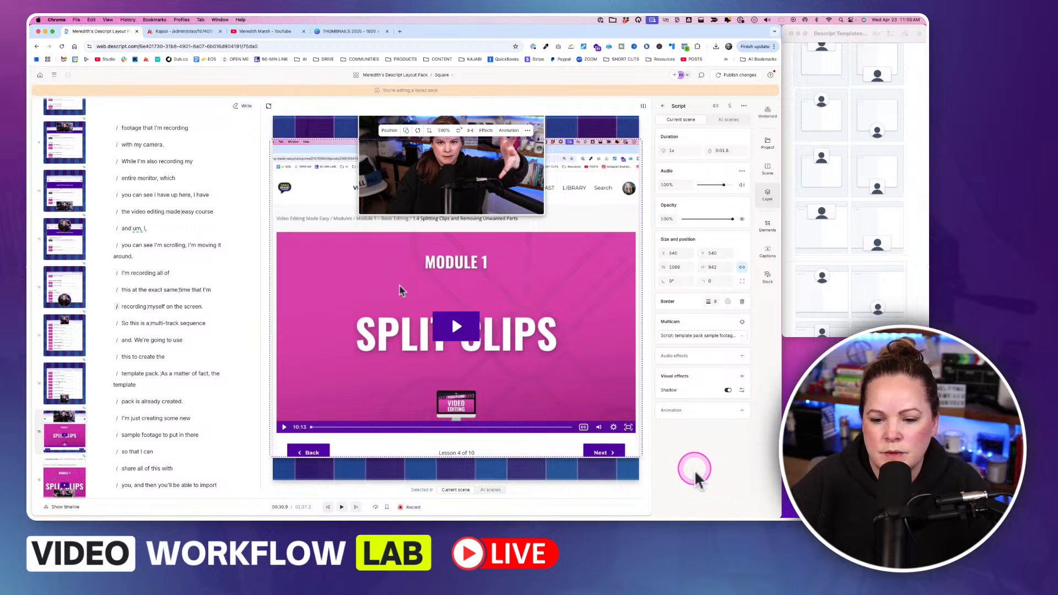
{"action": "left_click", "coordinate": [643, 477]}
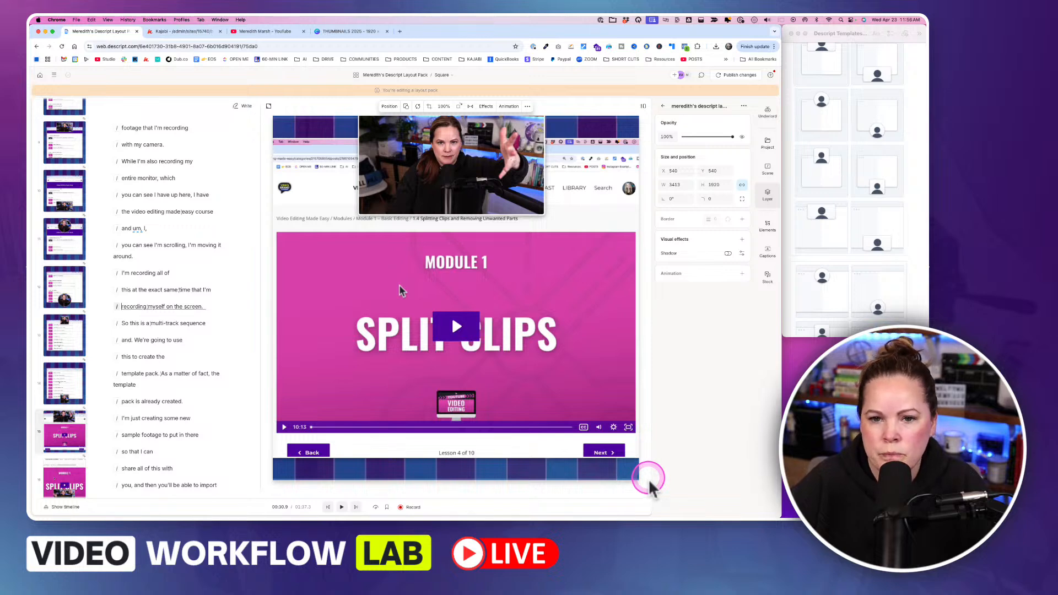
Step: Copy the ninth scene's camera clip properties to the fifteenth scene's camera clip, making it 416 by 234 at Y 148 with corner radius 5
{"action": "left_click", "coordinate": [437, 160]}
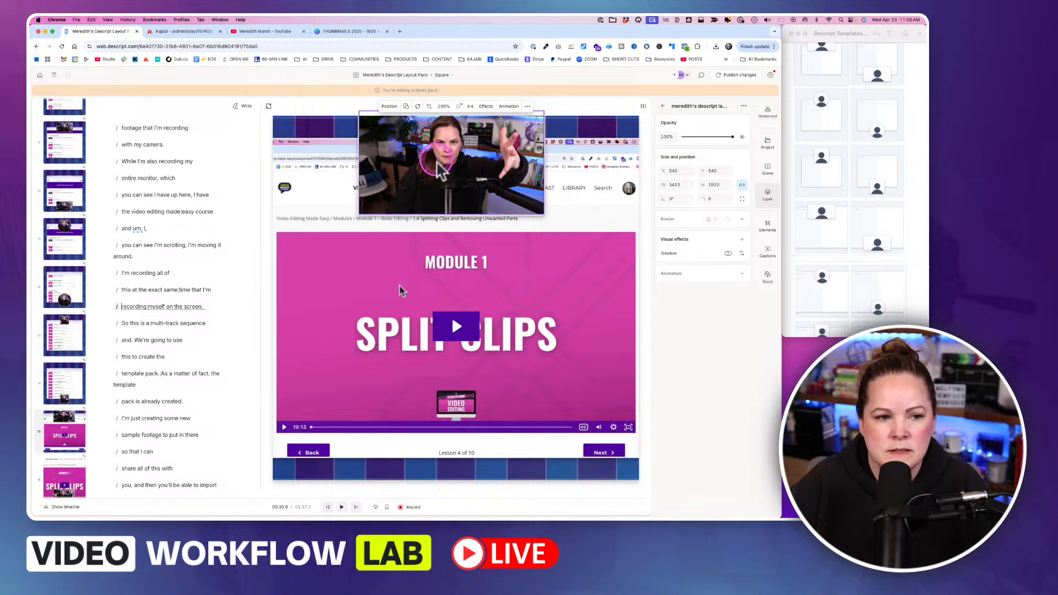
{"action": "left_click", "coordinate": [82, 142]}
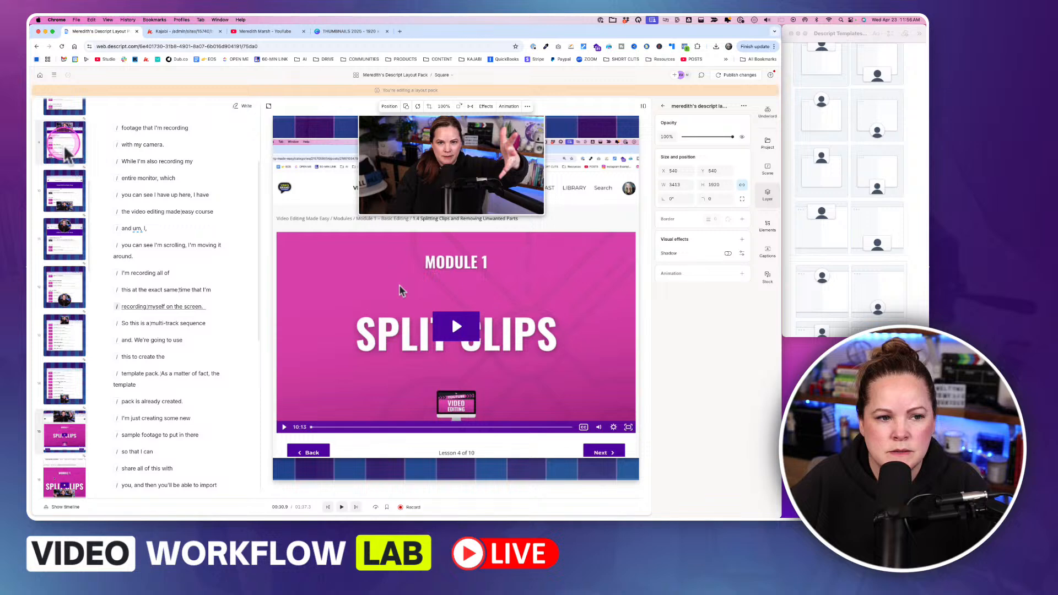
{"action": "left_click", "coordinate": [473, 175]}
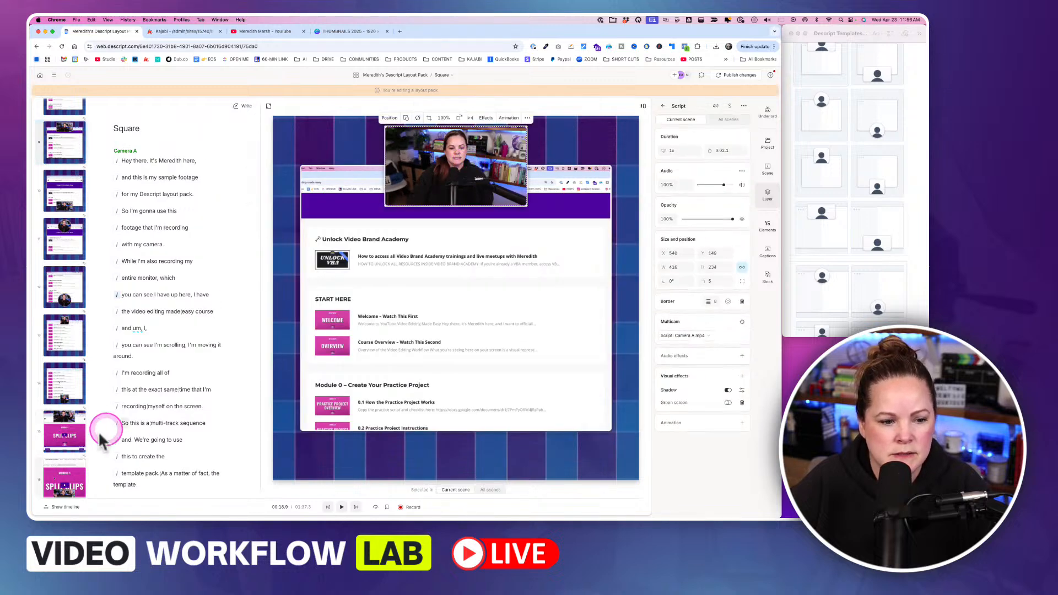
{"action": "left_click", "coordinate": [65, 431]}
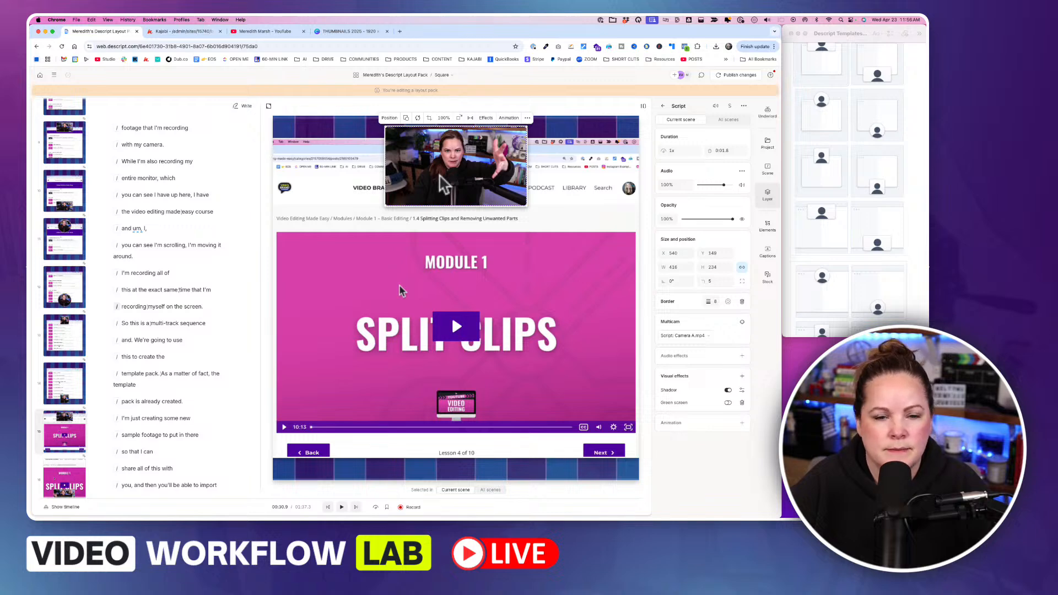
Step: Apply the fifteenth scene's layout to the sixteenth scene and move its landscape camera clip down over the recording's bottom edge, at Y about 927
{"action": "left_click", "coordinate": [77, 448]}
{"action": "scroll", "coordinate": [76, 419], "scroll_direction": "down", "scroll_amount": 3}
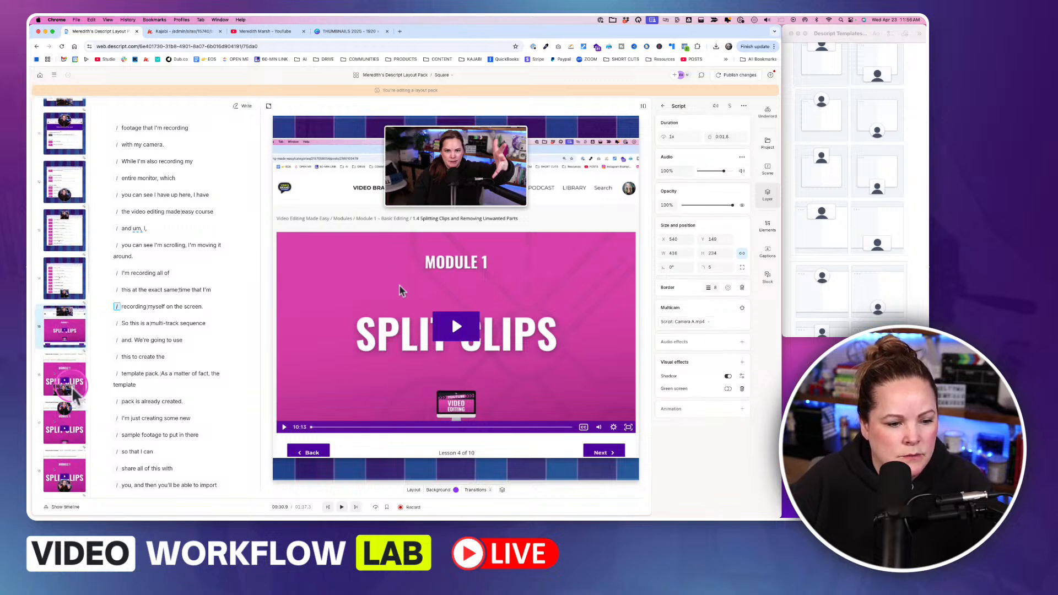
{"action": "left_click", "coordinate": [73, 389]}
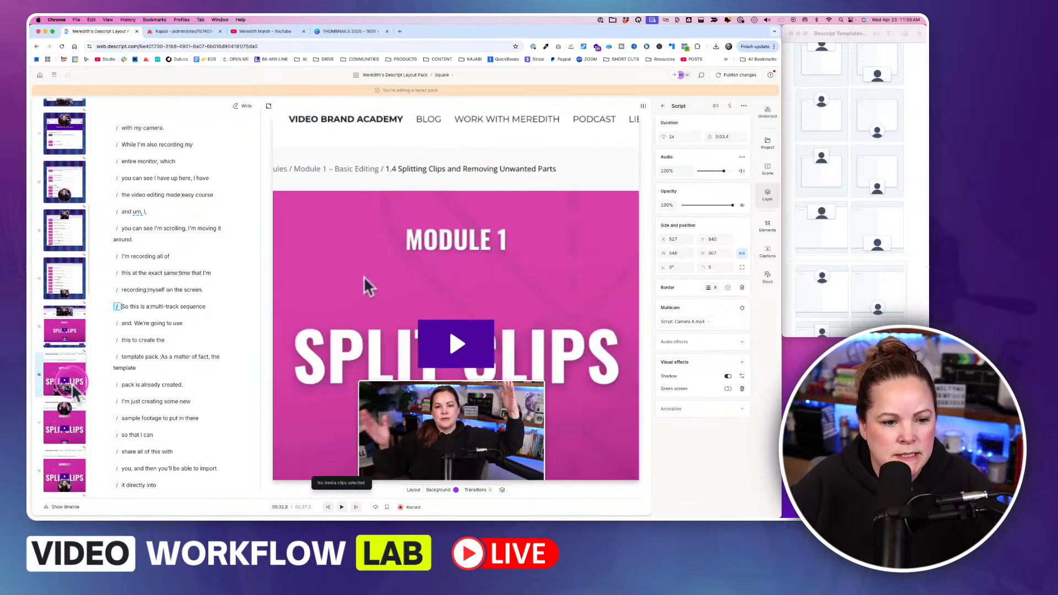
{"action": "left_click", "coordinate": [64, 337]}
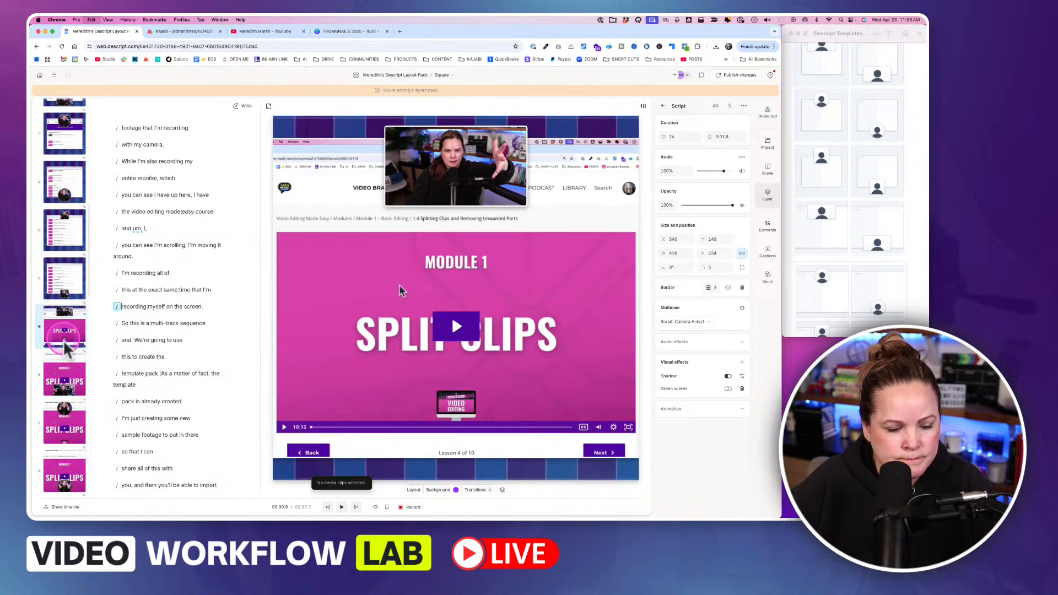
{"action": "left_click", "coordinate": [71, 373]}
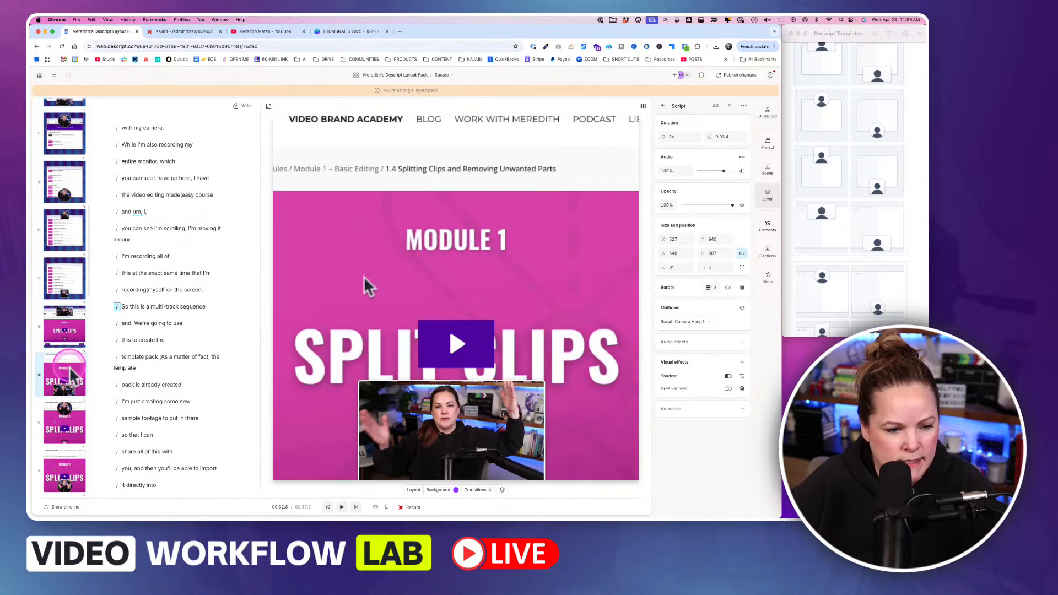
{"action": "left_click", "coordinate": [70, 366]}
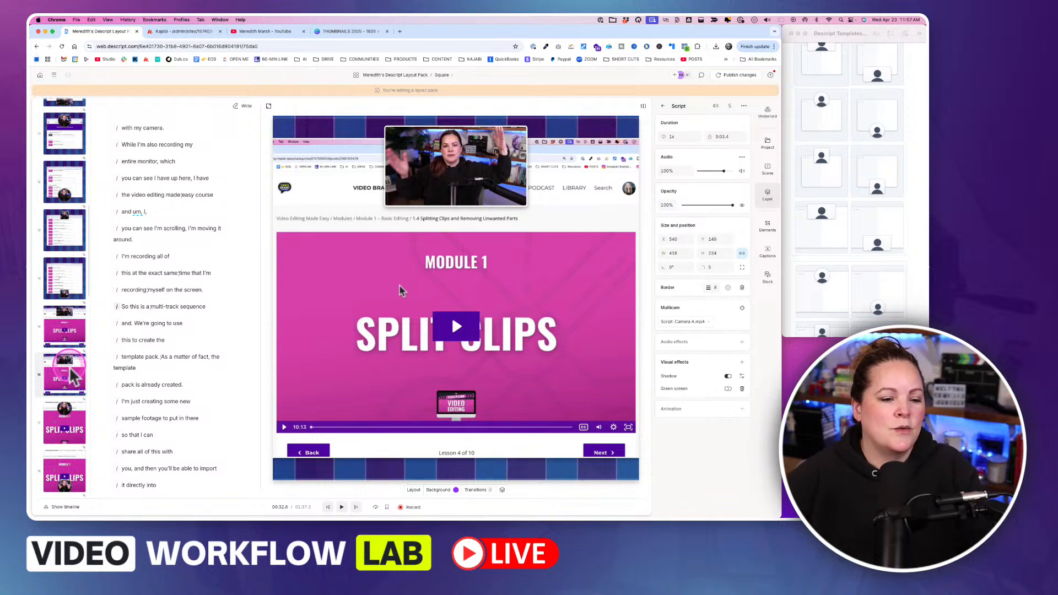
{"action": "left_click", "coordinate": [457, 175]}
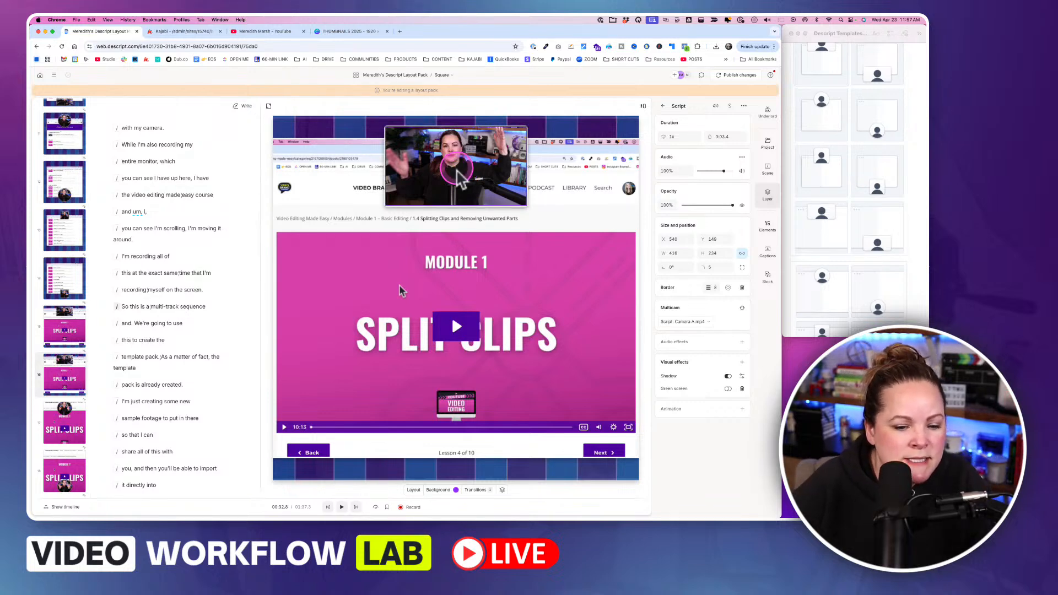
{"action": "left_click_drag", "start_coordinate": [457, 175], "coordinate": [430, 441]}
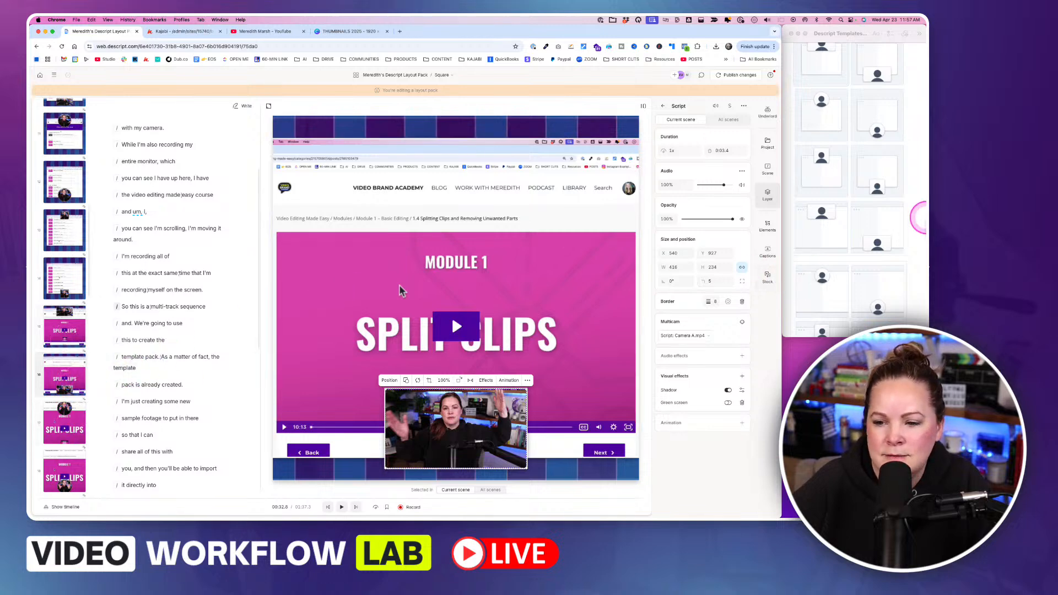
Step: Apply the fifteenth scene's layout to the seventeenth scene
{"action": "scroll", "coordinate": [854, 248], "scroll_direction": "down", "scroll_amount": 5}
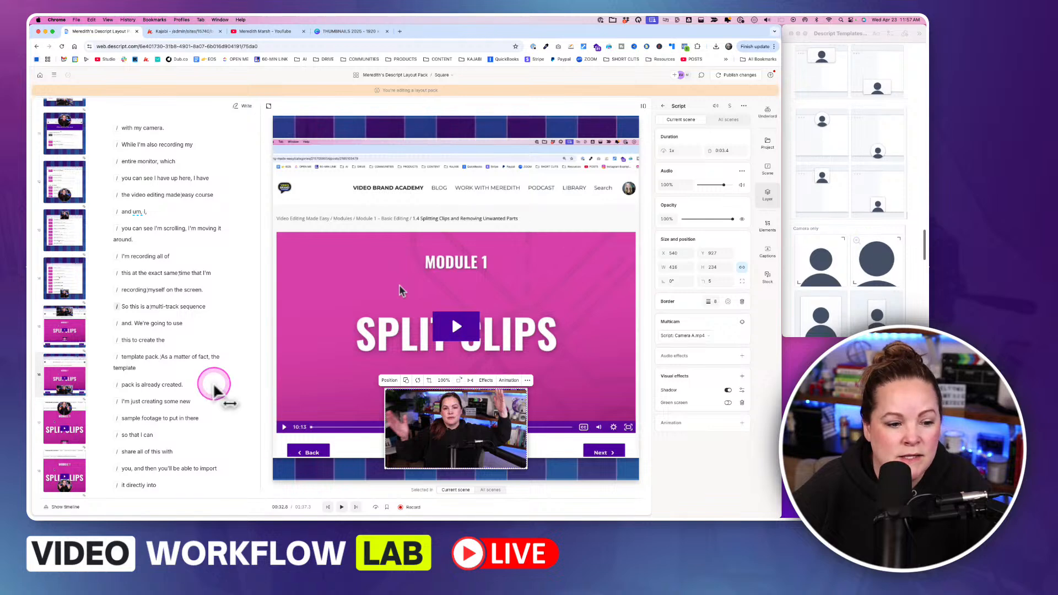
{"action": "left_click", "coordinate": [65, 365]}
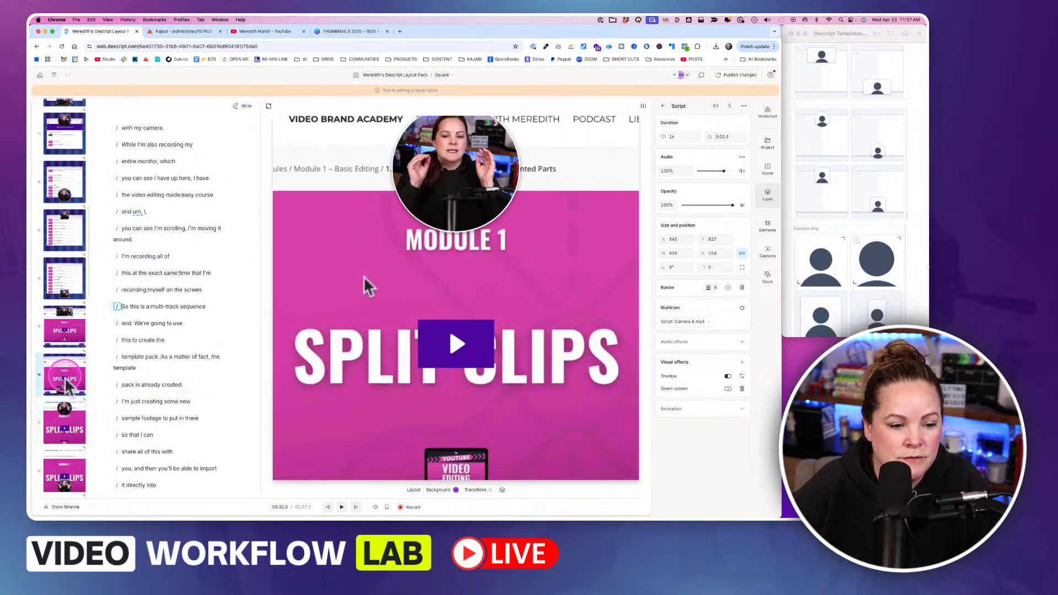
{"action": "left_click", "coordinate": [68, 437]}
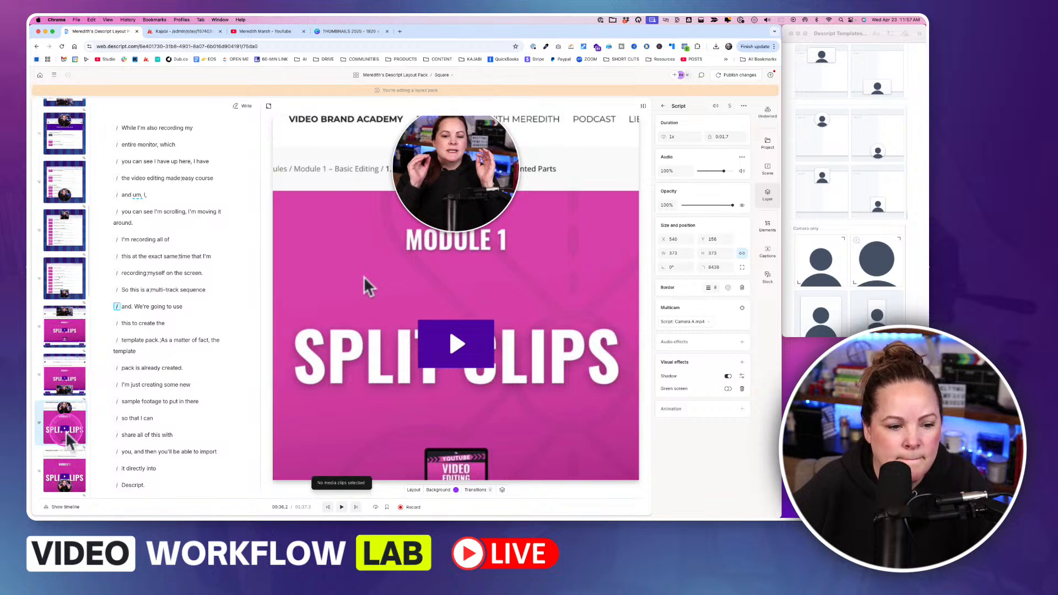
{"action": "left_click", "coordinate": [66, 433]}
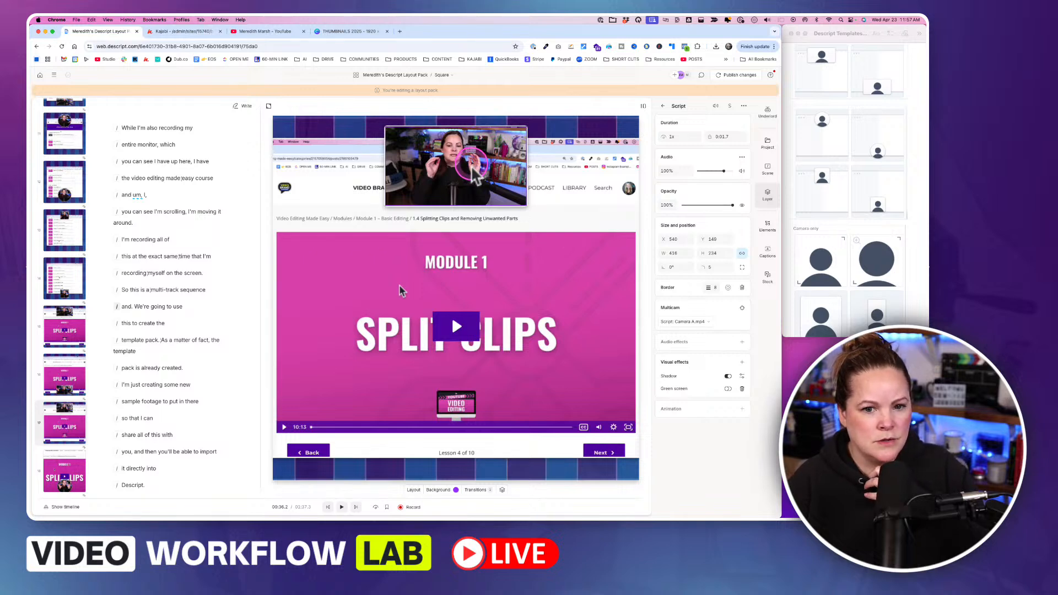
Step: Crop the seventeenth scene's camera clip to a circle, shrink it to about 248 by 248 and centre it over the recording's top edge, at Y about 151
{"action": "scroll", "coordinate": [77, 468], "scroll_direction": "down", "scroll_amount": 3}
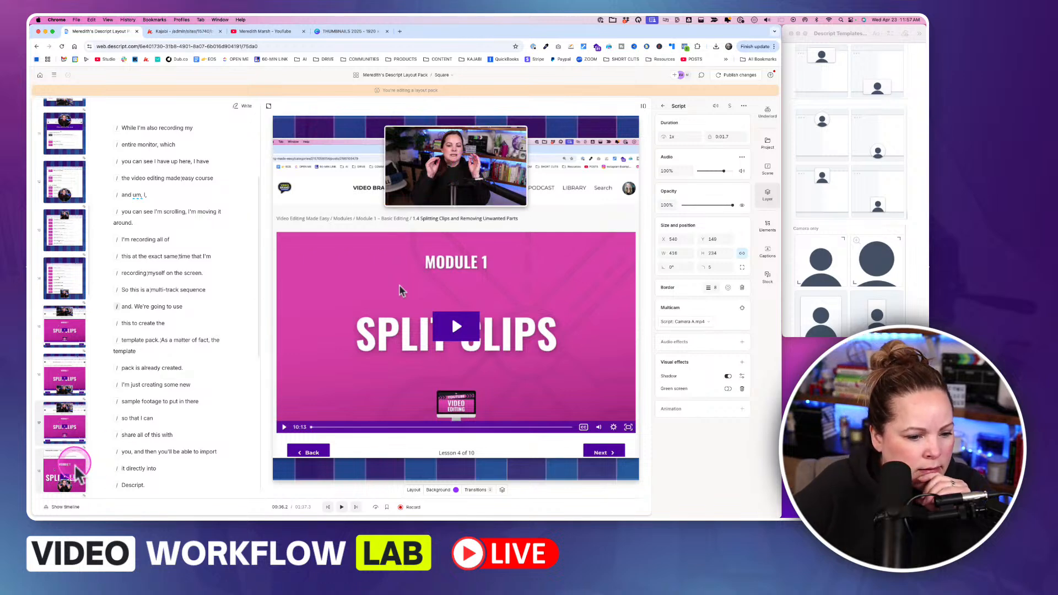
{"action": "scroll", "coordinate": [78, 473], "scroll_direction": "down", "scroll_amount": 1}
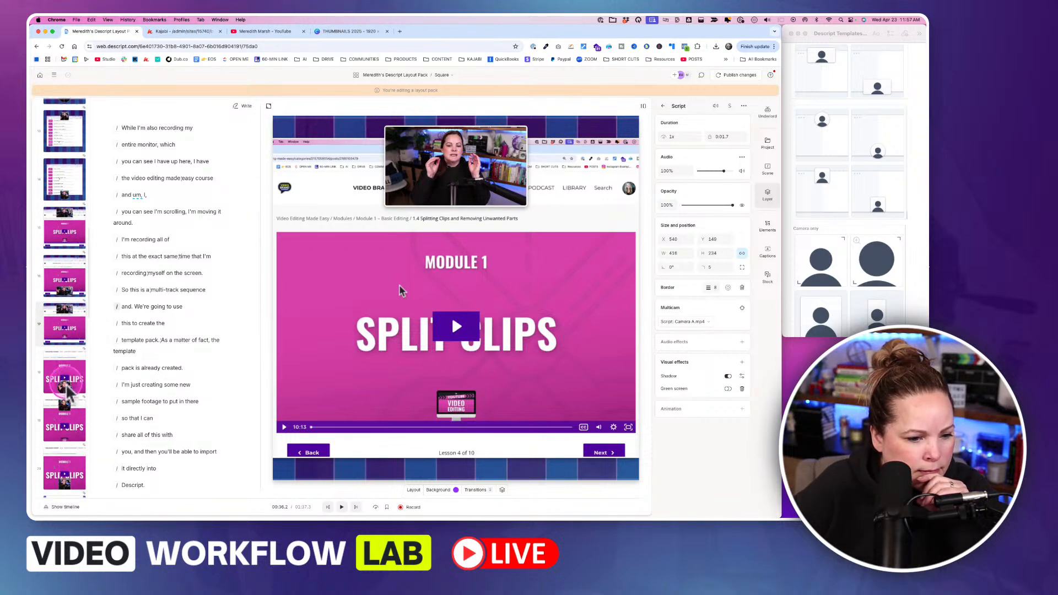
{"action": "left_click", "coordinate": [418, 143]}
{"action": "left_click", "coordinate": [406, 118]}
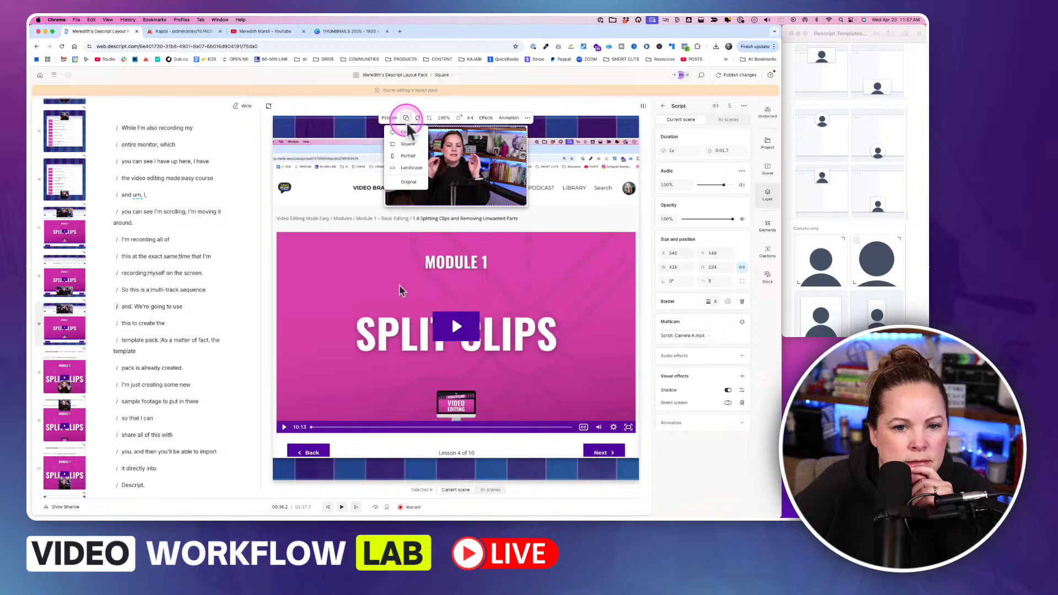
{"action": "left_click", "coordinate": [406, 133]}
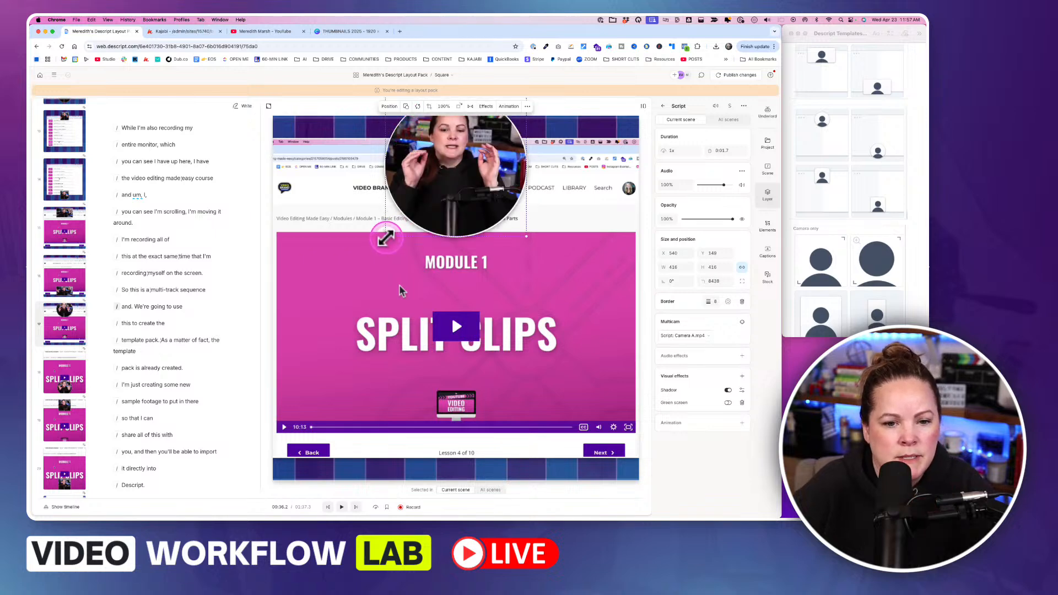
{"action": "left_click_drag", "start_coordinate": [385, 235], "coordinate": [463, 190]}
{"action": "left_click", "coordinate": [103, 335]}
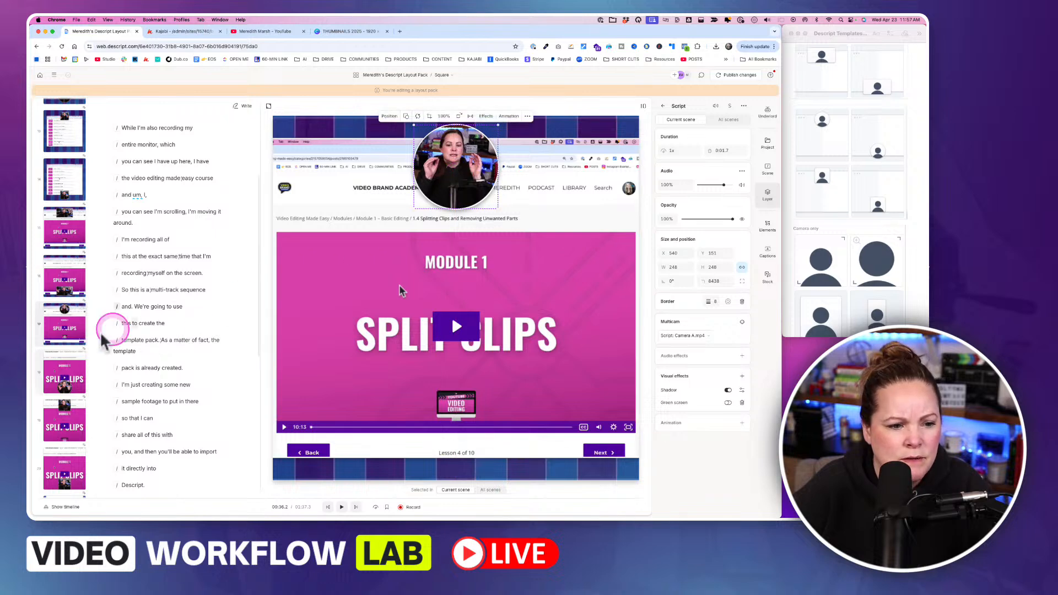
Step: Apply the seventeenth scene's layout to the eighteenth scene and move its circular camera clip down over the recording's bottom edge, at Y about 923
{"action": "left_click", "coordinate": [80, 379]}
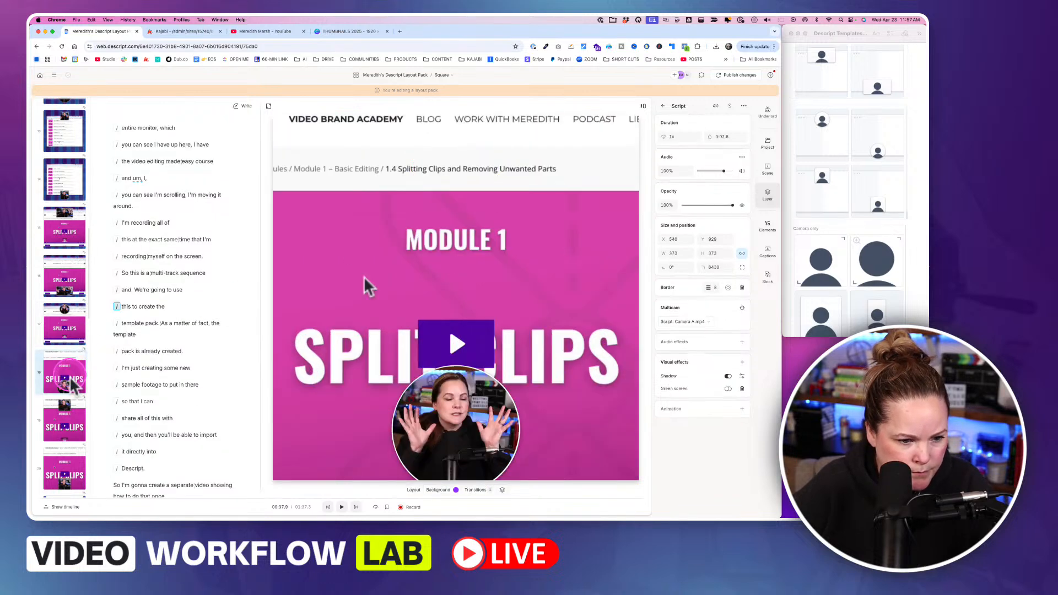
{"action": "left_click", "coordinate": [74, 331]}
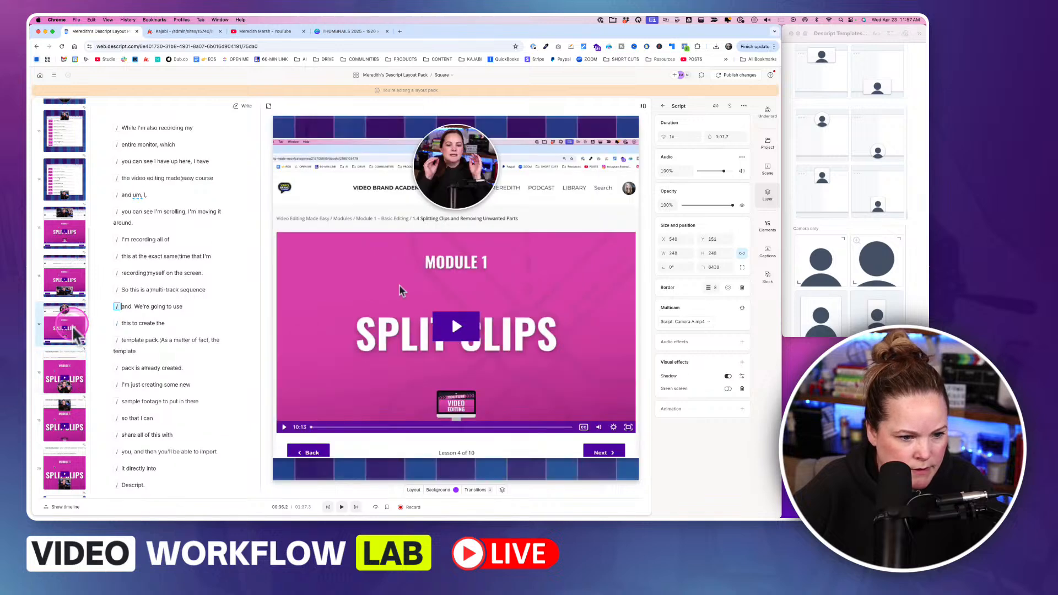
{"action": "left_click", "coordinate": [65, 379]}
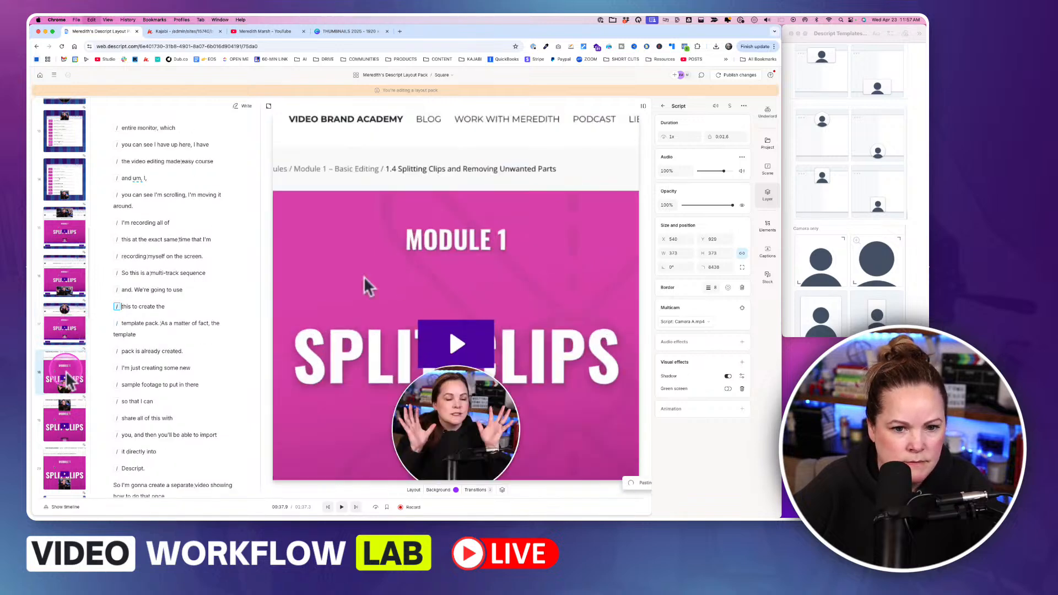
{"action": "left_click", "coordinate": [450, 196]}
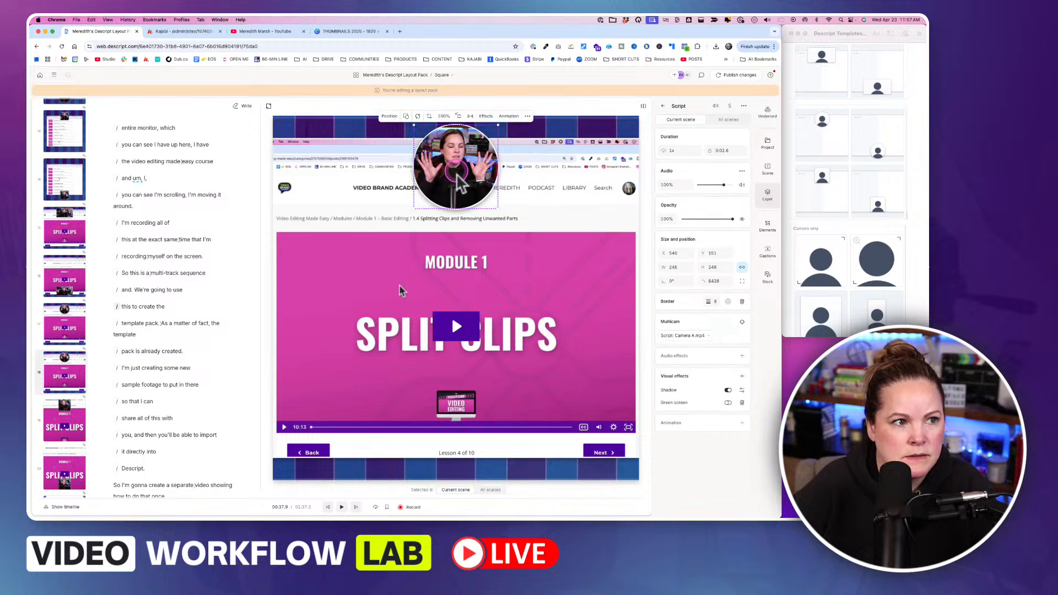
{"action": "left_click_drag", "start_coordinate": [451, 196], "coordinate": [455, 442]}
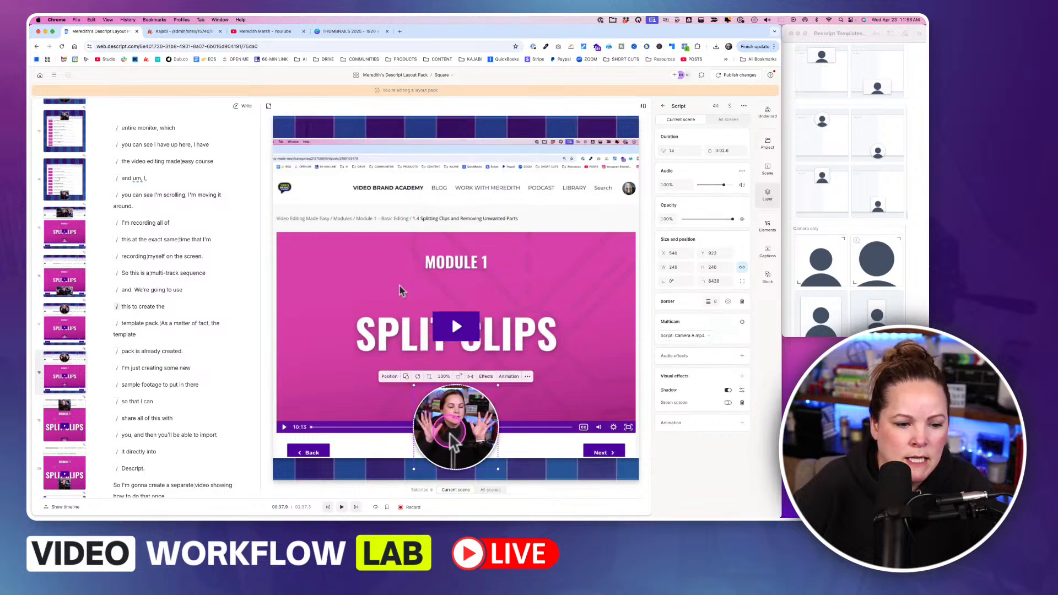
{"action": "left_click", "coordinate": [65, 326]}
{"action": "left_click", "coordinate": [65, 380]}
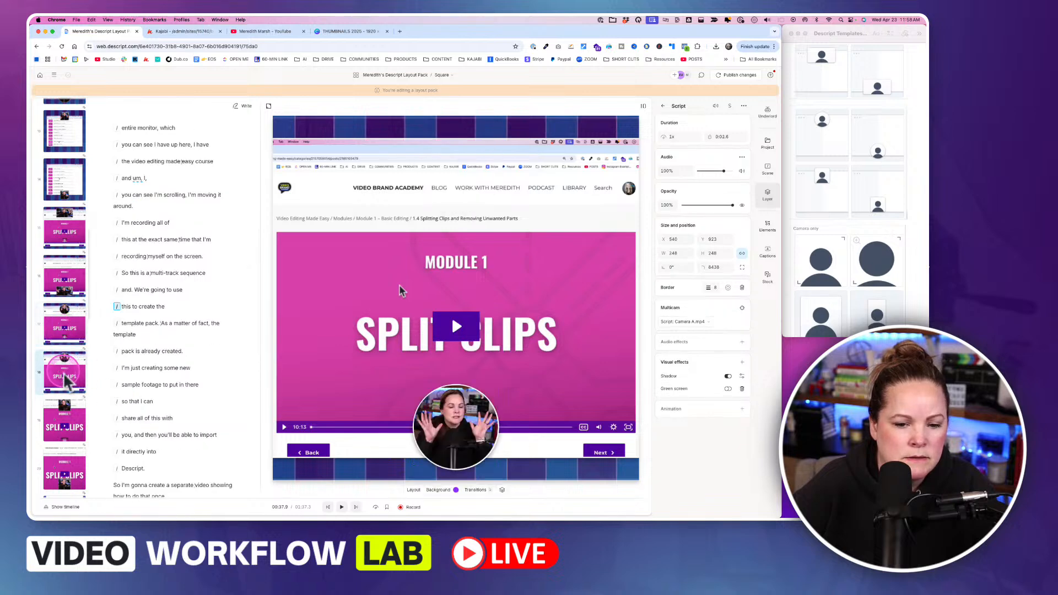
{"action": "left_click", "coordinate": [70, 341]}
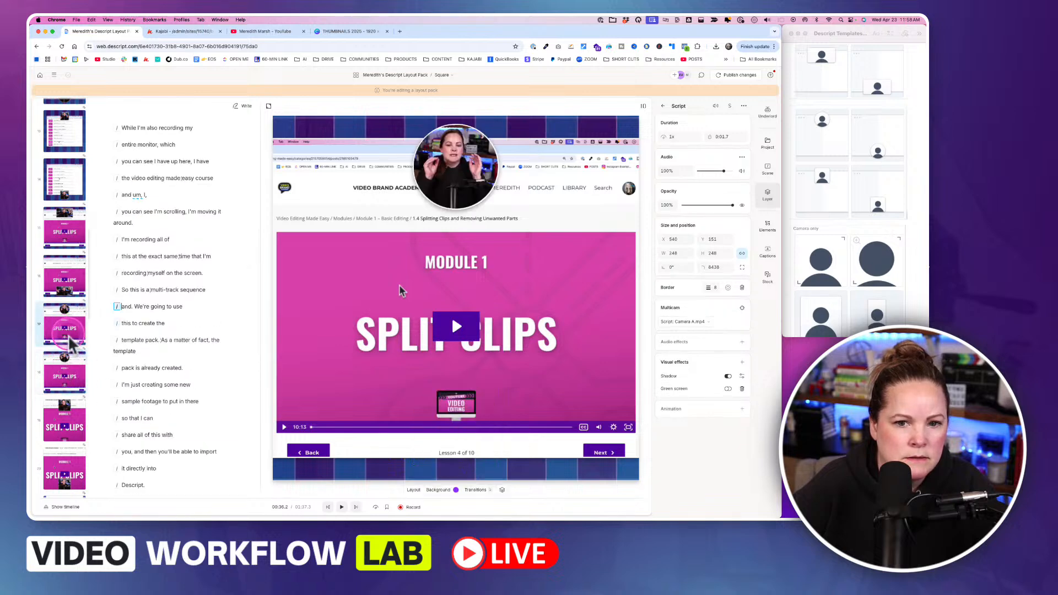
{"action": "left_click", "coordinate": [70, 383]}
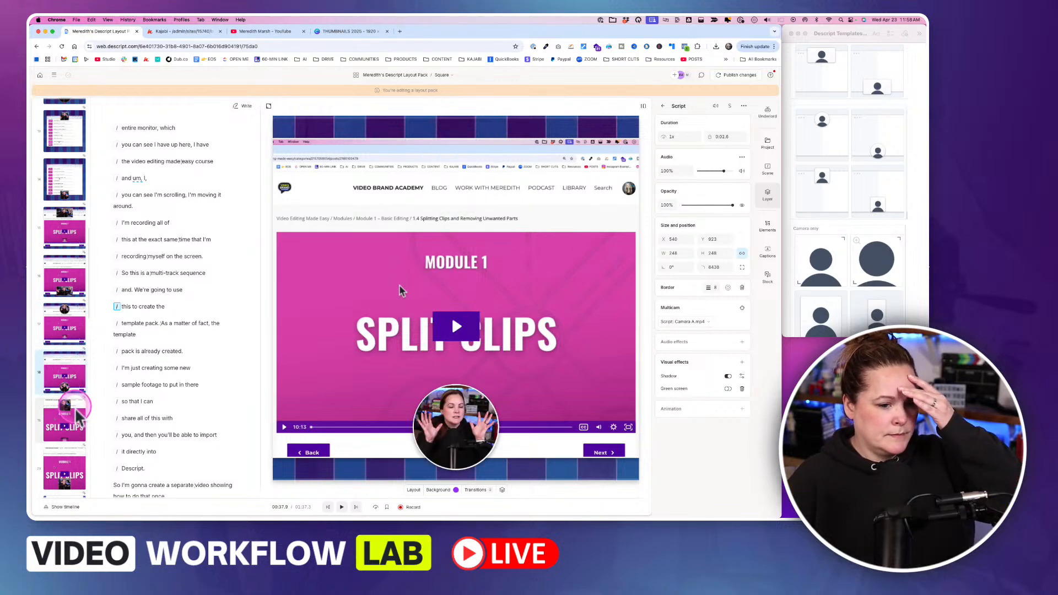
{"action": "key", "text": "super+Tab"}
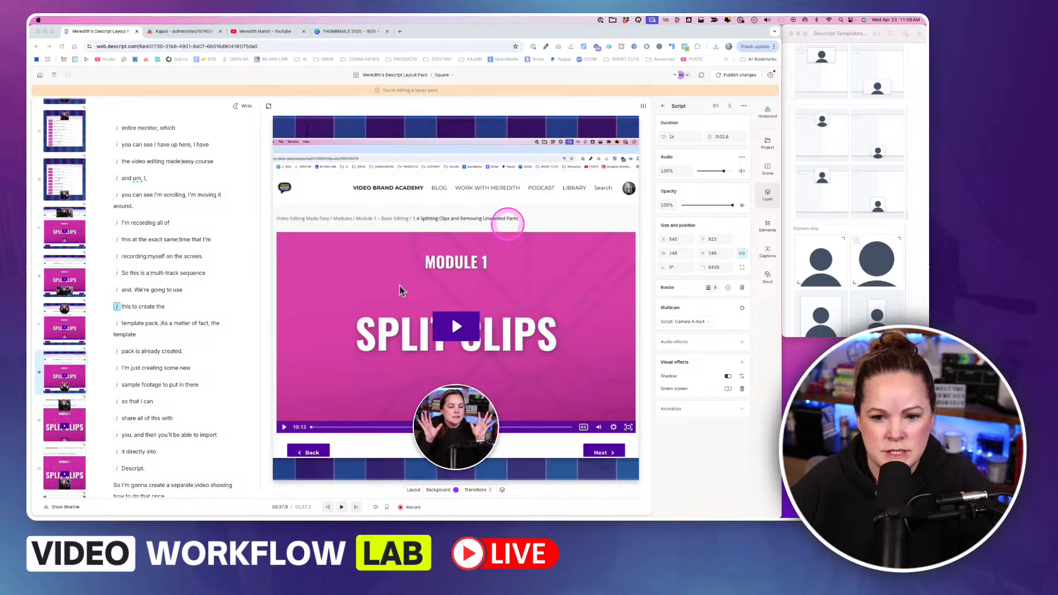
{"action": "left_click", "coordinate": [400, 290]}
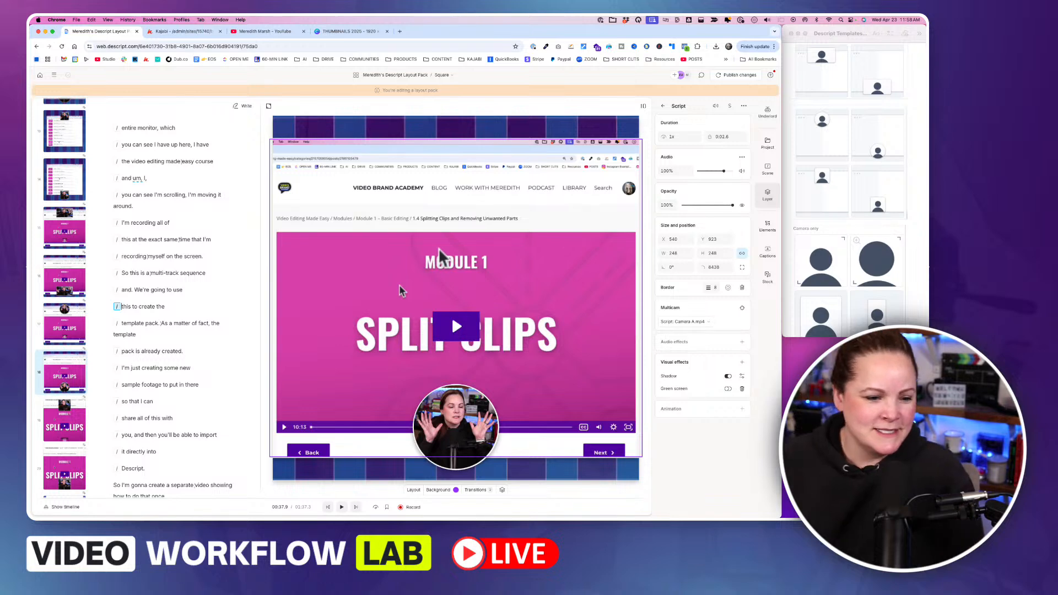
Step: Copy the seventeenth scene's layout and apply it to the nineteenth scene
{"action": "left_click", "coordinate": [74, 423]}
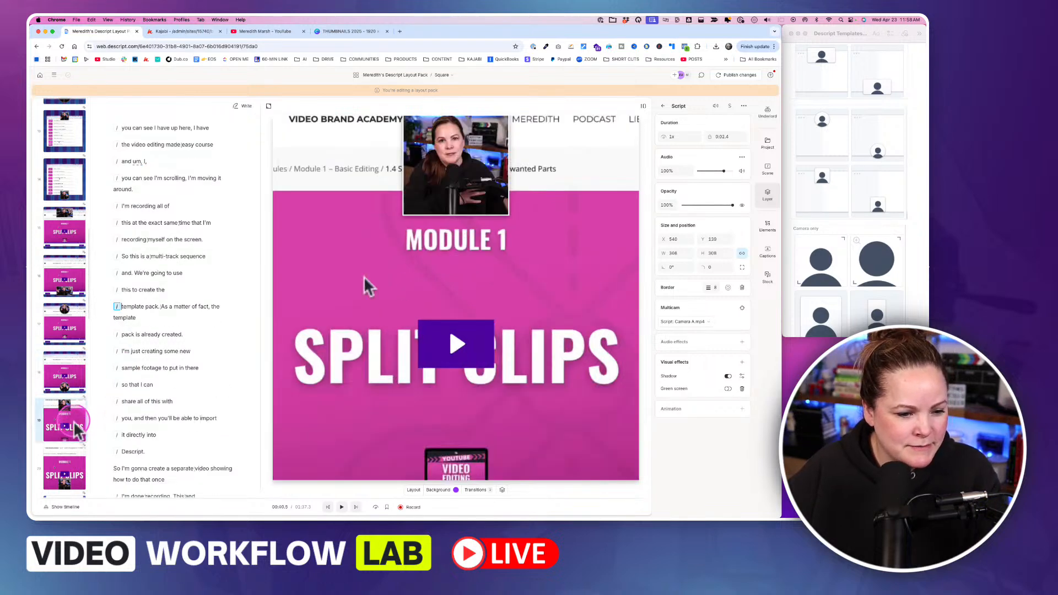
{"action": "left_click", "coordinate": [74, 335]}
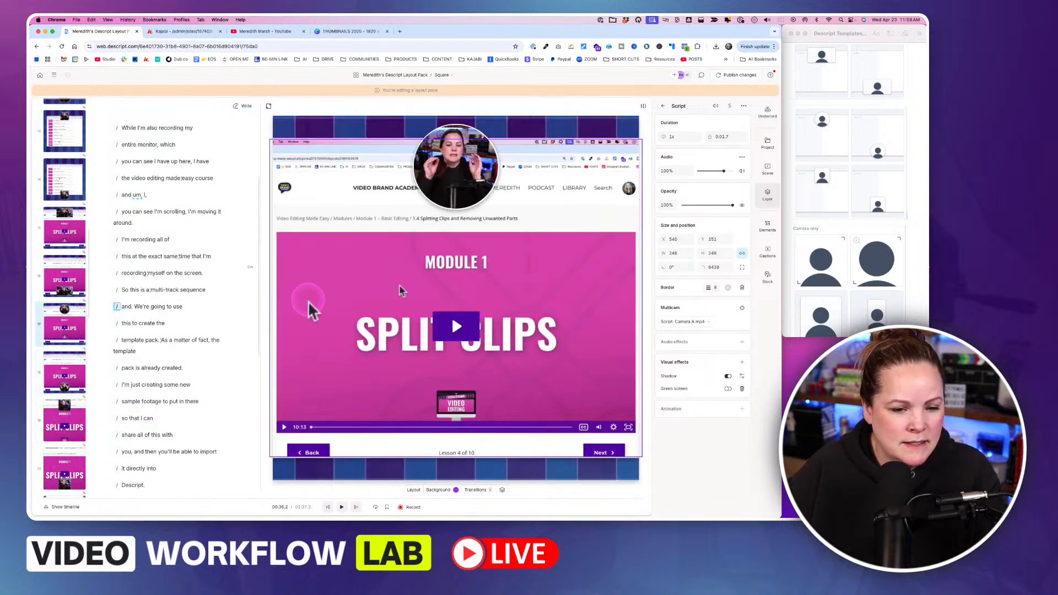
{"action": "left_click", "coordinate": [73, 342]}
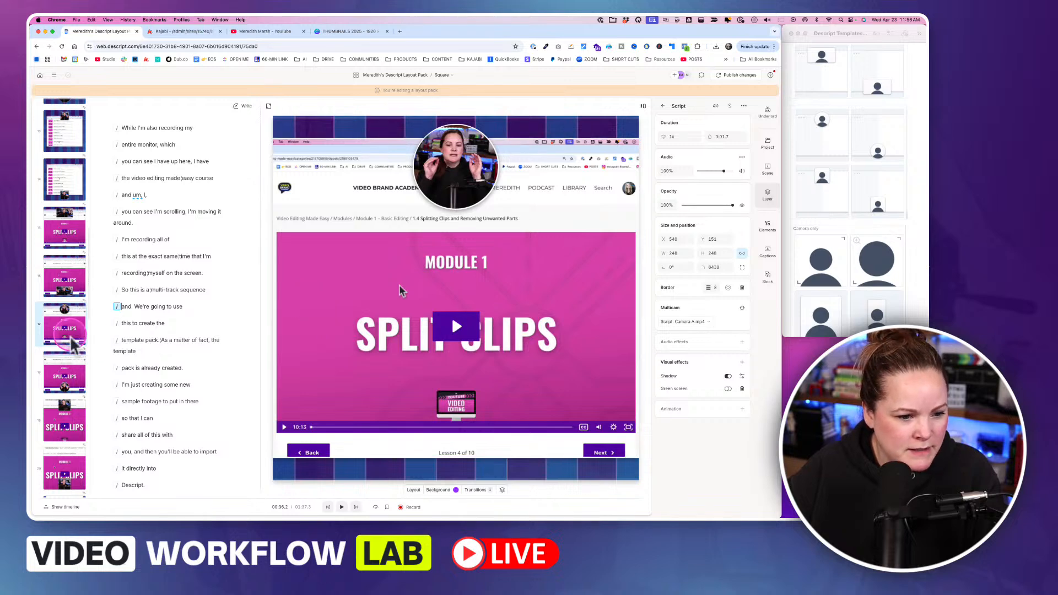
{"action": "left_click", "coordinate": [71, 430]}
{"action": "key", "text": "super+c"}
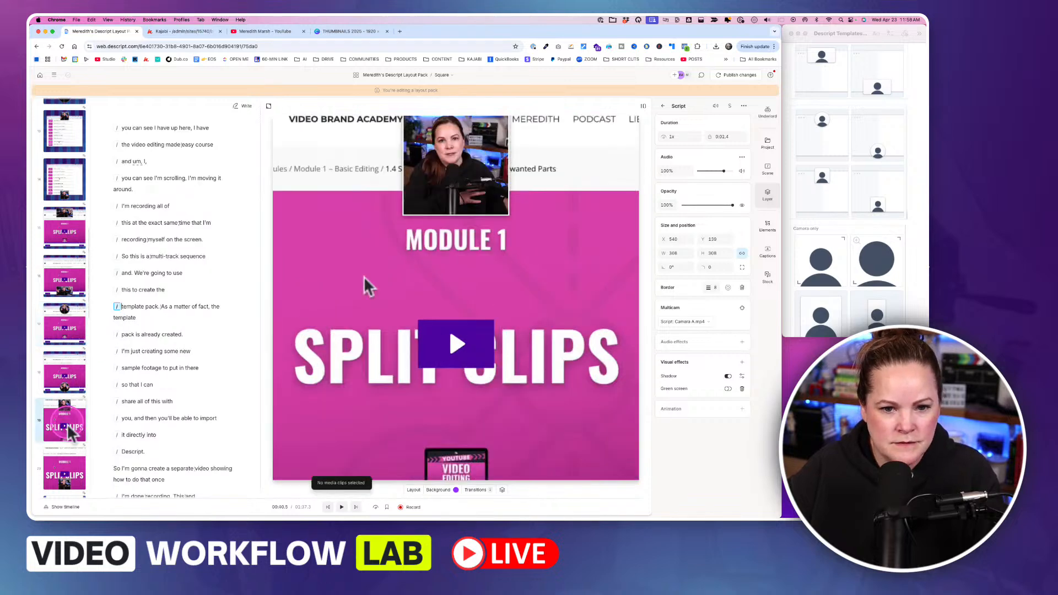
{"action": "left_click", "coordinate": [69, 424]}
{"action": "key", "text": "super+v"}
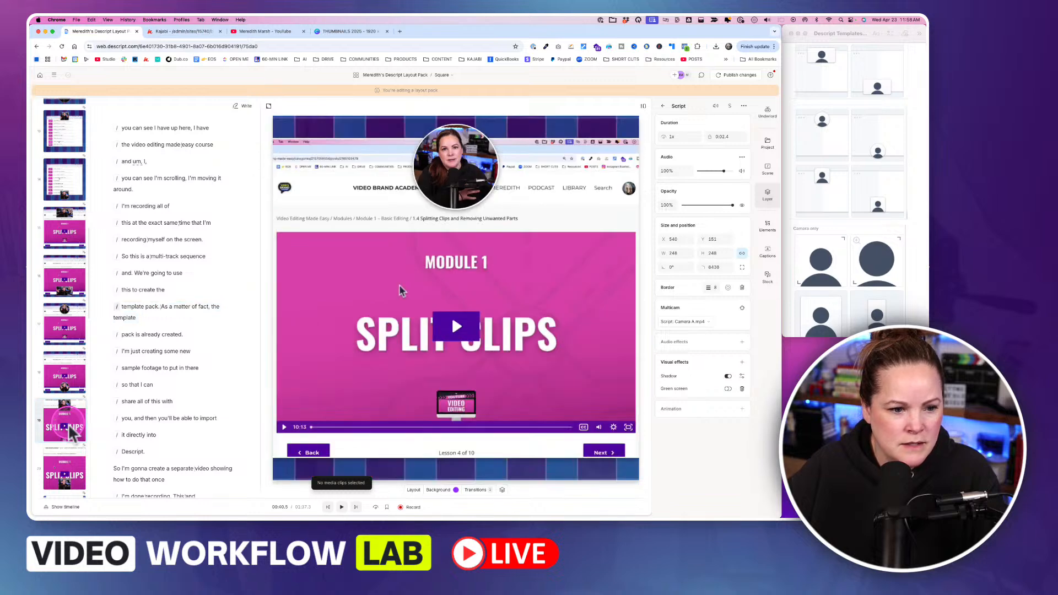
Step: Crop the nineteenth scene's camera clip to a square and compare it with the square camera layouts in the reference templates
{"action": "left_click", "coordinate": [69, 424]}
{"action": "left_click", "coordinate": [407, 246]}
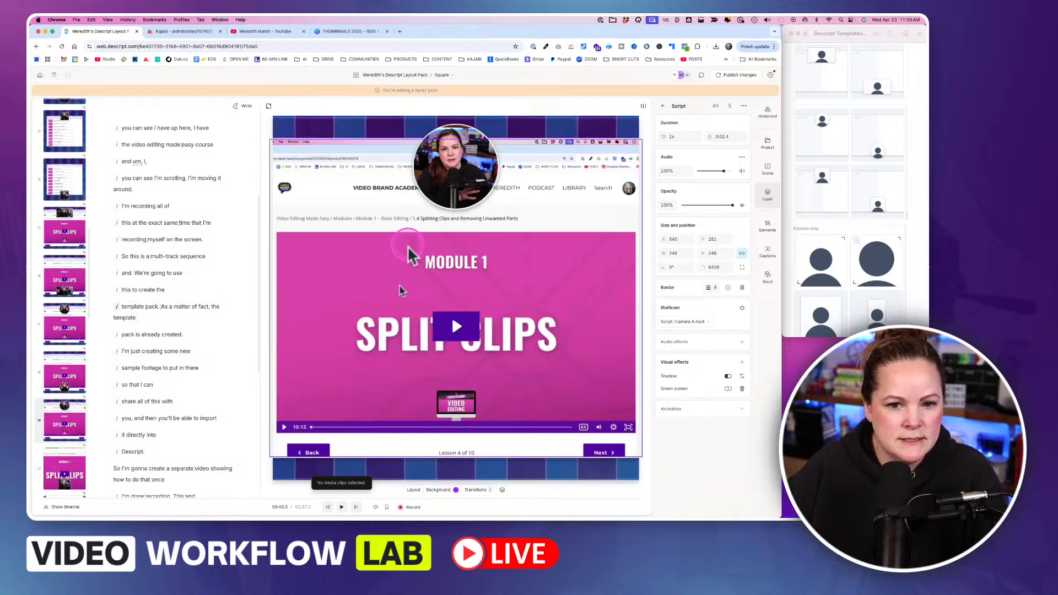
{"action": "left_click", "coordinate": [470, 168]}
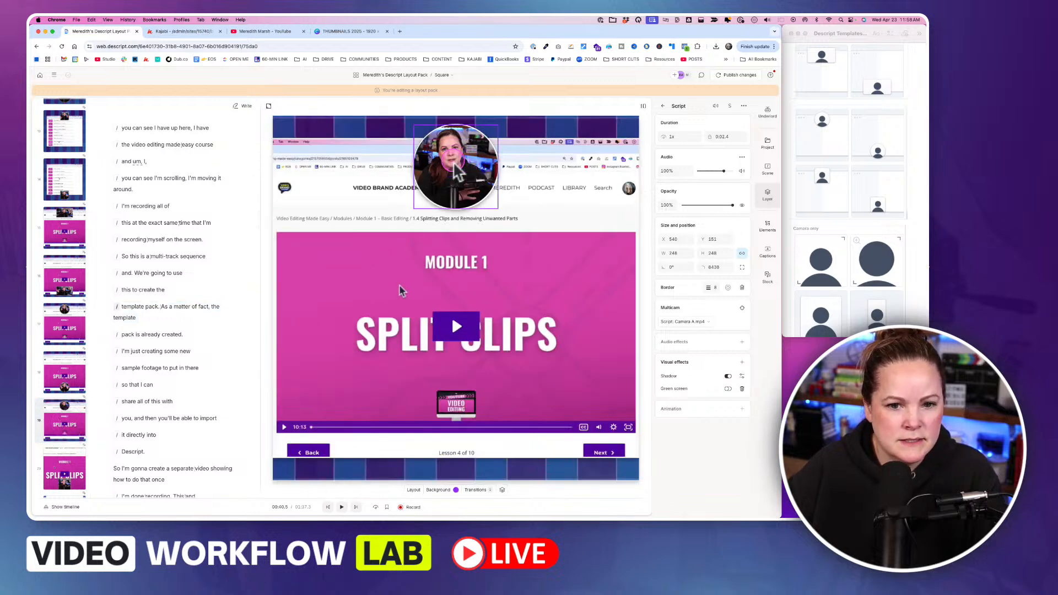
{"action": "left_click", "coordinate": [406, 117]}
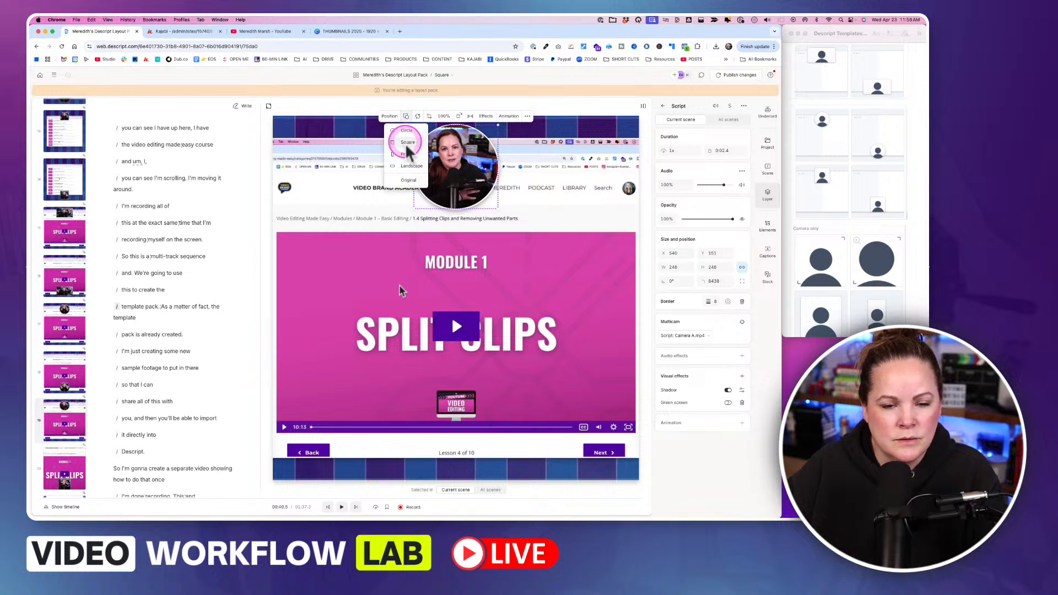
{"action": "left_click", "coordinate": [408, 143]}
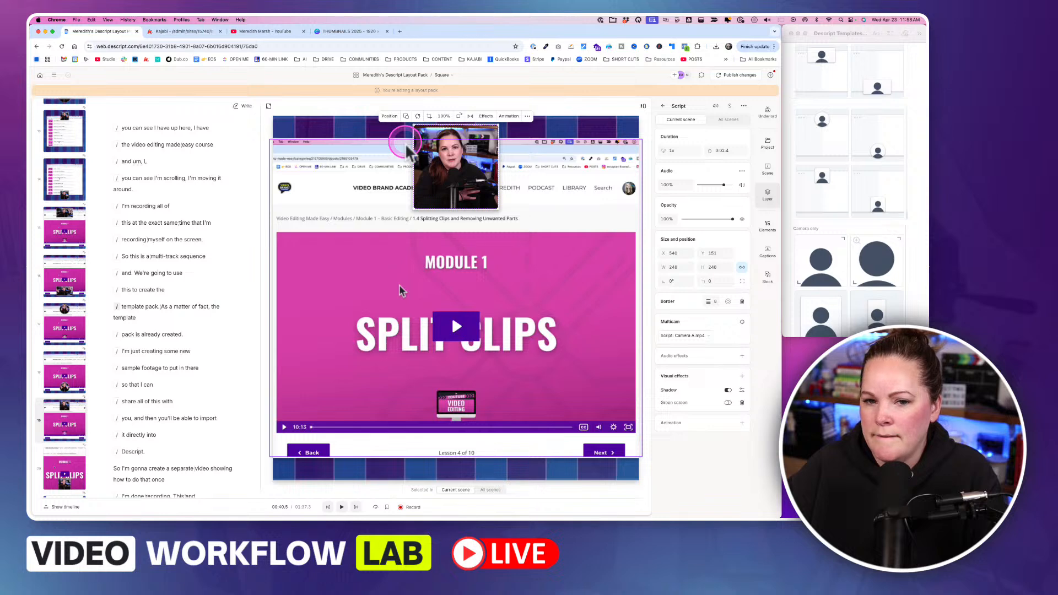
{"action": "left_click", "coordinate": [702, 188]}
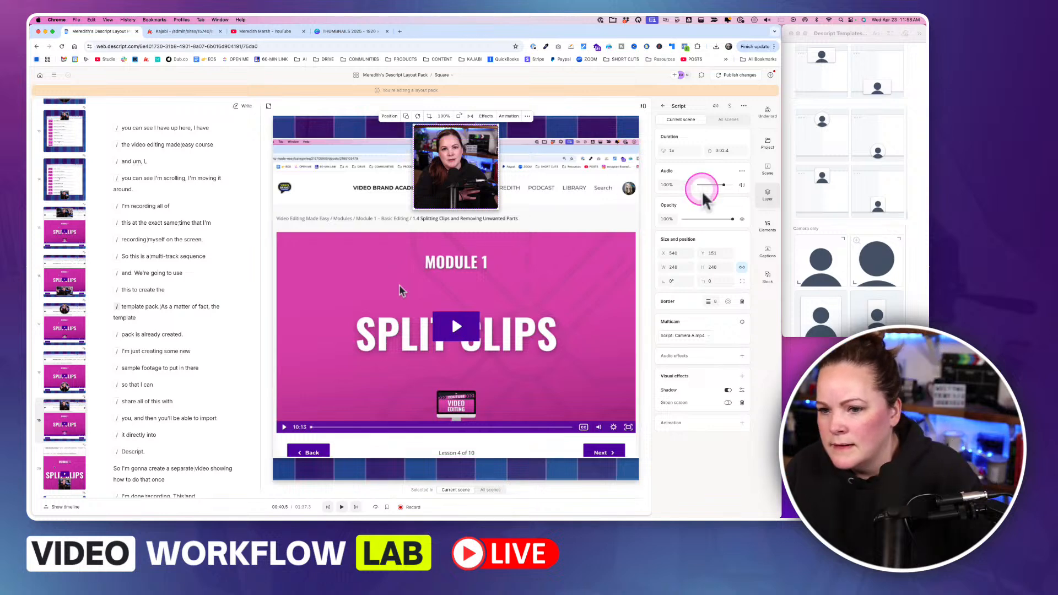
{"action": "left_click", "coordinate": [826, 185]}
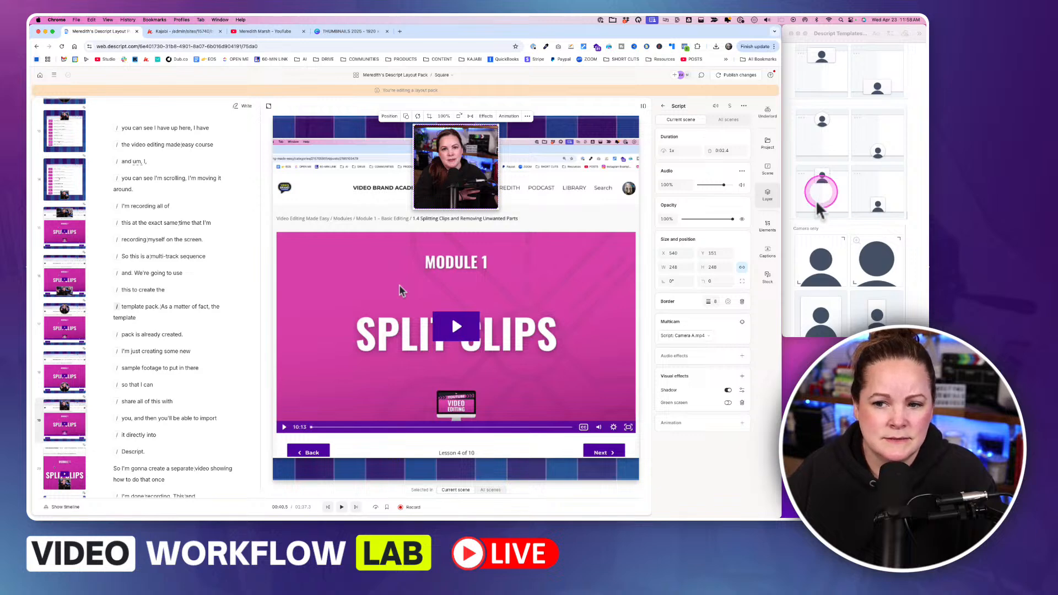
{"action": "left_click", "coordinate": [798, 274]}
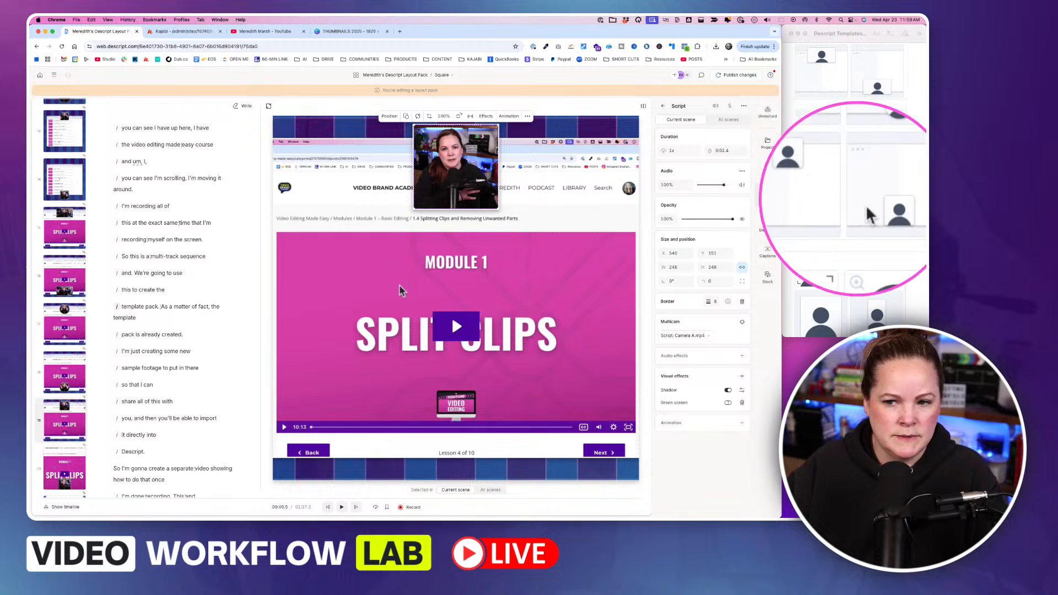
{"action": "key", "text": "Escape"}
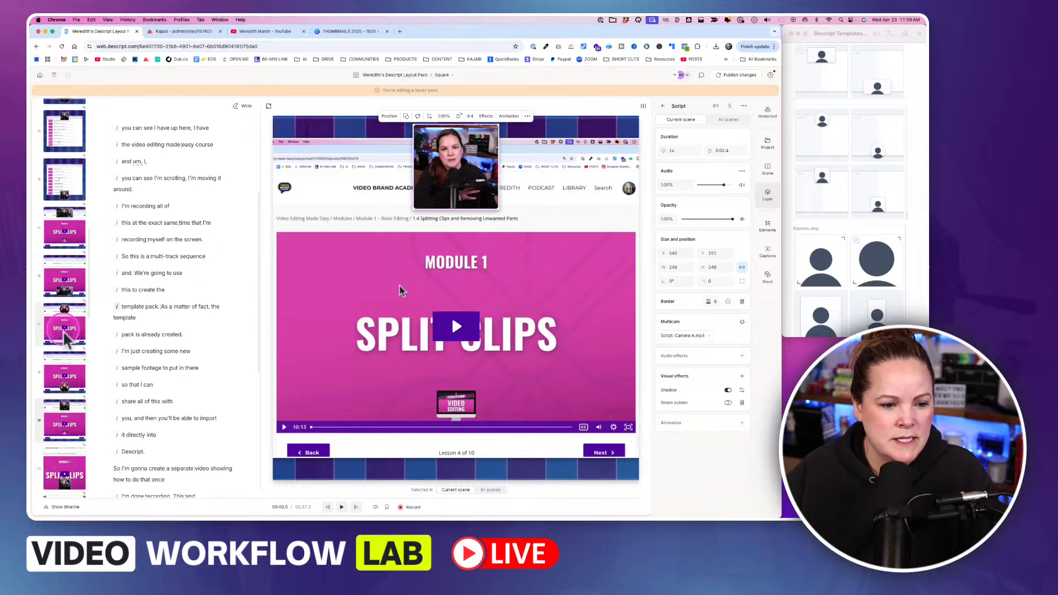
Step: Apply the nineteenth scene's layout to the twentieth scene and move its square camera clip over the recording's bottom edge, at Y about 920
{"action": "scroll", "coordinate": [64, 418], "scroll_direction": "down", "scroll_amount": 4}
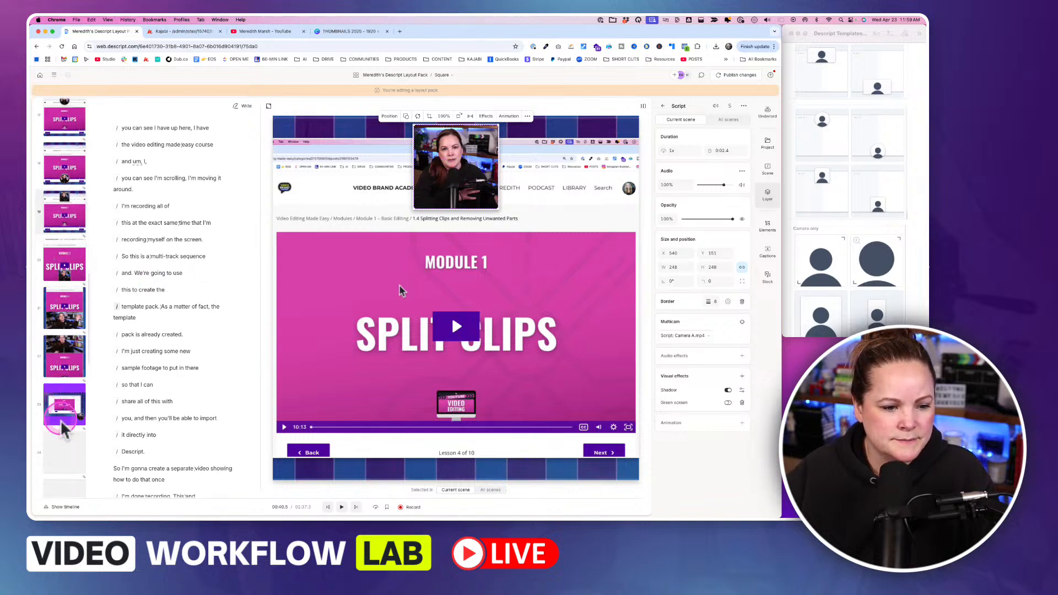
{"action": "left_click", "coordinate": [69, 195]}
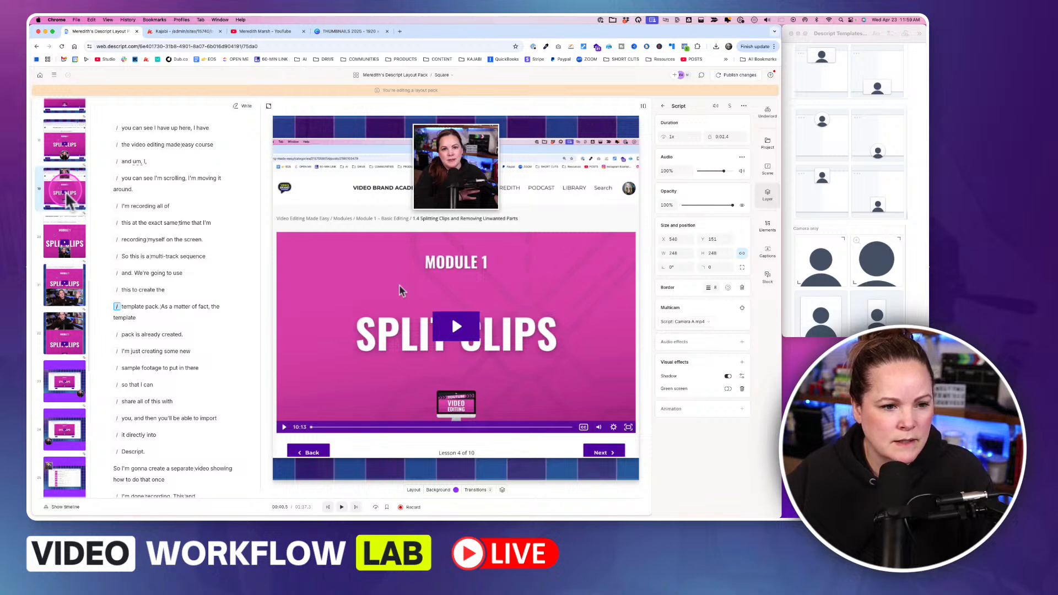
{"action": "left_click", "coordinate": [63, 239]}
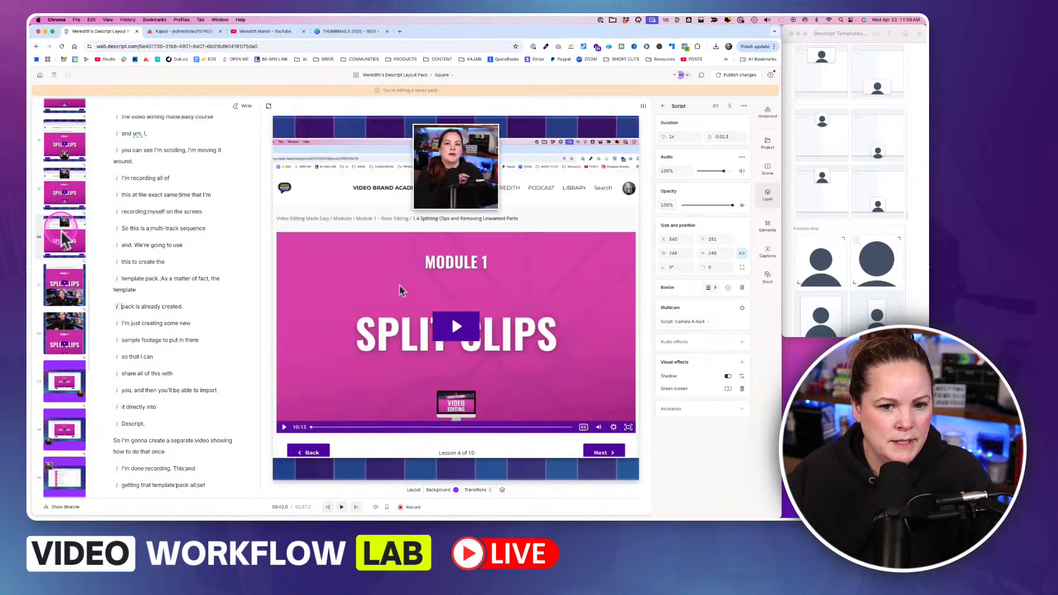
{"action": "left_click", "coordinate": [460, 176]}
{"action": "left_click_drag", "start_coordinate": [459, 176], "coordinate": [442, 431]}
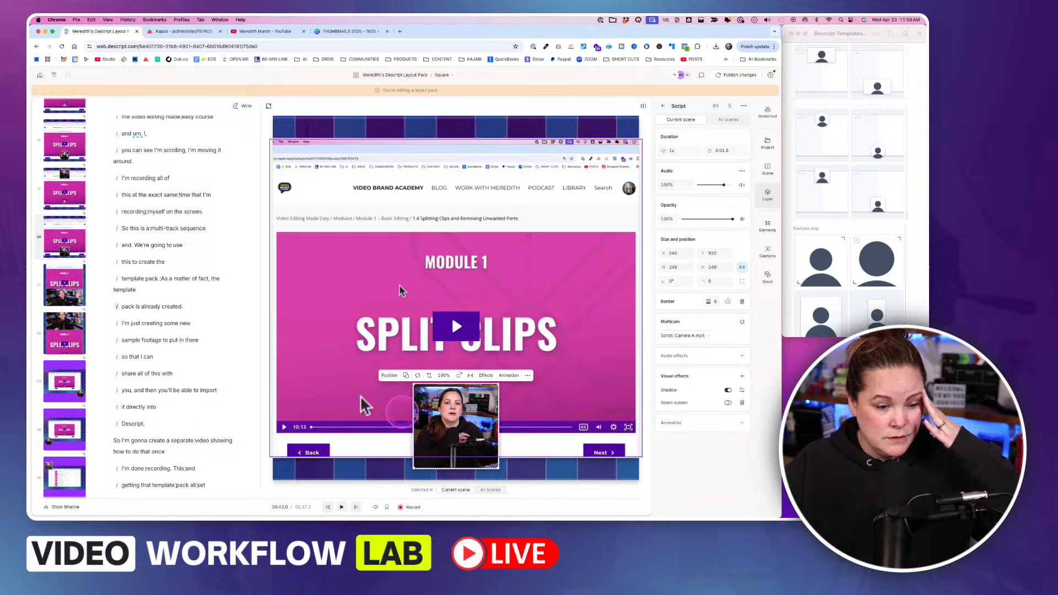
Step: Examine the Portrait composition's twenty-first scene for its stacked recording and camera arrangement and return to the Square composition
{"action": "left_click", "coordinate": [72, 242]}
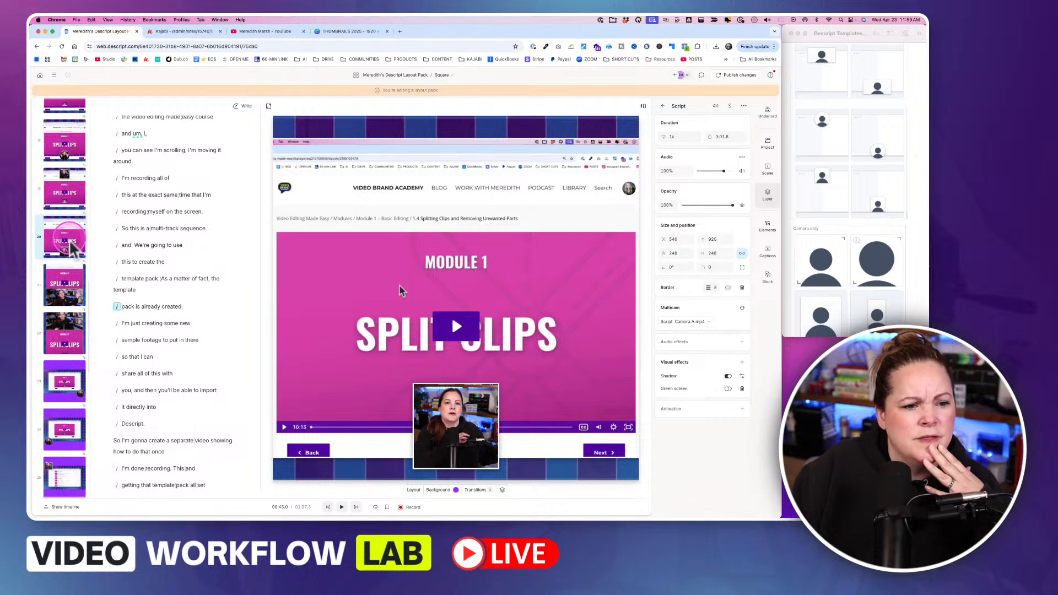
{"action": "left_click", "coordinate": [445, 74]}
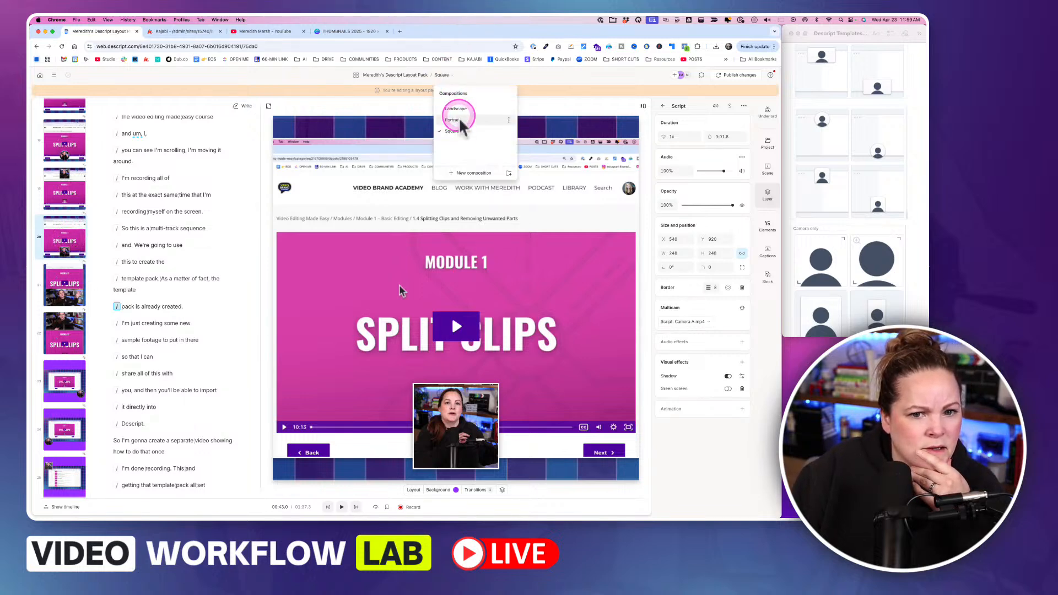
{"action": "left_click", "coordinate": [460, 123]}
{"action": "left_click", "coordinate": [61, 234]}
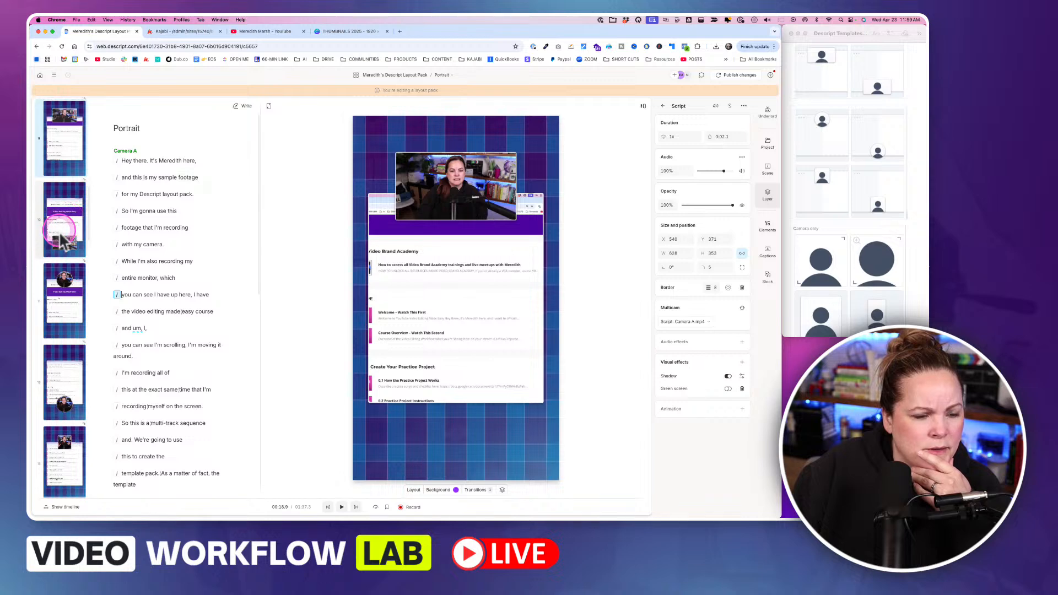
{"action": "scroll", "coordinate": [61, 239], "scroll_direction": "down", "scroll_amount": 10}
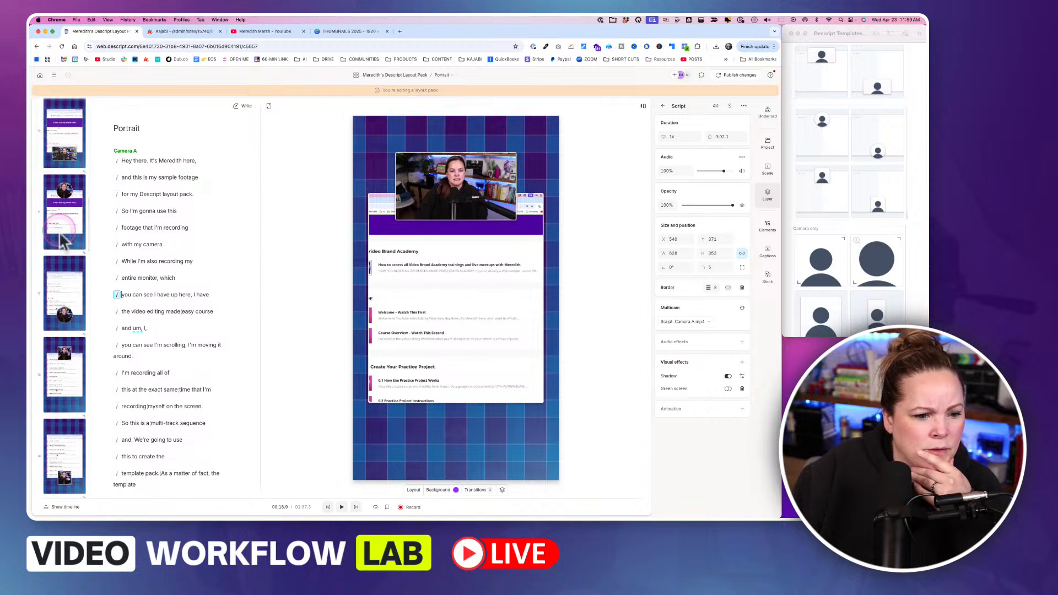
{"action": "scroll", "coordinate": [60, 235], "scroll_direction": "down", "scroll_amount": 10}
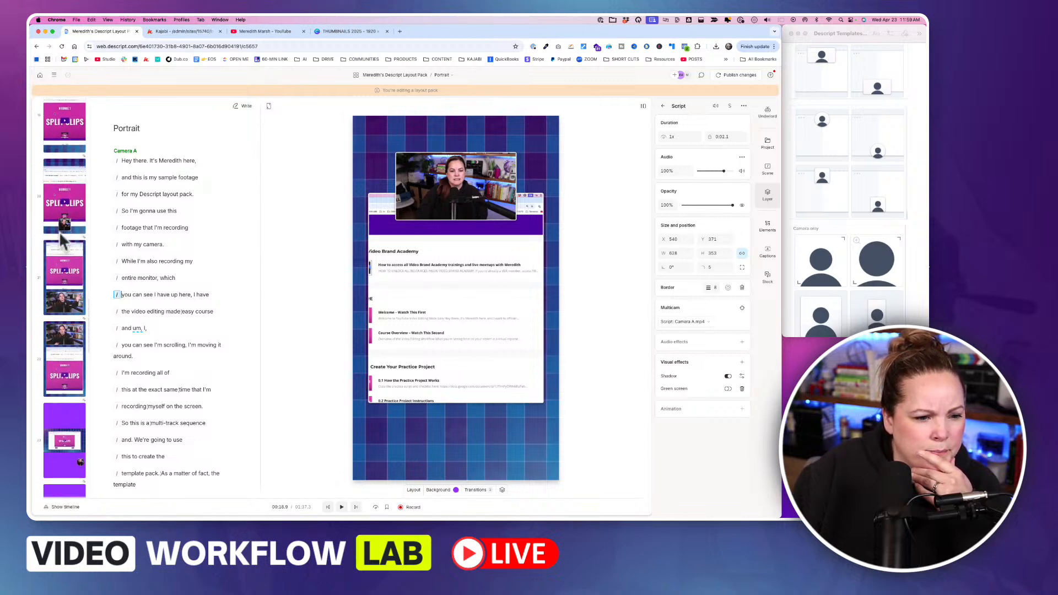
{"action": "scroll", "coordinate": [61, 234], "scroll_direction": "up", "scroll_amount": 2}
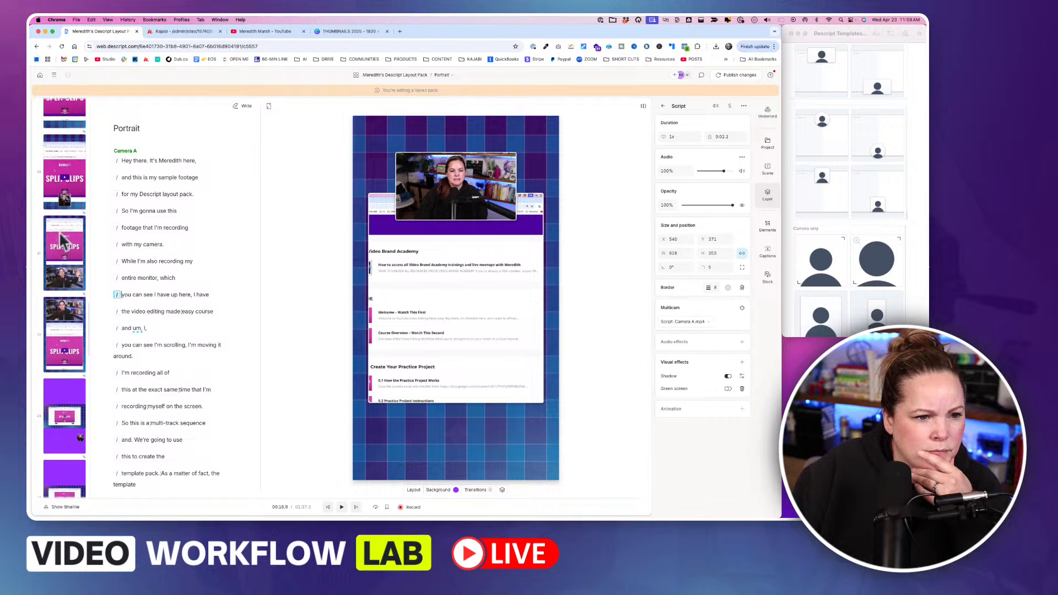
{"action": "scroll", "coordinate": [61, 234], "scroll_direction": "down", "scroll_amount": 2}
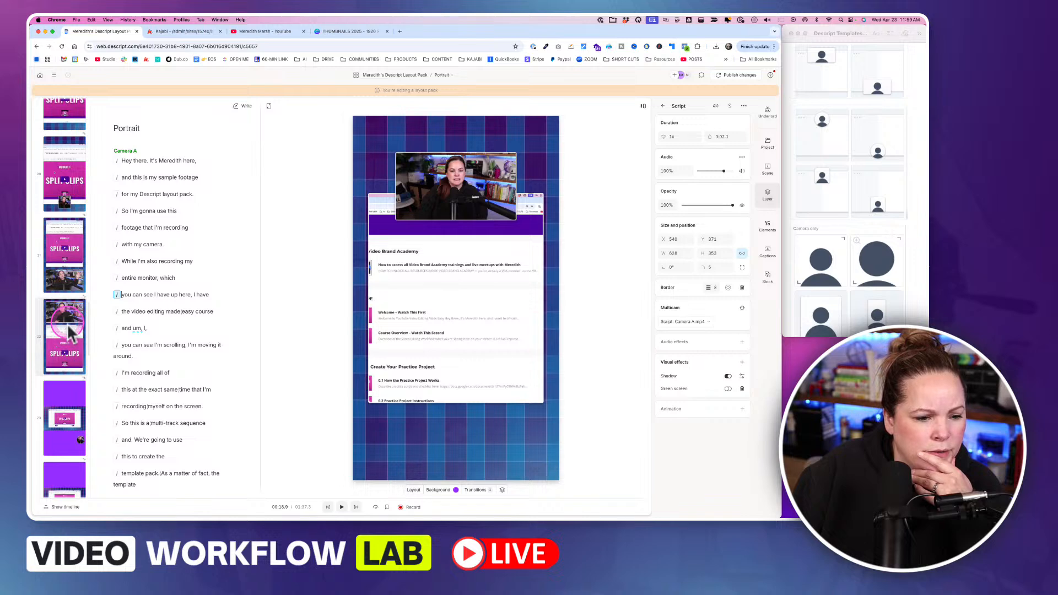
{"action": "left_click", "coordinate": [68, 273]}
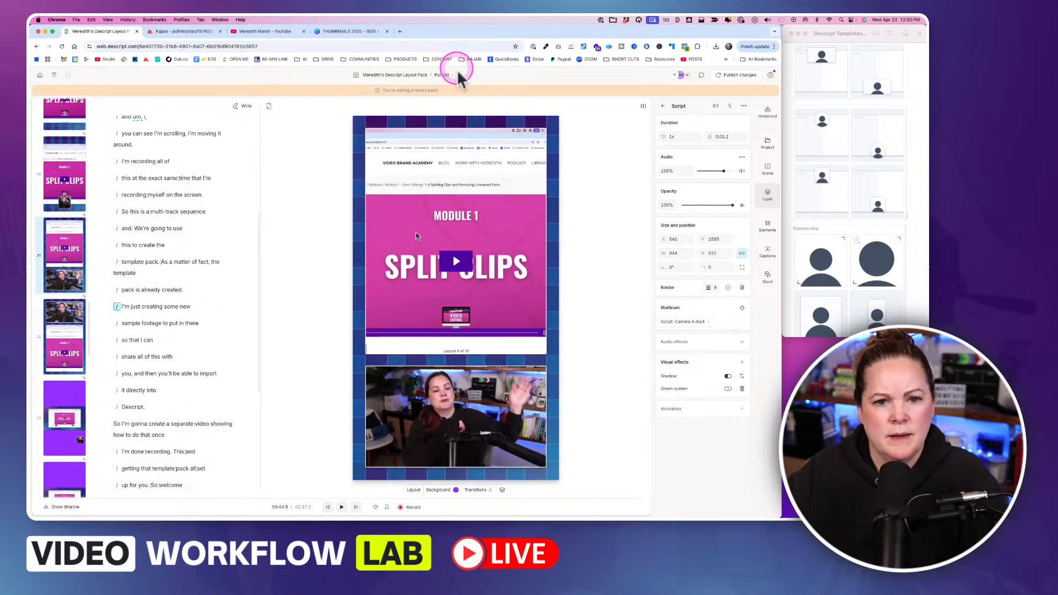
{"action": "left_click", "coordinate": [443, 75]}
{"action": "left_click", "coordinate": [451, 132]}
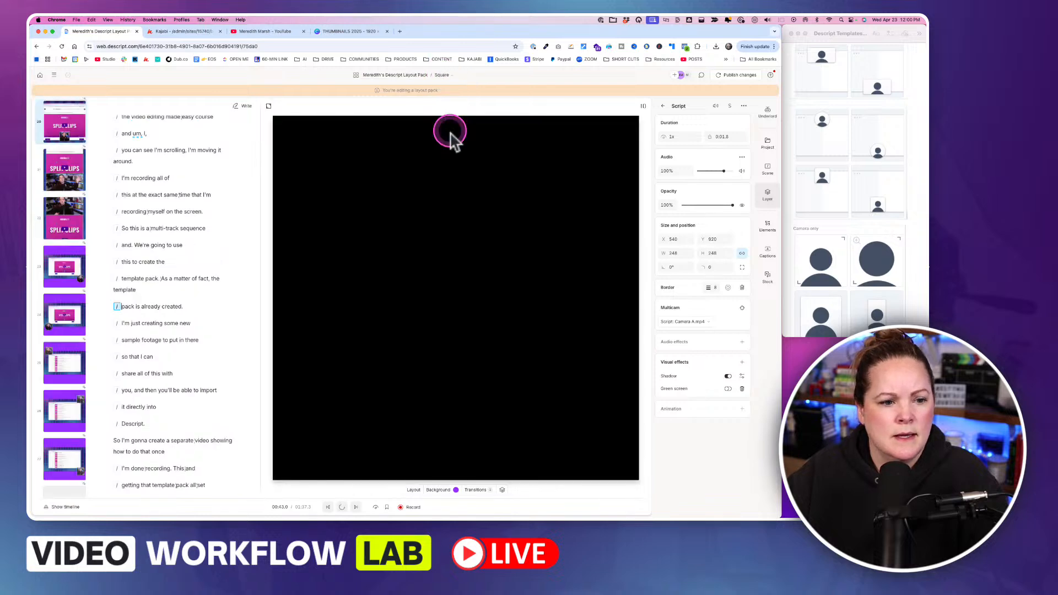
Step: Copy the size, crop and position of the fourteenth scene's recording clip for use on the twenty-first scene
{"action": "left_click", "coordinate": [65, 270]}
{"action": "scroll", "coordinate": [65, 270], "scroll_direction": "up", "scroll_amount": 3}
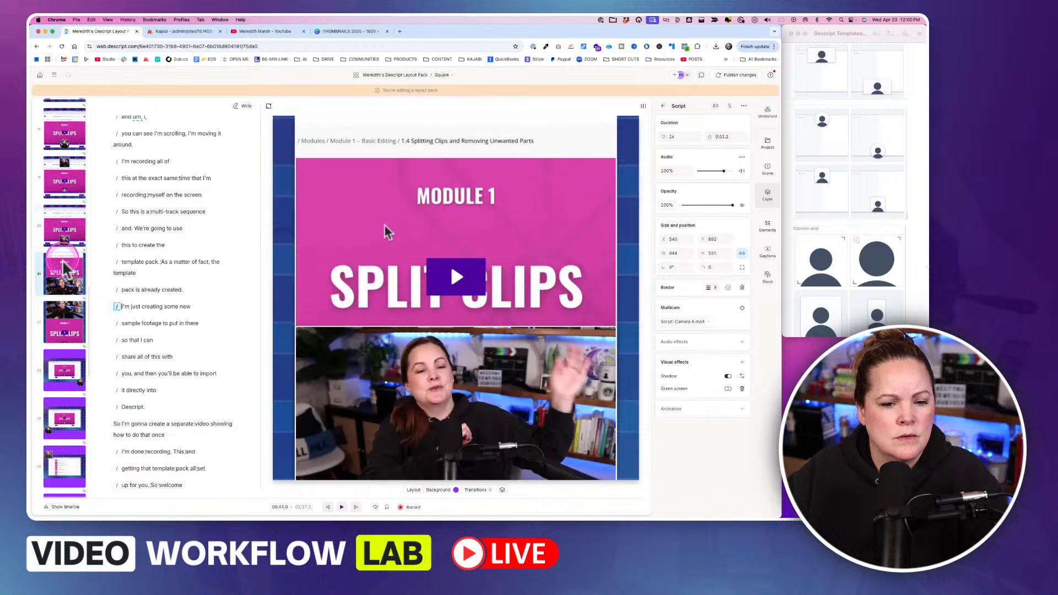
{"action": "left_click", "coordinate": [357, 297]}
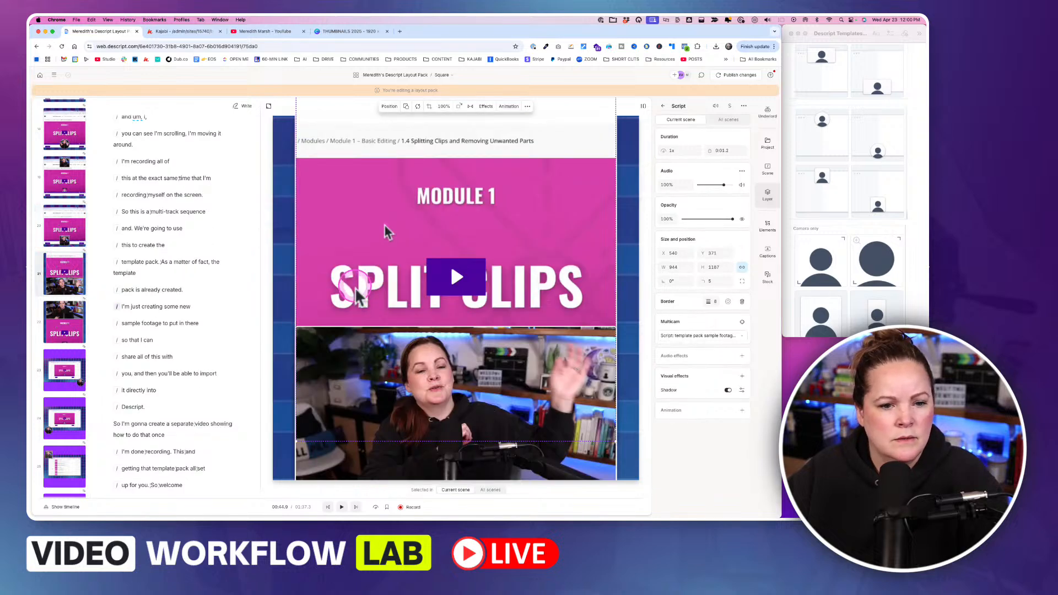
{"action": "scroll", "coordinate": [64, 363], "scroll_direction": "up", "scroll_amount": 3}
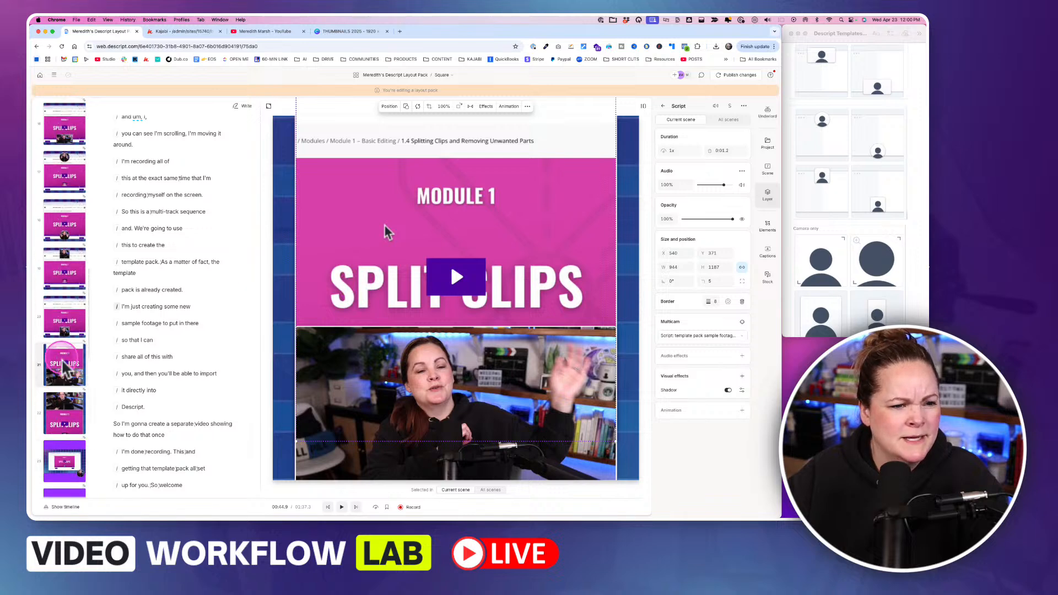
{"action": "scroll", "coordinate": [64, 368], "scroll_direction": "up", "scroll_amount": 5}
{"action": "left_click", "coordinate": [65, 216]}
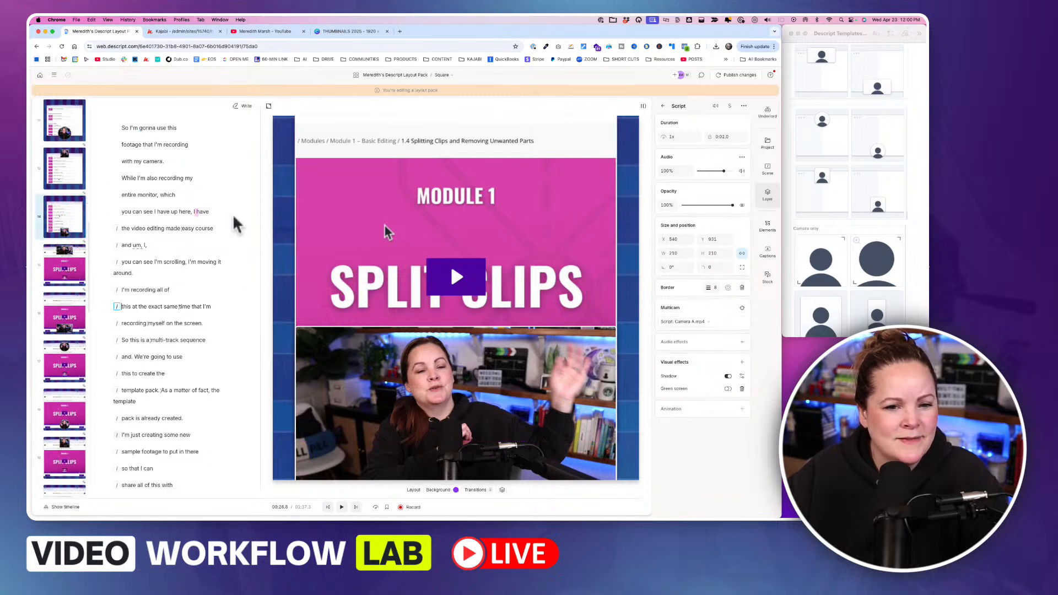
{"action": "left_click", "coordinate": [388, 232]}
{"action": "left_click", "coordinate": [160, 314]}
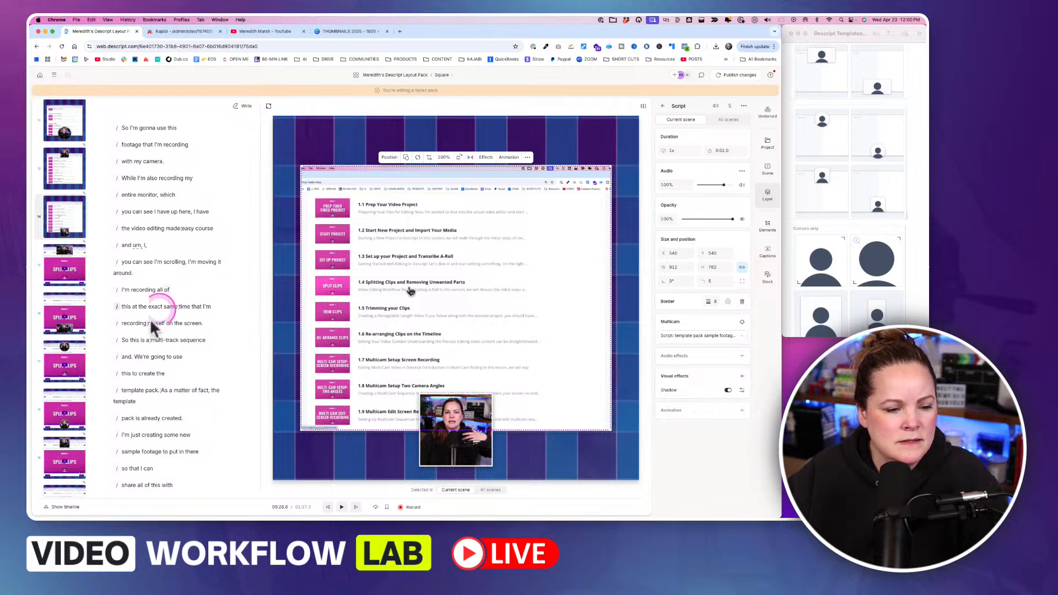
Step: Paste the copied size, crop and position onto the twenty-first scene's recording clip
{"action": "scroll", "coordinate": [72, 414], "scroll_direction": "down", "scroll_amount": 8}
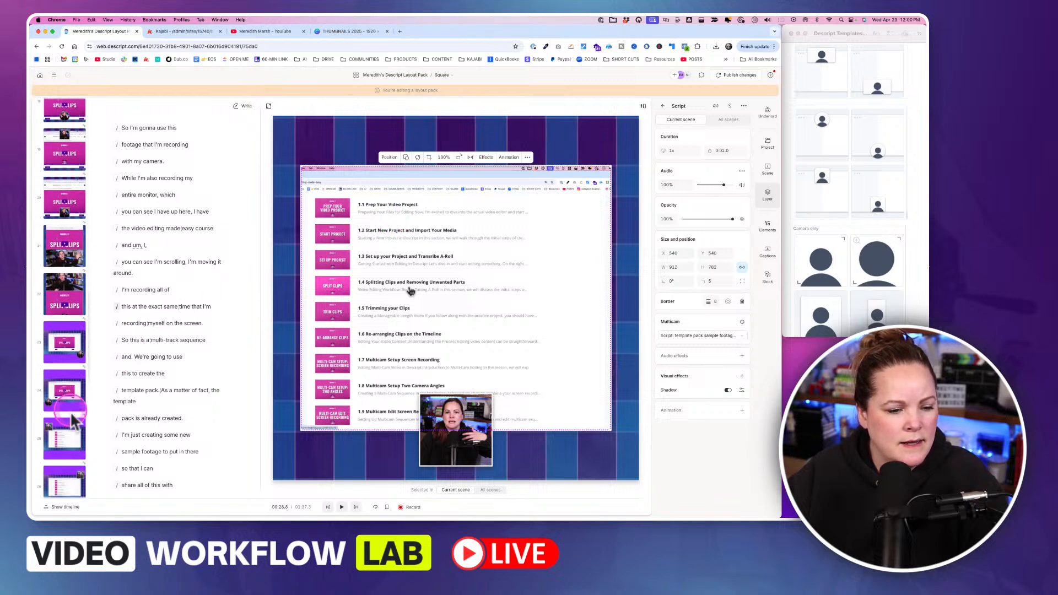
{"action": "scroll", "coordinate": [74, 421], "scroll_direction": "down", "scroll_amount": 1}
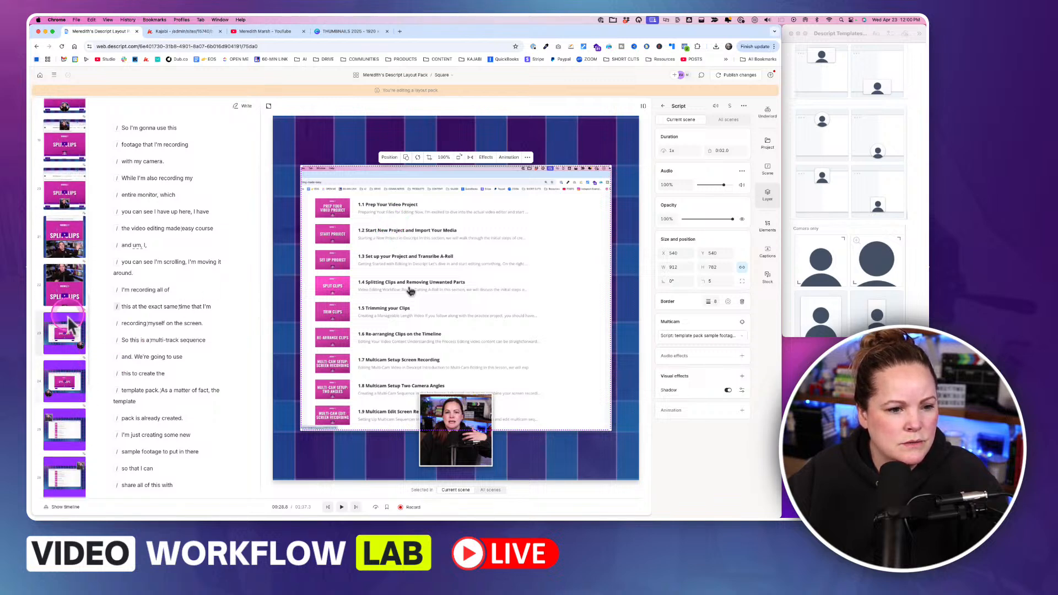
{"action": "left_click", "coordinate": [65, 245]}
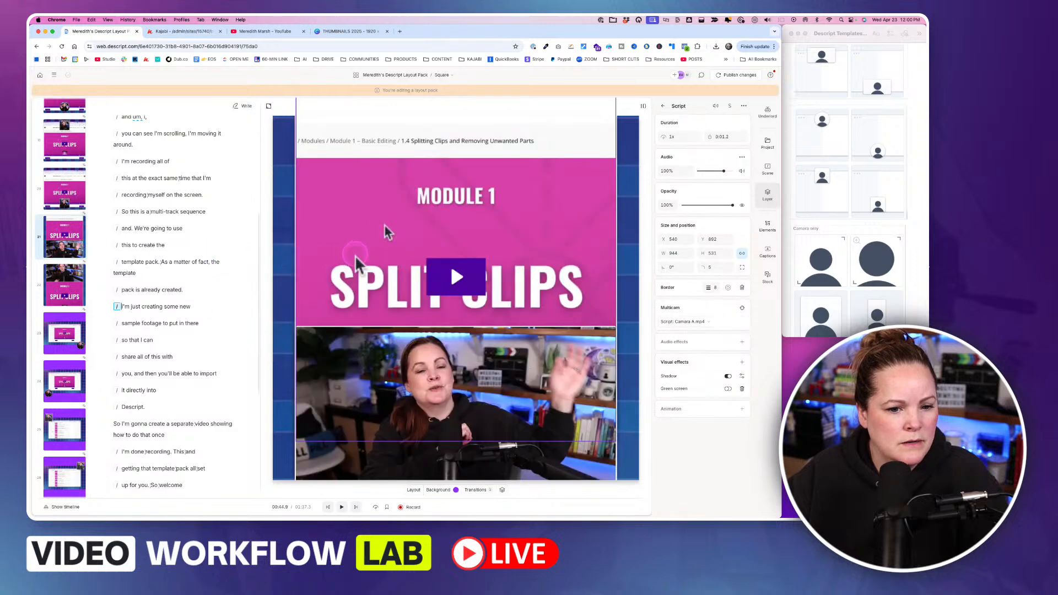
{"action": "left_click", "coordinate": [385, 226]}
{"action": "key", "text": "alt+super+v"}
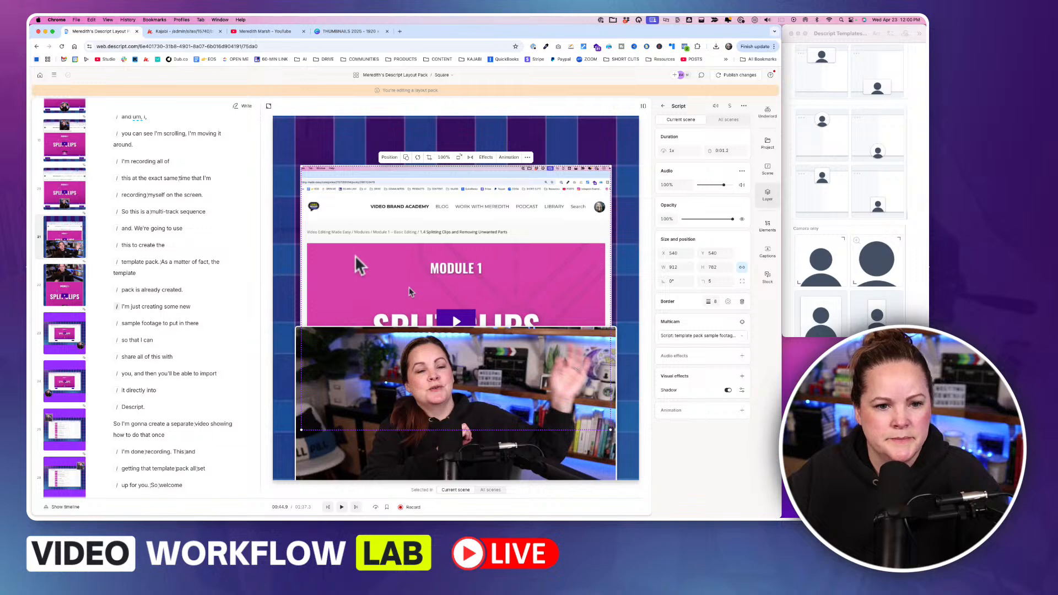
Step: Widen the twenty-first scene's recording crop to about 988, scale the clip down and place it near the canvas's upper edge
{"action": "left_click_drag", "start_coordinate": [409, 287], "coordinate": [409, 252]}
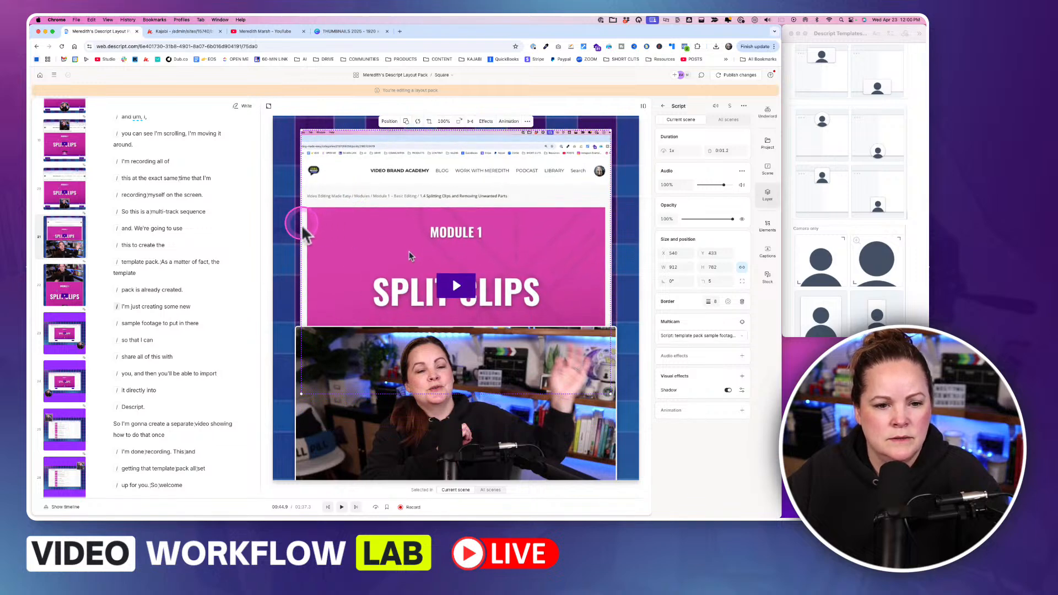
{"action": "left_click_drag", "start_coordinate": [303, 227], "coordinate": [288, 224]}
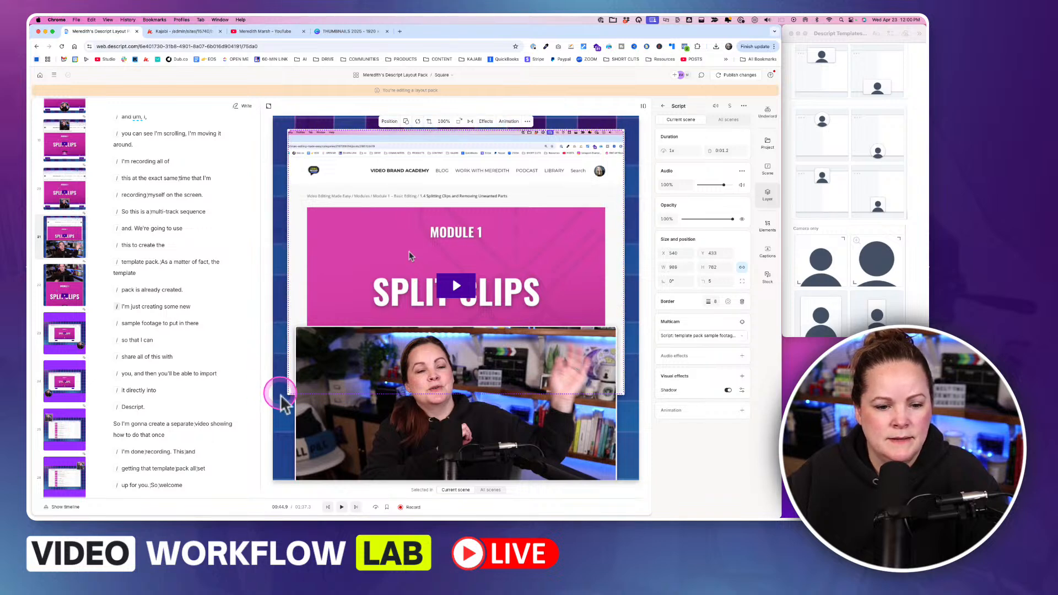
{"action": "left_click_drag", "start_coordinate": [287, 394], "coordinate": [305, 359]}
{"action": "left_click_drag", "start_coordinate": [399, 281], "coordinate": [398, 256]}
Step: Shrink the camera clip to fit below the recording, and resize the recording to about 708 by 560 at Y about 324
{"action": "left_click", "coordinate": [349, 396]}
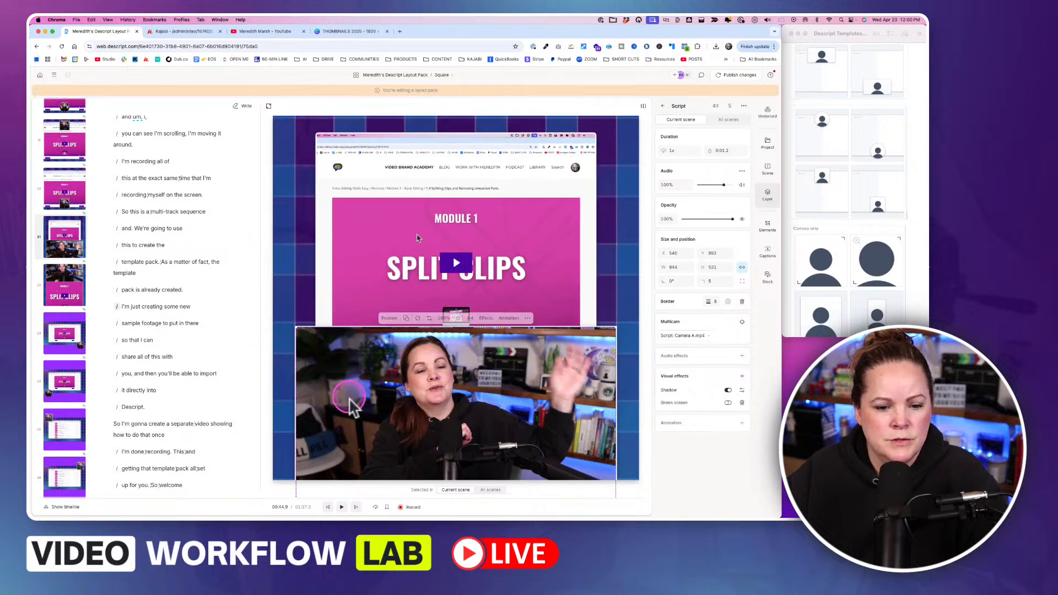
{"action": "left_click_drag", "start_coordinate": [295, 328], "coordinate": [339, 332]}
{"action": "left_click_drag", "start_coordinate": [401, 290], "coordinate": [404, 274]}
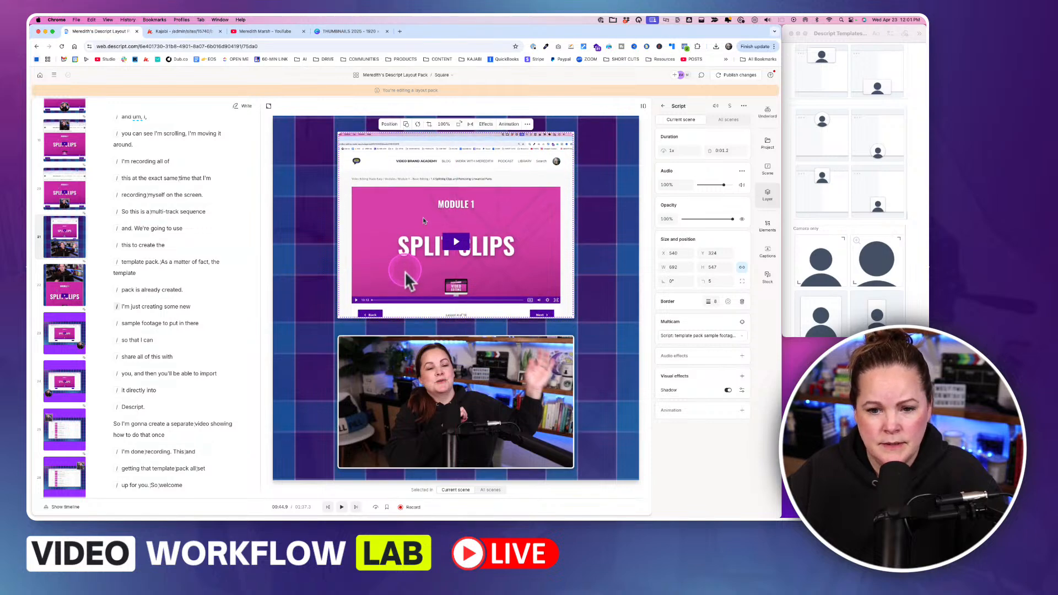
{"action": "left_click_drag", "start_coordinate": [338, 318], "coordinate": [334, 318]}
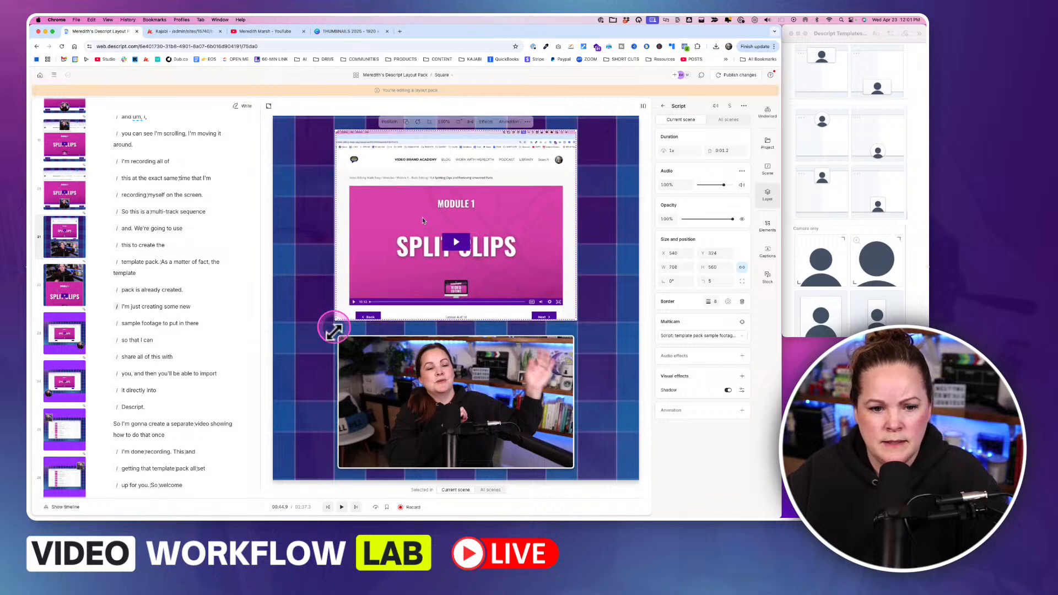
Step: Enlarge the camera clip to the recording's width of 708, raise the recording to Y 320 and move the camera to Y 837
{"action": "left_click", "coordinate": [338, 341]}
{"action": "left_click_drag", "start_coordinate": [337, 468], "coordinate": [335, 469]}
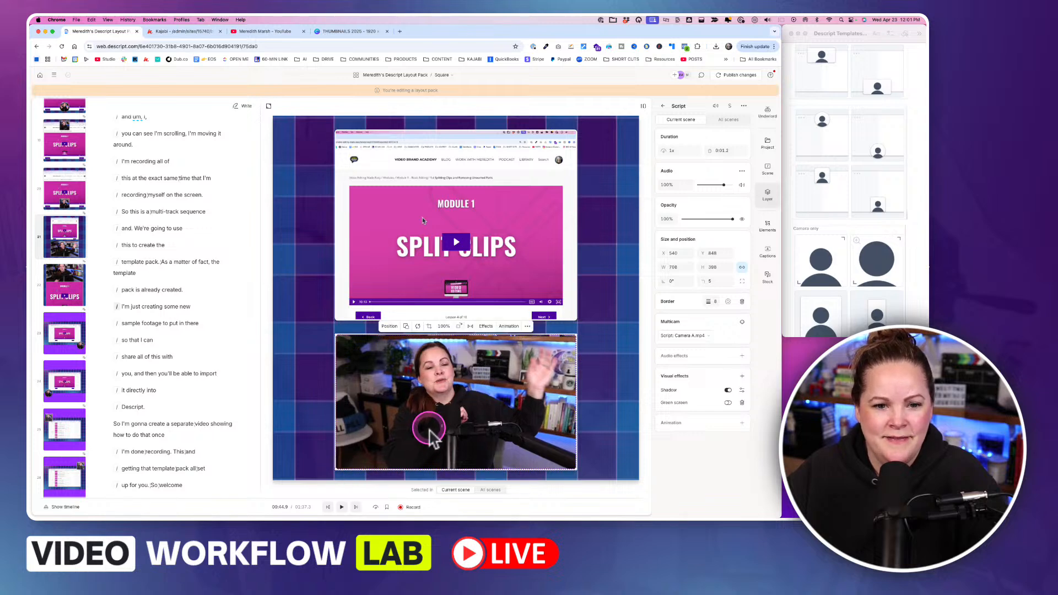
{"action": "left_click", "coordinate": [422, 220]}
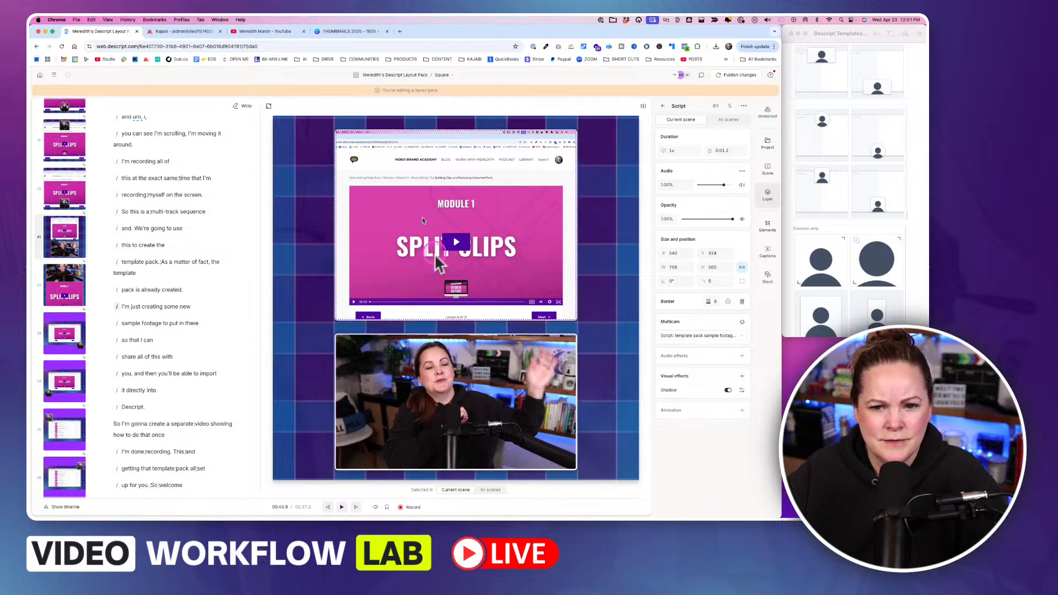
{"action": "left_click_drag", "start_coordinate": [438, 264], "coordinate": [438, 262]}
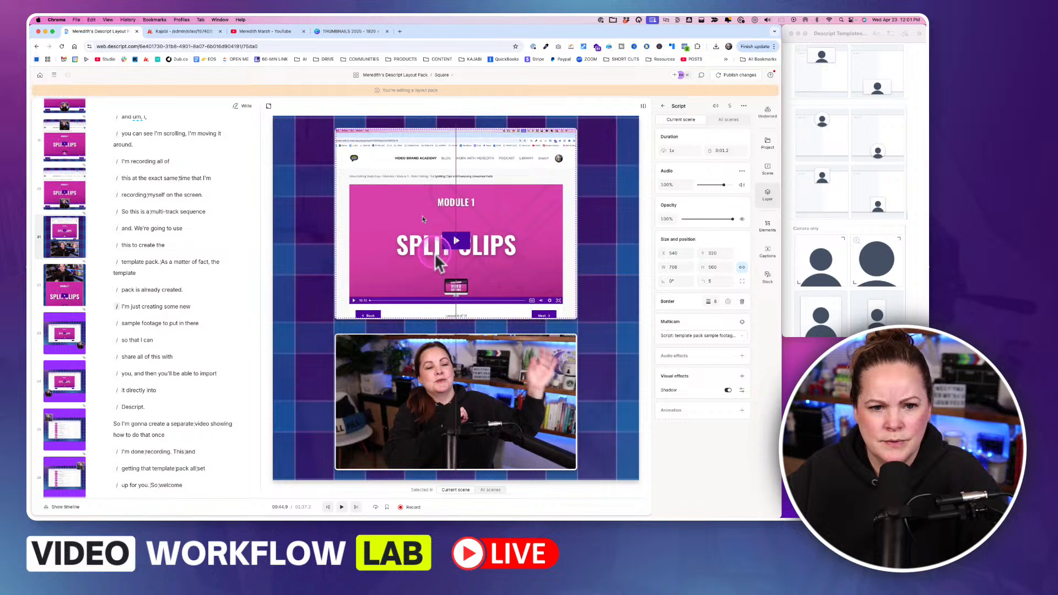
{"action": "left_click_drag", "start_coordinate": [413, 407], "coordinate": [412, 402]}
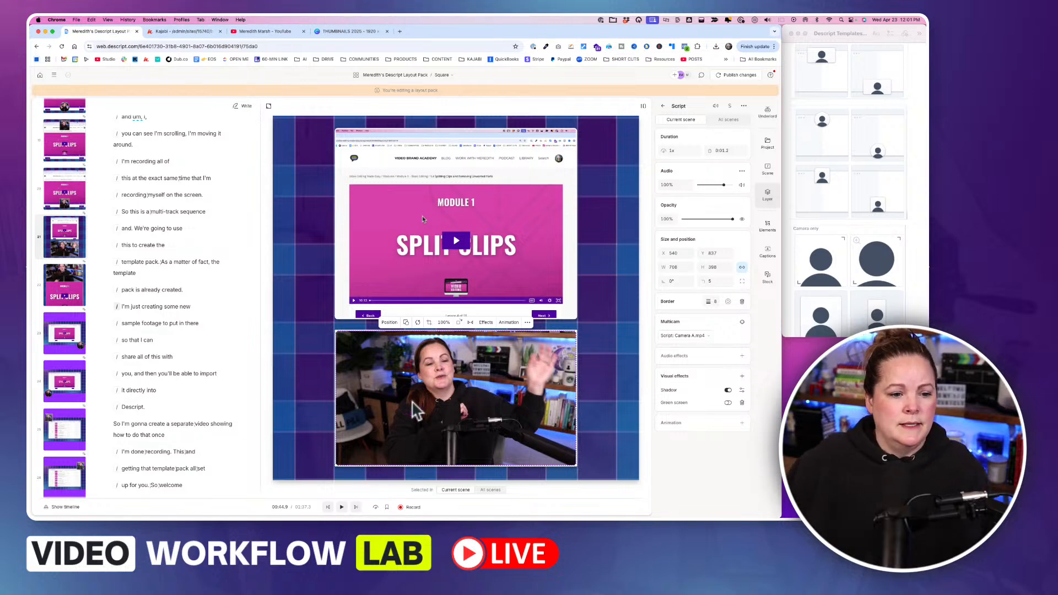
Step: Apply the twenty-first scene's layout to the twenty-second scene, then swap the clips, with the camera at Y 239 and the recording at Y 757
{"action": "left_click", "coordinate": [73, 246]}
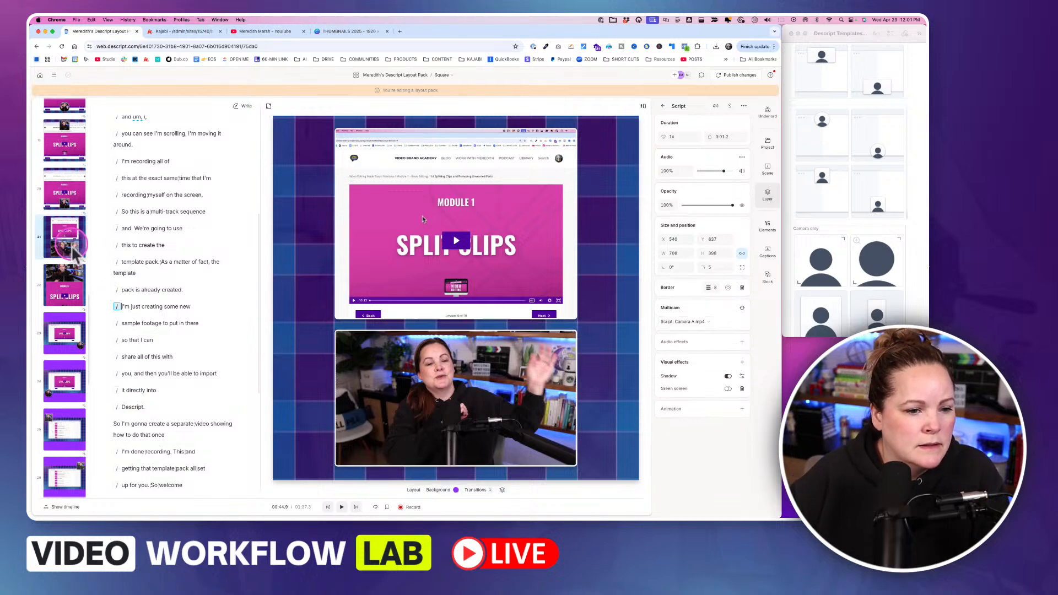
{"action": "left_click", "coordinate": [65, 293]}
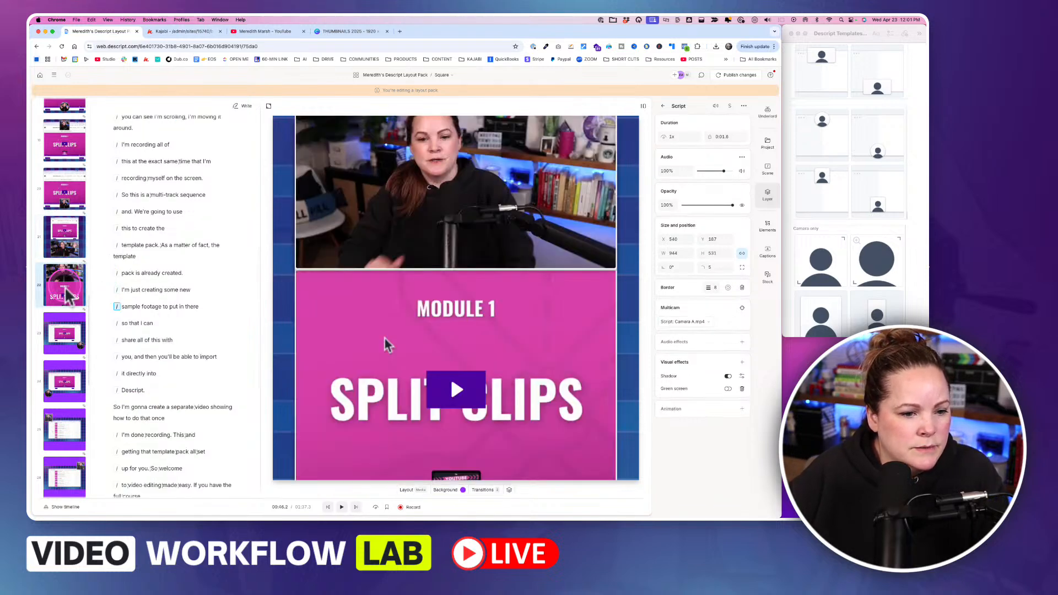
{"action": "left_click", "coordinate": [438, 395]}
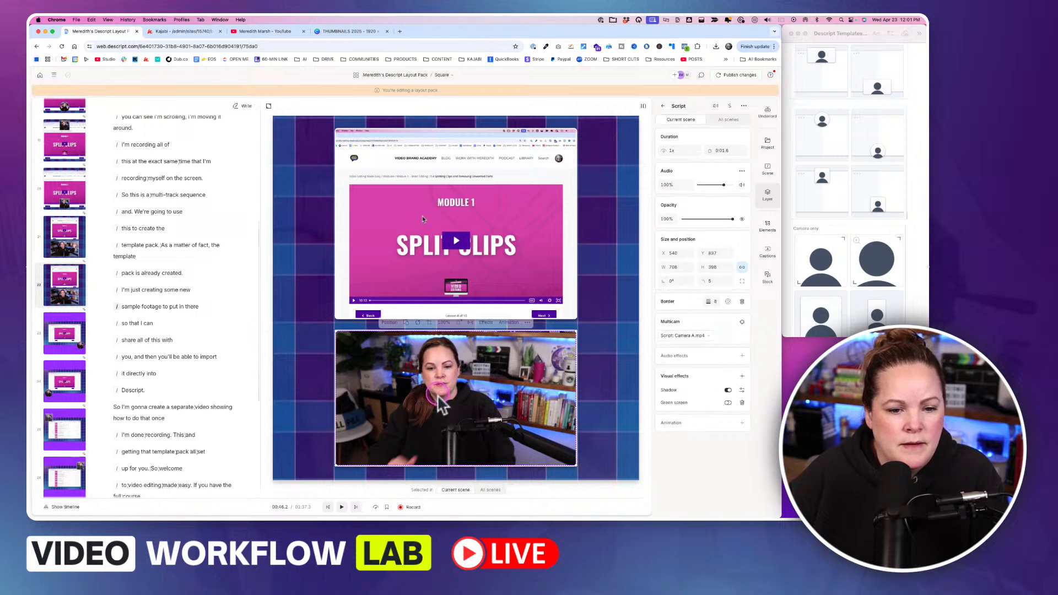
{"action": "left_click_drag", "start_coordinate": [441, 404], "coordinate": [434, 204]}
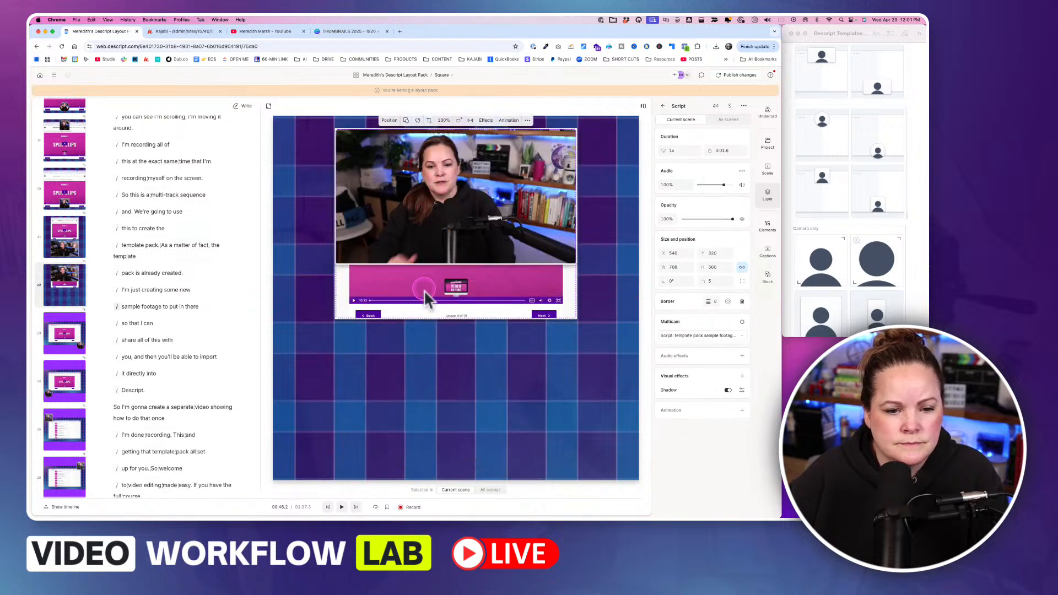
{"action": "left_click_drag", "start_coordinate": [425, 290], "coordinate": [423, 438]}
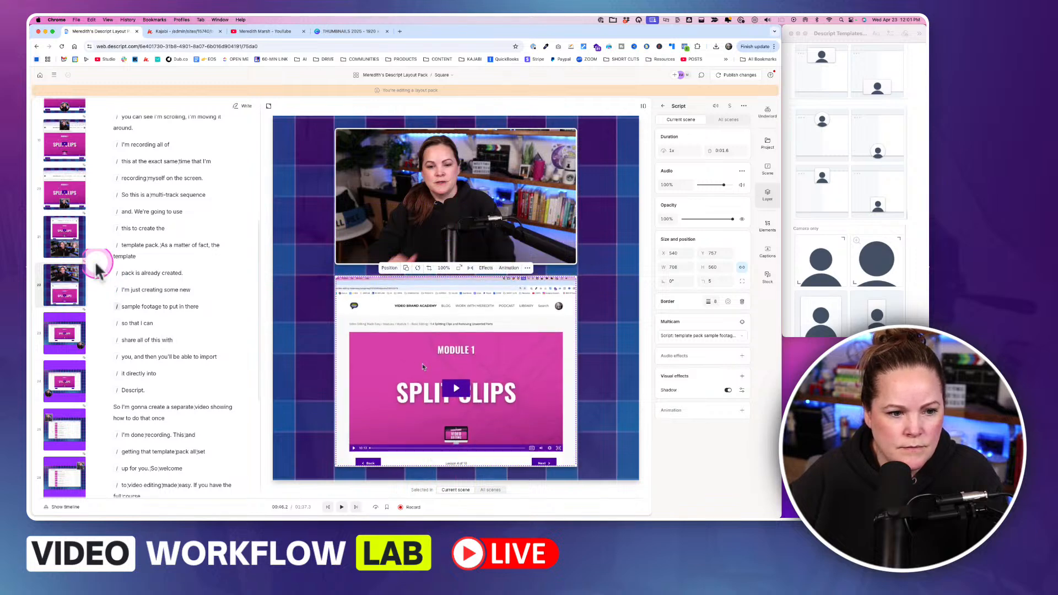
{"action": "left_click", "coordinate": [75, 243]}
{"action": "left_click", "coordinate": [69, 287]}
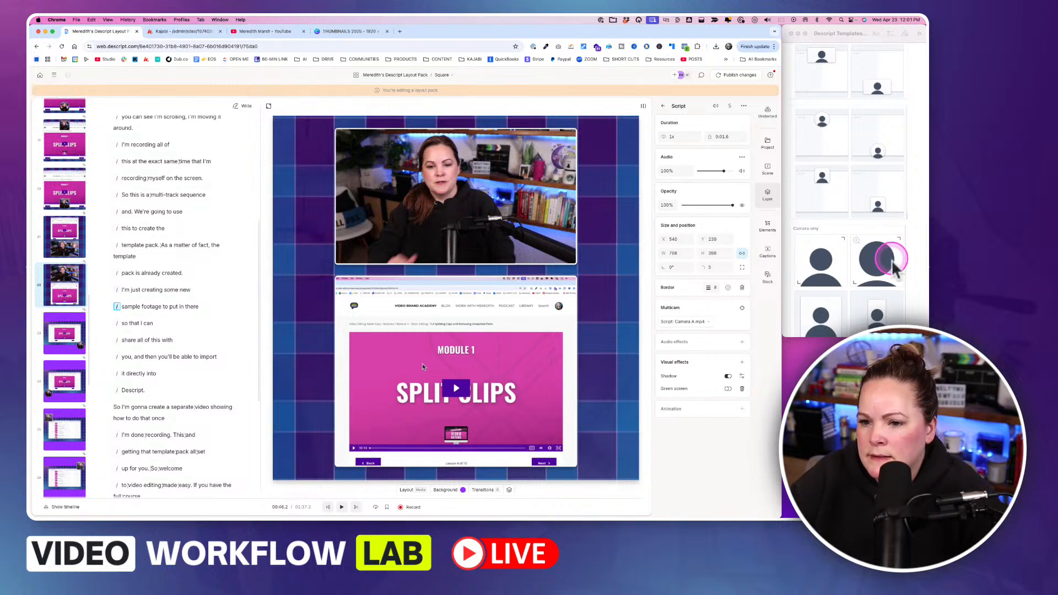
Step: Review the Riverside-ish layouts in the reference notes and look back through the Square composition's scenes
{"action": "scroll", "coordinate": [893, 265], "scroll_direction": "down", "scroll_amount": 4}
{"action": "scroll", "coordinate": [893, 268], "scroll_direction": "down", "scroll_amount": 3}
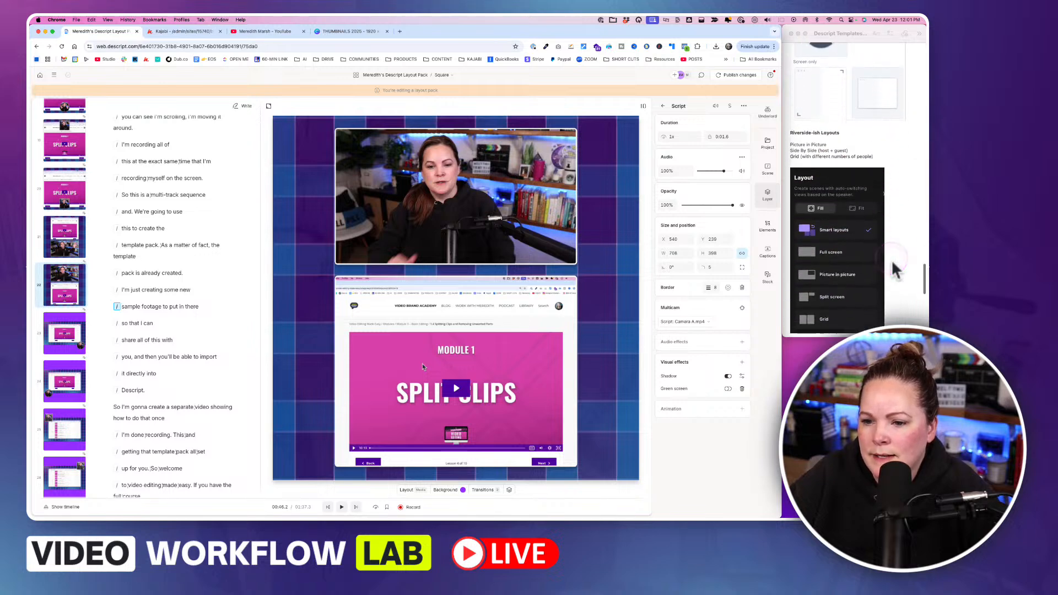
{"action": "scroll", "coordinate": [895, 270], "scroll_direction": "down", "scroll_amount": 1}
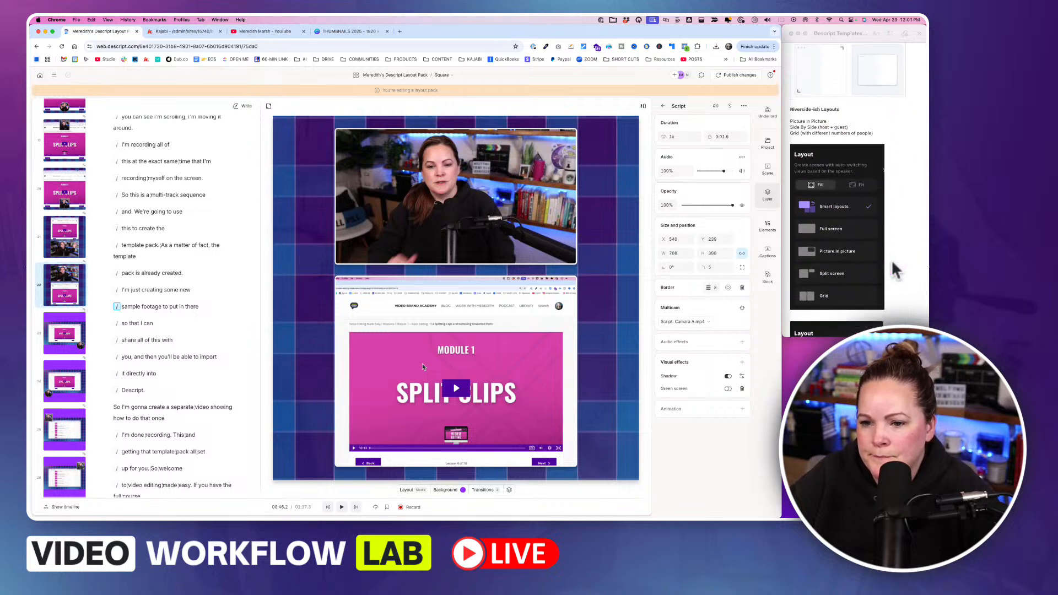
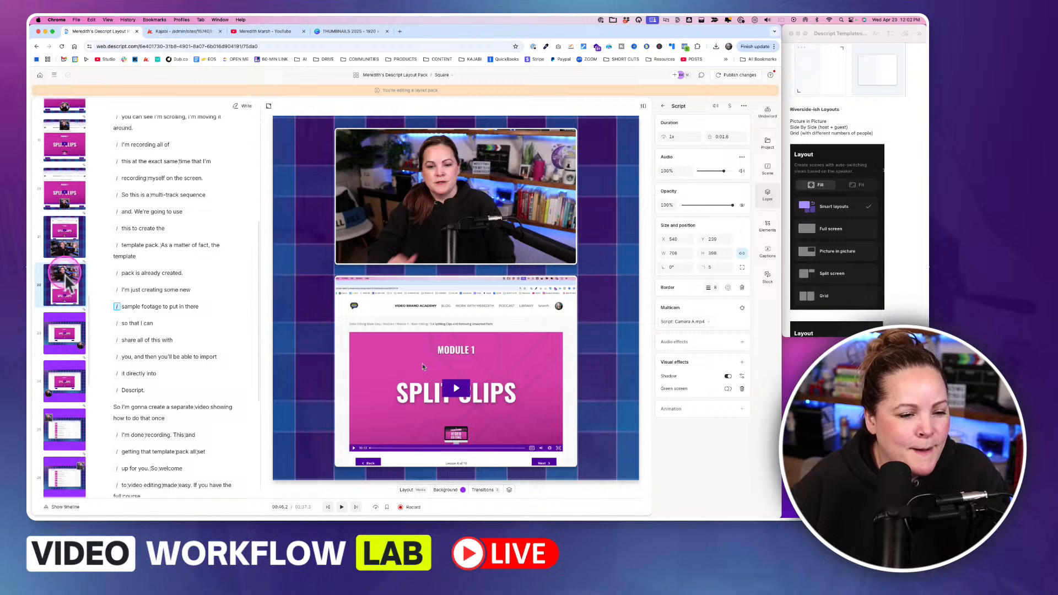
{"action": "scroll", "coordinate": [69, 283], "scroll_direction": "up", "scroll_amount": 2}
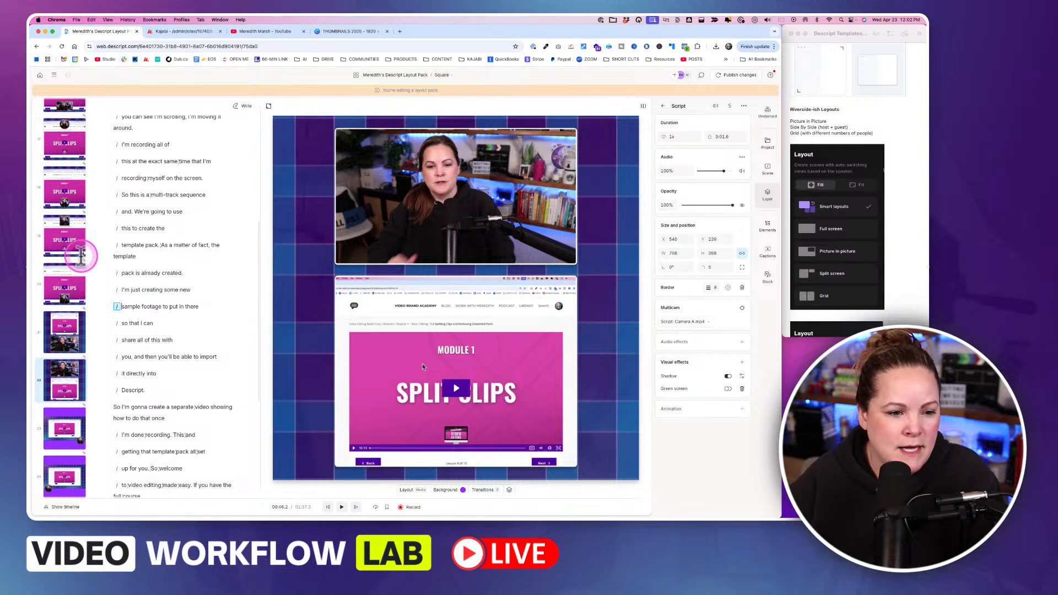
{"action": "scroll", "coordinate": [58, 291], "scroll_direction": "up", "scroll_amount": 2}
{"action": "scroll", "coordinate": [61, 297], "scroll_direction": "up", "scroll_amount": 2}
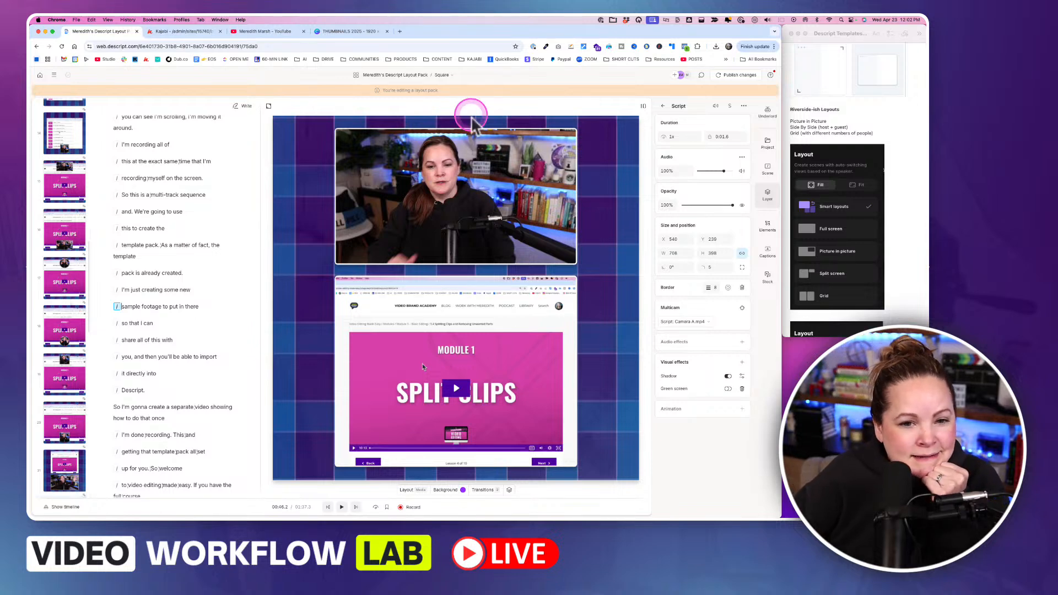
Step: Switch to the Landscape composition and check its scenes against the Riverside-ish layout options in the reference notes
{"action": "left_click", "coordinate": [445, 76]}
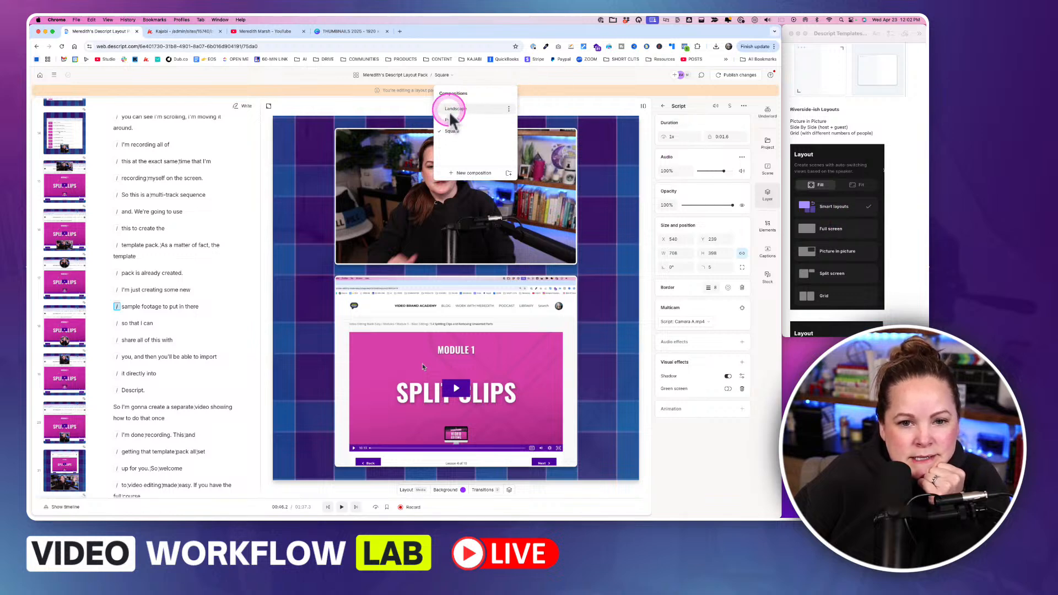
{"action": "left_click", "coordinate": [450, 110]}
{"action": "left_click", "coordinate": [867, 278]}
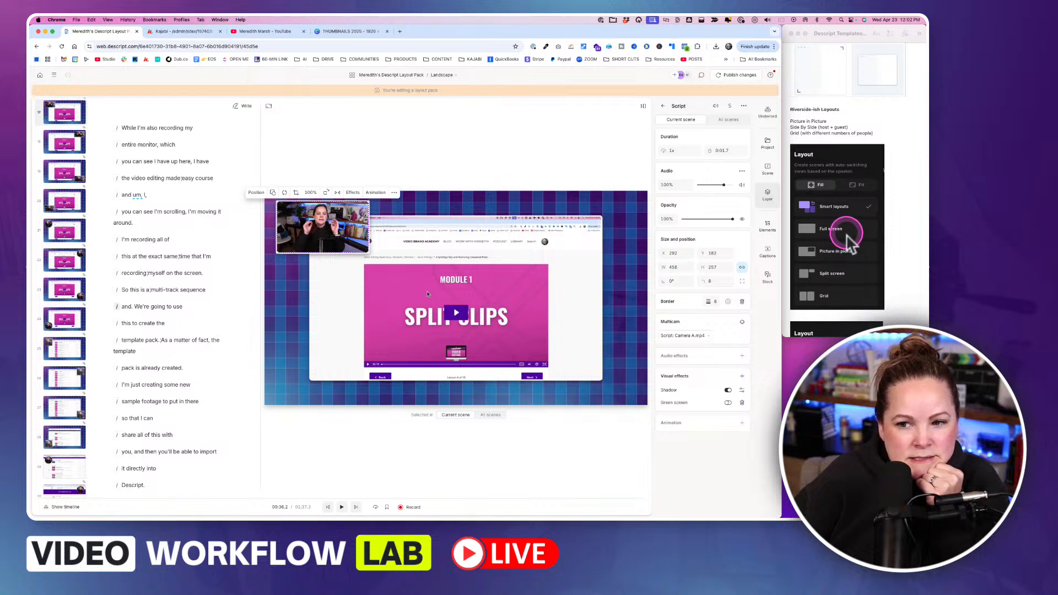
{"action": "scroll", "coordinate": [849, 234], "scroll_direction": "down", "scroll_amount": 2}
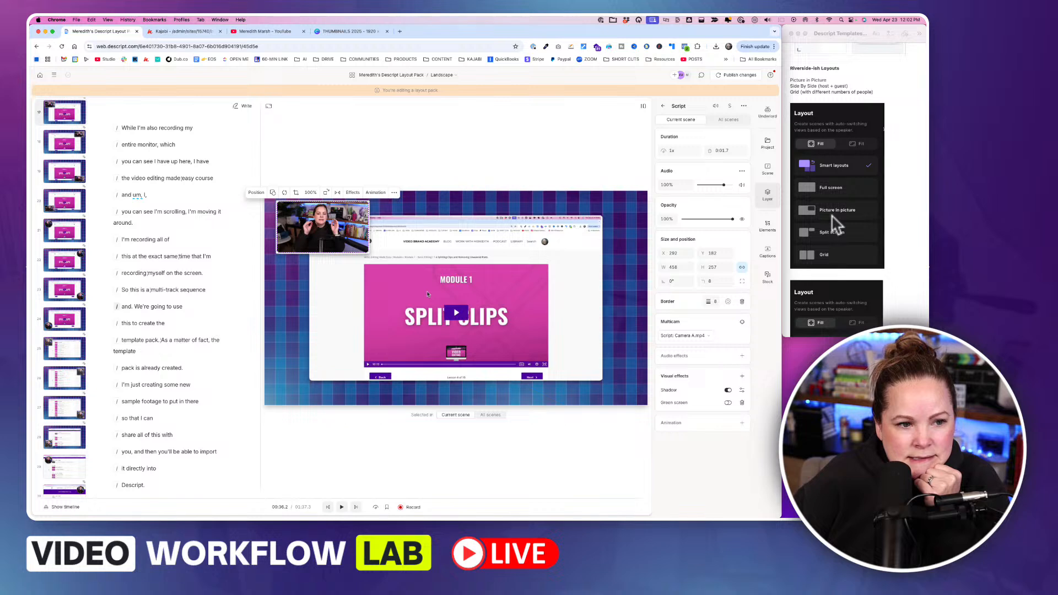
{"action": "scroll", "coordinate": [71, 253], "scroll_direction": "up", "scroll_amount": 2}
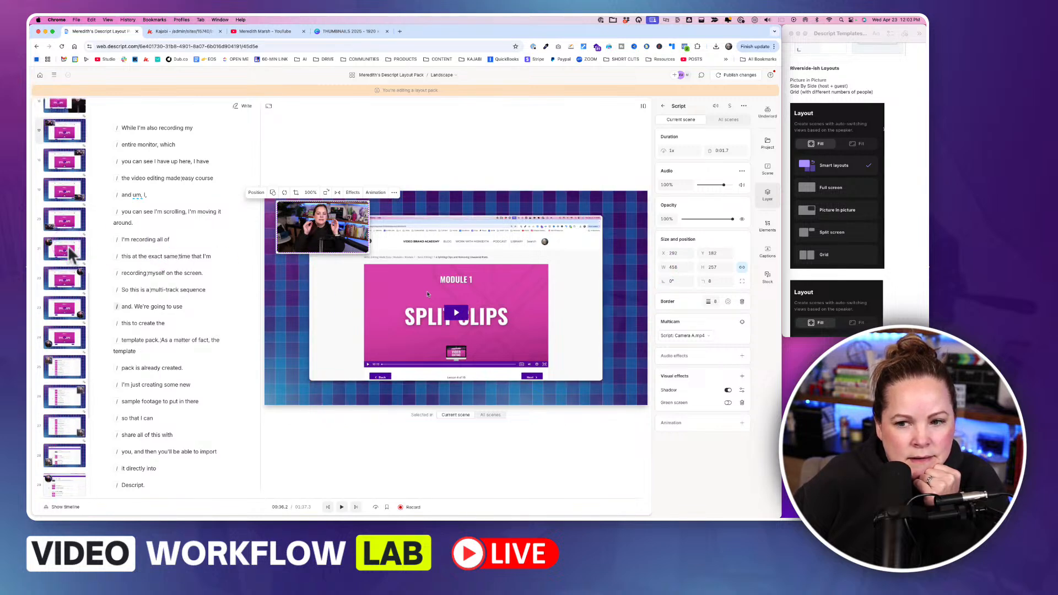
{"action": "left_click", "coordinate": [66, 162]}
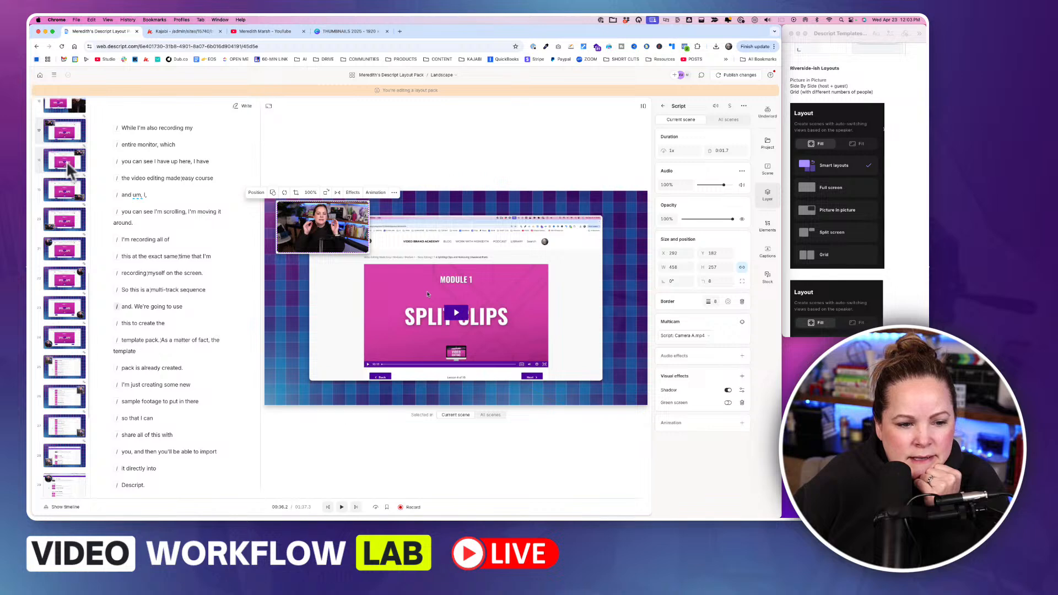
Step: Copy the script from "I'm done recording. This and" through "let's dive in." and paste it at the end of the script
{"action": "scroll", "coordinate": [159, 406], "scroll_direction": "down", "scroll_amount": 5}
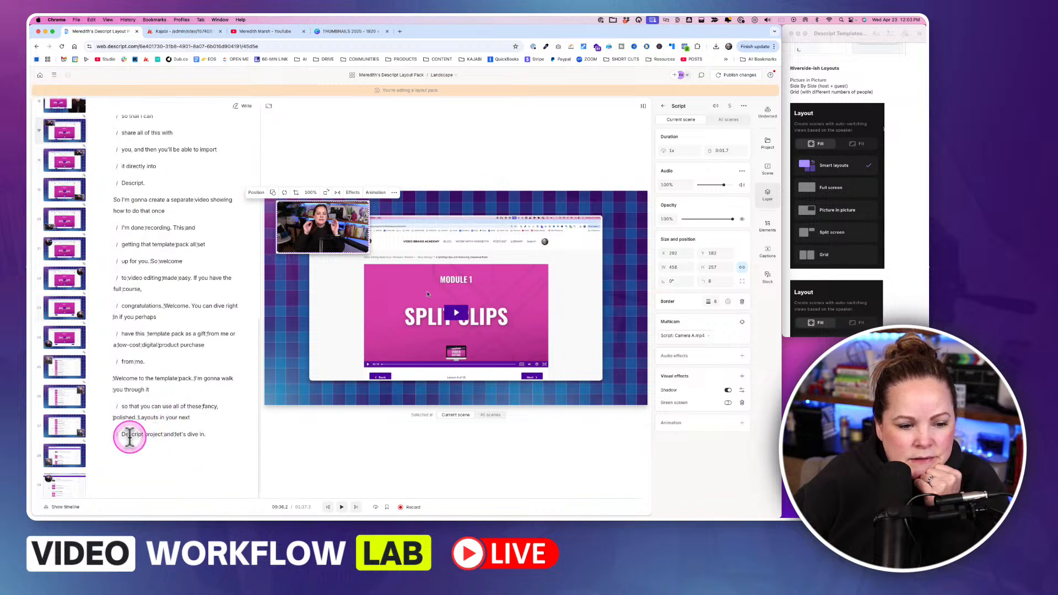
{"action": "left_click_drag", "start_coordinate": [129, 437], "coordinate": [125, 435]}
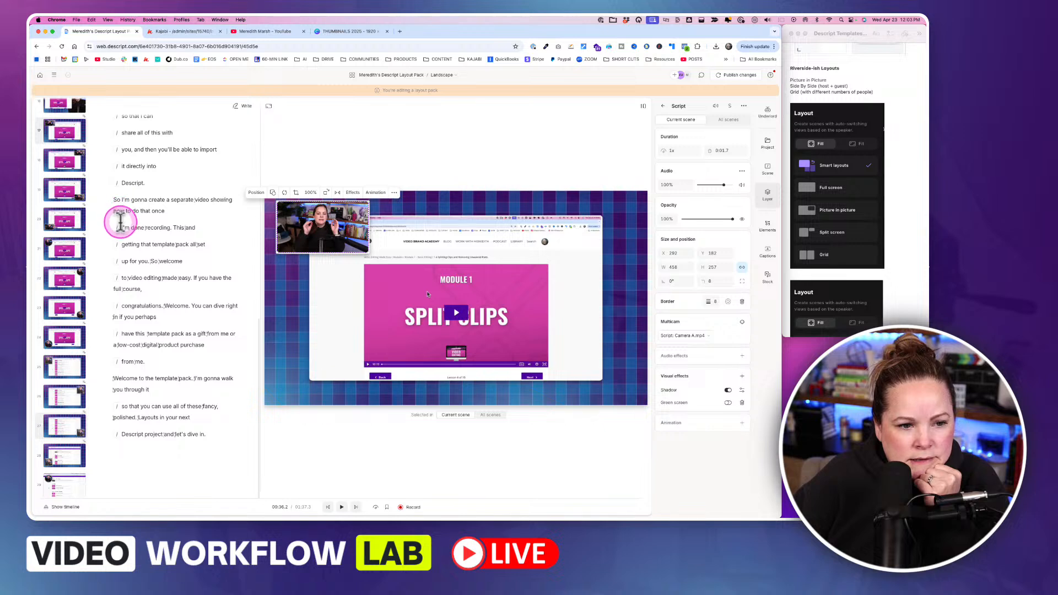
{"action": "left_click_drag", "start_coordinate": [121, 227], "coordinate": [210, 434]}
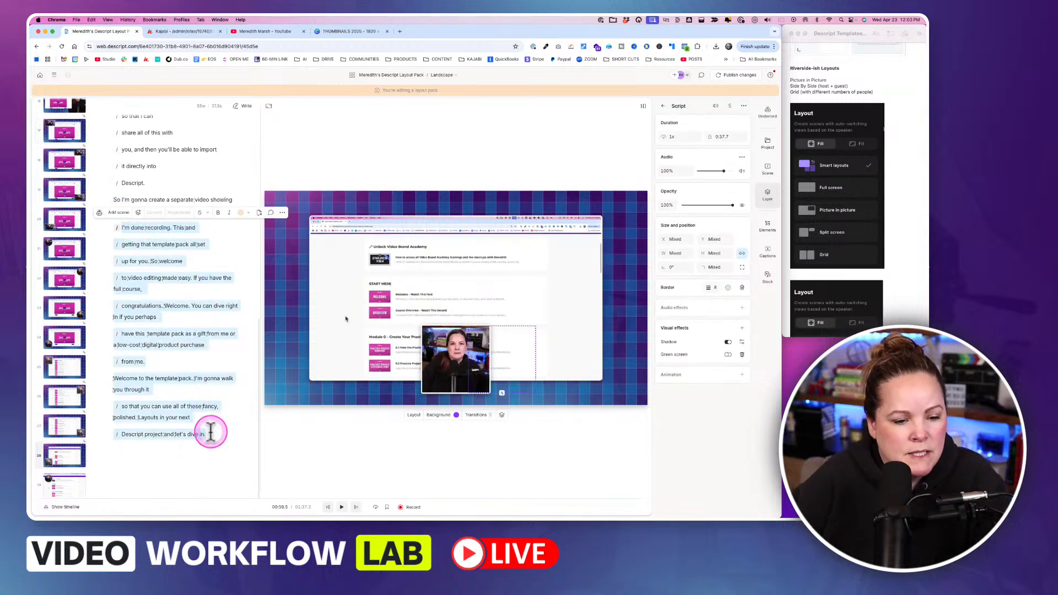
{"action": "left_click", "coordinate": [210, 433]}
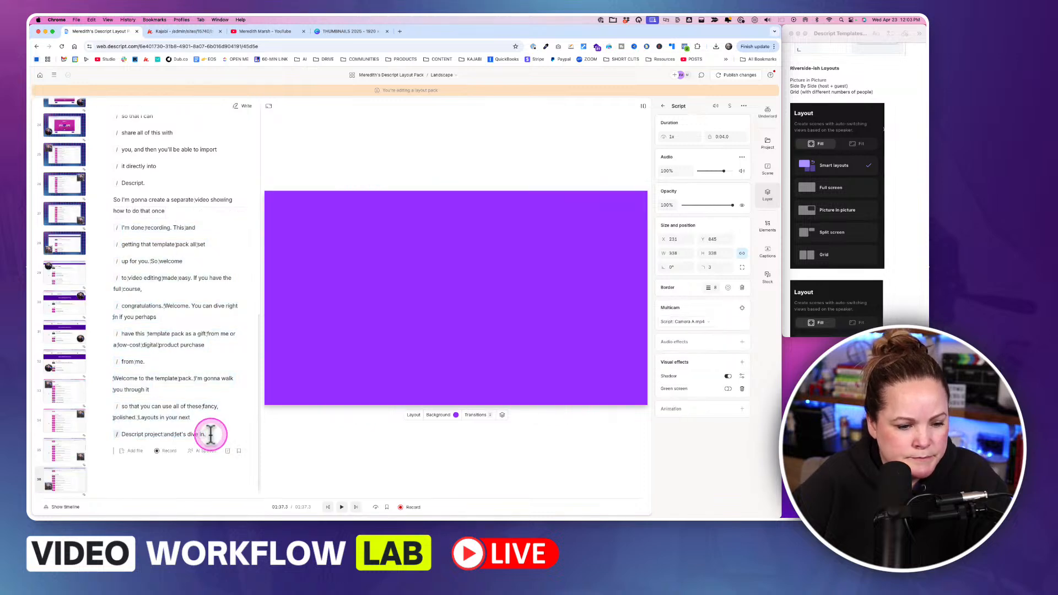
{"action": "key", "text": "super+v"}
Step: Insert a marker on its own line between "let's dive in." and the pasted script text
{"action": "left_click", "coordinate": [213, 435]}
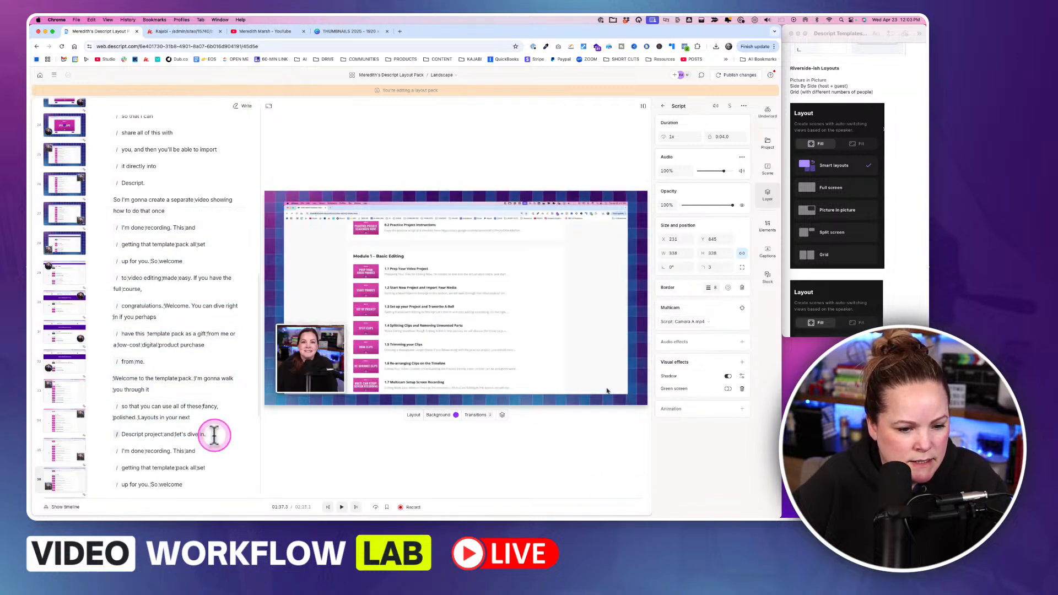
{"action": "key", "text": "Return"}
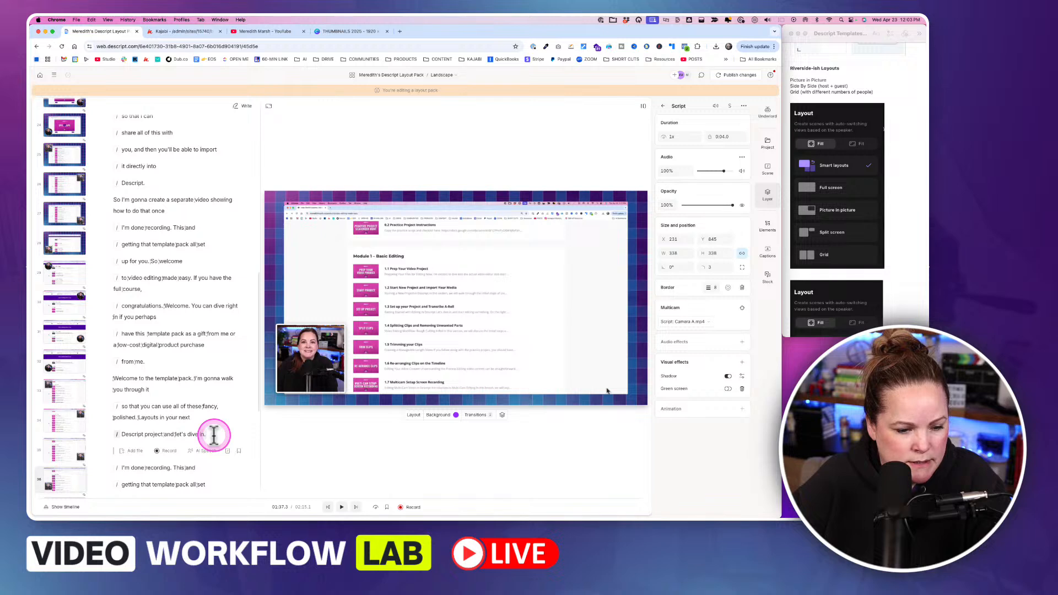
{"action": "left_click", "coordinate": [213, 435]}
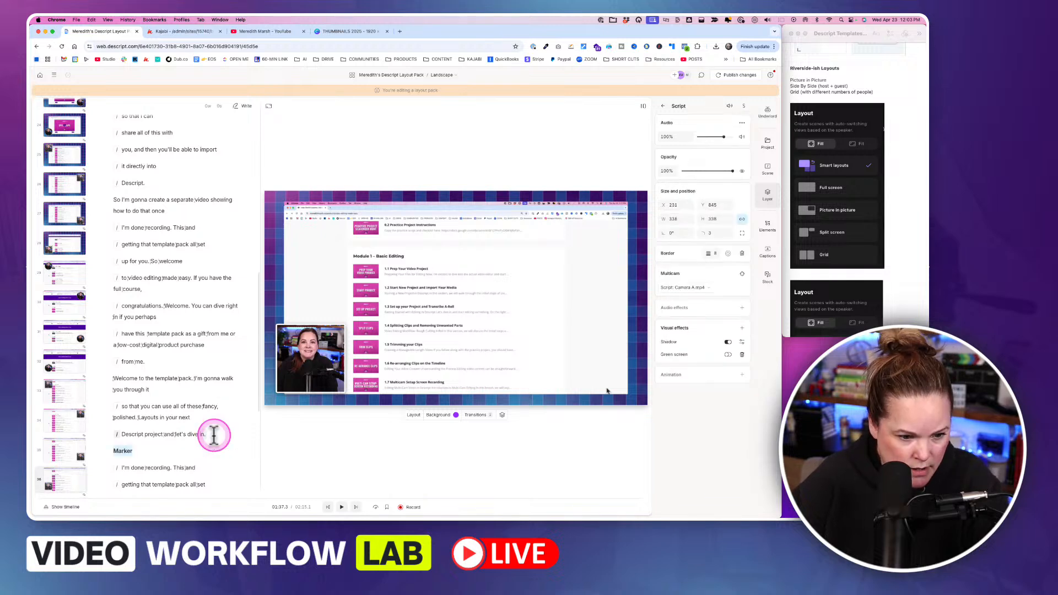
{"action": "left_click", "coordinate": [160, 466]}
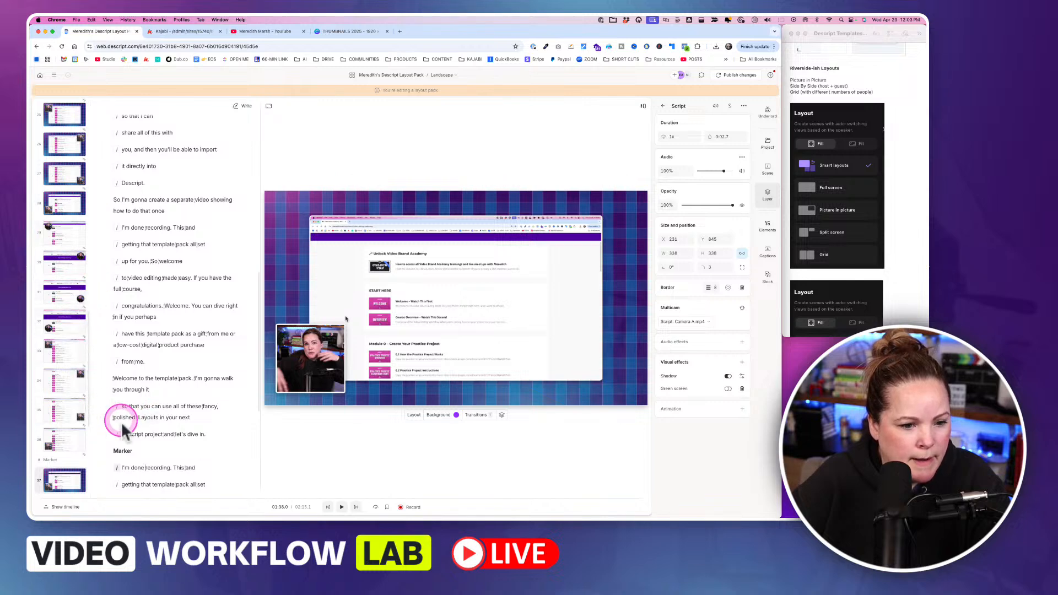
Step: Open the first scene after the marker and compare its camera and recording clips with the reference Picture in picture layout
{"action": "scroll", "coordinate": [126, 435], "scroll_direction": "down", "scroll_amount": 1}
{"action": "scroll", "coordinate": [64, 331], "scroll_direction": "down", "scroll_amount": 3}
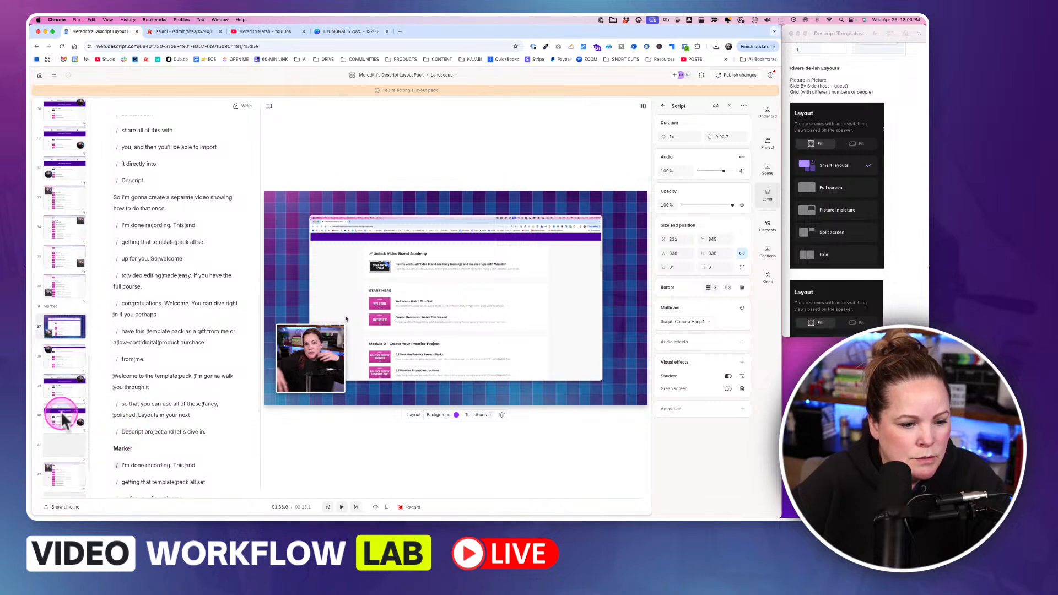
{"action": "left_click", "coordinate": [61, 339]}
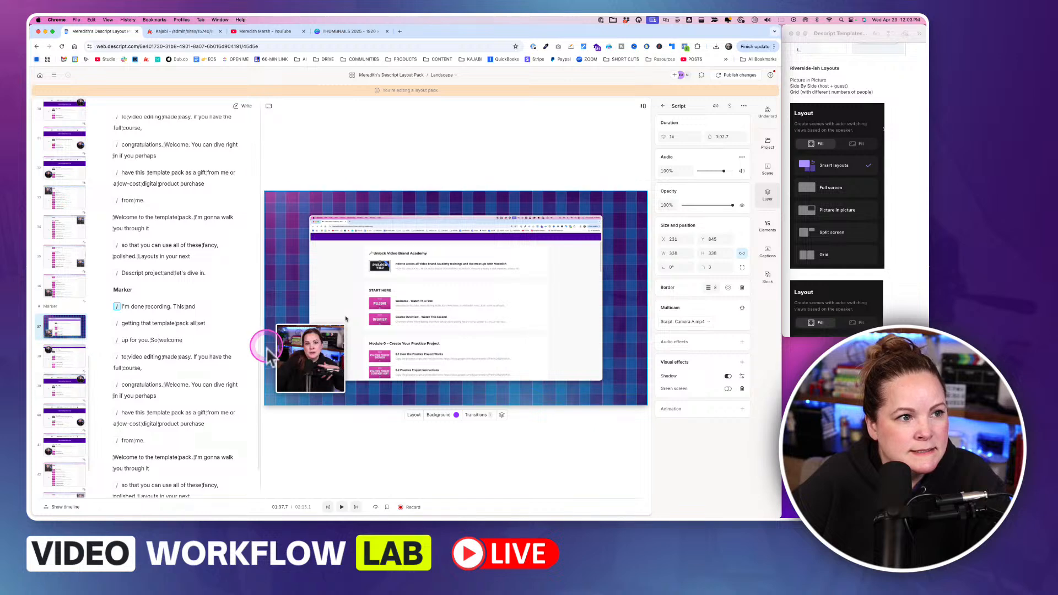
{"action": "left_click", "coordinate": [319, 358]}
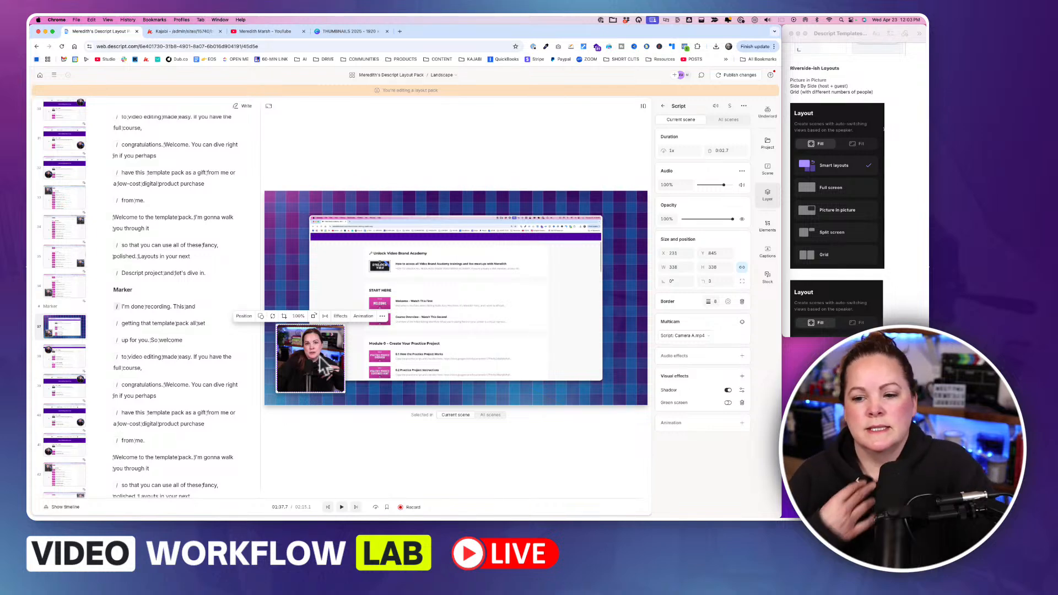
{"action": "left_click", "coordinate": [311, 366]}
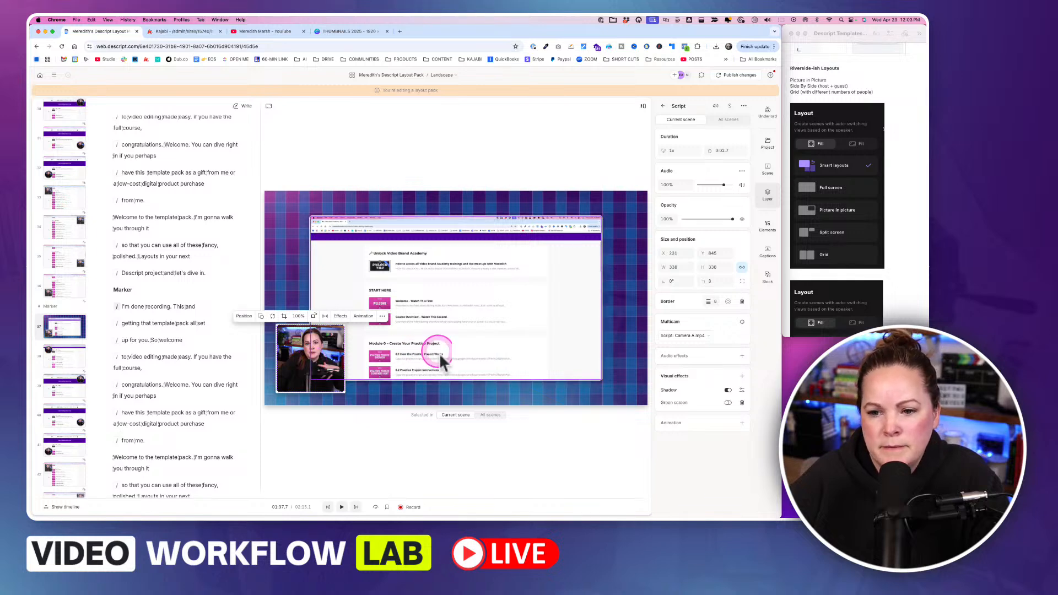
{"action": "left_click", "coordinate": [317, 377]}
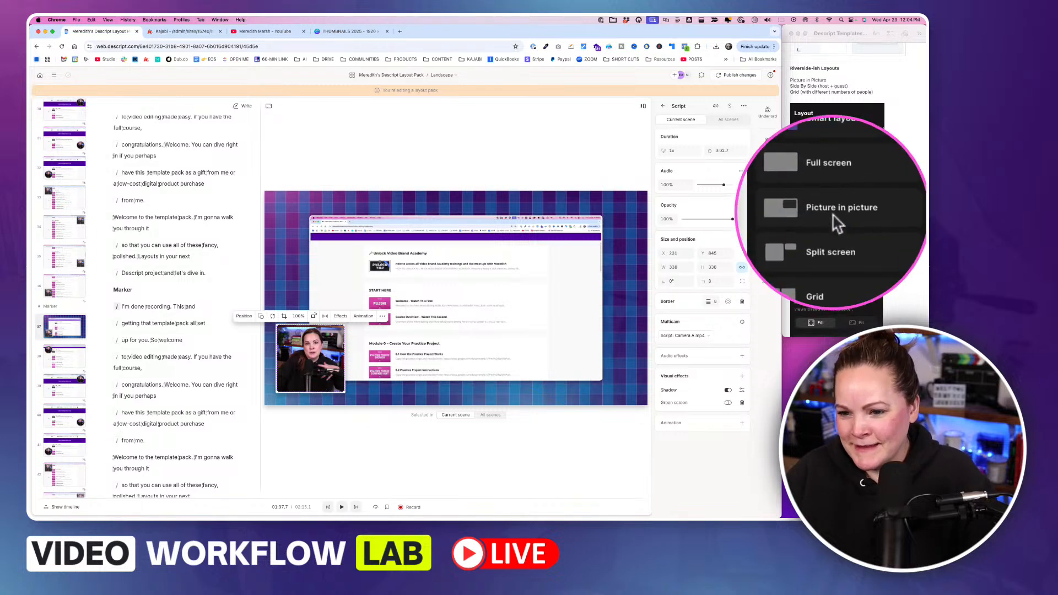
{"action": "left_click", "coordinate": [516, 276]}
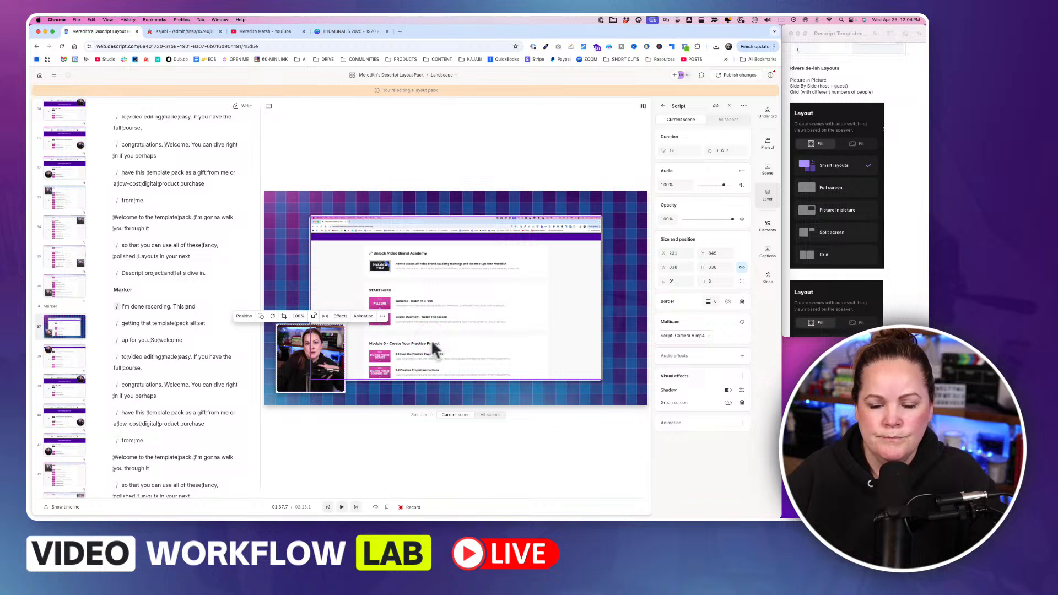
Step: Remove the recording clip's border, turn off its shadow and enlarge it to about 1847 wide
{"action": "left_click", "coordinate": [485, 331]}
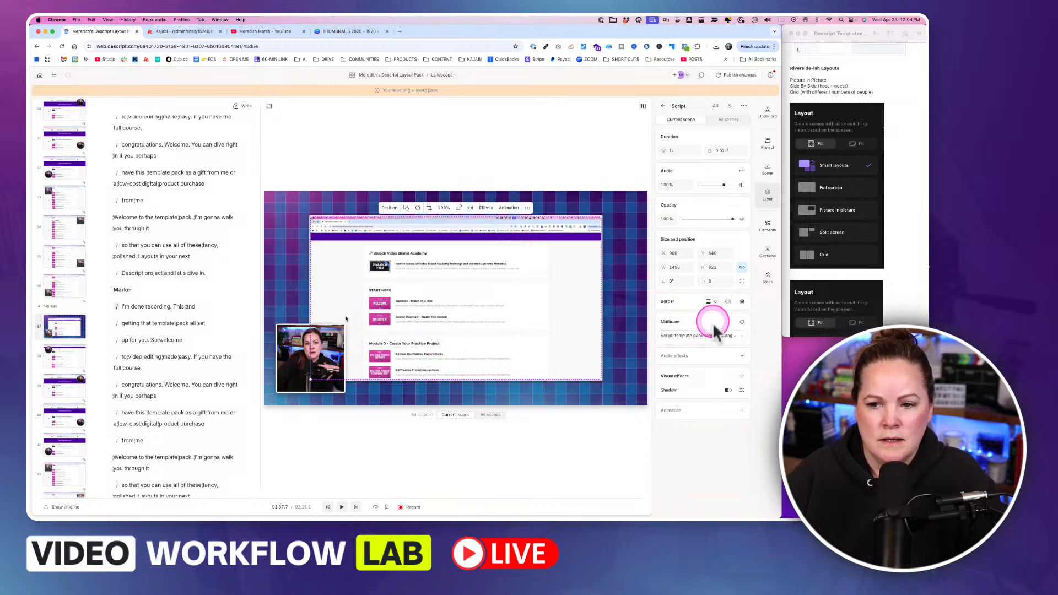
{"action": "left_click", "coordinate": [741, 302]}
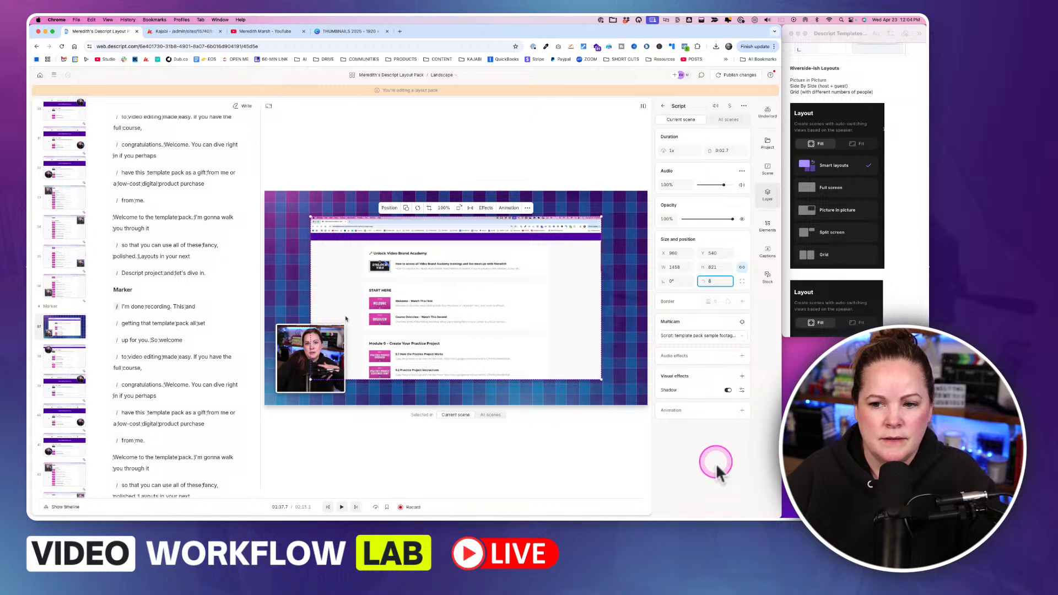
{"action": "left_click", "coordinate": [728, 389]}
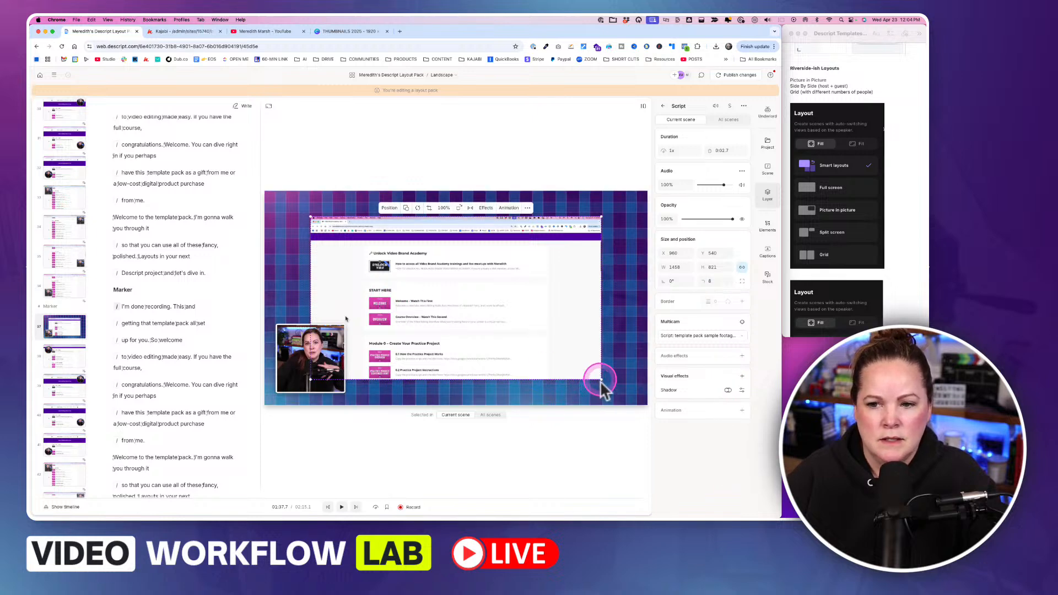
{"action": "left_click_drag", "start_coordinate": [601, 380], "coordinate": [640, 399]}
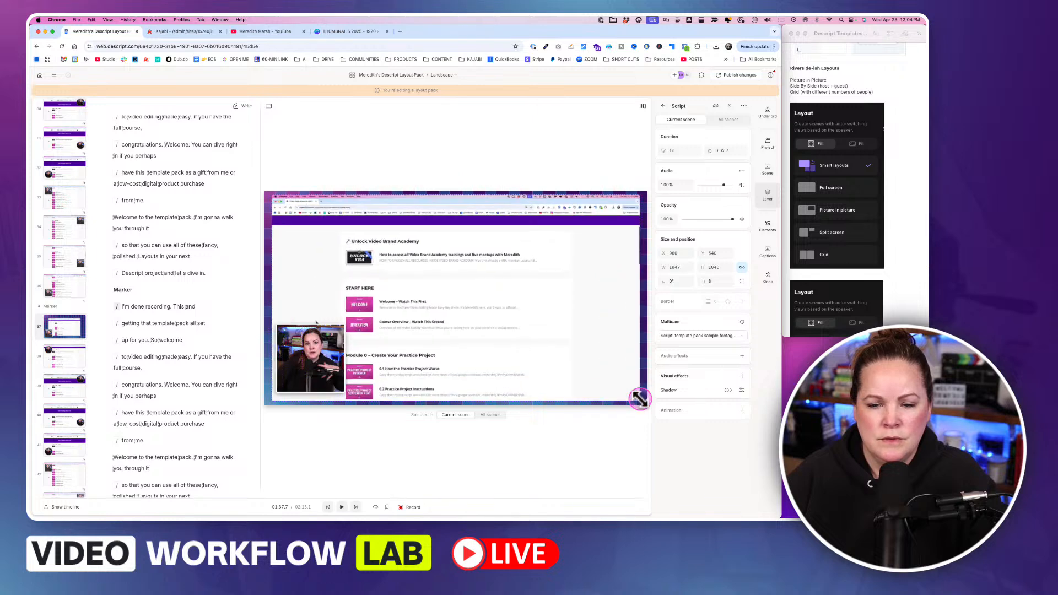
Step: Enlarge the screen recording layer in the first scene after the marker to fill the whole canvas, 1920 px wide
{"action": "left_click", "coordinate": [716, 282]}
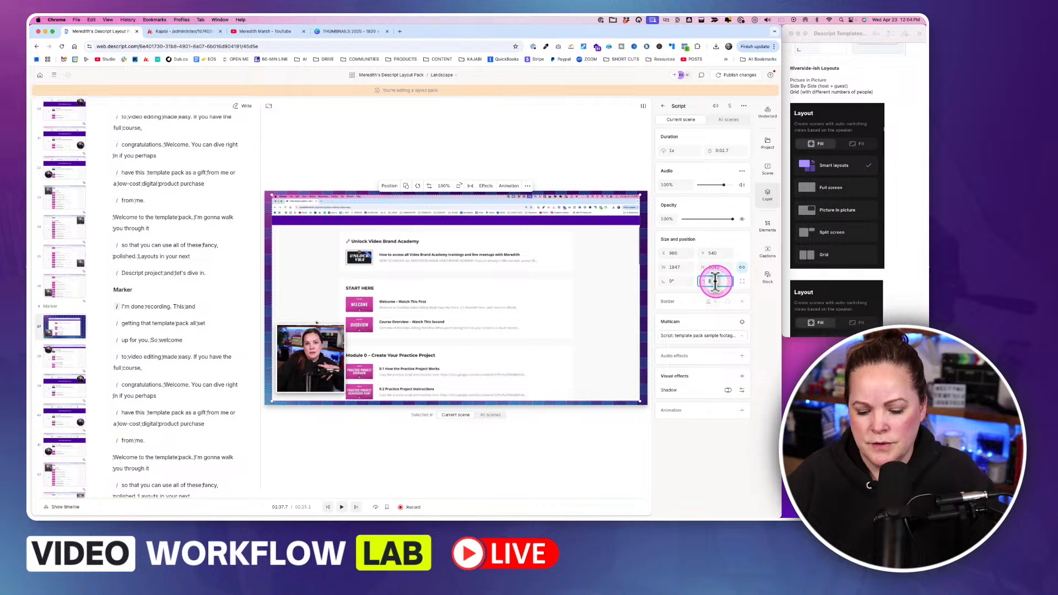
{"action": "left_click", "coordinate": [706, 474]}
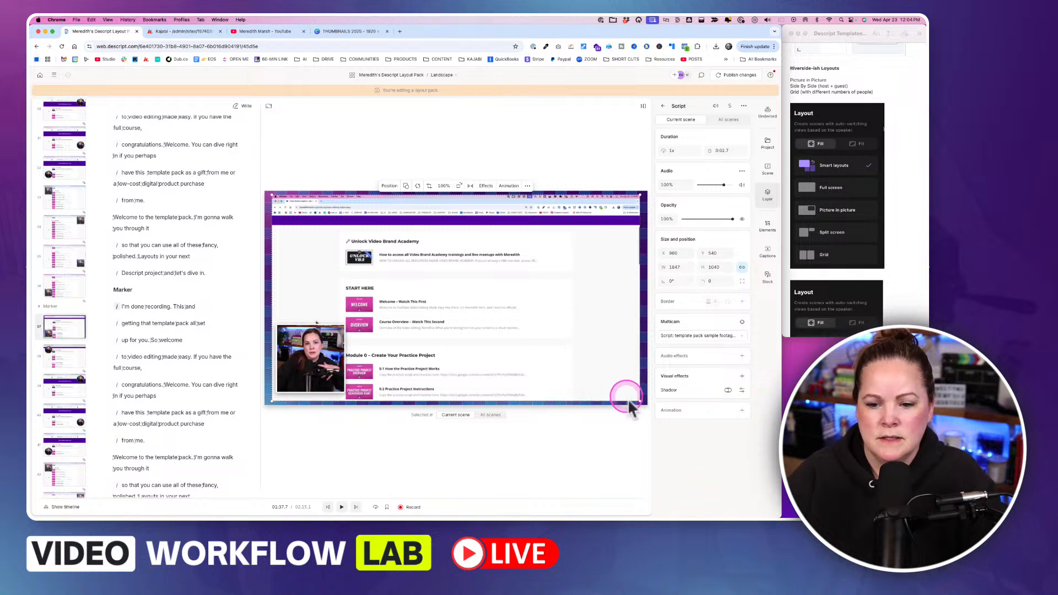
{"action": "left_click_drag", "start_coordinate": [638, 400], "coordinate": [646, 403]}
Step: Move the camera layer to the canvas's upper-right area, change its shape to Landscape and enlarge it to about 634 × 356
{"action": "left_click_drag", "start_coordinate": [309, 361], "coordinate": [592, 267]}
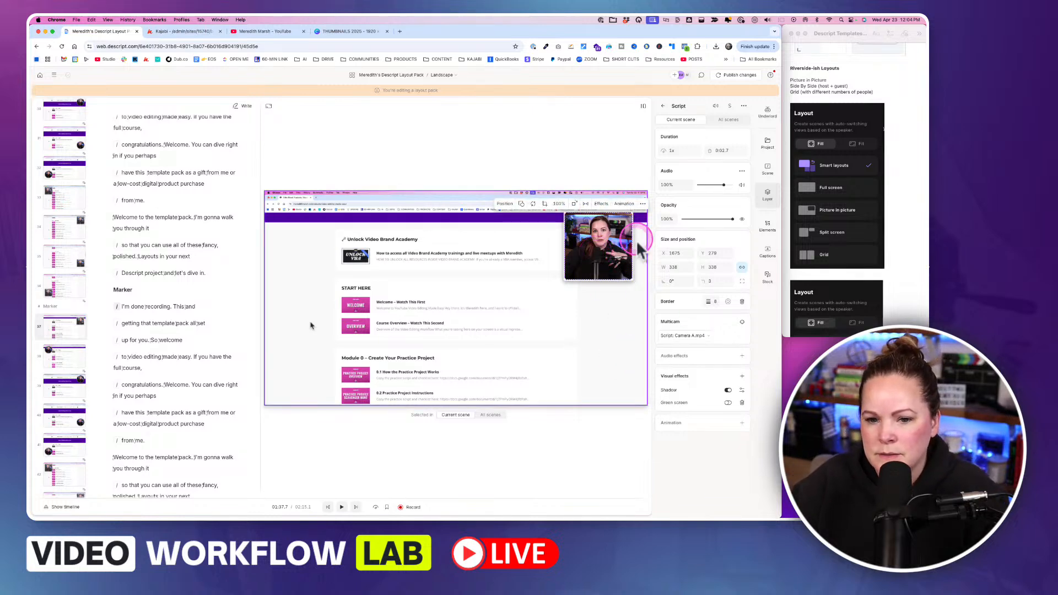
{"action": "left_click", "coordinate": [521, 204]}
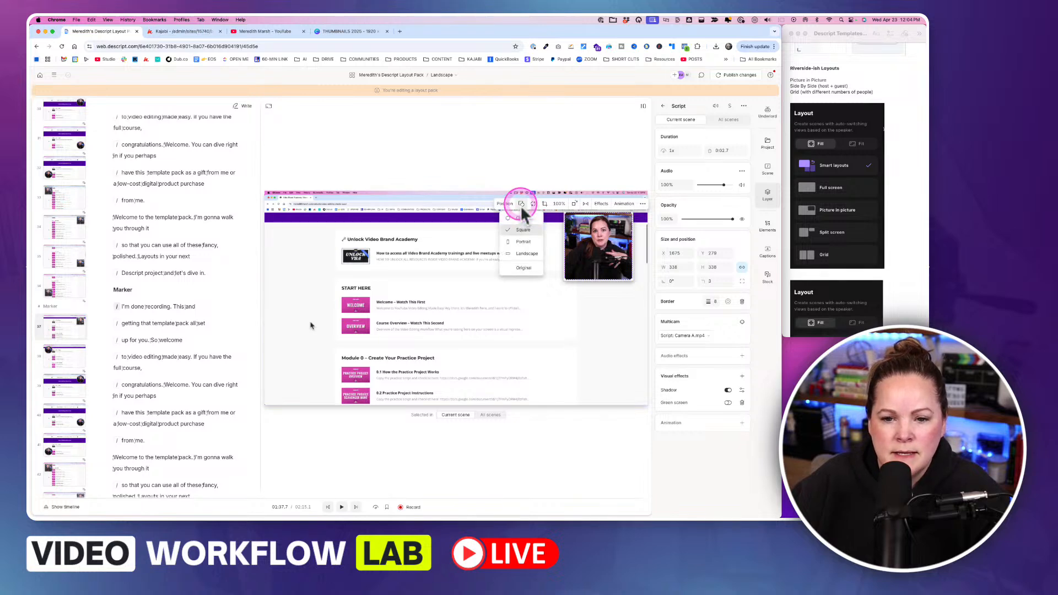
{"action": "left_click", "coordinate": [523, 255]}
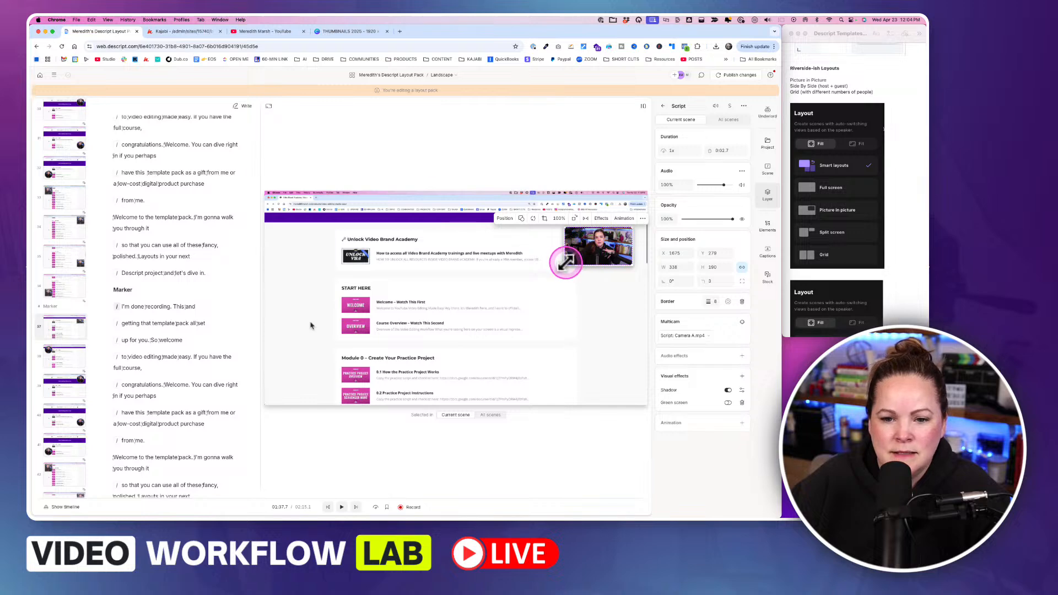
{"action": "left_click_drag", "start_coordinate": [561, 266], "coordinate": [506, 300]}
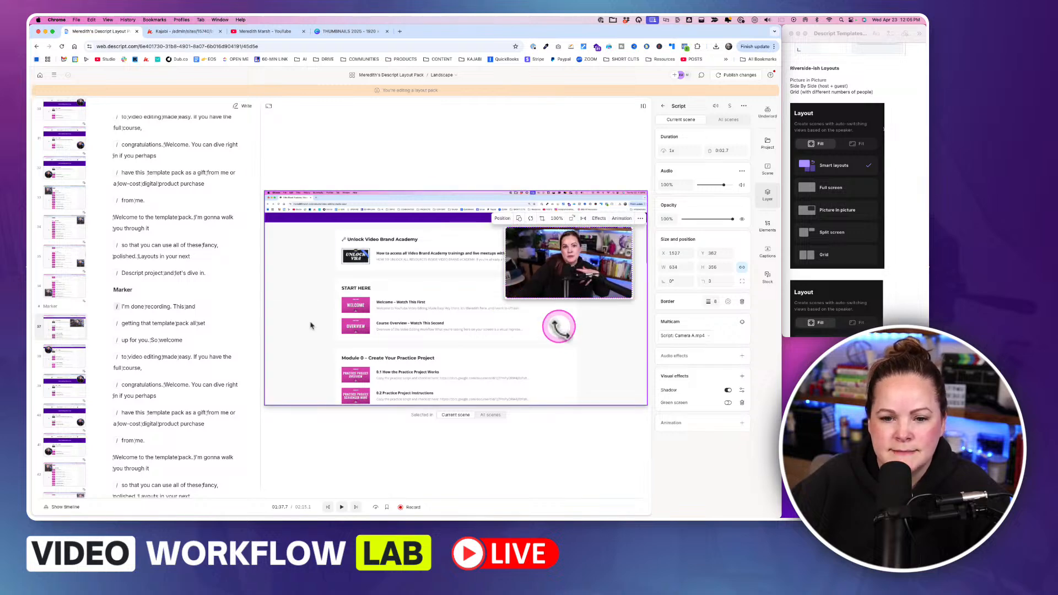
{"action": "left_click", "coordinate": [588, 337]}
{"action": "left_click", "coordinate": [591, 326]}
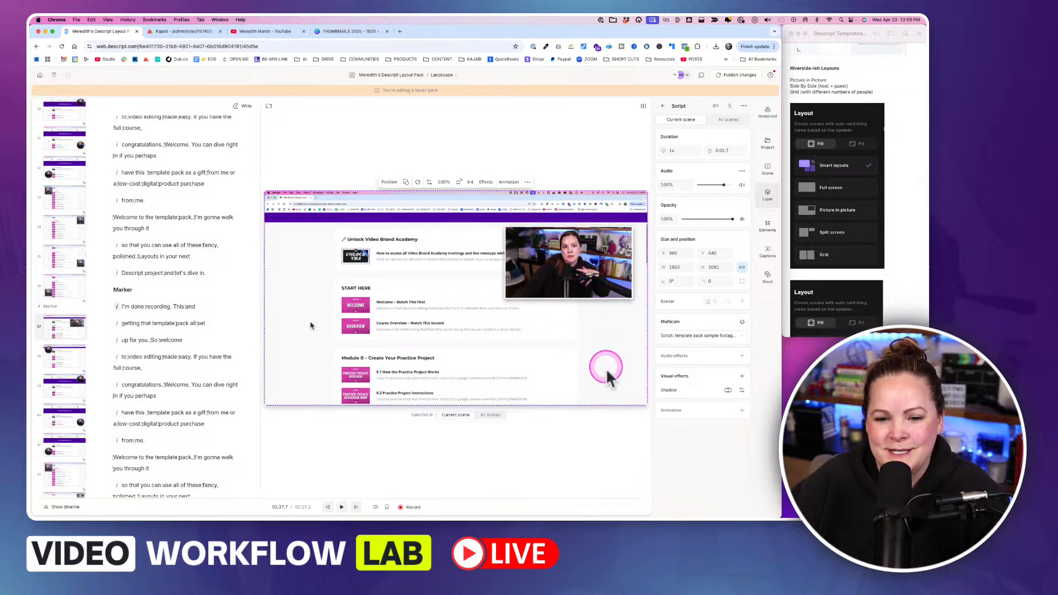
Step: Inspect the camera layer up close and shift it nearer the canvas's upper-right corner, to about X 1556, Y 235
{"action": "left_click", "coordinate": [546, 254]}
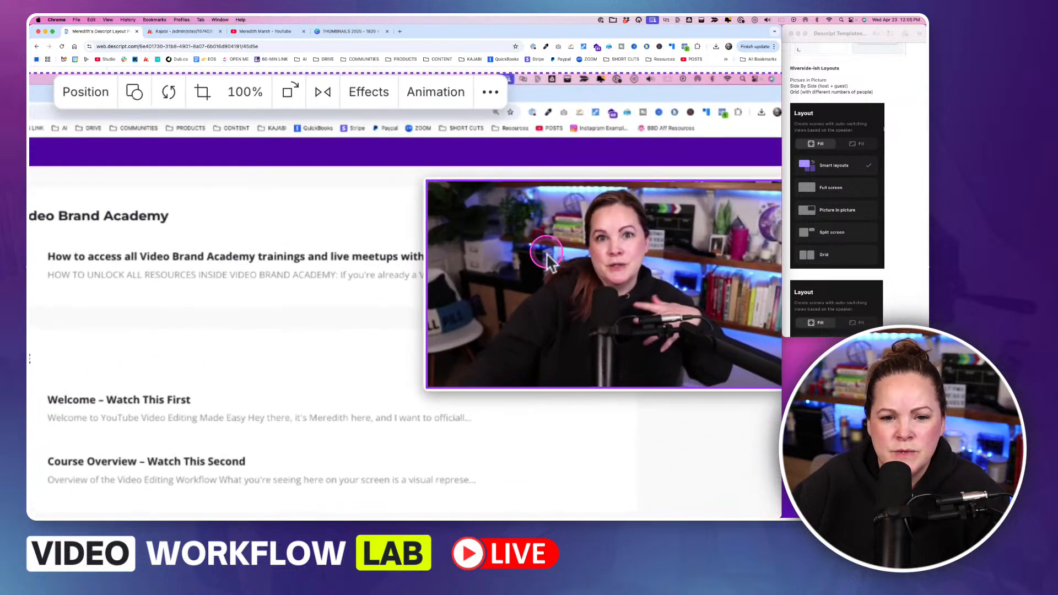
{"action": "scroll", "coordinate": [547, 255], "scroll_direction": "right", "scroll_amount": 2}
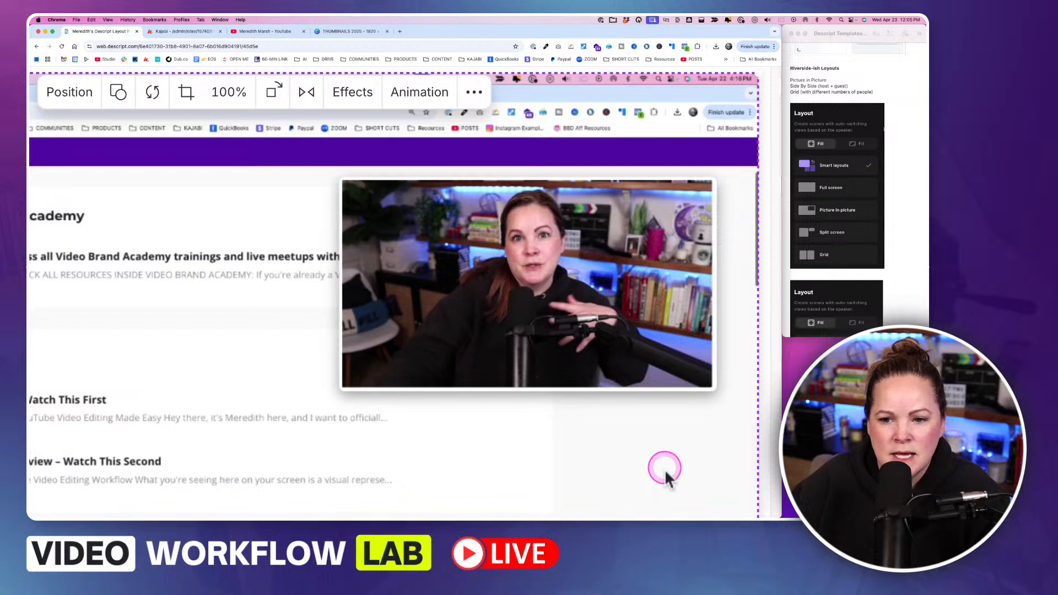
{"action": "left_click", "coordinate": [664, 468]}
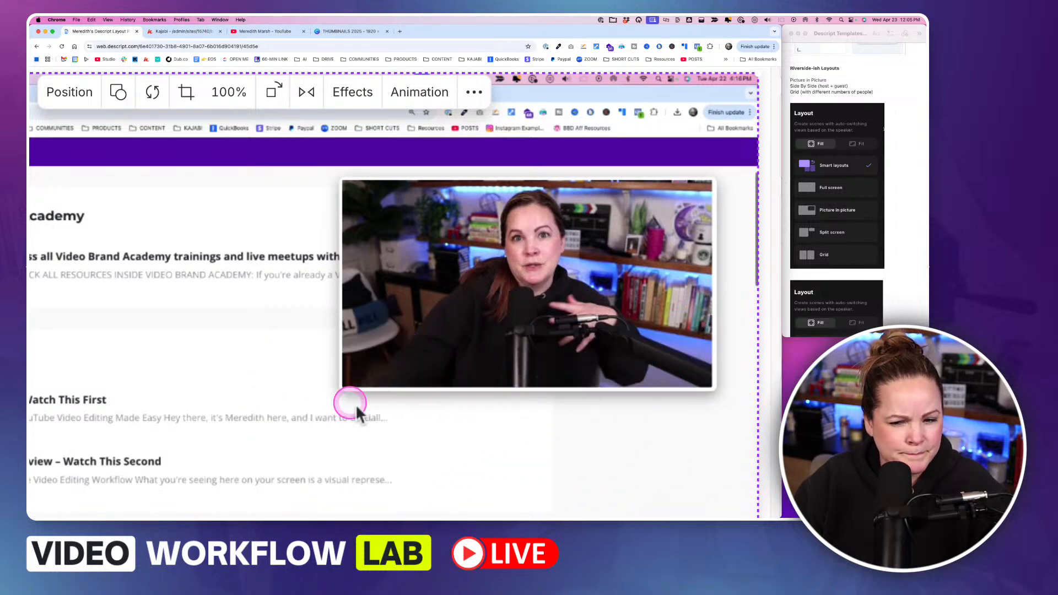
{"action": "scroll", "coordinate": [587, 441], "scroll_direction": "down", "scroll_amount": 5}
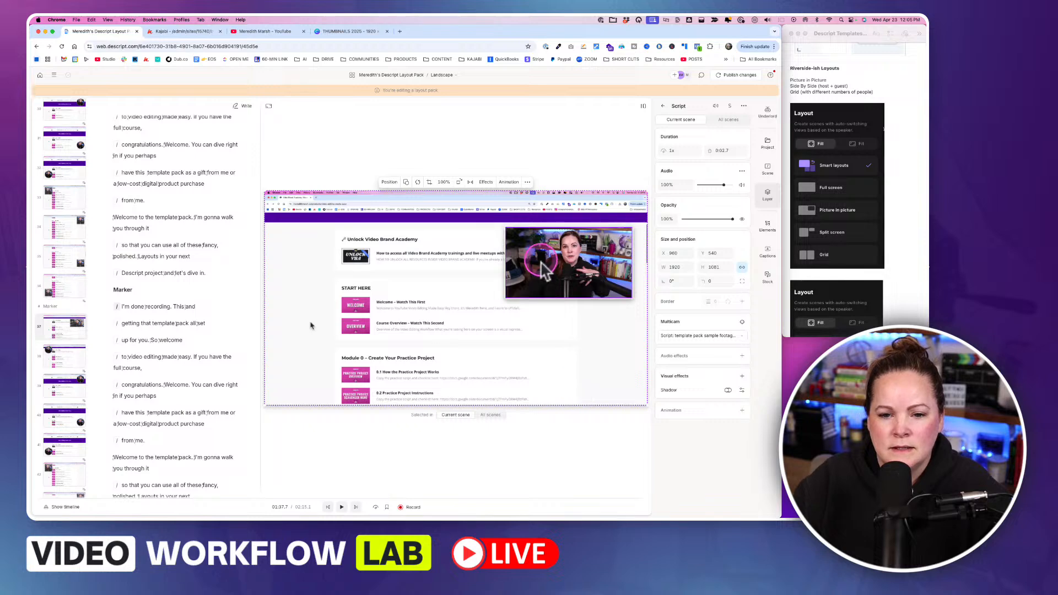
{"action": "left_click", "coordinate": [573, 284]}
{"action": "left_click_drag", "start_coordinate": [573, 284], "coordinate": [587, 262]}
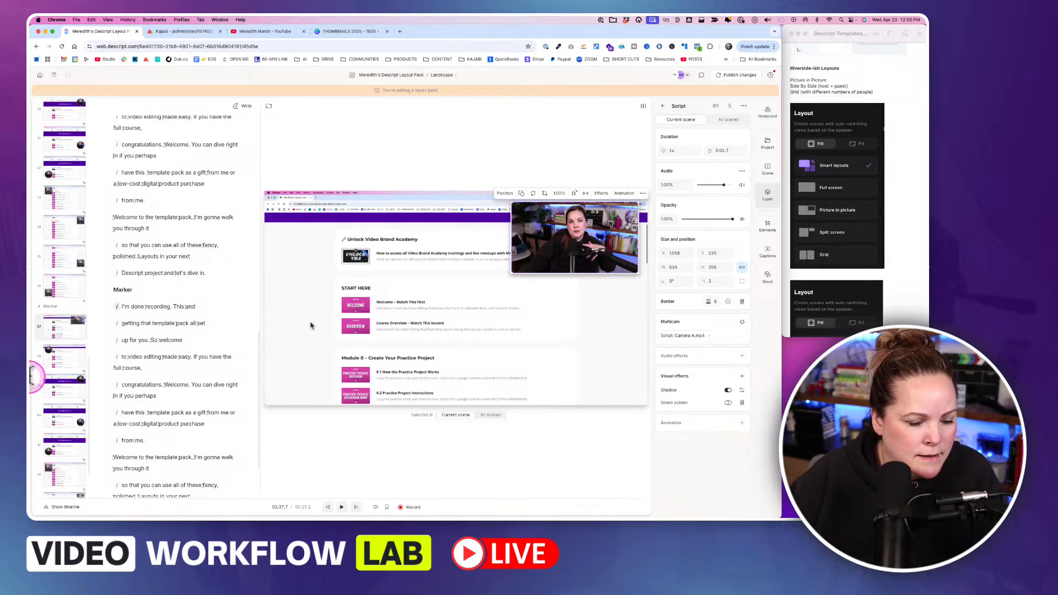
Step: Copy this picture-in-picture layout to the second marker scene and swap its sources so the camera fills the canvas with the screen recording inset
{"action": "left_click", "coordinate": [67, 334]}
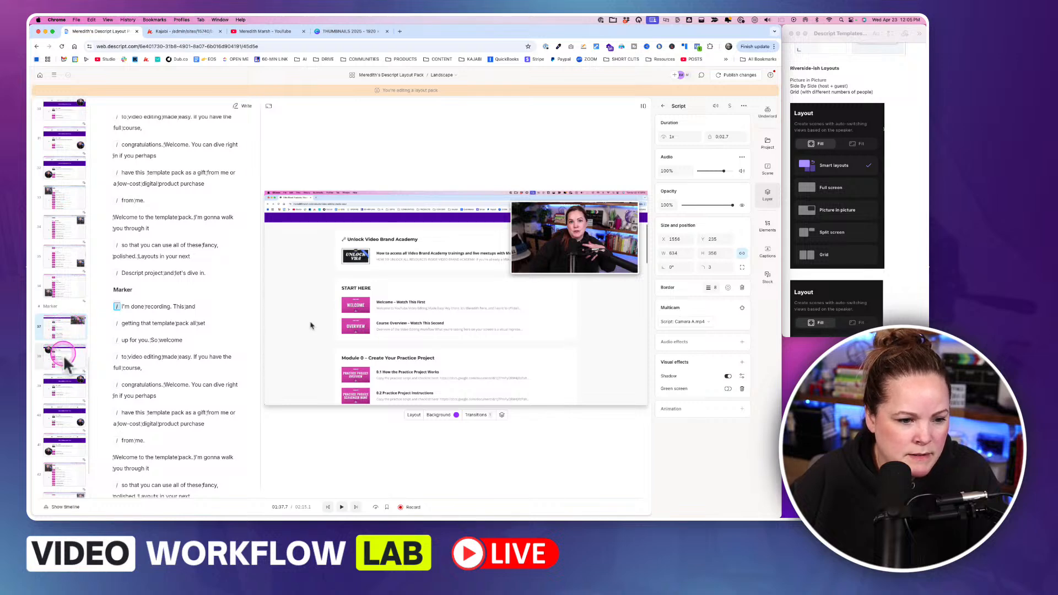
{"action": "left_click", "coordinate": [65, 357]}
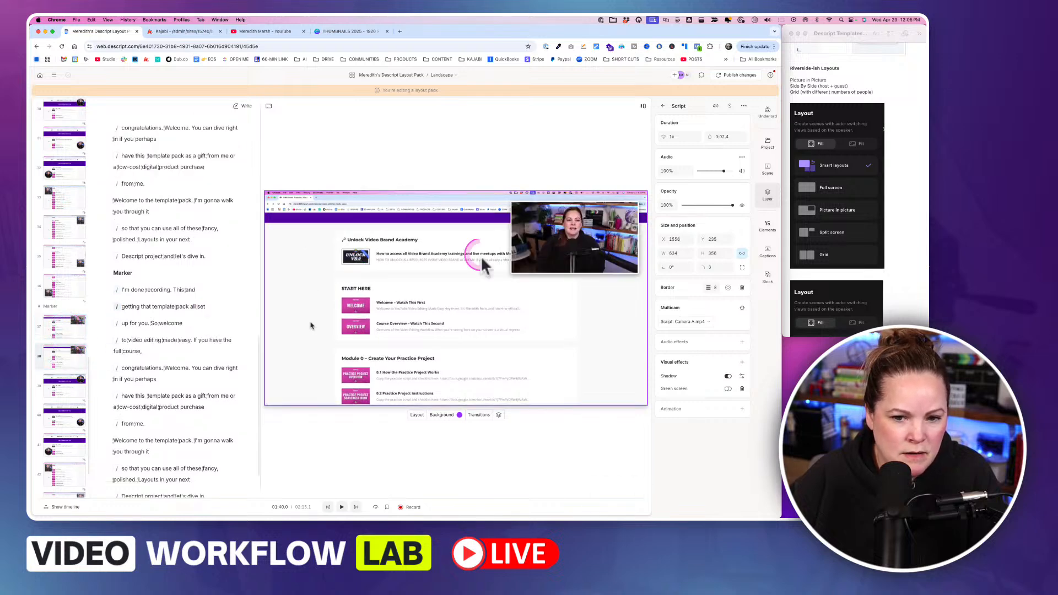
{"action": "left_click", "coordinate": [554, 248]}
{"action": "right_click", "coordinate": [555, 249]}
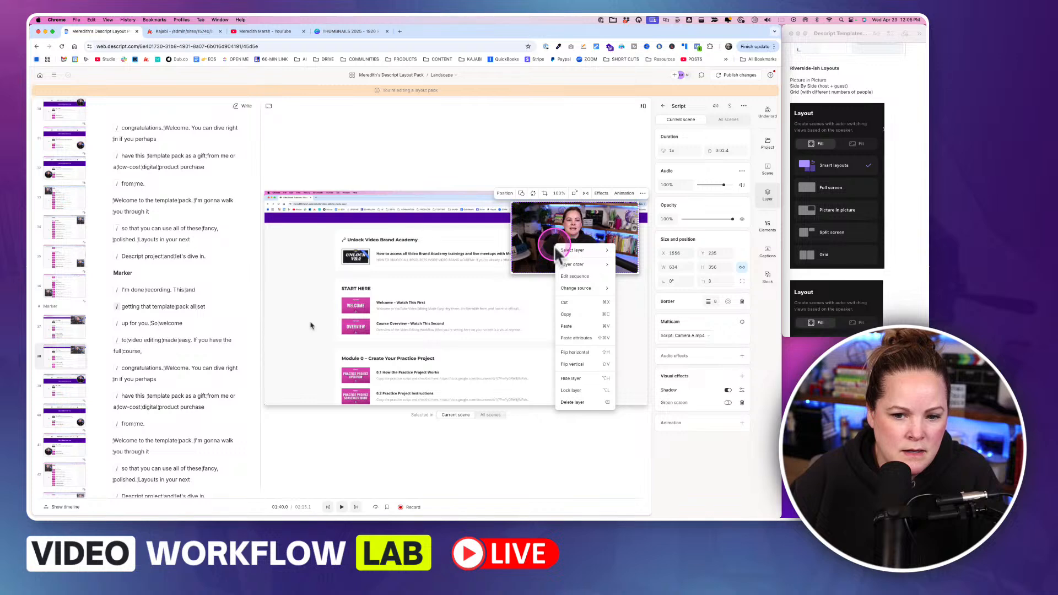
{"action": "mouse_move", "coordinate": [576, 288]}
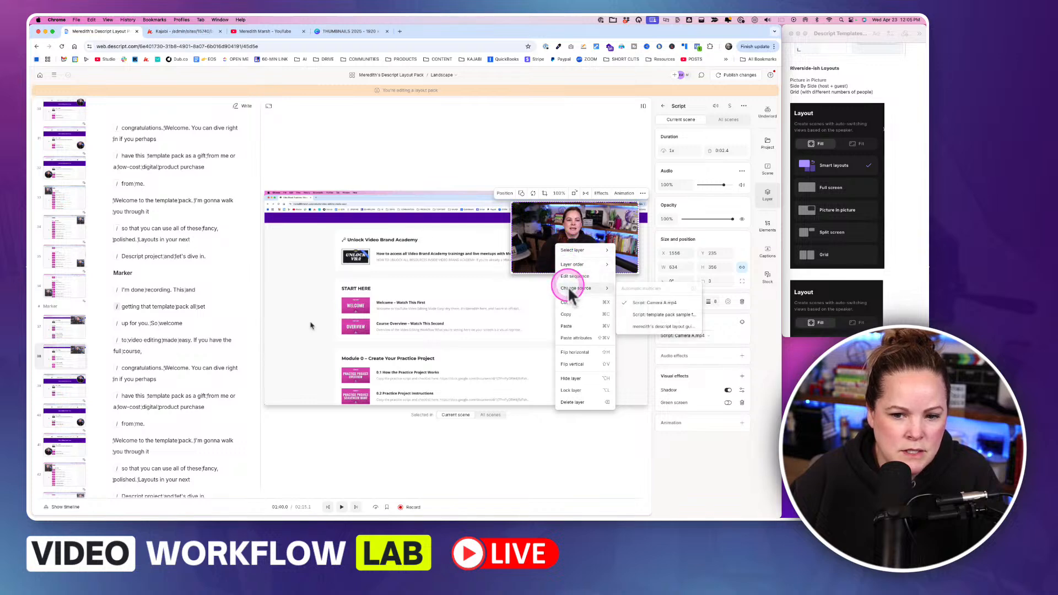
{"action": "left_click", "coordinate": [646, 317]}
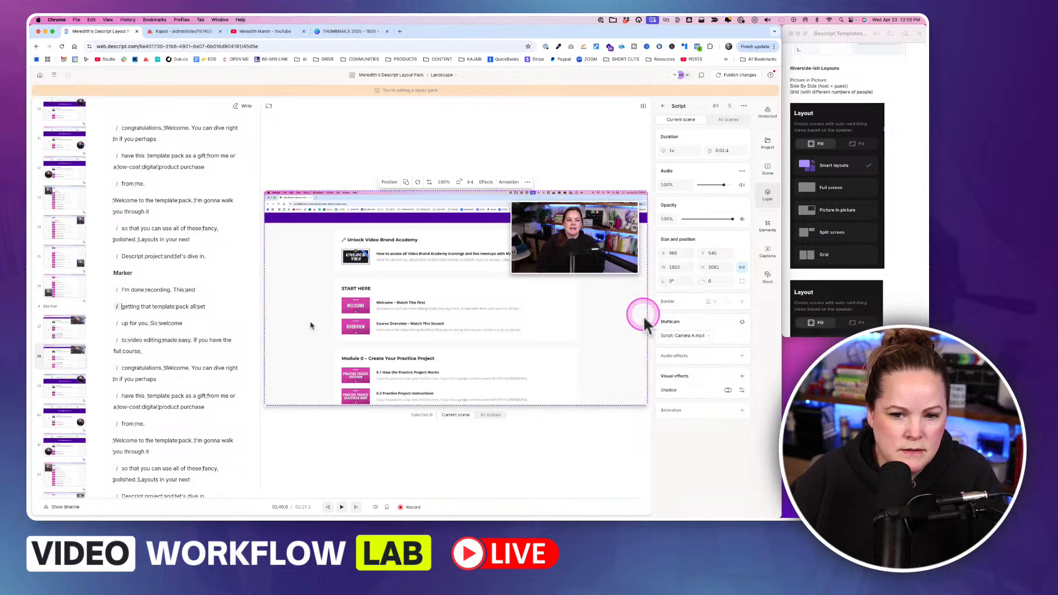
{"action": "left_click", "coordinate": [490, 463]}
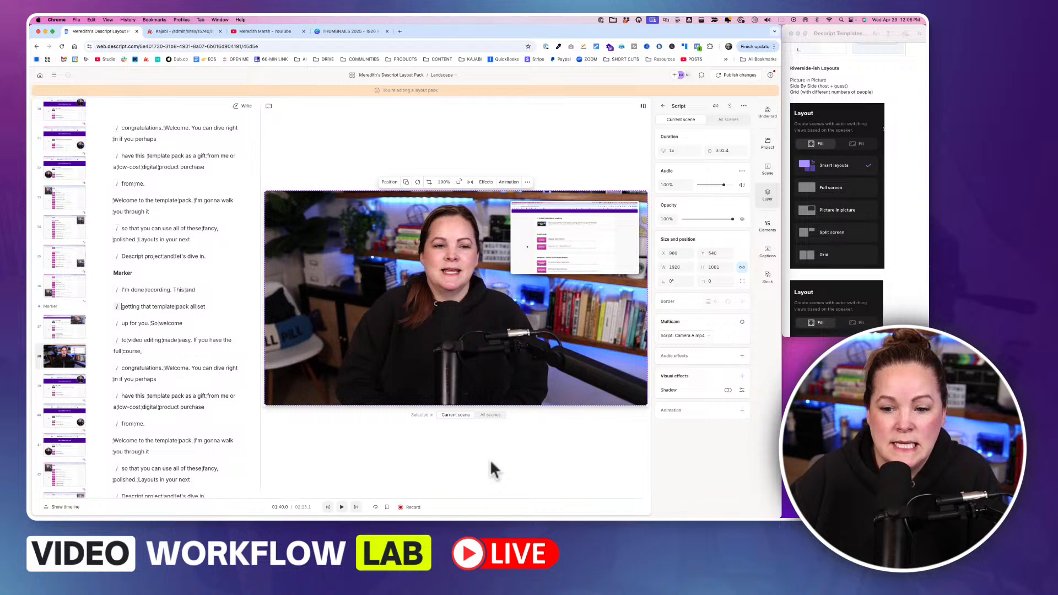
{"action": "left_click", "coordinate": [66, 366]}
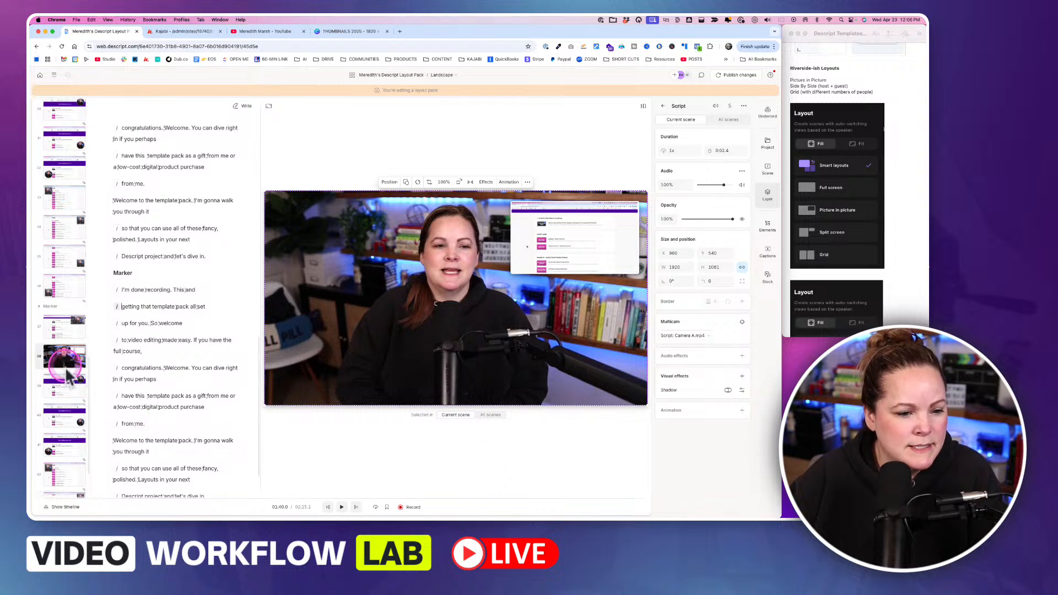
{"action": "left_click", "coordinate": [844, 255]}
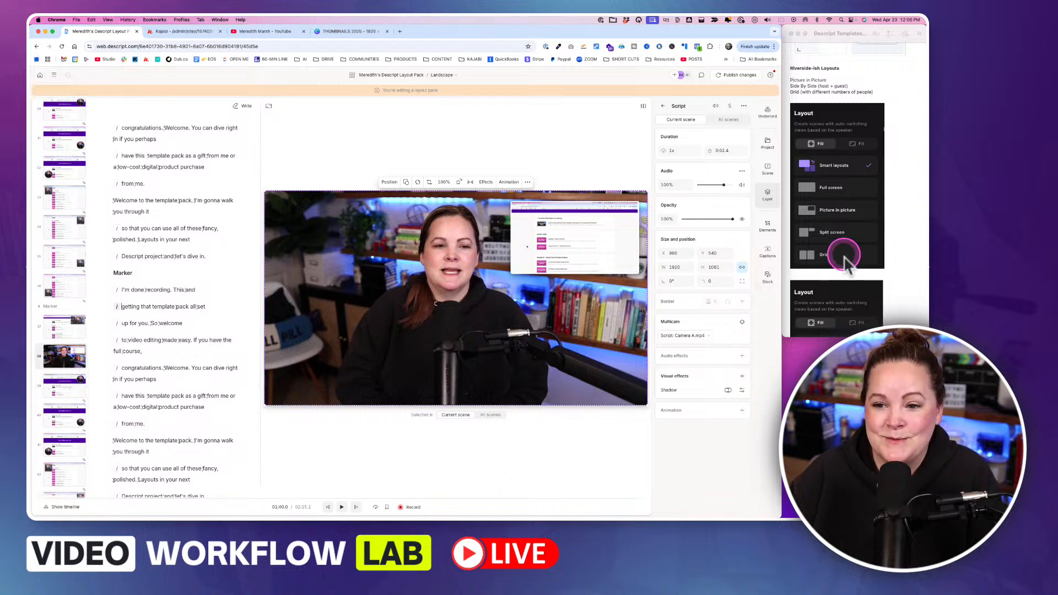
{"action": "left_click", "coordinate": [595, 346]}
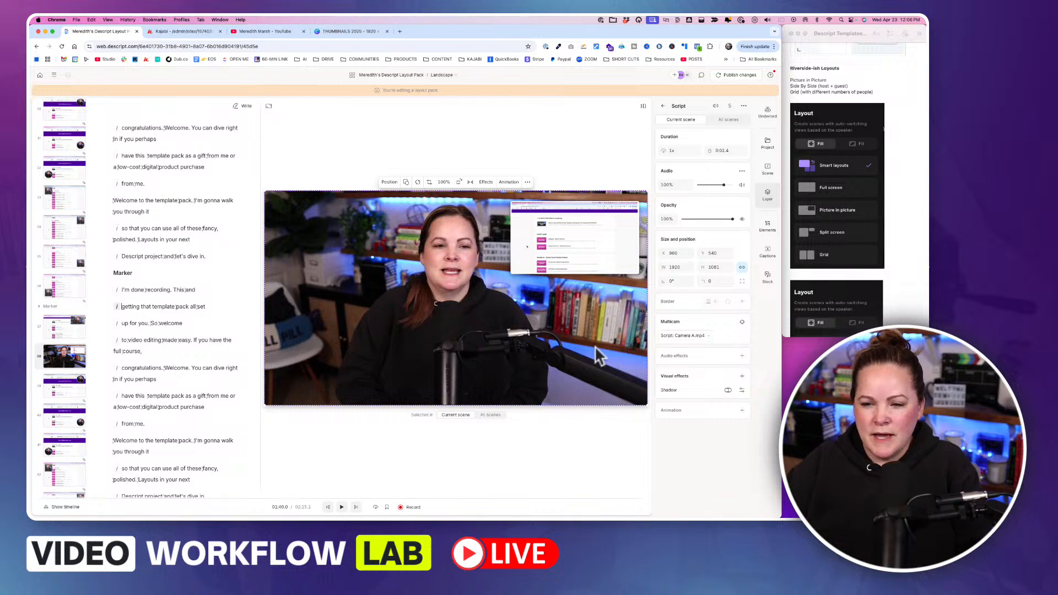
{"action": "key", "text": "ctrl"}
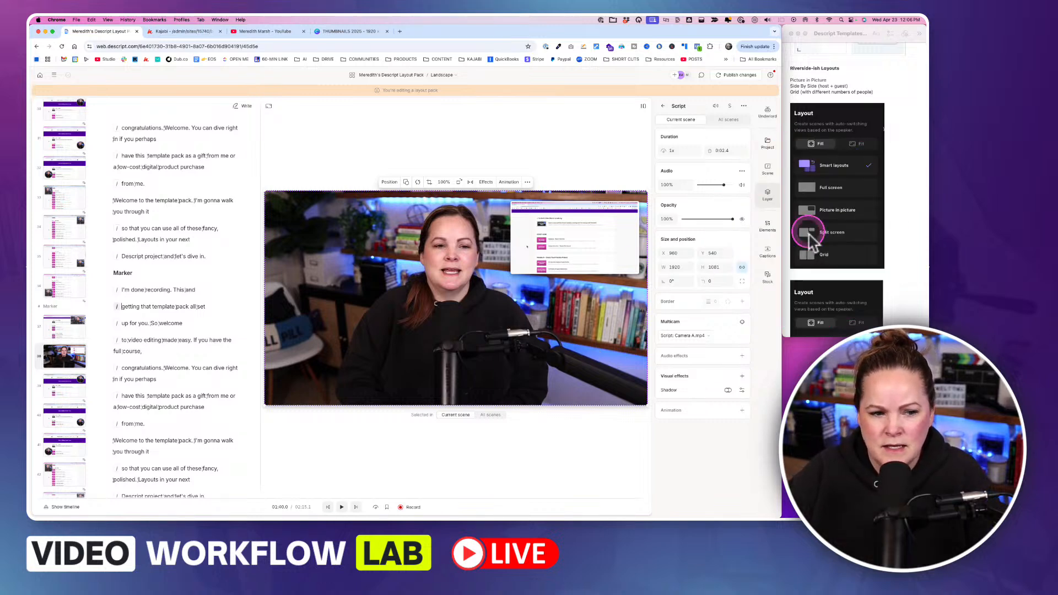
Step: Copy the first marker scene's layout, with the camera over the full-size screen recording, to the third marker scene
{"action": "left_click", "coordinate": [69, 325]}
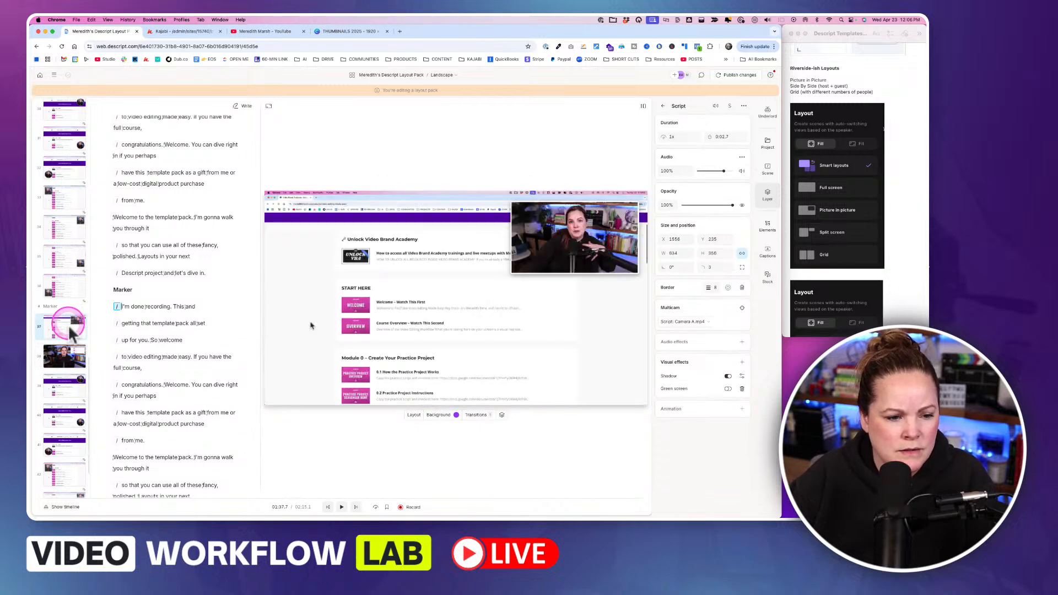
{"action": "left_click", "coordinate": [63, 401]}
{"action": "key", "text": "super+d"}
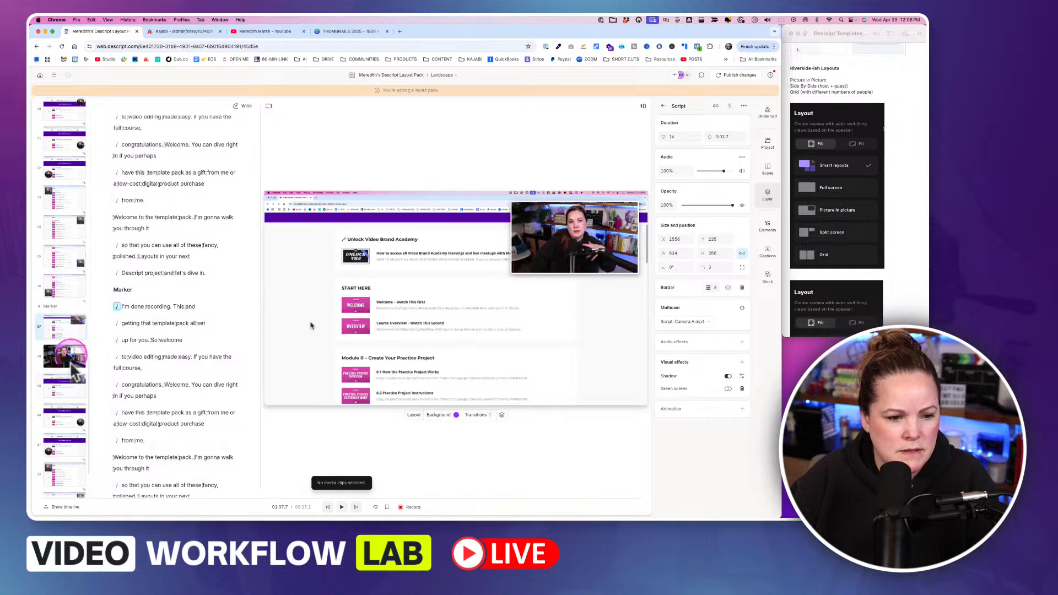
Step: Crop the sides of the third scene's screen recording and align it with the canvas's left edge, ending beside the camera layer
{"action": "left_click", "coordinate": [406, 364]}
{"action": "left_click", "coordinate": [310, 326]}
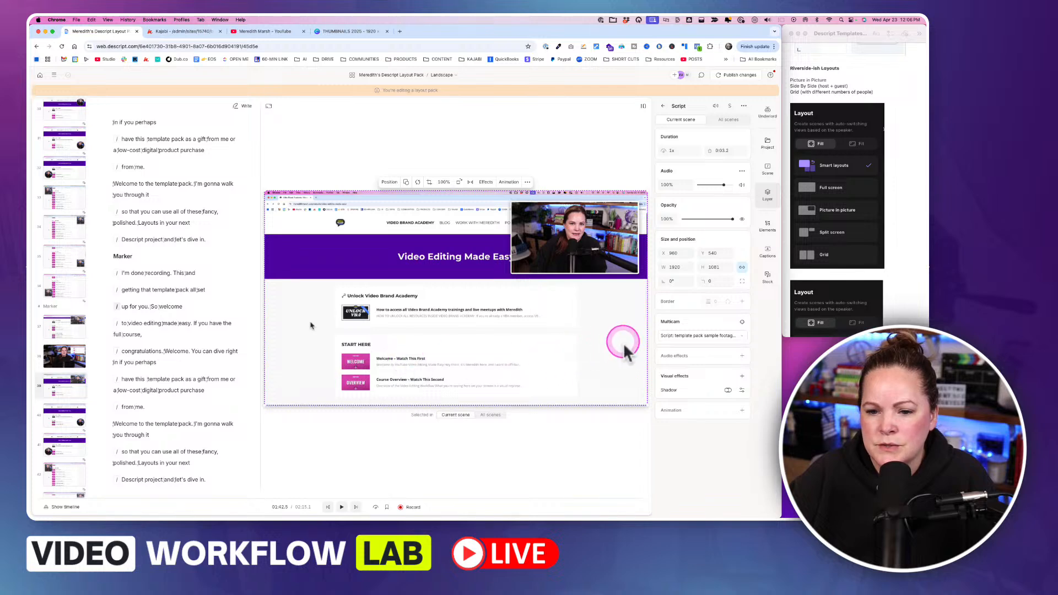
{"action": "left_click_drag", "start_coordinate": [644, 332], "coordinate": [560, 333]}
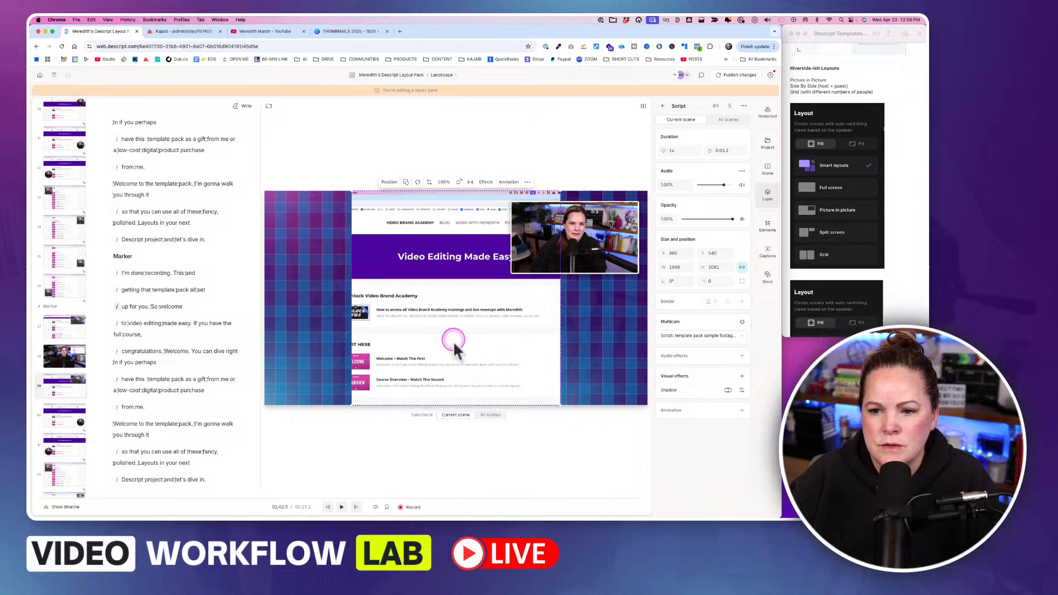
{"action": "left_click_drag", "start_coordinate": [453, 340], "coordinate": [368, 339]}
{"action": "mouse_move", "coordinate": [443, 338]}
{"action": "left_mouse_down"}
{"action": "mouse_move", "coordinate": [496, 330]}
{"action": "mouse_move", "coordinate": [460, 342]}
{"action": "left_mouse_up"}
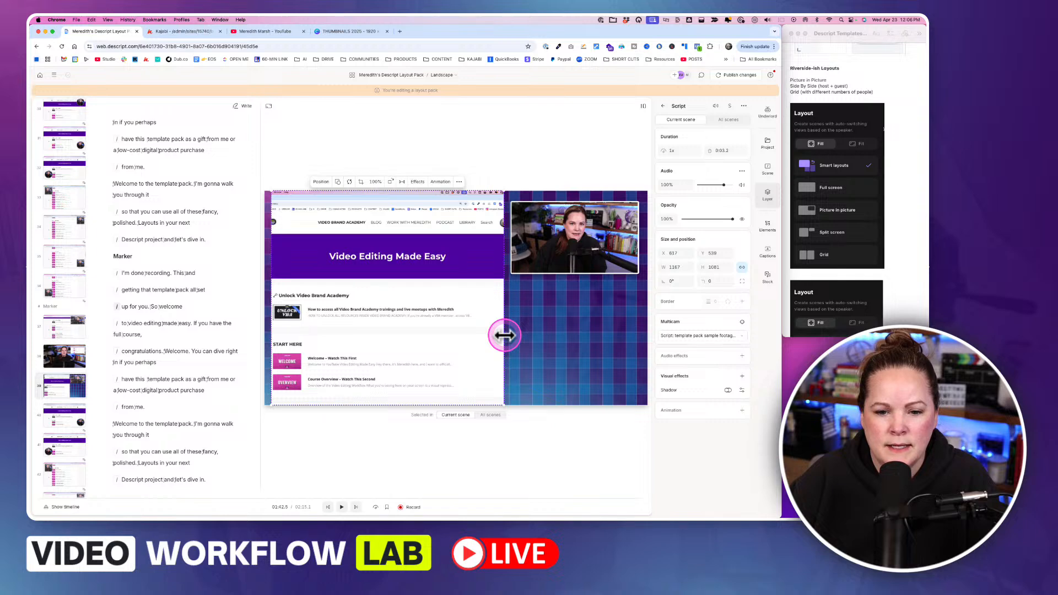
{"action": "left_click_drag", "start_coordinate": [504, 334], "coordinate": [510, 335]}
{"action": "left_click", "coordinate": [564, 457]}
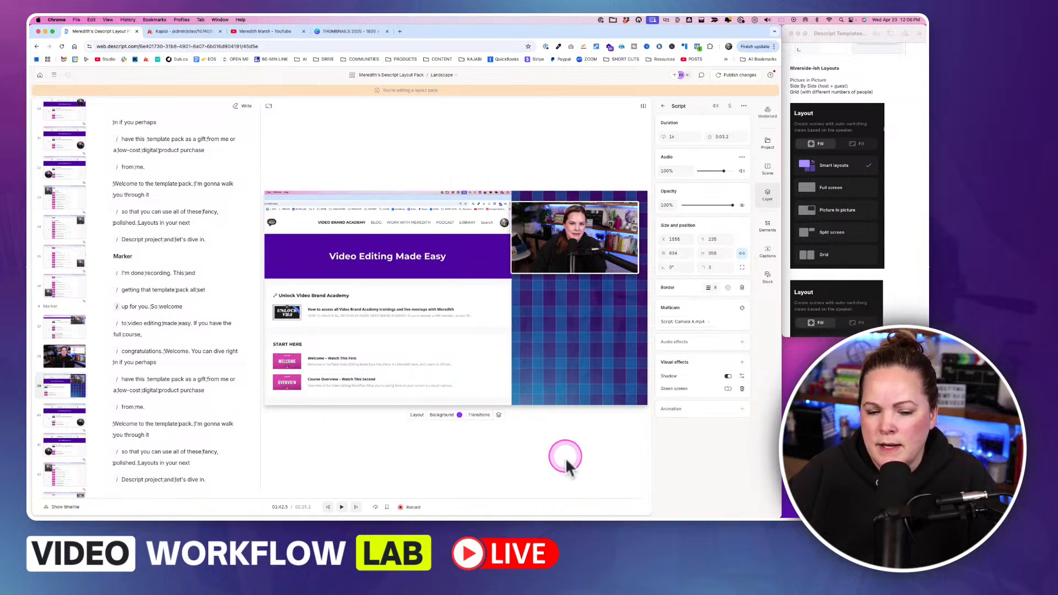
Step: Move the third scene's camera layer up into the space beside the screen recording, at about X 1581, Y 205
{"action": "left_click", "coordinate": [579, 235]}
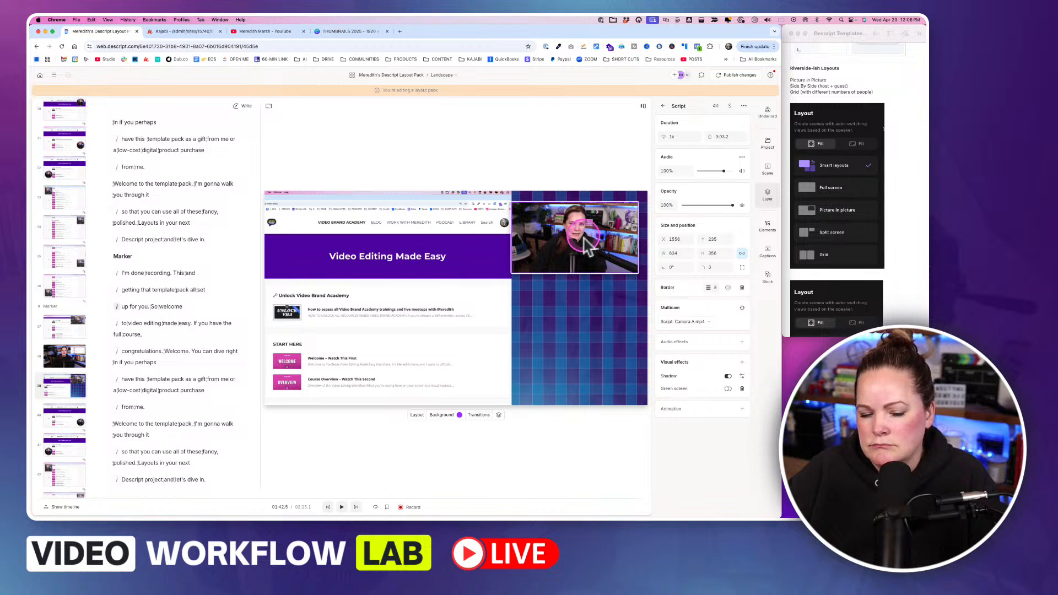
{"action": "left_click", "coordinate": [591, 246]}
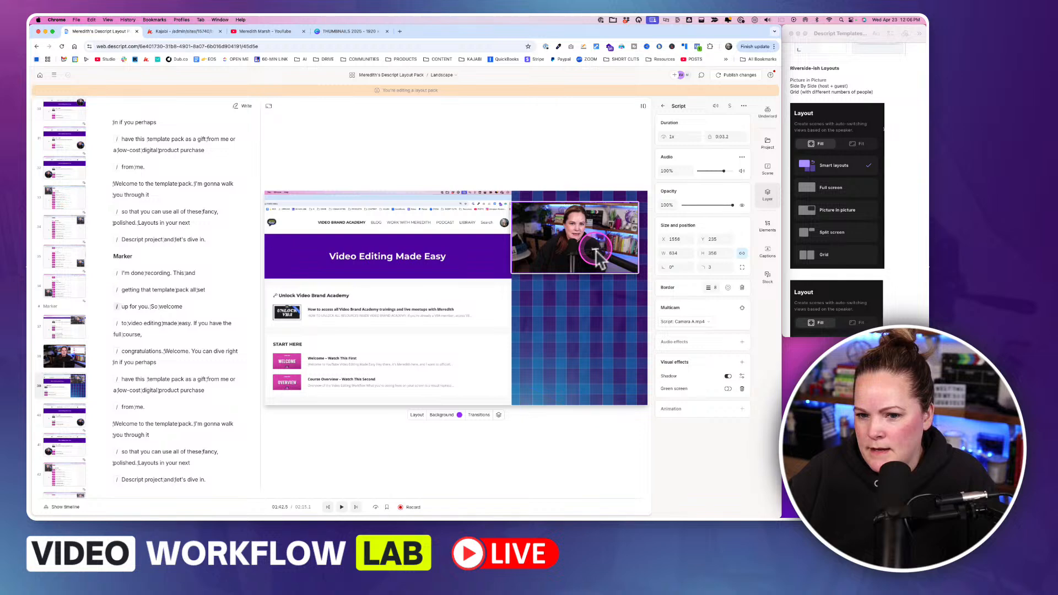
{"action": "left_click_drag", "start_coordinate": [596, 250], "coordinate": [601, 244]}
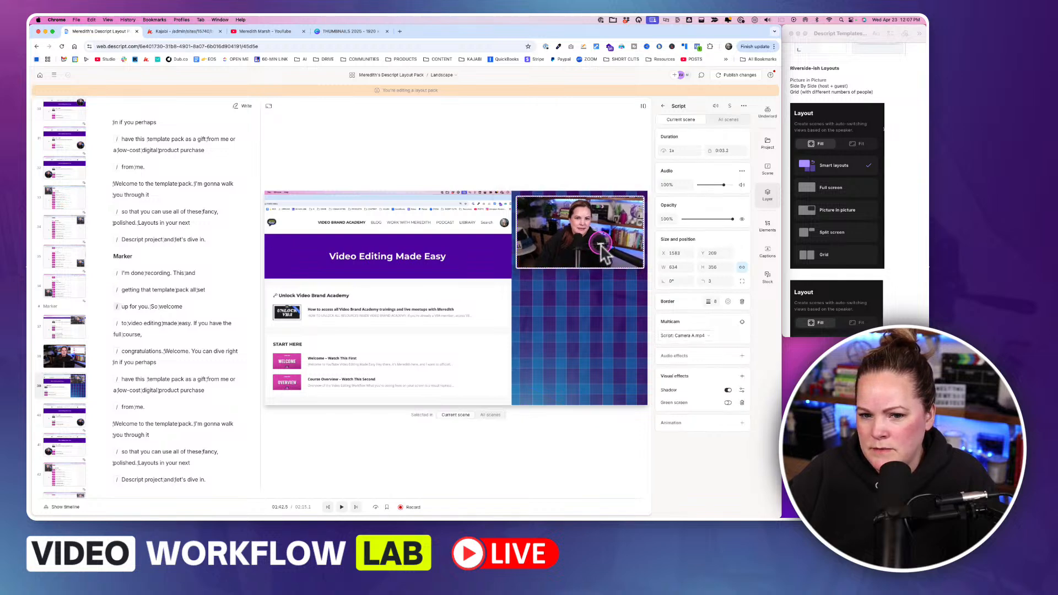
{"action": "left_click_drag", "start_coordinate": [604, 255], "coordinate": [604, 254]}
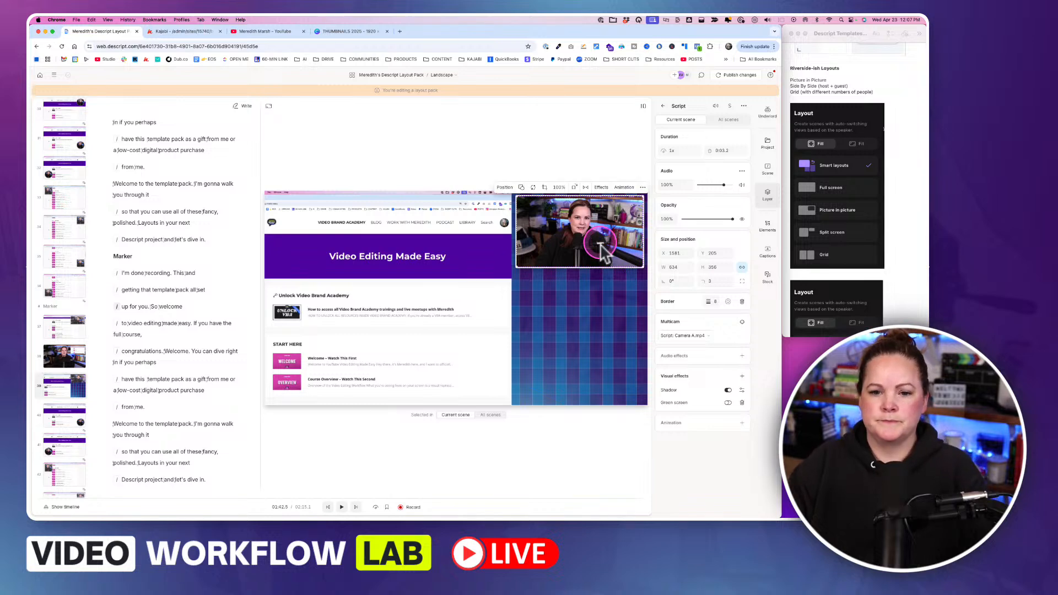
{"action": "left_click", "coordinate": [569, 470]}
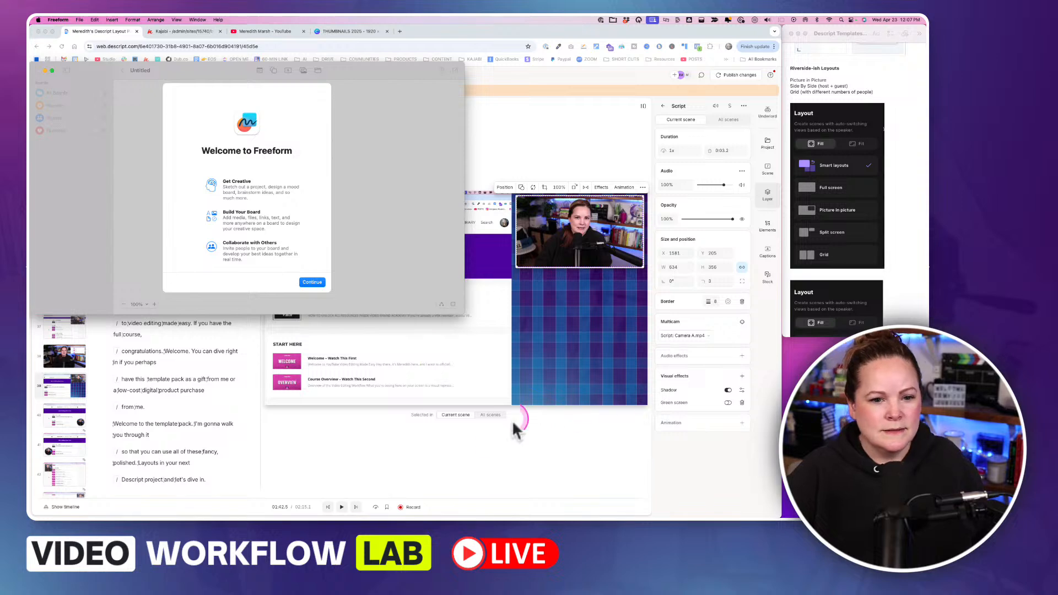
{"action": "left_click", "coordinate": [515, 458]}
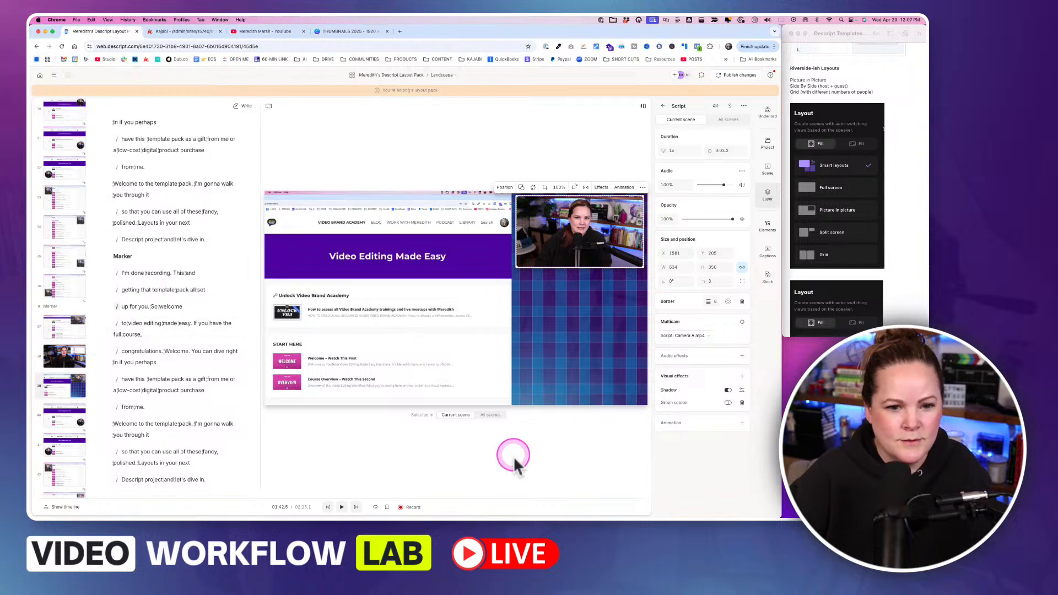
Step: Copy the bordered, shadowed style of an earlier picture-in-picture scene's screen recording and paste it onto the third marker scene's recording
{"action": "left_click", "coordinate": [581, 305]}
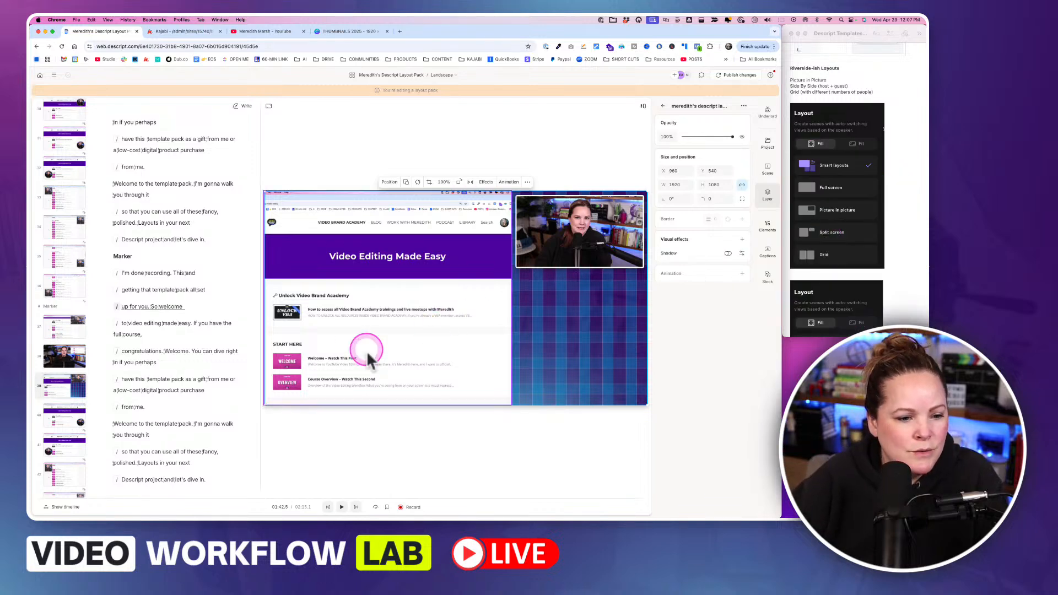
{"action": "scroll", "coordinate": [60, 253], "scroll_direction": "up", "scroll_amount": 5}
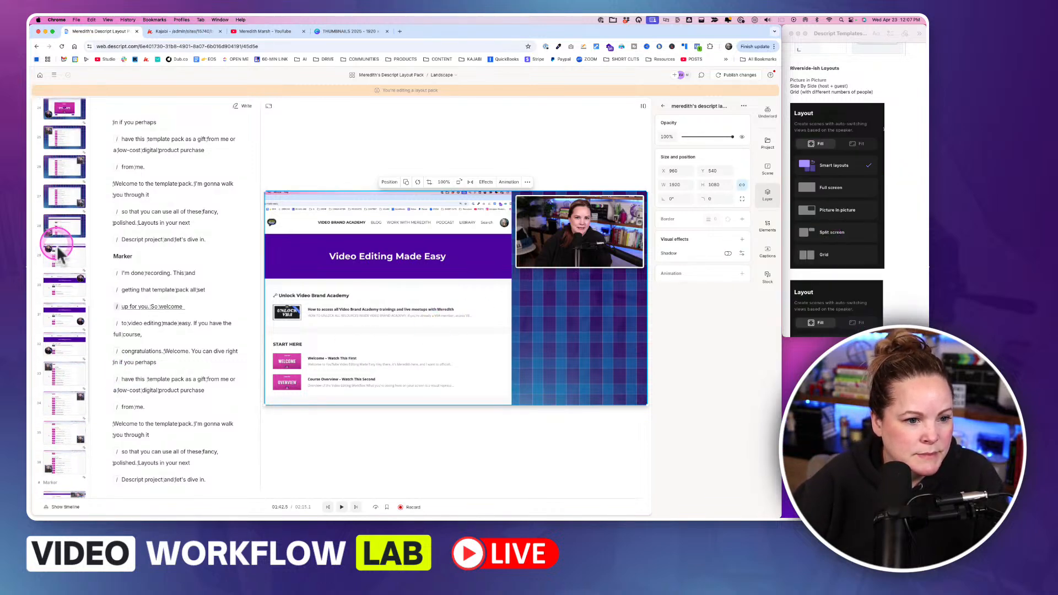
{"action": "left_click", "coordinate": [62, 230]}
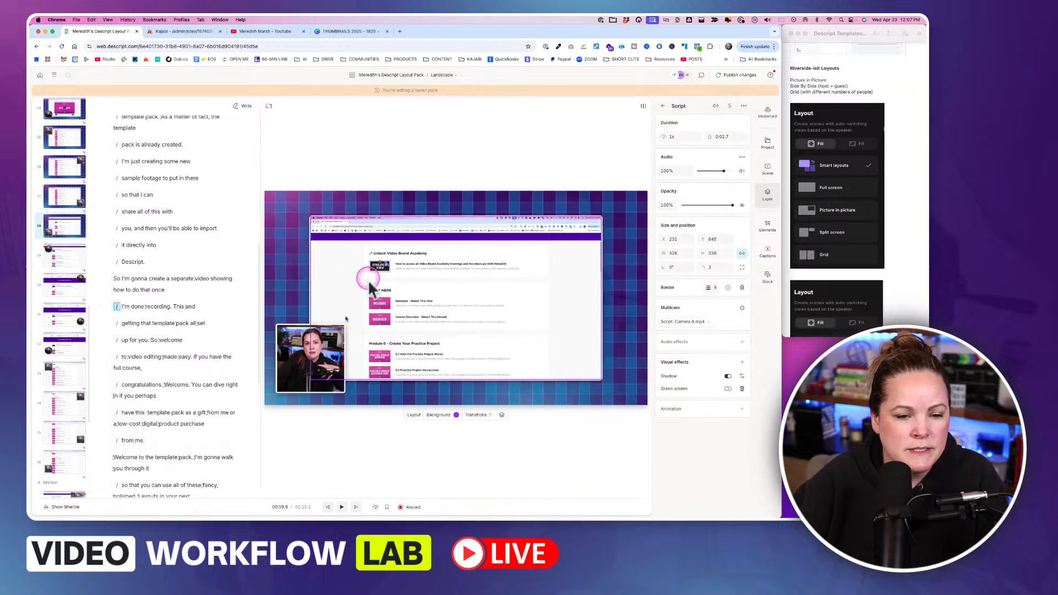
{"action": "left_click", "coordinate": [368, 279]}
{"action": "scroll", "coordinate": [66, 436], "scroll_direction": "down", "scroll_amount": 5}
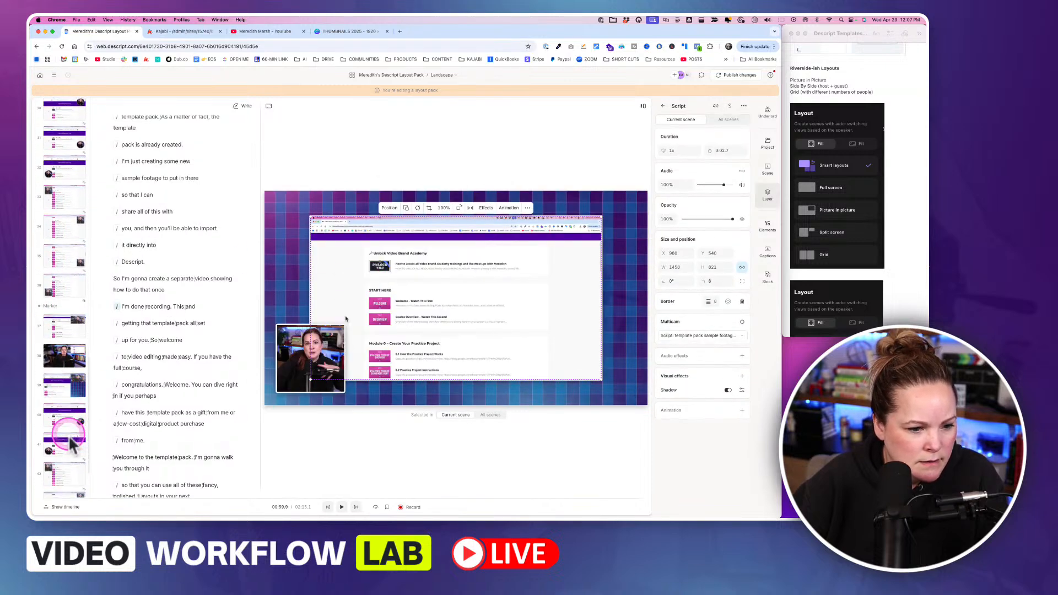
{"action": "scroll", "coordinate": [71, 443], "scroll_direction": "down", "scroll_amount": 3}
{"action": "left_click", "coordinate": [65, 307]}
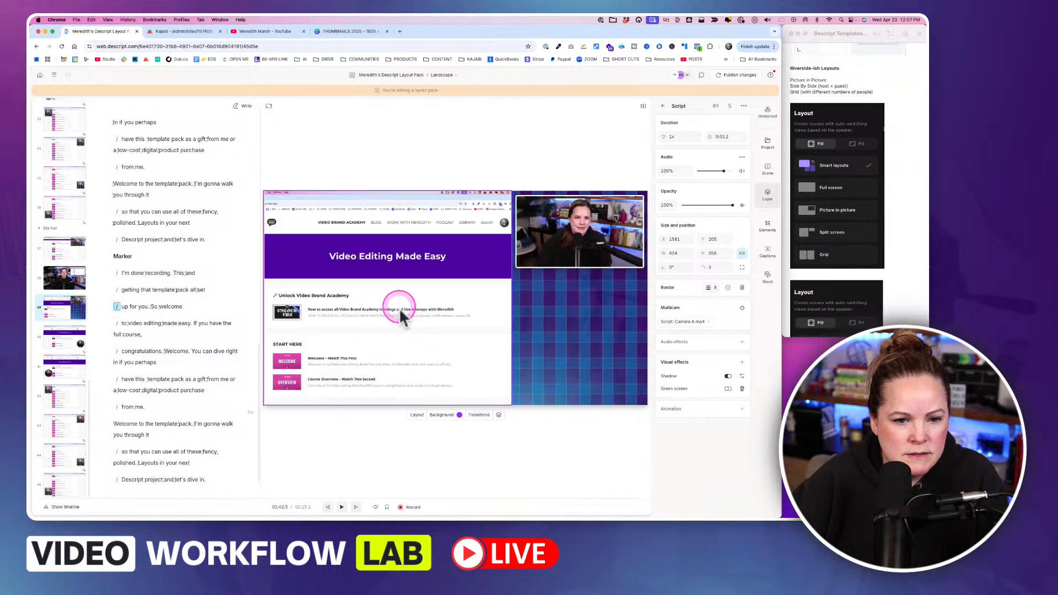
{"action": "left_click", "coordinate": [367, 310]}
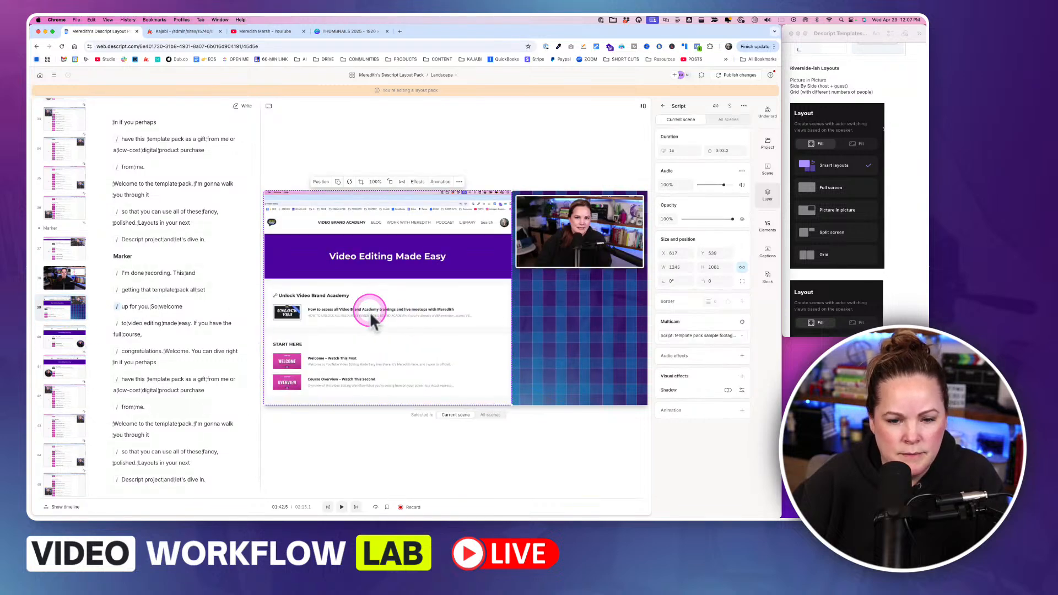
{"action": "key", "text": "alt+super+v"}
Step: Fit the third scene's screen recording beside the camera layer, at about 1162 × 956 and centred vertically with a margin around it
{"action": "left_click_drag", "start_coordinate": [471, 326], "coordinate": [434, 306]}
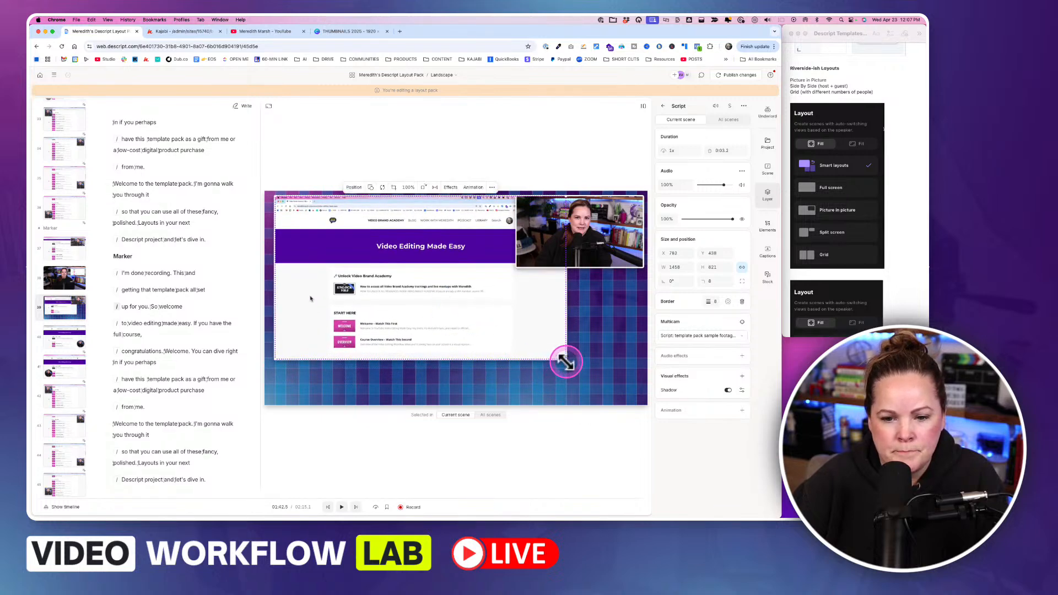
{"action": "left_click_drag", "start_coordinate": [567, 361], "coordinate": [503, 340]}
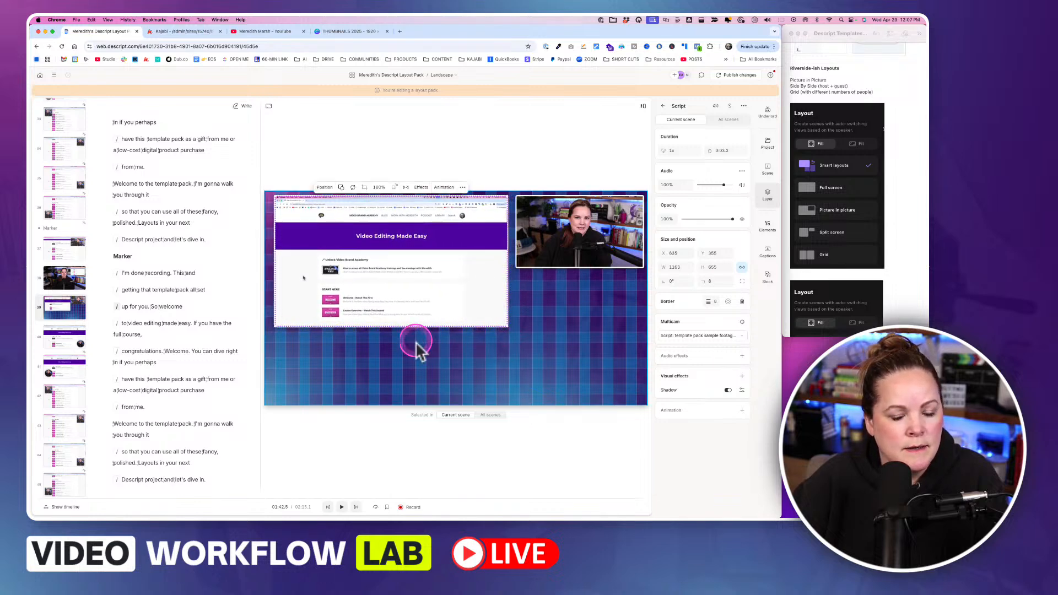
{"action": "left_click_drag", "start_coordinate": [401, 327], "coordinate": [403, 391]}
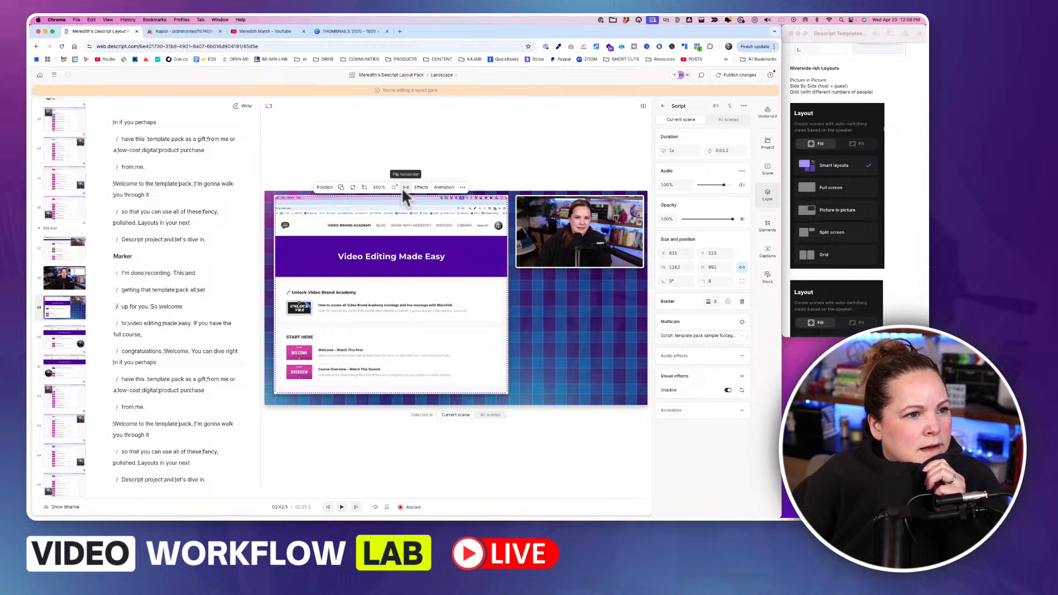
{"action": "left_click_drag", "start_coordinate": [396, 196], "coordinate": [395, 204]}
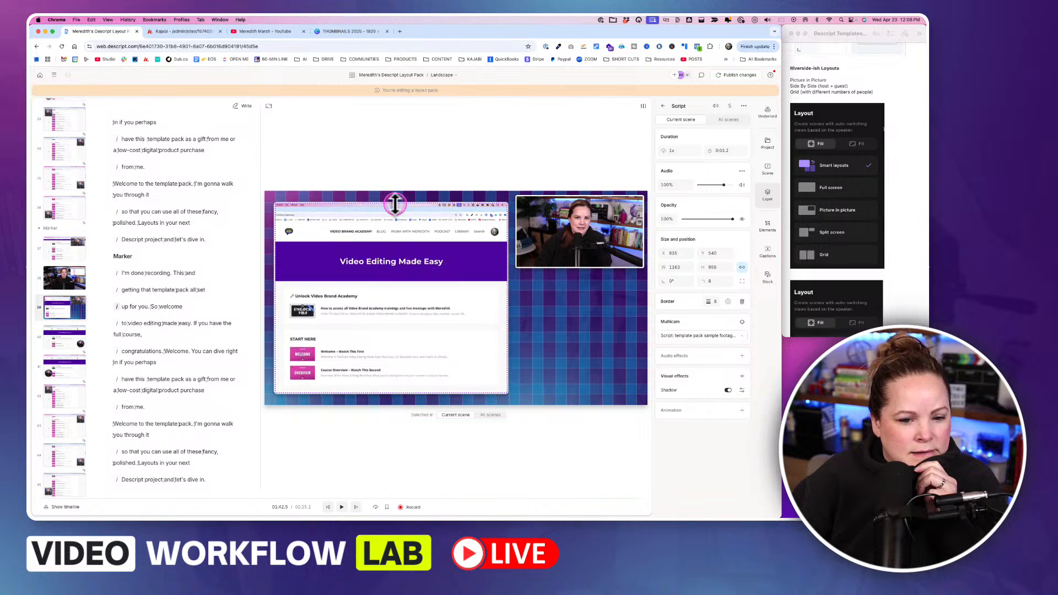
Step: Resize the camera layer to about 595 × 335, align its top with the screen recording, and enlarge the recording to about 1167 × 959
{"action": "left_click_drag", "start_coordinate": [558, 236], "coordinate": [558, 243]}
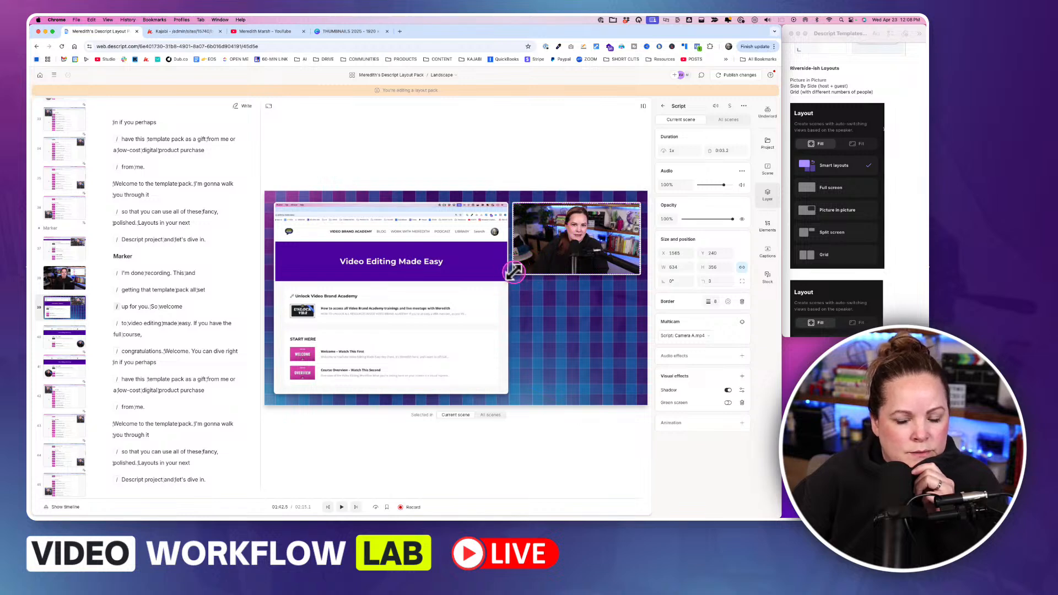
{"action": "left_click_drag", "start_coordinate": [513, 274], "coordinate": [559, 249]}
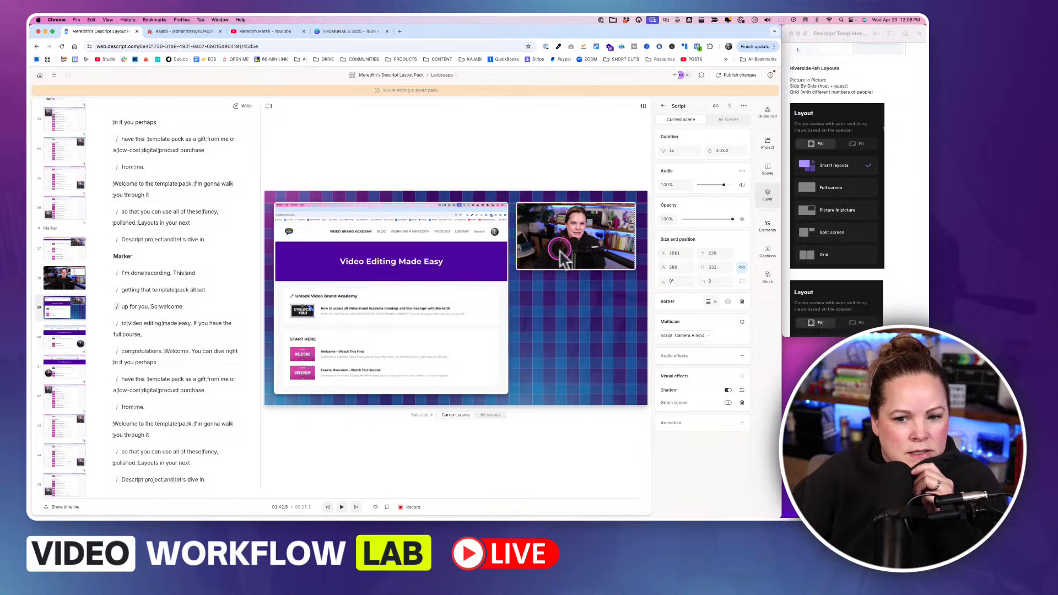
{"action": "left_click_drag", "start_coordinate": [561, 256], "coordinate": [522, 266]}
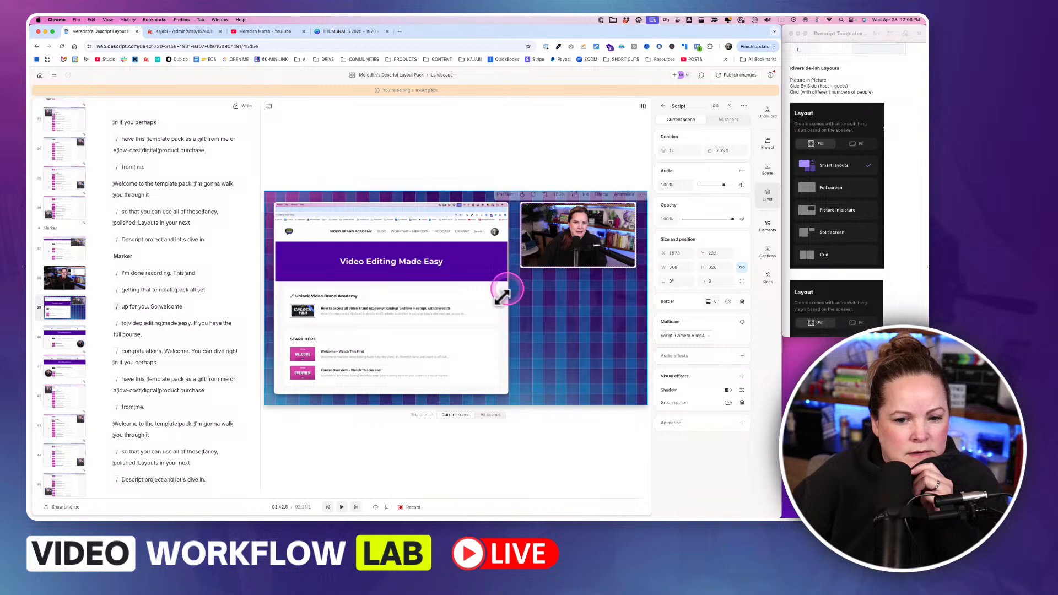
{"action": "left_click", "coordinate": [472, 347]}
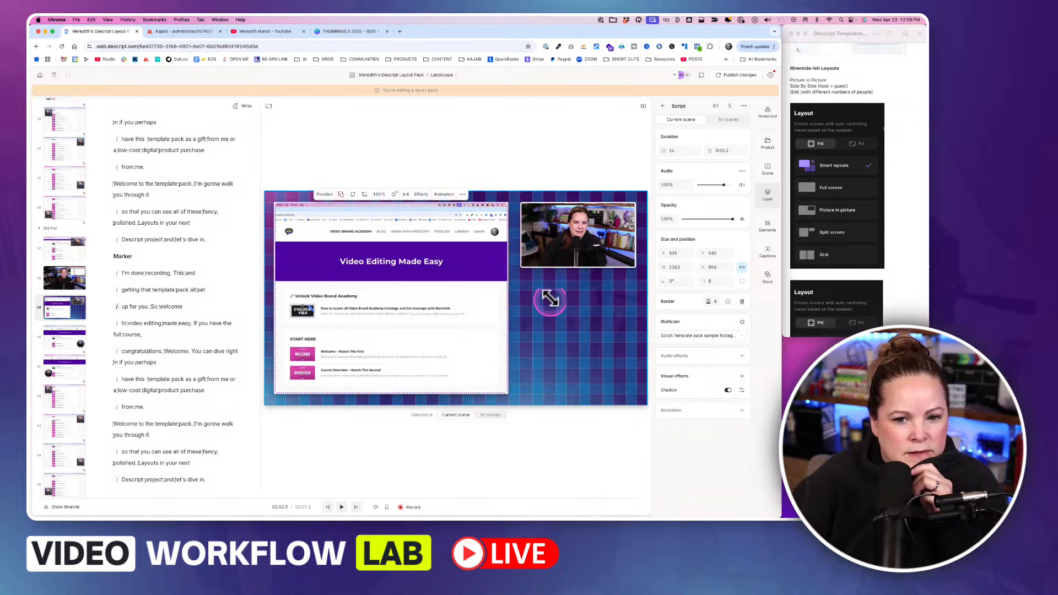
{"action": "left_click", "coordinate": [551, 240]}
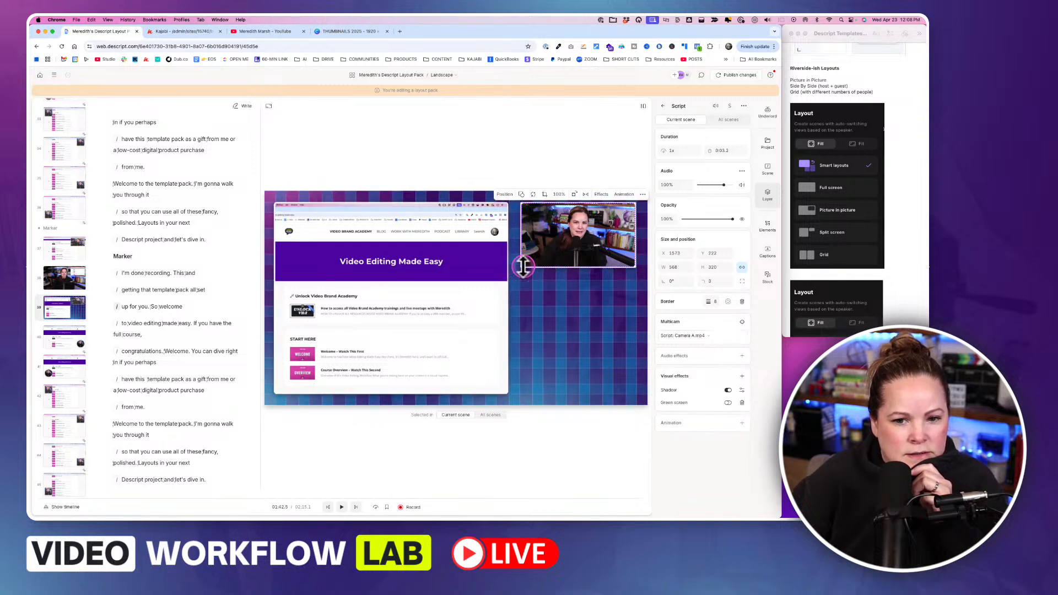
{"action": "left_click_drag", "start_coordinate": [521, 268], "coordinate": [515, 266]}
{"action": "left_click", "coordinate": [479, 328]}
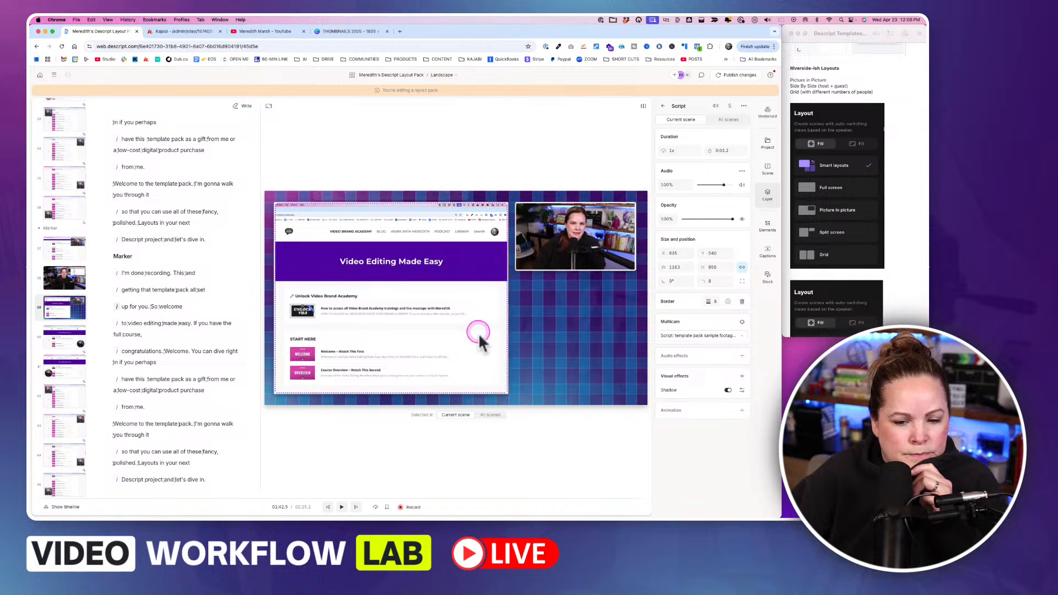
{"action": "left_click_drag", "start_coordinate": [505, 395], "coordinate": [505, 396]}
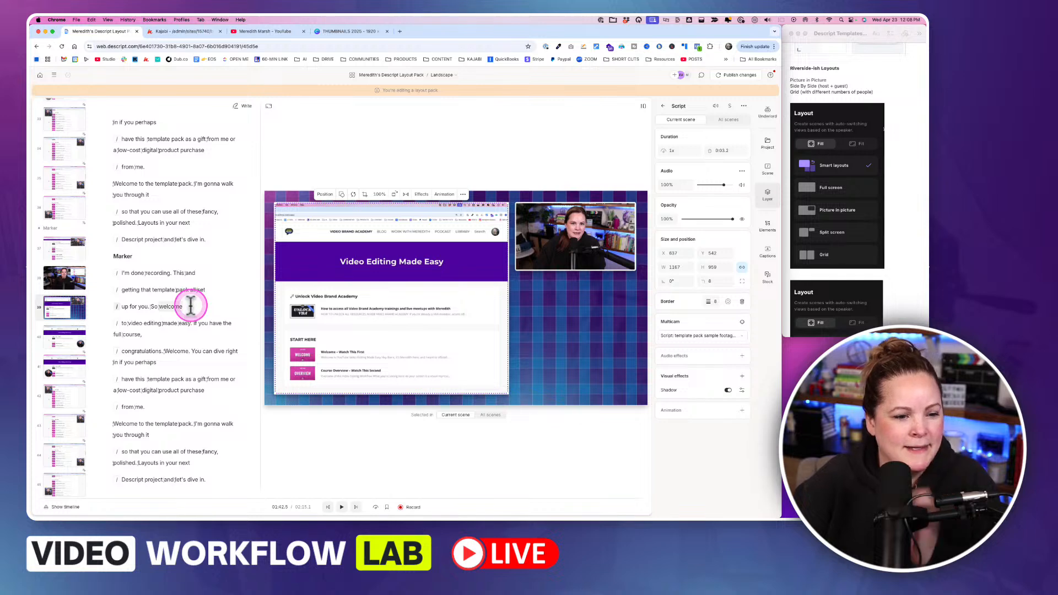
Step: Copy this side-by-side layout to the fourth marker scene and mirror it, with the camera at about X 345 and the recording at about X 1274
{"action": "left_click", "coordinate": [66, 309]}
{"action": "left_click", "coordinate": [65, 342]}
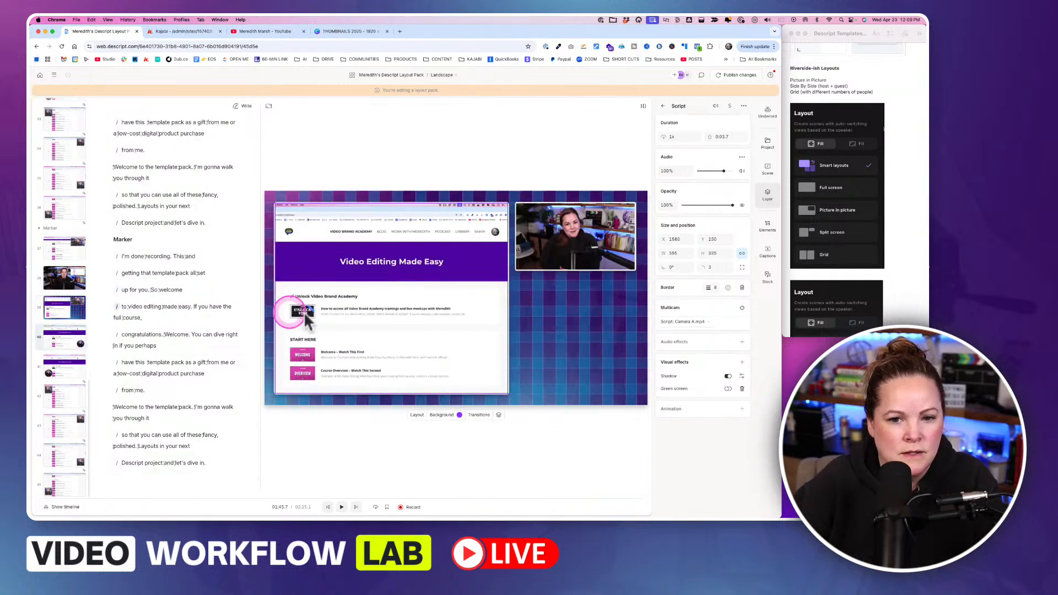
{"action": "left_click", "coordinate": [365, 309]}
{"action": "left_click_drag", "start_coordinate": [414, 317], "coordinate": [492, 309]}
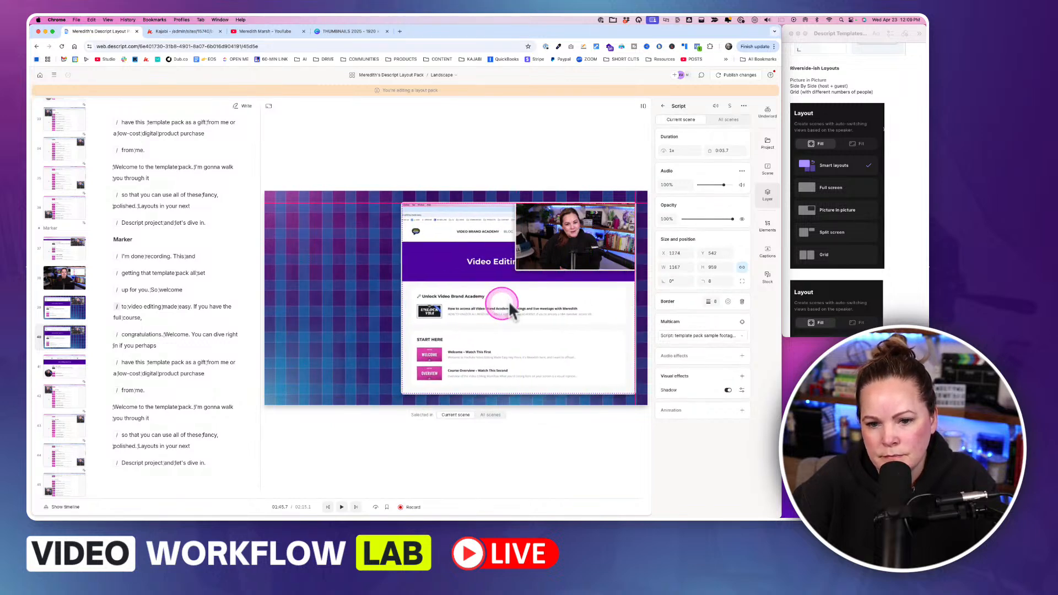
{"action": "left_click_drag", "start_coordinate": [564, 249], "coordinate": [329, 256]}
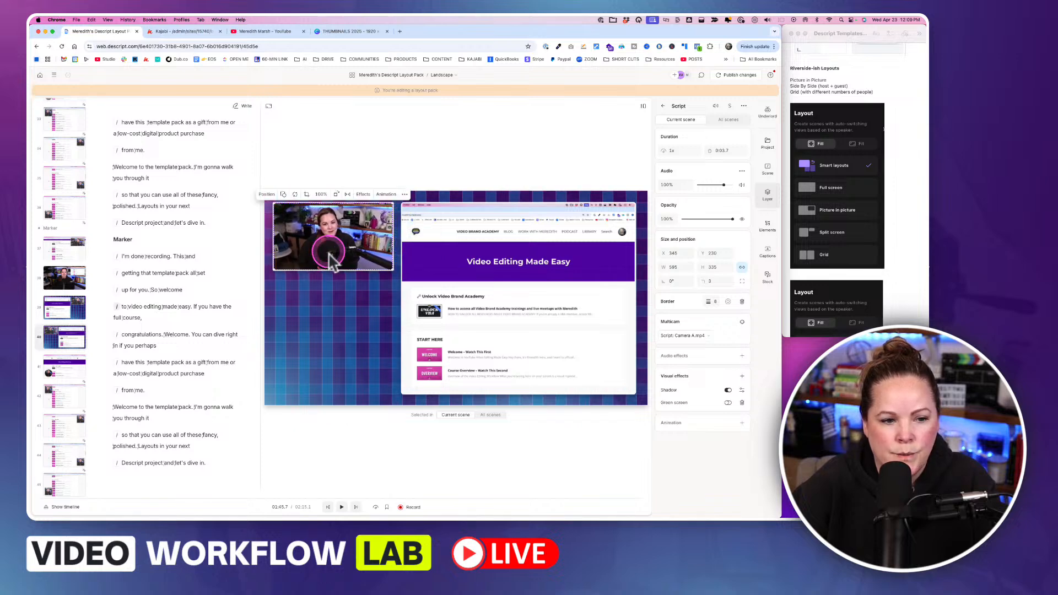
{"action": "left_click", "coordinate": [346, 454]}
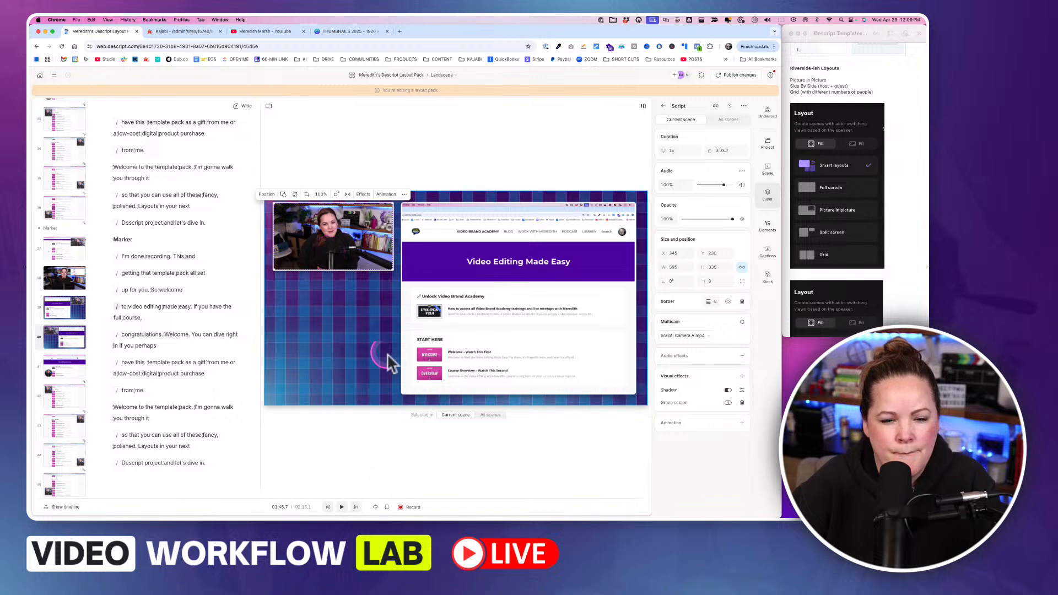
{"action": "left_click", "coordinate": [475, 329]}
Step: Compare the third and fourth marker scenes and review the pack's earlier camera and screen recording layouts
{"action": "left_click", "coordinate": [73, 302]}
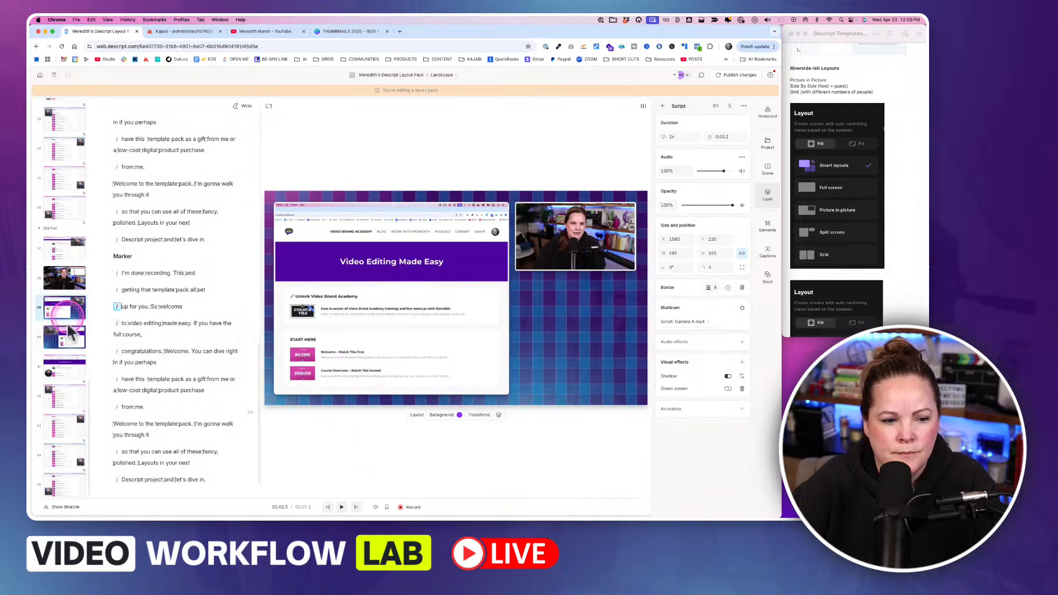
{"action": "left_click", "coordinate": [65, 336]}
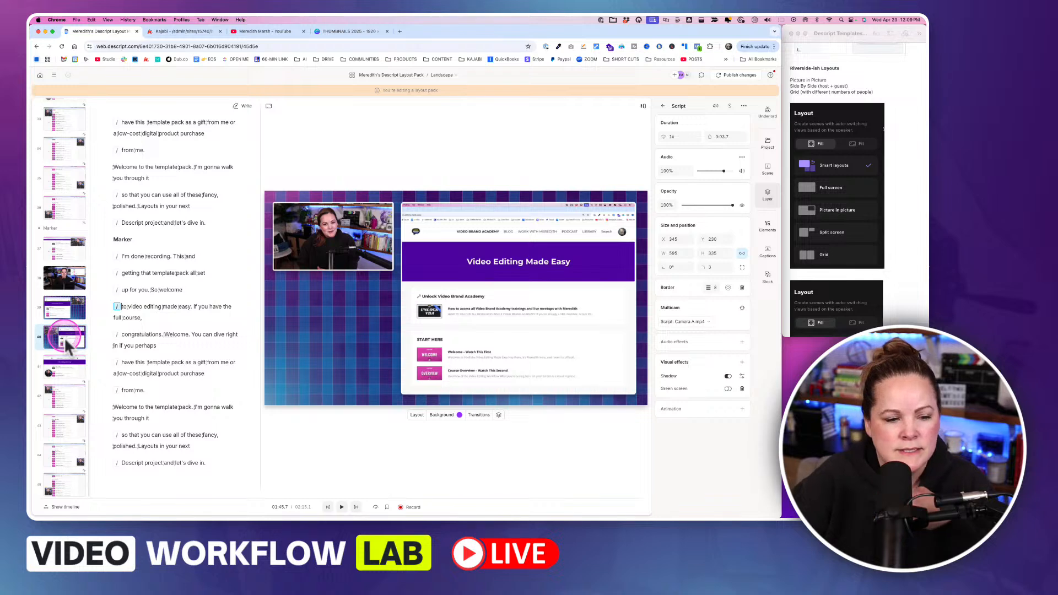
{"action": "left_click", "coordinate": [65, 342]}
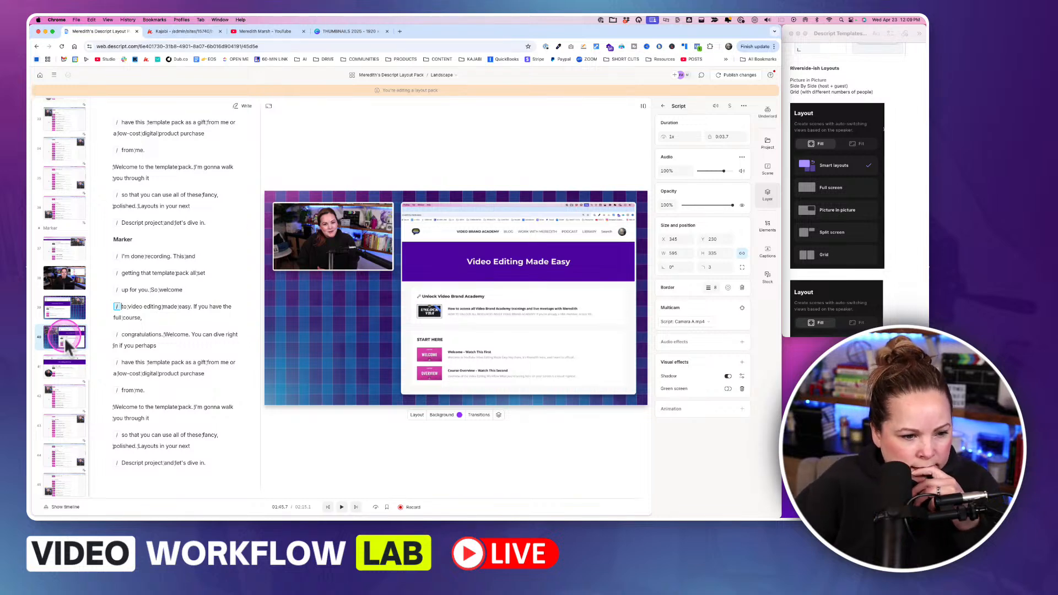
{"action": "left_click", "coordinate": [444, 84]}
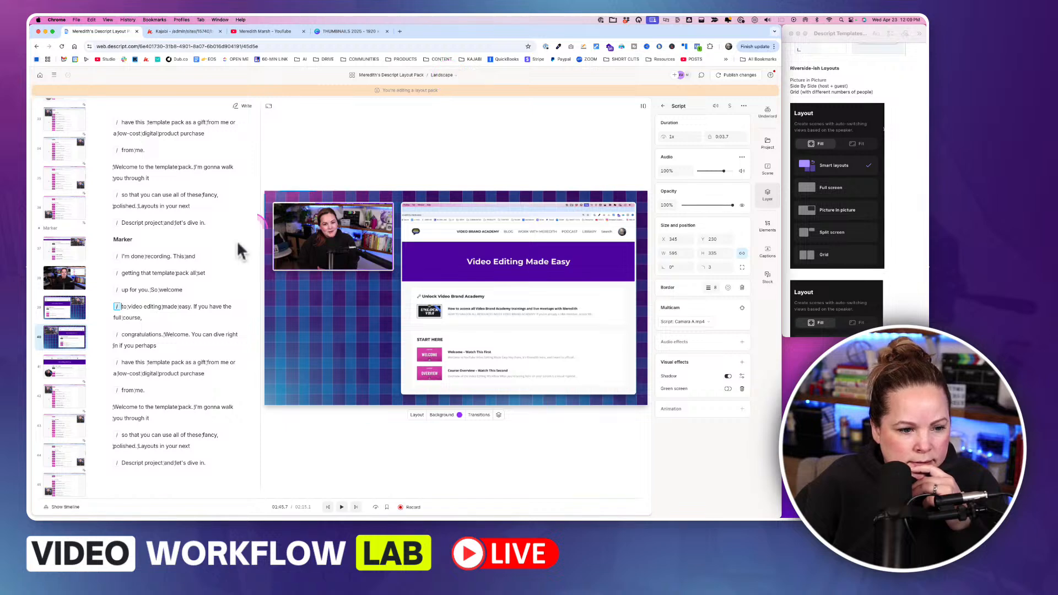
{"action": "scroll", "coordinate": [54, 259], "scroll_direction": "up", "scroll_amount": 10}
{"action": "scroll", "coordinate": [58, 267], "scroll_direction": "up", "scroll_amount": 8}
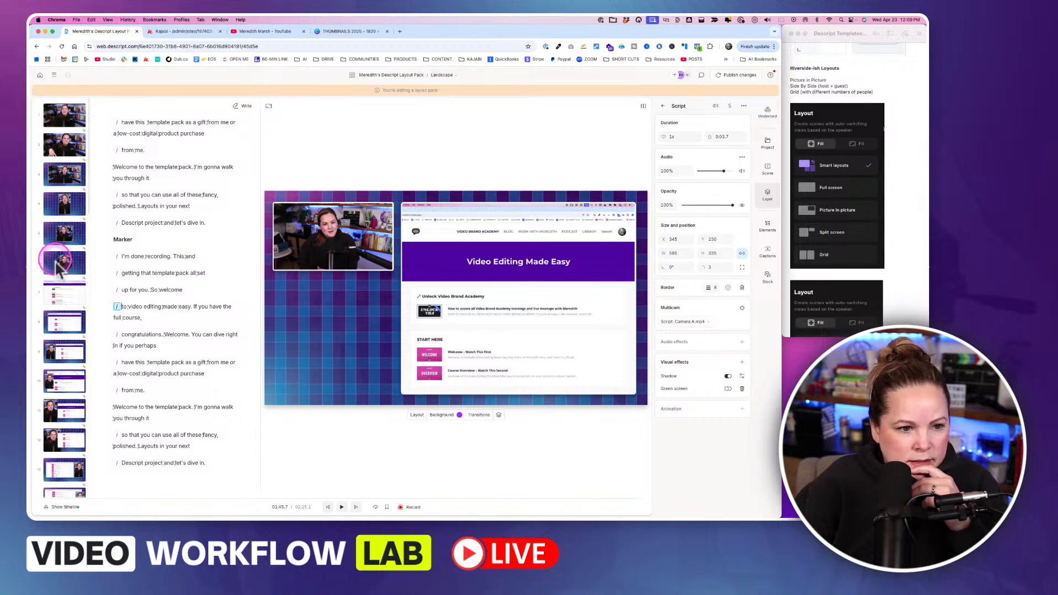
{"action": "scroll", "coordinate": [58, 180], "scroll_direction": "down", "scroll_amount": 5}
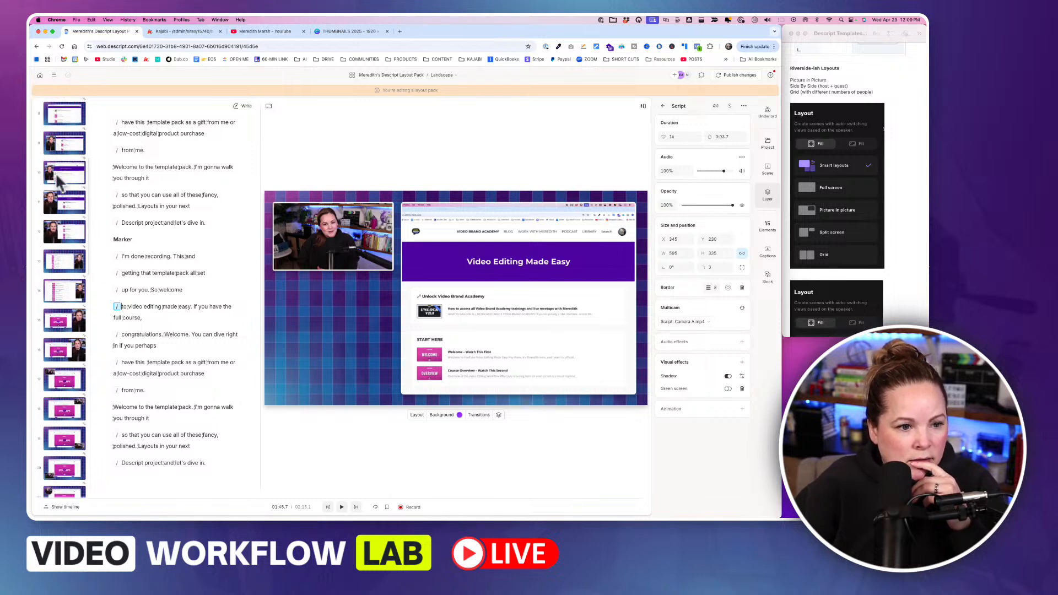
{"action": "left_click", "coordinate": [62, 146]}
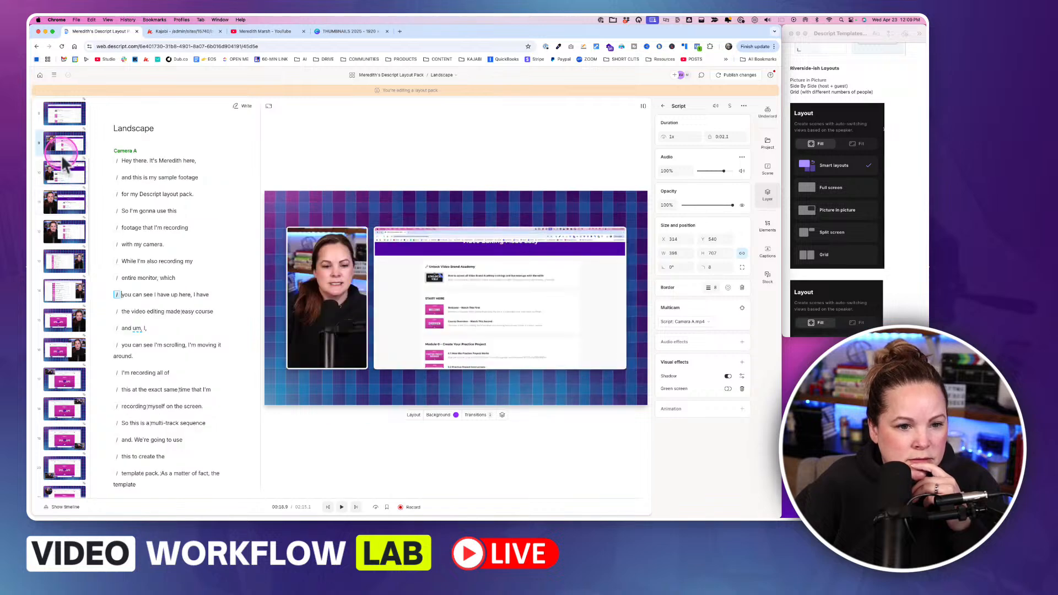
{"action": "left_click", "coordinate": [65, 165]}
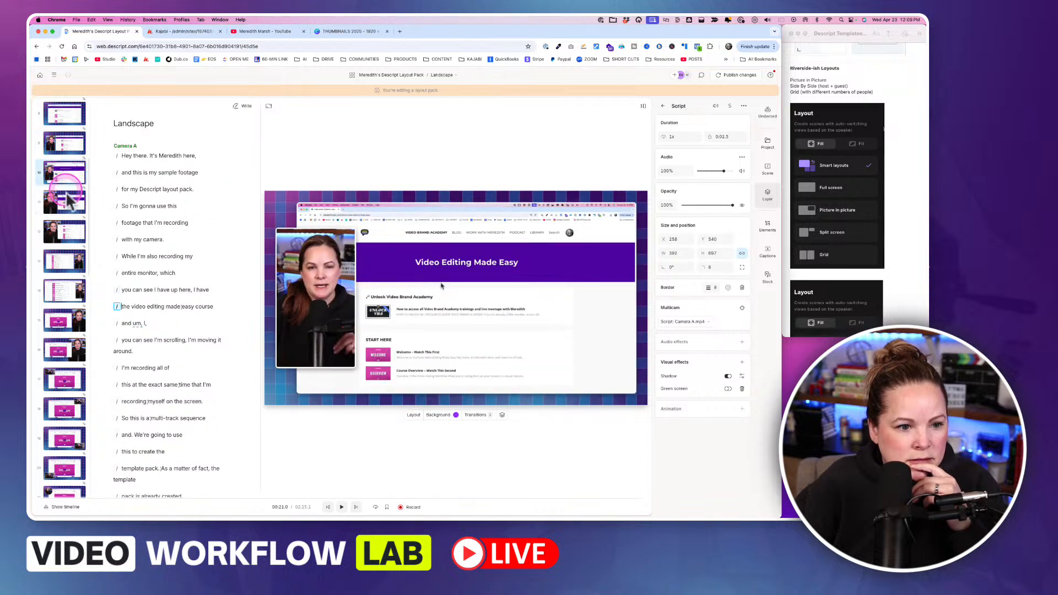
{"action": "left_click", "coordinate": [65, 203]}
{"action": "left_click", "coordinate": [65, 231]}
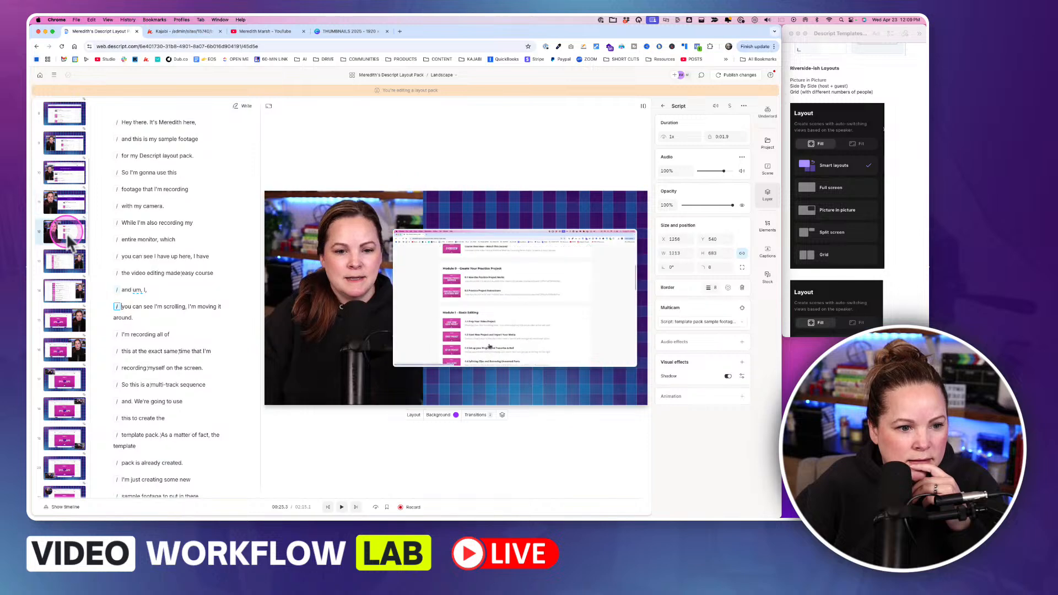
{"action": "left_click", "coordinate": [66, 265]}
{"action": "left_click", "coordinate": [66, 291]}
{"action": "left_click", "coordinate": [66, 321]}
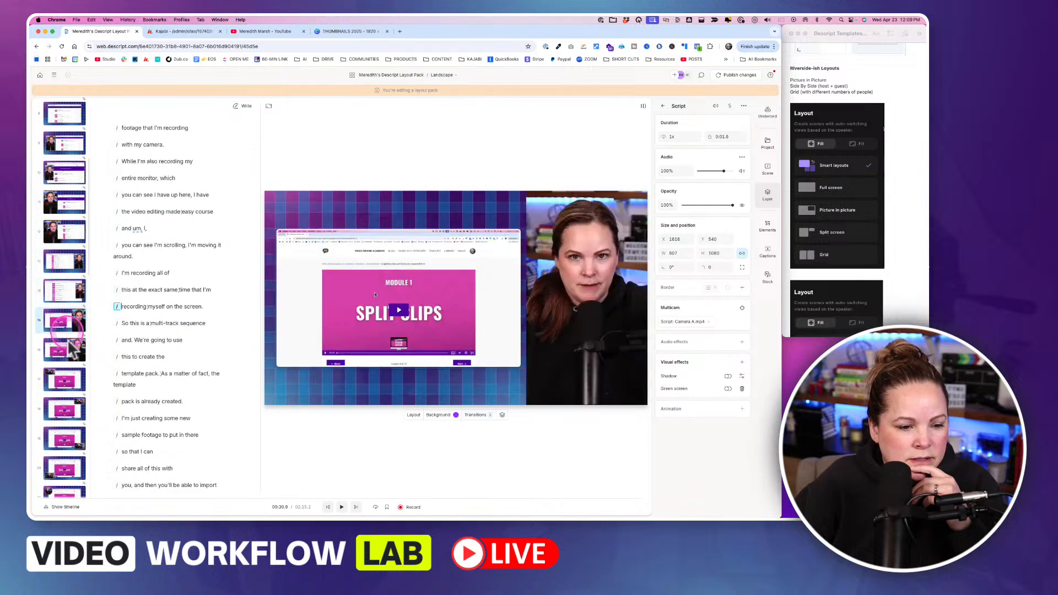
{"action": "left_click", "coordinate": [66, 351]}
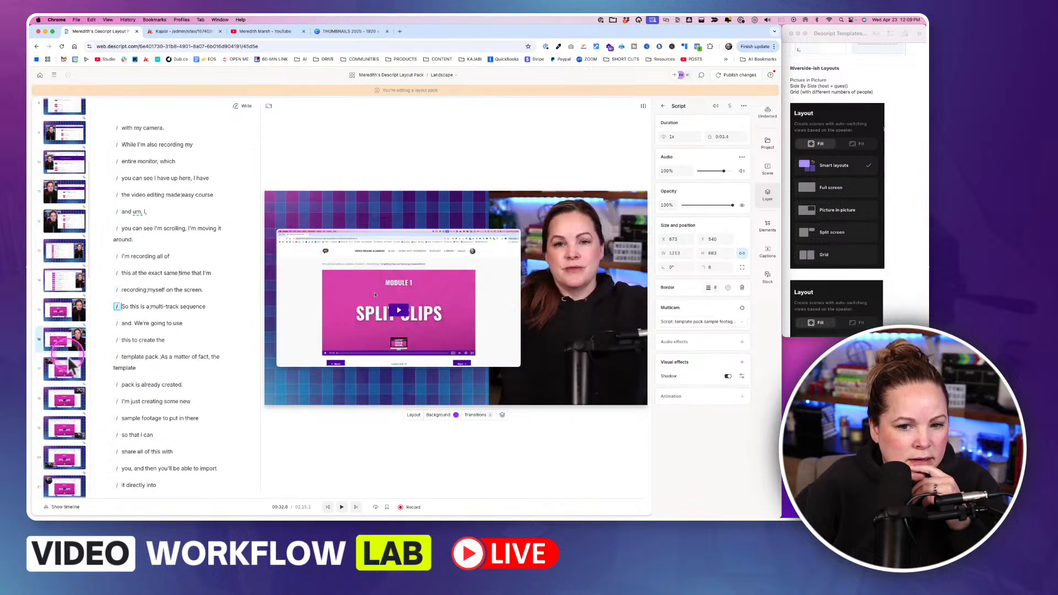
{"action": "left_click", "coordinate": [64, 177]}
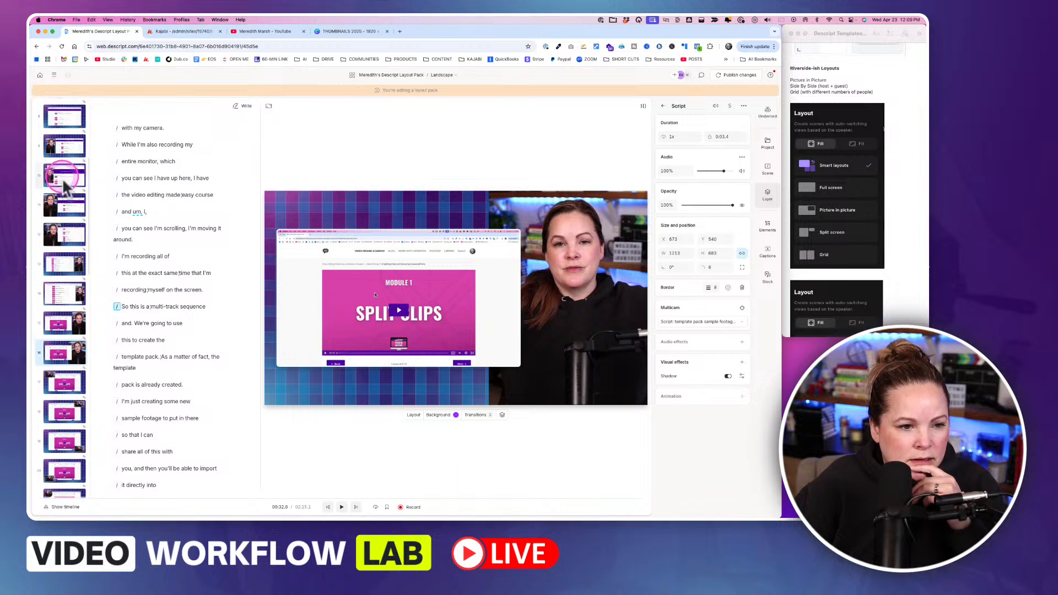
{"action": "scroll", "coordinate": [64, 254], "scroll_direction": "down", "scroll_amount": 15}
{"action": "left_click", "coordinate": [73, 275]}
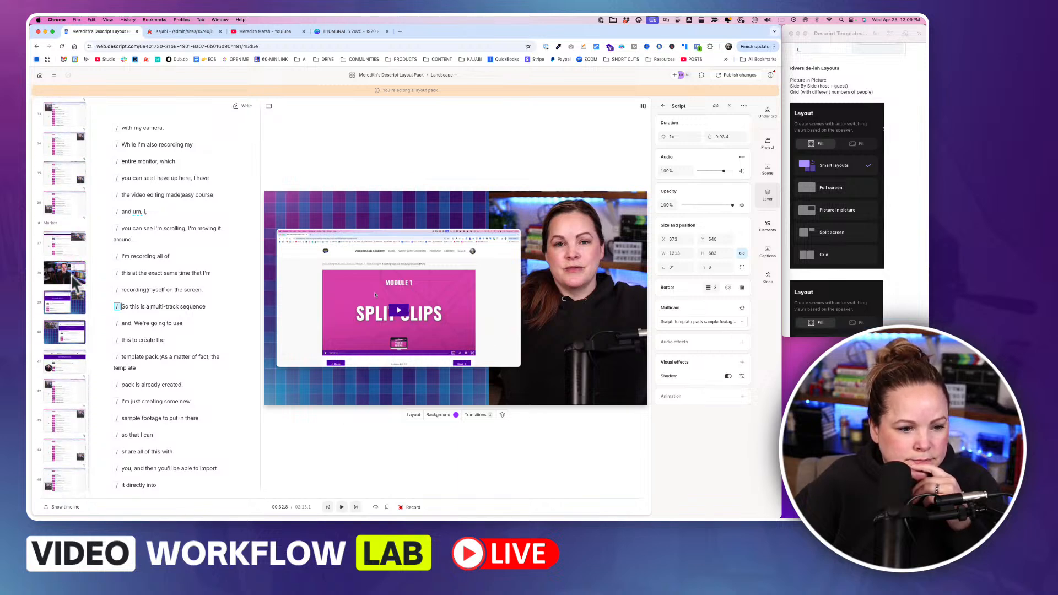
{"action": "left_click", "coordinate": [66, 305]}
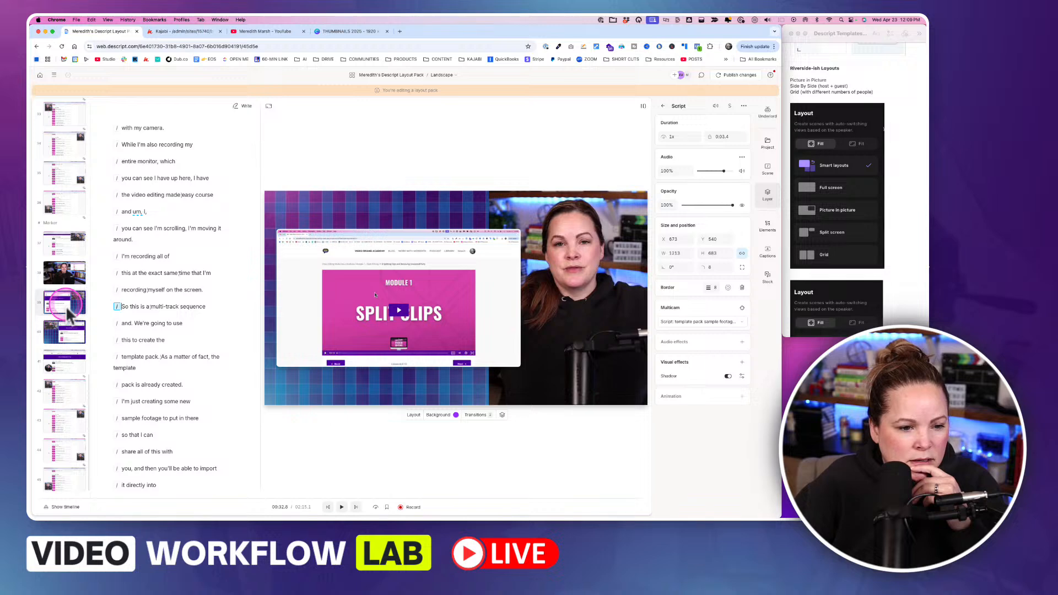
Step: Compare the fourth marker scene with the Riverside-ish layout references in the notes document
{"action": "left_click", "coordinate": [65, 330]}
{"action": "scroll", "coordinate": [867, 265], "scroll_direction": "down", "scroll_amount": 1}
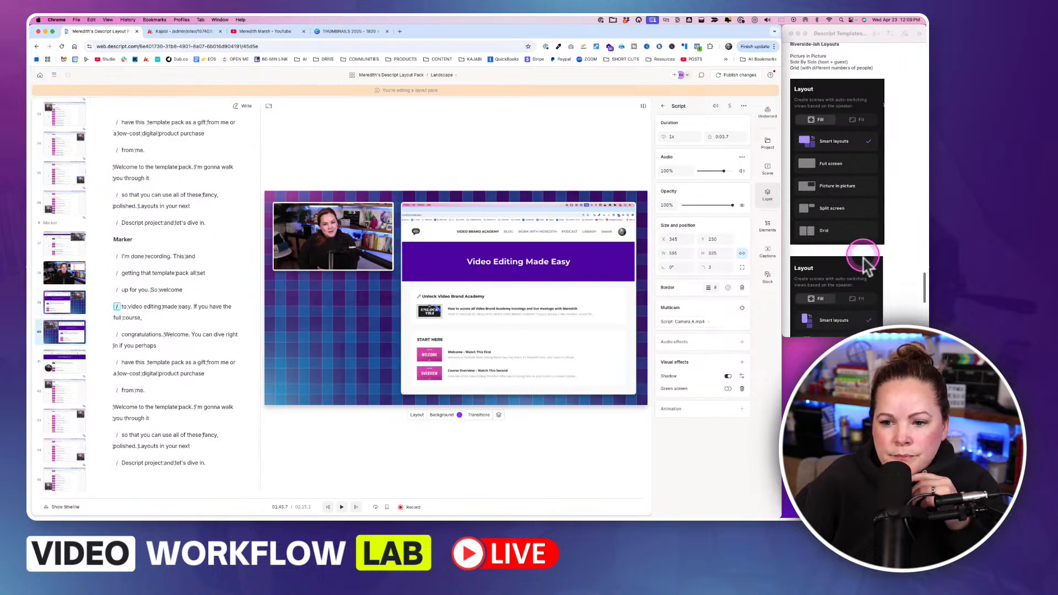
{"action": "scroll", "coordinate": [867, 265], "scroll_direction": "down", "scroll_amount": 5}
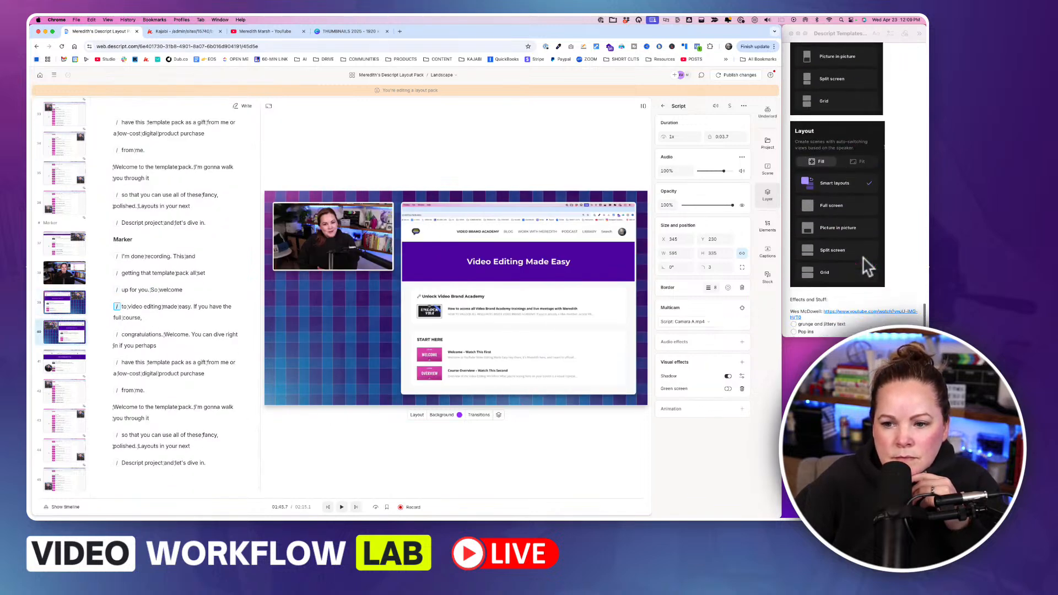
{"action": "scroll", "coordinate": [862, 264], "scroll_direction": "up", "scroll_amount": 4}
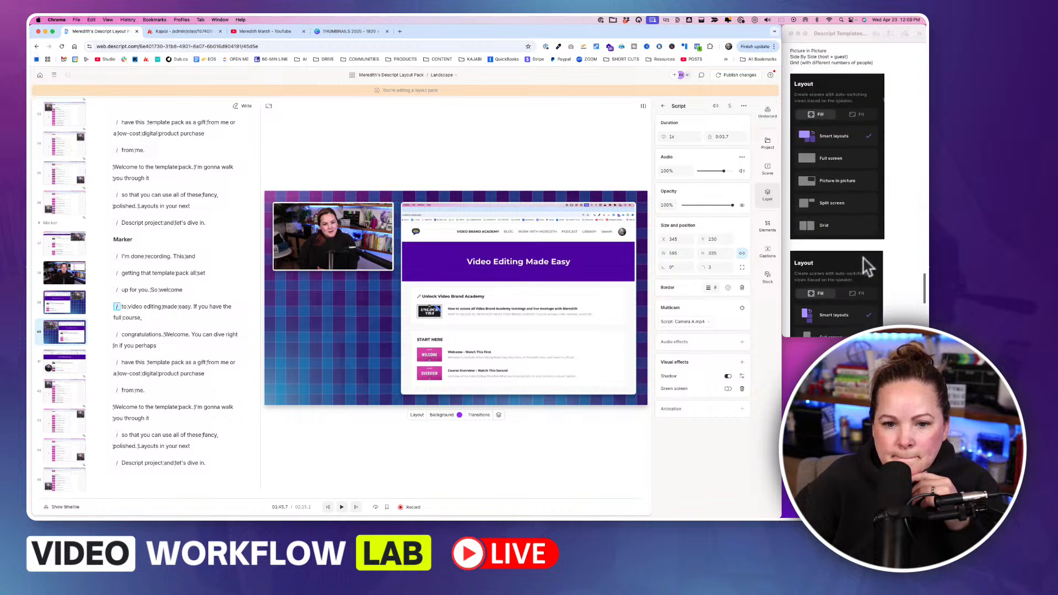
{"action": "scroll", "coordinate": [868, 268], "scroll_direction": "up", "scroll_amount": 2}
{"action": "left_click", "coordinate": [80, 338]}
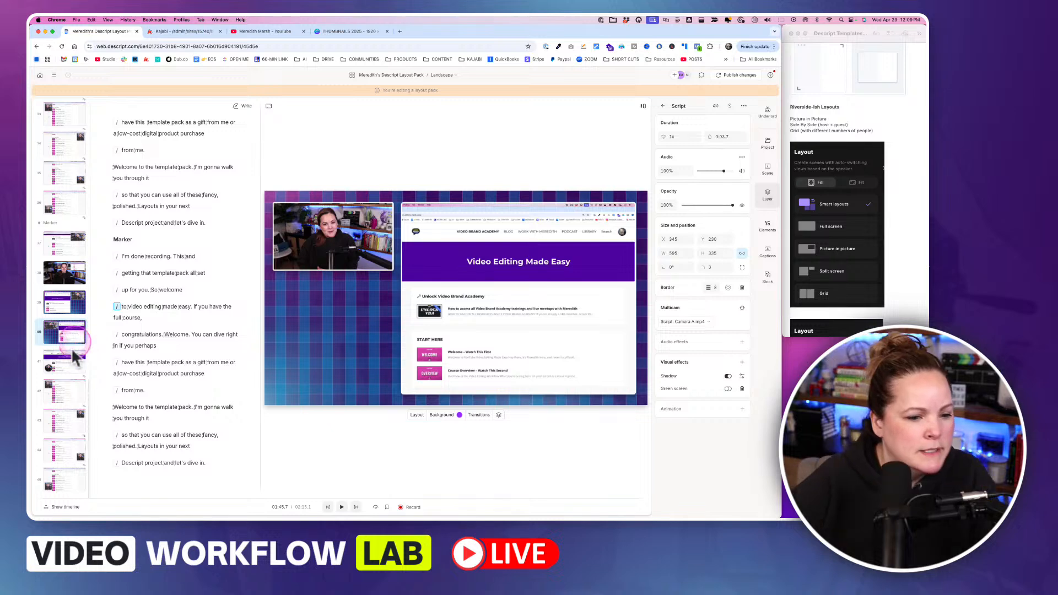
Step: Remove all scene breaks after the fourth marker scene so the rest of the script belongs to its mirrored side-by-side layout
{"action": "left_click", "coordinate": [61, 367]}
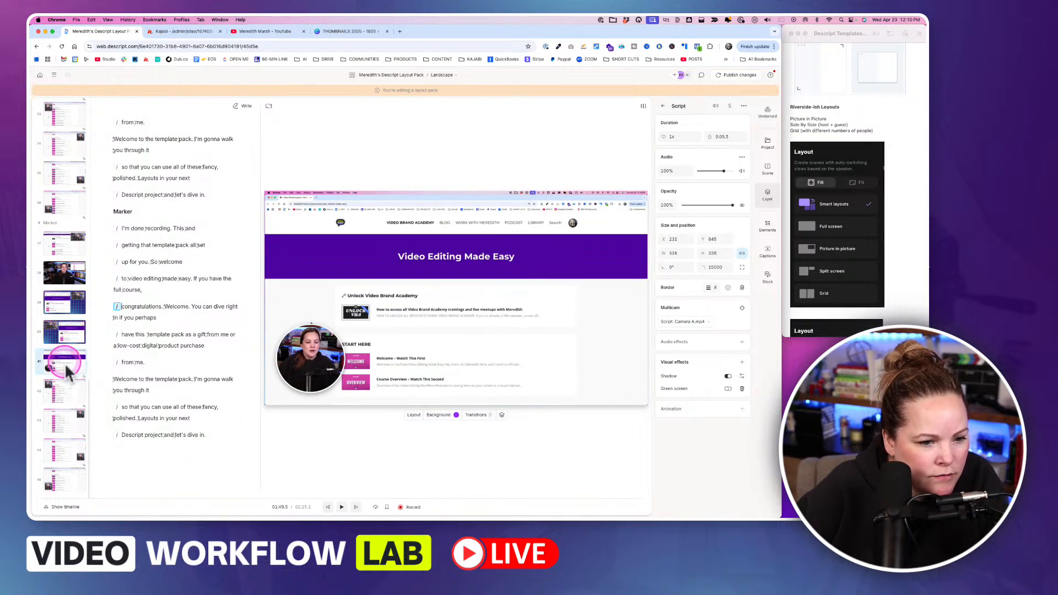
{"action": "mouse_move", "coordinate": [117, 307]}
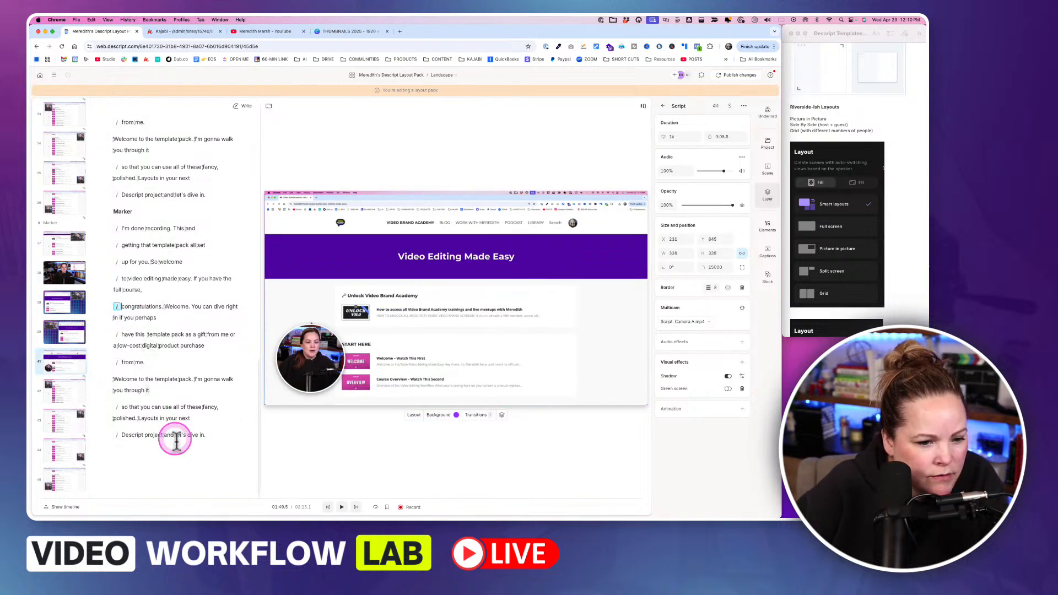
{"action": "key", "text": "BackSpace"}
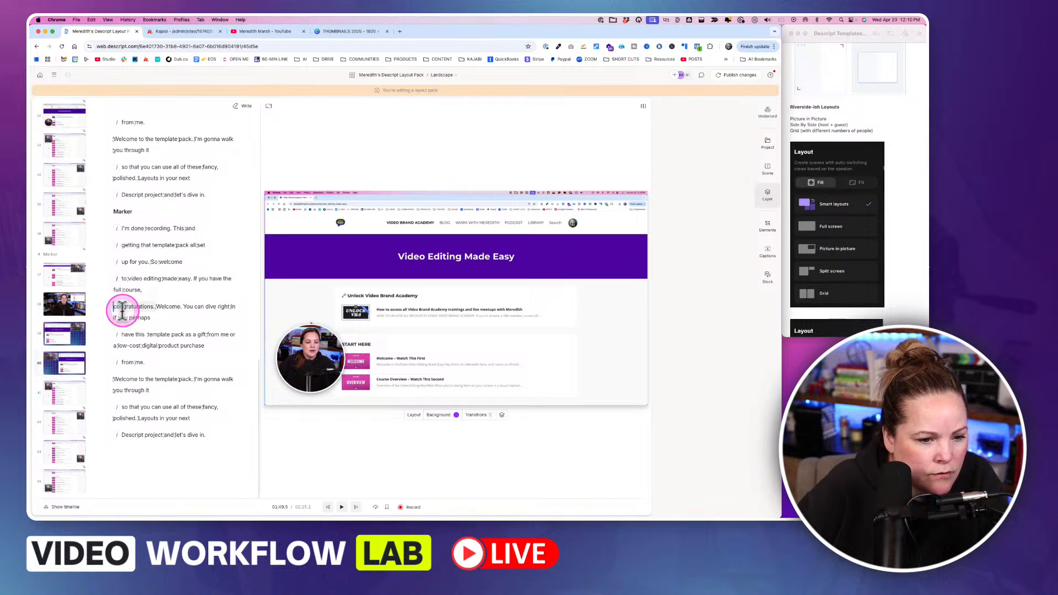
{"action": "left_click", "coordinate": [122, 335]}
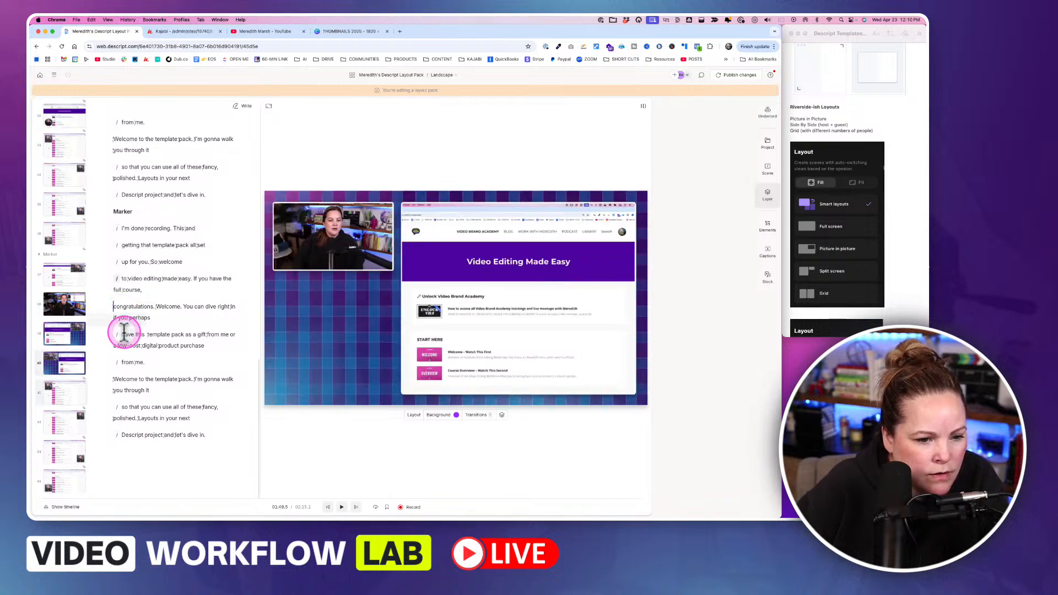
{"action": "key", "text": "BackSpace"}
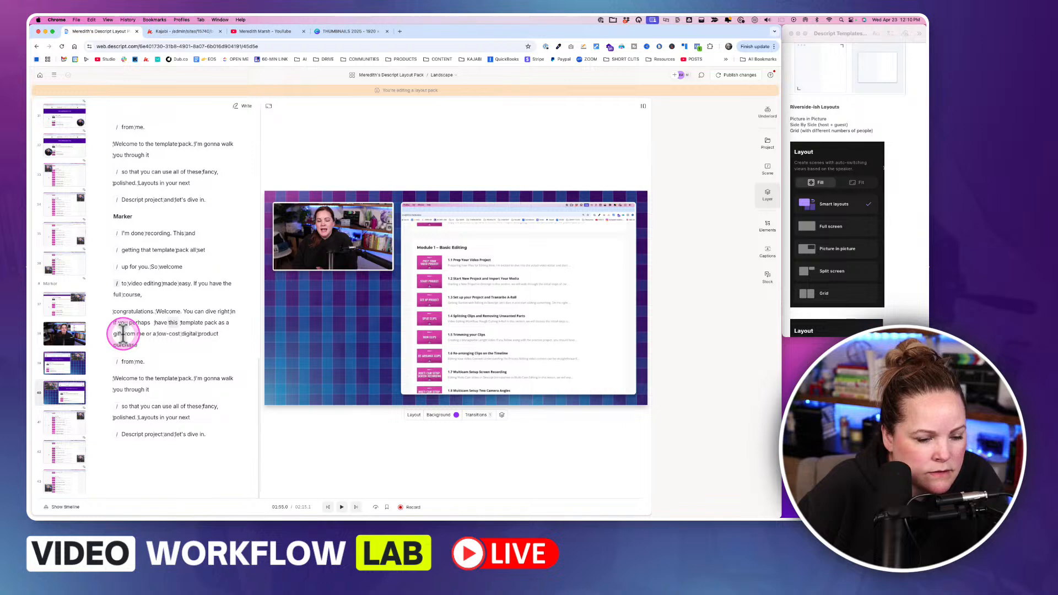
{"action": "left_click", "coordinate": [122, 362]}
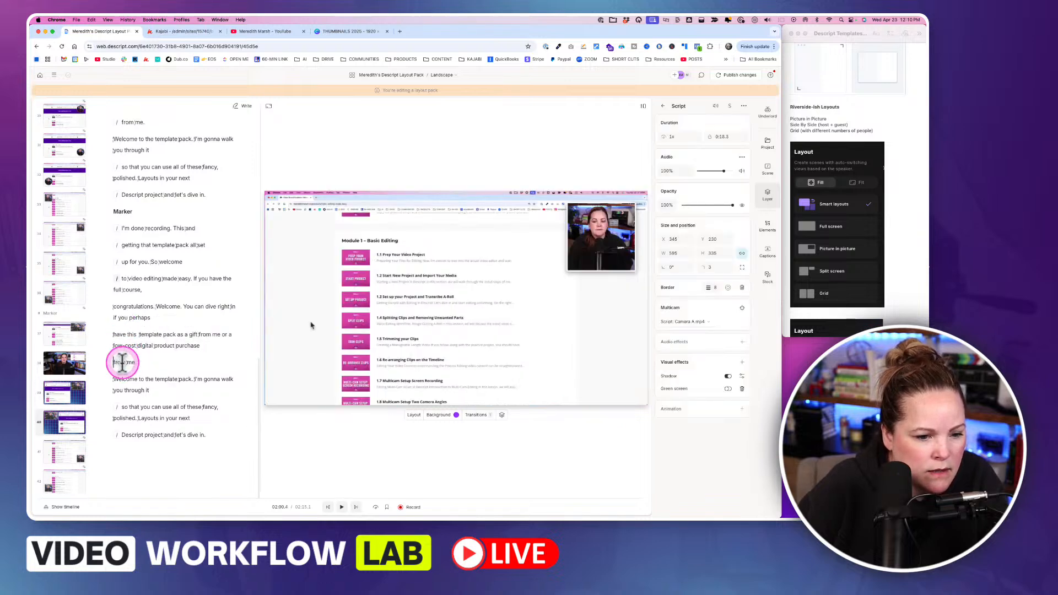
{"action": "left_click", "coordinate": [123, 408]}
{"action": "key", "text": "BackSpace"}
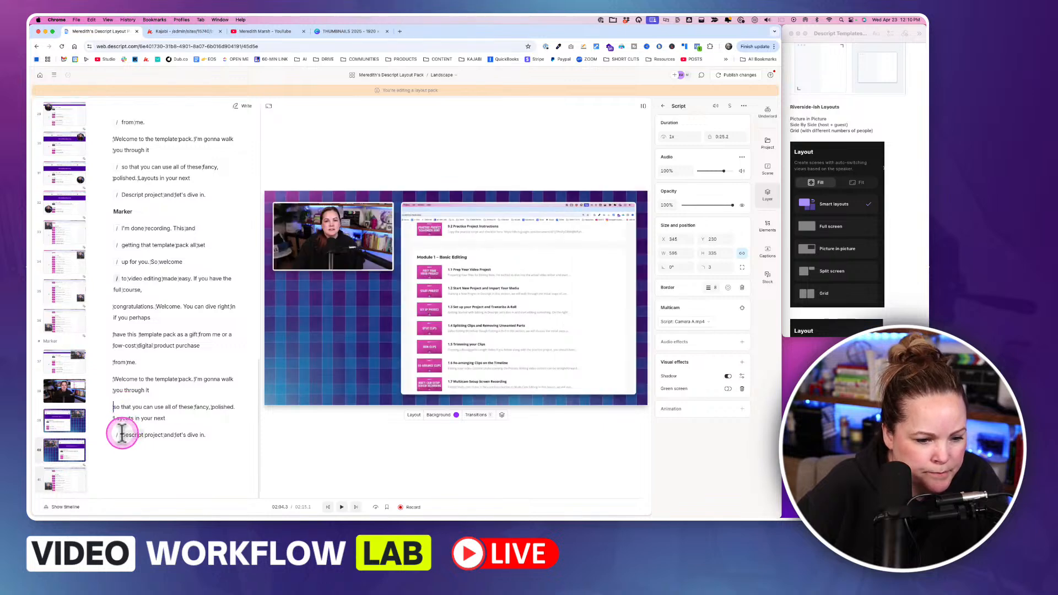
{"action": "left_click", "coordinate": [121, 435]}
{"action": "key", "text": "BackSpace"}
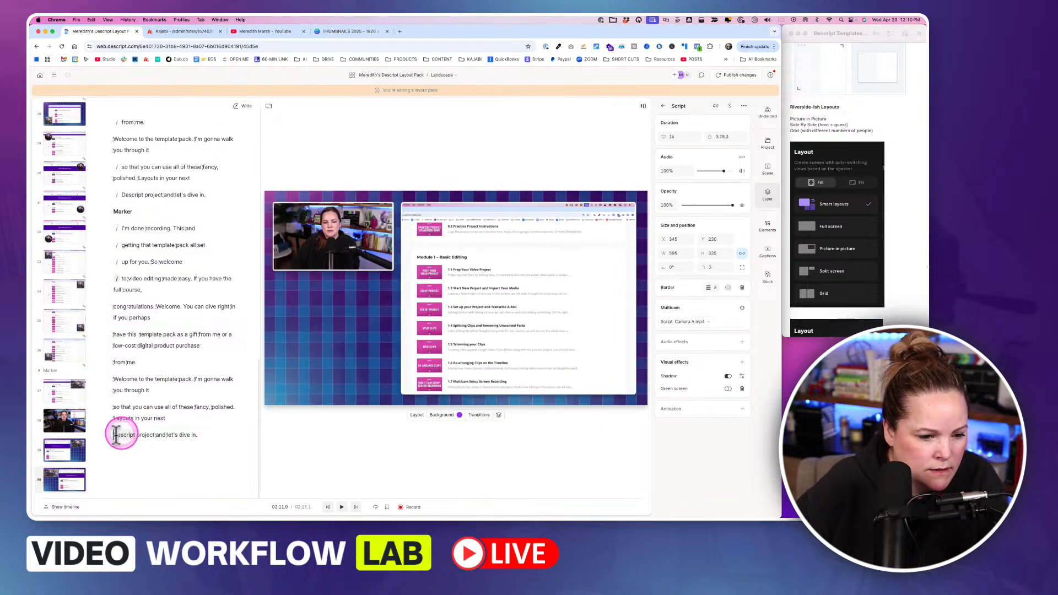
Step: Switch to the pack's Portrait composition and check the Riverside-ish layout references in the notes
{"action": "left_click", "coordinate": [450, 75]}
{"action": "left_click", "coordinate": [454, 123]}
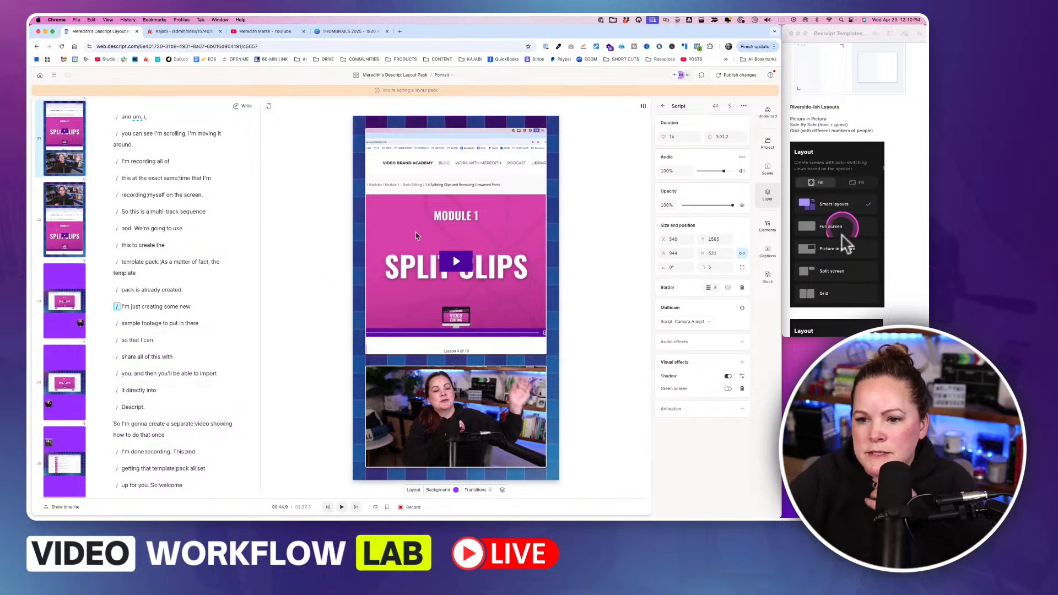
{"action": "scroll", "coordinate": [846, 267], "scroll_direction": "down", "scroll_amount": 1}
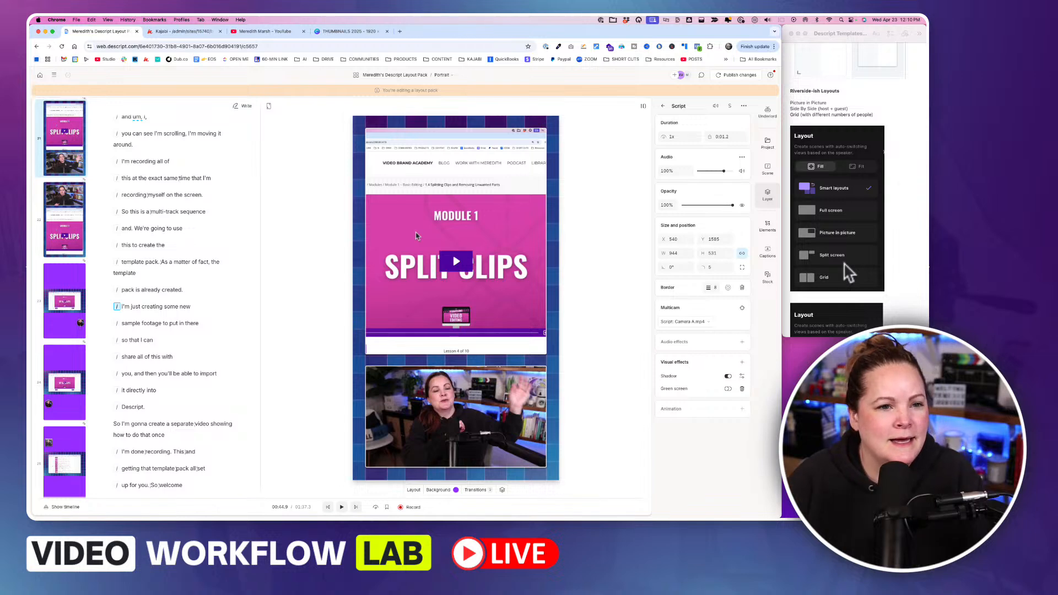
Step: Search Google Images for "tiktok layout ideas" in a new browser tab
{"action": "left_click", "coordinate": [401, 31]}
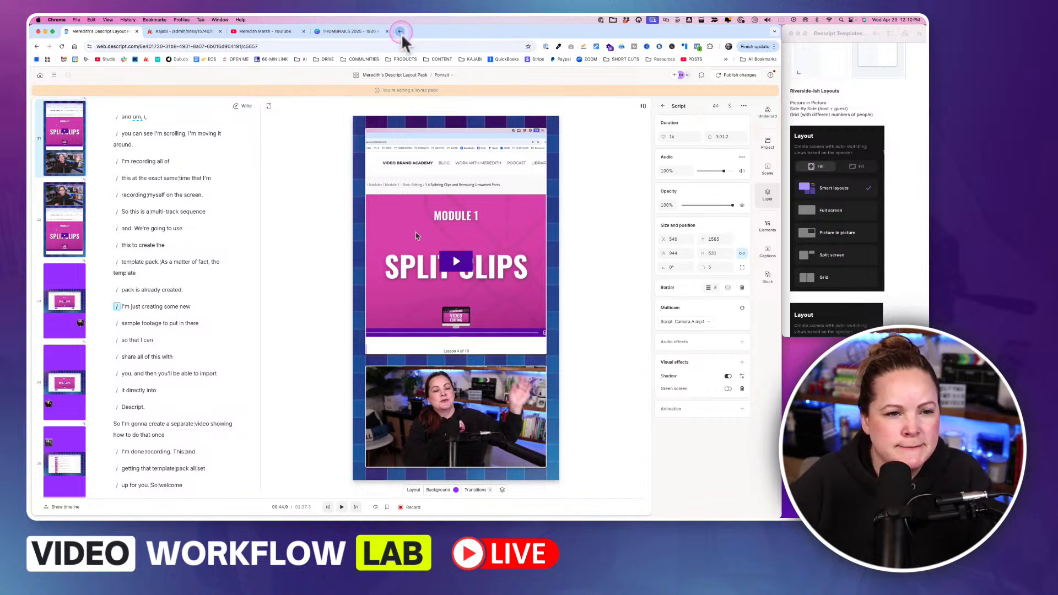
{"action": "left_click", "coordinate": [400, 31]}
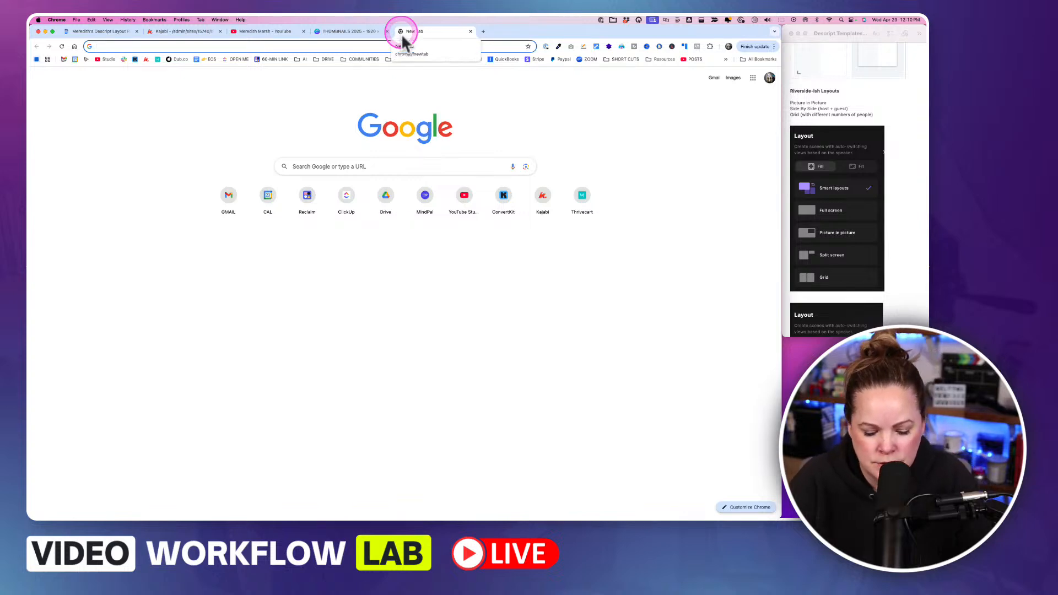
{"action": "type", "text": "port"}
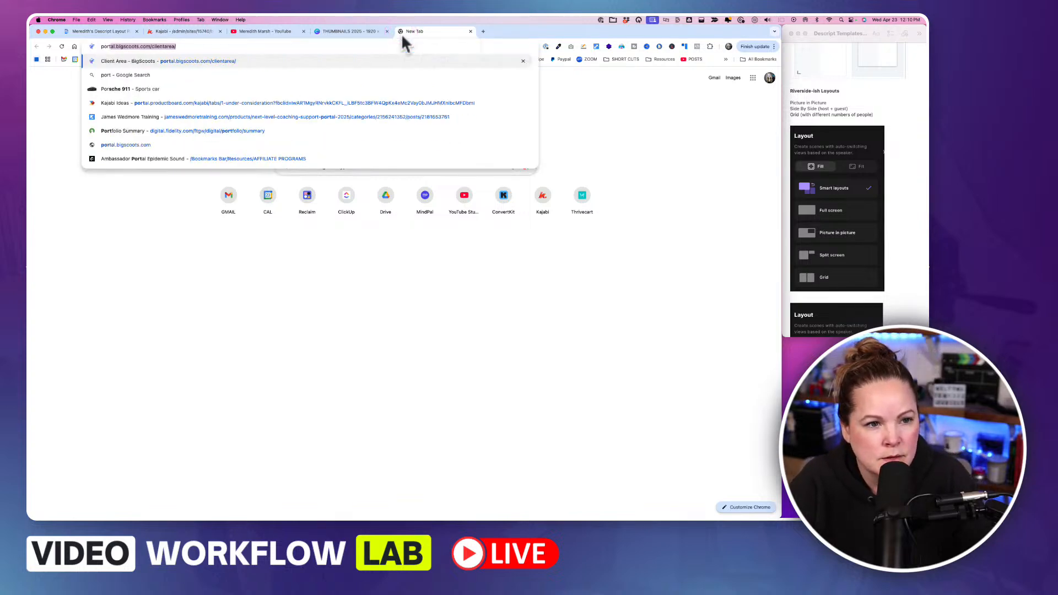
{"action": "key", "text": "super+a"}
{"action": "type", "text": "tikto"}
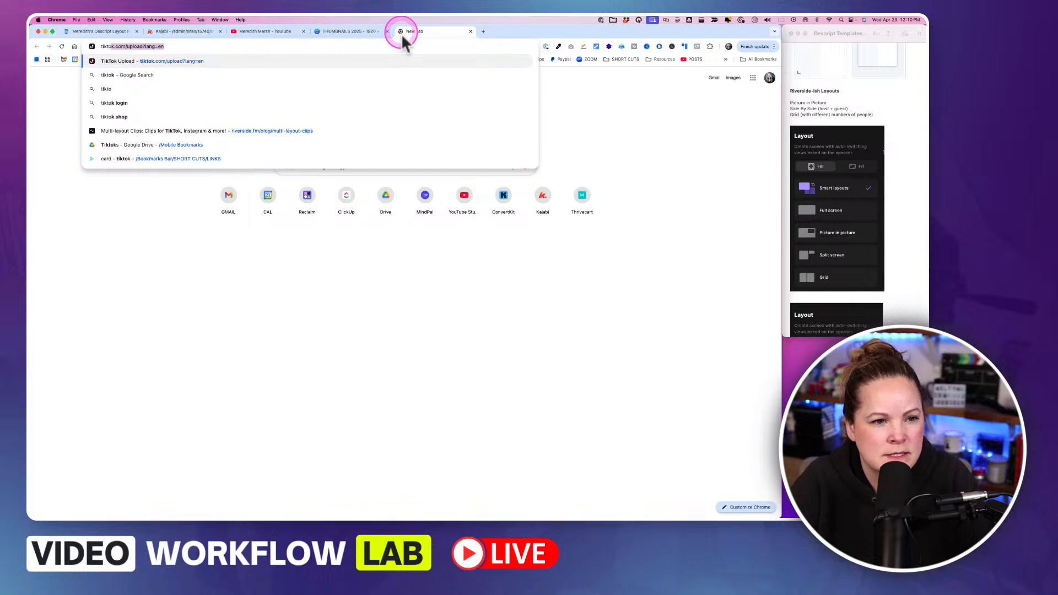
{"action": "type", "text": "k layout ideas"}
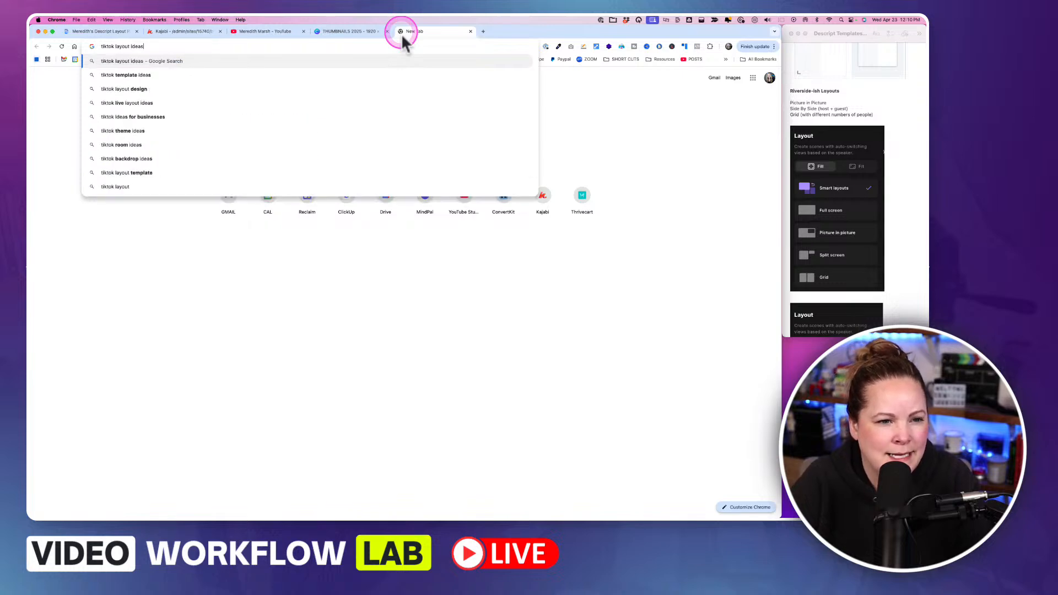
{"action": "key", "text": "Return"}
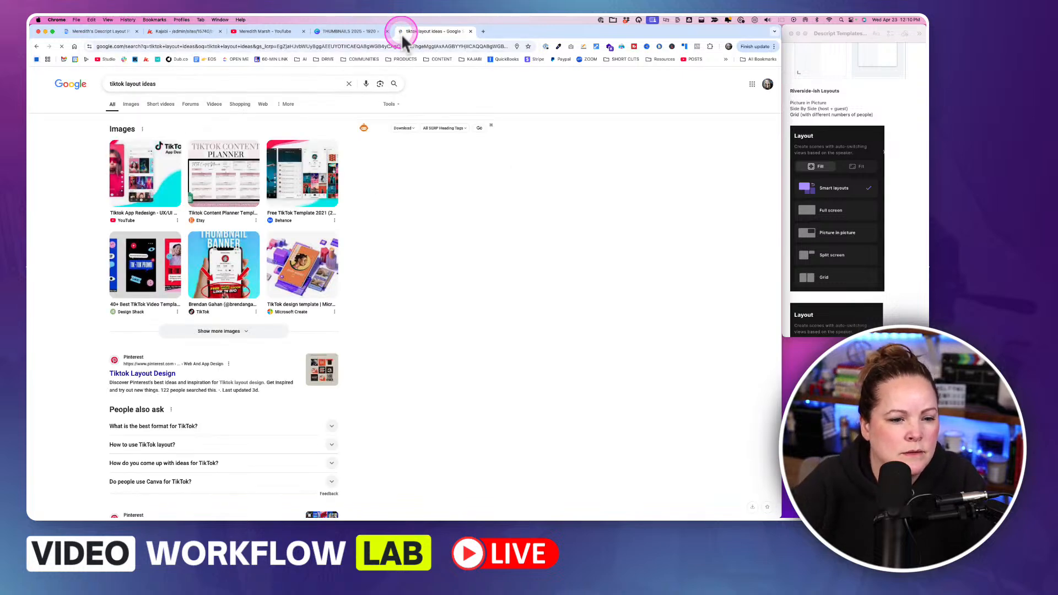
{"action": "left_click", "coordinate": [131, 104]}
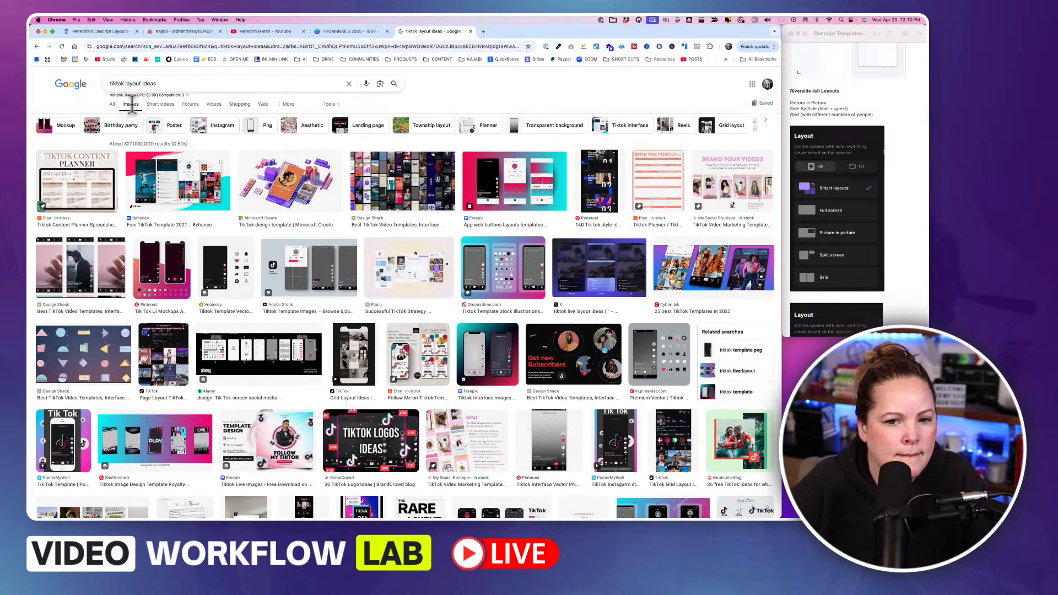
Step: Review the first TikTok layout image results and preview My Social Boutique's "Brand Your Videos" template pack
{"action": "left_click", "coordinate": [172, 205]}
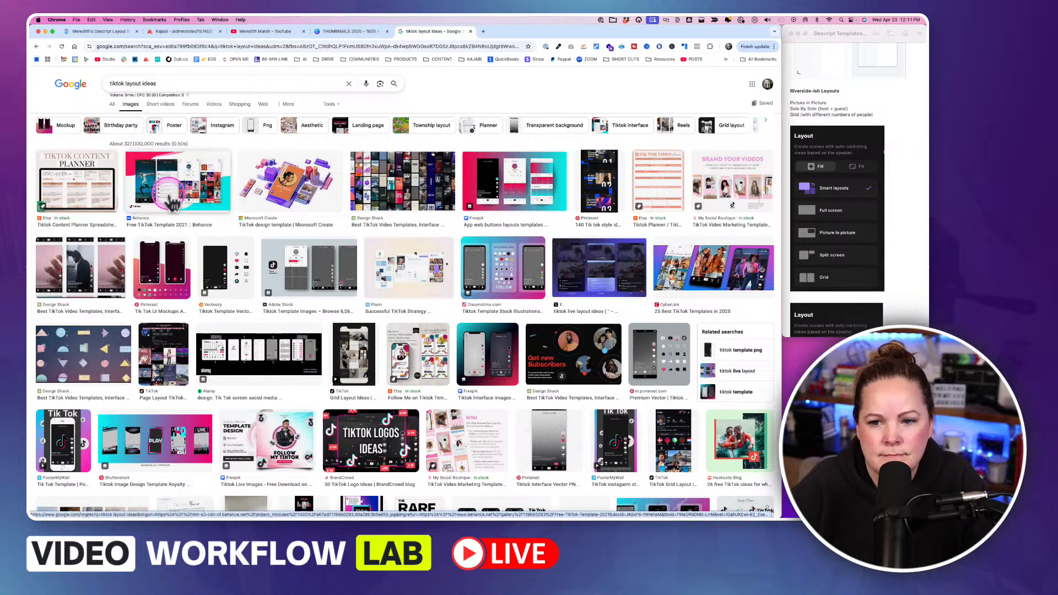
{"action": "left_click", "coordinate": [709, 189]}
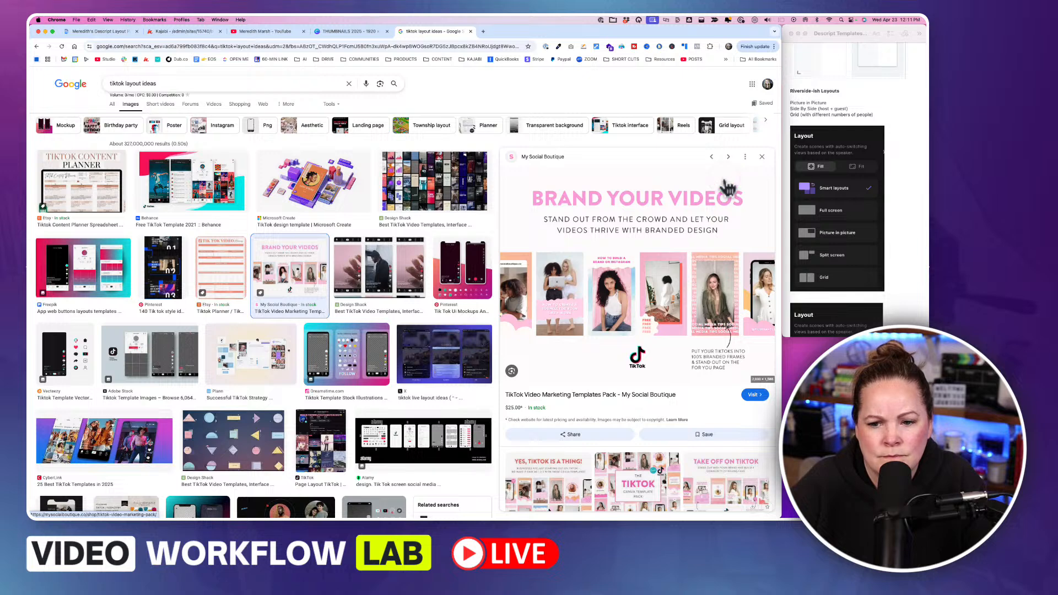
{"action": "left_click", "coordinate": [686, 207]}
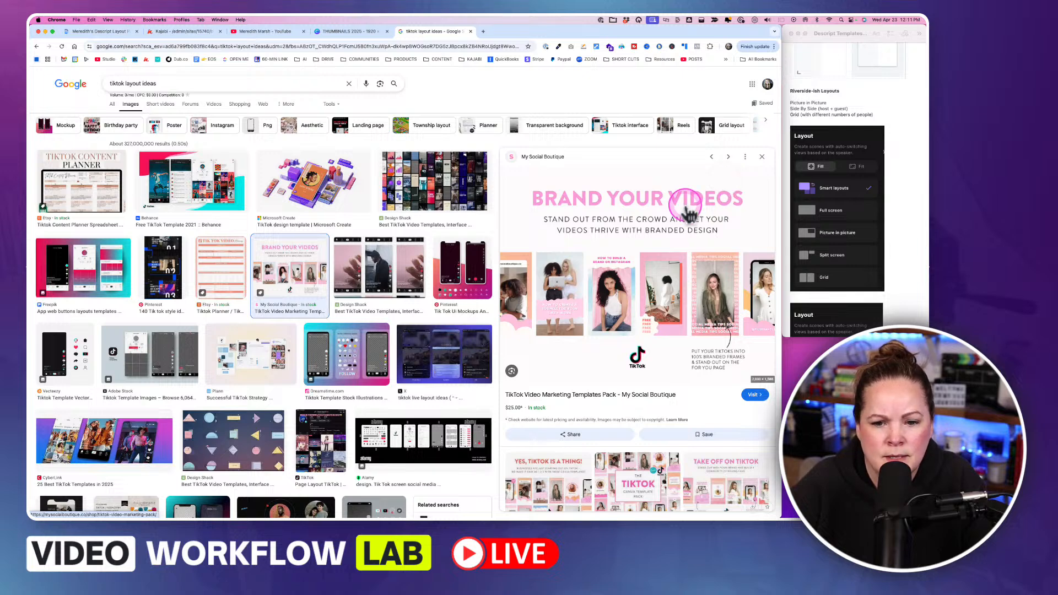
{"action": "left_click", "coordinate": [250, 398]}
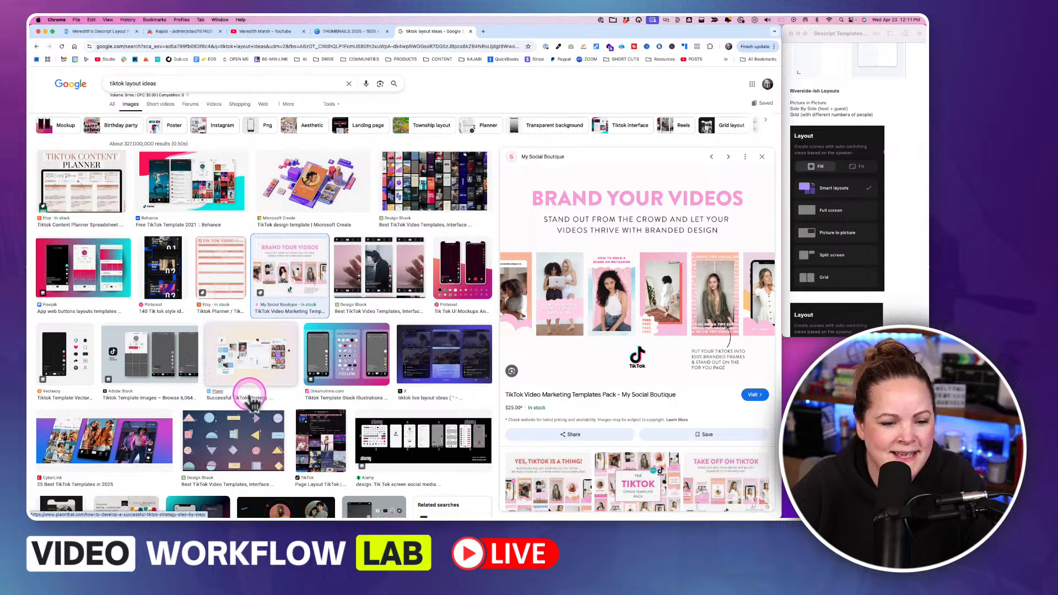
{"action": "left_click", "coordinate": [146, 451]}
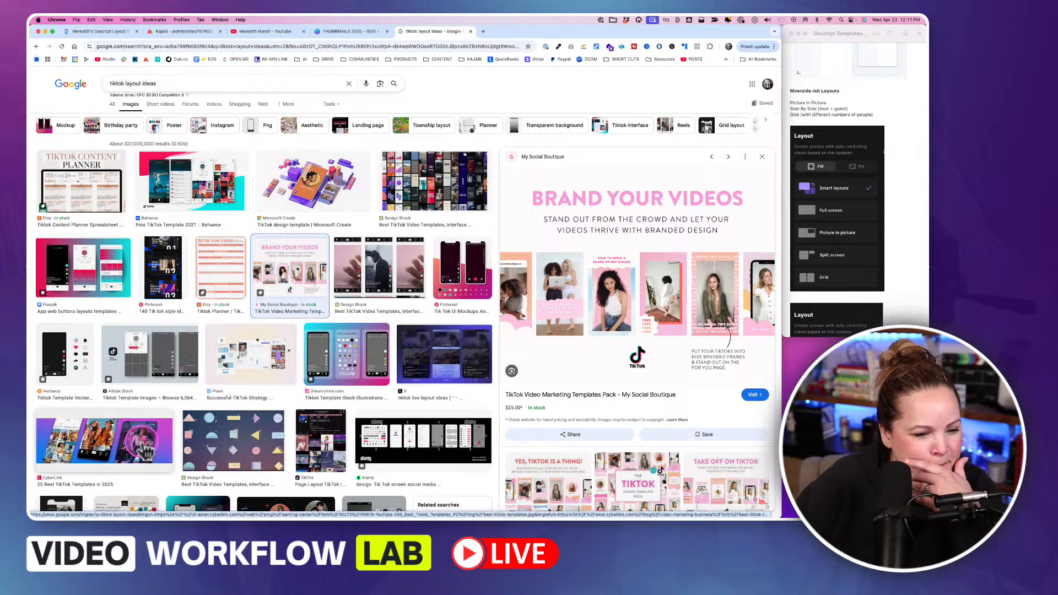
Step: Examine the TikTok layout image results, previewing Alamy's TikTok screen design and My Social Boutique's second template pack image
{"action": "scroll", "coordinate": [146, 452], "scroll_direction": "down", "scroll_amount": 3}
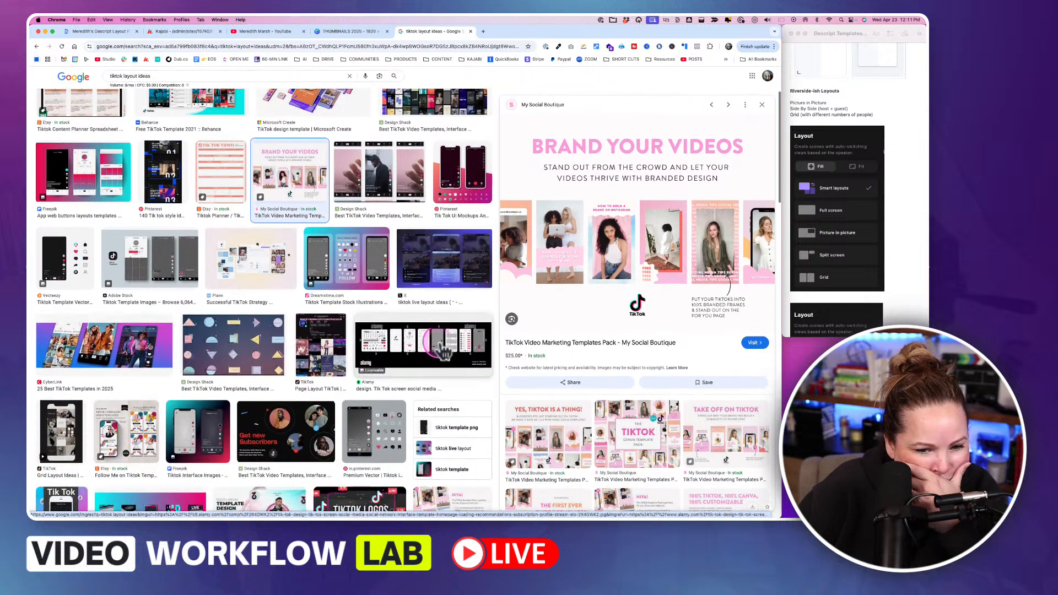
{"action": "left_click", "coordinate": [451, 342]}
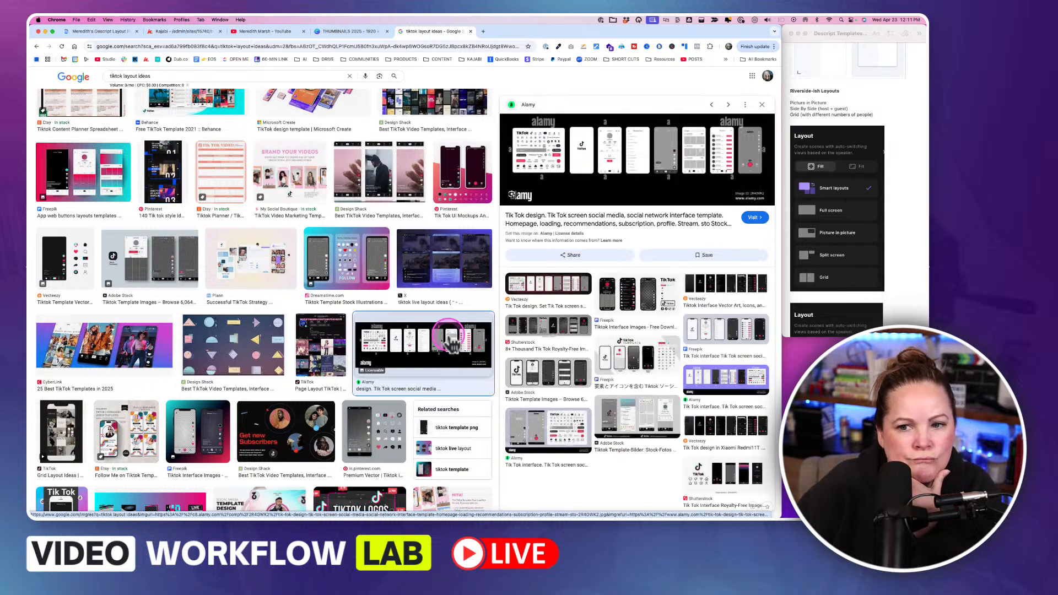
{"action": "scroll", "coordinate": [450, 342], "scroll_direction": "down", "scroll_amount": 5}
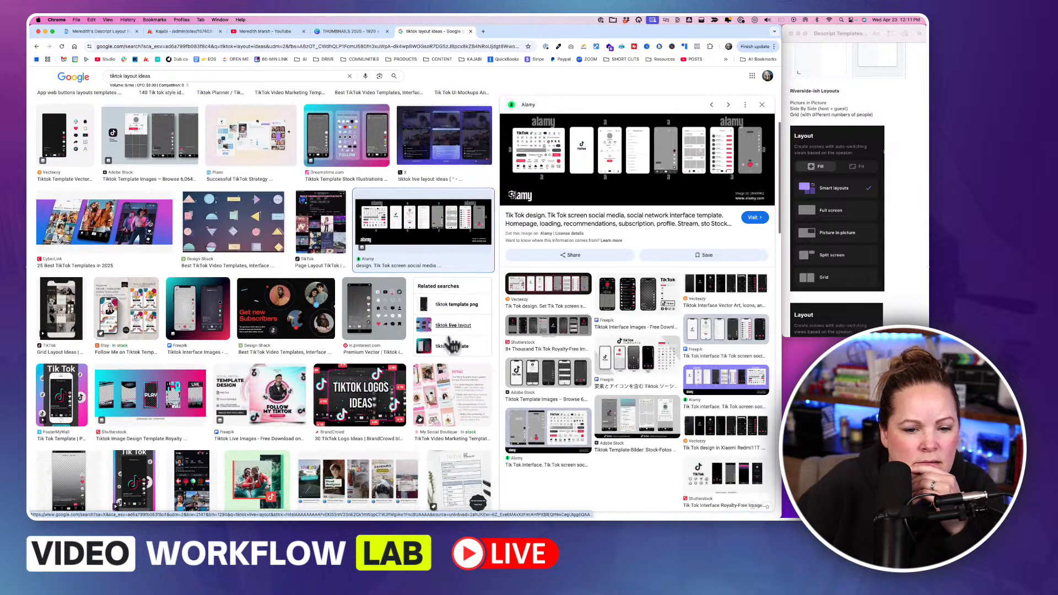
{"action": "scroll", "coordinate": [452, 345], "scroll_direction": "down", "scroll_amount": 1}
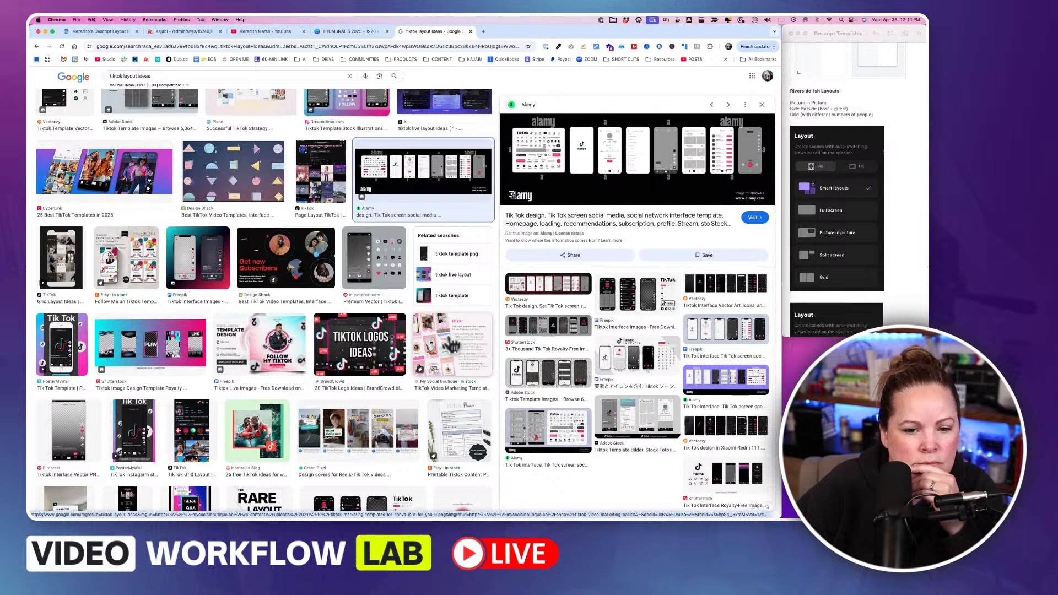
{"action": "left_click", "coordinate": [450, 352]}
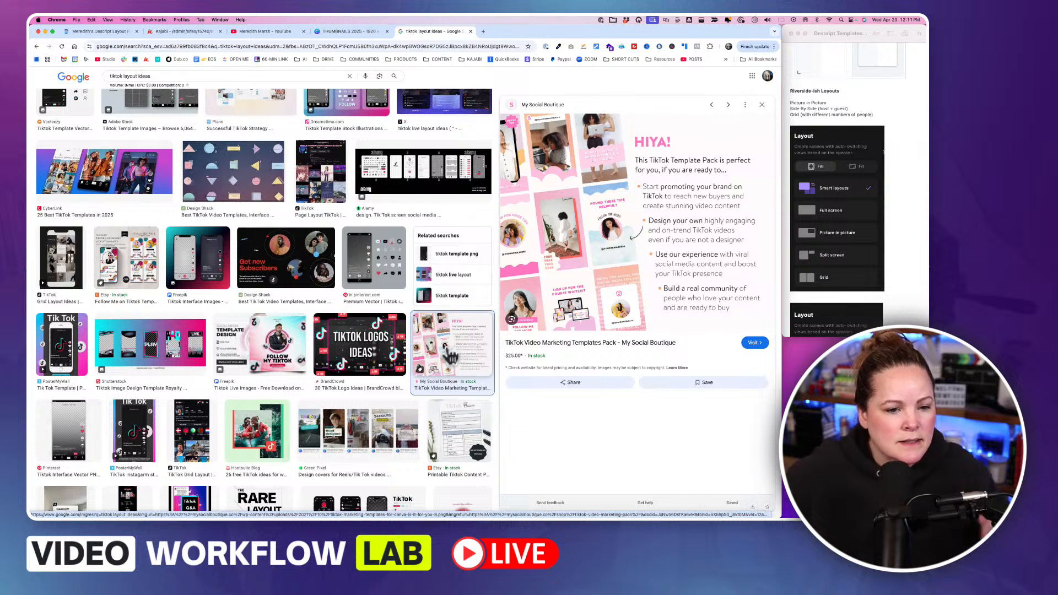
{"action": "scroll", "coordinate": [450, 356], "scroll_direction": "down", "scroll_amount": 5}
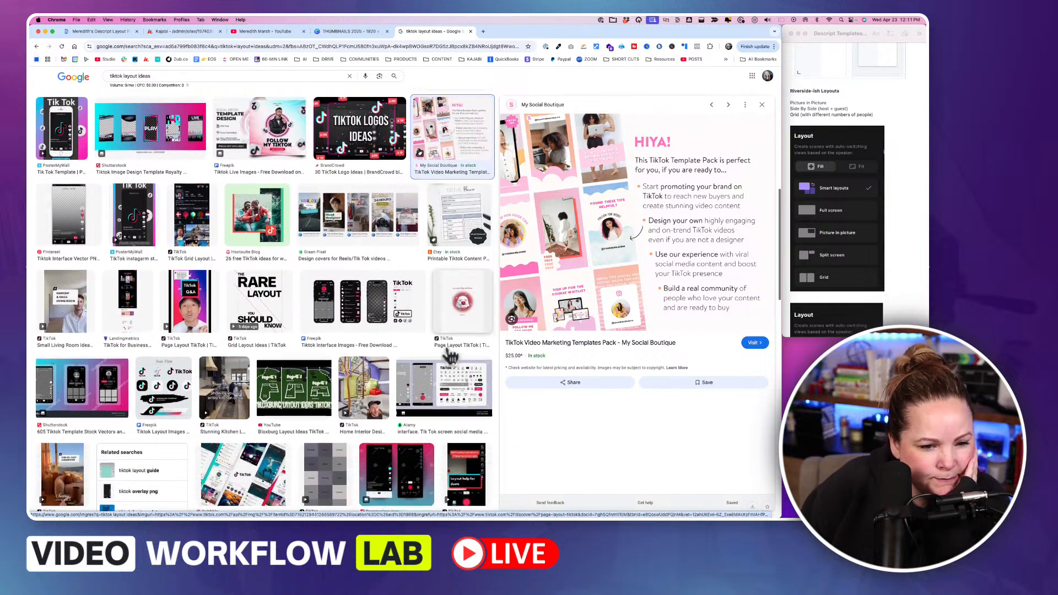
{"action": "scroll", "coordinate": [451, 356], "scroll_direction": "down", "scroll_amount": 1}
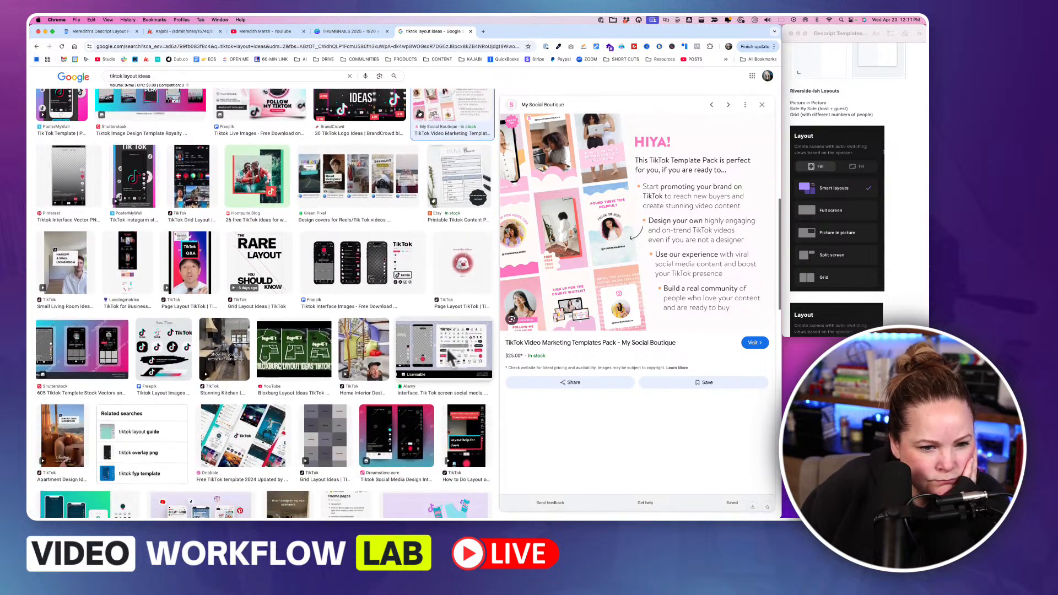
{"action": "left_click", "coordinate": [451, 356]}
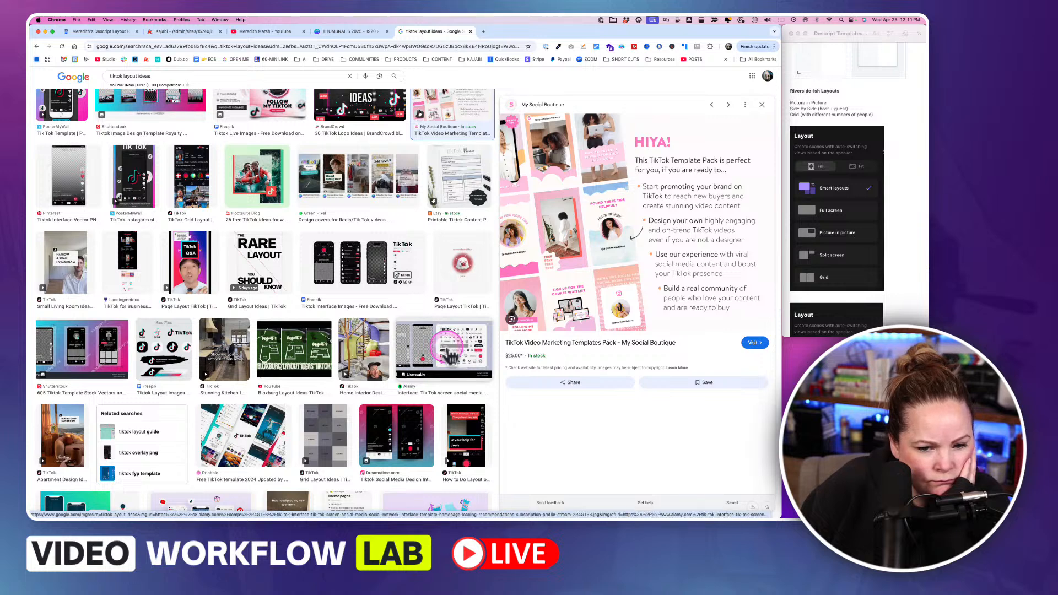
Step: Preview Plann's social media platform tips image and look through the remaining TikTok results for usable portrait layouts
{"action": "scroll", "coordinate": [450, 356], "scroll_direction": "down", "scroll_amount": 3}
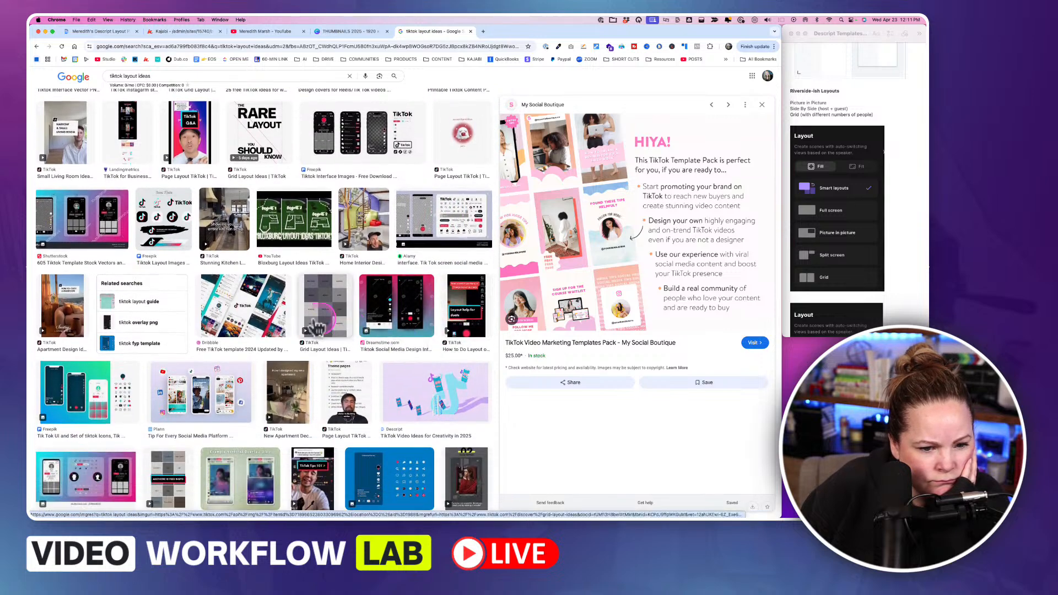
{"action": "left_click", "coordinate": [206, 407]}
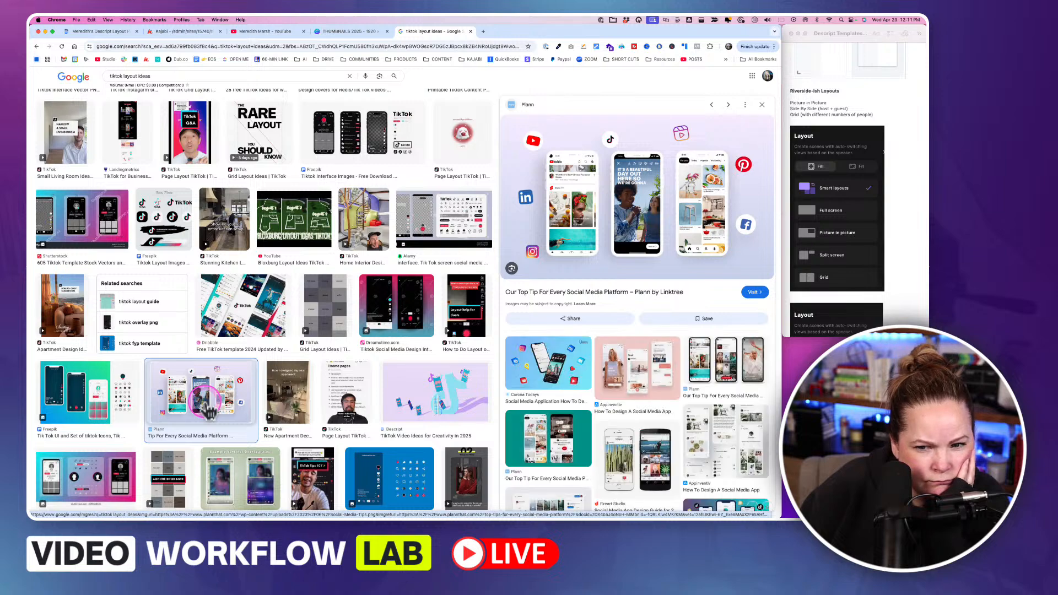
{"action": "scroll", "coordinate": [206, 407], "scroll_direction": "down", "scroll_amount": 3}
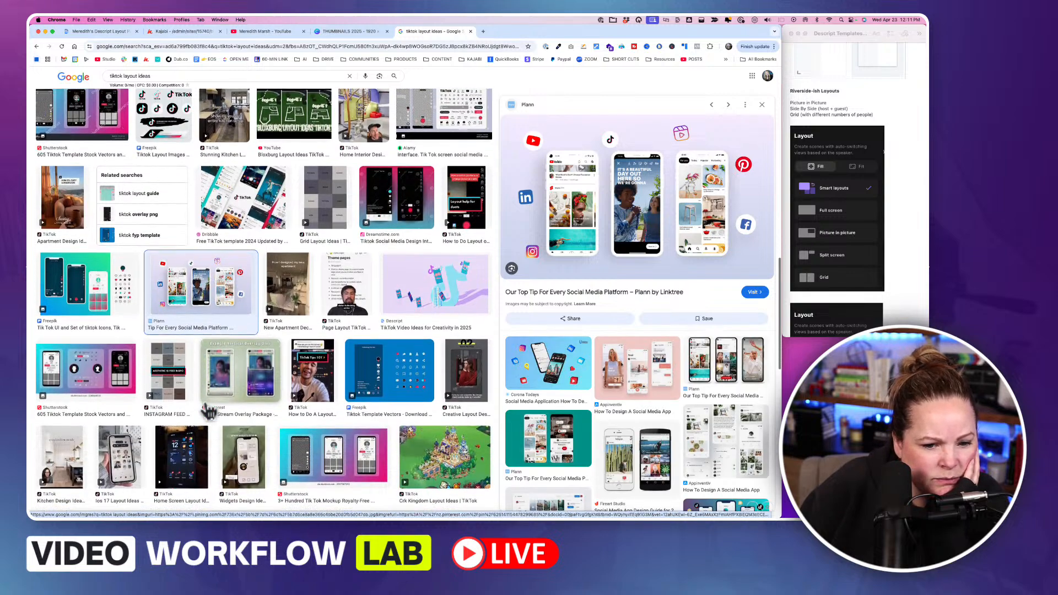
{"action": "scroll", "coordinate": [207, 410], "scroll_direction": "down", "scroll_amount": 3}
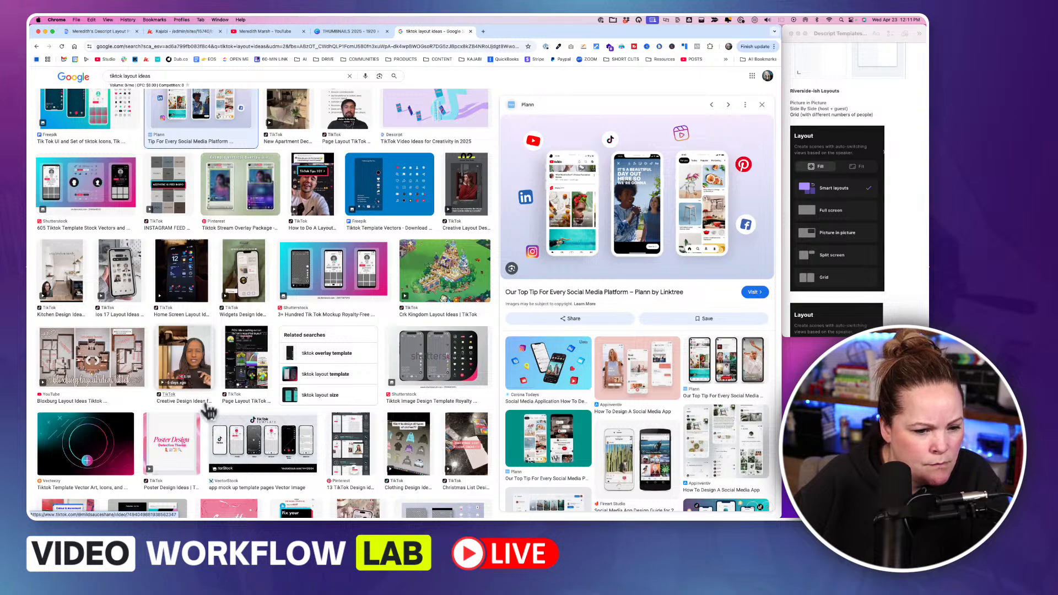
{"action": "scroll", "coordinate": [208, 411], "scroll_direction": "down", "scroll_amount": 2}
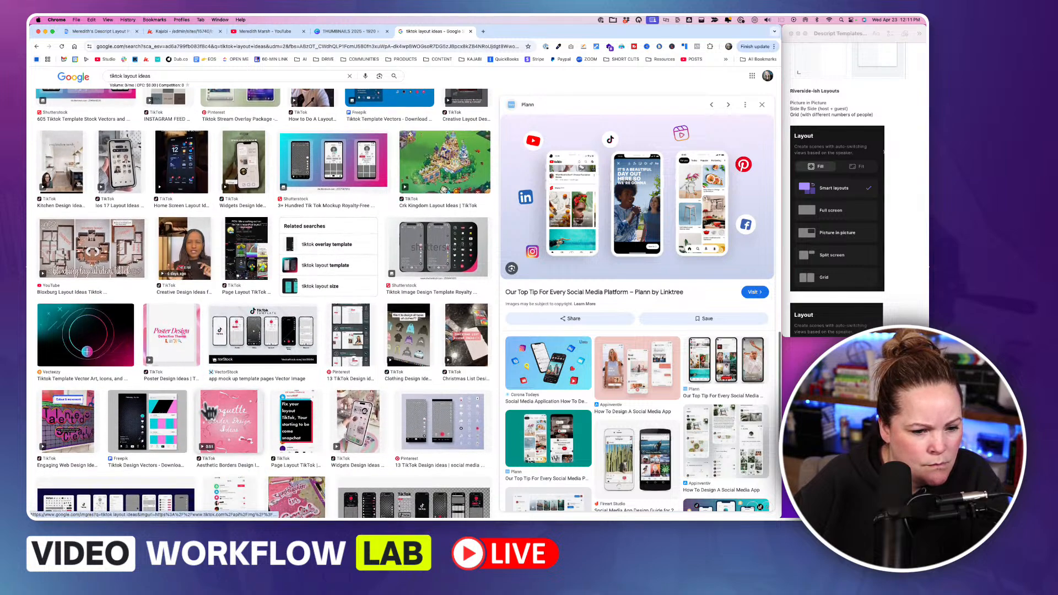
{"action": "scroll", "coordinate": [208, 411], "scroll_direction": "down", "scroll_amount": 3}
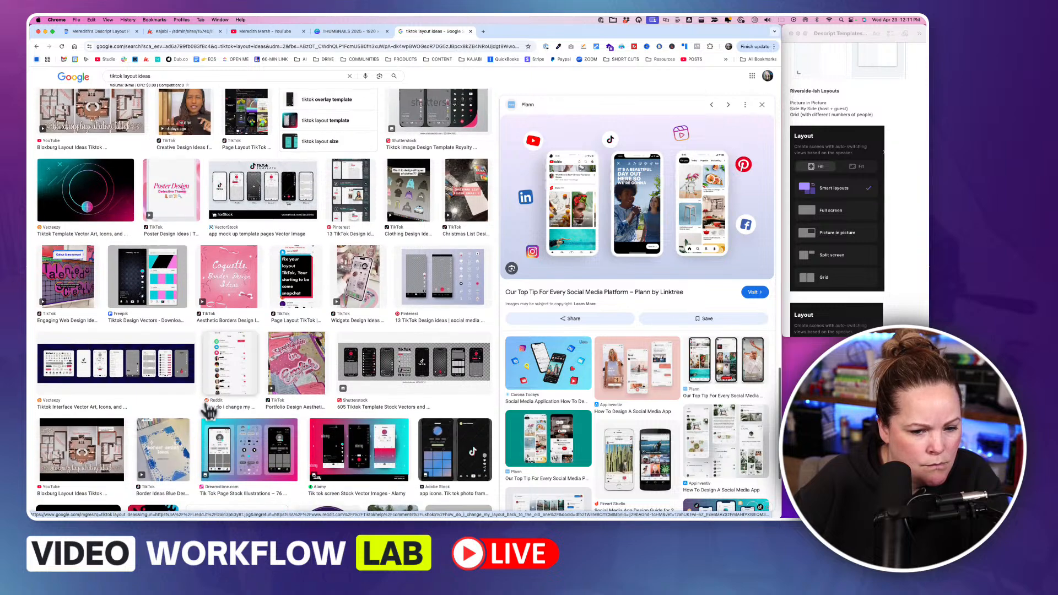
{"action": "scroll", "coordinate": [209, 411], "scroll_direction": "down", "scroll_amount": 10}
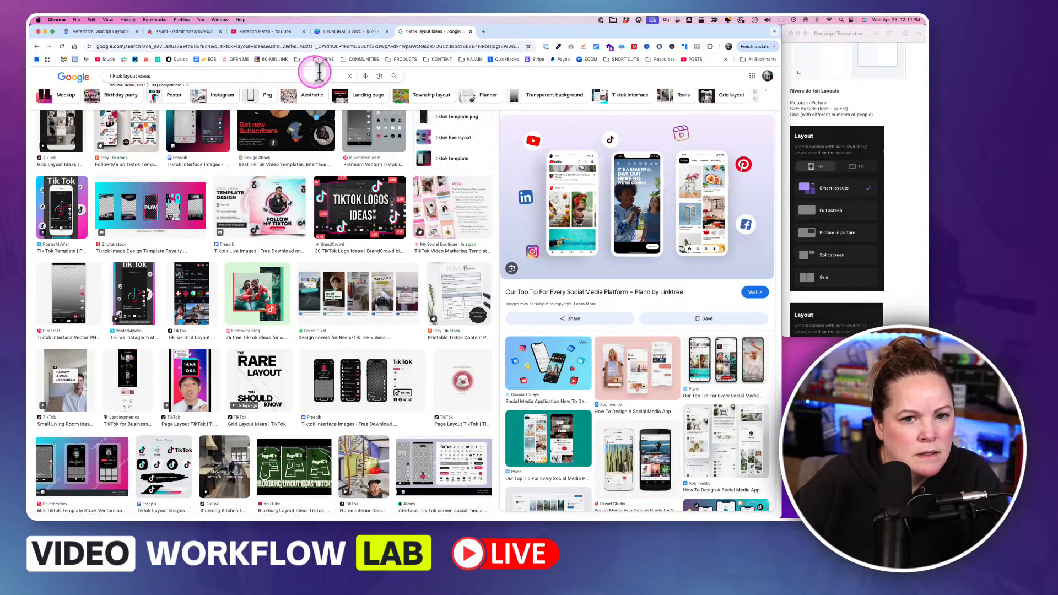
Step: Return to the Descript layout pack and delete the Portrait script from "so that I can" to the end, including the leftover scene
{"action": "left_click", "coordinate": [113, 33]}
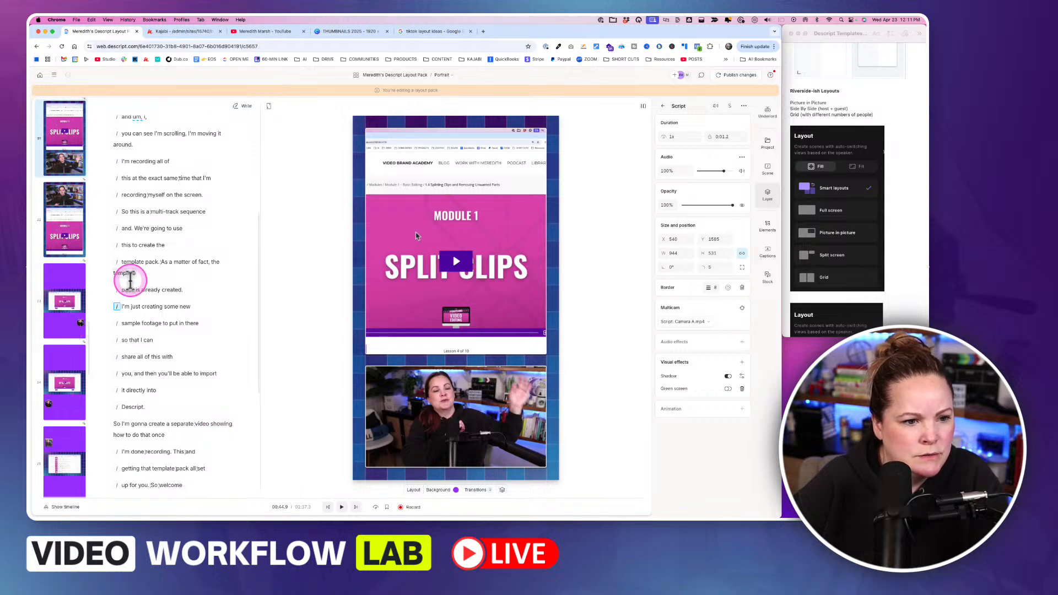
{"action": "left_click", "coordinate": [118, 322]}
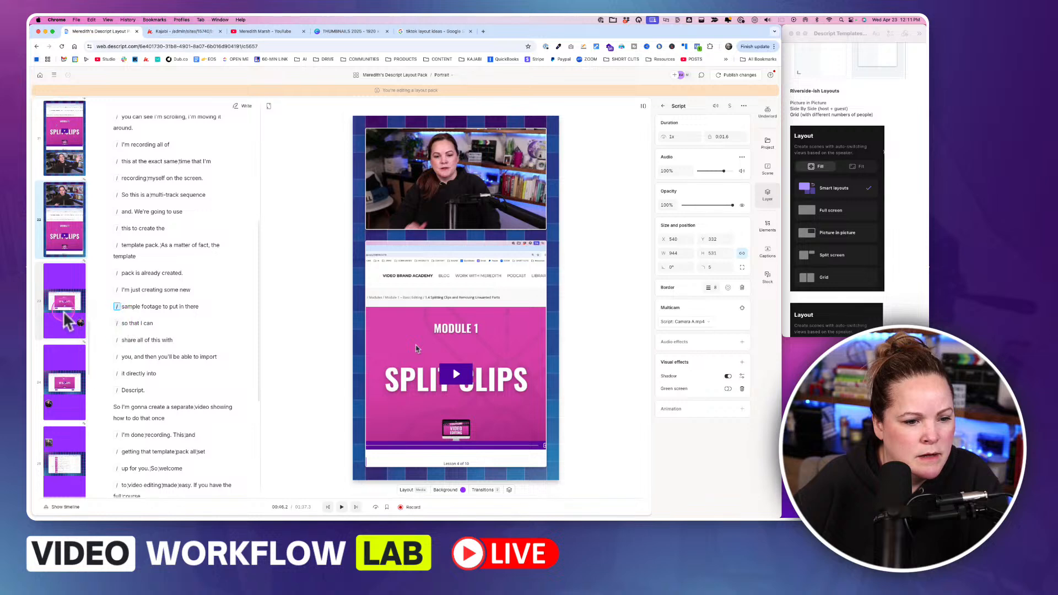
{"action": "left_click", "coordinate": [117, 323]}
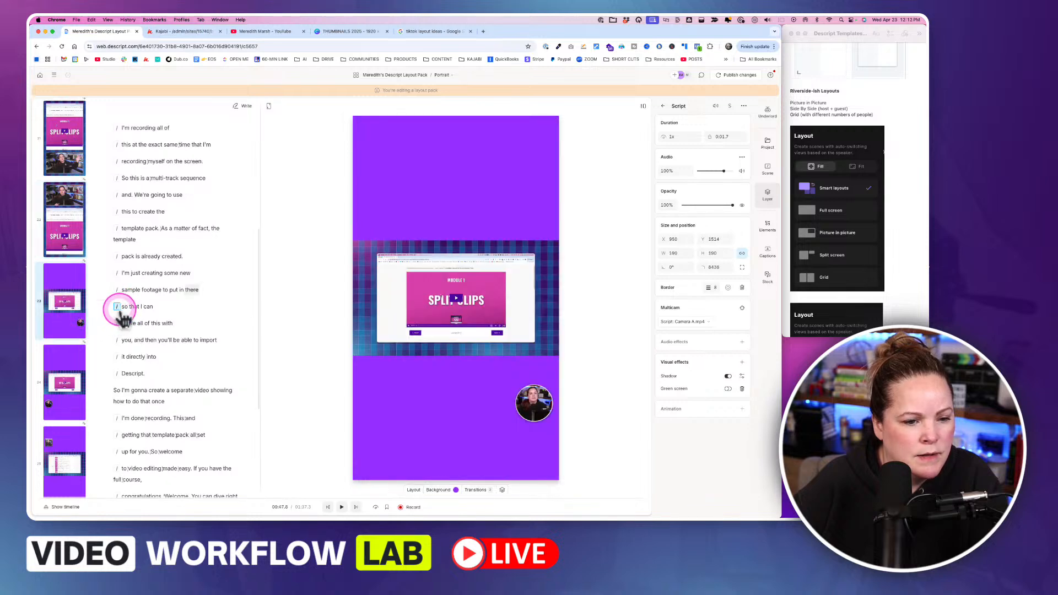
{"action": "left_click_drag", "start_coordinate": [120, 307], "coordinate": [216, 455]}
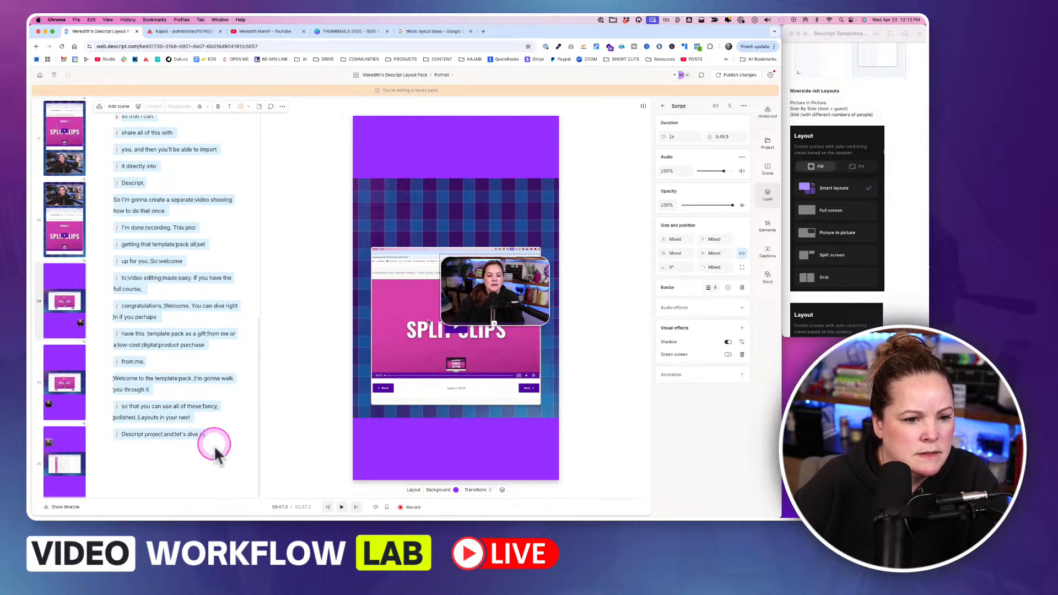
{"action": "key", "text": "BackSpace"}
{"action": "key", "text": "BackSpace"}
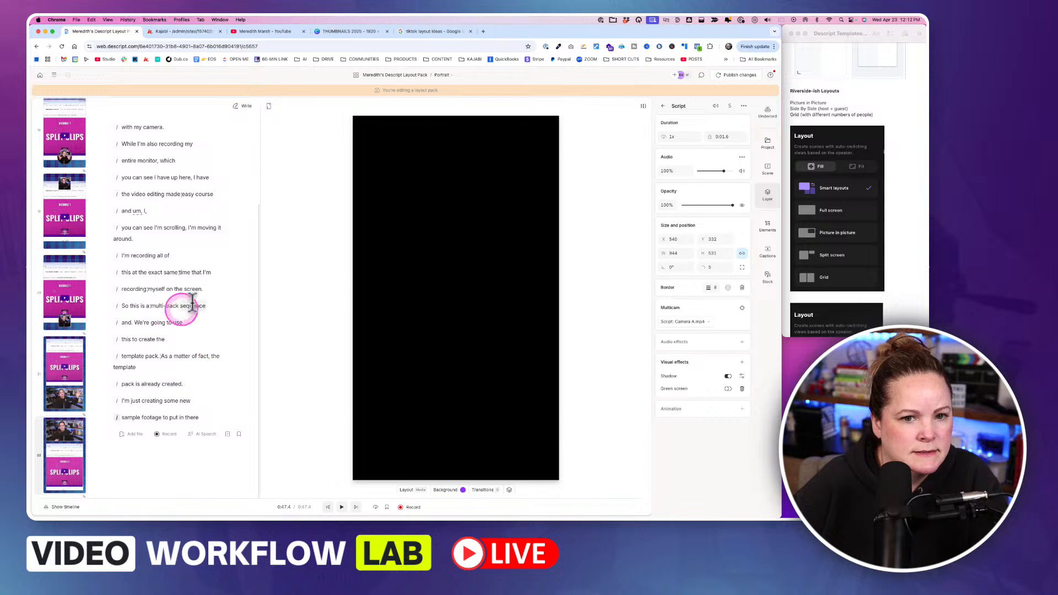
Step: Switch to the Square composition and delete its script from "so that I can" to the end, including the leftover empty scene
{"action": "left_click", "coordinate": [446, 75]}
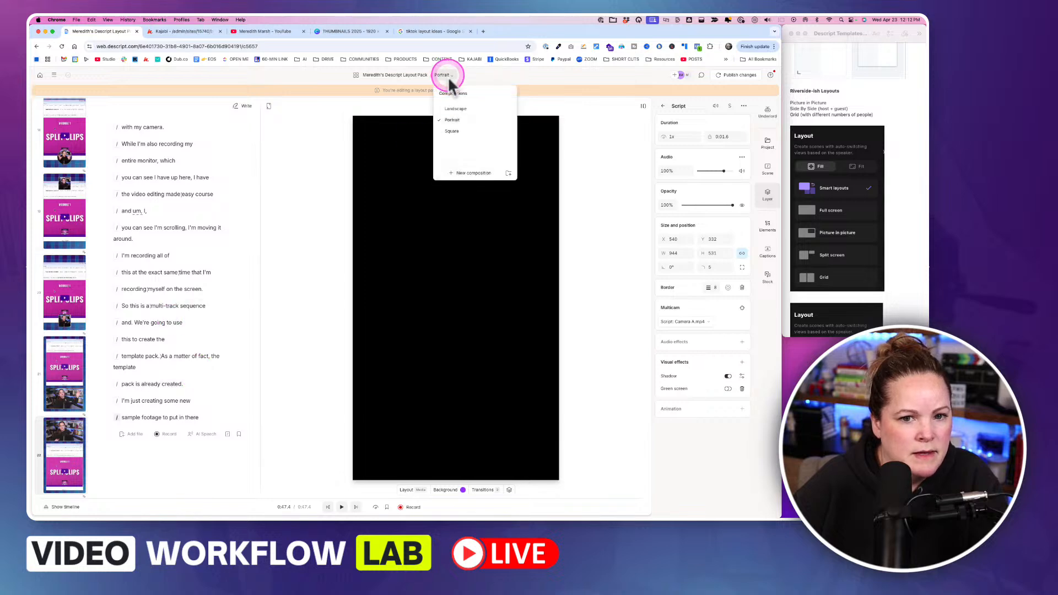
{"action": "left_click", "coordinate": [453, 131]}
{"action": "scroll", "coordinate": [64, 275], "scroll_direction": "up", "scroll_amount": 2}
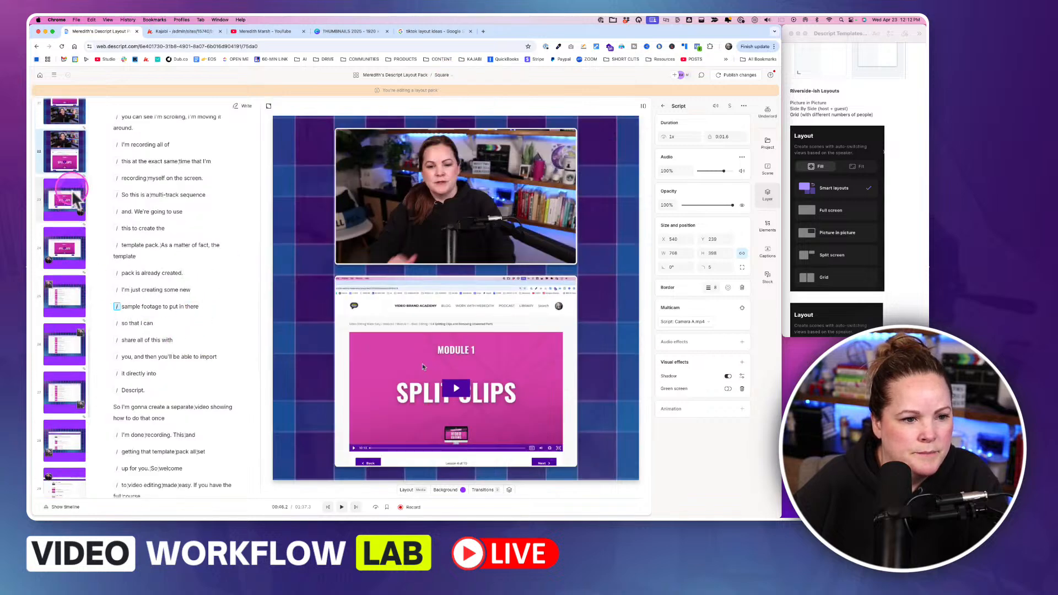
{"action": "left_click", "coordinate": [64, 290]}
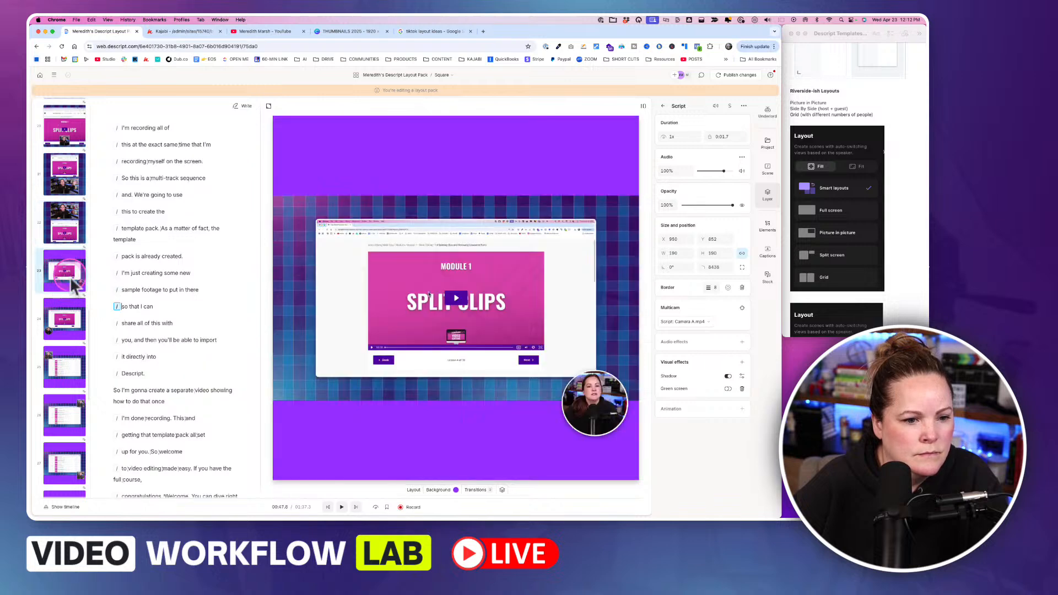
{"action": "left_click", "coordinate": [120, 307]}
{"action": "left_click_drag", "start_coordinate": [120, 307], "coordinate": [142, 440]}
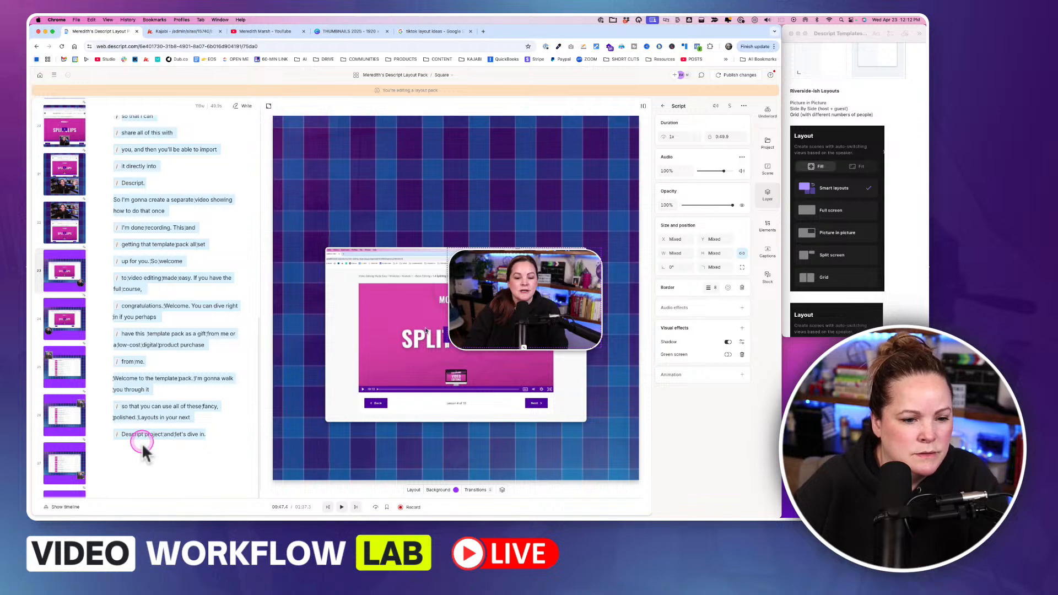
{"action": "key", "text": "BackSpace"}
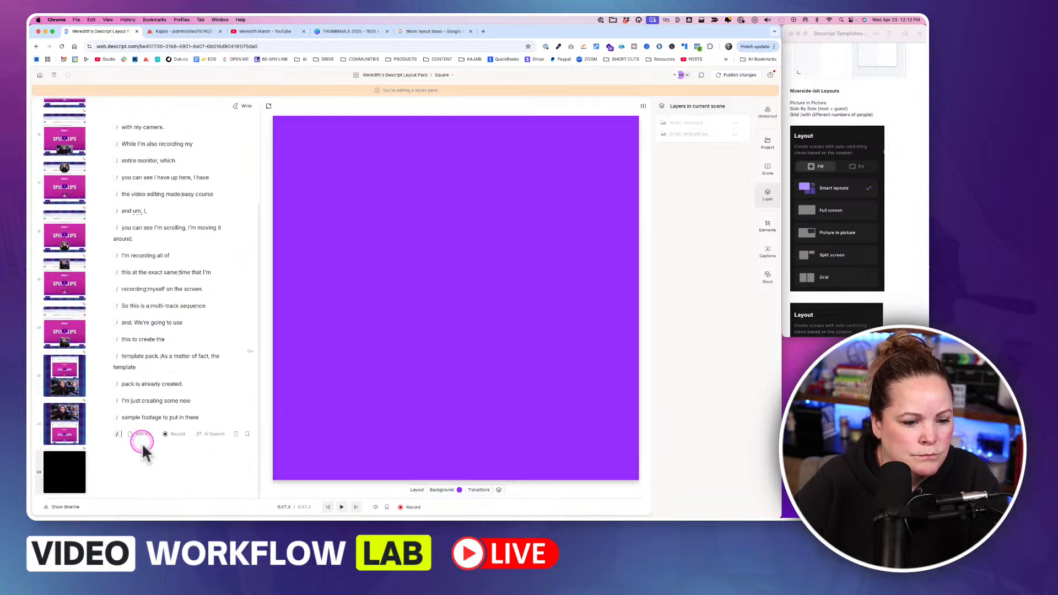
{"action": "key", "text": "BackSpace"}
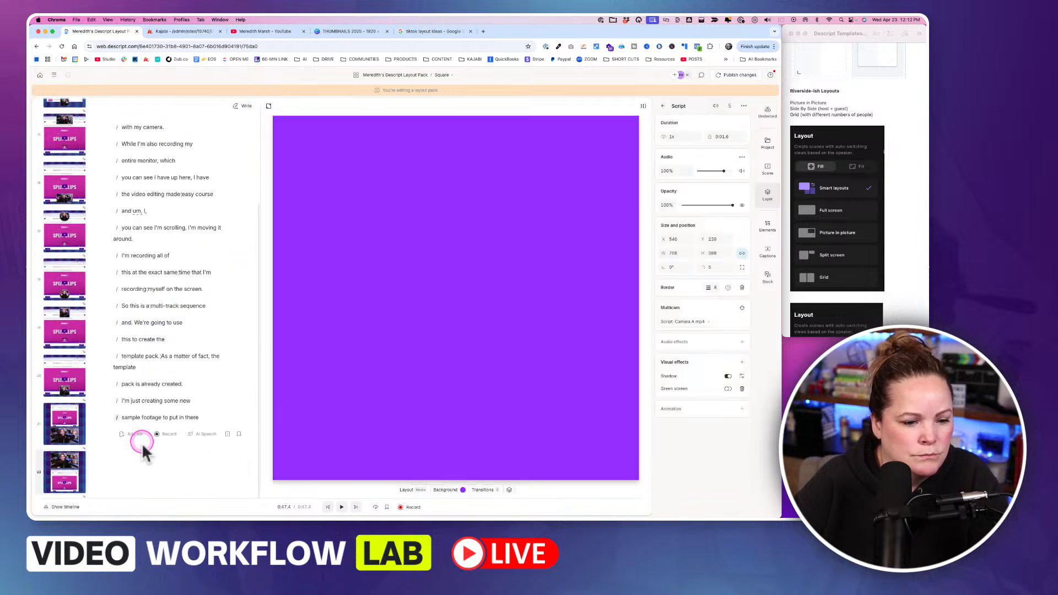
{"action": "left_click", "coordinate": [71, 463]}
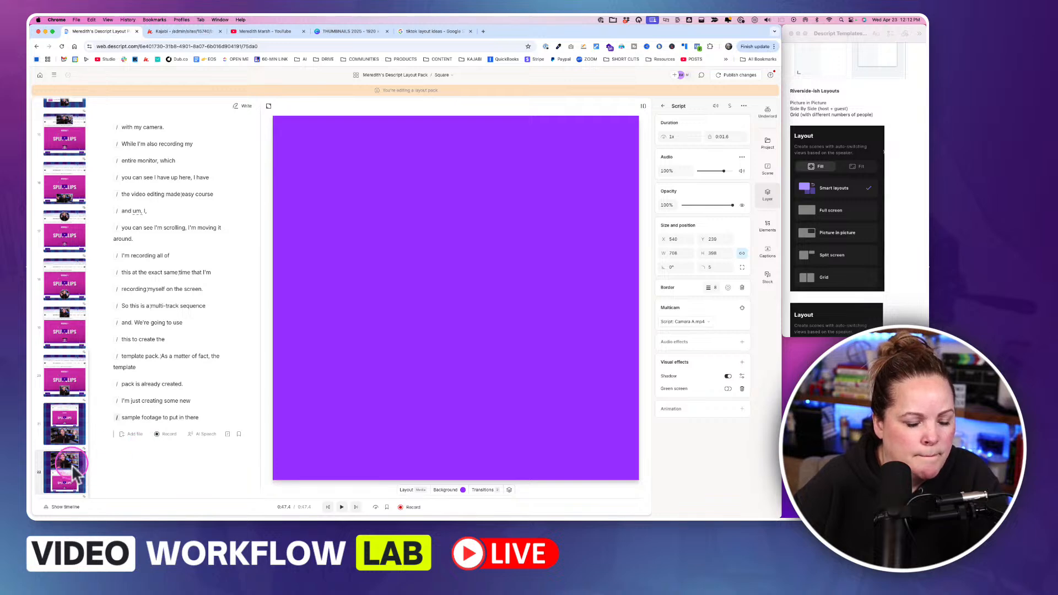
Step: Switch to the Landscape composition and check its final side-by-side scenes
{"action": "left_click", "coordinate": [441, 77]}
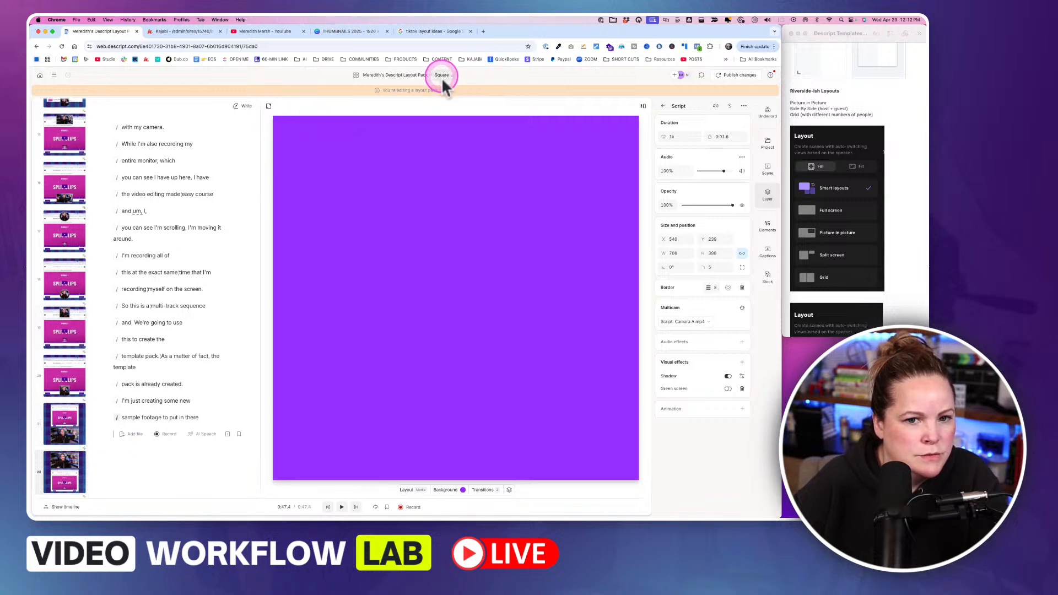
{"action": "left_click", "coordinate": [455, 109]}
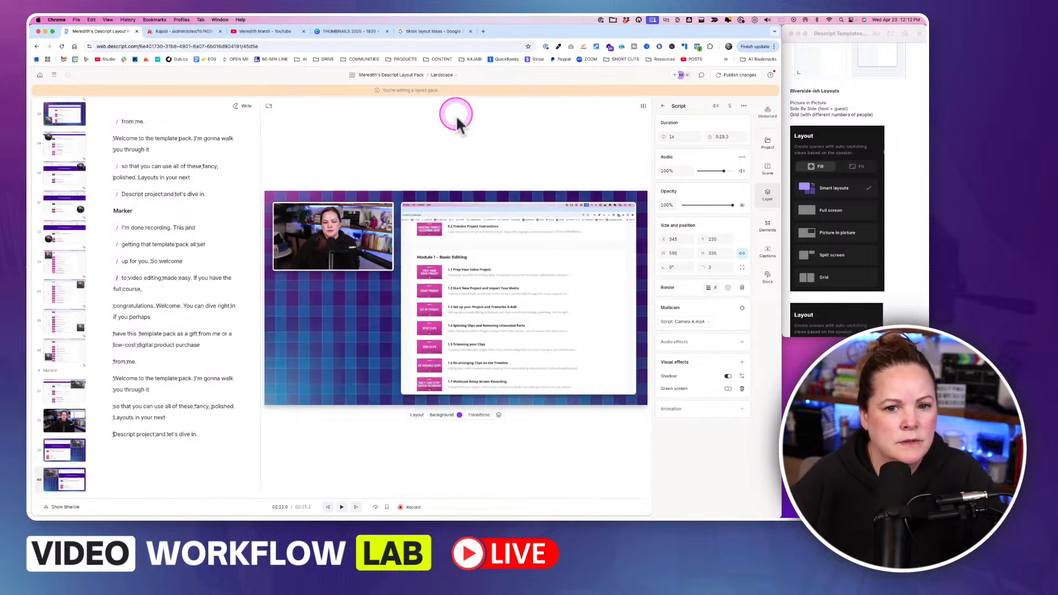
{"action": "left_click", "coordinate": [81, 458]}
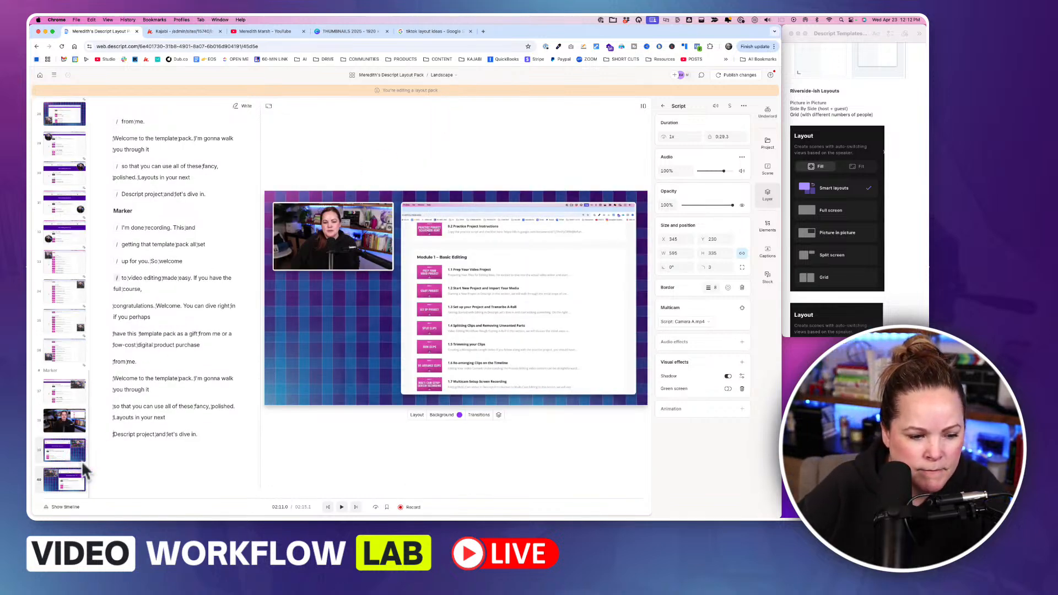
{"action": "left_click", "coordinate": [81, 462]}
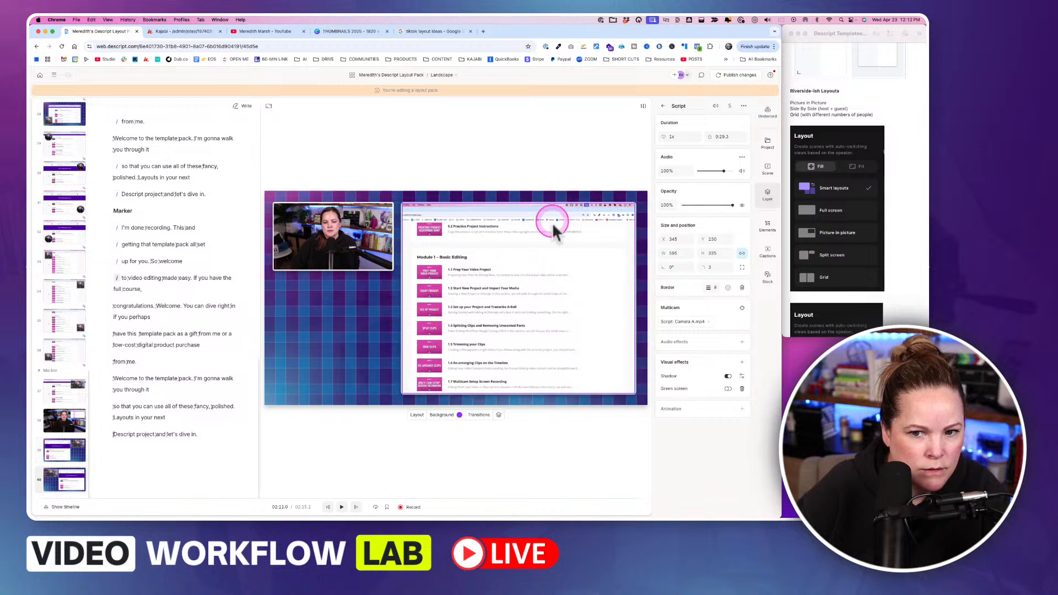
Step: Review the layout thumbnails and names for publishing, from the camera layouts through to the untitled Landscape layouts at the end
{"action": "left_click", "coordinate": [738, 77]}
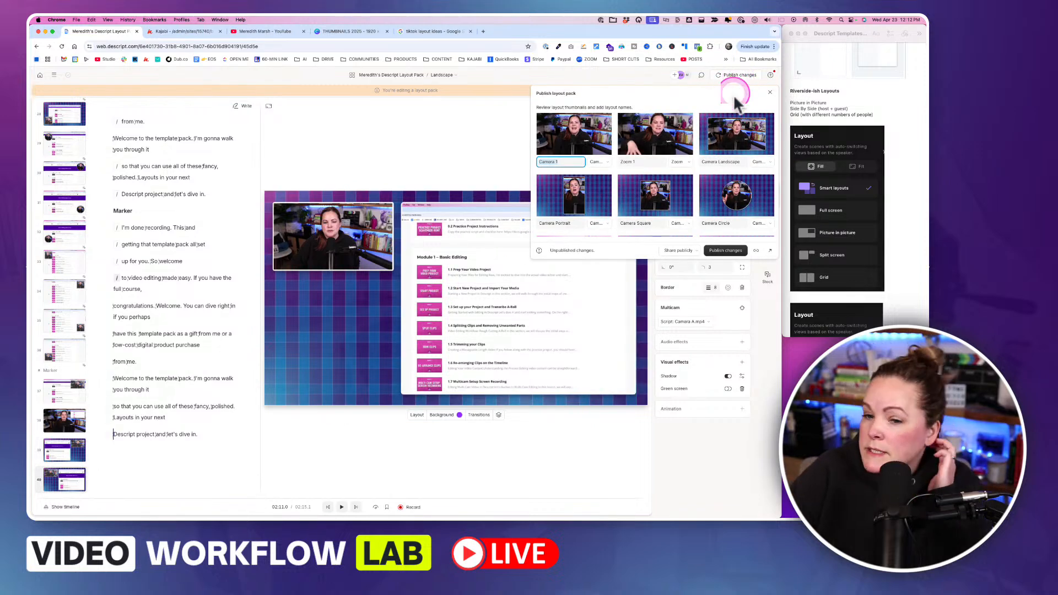
{"action": "scroll", "coordinate": [679, 202], "scroll_direction": "down", "scroll_amount": 5}
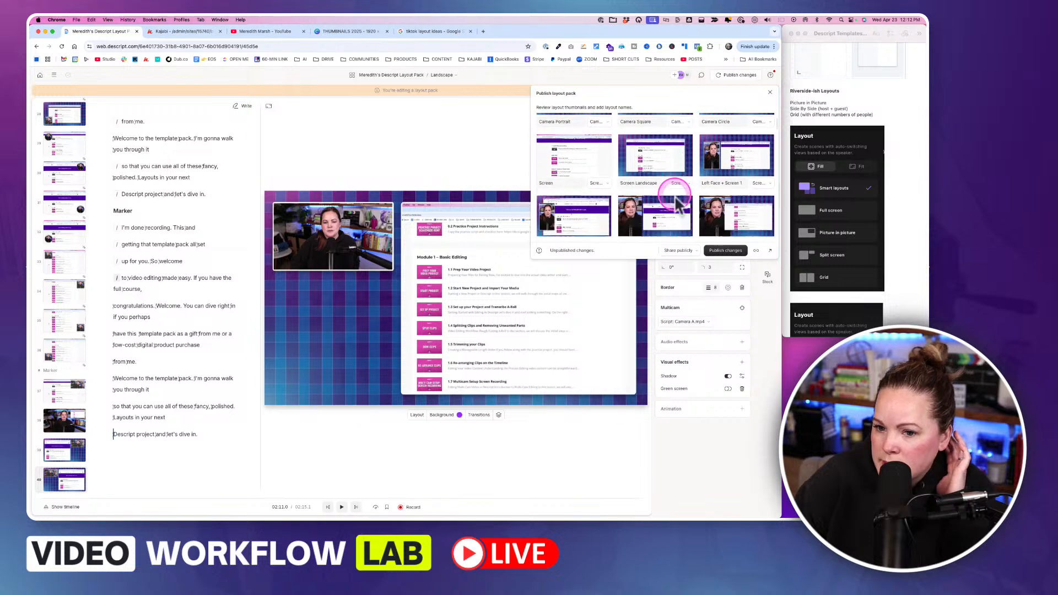
{"action": "scroll", "coordinate": [678, 204], "scroll_direction": "down", "scroll_amount": 3}
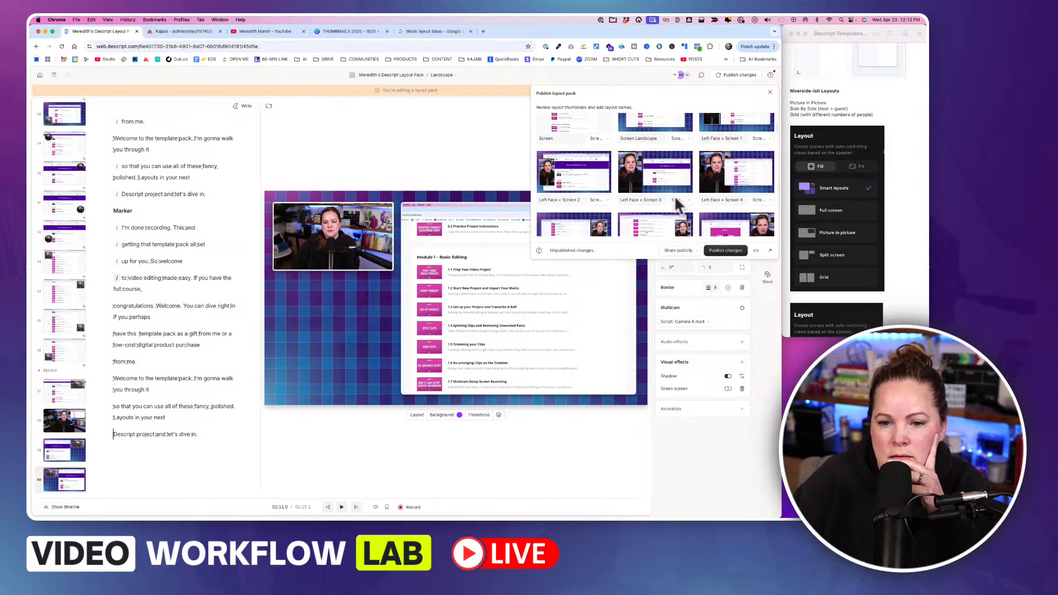
{"action": "scroll", "coordinate": [678, 204], "scroll_direction": "down", "scroll_amount": 4}
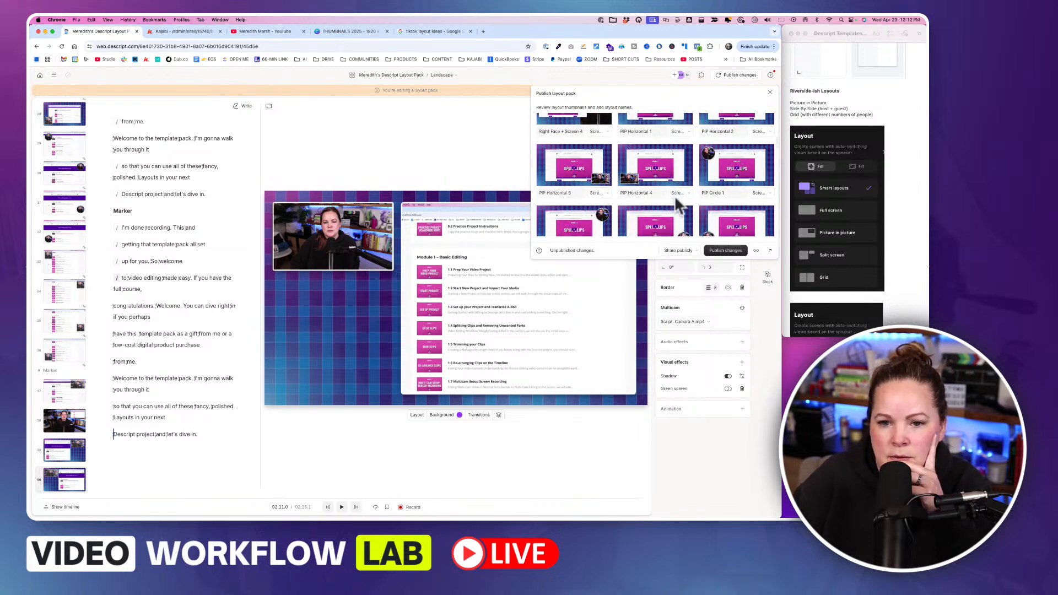
{"action": "scroll", "coordinate": [678, 204], "scroll_direction": "down", "scroll_amount": 2}
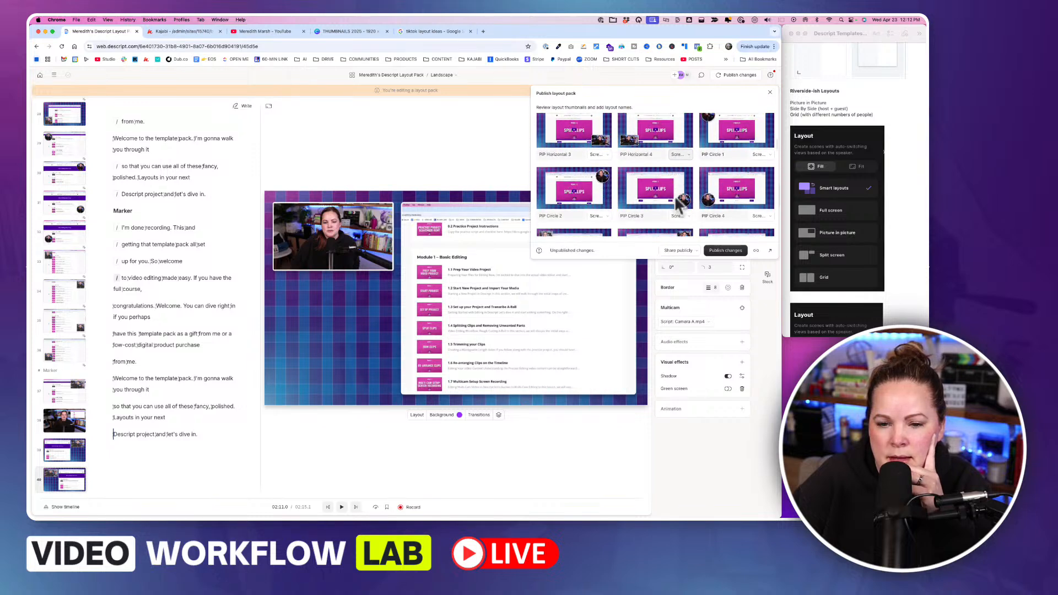
{"action": "scroll", "coordinate": [673, 195], "scroll_direction": "down", "scroll_amount": 3}
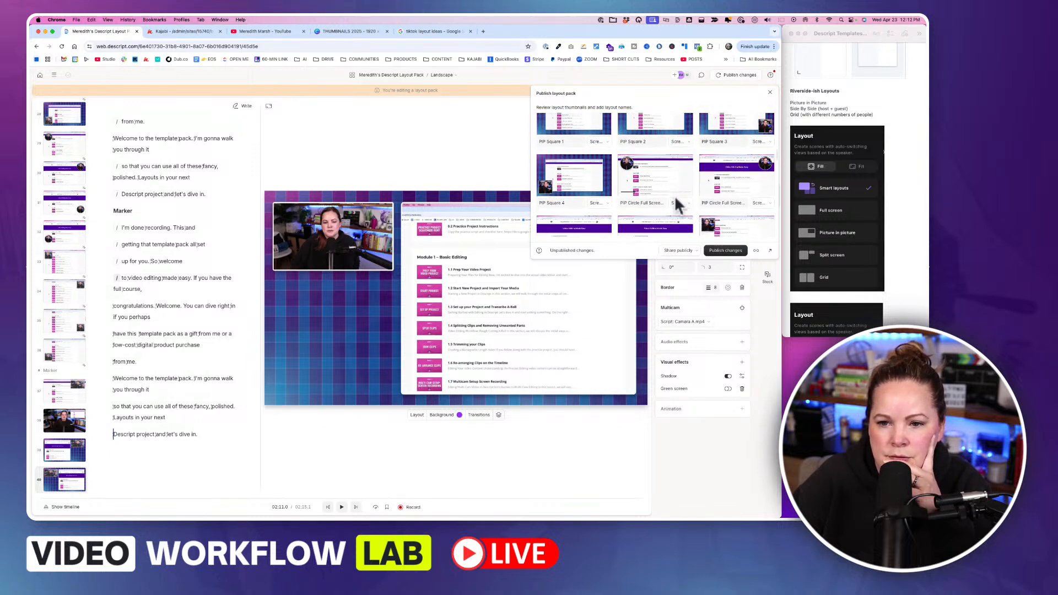
{"action": "scroll", "coordinate": [675, 205], "scroll_direction": "down", "scroll_amount": 4}
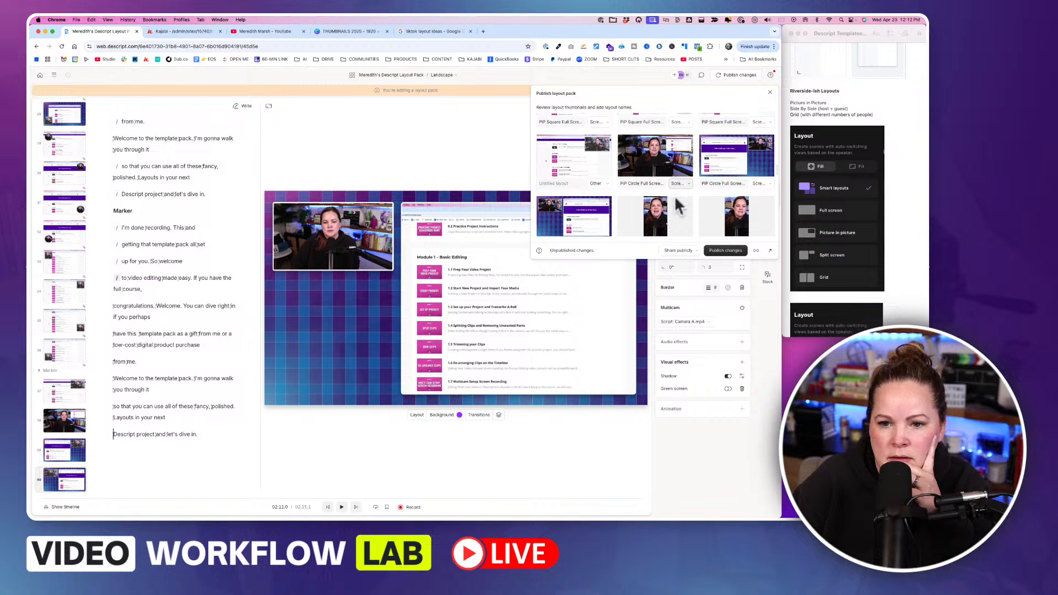
{"action": "scroll", "coordinate": [673, 195], "scroll_direction": "up", "scroll_amount": 2}
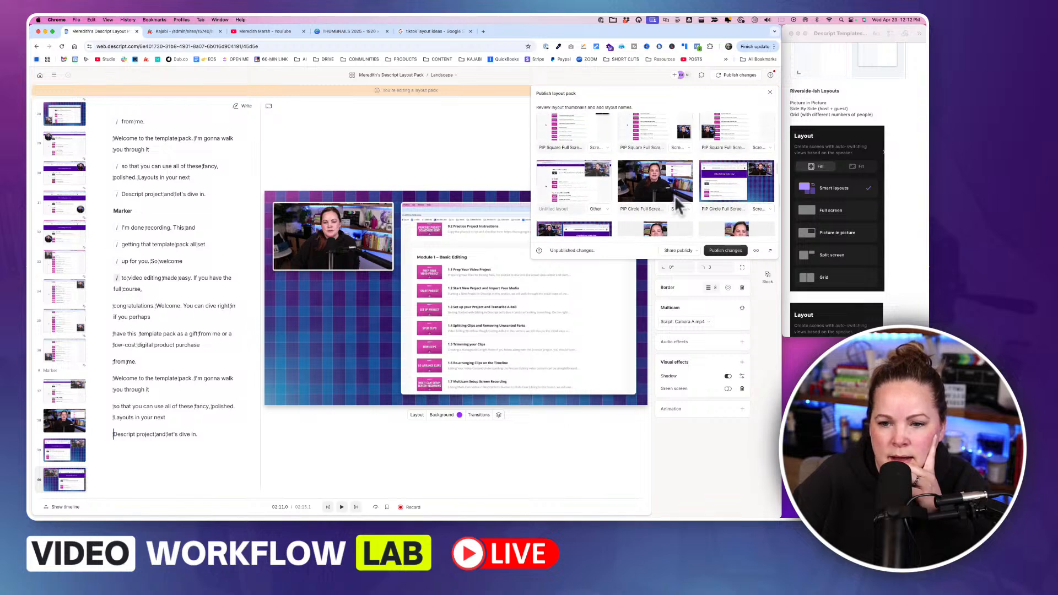
{"action": "scroll", "coordinate": [678, 205], "scroll_direction": "down", "scroll_amount": 1}
Step: Name the untitled Landscape layout "PIP Basic 1", checking it against the names of the existing PIP layouts
{"action": "left_click", "coordinate": [575, 227]}
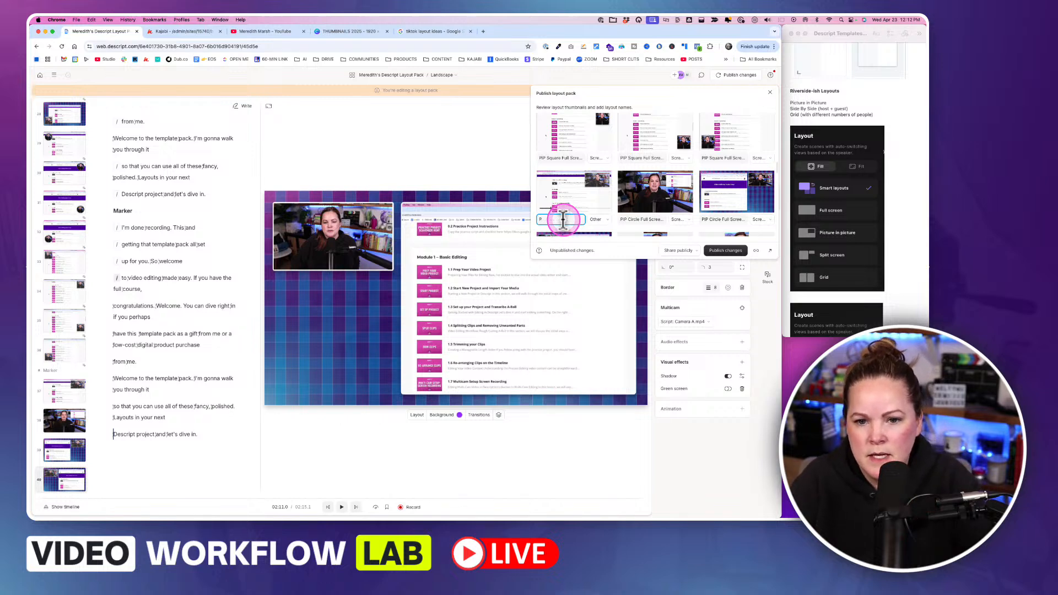
{"action": "scroll", "coordinate": [563, 220], "scroll_direction": "up", "scroll_amount": 3}
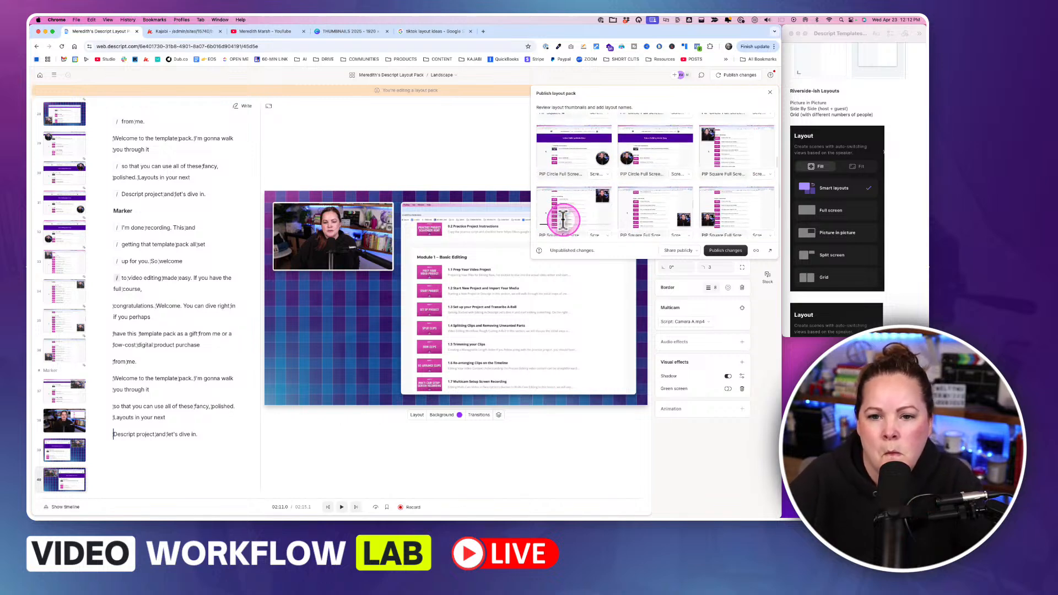
{"action": "scroll", "coordinate": [563, 220], "scroll_direction": "down", "scroll_amount": 5}
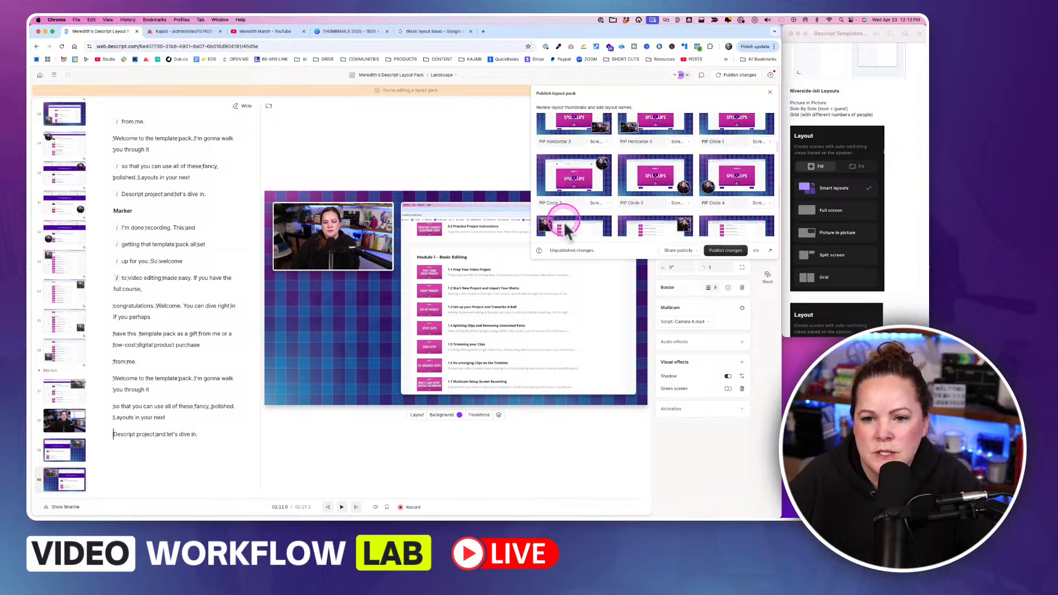
{"action": "scroll", "coordinate": [563, 220], "scroll_direction": "up", "scroll_amount": 2}
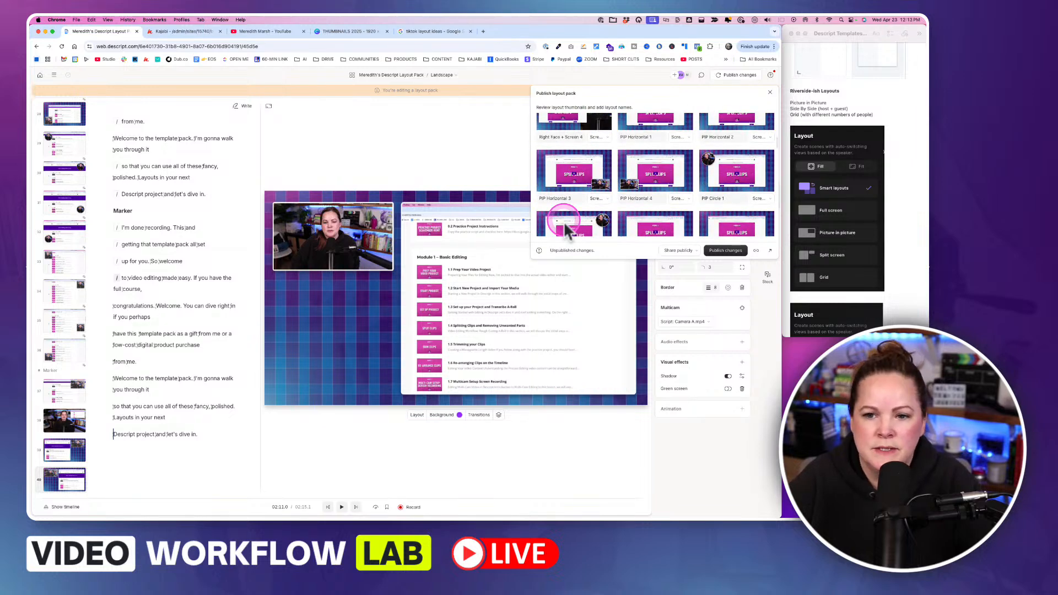
{"action": "scroll", "coordinate": [567, 223], "scroll_direction": "up", "scroll_amount": 5}
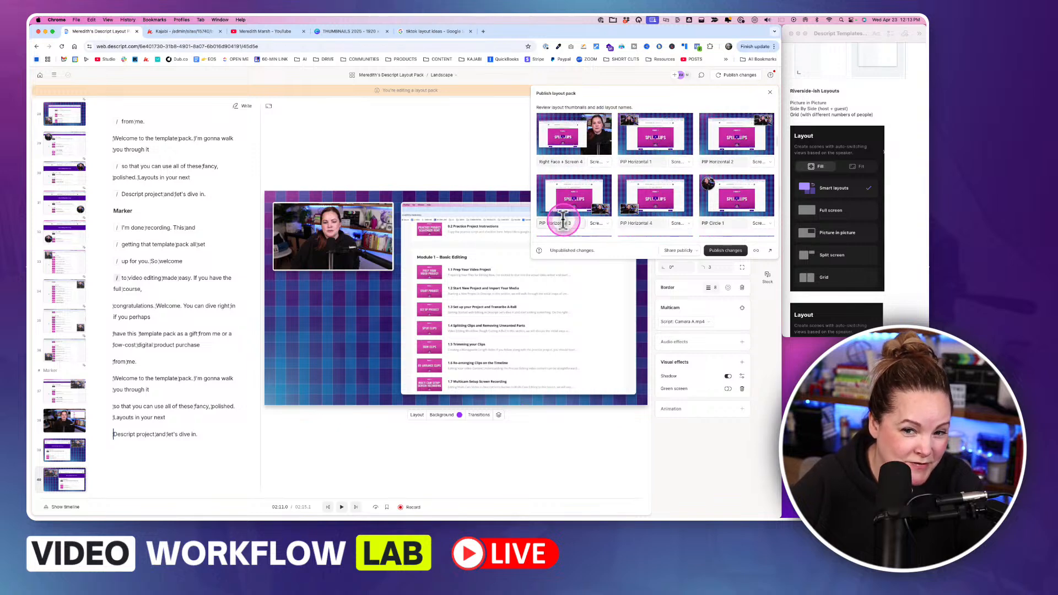
{"action": "scroll", "coordinate": [563, 220], "scroll_direction": "down", "scroll_amount": 5}
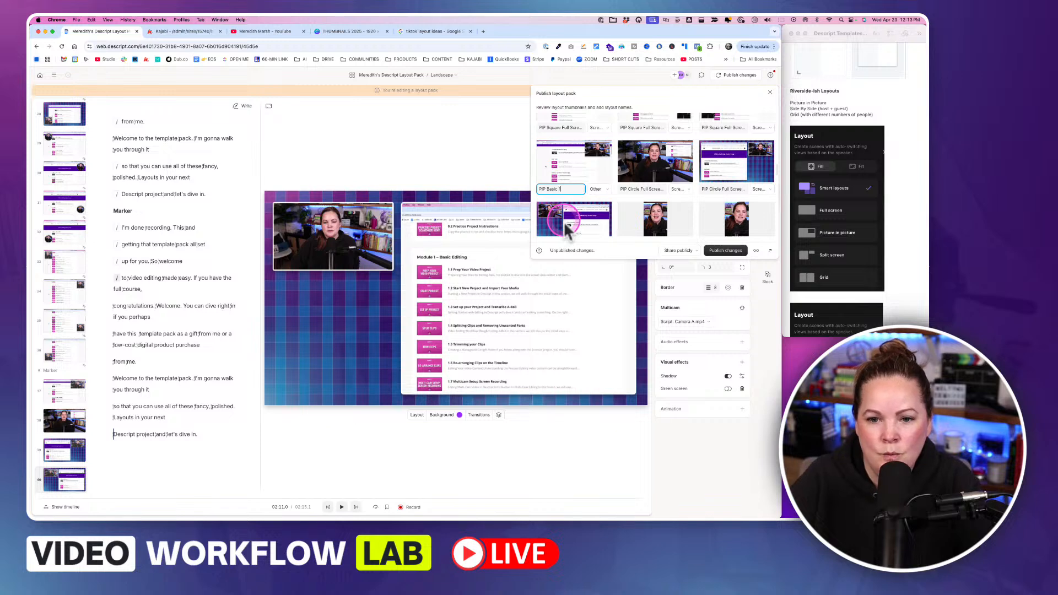
{"action": "type", "text": "1"}
Step: Set the PIP Basic 1 layout's category to Screen and rename the layout after it "PIP Basic 2"
{"action": "left_click", "coordinate": [598, 191]}
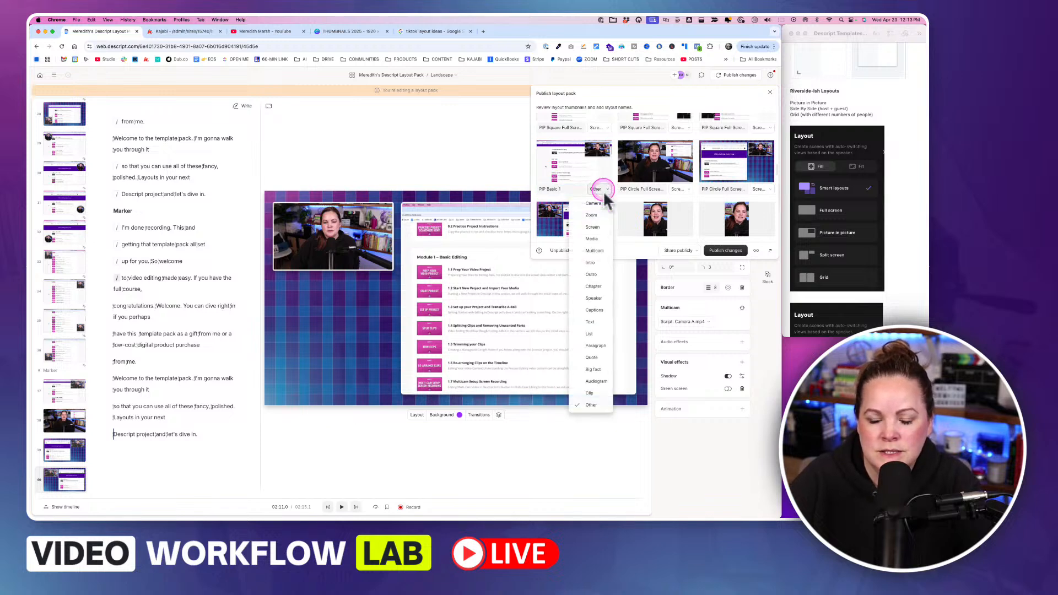
{"action": "left_click", "coordinate": [602, 191]}
{"action": "left_click", "coordinate": [602, 190]}
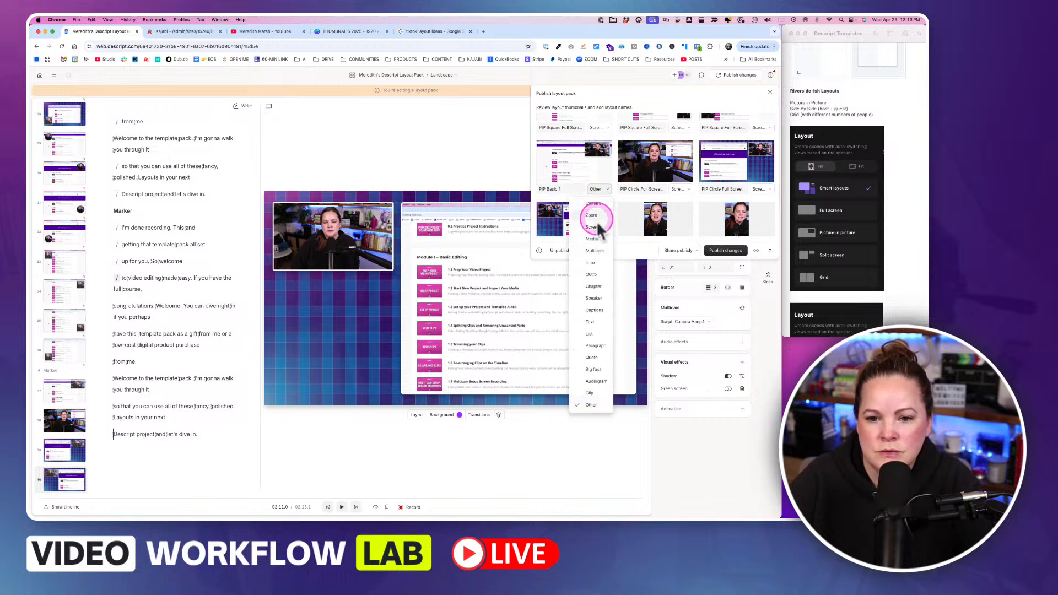
{"action": "left_click", "coordinate": [596, 226]}
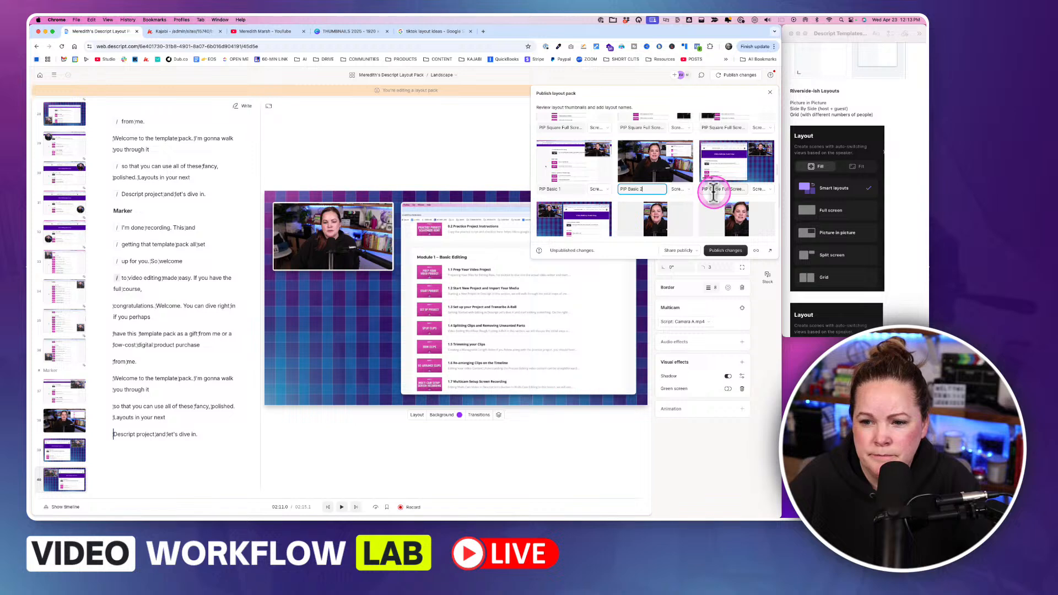
Step: Rename the layout following PIP Basic 2 as "Split Screen 1", matching the Riverside reference term
{"action": "left_click", "coordinate": [714, 189]}
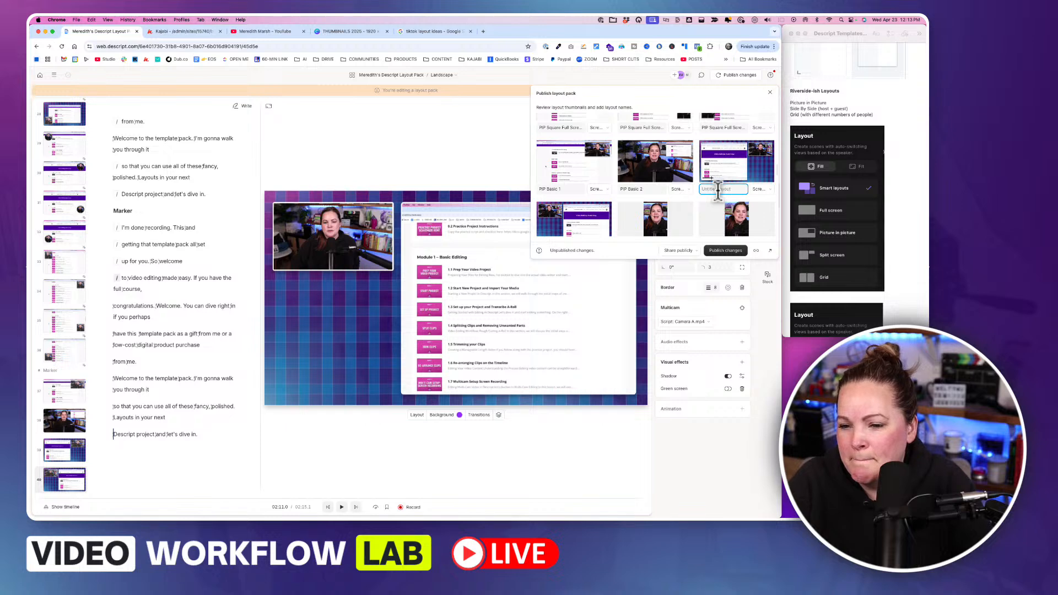
{"action": "left_click", "coordinate": [819, 259]}
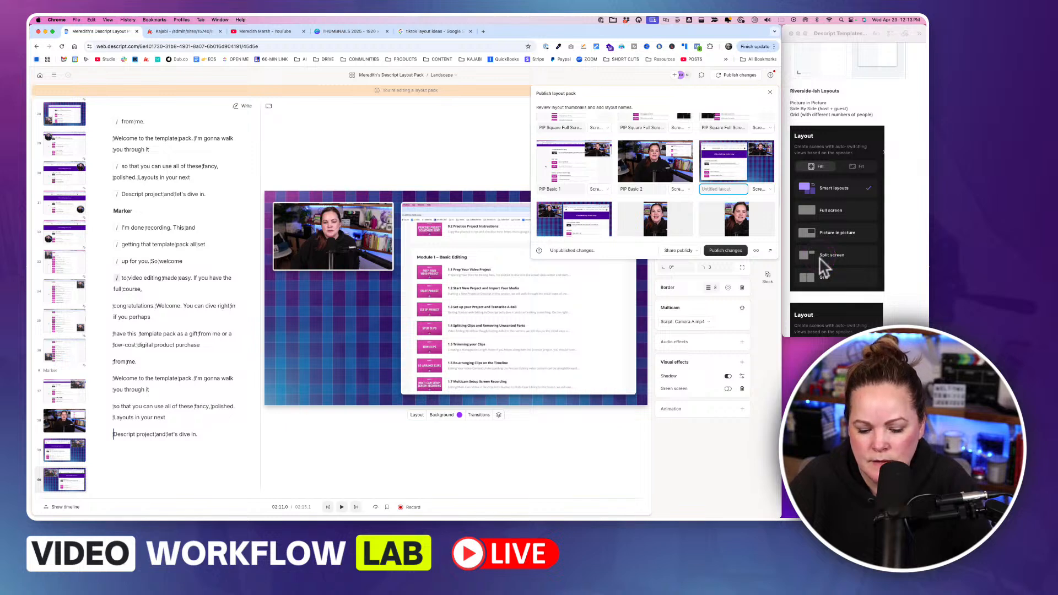
{"action": "type", "text": "P"}
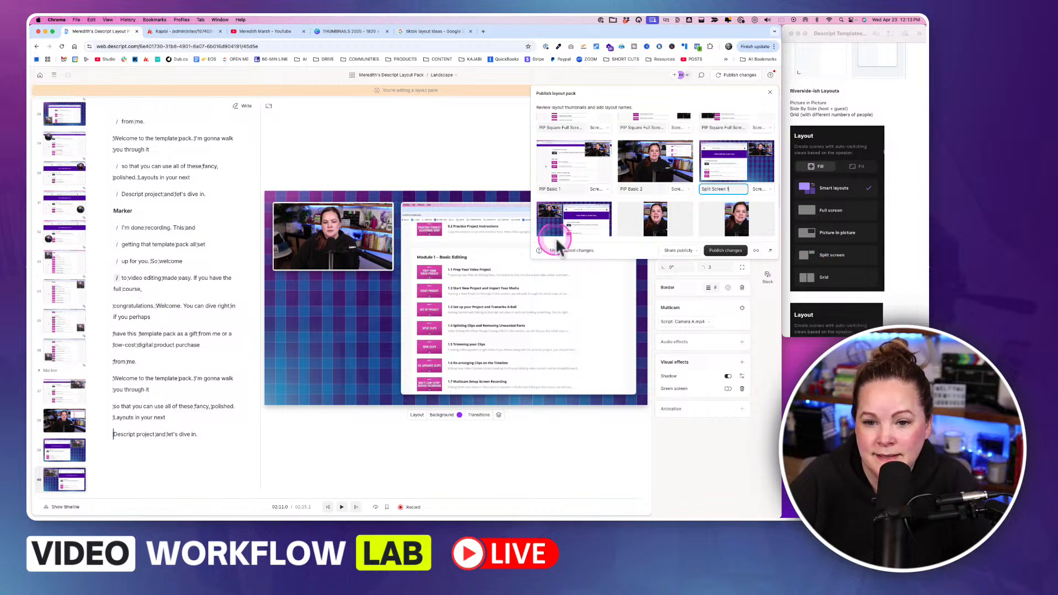
Step: Rename the last Landscape layout as "Split Screen 2"
{"action": "scroll", "coordinate": [560, 212], "scroll_direction": "down", "scroll_amount": 2}
{"action": "left_click", "coordinate": [560, 210]}
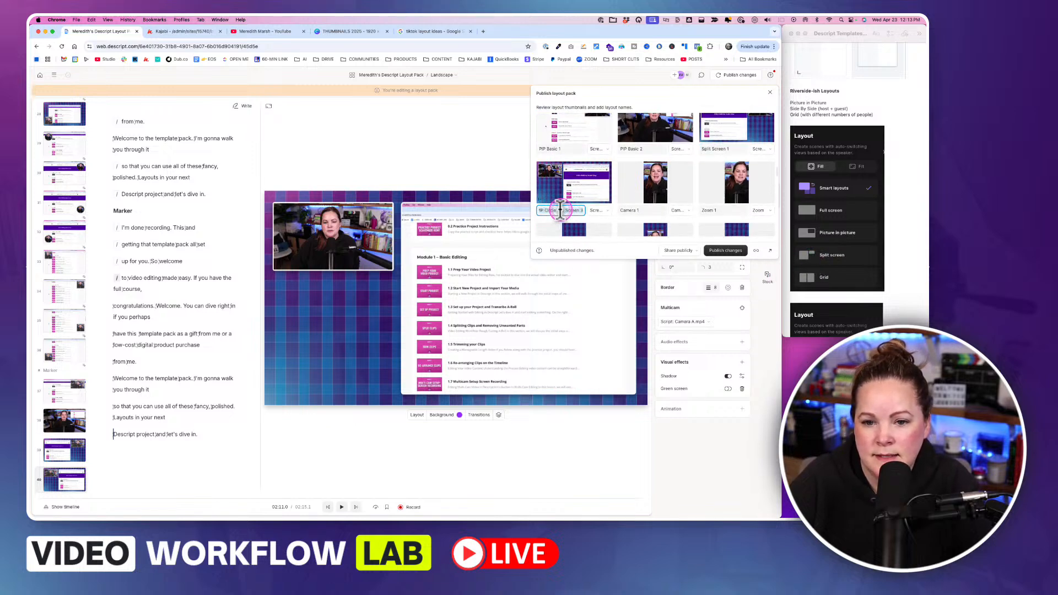
{"action": "type", "text": "Split Scr"}
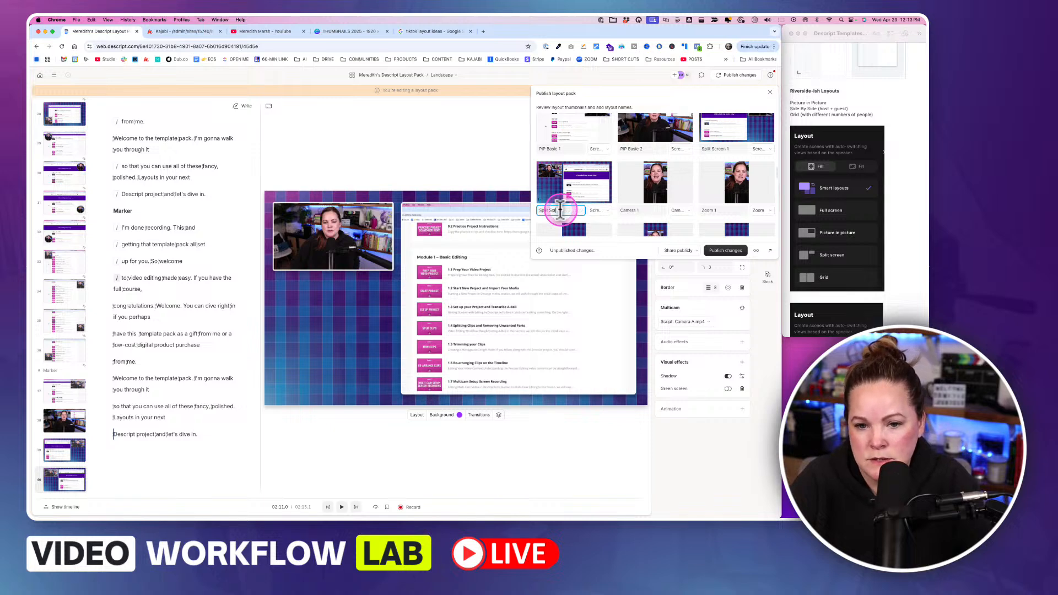
{"action": "type", "text": "een 2"}
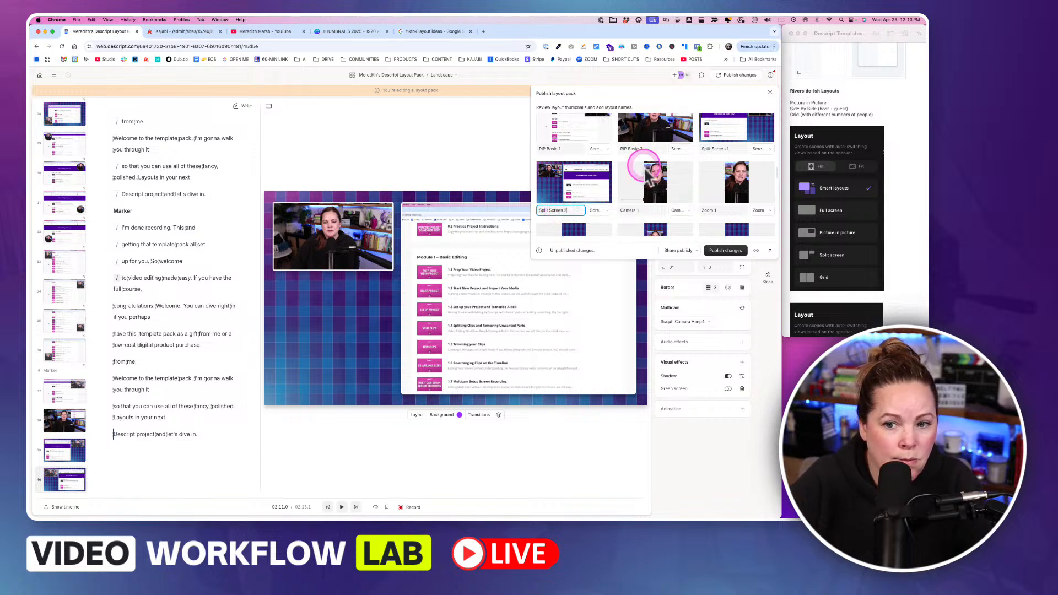
Step: Review the Portrait layout names, from the camera layouts through Screen, Screen Landscape and the Left Face + Screen layouts
{"action": "scroll", "coordinate": [644, 172], "scroll_direction": "down", "scroll_amount": 2}
{"action": "scroll", "coordinate": [648, 175], "scroll_direction": "down", "scroll_amount": 3}
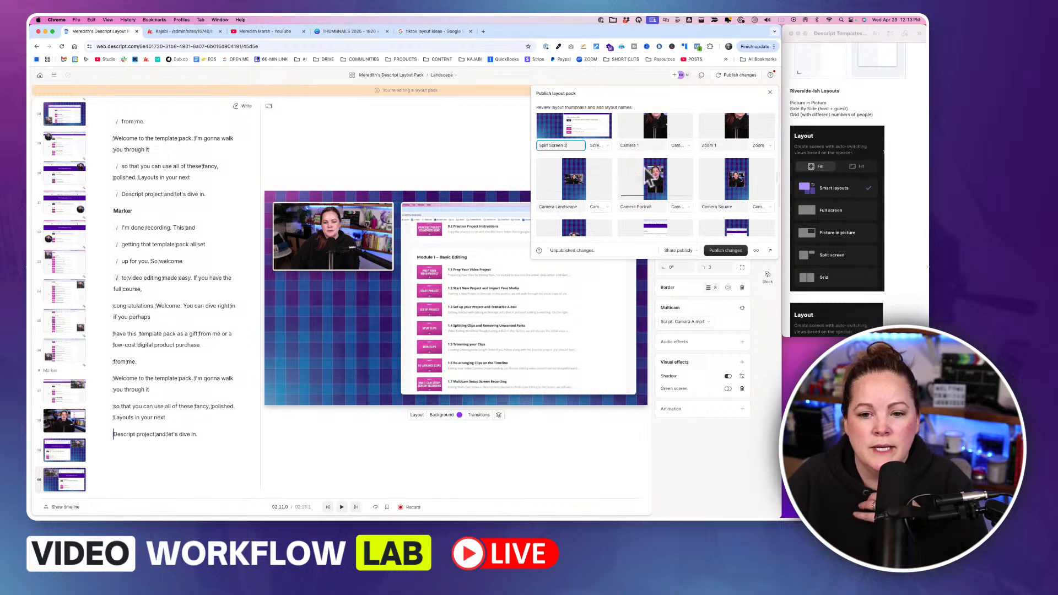
{"action": "scroll", "coordinate": [648, 175], "scroll_direction": "down", "scroll_amount": 2}
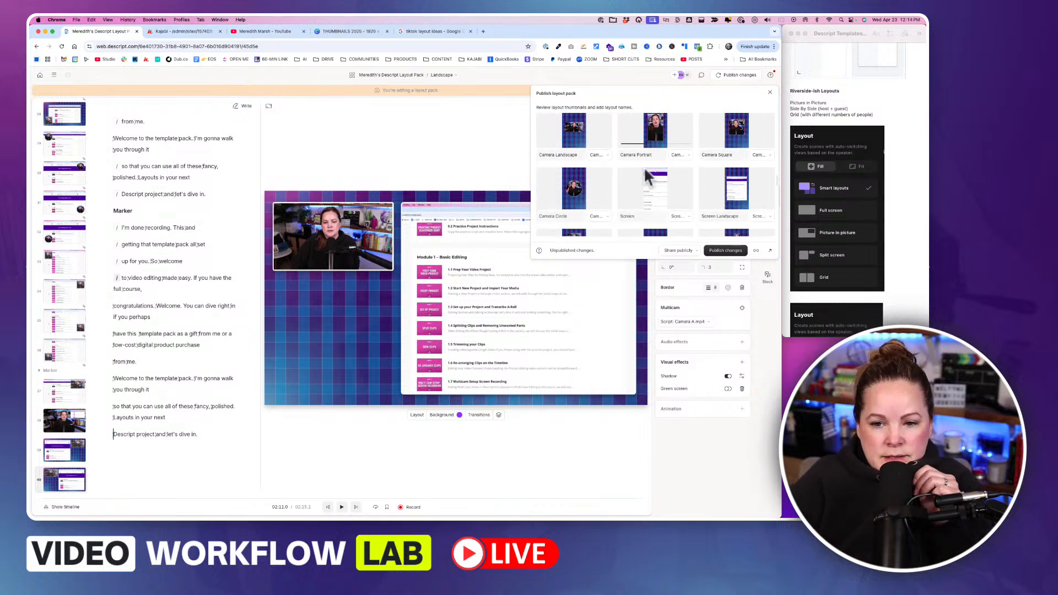
{"action": "scroll", "coordinate": [649, 175], "scroll_direction": "down", "scroll_amount": 3}
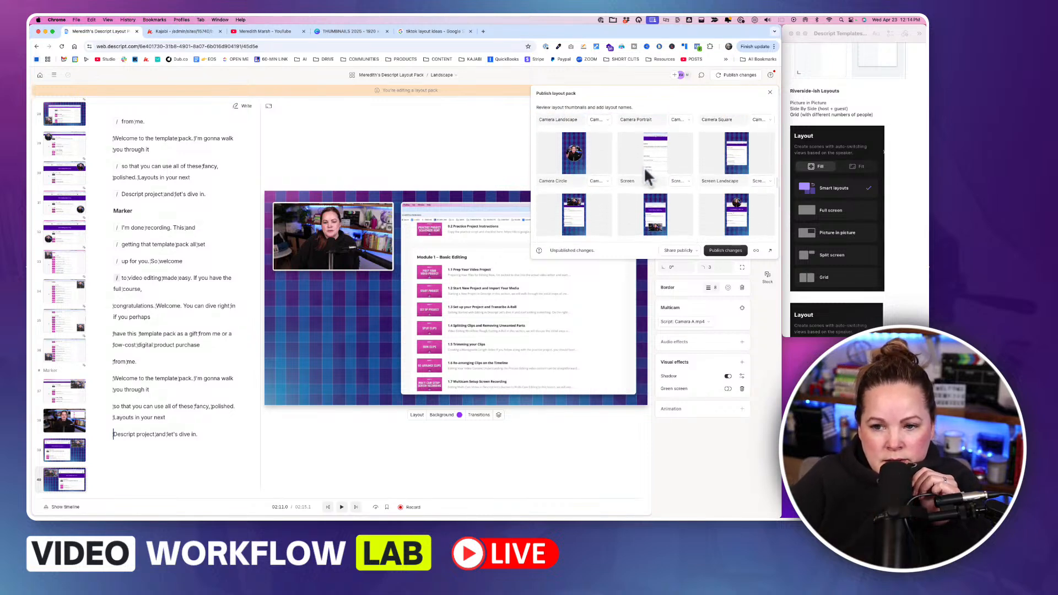
{"action": "scroll", "coordinate": [644, 172], "scroll_direction": "down", "scroll_amount": 2}
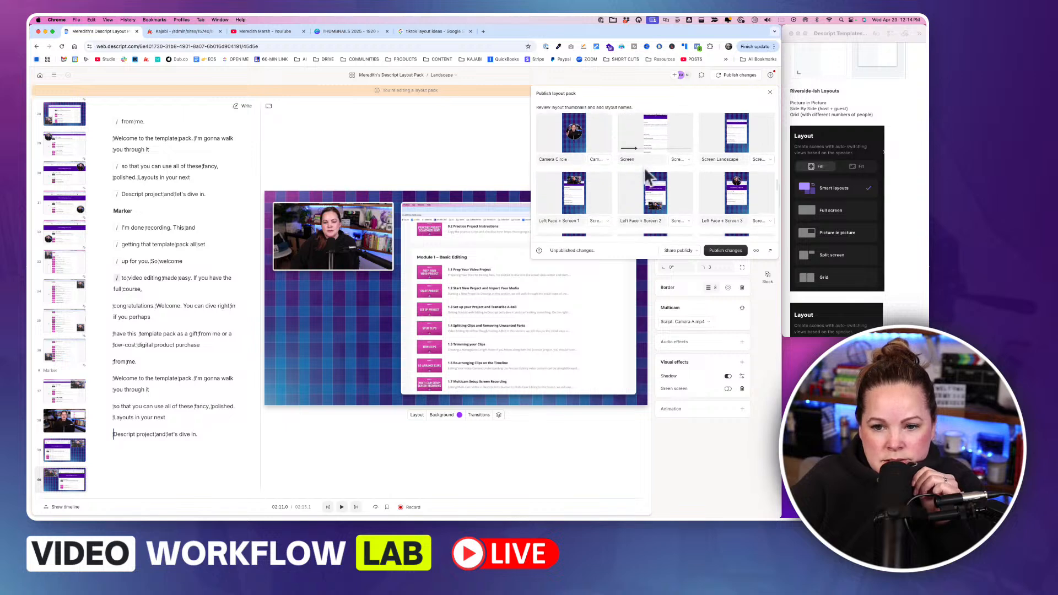
{"action": "scroll", "coordinate": [645, 167], "scroll_direction": "up", "scroll_amount": 4}
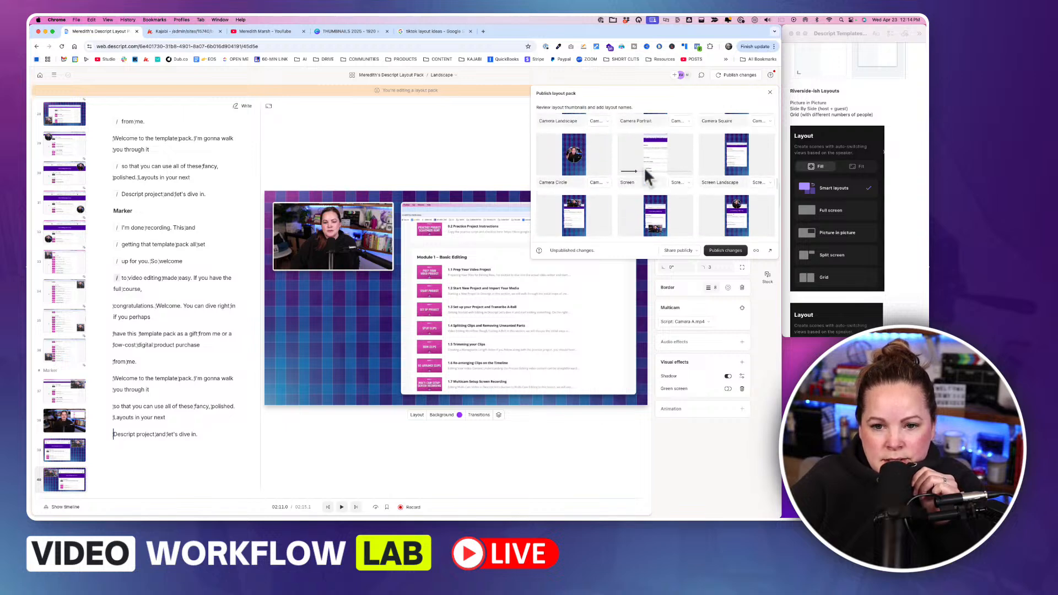
{"action": "scroll", "coordinate": [645, 169], "scroll_direction": "down", "scroll_amount": 4}
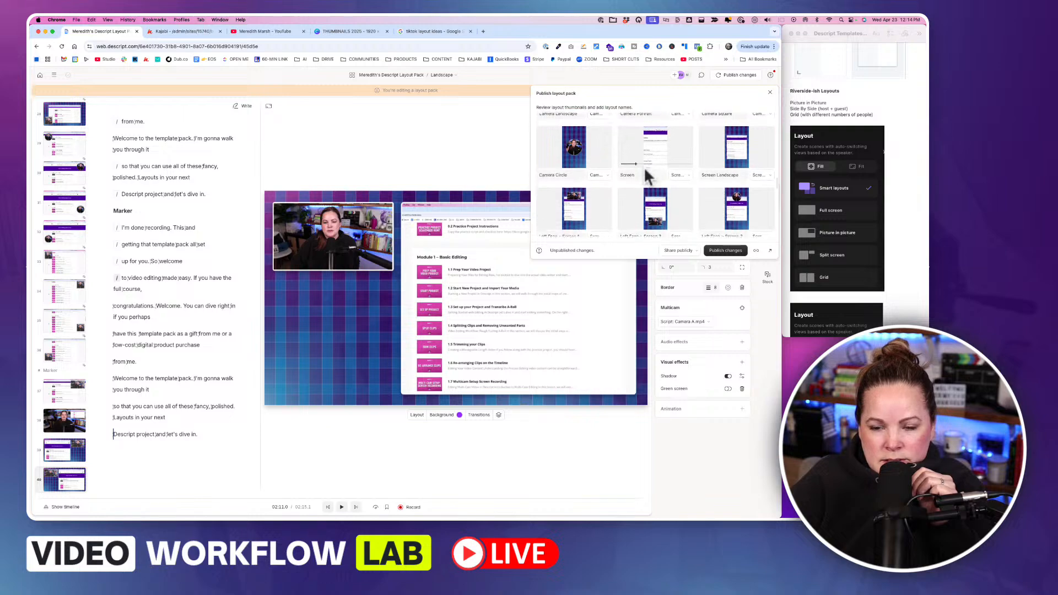
{"action": "left_click", "coordinate": [643, 164]}
{"action": "scroll", "coordinate": [643, 164], "scroll_direction": "up", "scroll_amount": 6}
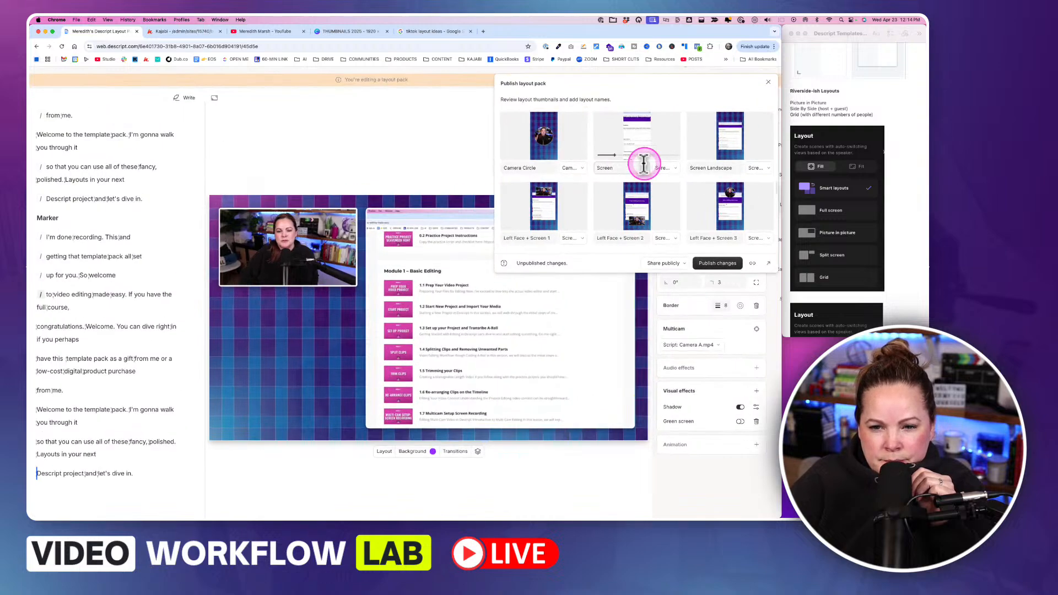
{"action": "scroll", "coordinate": [625, 216], "scroll_direction": "up", "scroll_amount": 1}
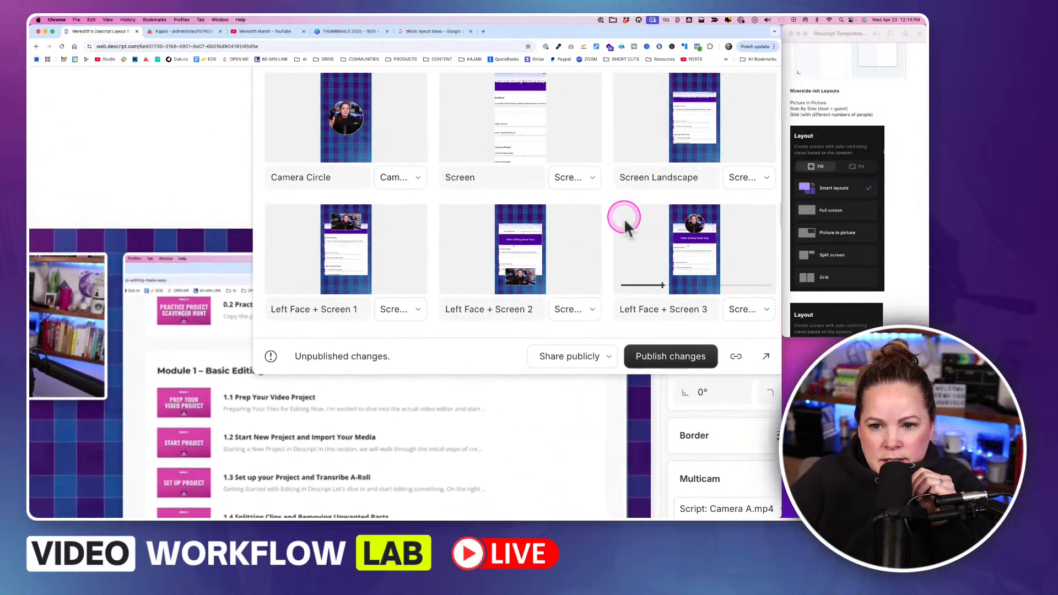
Step: Compare the Portrait Screen and Screen Landscape layout names, and rename the Screen layout as "Screen Full"
{"action": "left_click", "coordinate": [455, 197]}
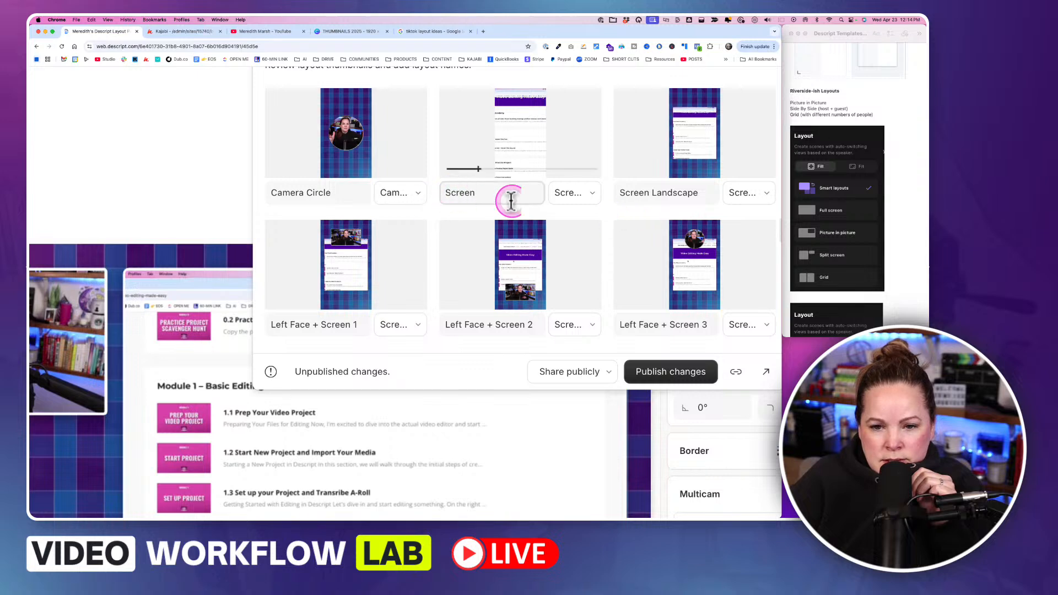
{"action": "left_click", "coordinate": [661, 196]}
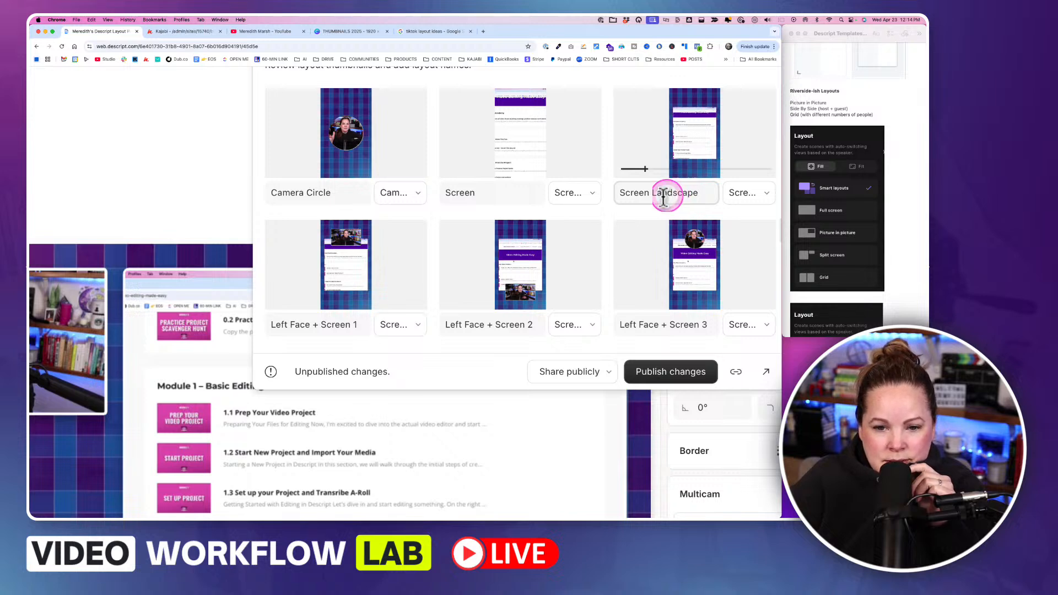
{"action": "scroll", "coordinate": [595, 252], "scroll_direction": "down", "scroll_amount": 1}
{"action": "left_click", "coordinate": [659, 187]}
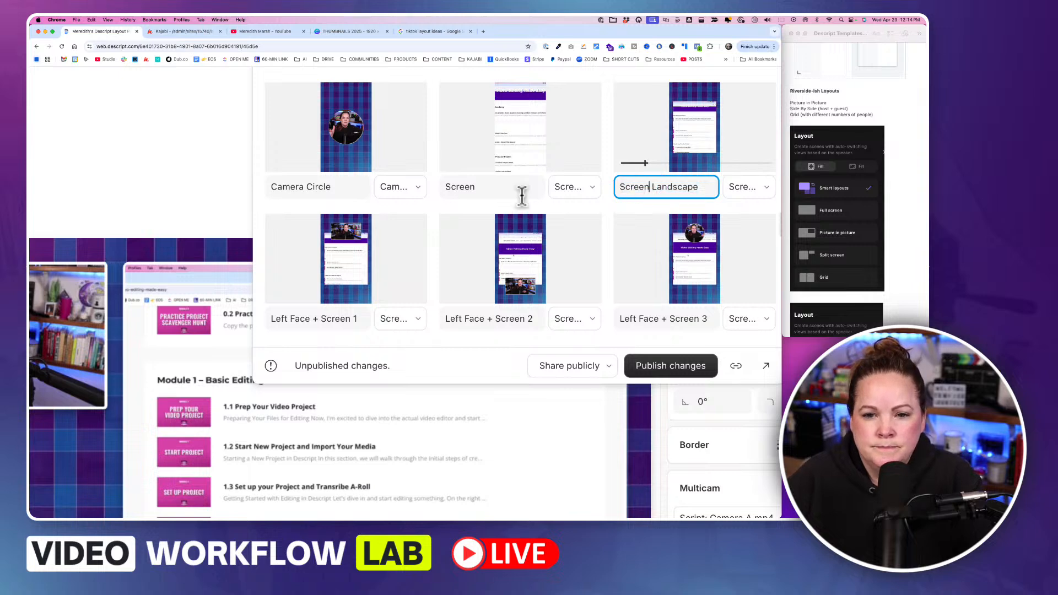
{"action": "left_click", "coordinate": [476, 187]}
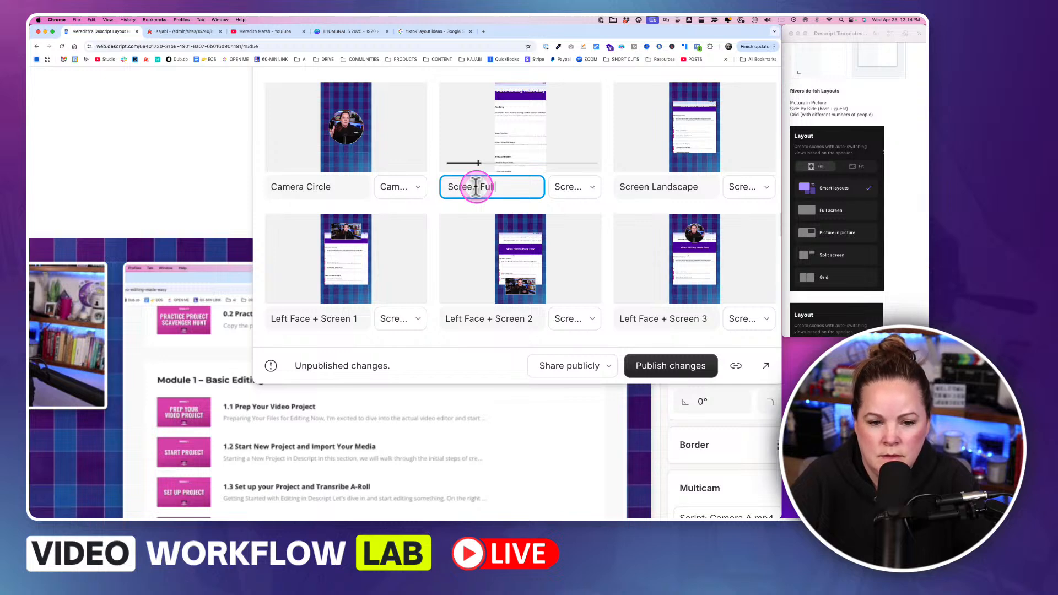
Step: Rename the Portrait layout Screen Landscape as "Screen with Margin"
{"action": "left_click", "coordinate": [655, 187]}
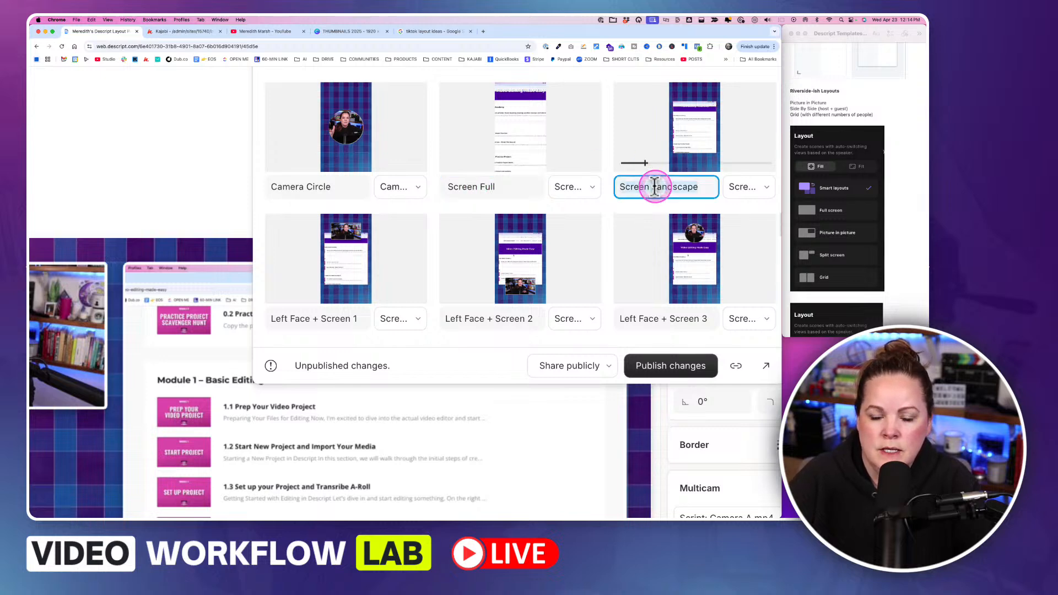
{"action": "left_click_drag", "start_coordinate": [652, 186], "coordinate": [696, 187]}
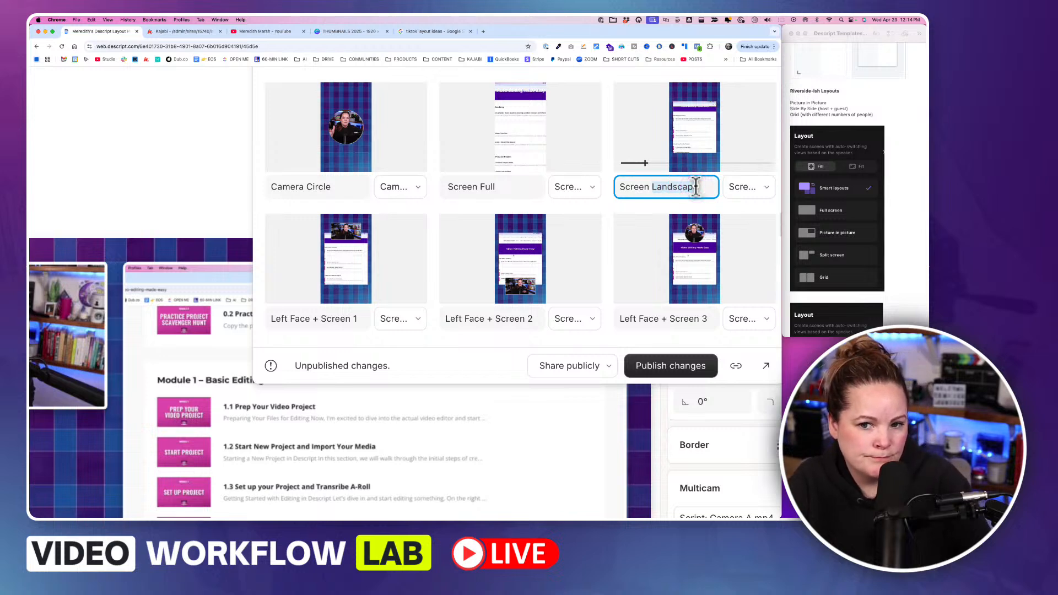
{"action": "type", "text": "with Margi"}
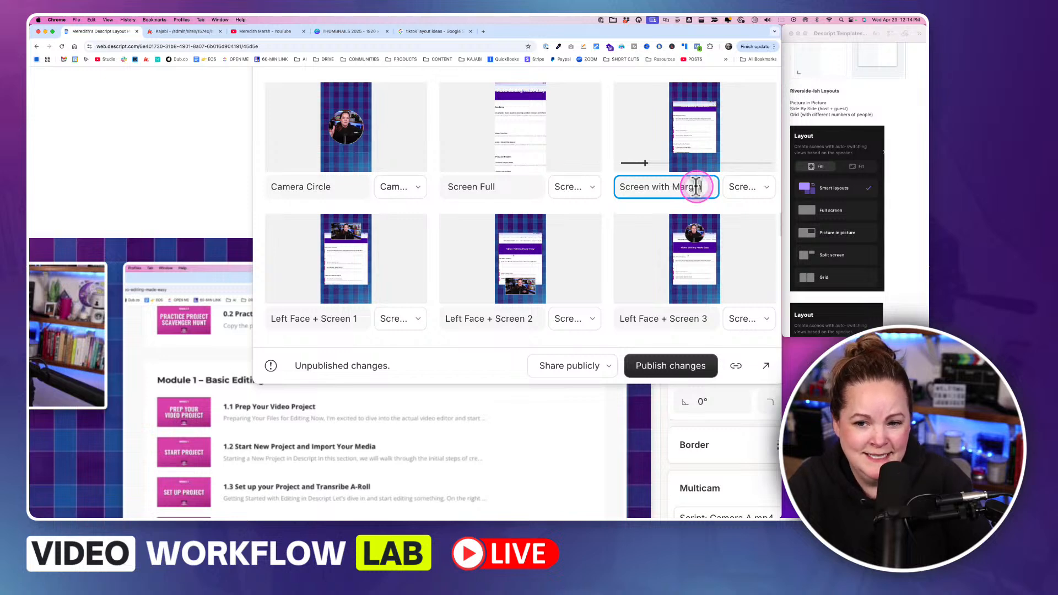
Step: Rename the Portrait layout Left Face + Screen 1 as "Horizontal Face + Screen 1"
{"action": "scroll", "coordinate": [457, 253], "scroll_direction": "down", "scroll_amount": 2}
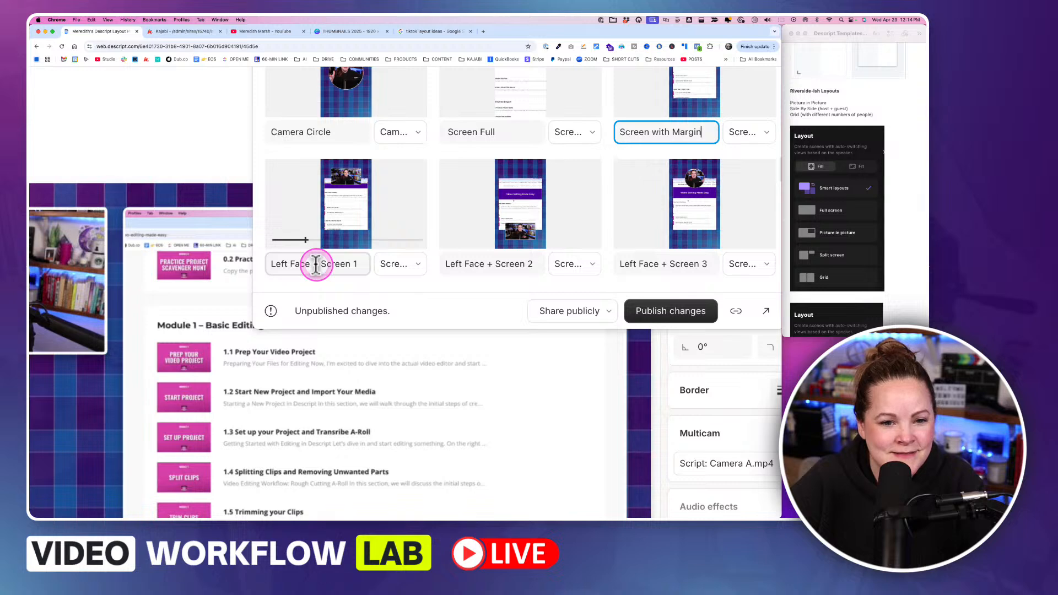
{"action": "left_click", "coordinate": [316, 264]}
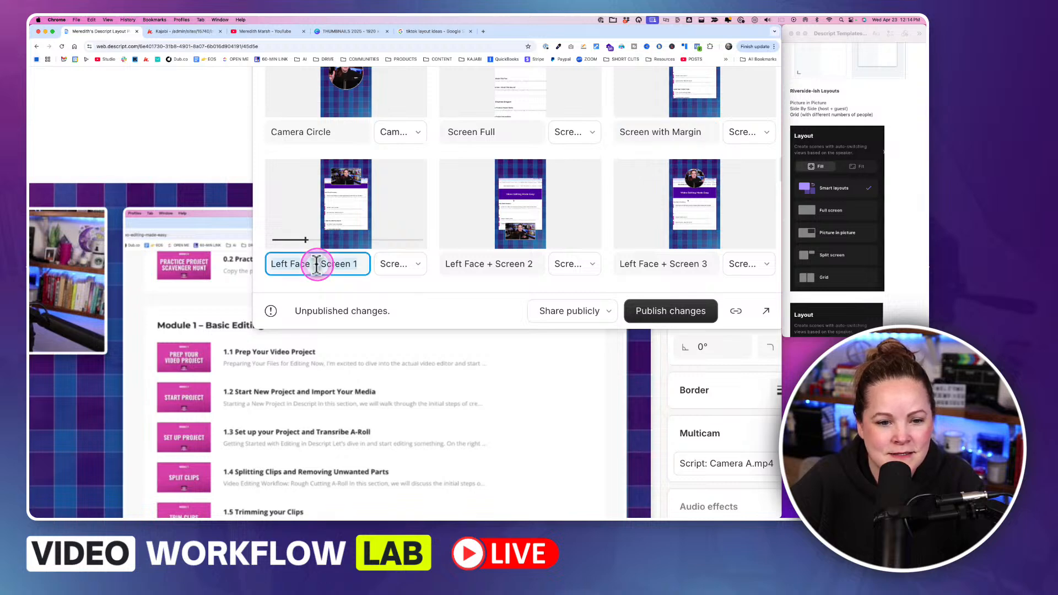
{"action": "left_click", "coordinate": [318, 265]}
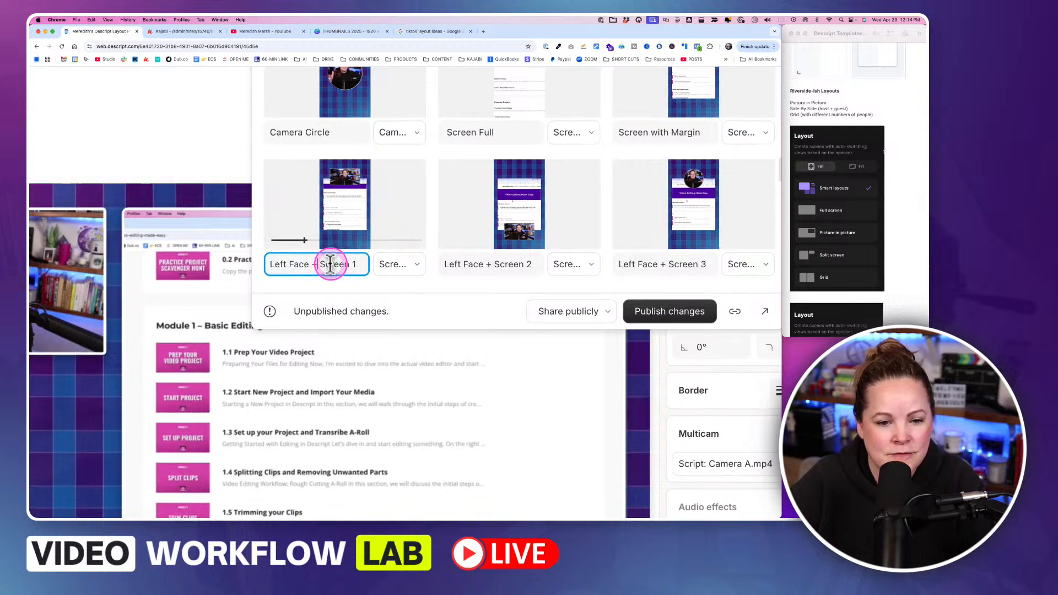
{"action": "left_click", "coordinate": [319, 263]}
{"action": "left_click_drag", "start_coordinate": [320, 263], "coordinate": [269, 263]}
{"action": "key", "text": "BackSpace"}
{"action": "type", "text": "Hor"}
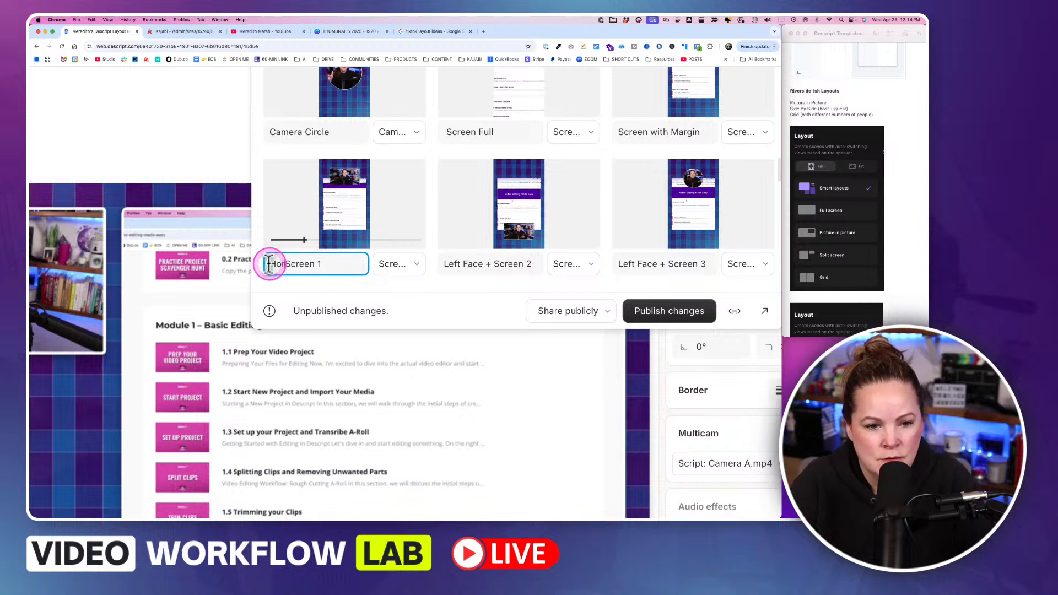
{"action": "type", "text": "i"}
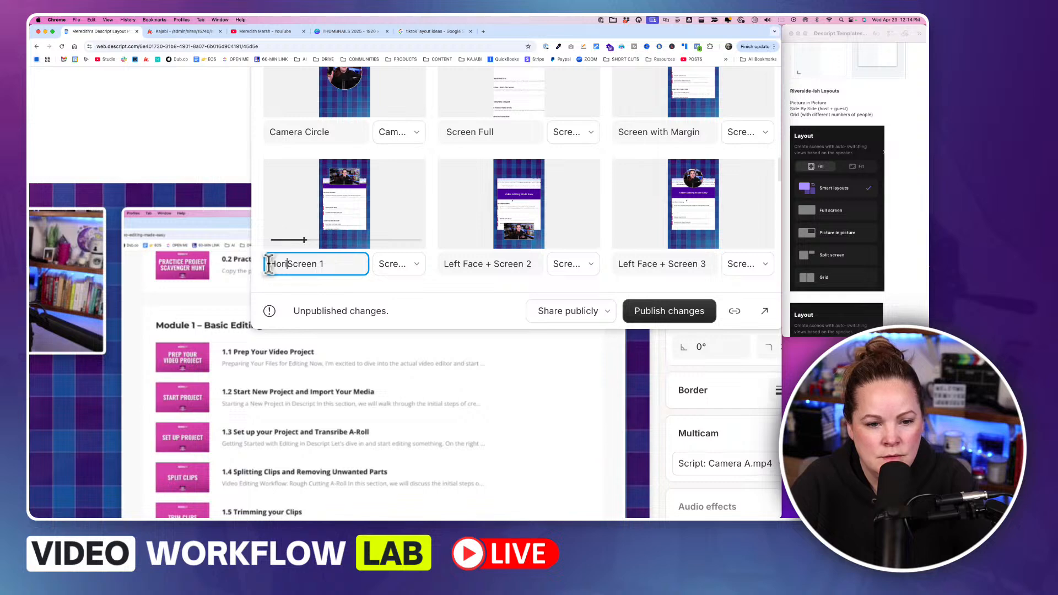
{"action": "type", "text": "zontal Face +"}
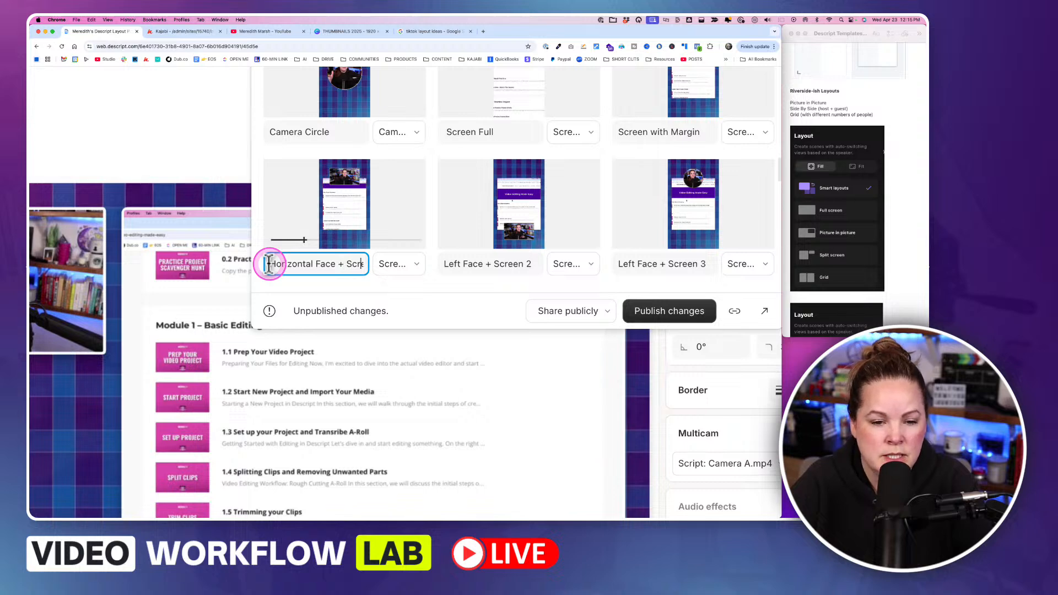
{"action": "key", "text": "Right"}
{"action": "key", "text": "Right"}
{"action": "key", "text": "Right"}
Step: Reuse the Horizontal Face name for the Left Face + Screen 2 layout, numbering it "Horizontal Face + Screen 2"
{"action": "key", "text": "super+a"}
{"action": "key", "text": "super+c"}
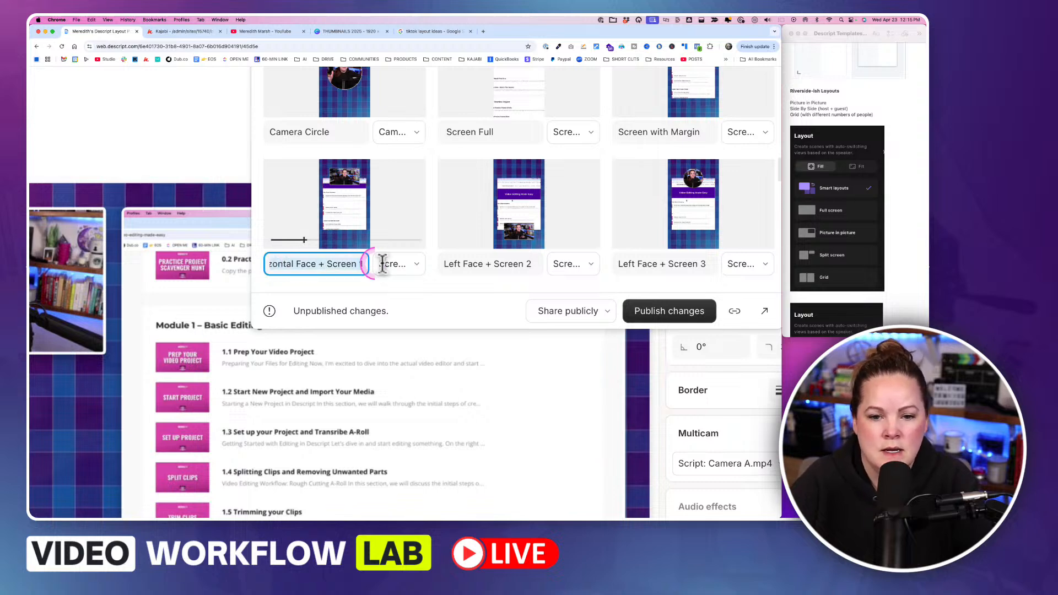
{"action": "left_click", "coordinate": [508, 263]}
{"action": "key", "text": "super+a"}
{"action": "key", "text": "super+v"}
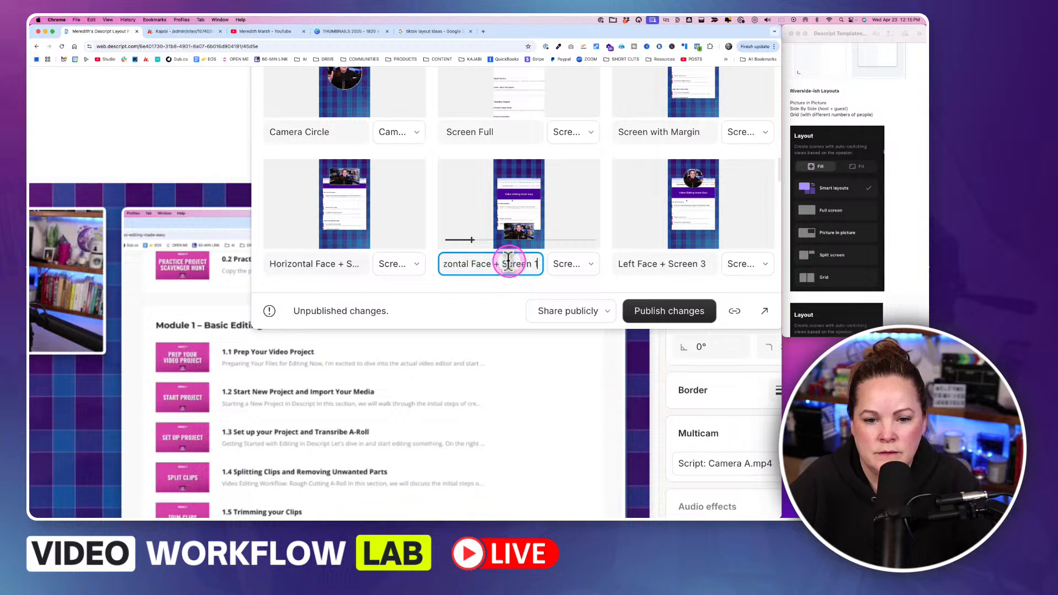
{"action": "key", "text": "BackSpace"}
{"action": "type", "text": "2"}
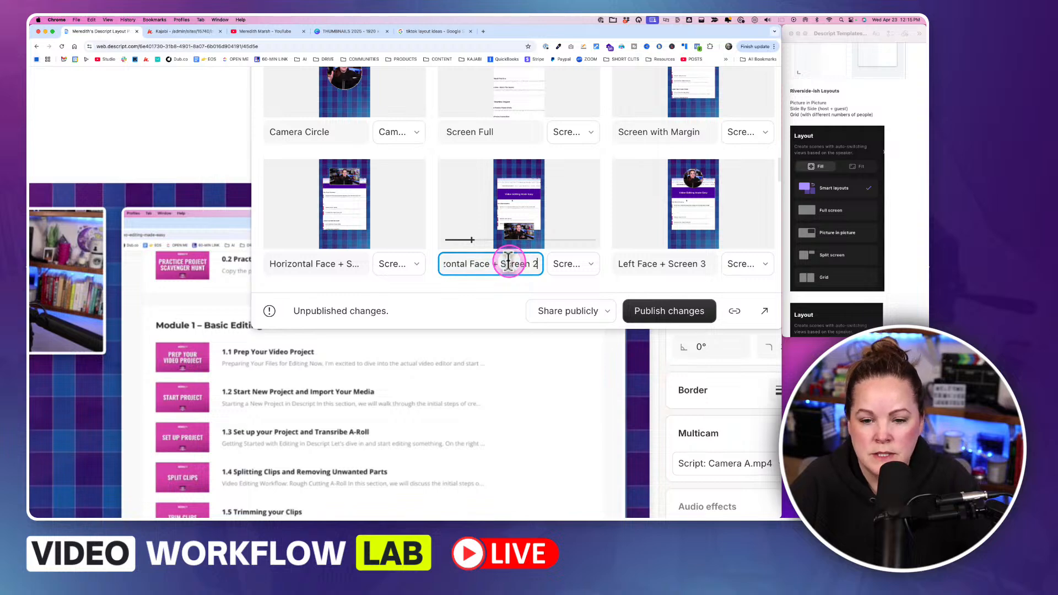
Step: Rename the Portrait layout Left Face + Screen 3 as "Circle Face + Screen 1"
{"action": "left_click", "coordinate": [649, 264]}
{"action": "double_click", "coordinate": [629, 265]}
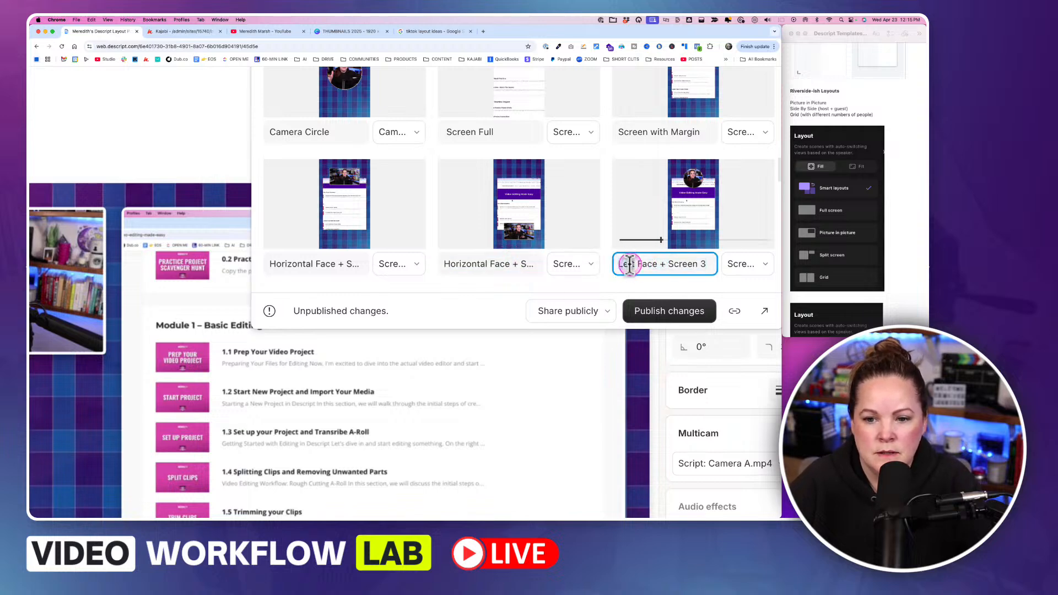
{"action": "type", "text": "Circle"}
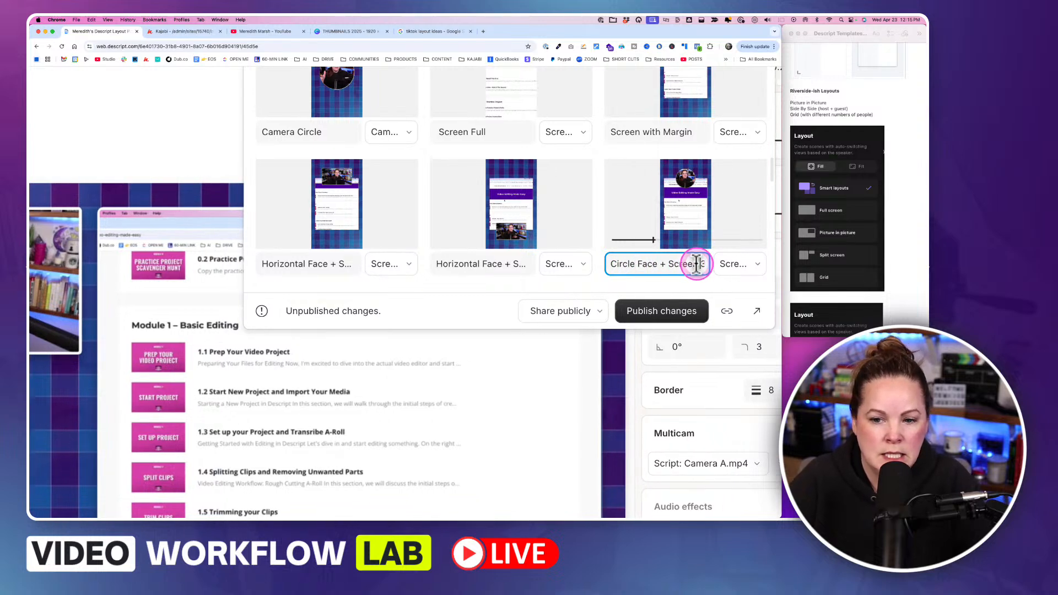
{"action": "key", "text": "Right"}
{"action": "key", "text": "BackSpace"}
{"action": "type", "text": "1"}
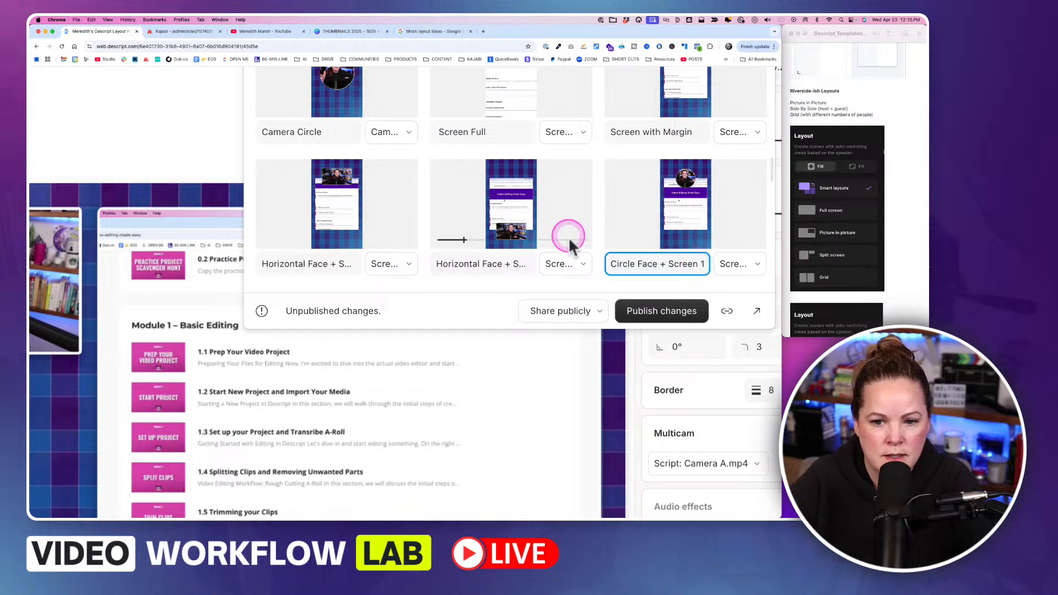
Step: Rename the Portrait layout Left Face + Screen 4 as "Circle Face + Screen 2"
{"action": "scroll", "coordinate": [567, 236], "scroll_direction": "down", "scroll_amount": 3}
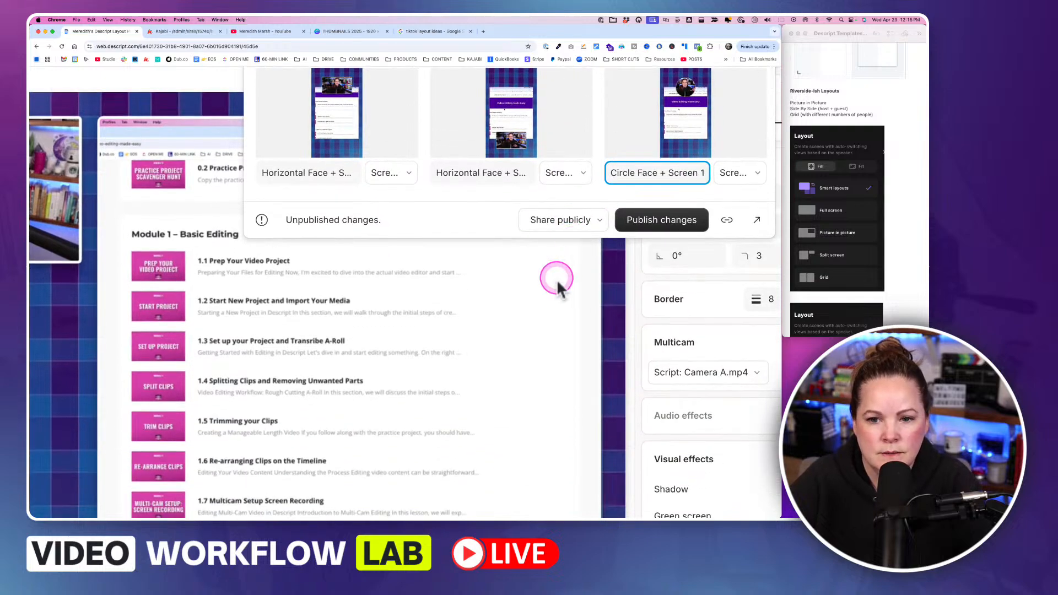
{"action": "key", "text": "super+0"}
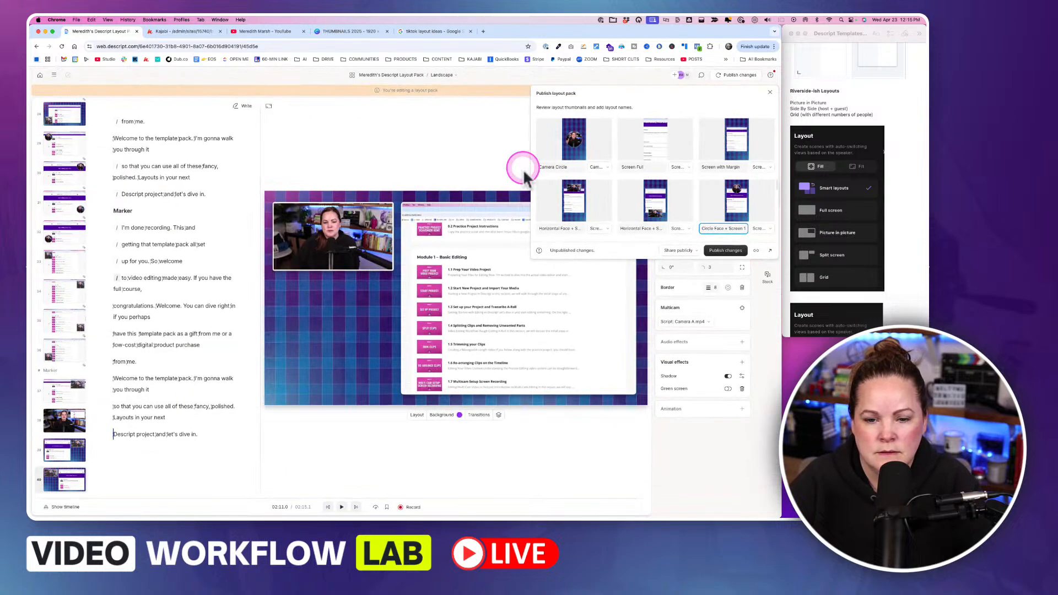
{"action": "scroll", "coordinate": [652, 184], "scroll_direction": "down", "scroll_amount": 3}
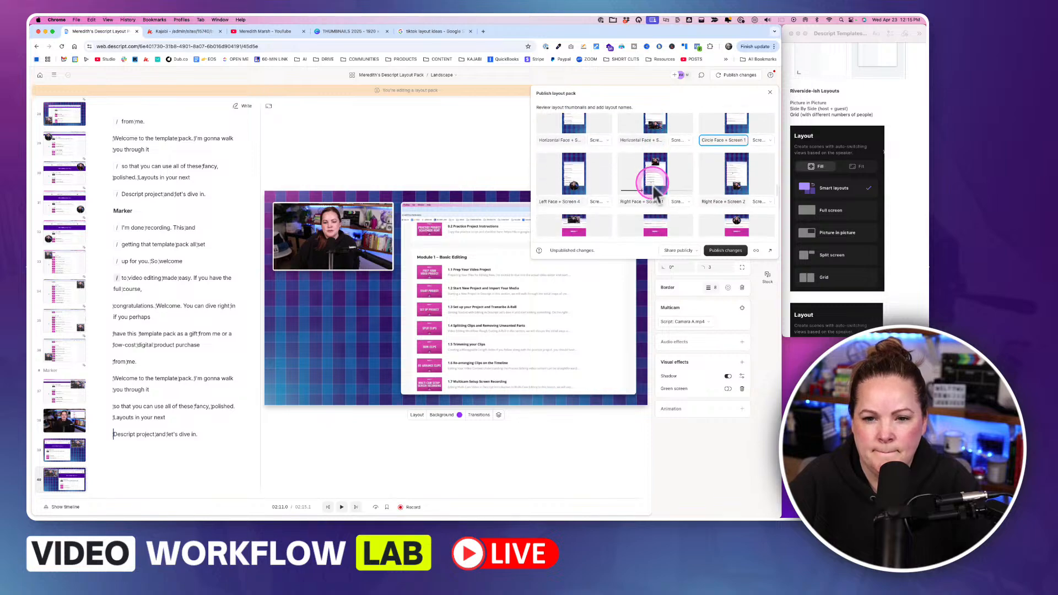
{"action": "scroll", "coordinate": [652, 184], "scroll_direction": "up", "scroll_amount": 5}
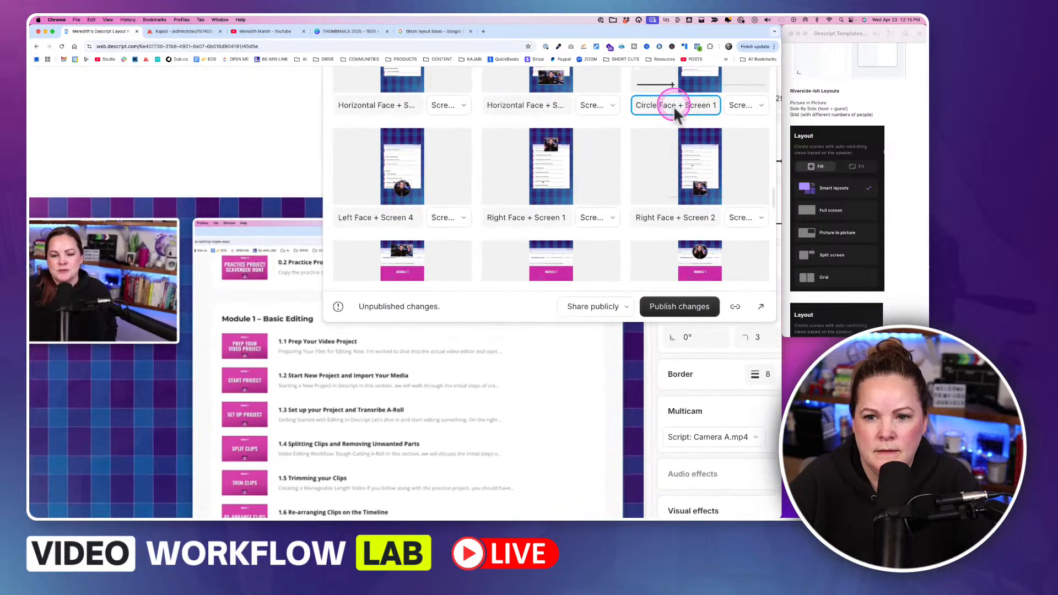
{"action": "left_click", "coordinate": [378, 218]}
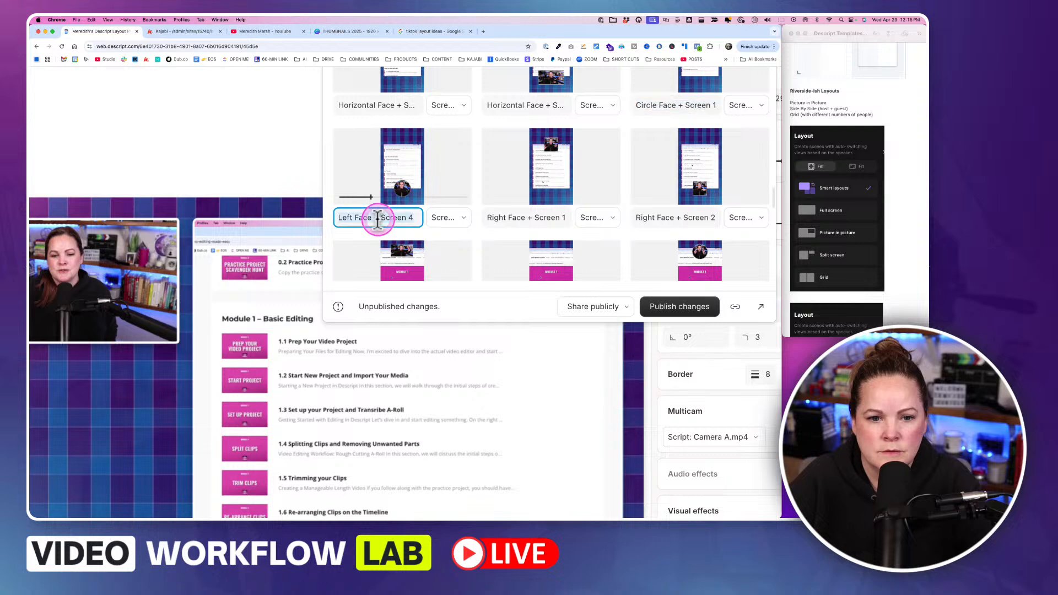
{"action": "type", "text": "Circle Face + Screen 1"}
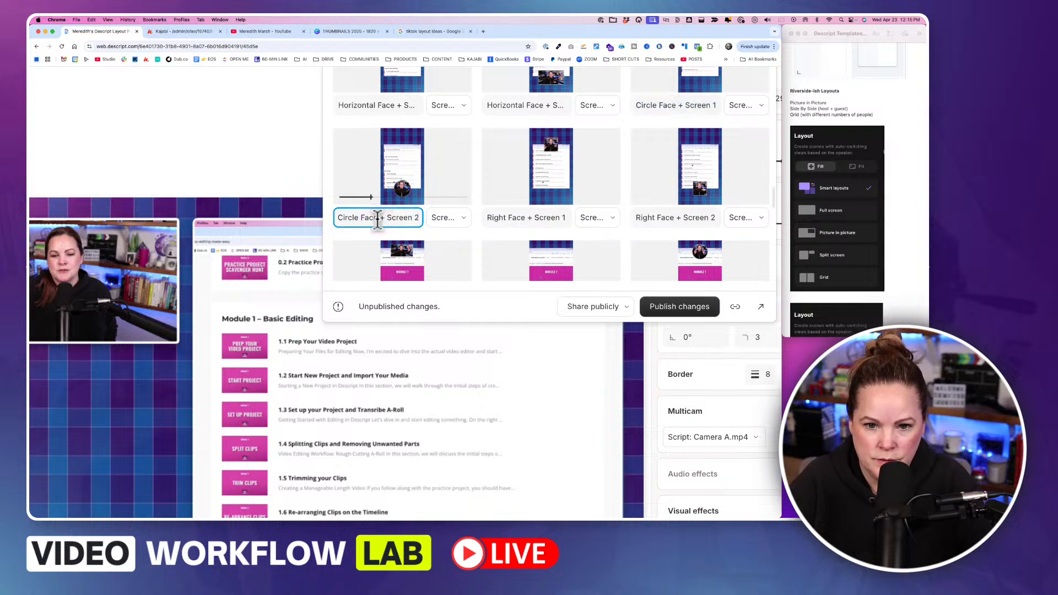
Step: Rename the Portrait layout Right Face + Screen 1 as "Square Face + Screen 1"
{"action": "left_click", "coordinate": [499, 216]}
{"action": "type", "text": "S"}
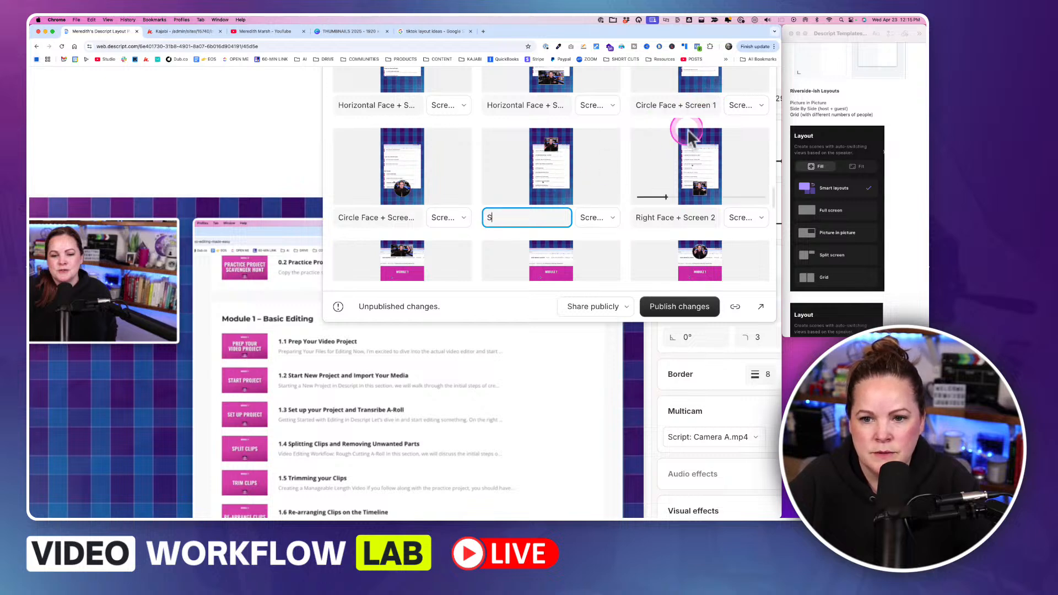
{"action": "left_click", "coordinate": [688, 107]}
{"action": "left_click", "coordinate": [406, 217]}
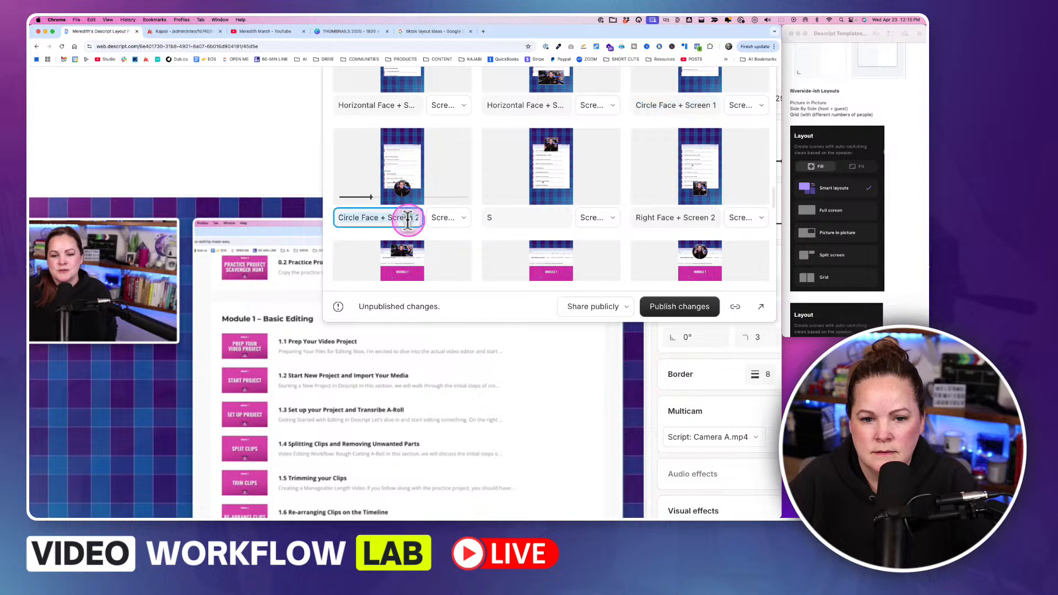
{"action": "left_click", "coordinate": [504, 219]}
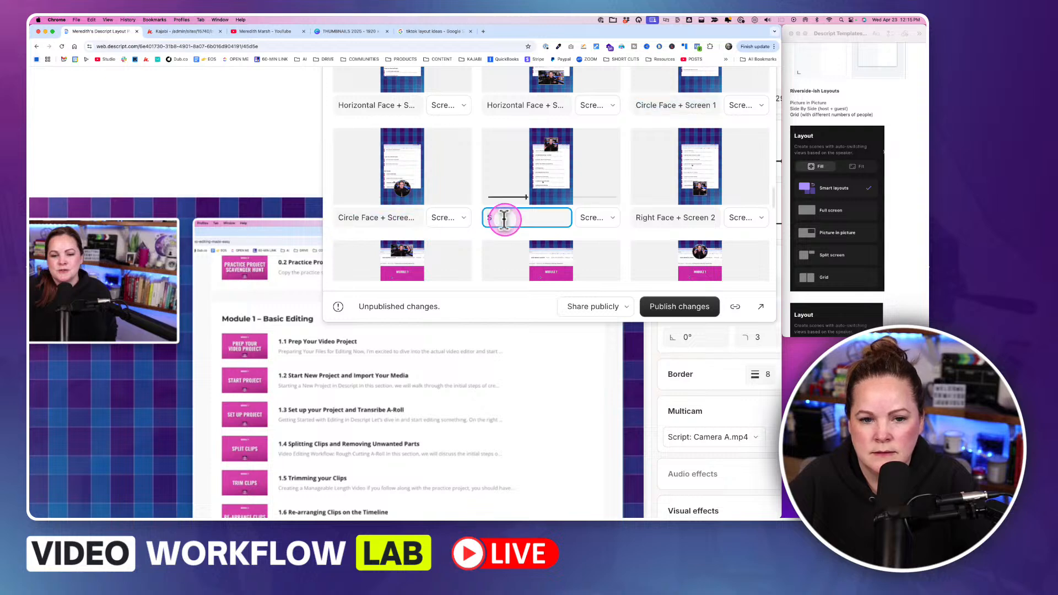
{"action": "type", "text": "Circle Face + Screen 1"}
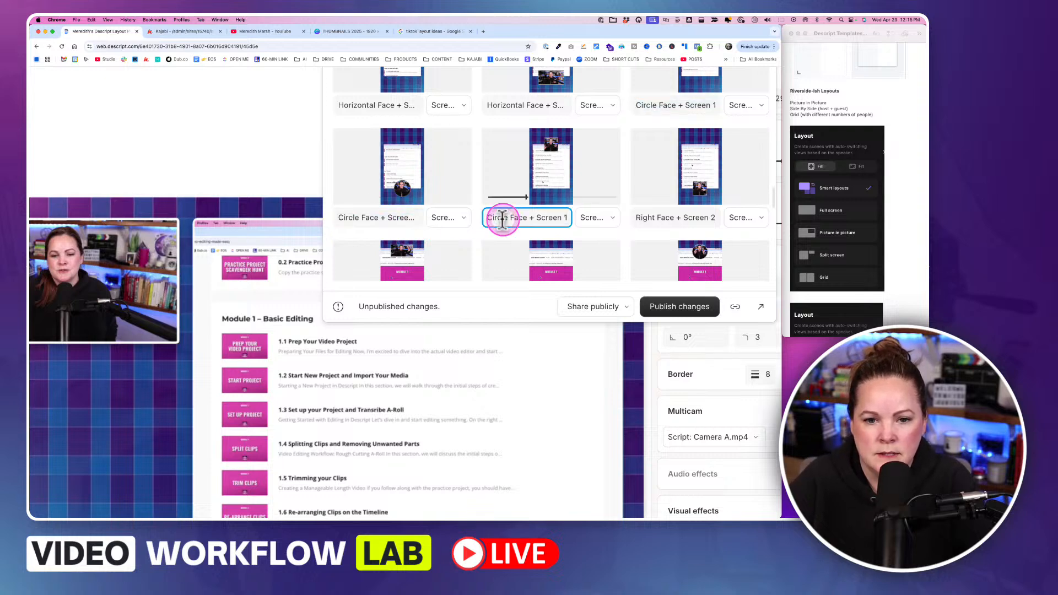
{"action": "double_click", "coordinate": [502, 219]}
{"action": "type", "text": "Square"}
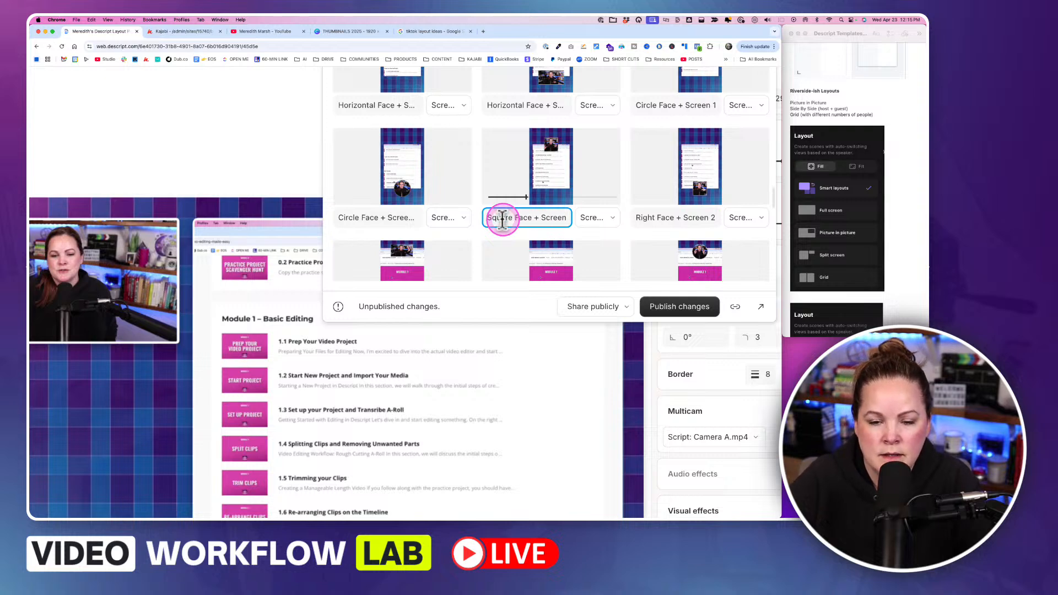
{"action": "scroll", "coordinate": [541, 218], "scroll_direction": "right", "scroll_amount": 1}
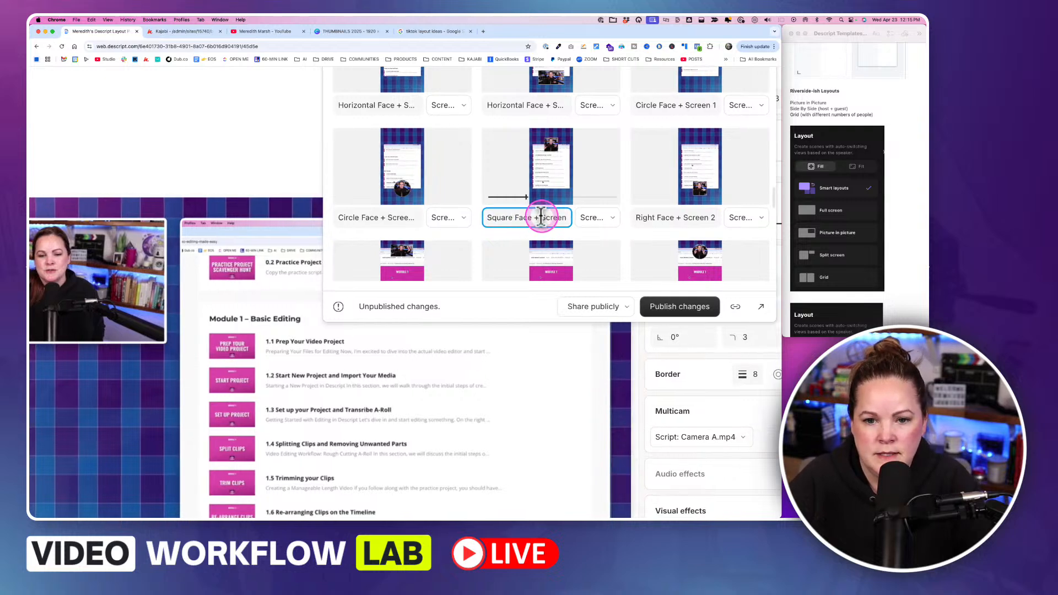
{"action": "scroll", "coordinate": [541, 217], "scroll_direction": "left", "scroll_amount": 1}
{"action": "left_click", "coordinate": [559, 219]}
{"action": "type", "text": "1"}
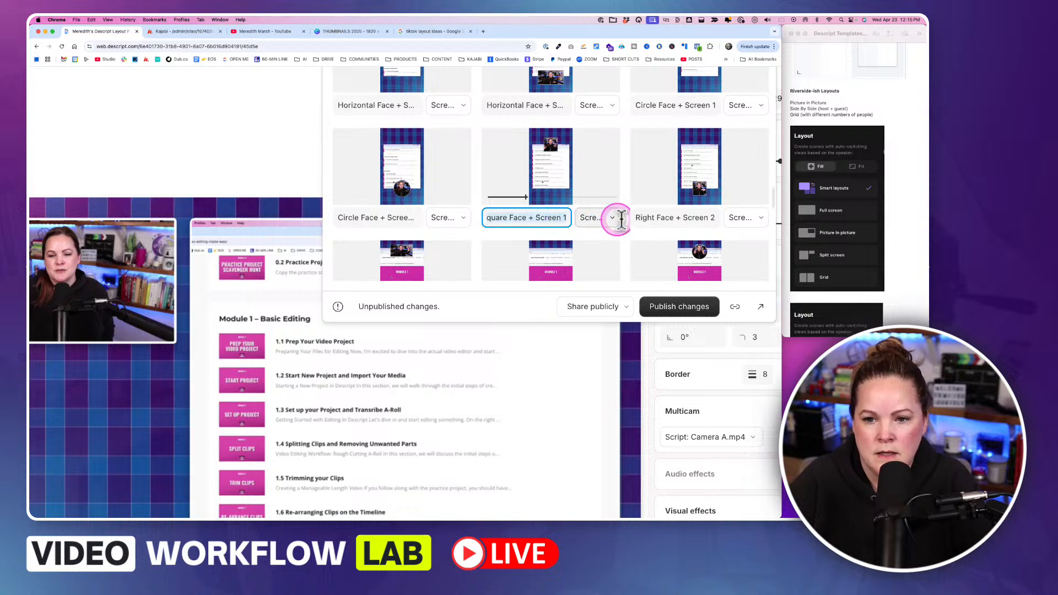
Step: Rename the Portrait layout Right Face + Screen 2 as "Square Face + Screen 2"
{"action": "left_click", "coordinate": [678, 216]}
{"action": "key", "text": "super+a"}
{"action": "type", "text": "Square Face + Screen 1"}
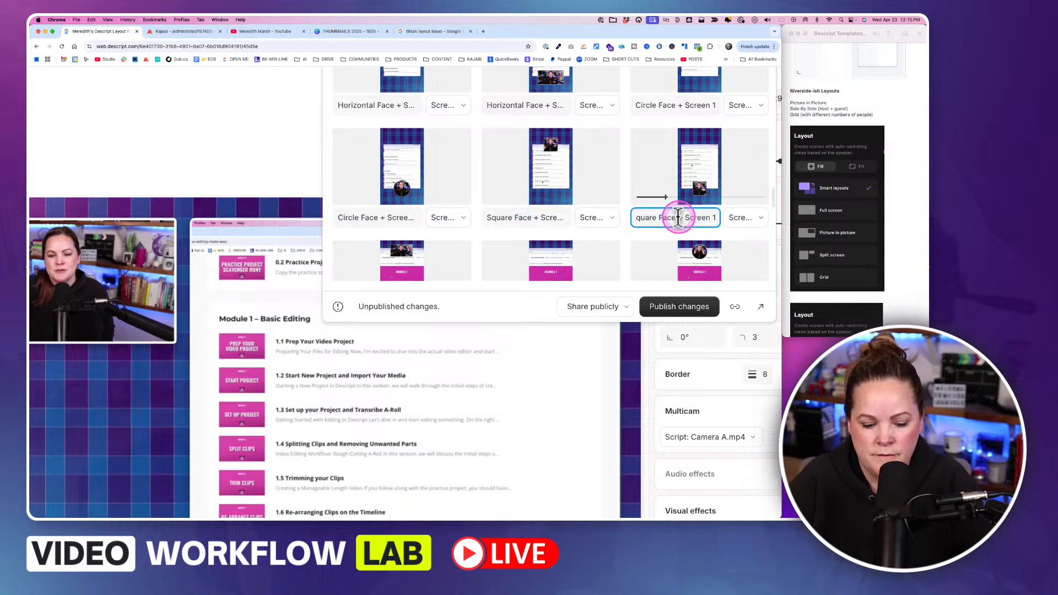
{"action": "scroll", "coordinate": [619, 232], "scroll_direction": "down", "scroll_amount": 2}
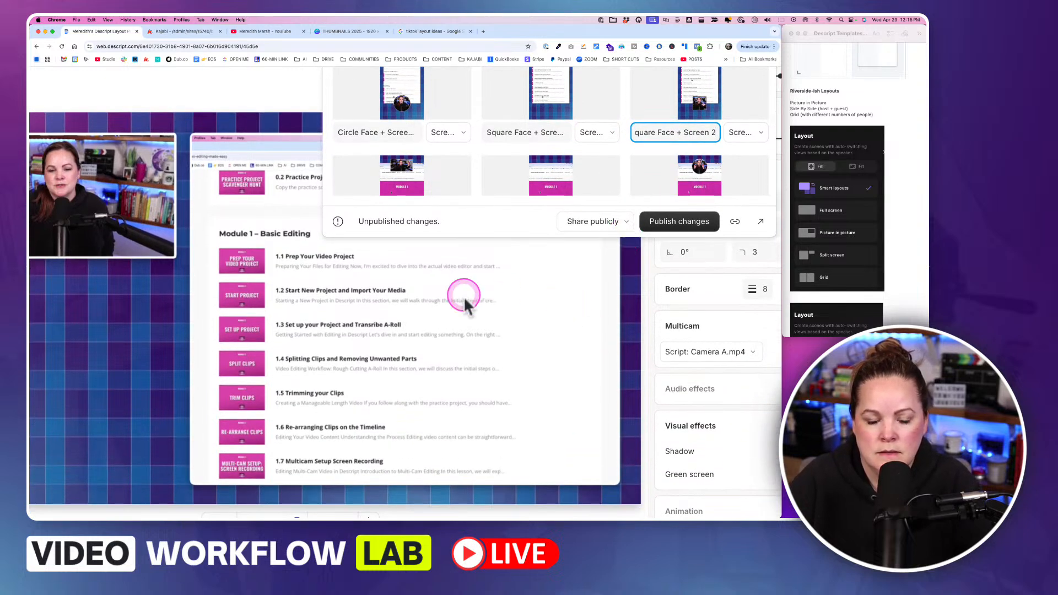
{"action": "right_click", "coordinate": [538, 283]}
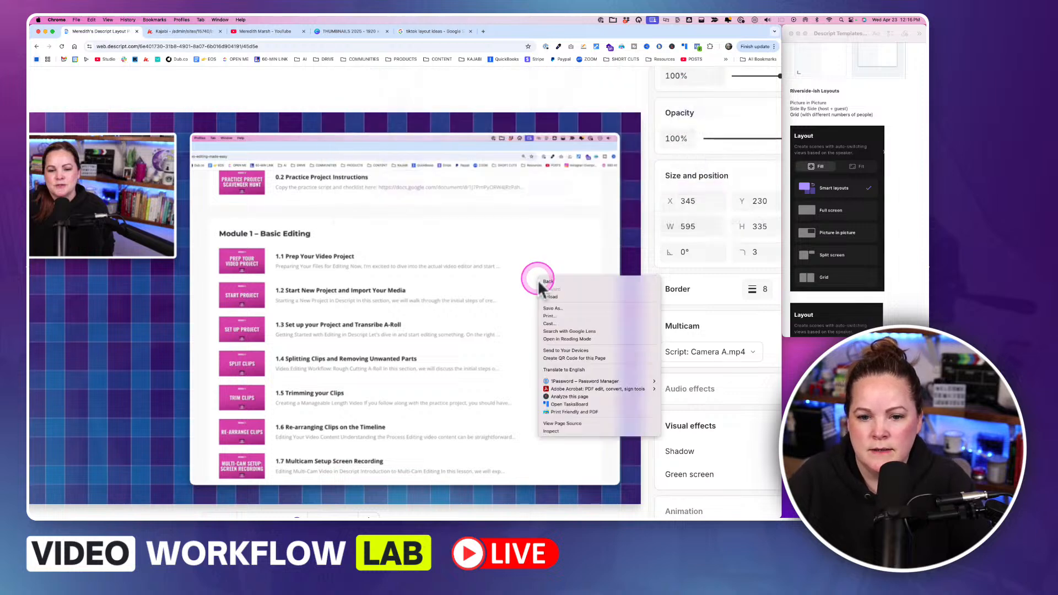
{"action": "left_click", "coordinate": [578, 237]}
{"action": "scroll", "coordinate": [619, 226], "scroll_direction": "up", "scroll_amount": 4}
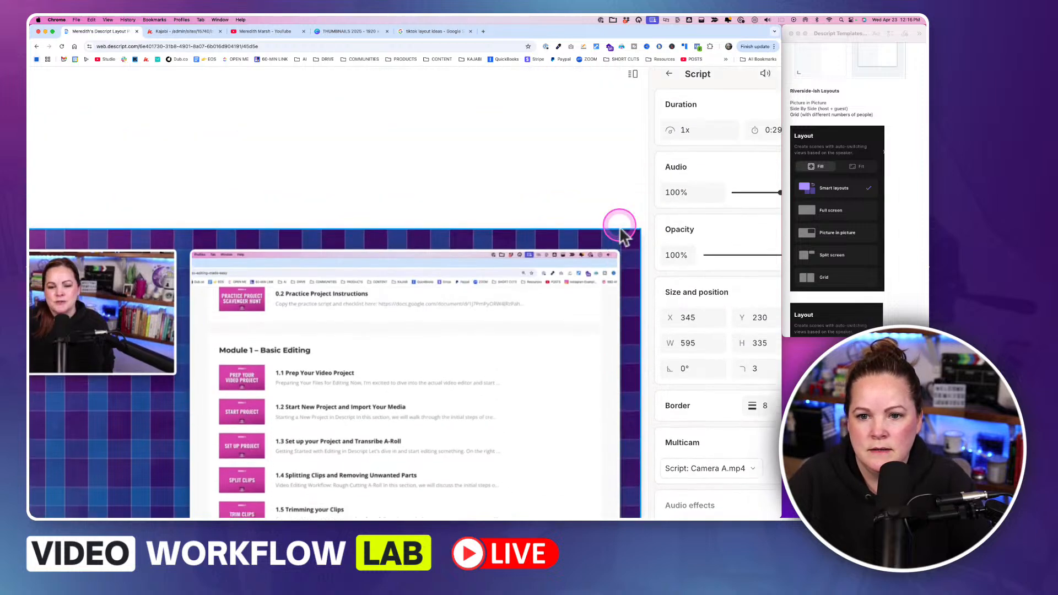
{"action": "scroll", "coordinate": [619, 227], "scroll_direction": "right", "scroll_amount": 3}
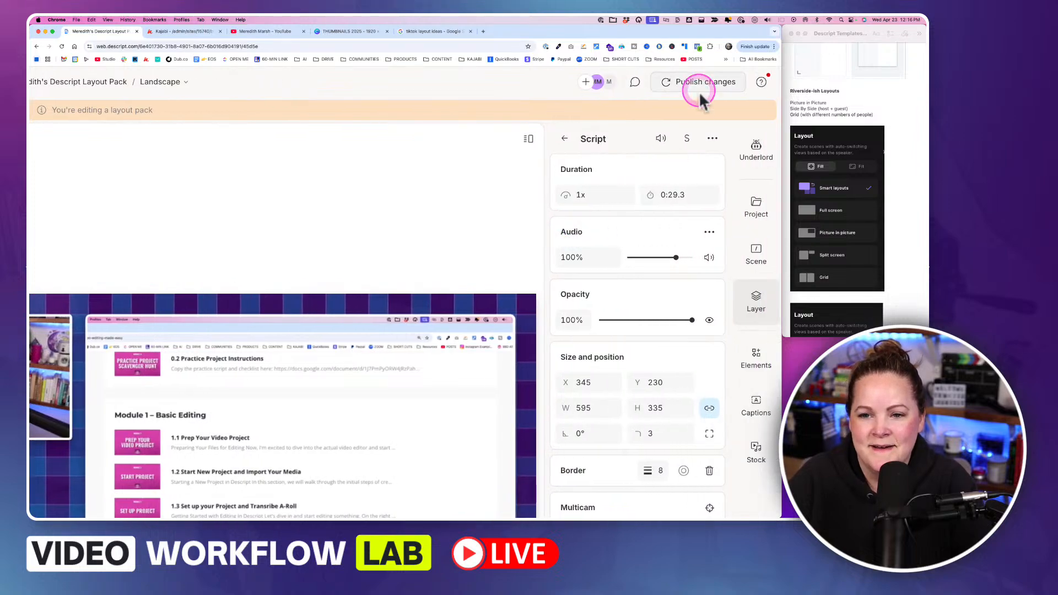
{"action": "left_click", "coordinate": [699, 89]}
{"action": "scroll", "coordinate": [586, 253], "scroll_direction": "down", "scroll_amount": 5}
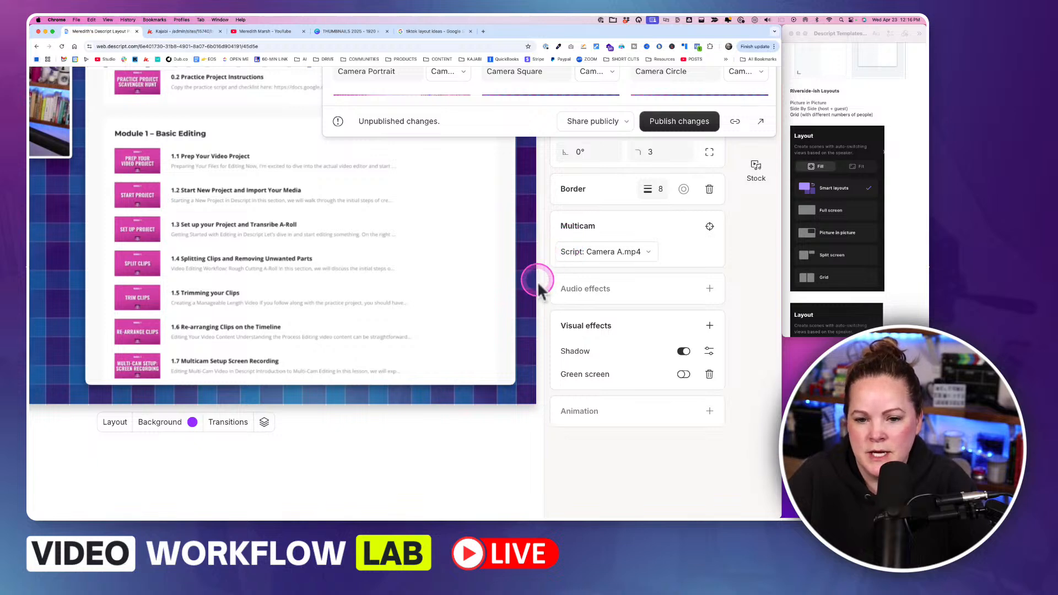
{"action": "left_click", "coordinate": [594, 443]}
{"action": "scroll", "coordinate": [594, 442], "scroll_direction": "down", "scroll_amount": 5}
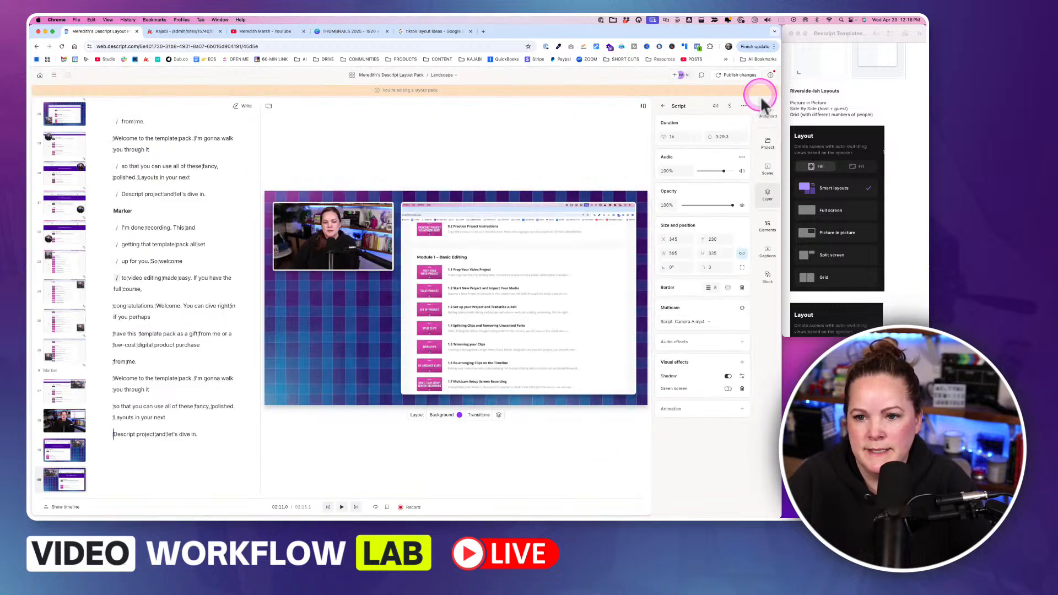
Step: Open the layout pack's publishing review and examine the Landscape and Portrait layout names for ones that still need renaming
{"action": "left_click", "coordinate": [744, 75]}
{"action": "scroll", "coordinate": [674, 165], "scroll_direction": "down", "scroll_amount": 1}
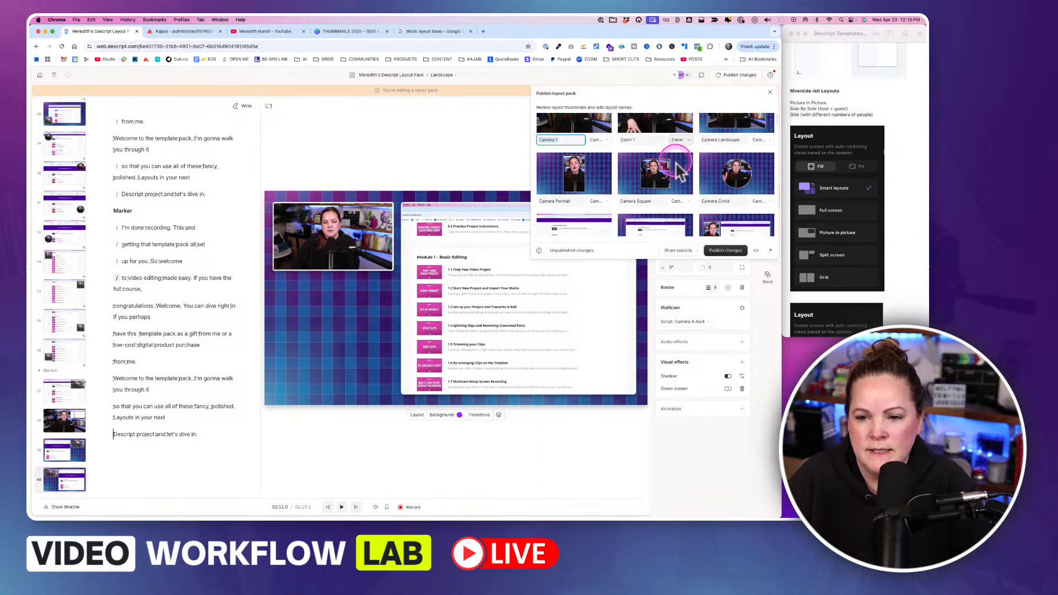
{"action": "scroll", "coordinate": [677, 165], "scroll_direction": "down", "scroll_amount": 5}
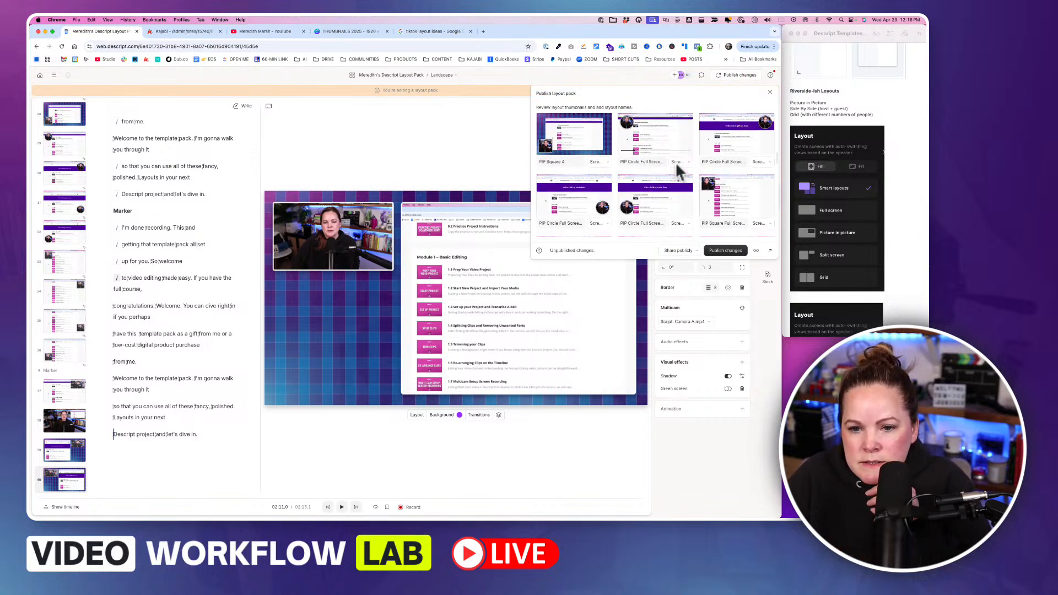
{"action": "scroll", "coordinate": [677, 165], "scroll_direction": "down", "scroll_amount": 3}
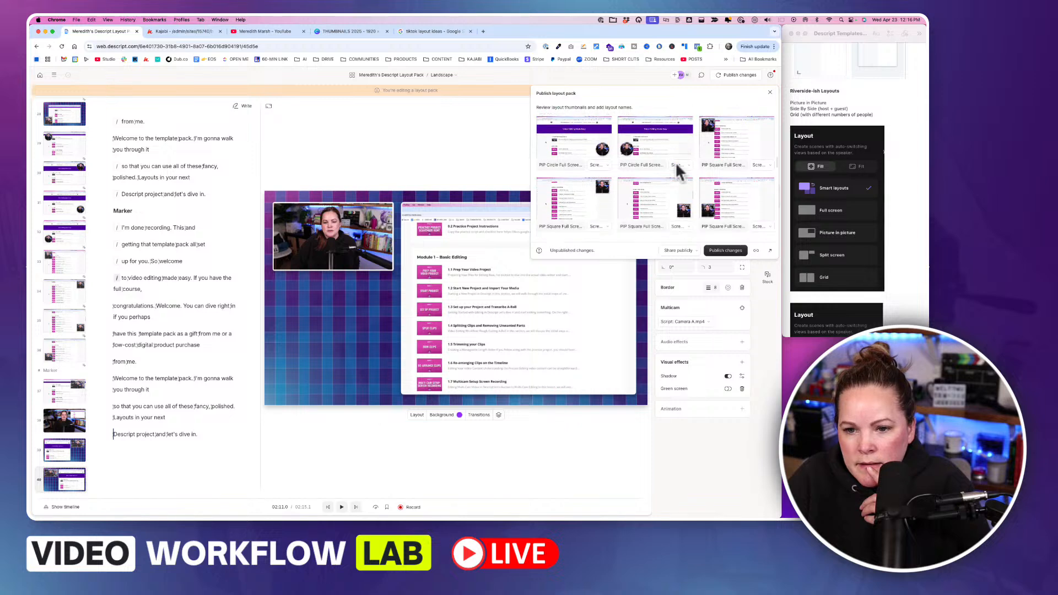
{"action": "scroll", "coordinate": [676, 161], "scroll_direction": "down", "scroll_amount": 6}
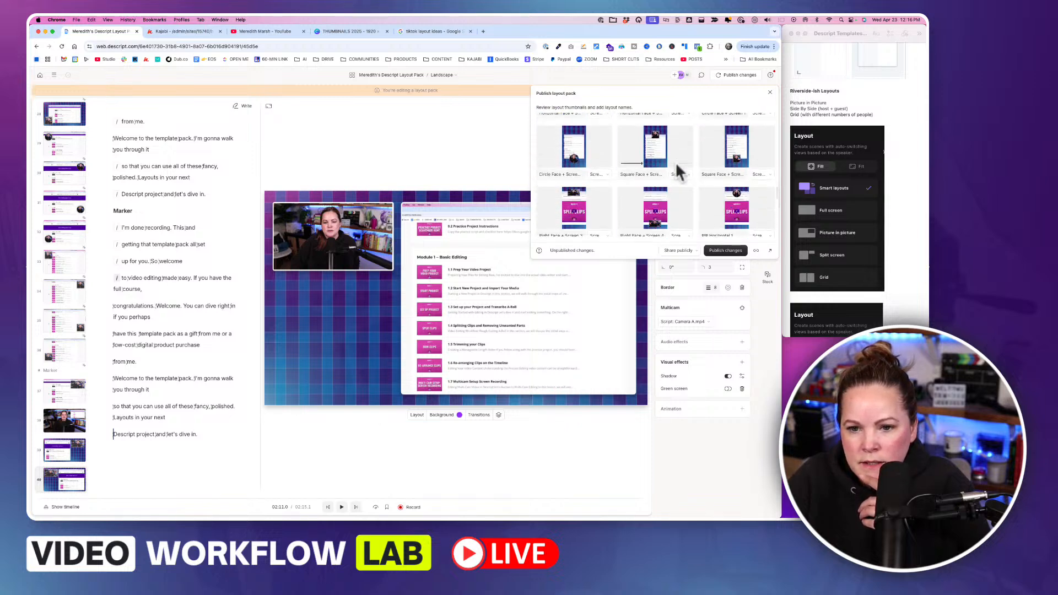
{"action": "scroll", "coordinate": [675, 161], "scroll_direction": "down", "scroll_amount": 3}
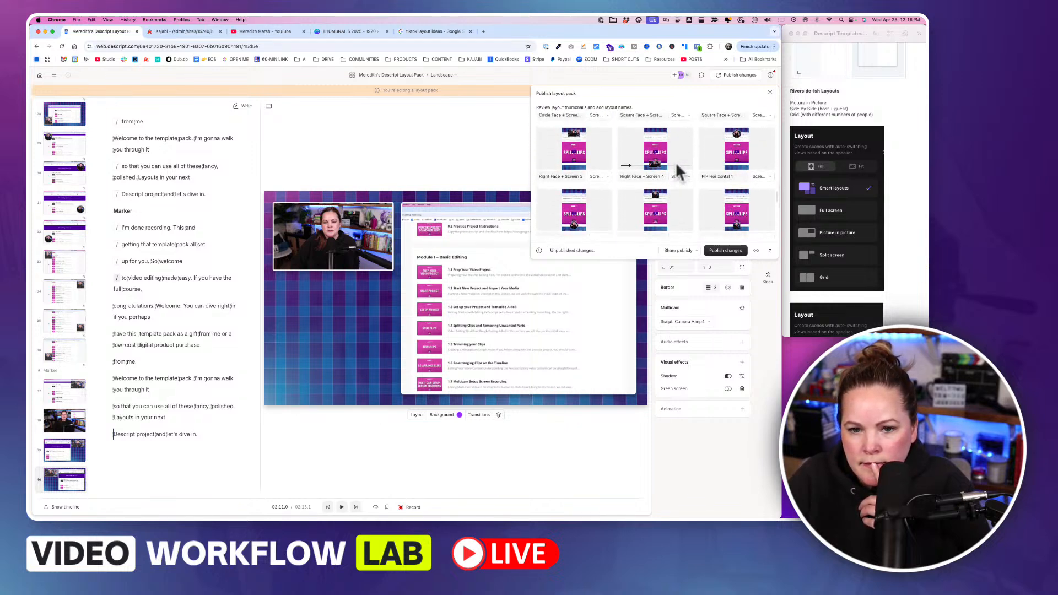
{"action": "scroll", "coordinate": [675, 161], "scroll_direction": "up", "scroll_amount": 2}
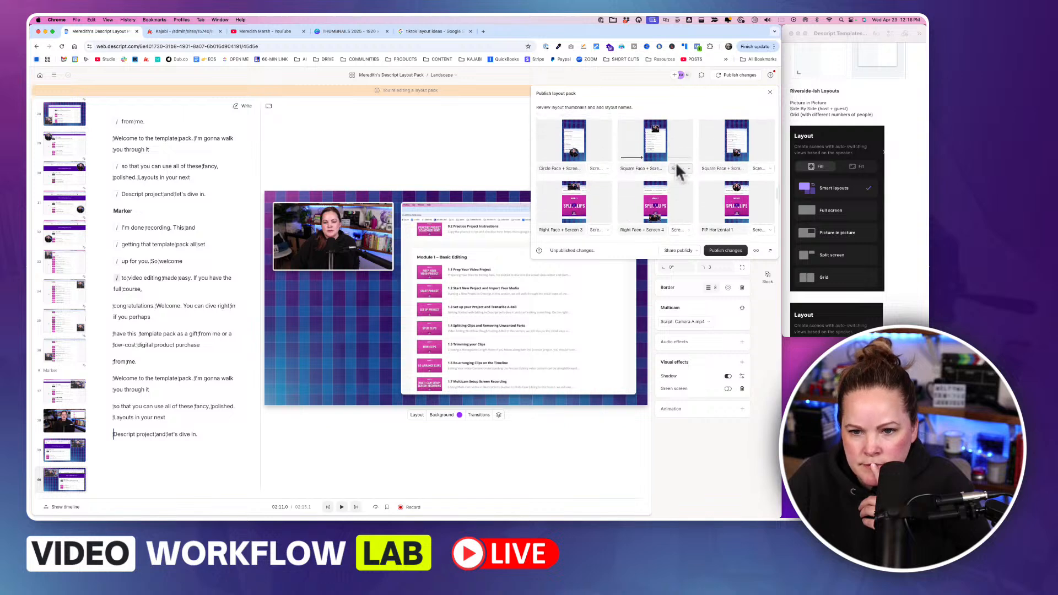
{"action": "scroll", "coordinate": [675, 161], "scroll_direction": "up", "scroll_amount": 1}
{"action": "scroll", "coordinate": [676, 165], "scroll_direction": "down", "scroll_amount": 2}
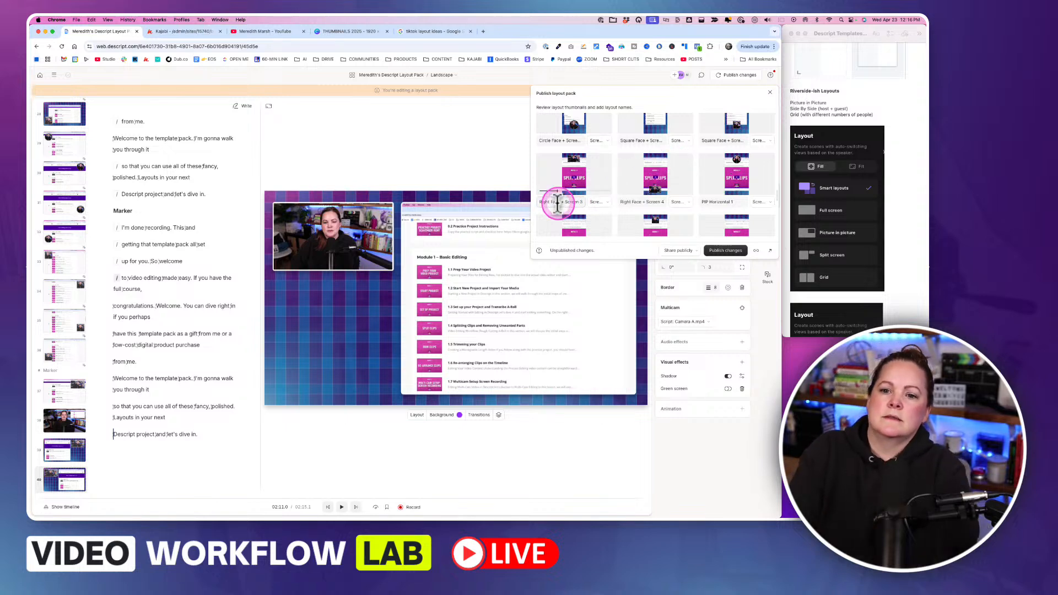
{"action": "scroll", "coordinate": [557, 202], "scroll_direction": "down", "scroll_amount": 5}
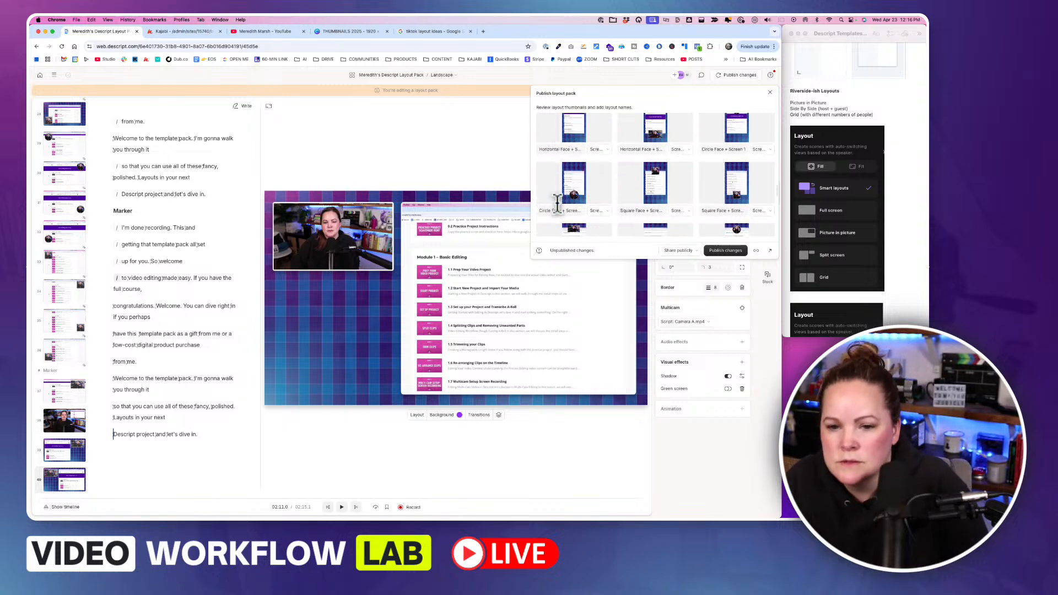
Step: Rename the Portrait layouts Right Face + Screen 3 and Right Face + Screen 4 as "Horizontal Face + Screen 3" and "Horizontal Face + Screen 4"
{"action": "left_click", "coordinate": [565, 185]}
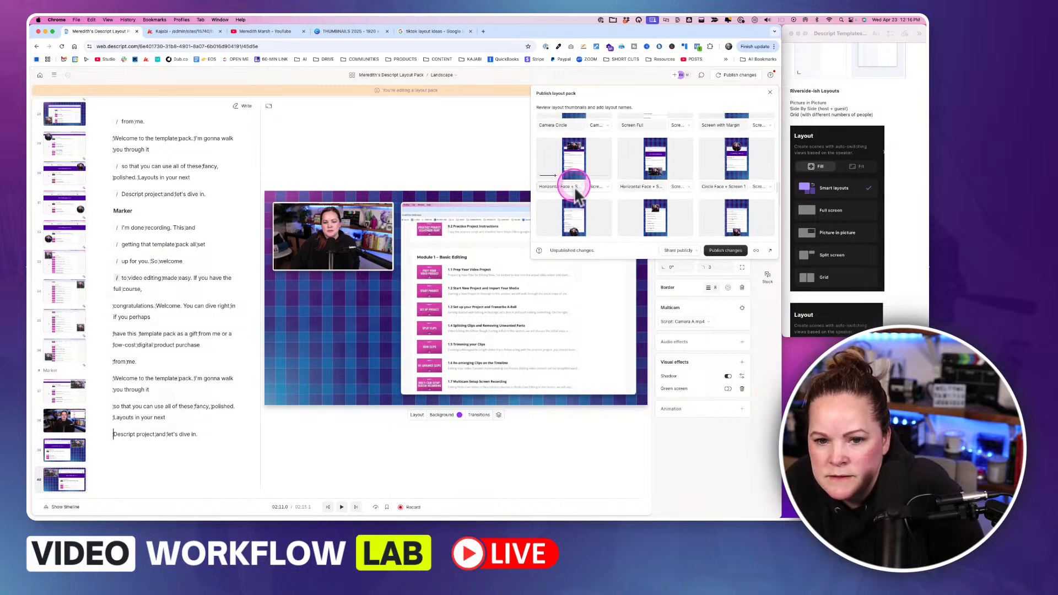
{"action": "left_click", "coordinate": [641, 187]}
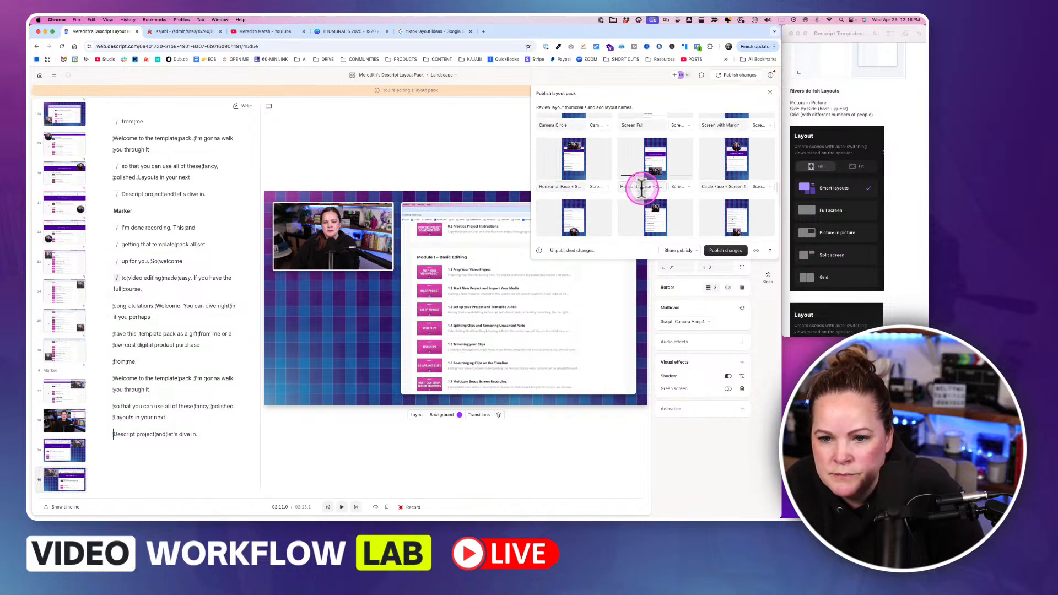
{"action": "left_click", "coordinate": [563, 185]}
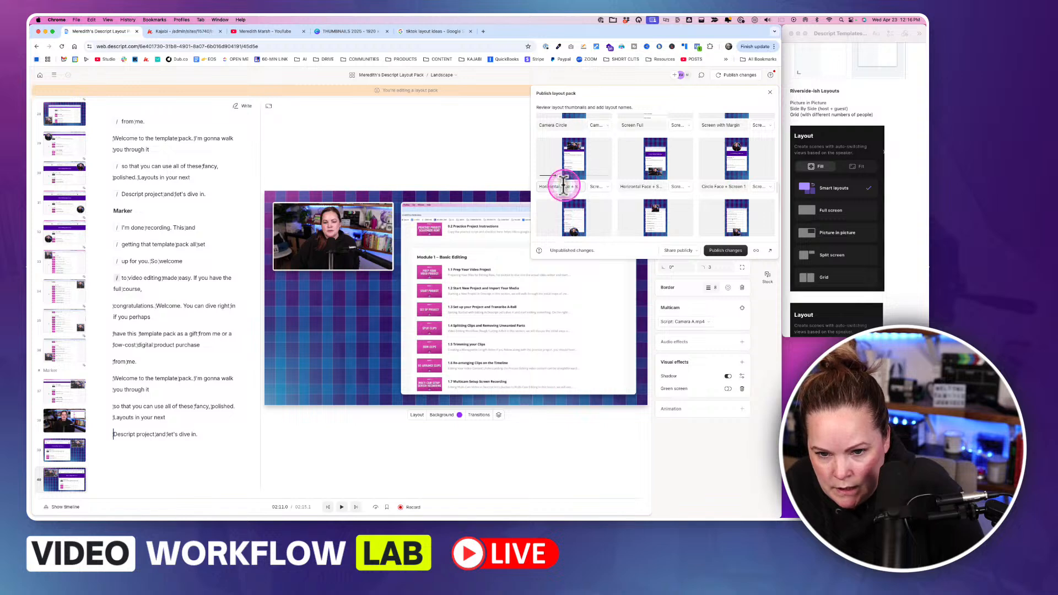
{"action": "scroll", "coordinate": [563, 185], "scroll_direction": "down", "scroll_amount": 5}
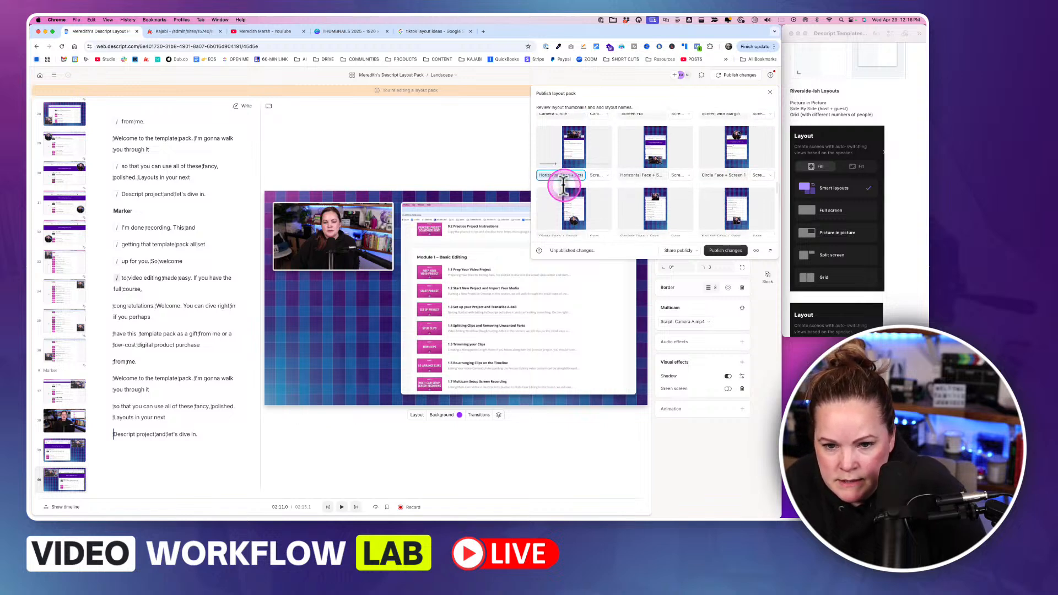
{"action": "left_click", "coordinate": [562, 188]}
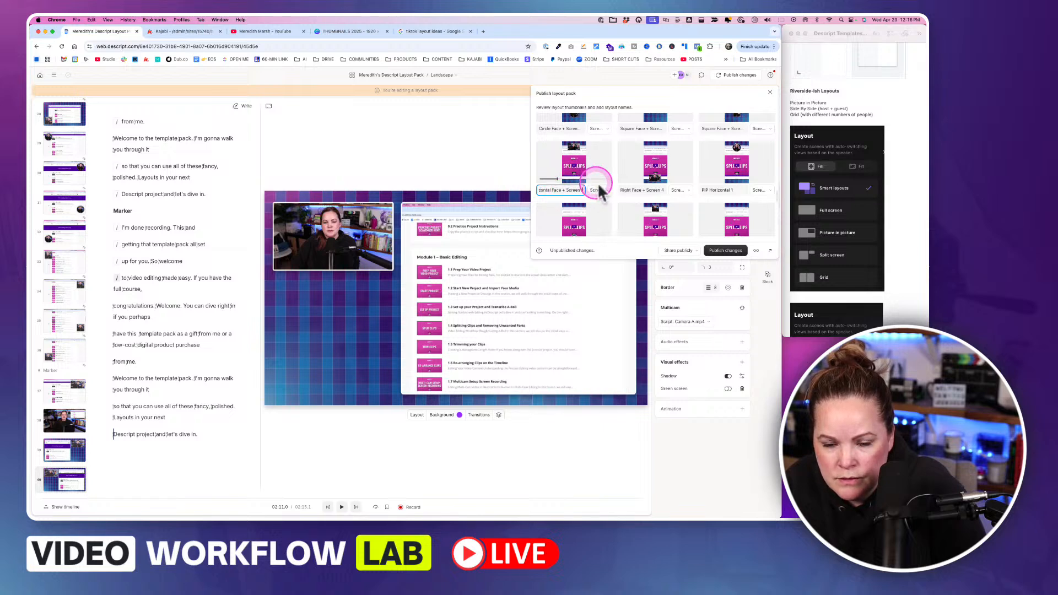
{"action": "left_click", "coordinate": [635, 189]}
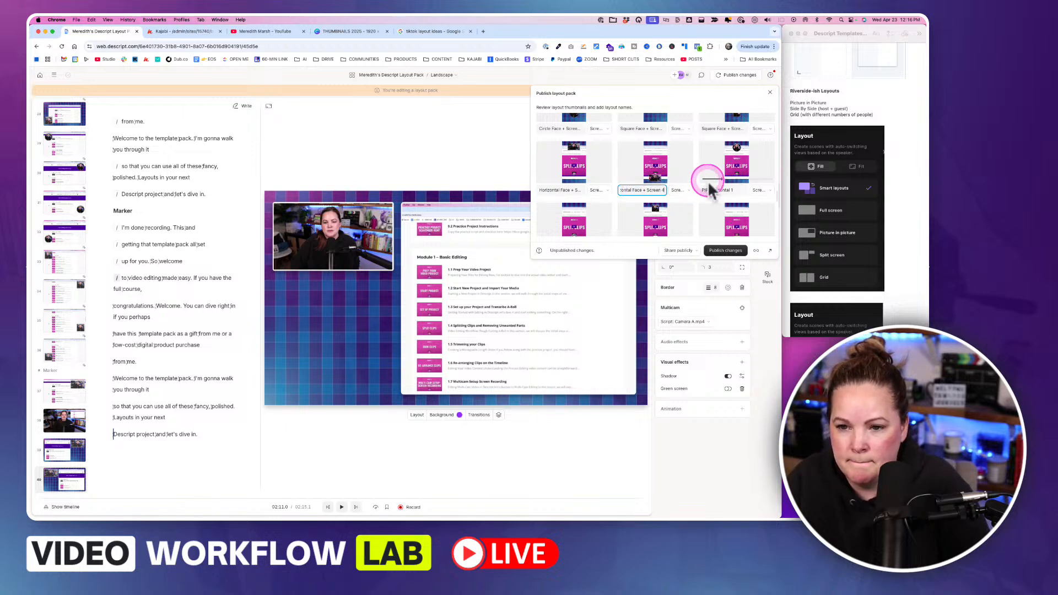
Step: Rename the Portrait layouts PIP Horizontal 1 and PIP Horizontal 2 as "Circle Face + Screen 3" and "Circle Face + Screen4"
{"action": "scroll", "coordinate": [706, 174], "scroll_direction": "up", "scroll_amount": 2}
{"action": "scroll", "coordinate": [708, 175], "scroll_direction": "up", "scroll_amount": 2}
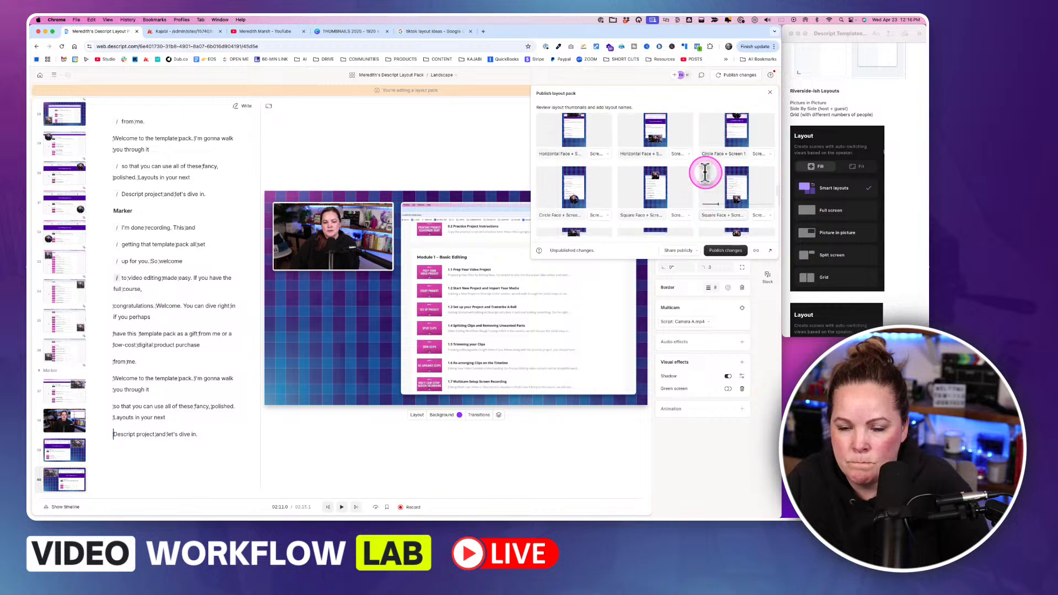
{"action": "left_click", "coordinate": [715, 162]}
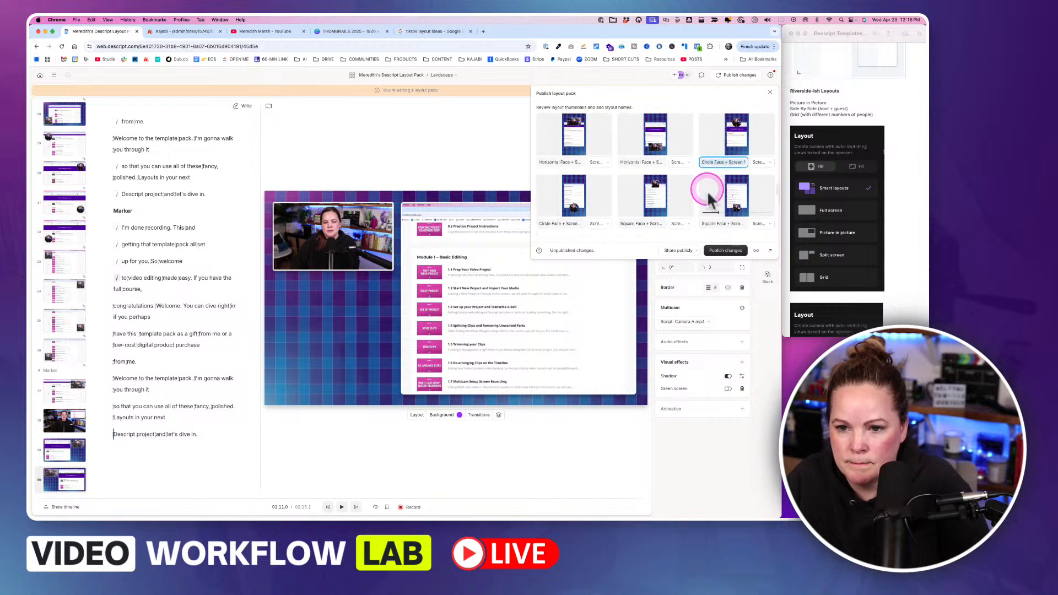
{"action": "scroll", "coordinate": [711, 193], "scroll_direction": "down", "scroll_amount": 3}
{"action": "triple_click", "coordinate": [715, 213]}
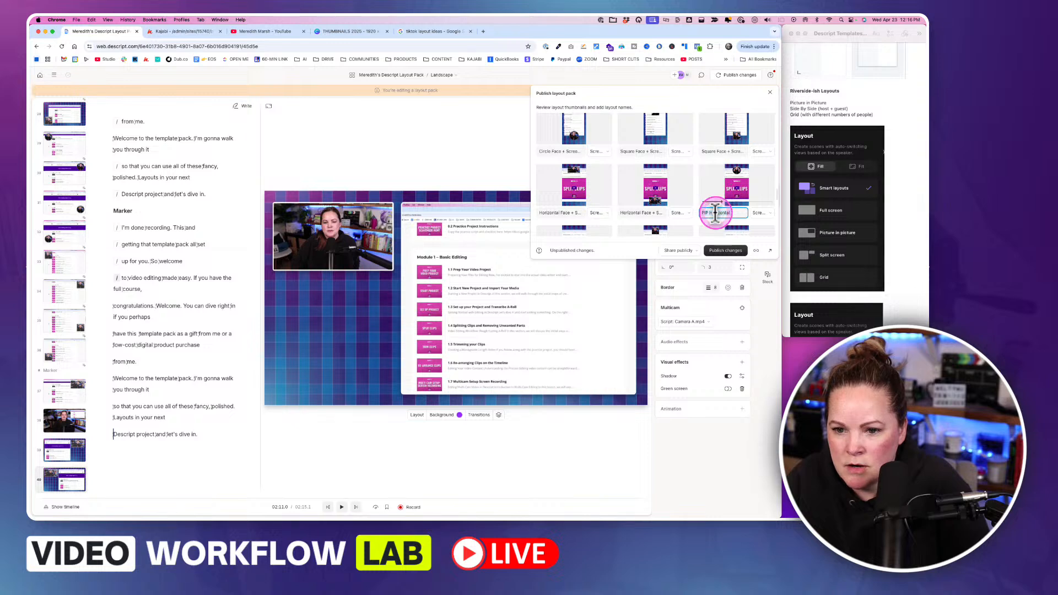
{"action": "type", "text": "Circle Face + Screen 1"}
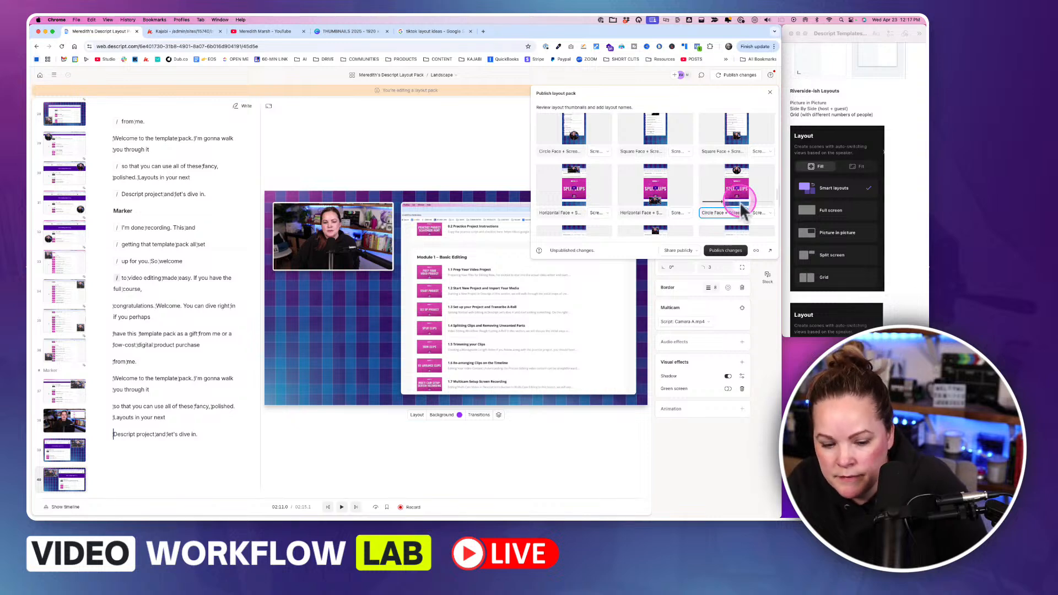
{"action": "scroll", "coordinate": [656, 215], "scroll_direction": "down", "scroll_amount": 2}
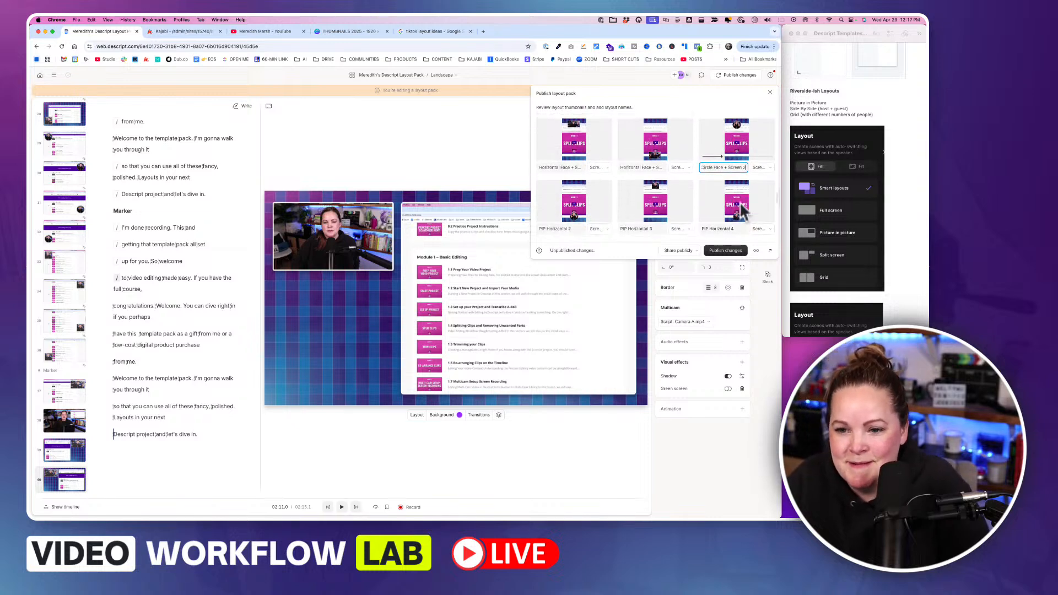
{"action": "left_click", "coordinate": [559, 220]}
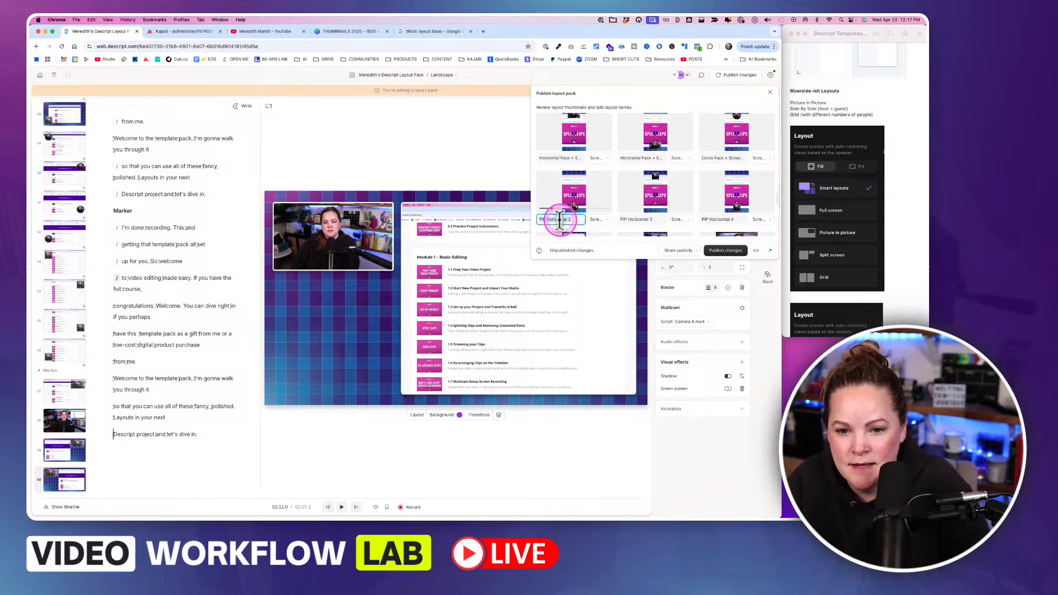
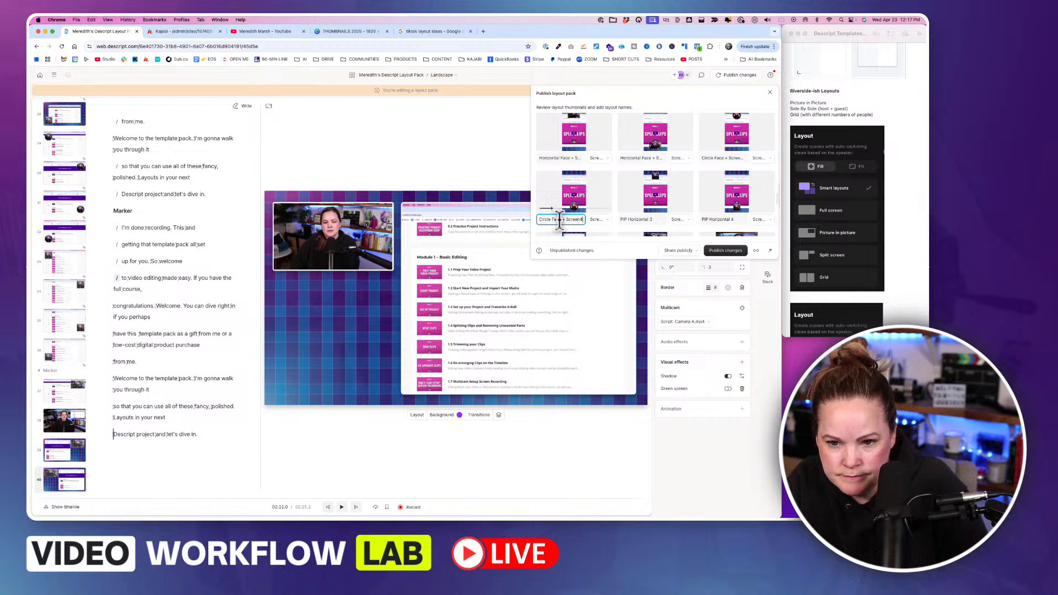
Step: Rename the Portrait layouts PIP Horizontal 3 and PIP Horizontal 4 as "Square Face + Screen 3" and "Square Face + Screen 4"
{"action": "left_click", "coordinate": [631, 219]}
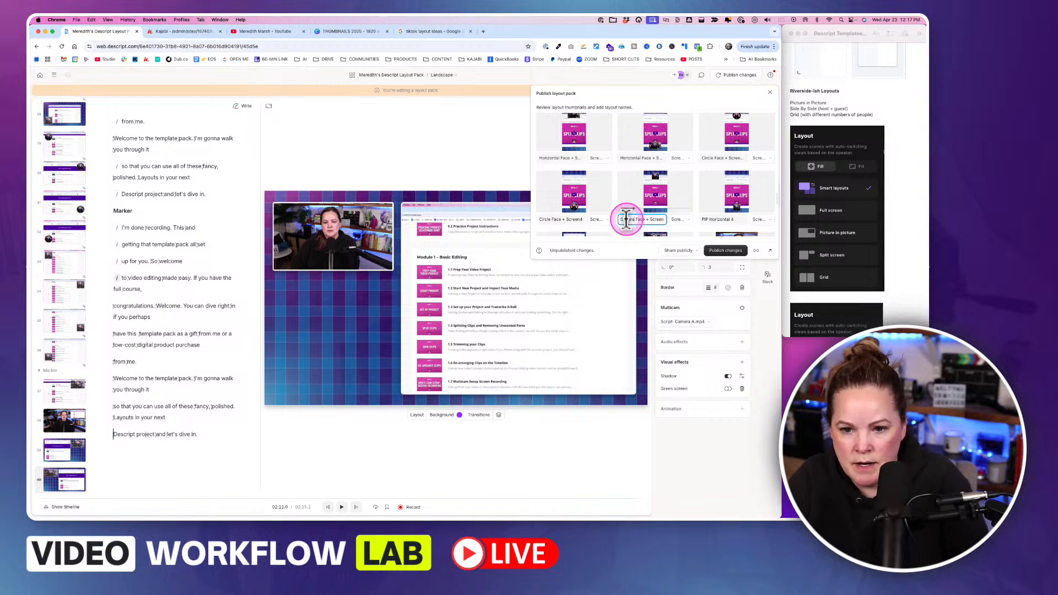
{"action": "type", "text": "Face"}
{"action": "left_click", "coordinate": [653, 221]}
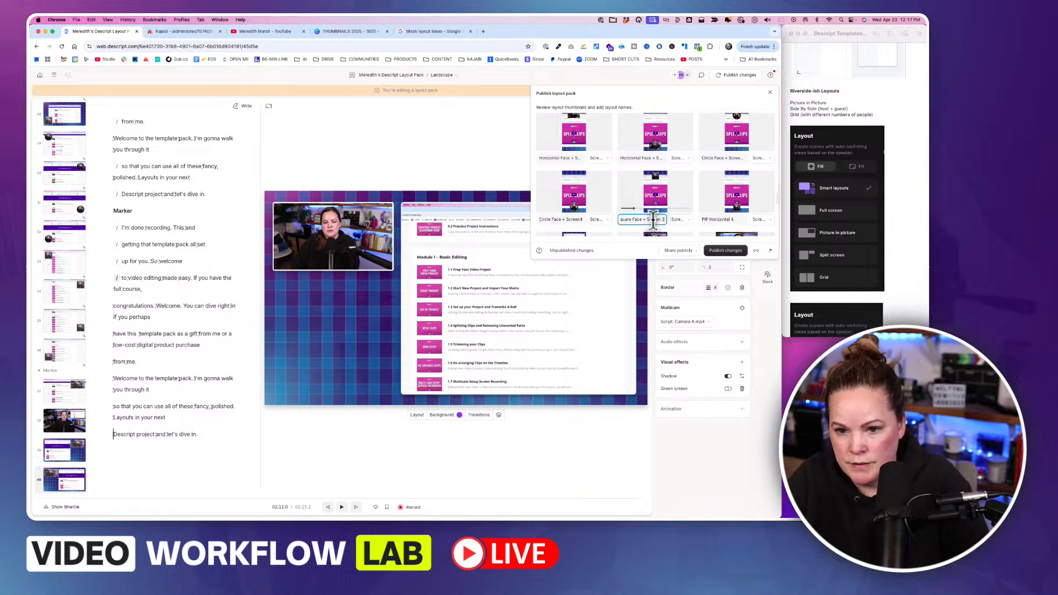
{"action": "left_click", "coordinate": [714, 219]}
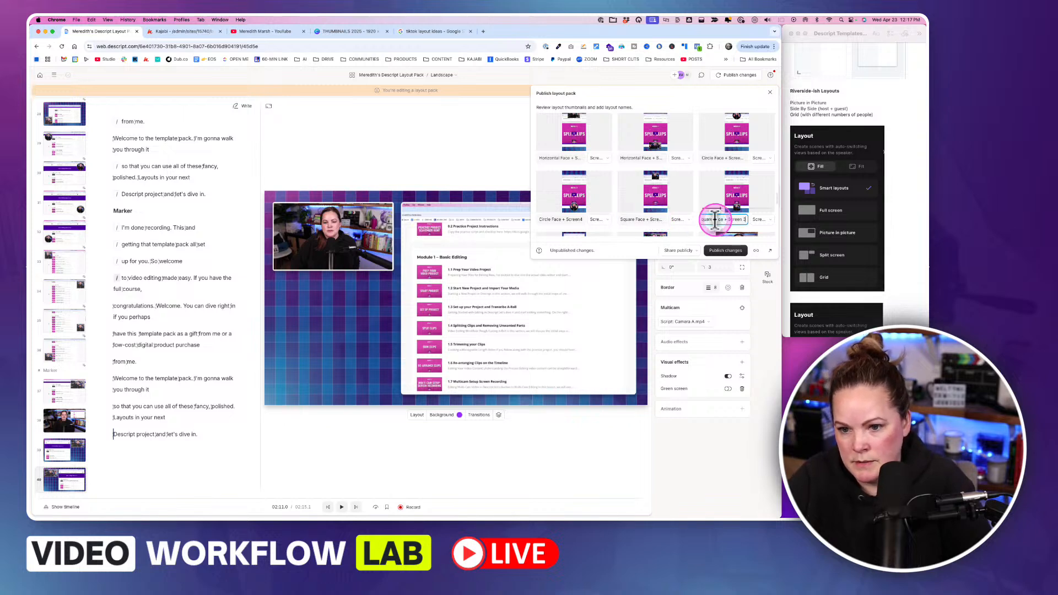
Step: Compare the Portrait layout name PIP Circle 1 with the names of the similar Landscape split-screen layouts
{"action": "scroll", "coordinate": [714, 219], "scroll_direction": "down", "scroll_amount": 3}
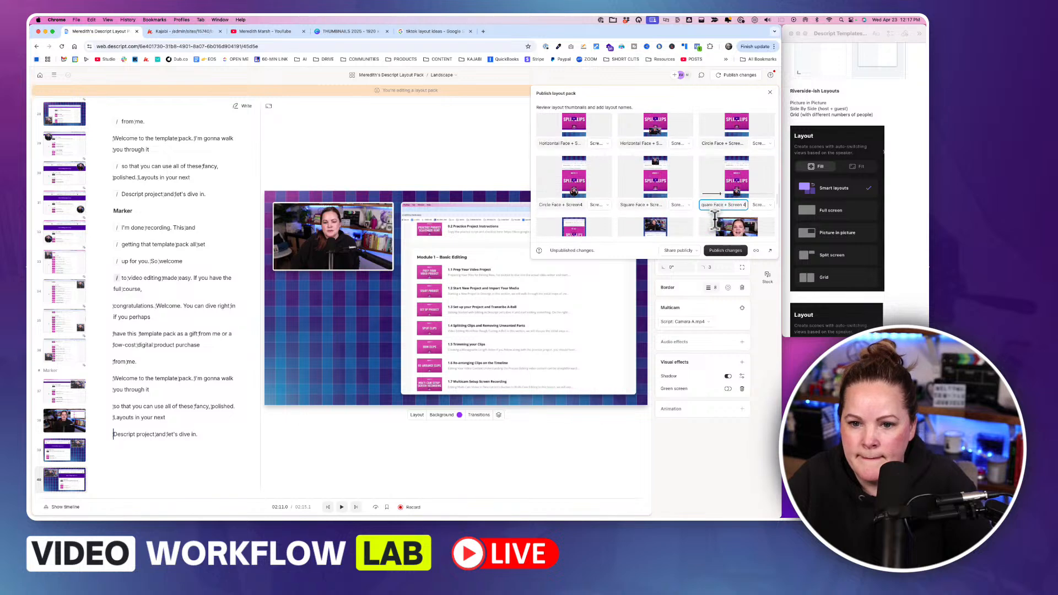
{"action": "scroll", "coordinate": [718, 231], "scroll_direction": "down", "scroll_amount": 1}
{"action": "left_click", "coordinate": [567, 202]}
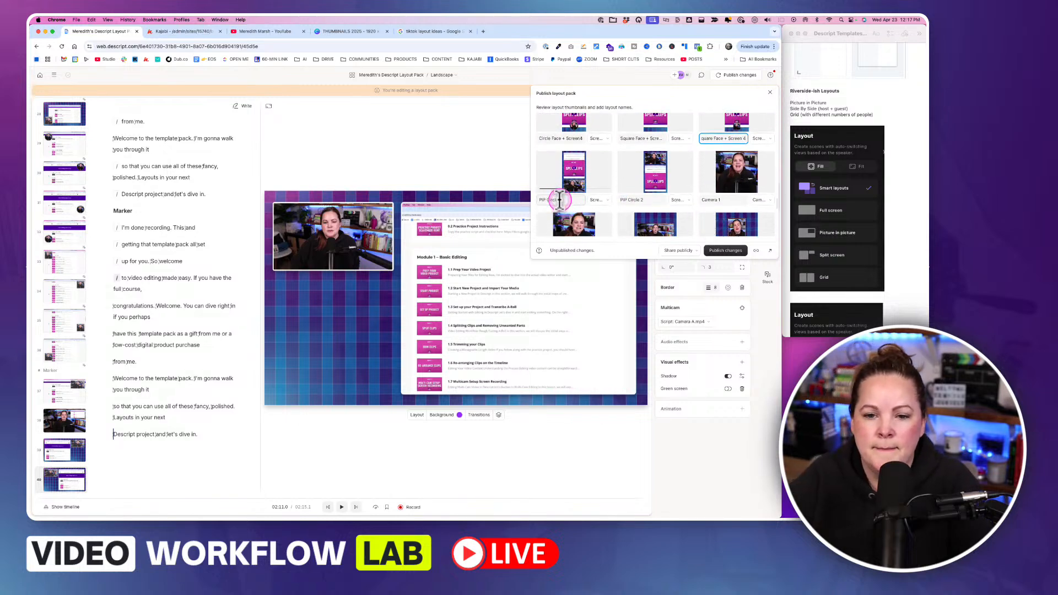
{"action": "left_click", "coordinate": [559, 200]}
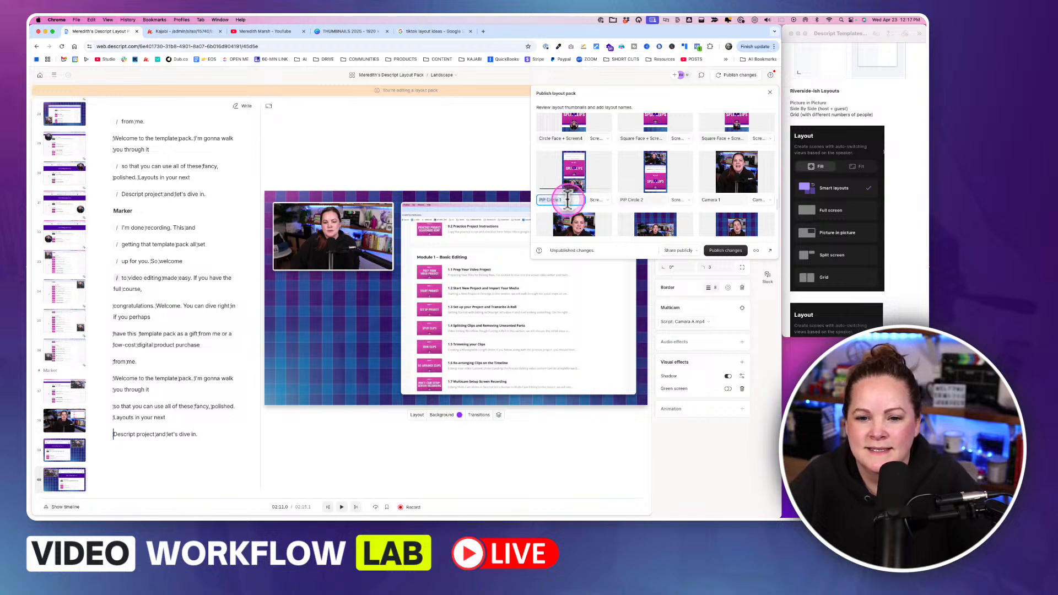
{"action": "scroll", "coordinate": [567, 201], "scroll_direction": "up", "scroll_amount": 10}
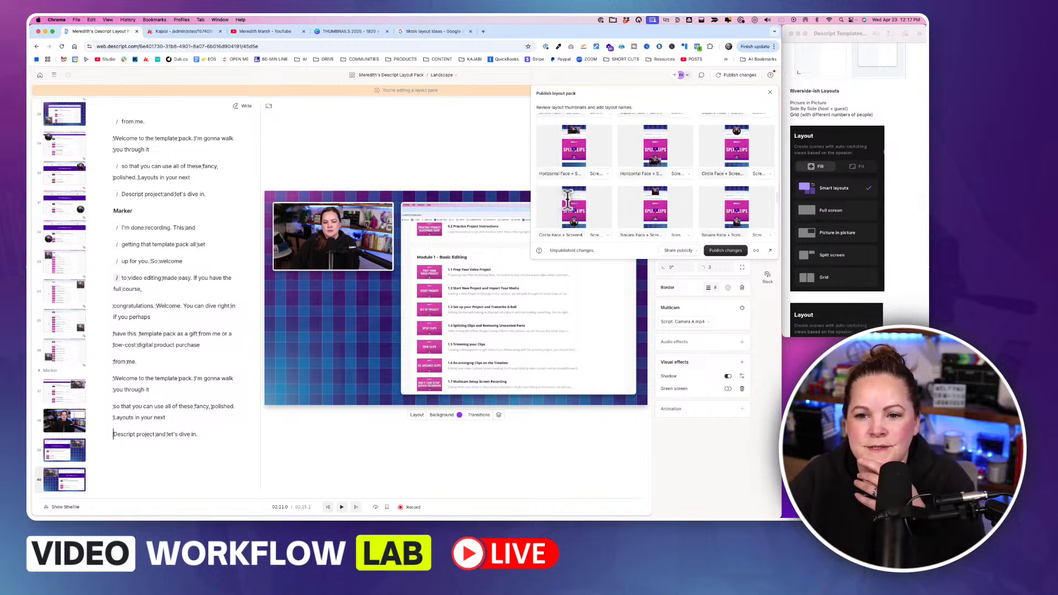
{"action": "scroll", "coordinate": [568, 201], "scroll_direction": "down", "scroll_amount": 10}
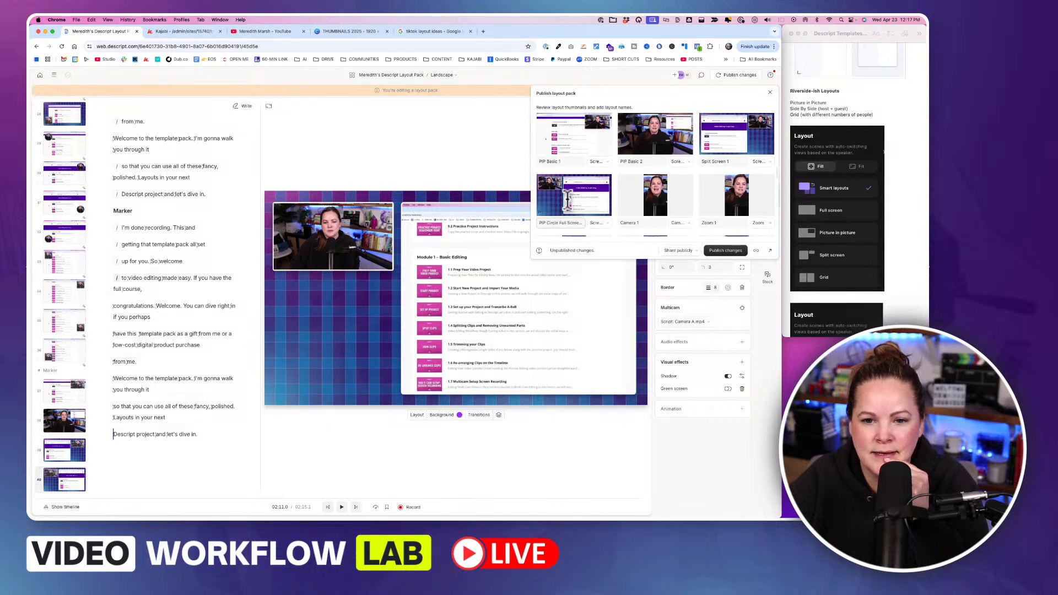
{"action": "scroll", "coordinate": [567, 205], "scroll_direction": "up", "scroll_amount": 2}
{"action": "scroll", "coordinate": [567, 198], "scroll_direction": "down", "scroll_amount": 1}
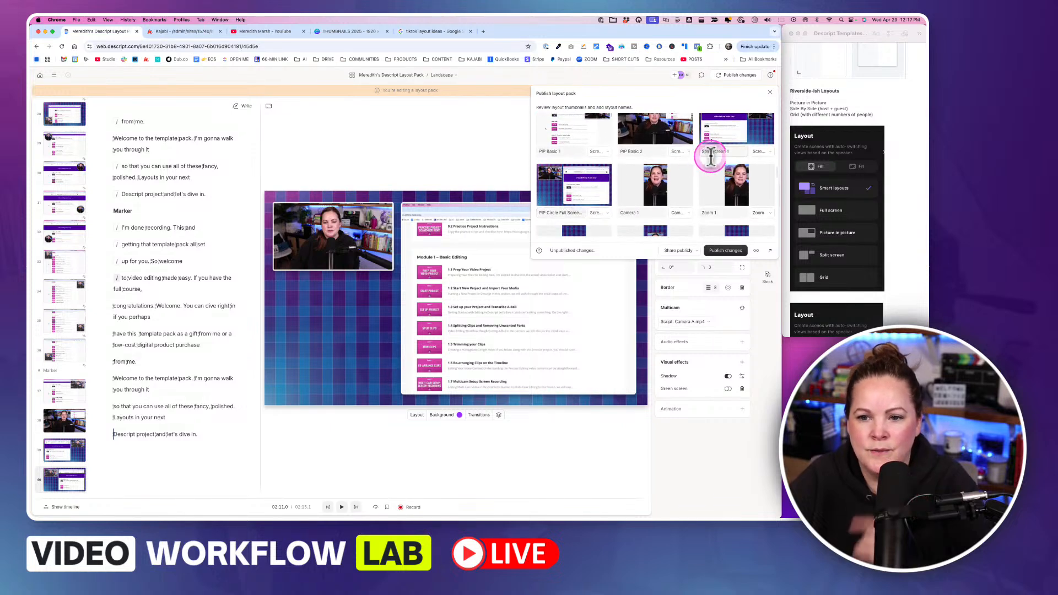
Step: Rename the last Landscape layout, the PIP Circle Full Screen one following Split Screen 1, as "Split Screen 2"
{"action": "left_click", "coordinate": [715, 151]}
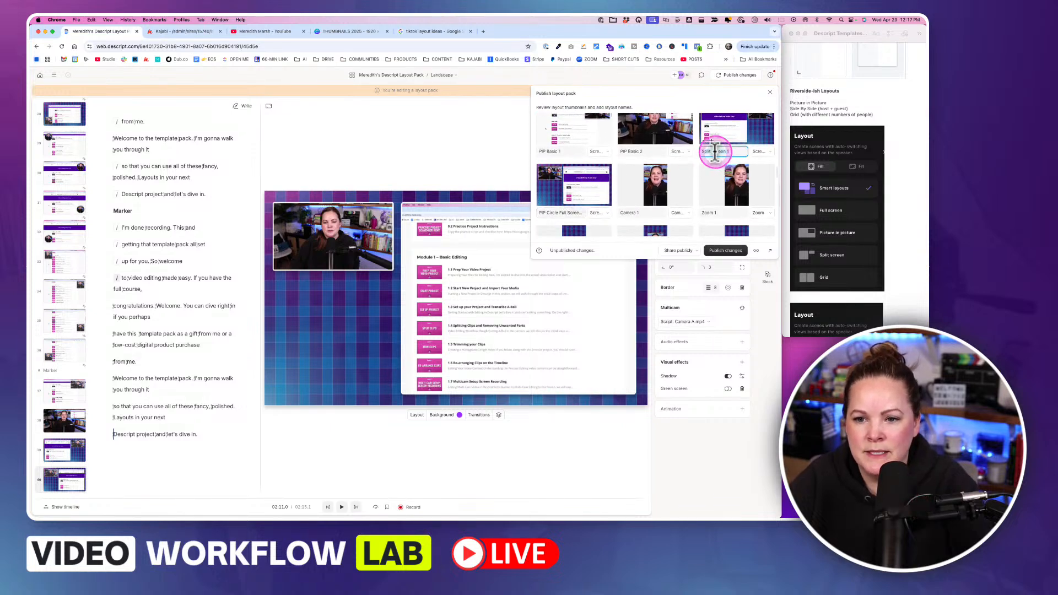
{"action": "left_click", "coordinate": [552, 213]}
{"action": "type", "text": "Split Screen 1"}
{"action": "key", "text": "BackSpace"}
{"action": "type", "text": "2"}
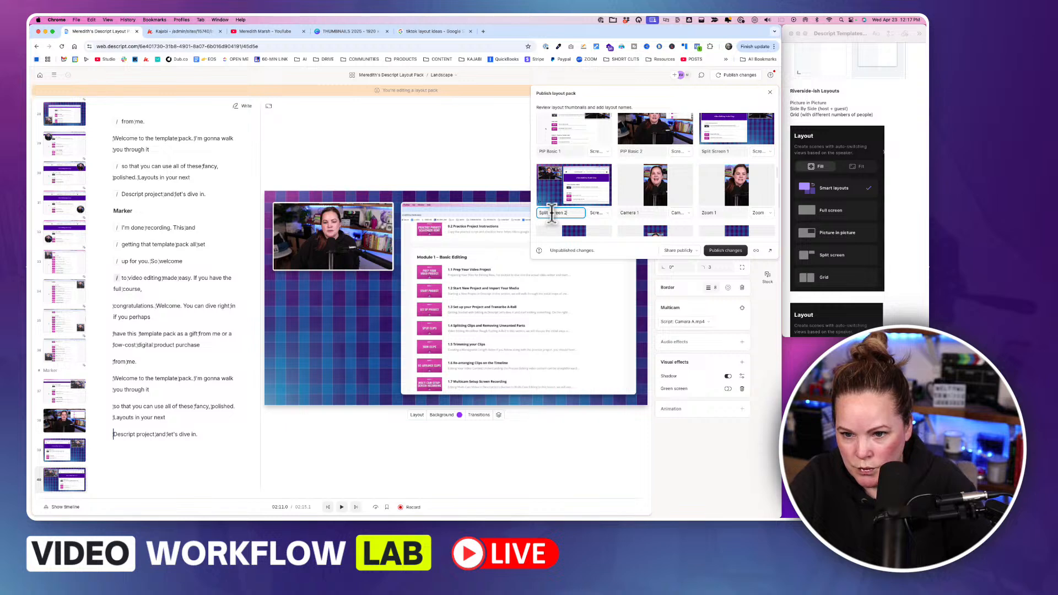
Step: Rename the Portrait layouts PIP Circle 1 and PIP Circle 2 as "Split Screen 1" and "Split Screen 2"
{"action": "left_click", "coordinate": [710, 152]}
{"action": "scroll", "coordinate": [666, 201], "scroll_direction": "down", "scroll_amount": 3}
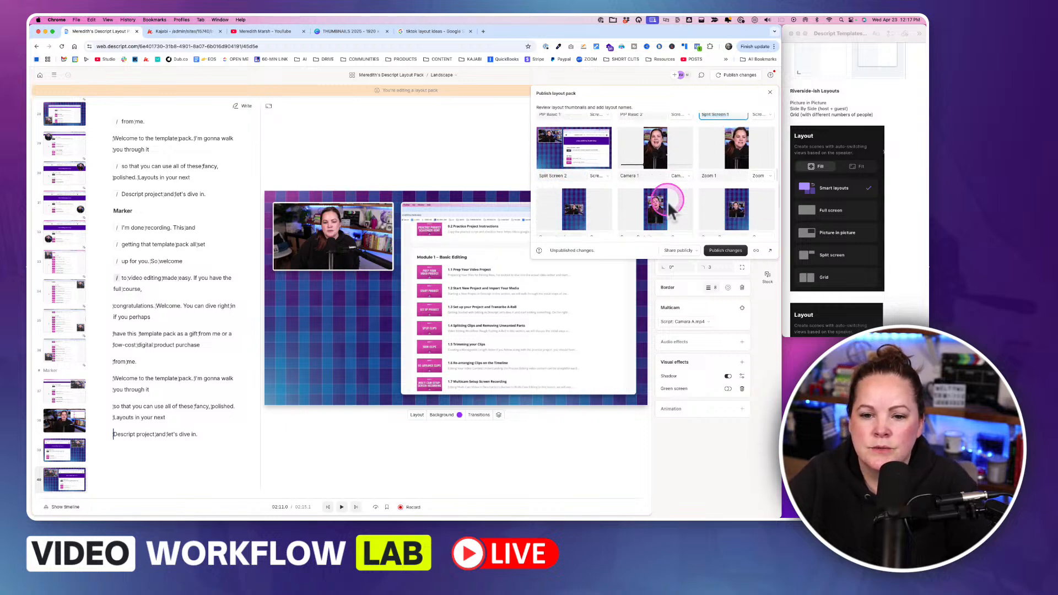
{"action": "scroll", "coordinate": [666, 201], "scroll_direction": "down", "scroll_amount": 5}
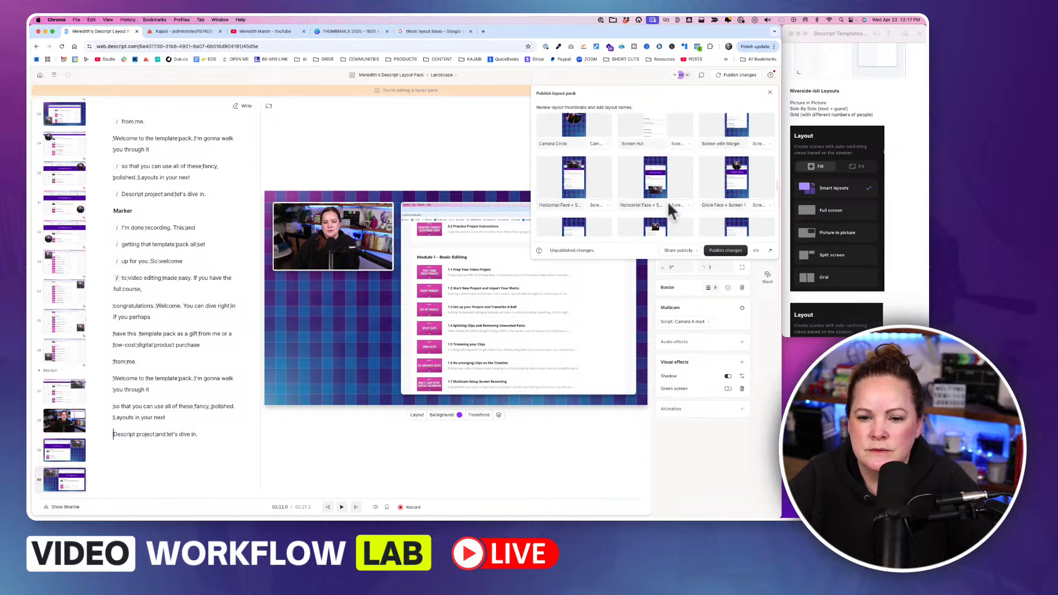
{"action": "scroll", "coordinate": [667, 201], "scroll_direction": "down", "scroll_amount": 5}
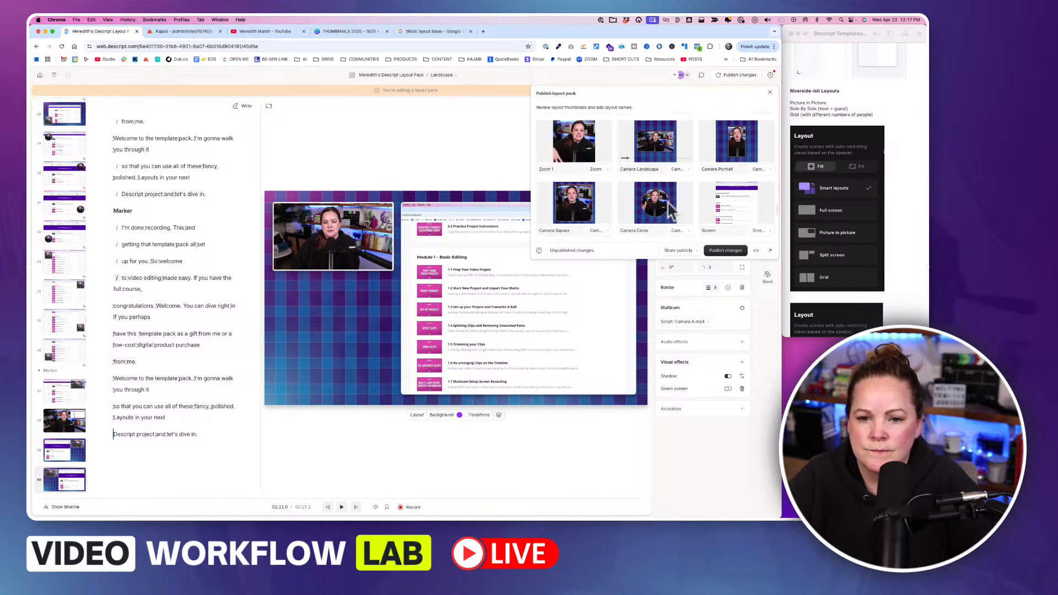
{"action": "scroll", "coordinate": [666, 200], "scroll_direction": "up", "scroll_amount": 4}
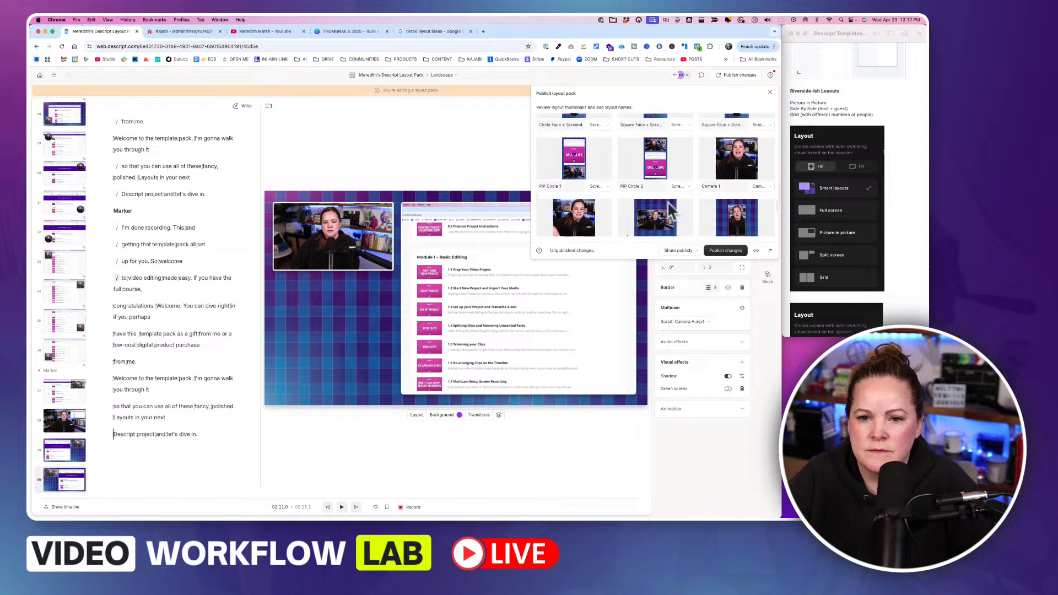
{"action": "left_click_drag", "start_coordinate": [660, 200], "coordinate": [596, 211]}
{"action": "triple_click", "coordinate": [551, 200]}
{"action": "type", "text": "Split Screen 1"}
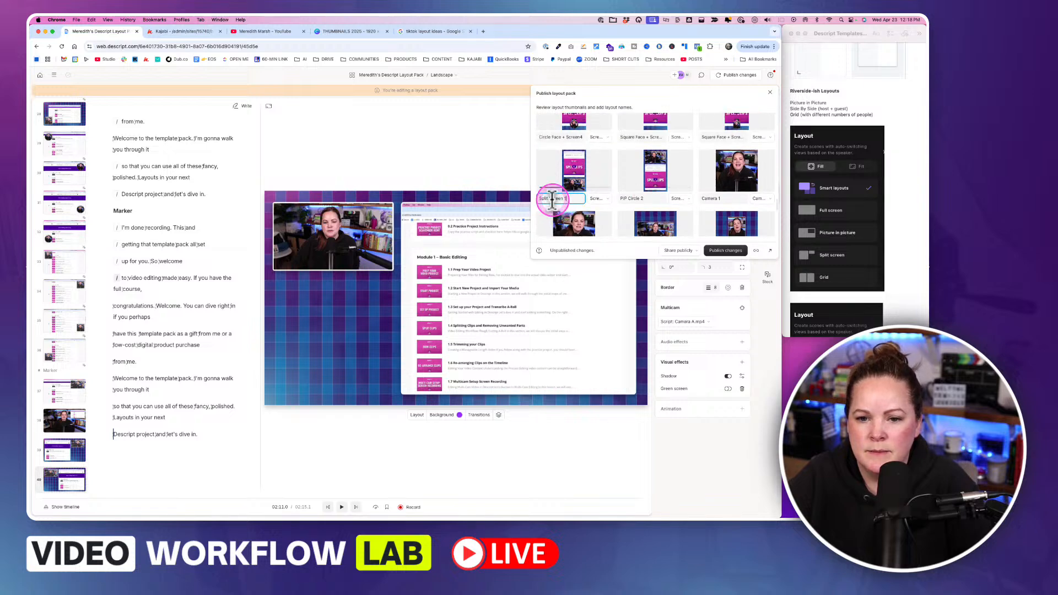
{"action": "left_click", "coordinate": [630, 199]}
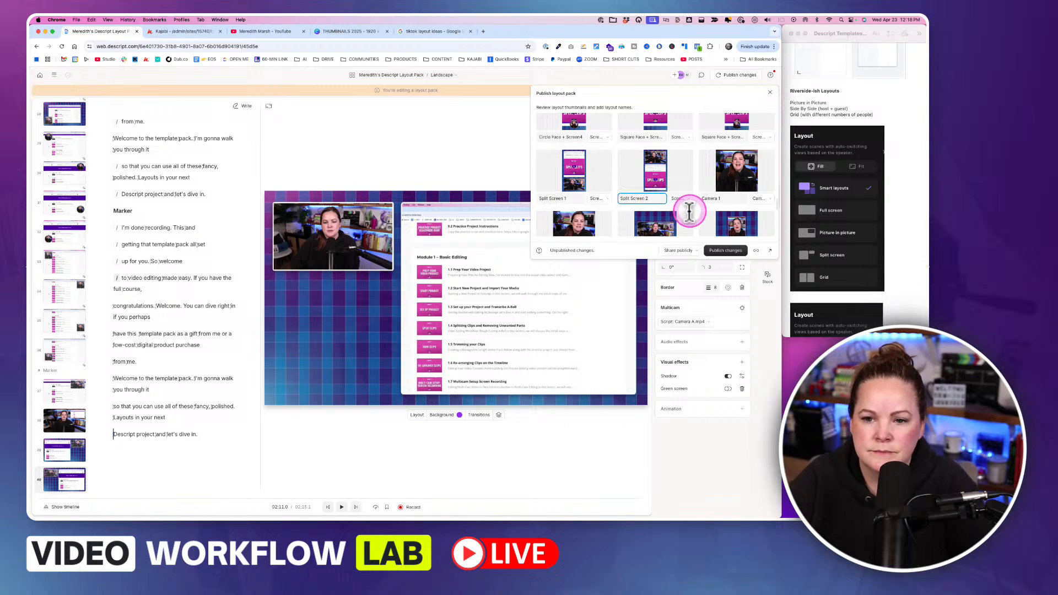
Step: Rename the square-format layout Screen, which follows Camera Circle, as "Screen Full"
{"action": "scroll", "coordinate": [695, 230], "scroll_direction": "down", "scroll_amount": 3}
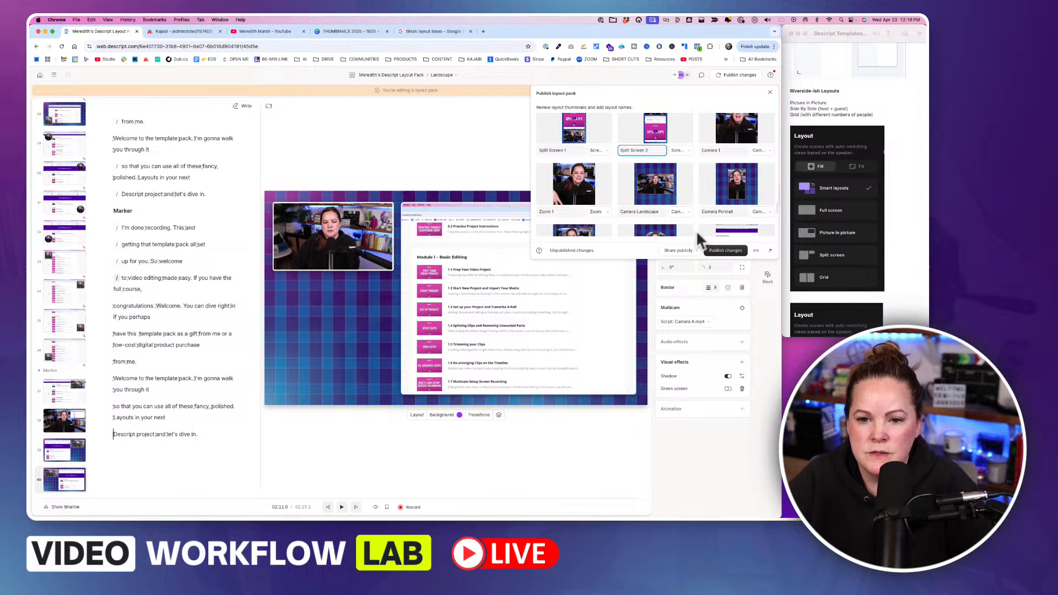
{"action": "scroll", "coordinate": [738, 214], "scroll_direction": "down", "scroll_amount": 5}
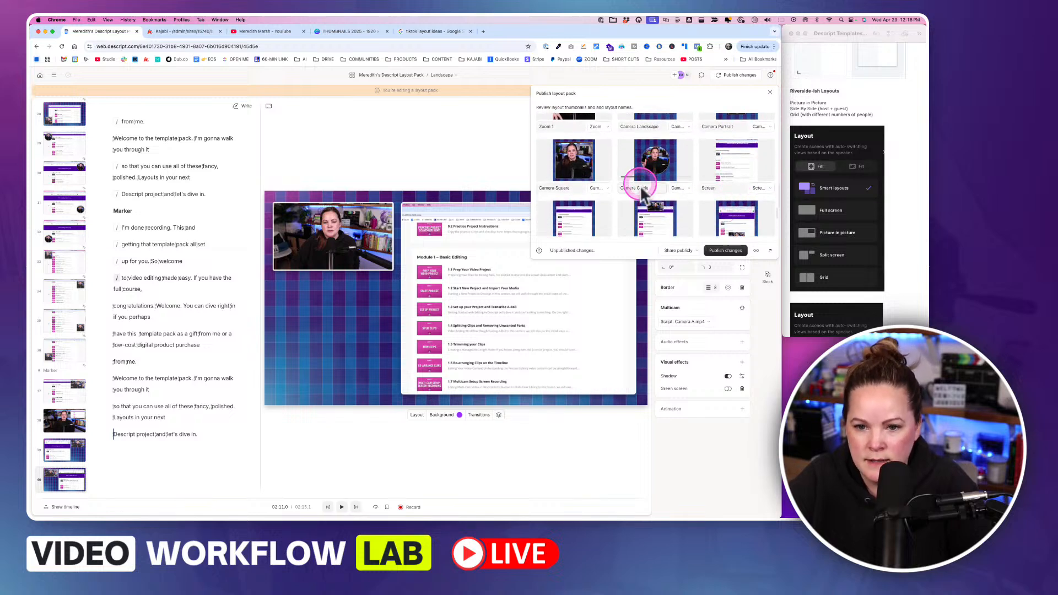
{"action": "left_click", "coordinate": [735, 164]}
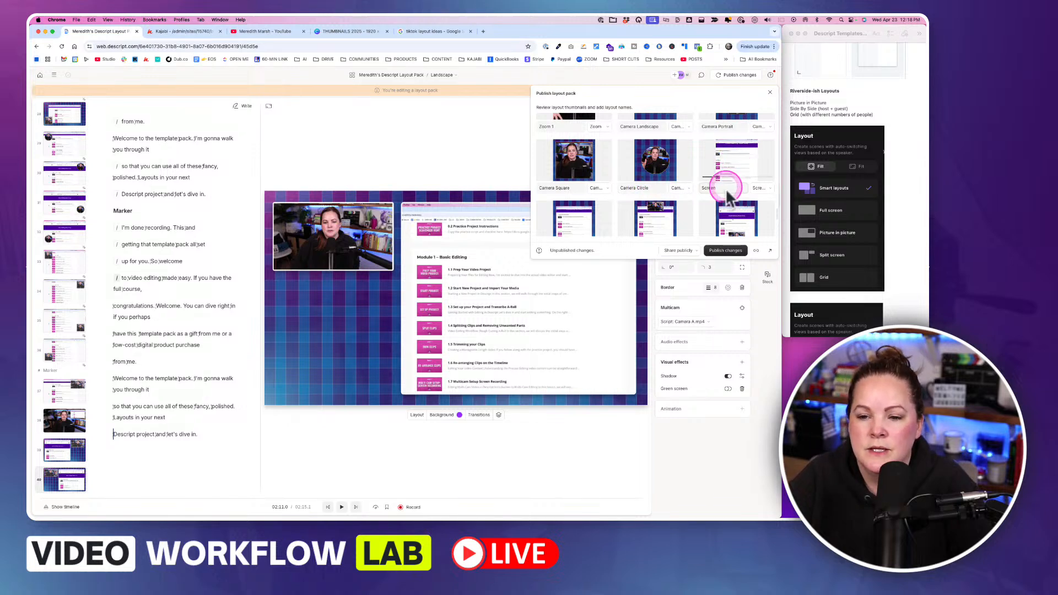
{"action": "scroll", "coordinate": [725, 188], "scroll_direction": "down", "scroll_amount": 2}
{"action": "scroll", "coordinate": [726, 201], "scroll_direction": "up", "scroll_amount": 1}
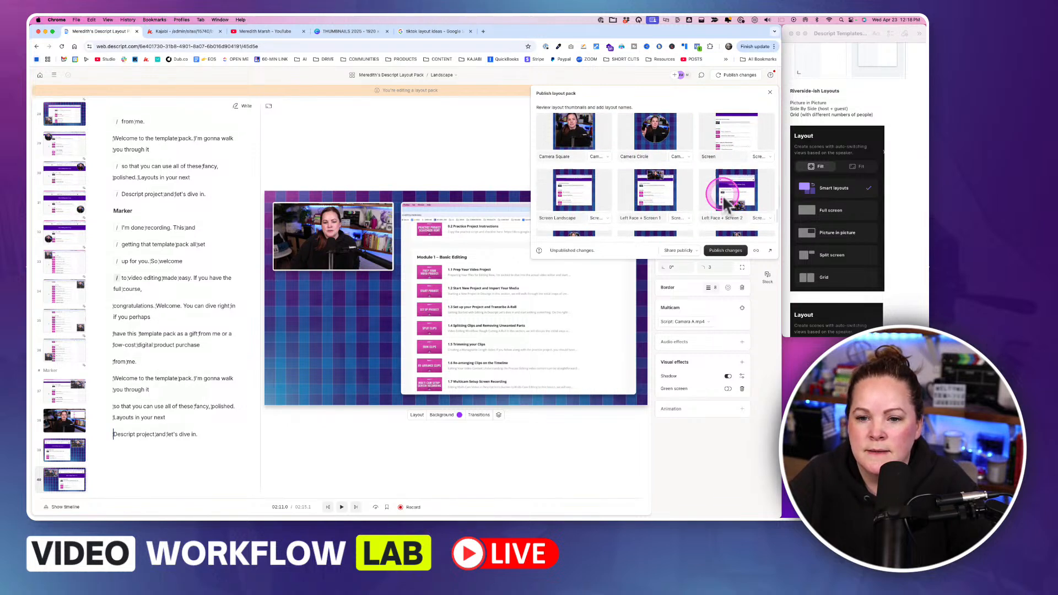
{"action": "left_click", "coordinate": [559, 217]}
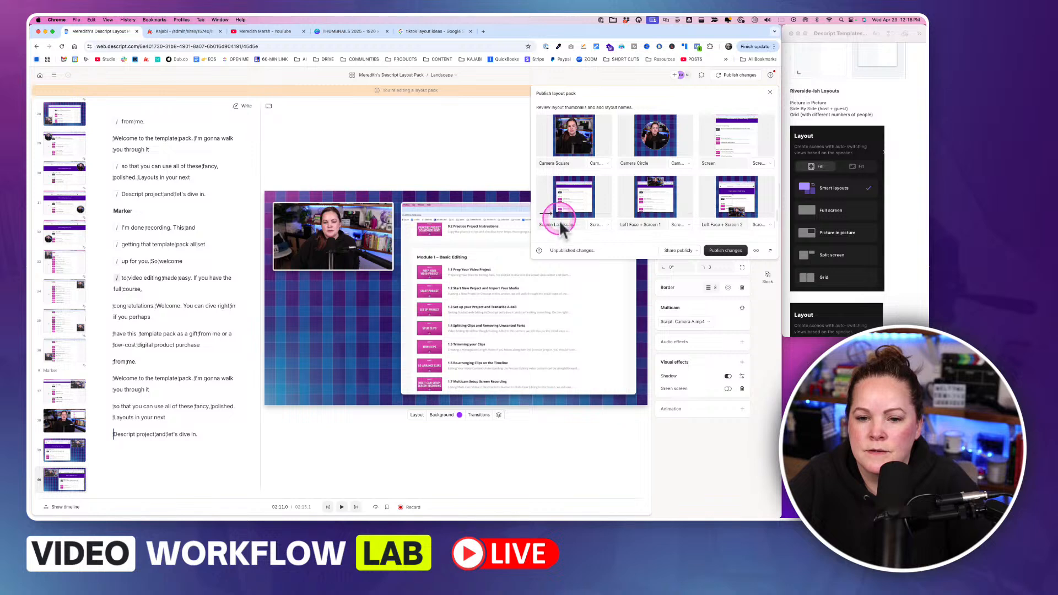
{"action": "left_click", "coordinate": [560, 224]}
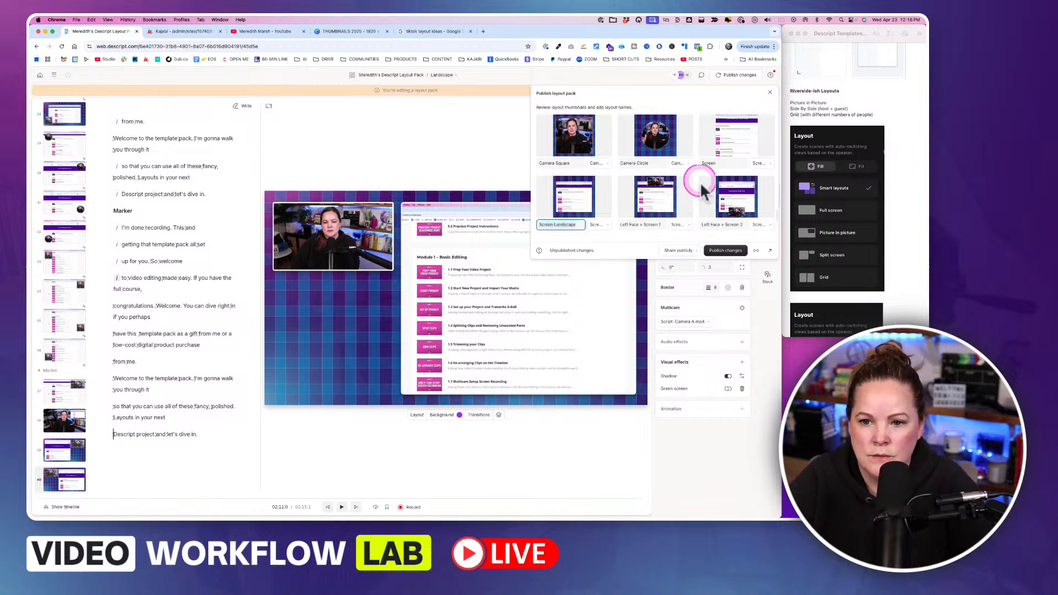
{"action": "left_click", "coordinate": [721, 163]}
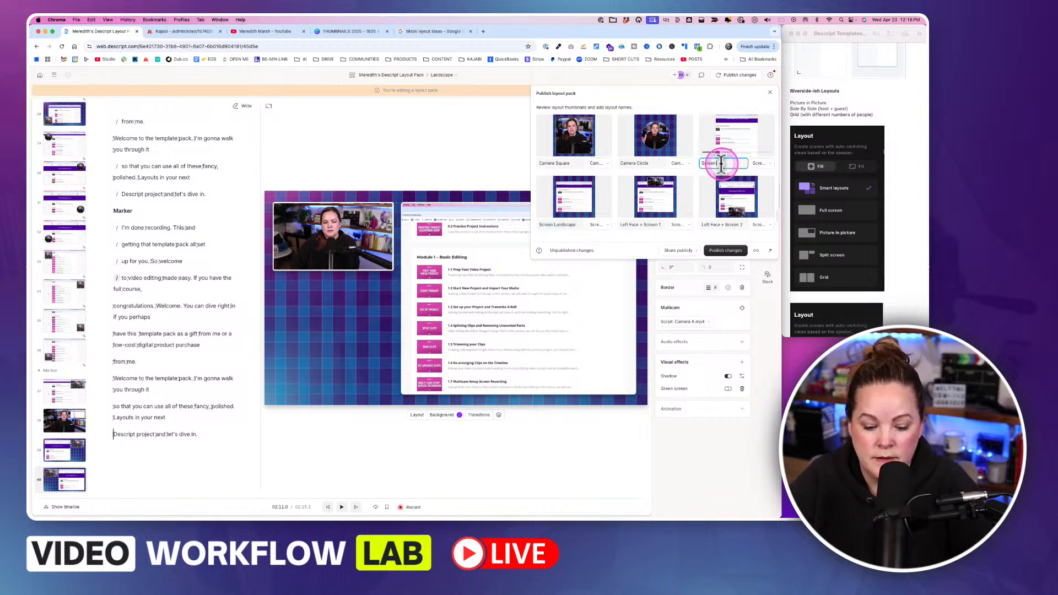
{"action": "type", "text": "Full"}
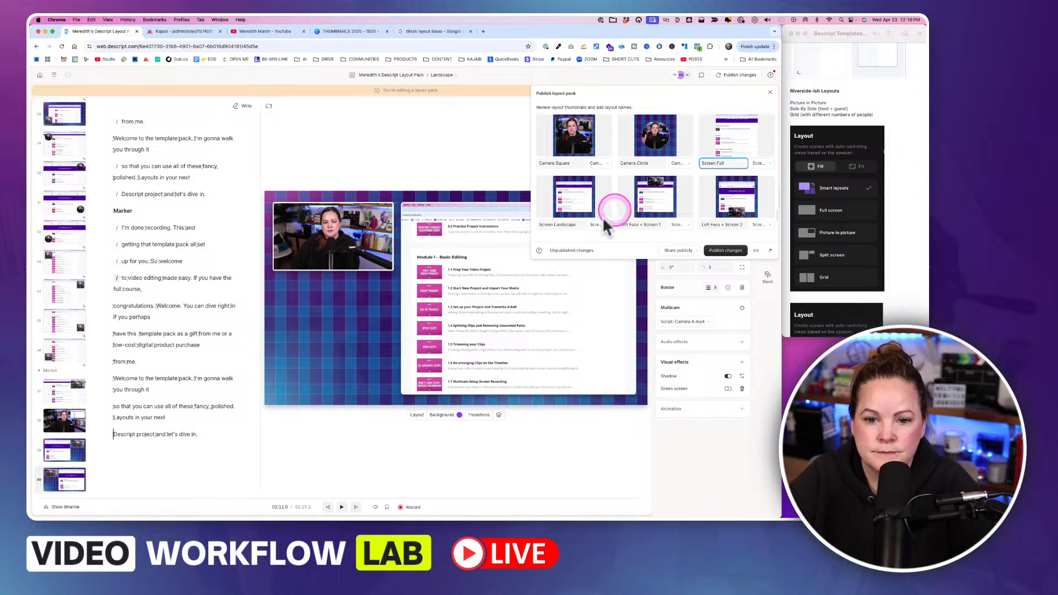
Step: Rename the square-format layout Screen Landscape as "Screen with Margin"
{"action": "left_click", "coordinate": [560, 225]}
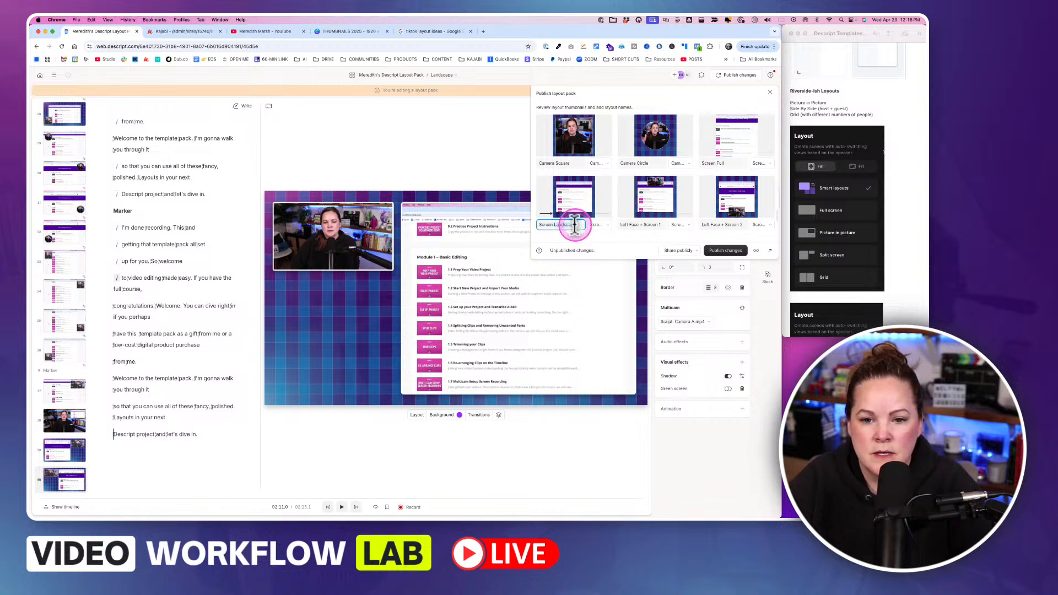
{"action": "key", "text": "BackSpace"}
{"action": "key", "text": "BackSpace"}
{"action": "key", "text": "BackSpace"}
{"action": "key", "text": "BackSpace"}
{"action": "key", "text": "BackSpace"}
{"action": "key", "text": "BackSpace"}
{"action": "key", "text": "BackSpace"}
{"action": "key", "text": "BackSpace"}
{"action": "key", "text": "BackSpace"}
{"action": "type", "text": "w"}
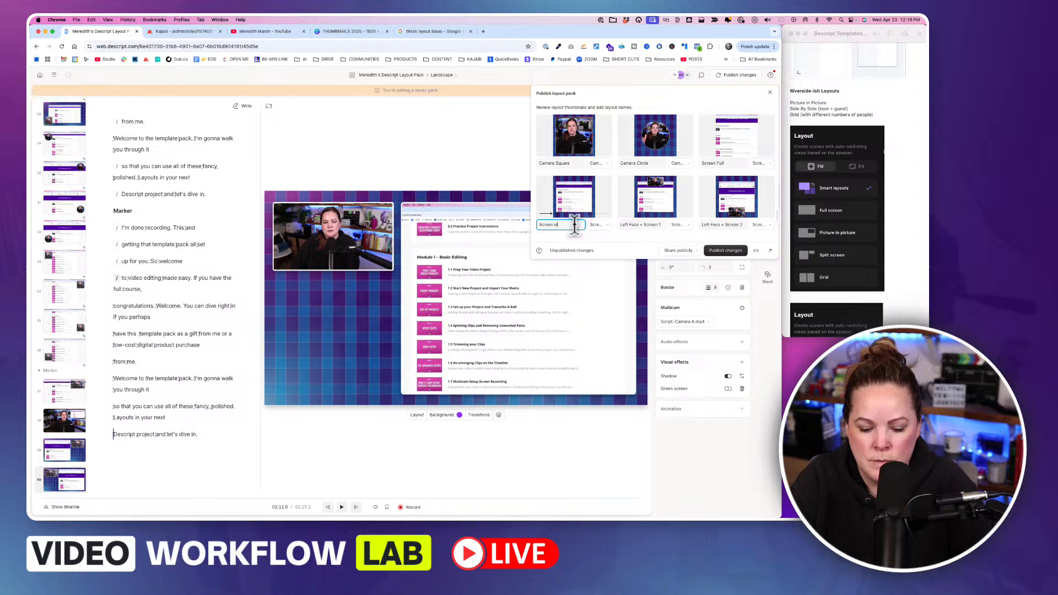
{"action": "type", "text": "ith Mar"}
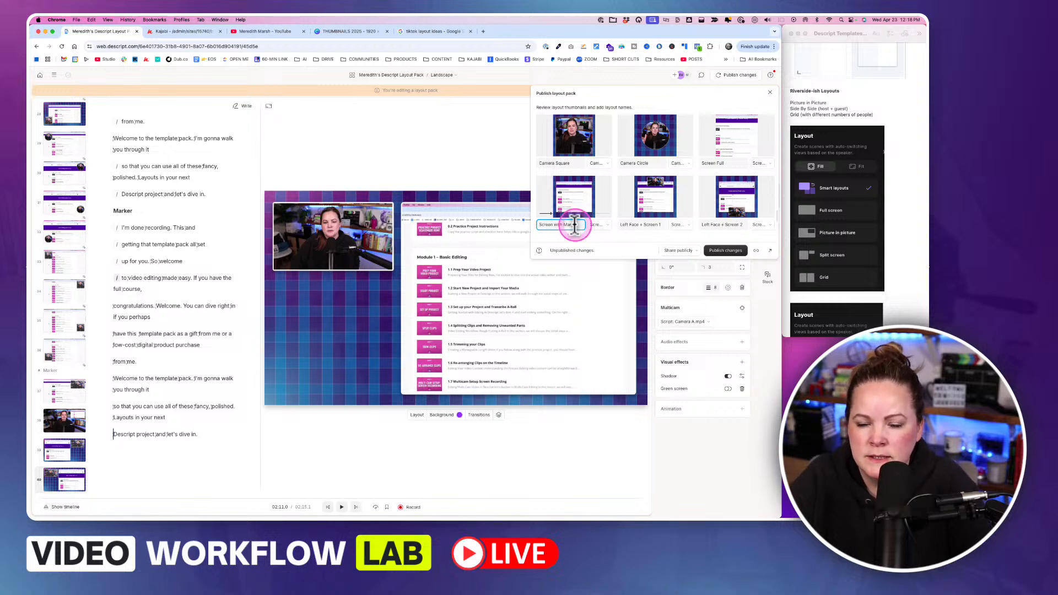
{"action": "type", "text": "gin"}
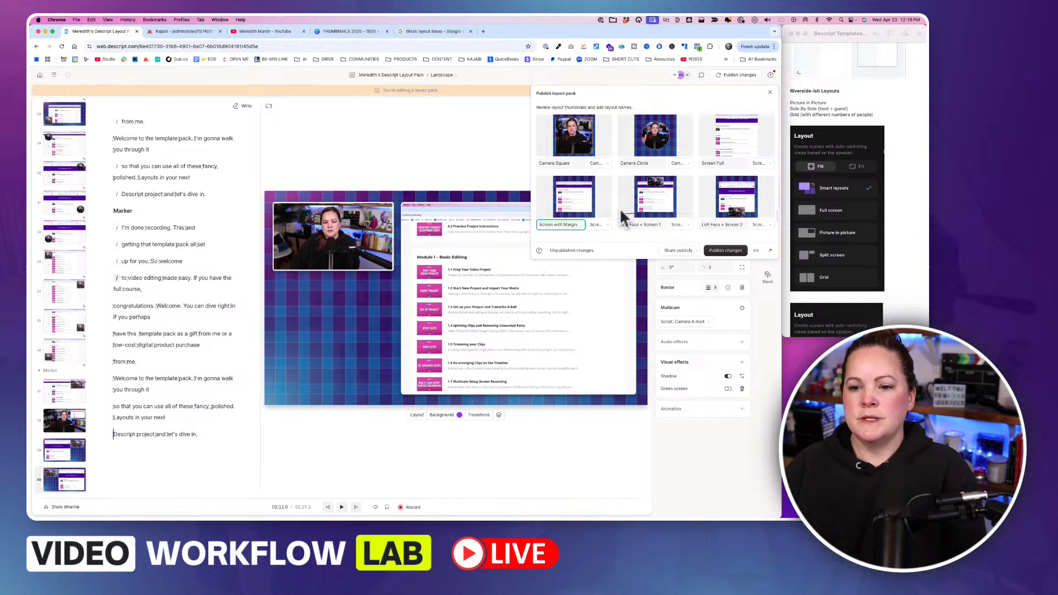
Step: Rename the square-format layouts Left Face + Screen 1 and Left Face + Screen 2 as "Horizontal Face + Screen 1" and "Horizontal Face + Screen 2"
{"action": "scroll", "coordinate": [621, 210], "scroll_direction": "up", "scroll_amount": 1}
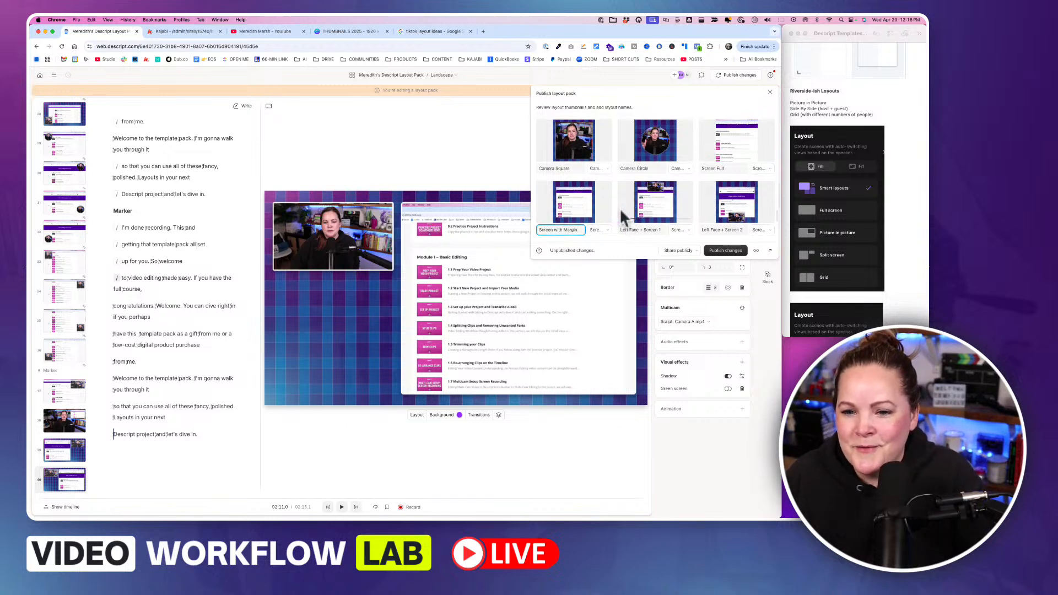
{"action": "scroll", "coordinate": [621, 212], "scroll_direction": "down", "scroll_amount": 10}
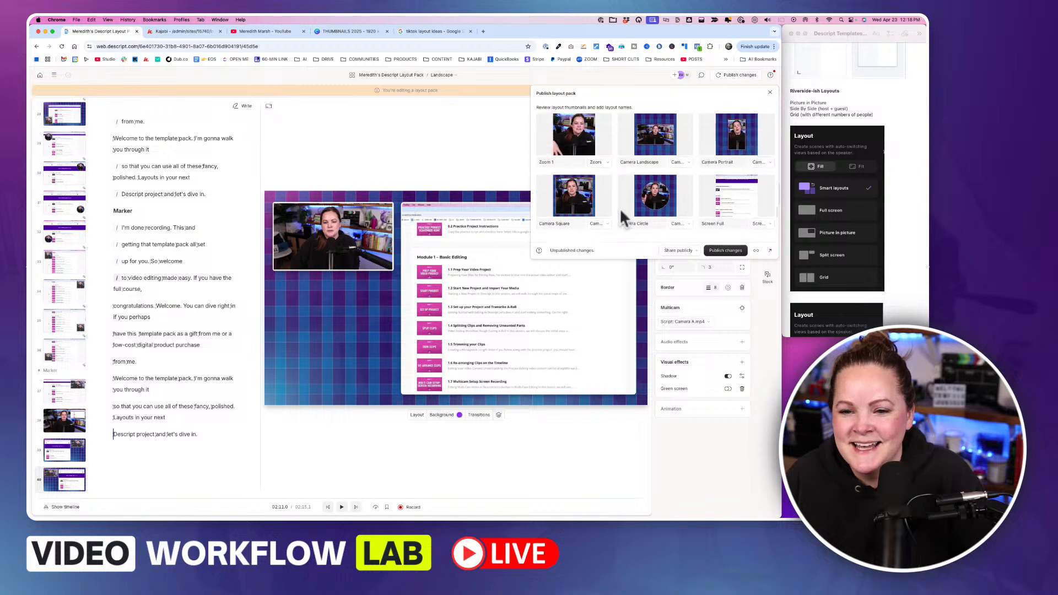
{"action": "scroll", "coordinate": [621, 212], "scroll_direction": "up", "scroll_amount": 5}
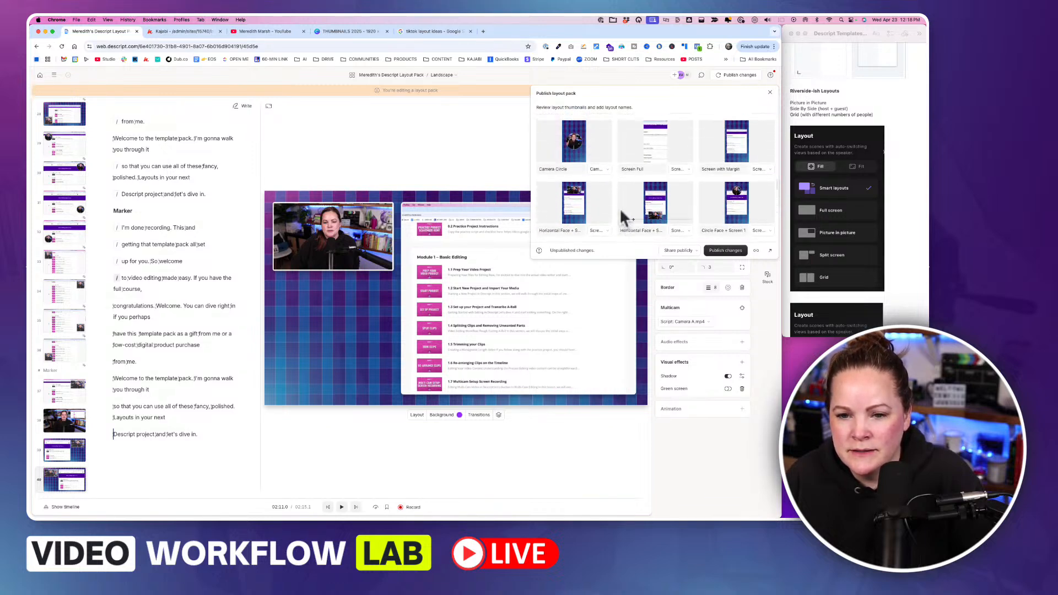
{"action": "scroll", "coordinate": [620, 210], "scroll_direction": "up", "scroll_amount": 3}
{"action": "scroll", "coordinate": [621, 209], "scroll_direction": "down", "scroll_amount": 4}
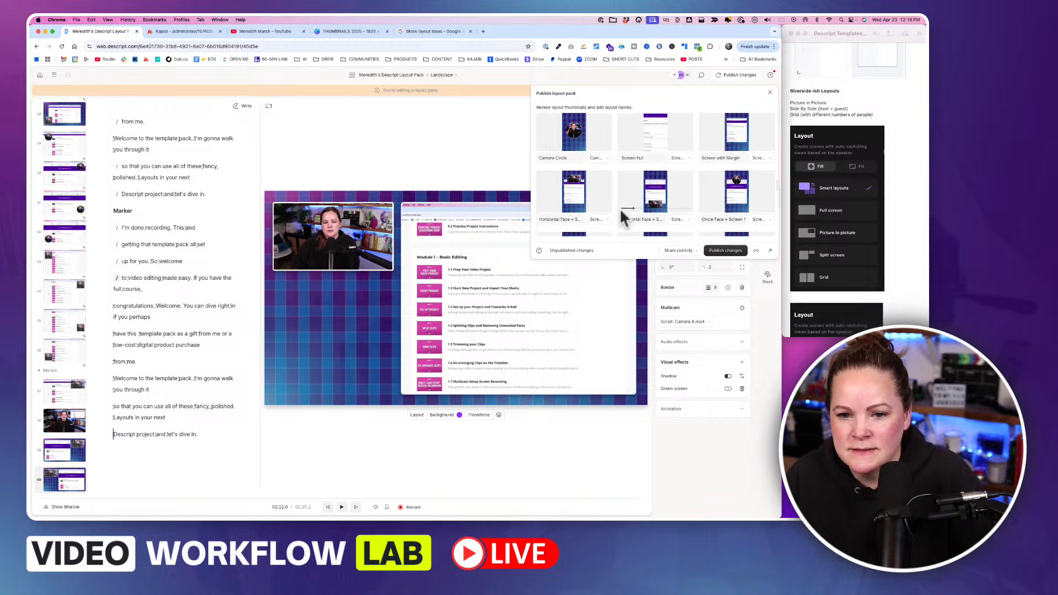
{"action": "left_click", "coordinate": [568, 219]}
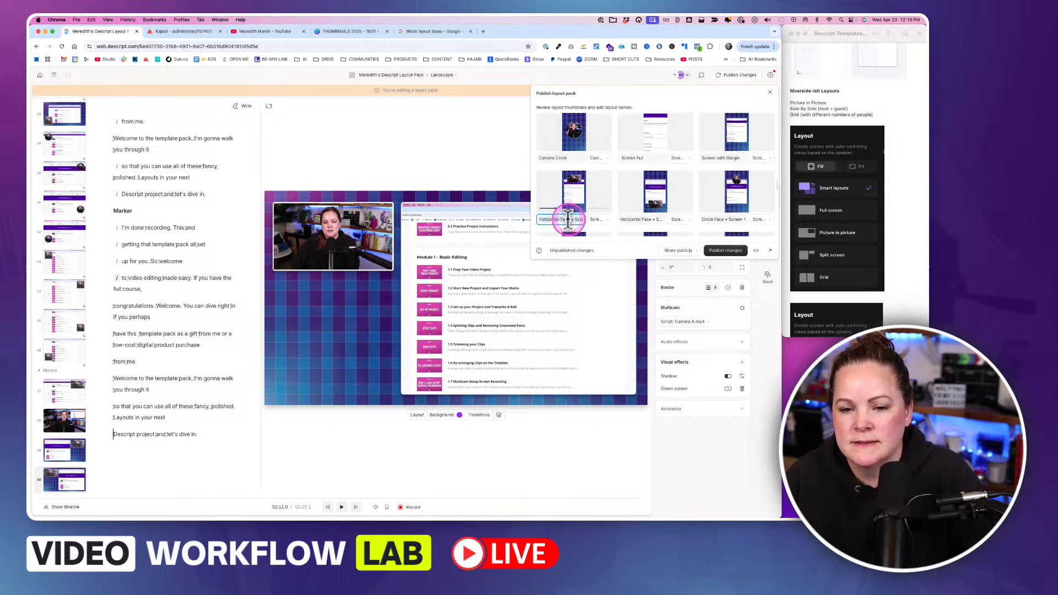
{"action": "scroll", "coordinate": [568, 219], "scroll_direction": "up", "scroll_amount": 5}
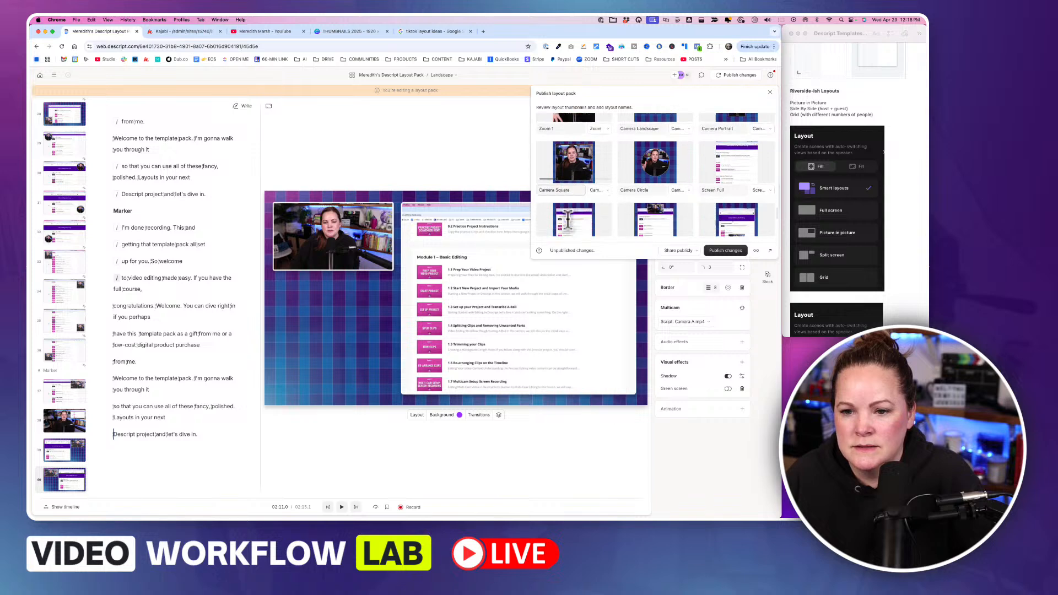
{"action": "scroll", "coordinate": [567, 220], "scroll_direction": "down", "scroll_amount": 3}
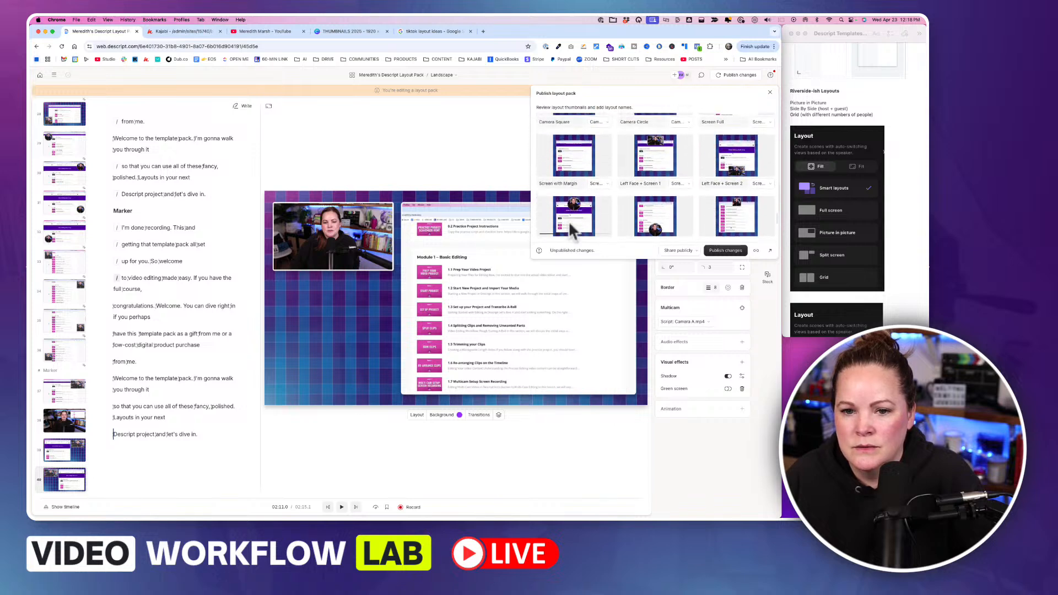
{"action": "left_click", "coordinate": [630, 184]}
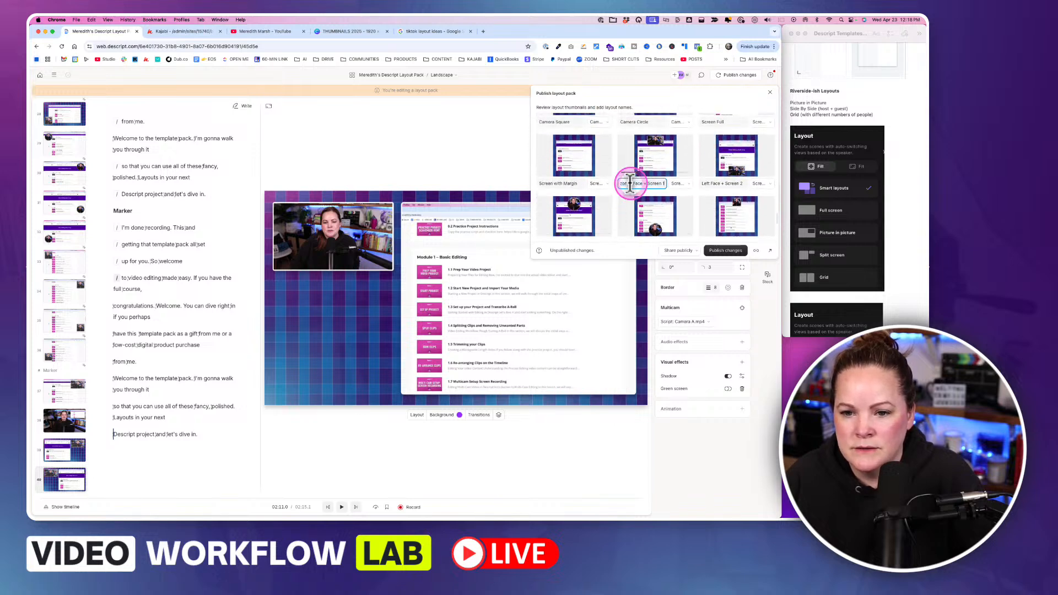
{"action": "left_click", "coordinate": [721, 183]}
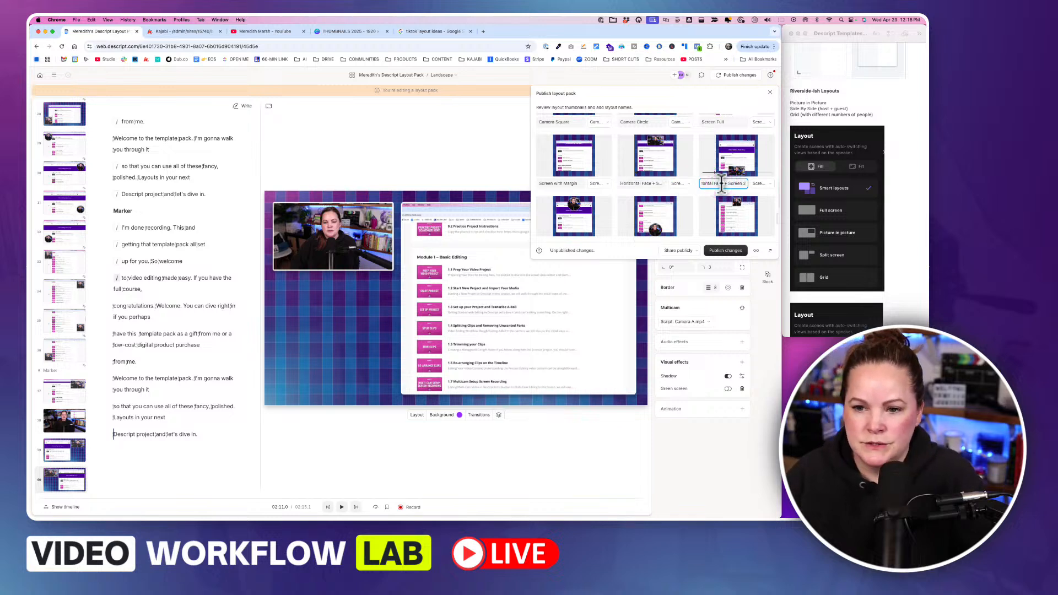
Step: Rename the square-format layout Left Face + Screen 3 as "Circle Face + Screen 1" and give Left Face + Screen 4 a matching "Circle Face + Screen" name
{"action": "scroll", "coordinate": [721, 183], "scroll_direction": "down", "scroll_amount": 2}
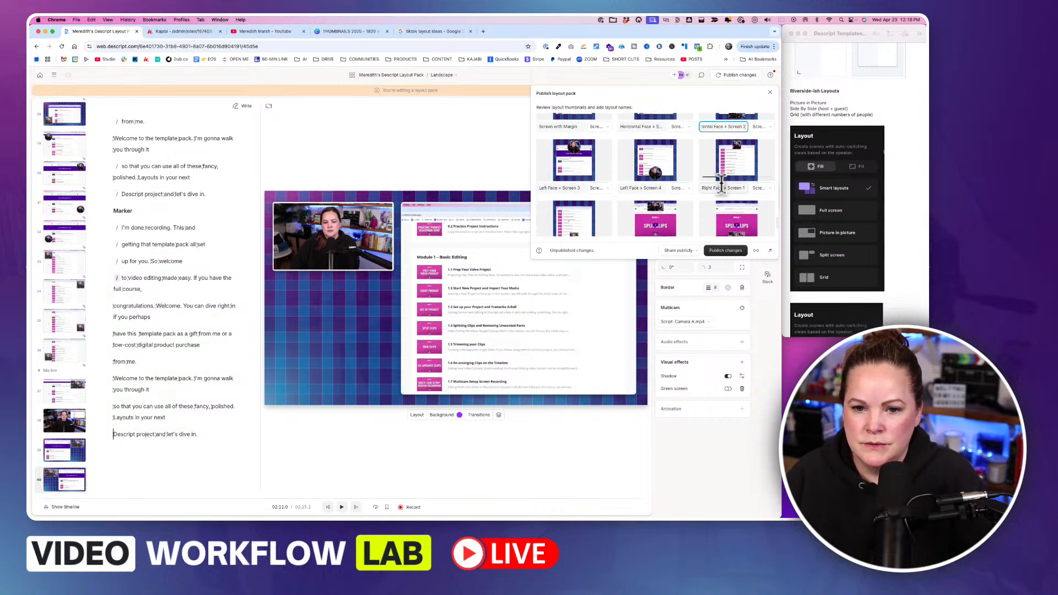
{"action": "triple_click", "coordinate": [571, 188]}
{"action": "type", "text": "Horizontal Face + Screen 1"}
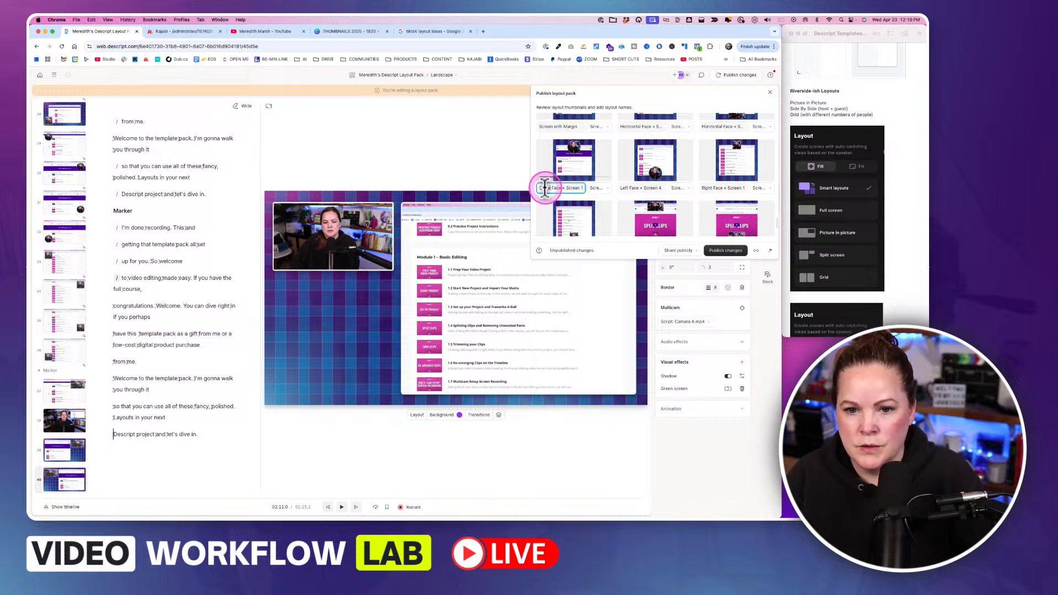
{"action": "key", "text": "super+a"}
{"action": "key", "text": "super+c"}
{"action": "triple_click", "coordinate": [646, 187]}
{"action": "key", "text": "super+v"}
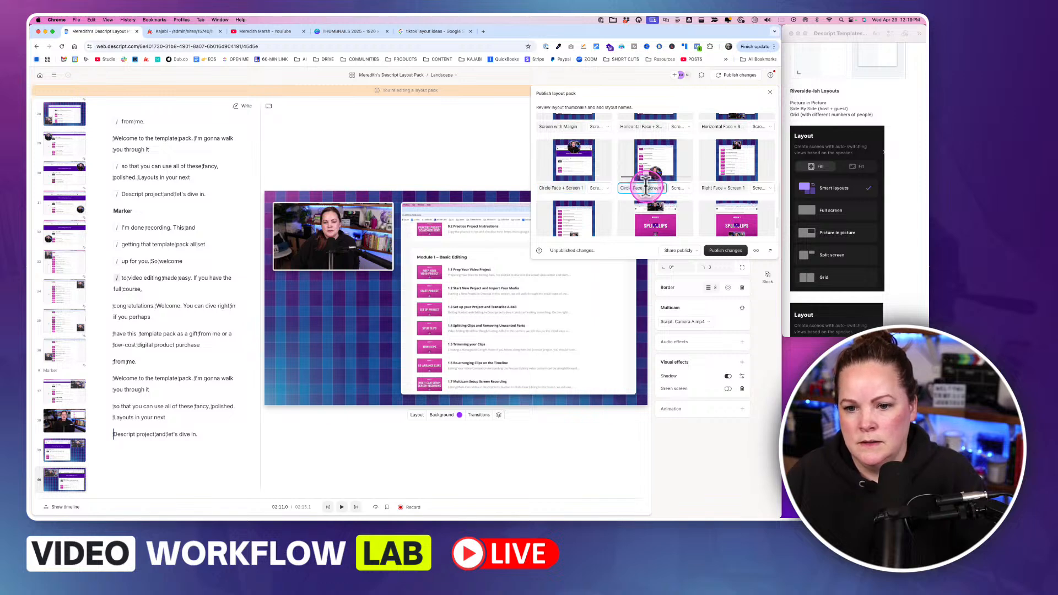
Step: Rename the square-format layouts Right Face + Screen 1 and Right Face + Screen 2 as "Square Face + Screen 1" and "Square Face + Screen 2"
{"action": "triple_click", "coordinate": [730, 188]}
{"action": "key", "text": "super+v"}
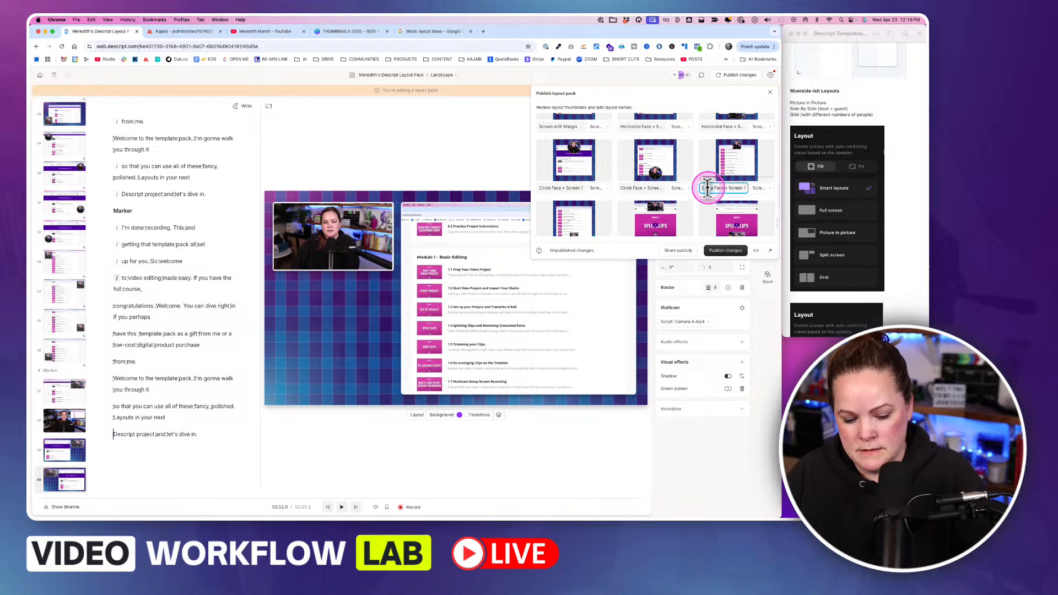
{"action": "type", "text": "Squa"}
{"action": "scroll", "coordinate": [611, 209], "scroll_direction": "down", "scroll_amount": 2}
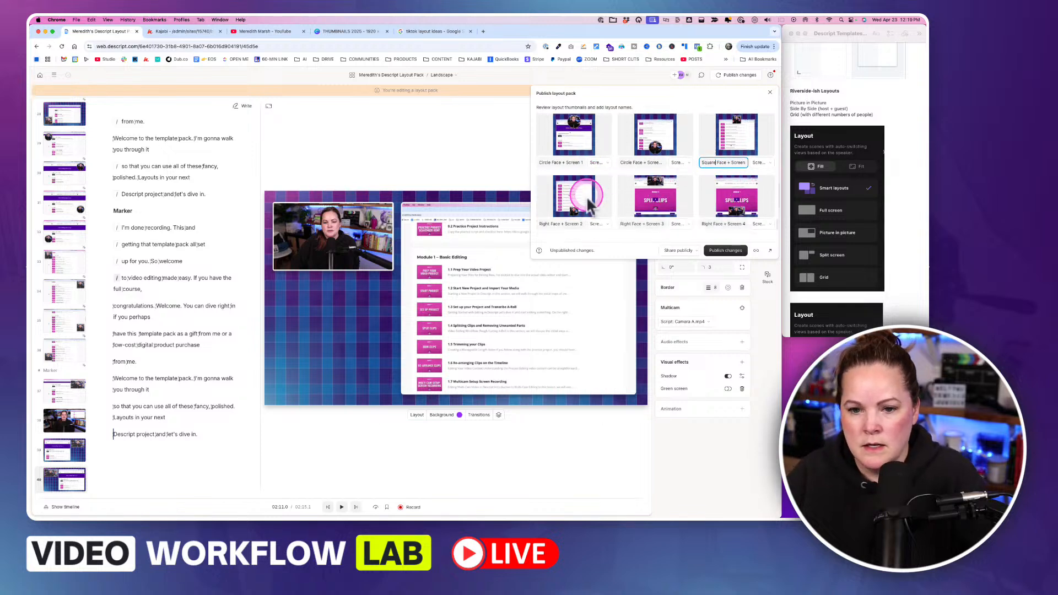
{"action": "left_click", "coordinate": [559, 211]}
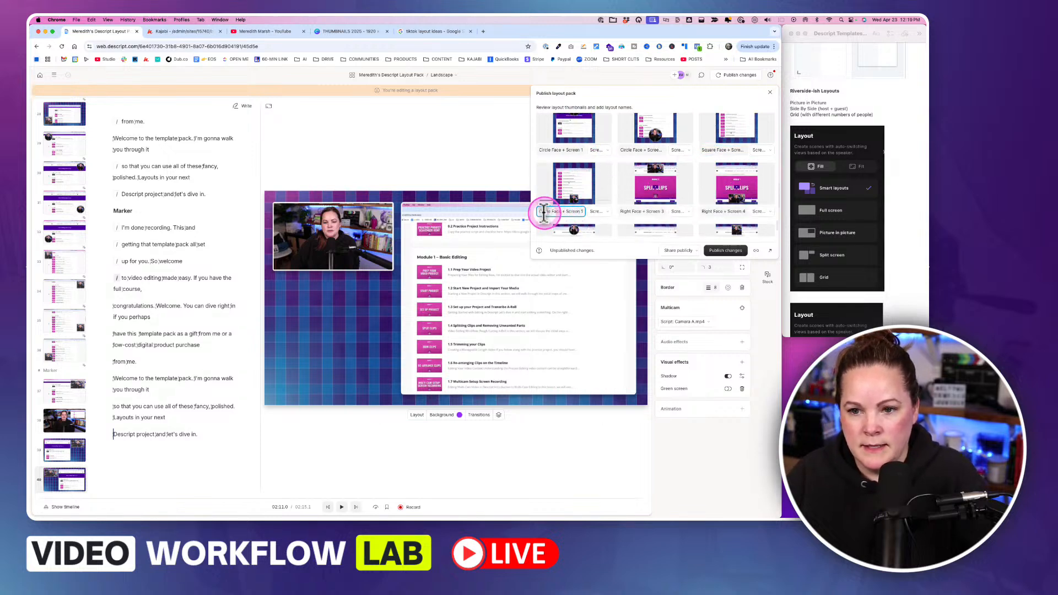
{"action": "type", "text": "Sq"}
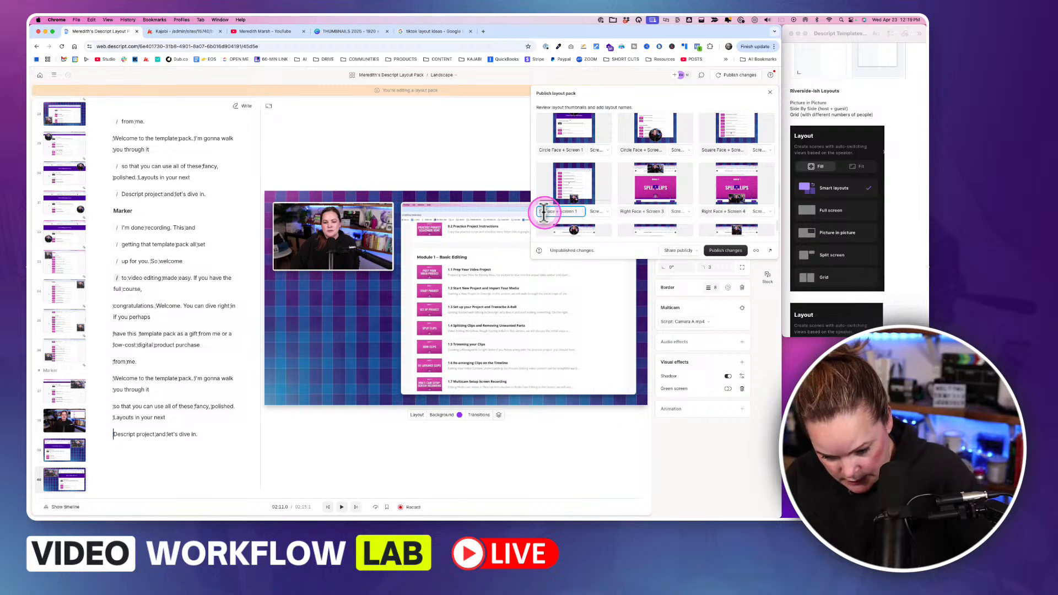
{"action": "type", "text": "uare"}
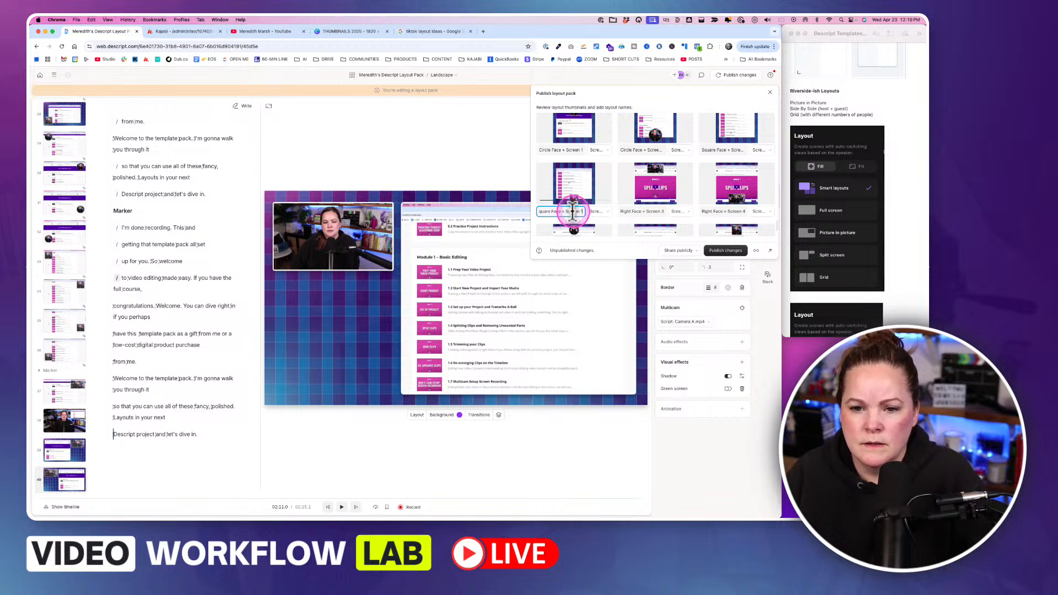
{"action": "key", "text": "BackSpace"}
{"action": "type", "text": "2"}
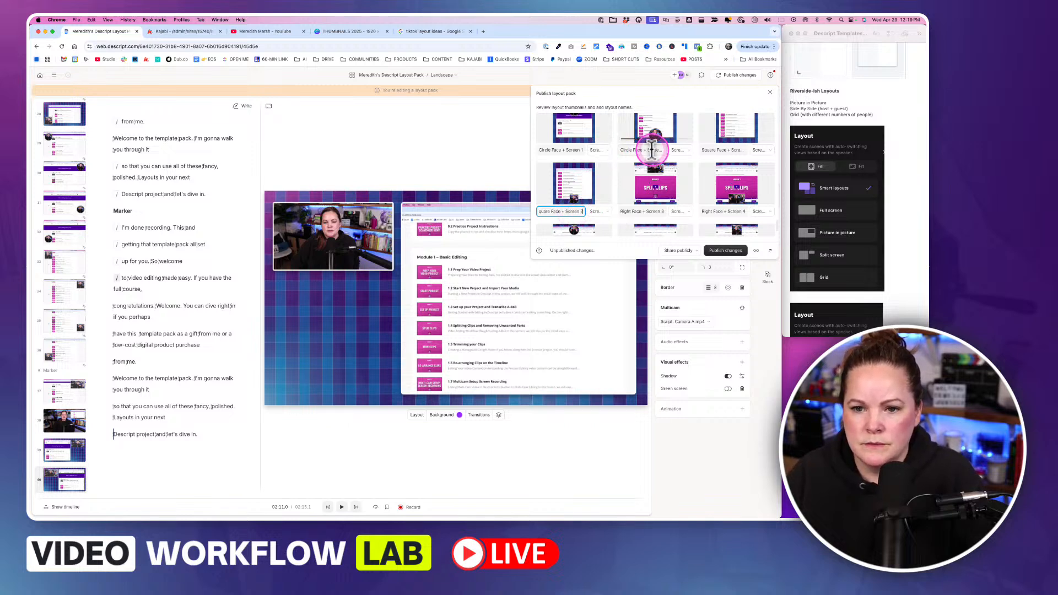
{"action": "left_click", "coordinate": [652, 148]}
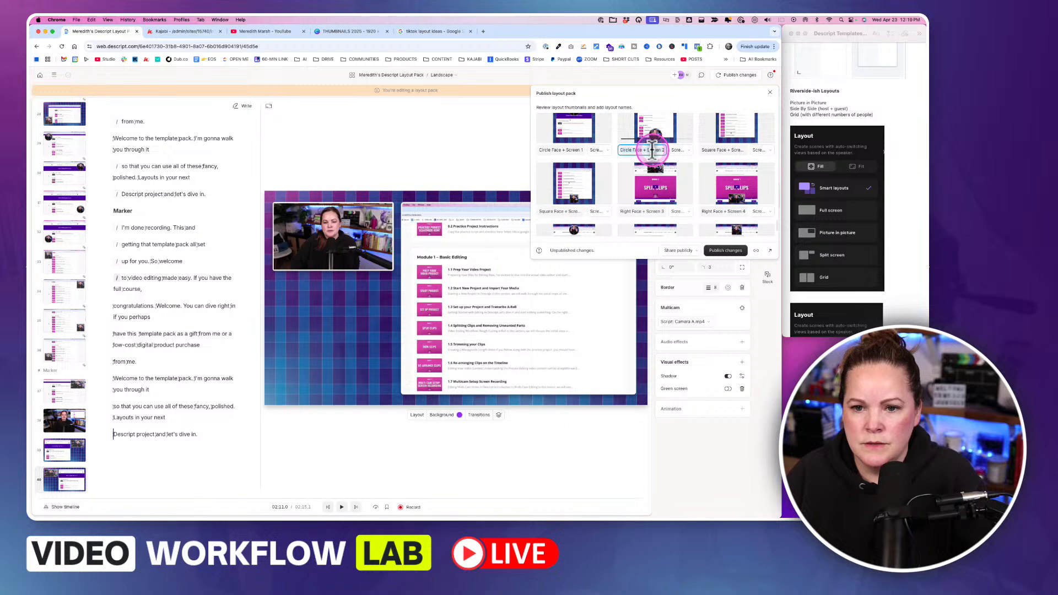
{"action": "left_click", "coordinate": [735, 150]}
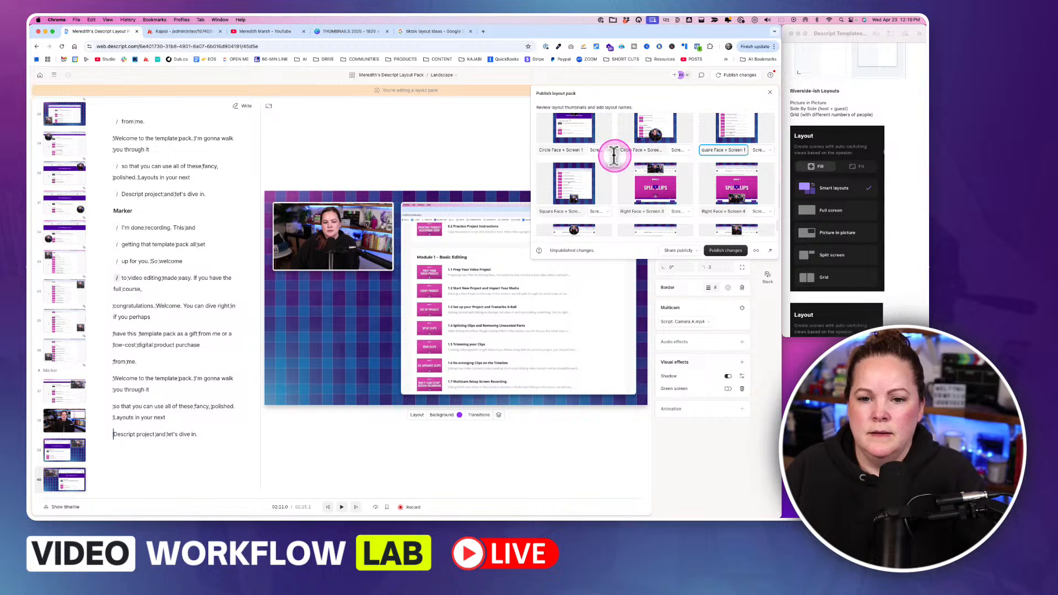
Step: Rename the square-format layouts Right Face + Screen 3 and Right Face + Screen 4 as "Horizontal Face + Screen 3" and "Horizontal Face + Screen 4"
{"action": "scroll", "coordinate": [613, 156], "scroll_direction": "up", "scroll_amount": 1}
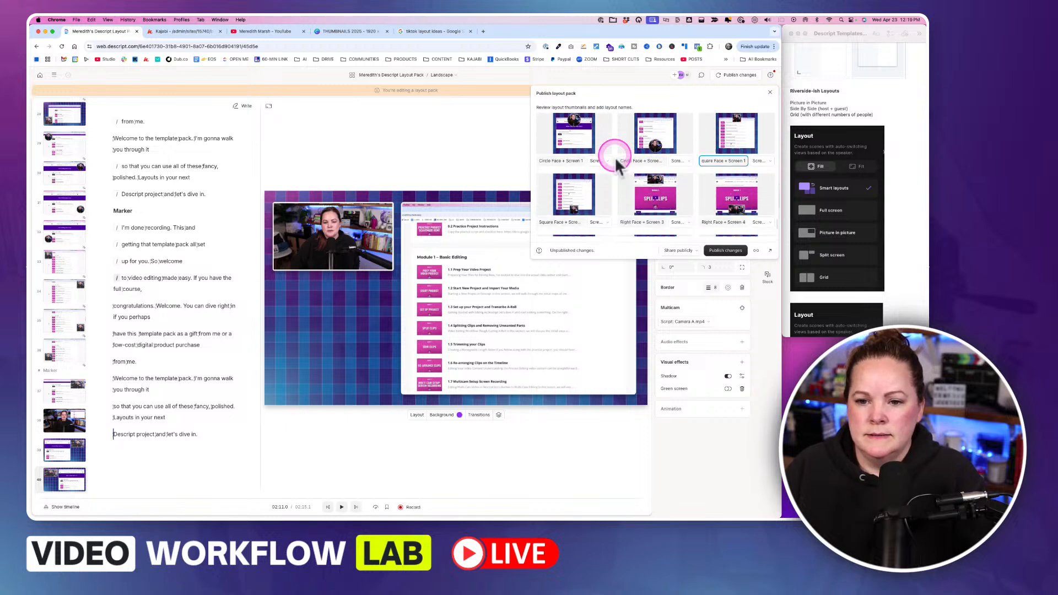
{"action": "scroll", "coordinate": [613, 156], "scroll_direction": "up", "scroll_amount": 3}
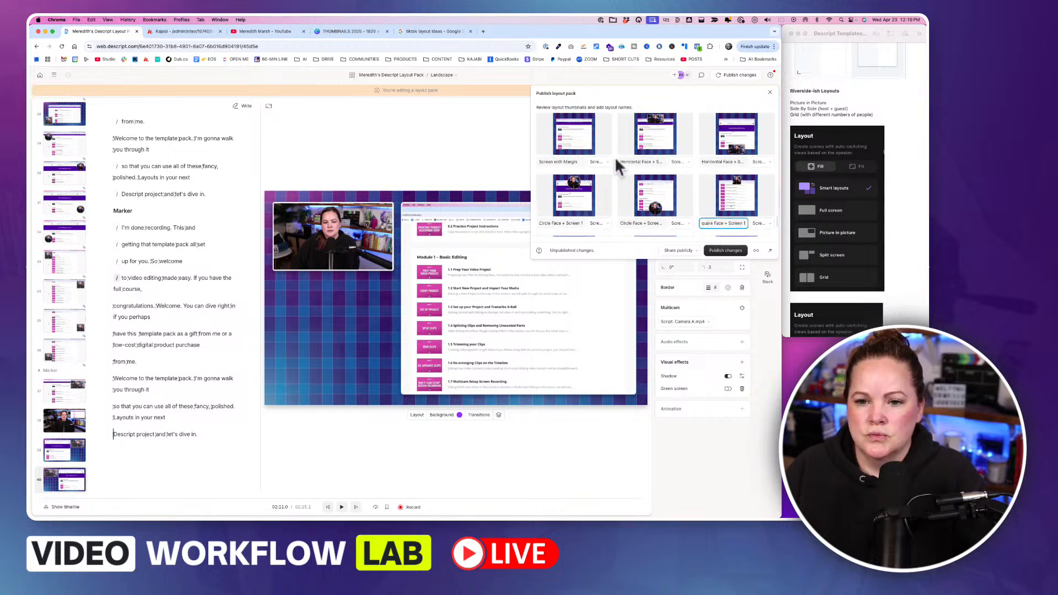
{"action": "left_click", "coordinate": [634, 162]}
{"action": "scroll", "coordinate": [633, 162], "scroll_direction": "down", "scroll_amount": 3}
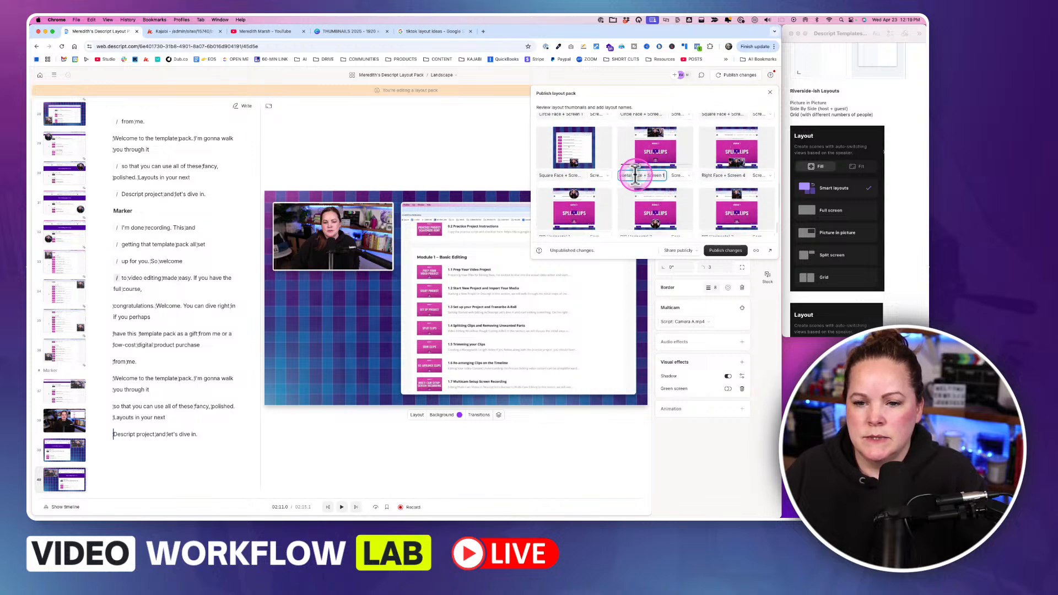
{"action": "left_click", "coordinate": [734, 175]}
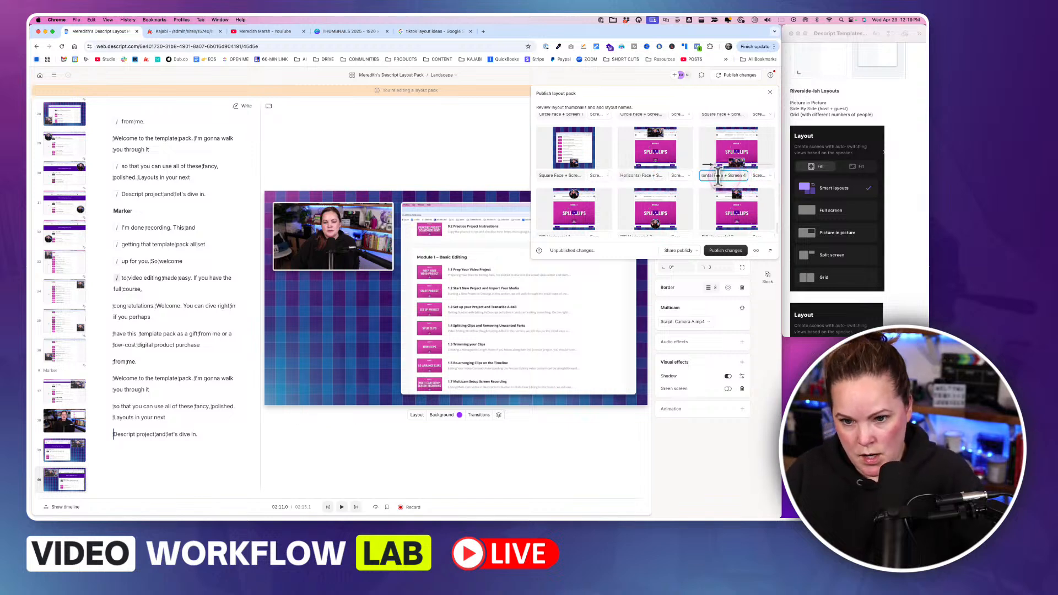
{"action": "left_click", "coordinate": [647, 175]}
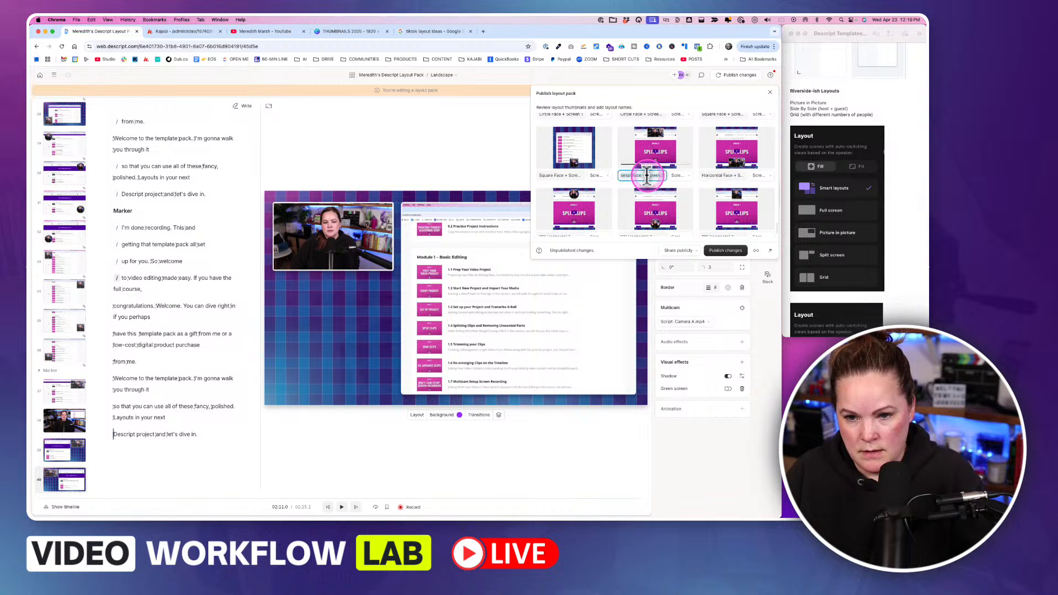
Step: Rename the square-format layouts PIP Horizontal 1 and PIP Horizontal 2 as "Circle Face + Screen 3" and "Circle Face + Screen 4"
{"action": "scroll", "coordinate": [587, 213], "scroll_direction": "down", "scroll_amount": 2}
{"action": "left_click", "coordinate": [566, 212]}
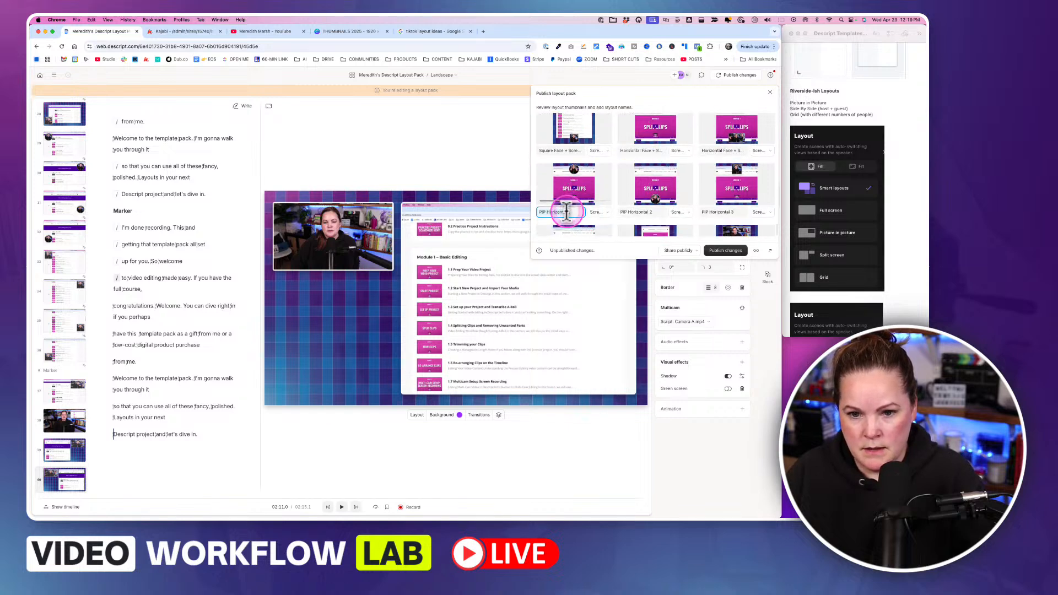
{"action": "type", "text": "Horizontal Face + Screen 3"}
{"action": "double_click", "coordinate": [543, 212]}
{"action": "type", "text": "Cir"}
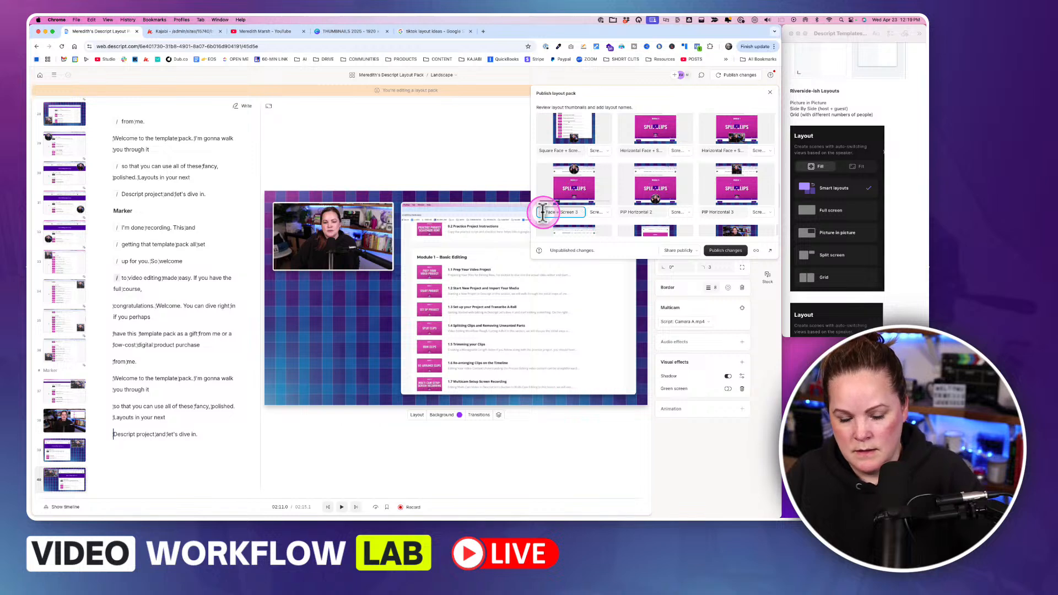
{"action": "type", "text": "cle"}
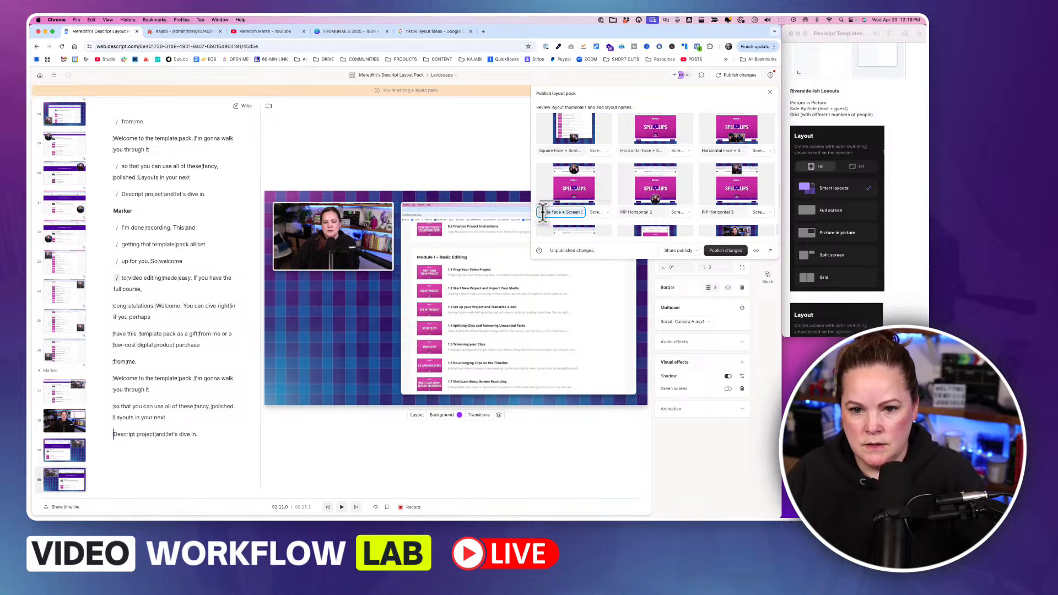
{"action": "left_click", "coordinate": [624, 212]}
{"action": "type", "text": "Circle Face + Screen 3"}
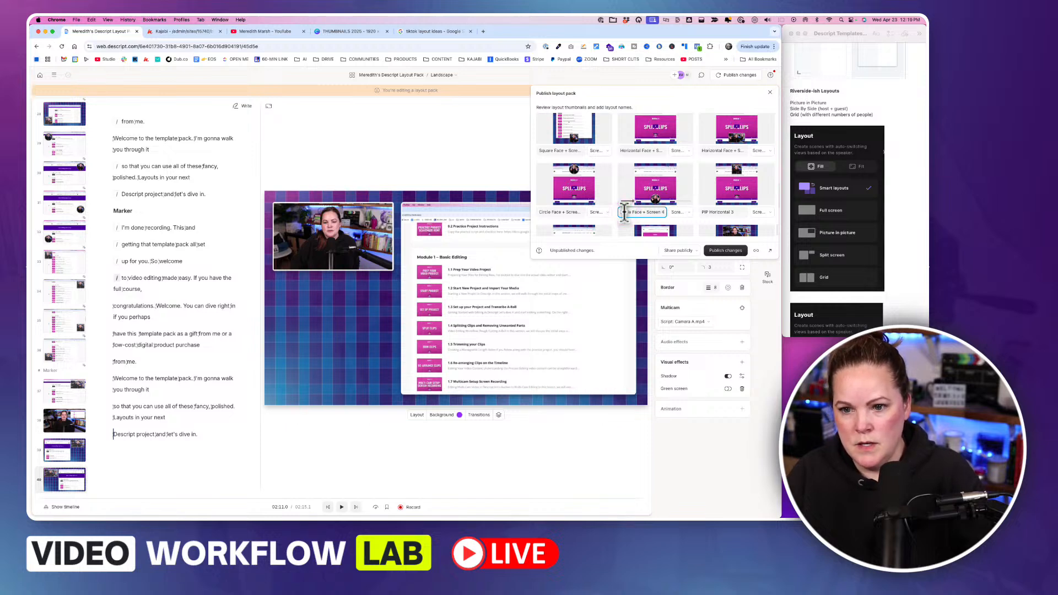
Step: Rename the square-format layout PIP Horizontal 3 as "Square Face + Screen 3"
{"action": "left_click", "coordinate": [709, 212]}
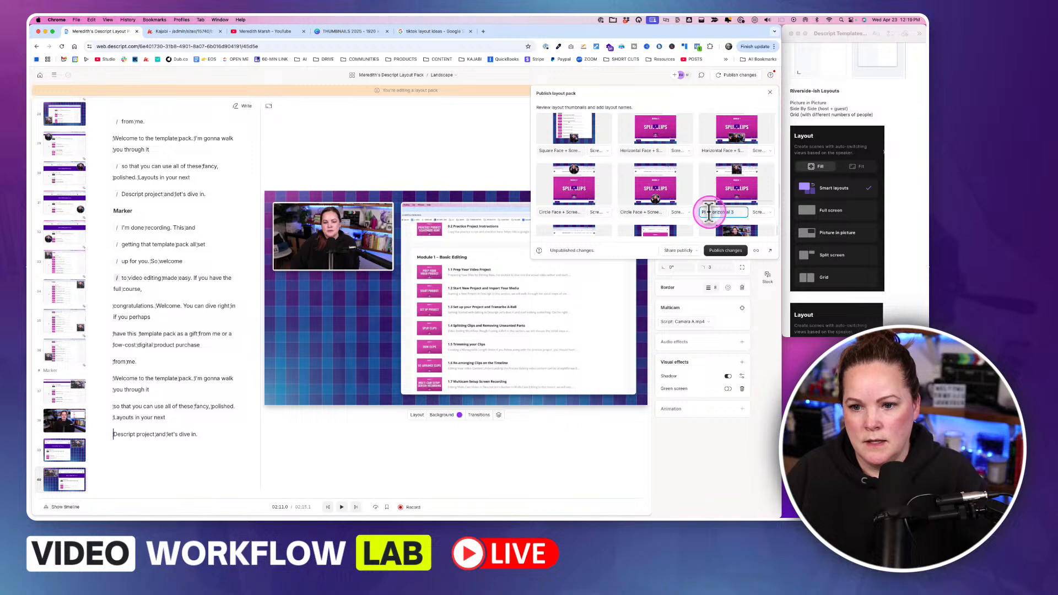
{"action": "type", "text": "Circle Face + Screen 3"}
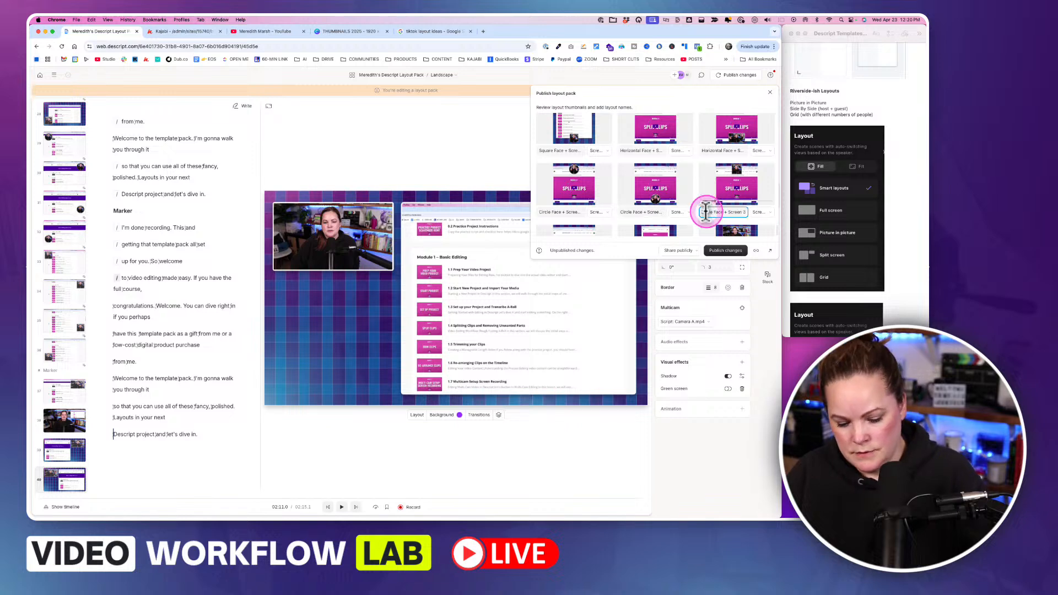
{"action": "scroll", "coordinate": [702, 220], "scroll_direction": "down", "scroll_amount": 2}
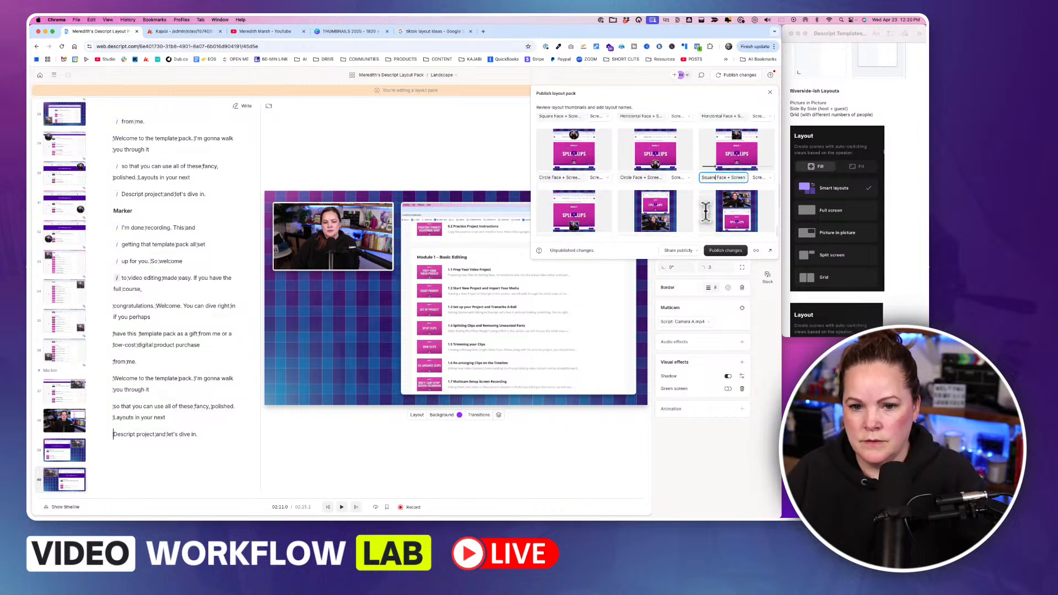
Step: Give the layout before PIP Circle 1 a matching "Square Face + Screen" name, and rename PIP Circle 1 and 2 as "Split Screen 1" and "Split Screen 2"
{"action": "triple_click", "coordinate": [567, 230]}
{"action": "type", "text": "Circle Face + Screen 3"}
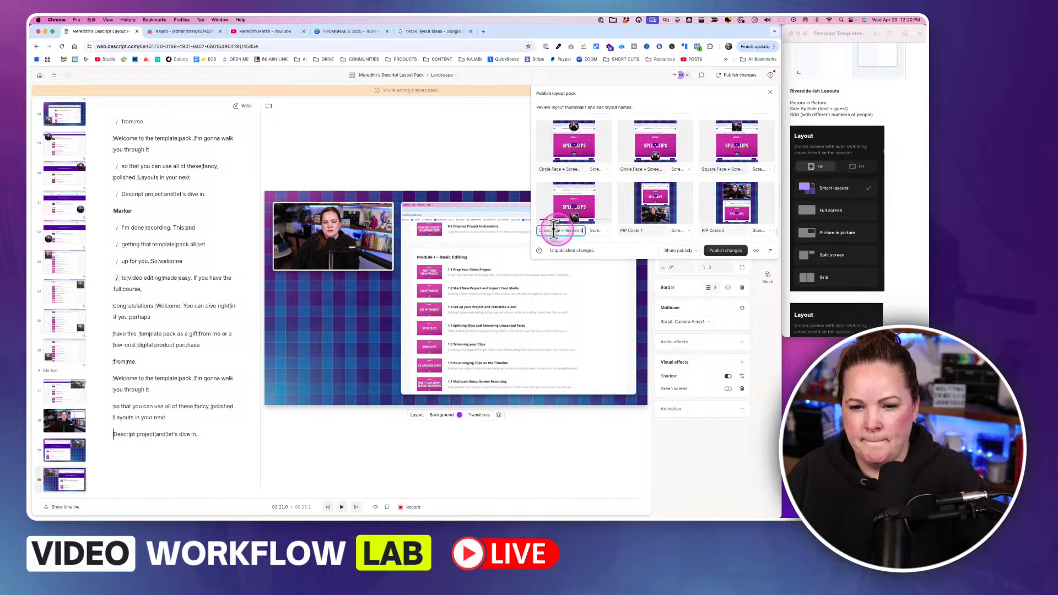
{"action": "double_click", "coordinate": [541, 231]}
{"action": "key", "text": "BackSpace"}
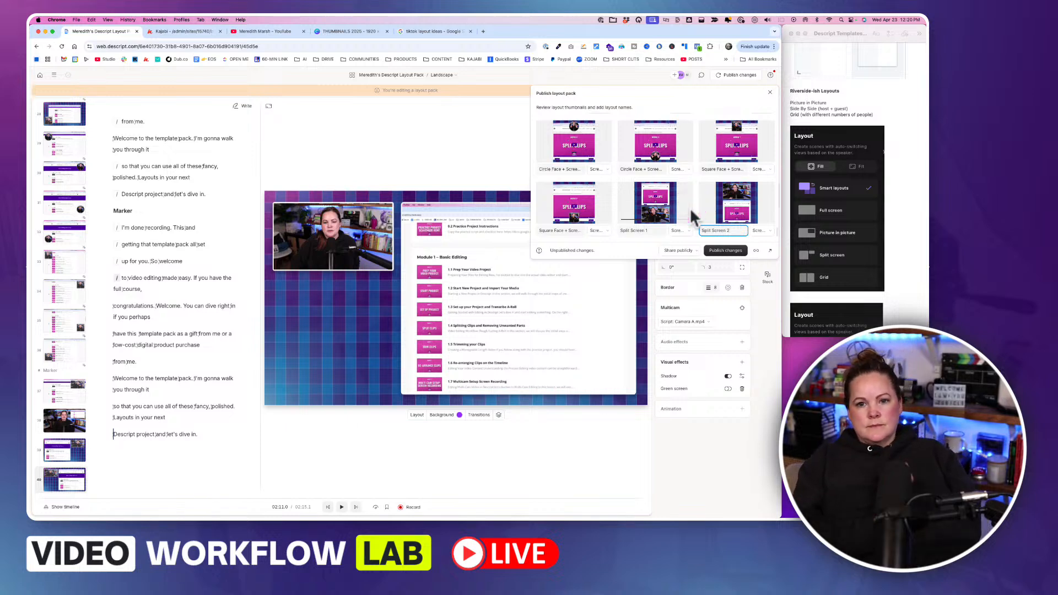
Step: Publish the layout pack's changes
{"action": "left_click", "coordinate": [727, 251]}
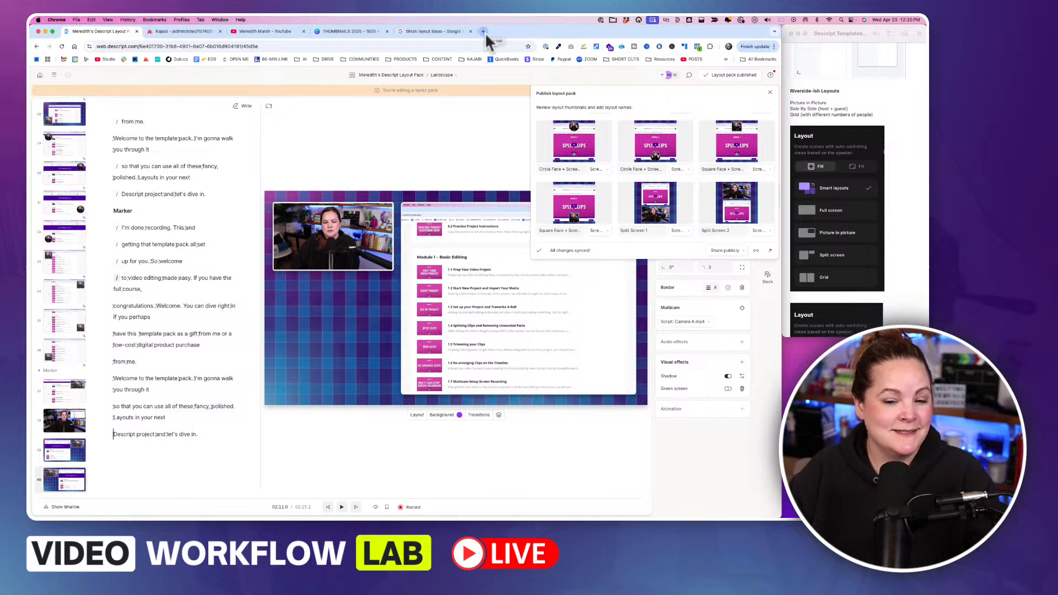
Step: Open the Descript website in a new browser tab and launch its web app
{"action": "left_click", "coordinate": [483, 31]}
{"action": "type", "text": "descript"}
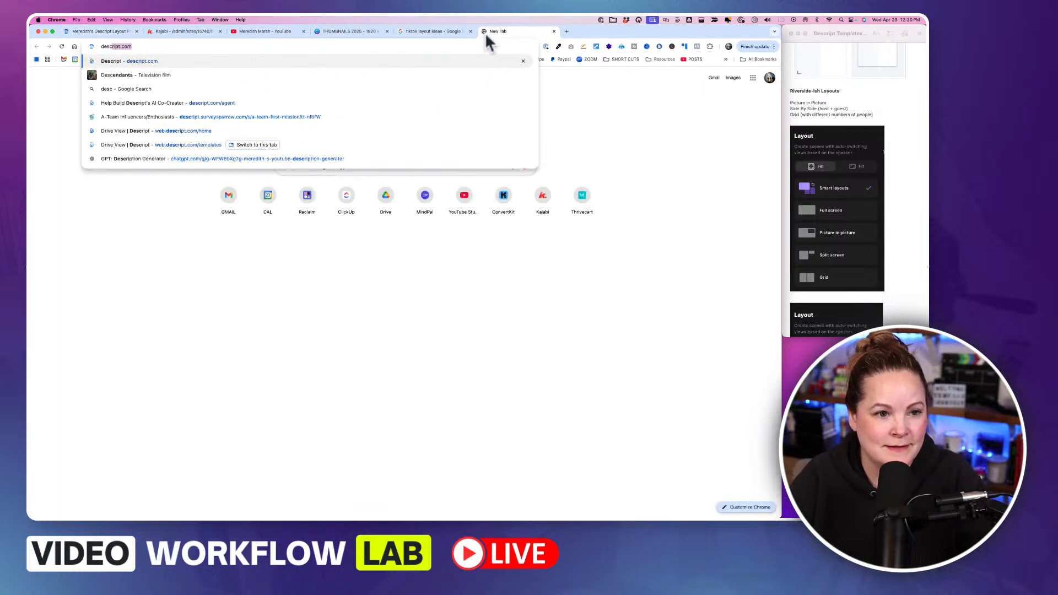
{"action": "key", "text": "Return"}
{"action": "left_click", "coordinate": [588, 85]}
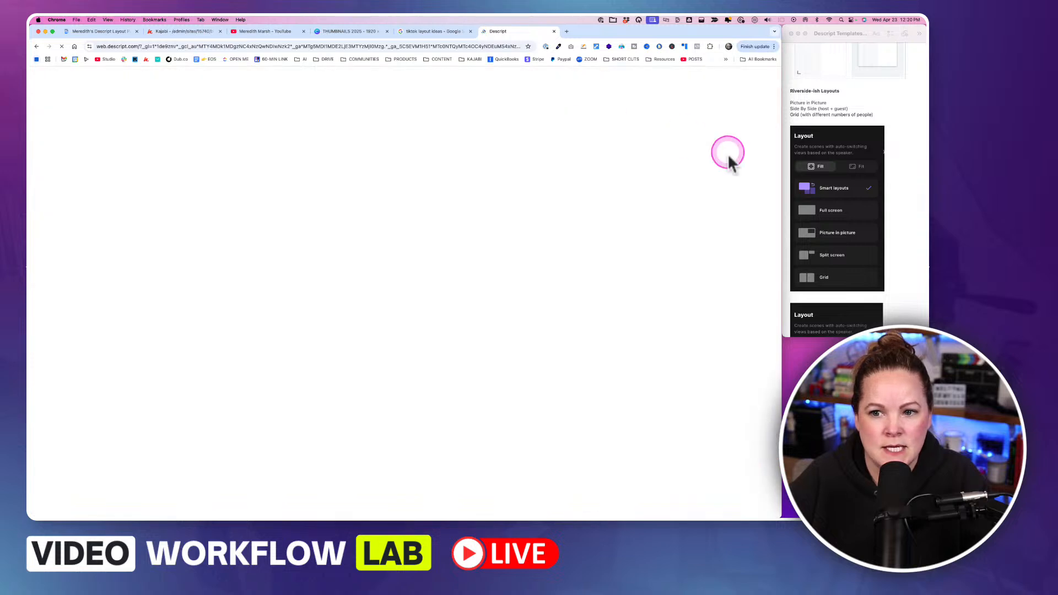
{"action": "scroll", "coordinate": [885, 196], "scroll_direction": "down", "scroll_amount": 5}
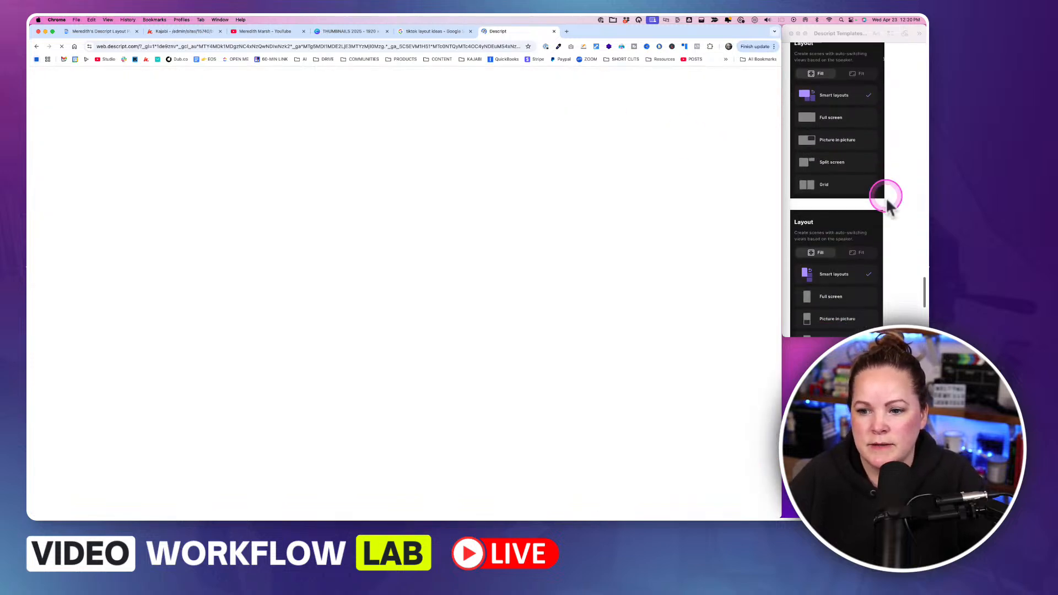
{"action": "scroll", "coordinate": [887, 207], "scroll_direction": "up", "scroll_amount": 3}
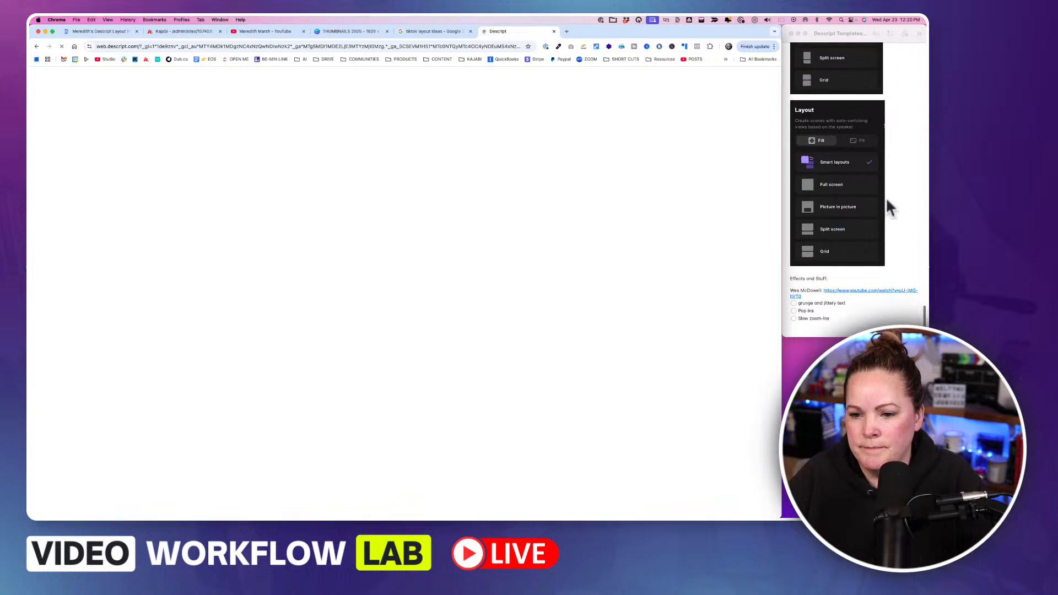
{"action": "left_click", "coordinate": [621, 189]}
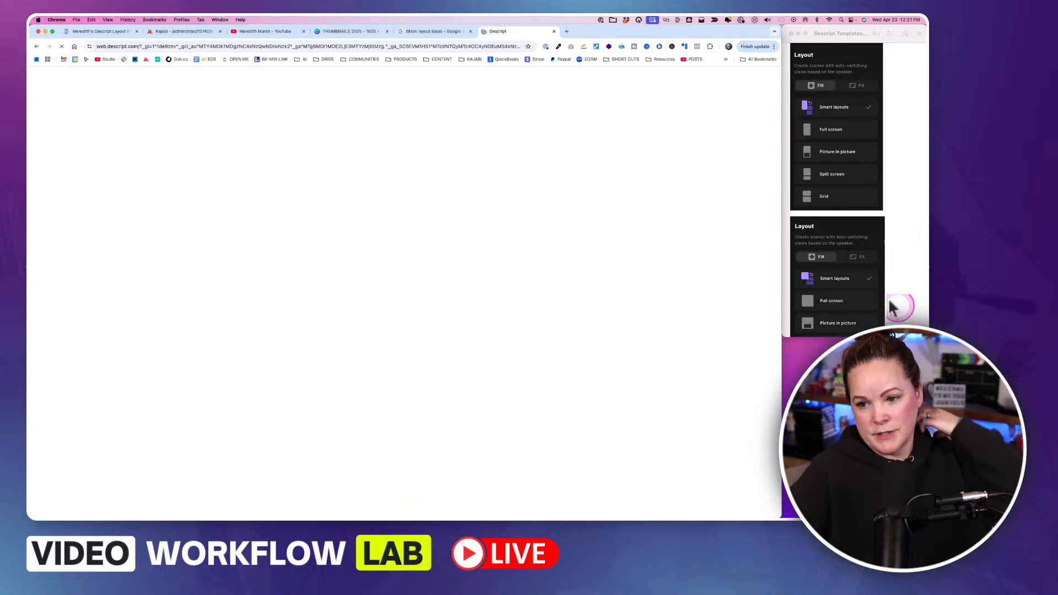
{"action": "scroll", "coordinate": [864, 272], "scroll_direction": "down", "scroll_amount": 2}
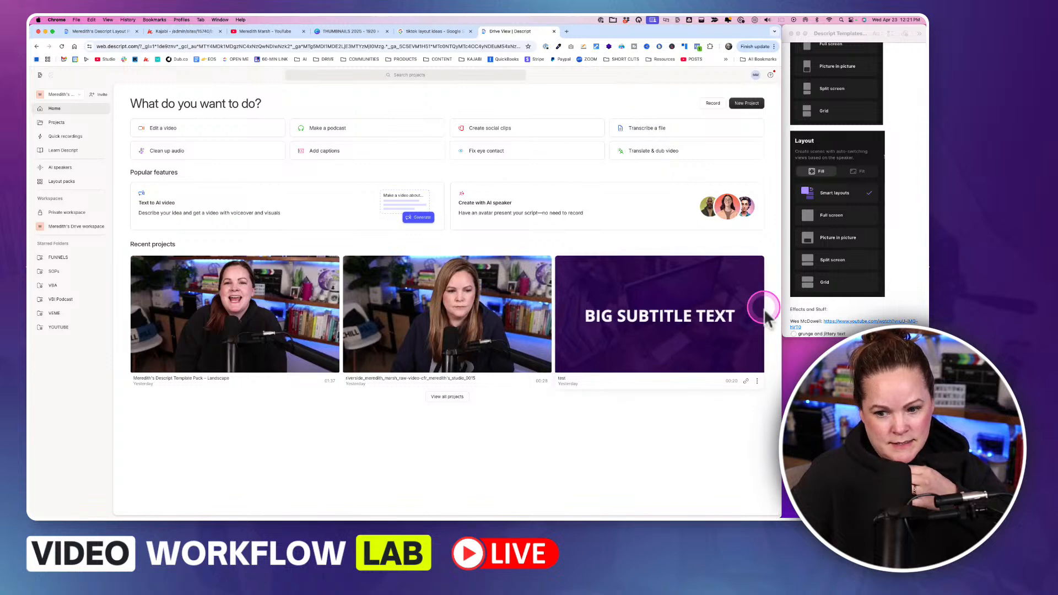
Step: Open the Descript Layout Pack from the drive's list of layout packs, choosing the one without ORIGINAL in its name
{"action": "left_click", "coordinate": [65, 181]}
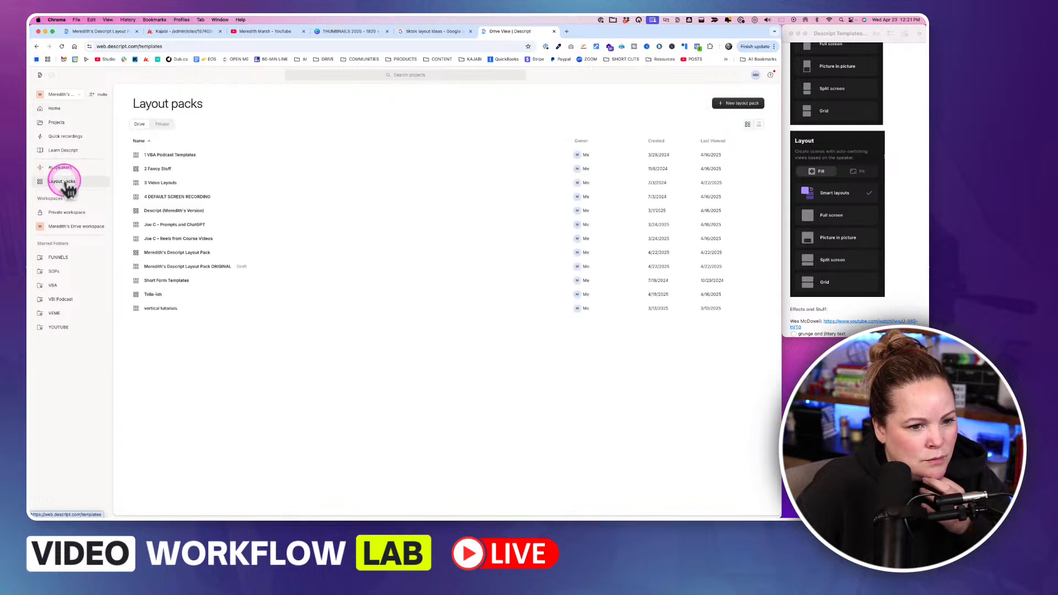
{"action": "left_click", "coordinate": [189, 255]}
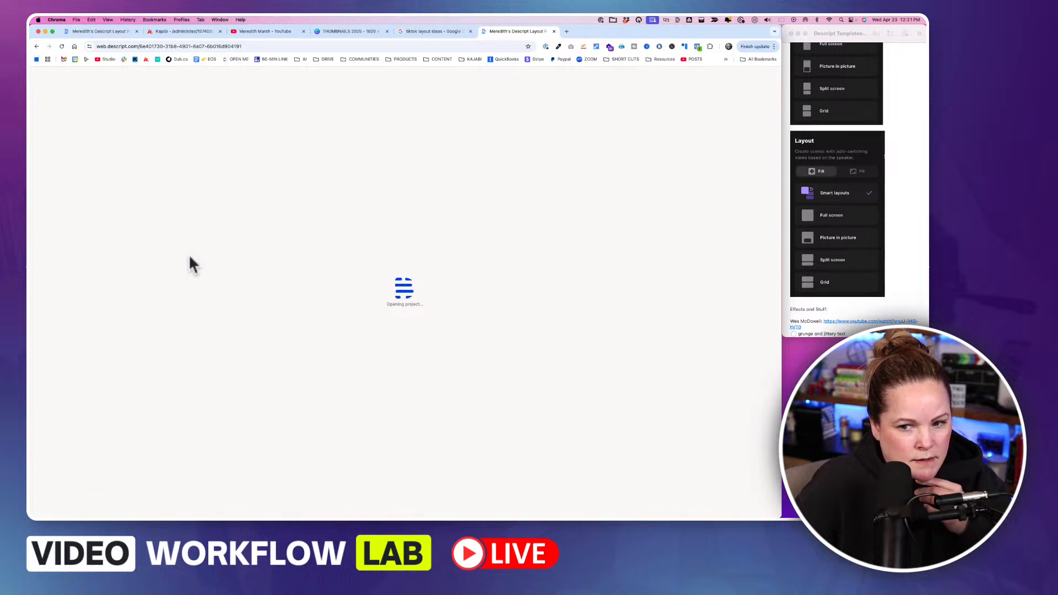
{"action": "left_click", "coordinate": [723, 256]}
{"action": "scroll", "coordinate": [876, 277], "scroll_direction": "down", "scroll_amount": 2}
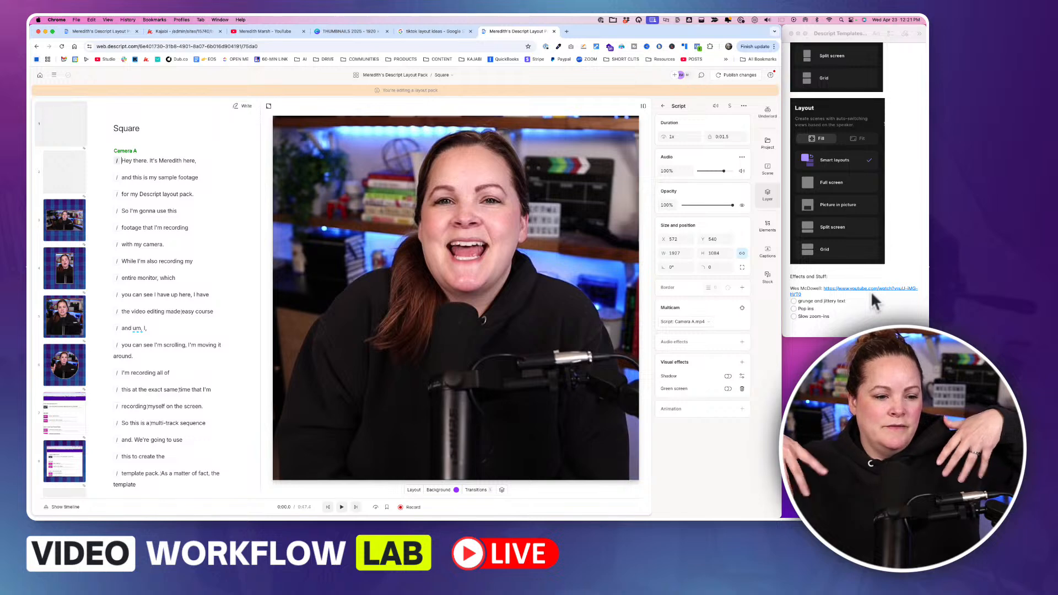
{"action": "left_click", "coordinate": [669, 154]}
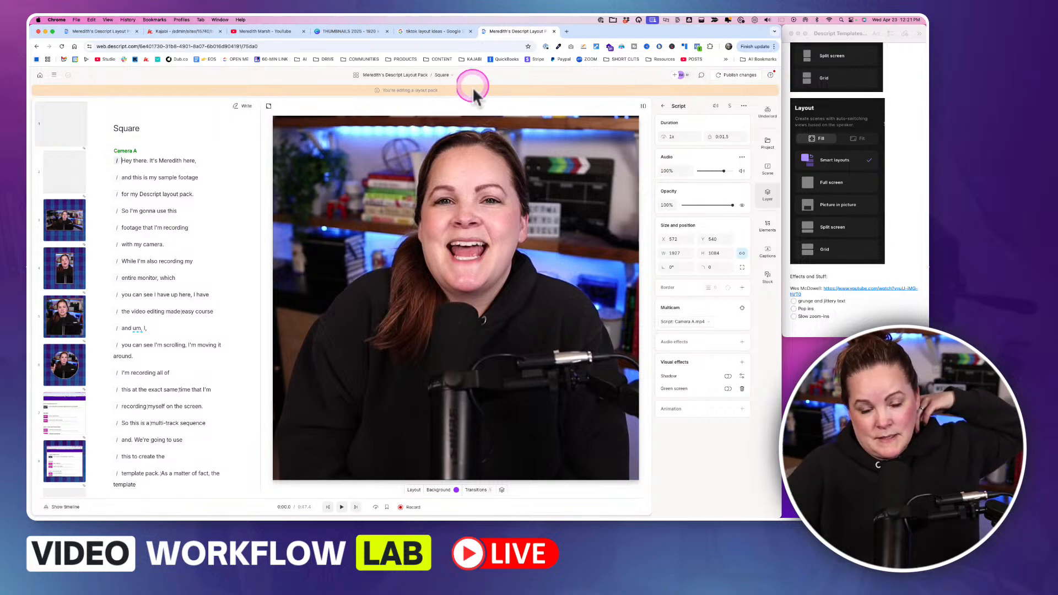
Step: Switch the opened layout pack from its Square composition to the Landscape composition
{"action": "left_click", "coordinate": [444, 75]}
{"action": "left_click", "coordinate": [454, 109]}
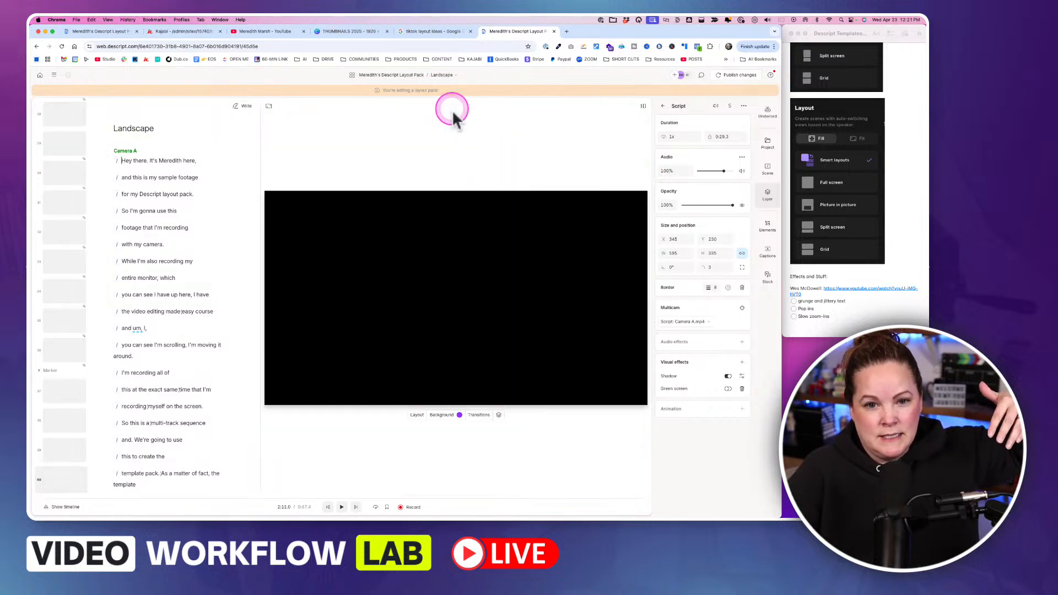
{"action": "left_click", "coordinate": [370, 148]}
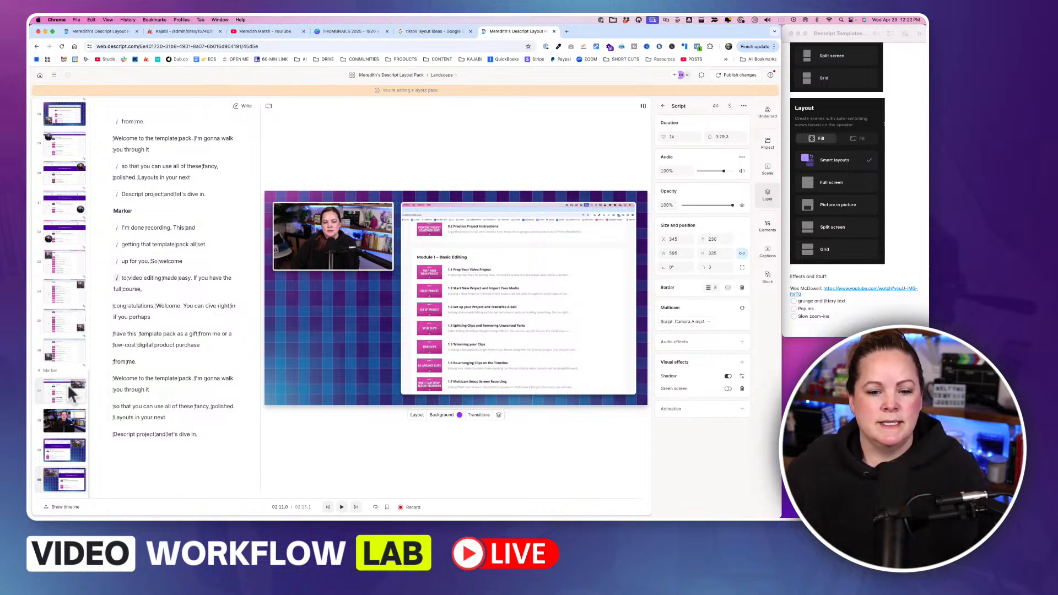
Step: Open the YouTube video linked under "Effects and Stuff" in the Descript Templates note and skip its advertisement
{"action": "left_click", "coordinate": [69, 374]}
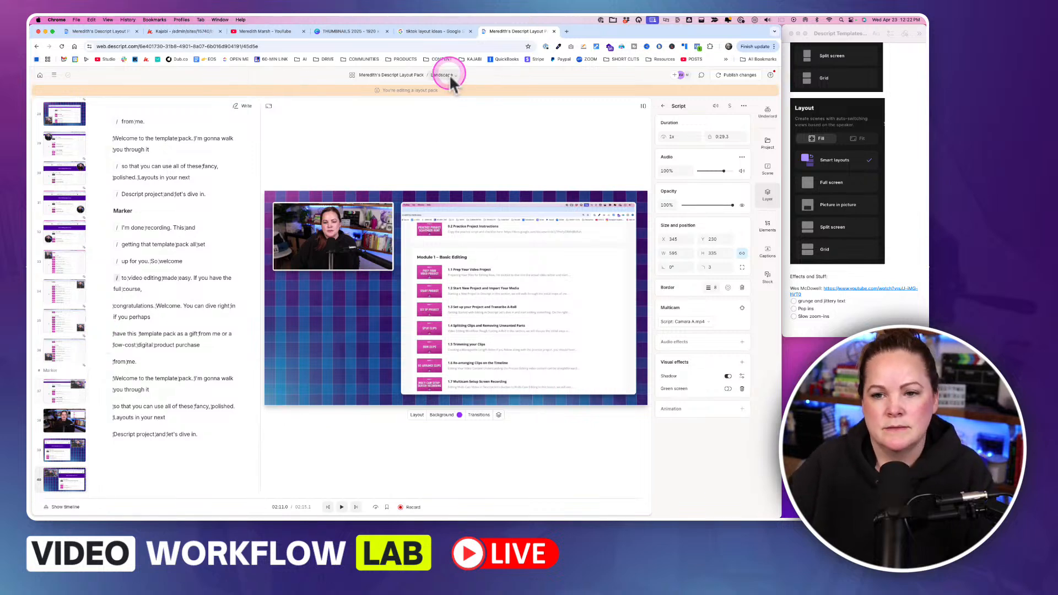
{"action": "left_click", "coordinate": [800, 230]}
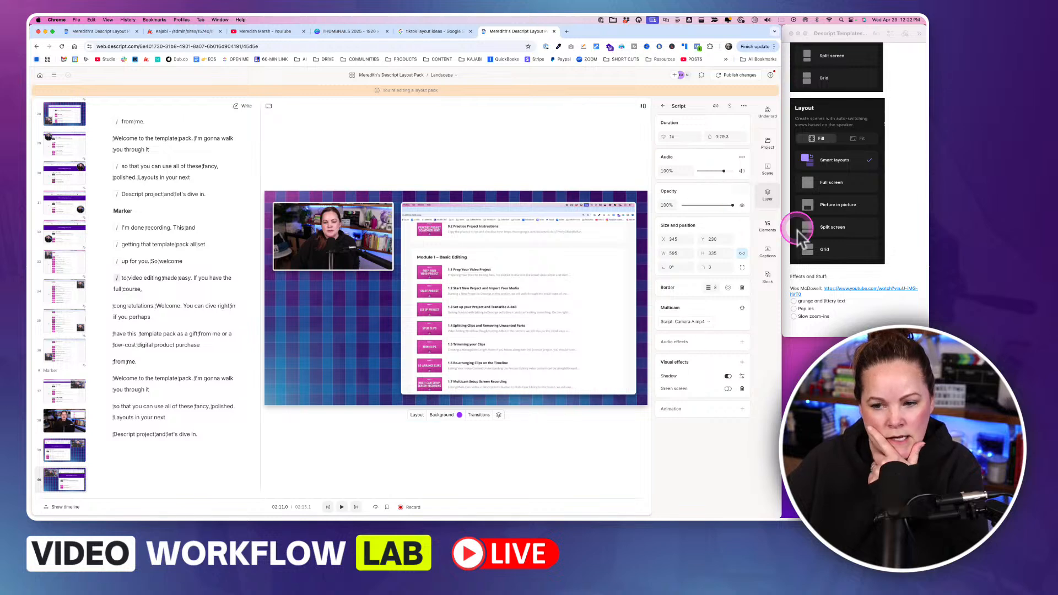
{"action": "left_click", "coordinate": [855, 292]}
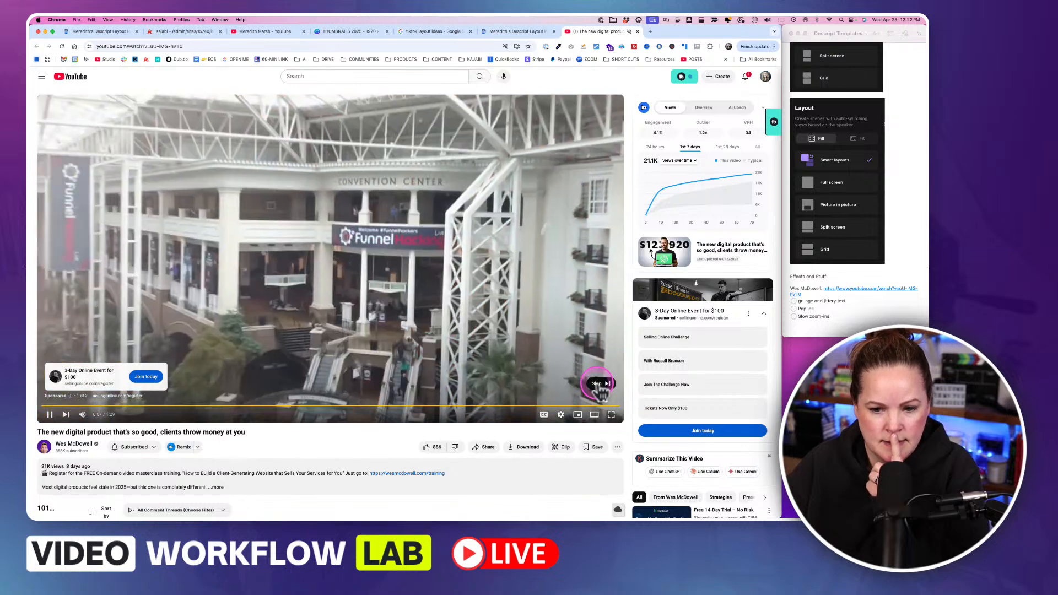
{"action": "left_click", "coordinate": [598, 384]}
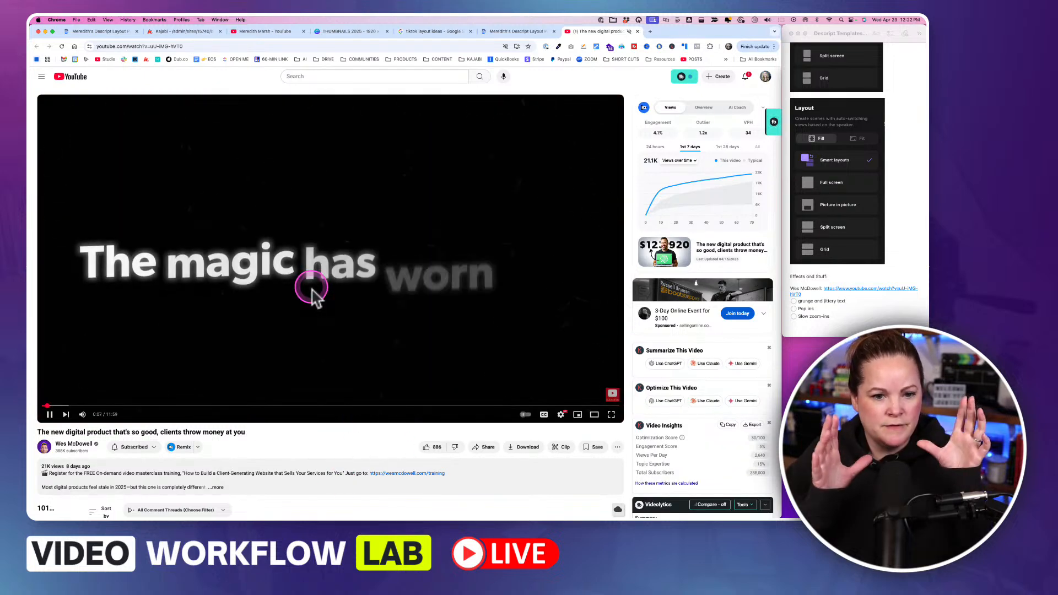
Step: Set the video's playback speed to 0.5 and replay its opening from the start to study the text and image animations
{"action": "left_click_drag", "start_coordinate": [55, 405], "coordinate": [48, 407]}
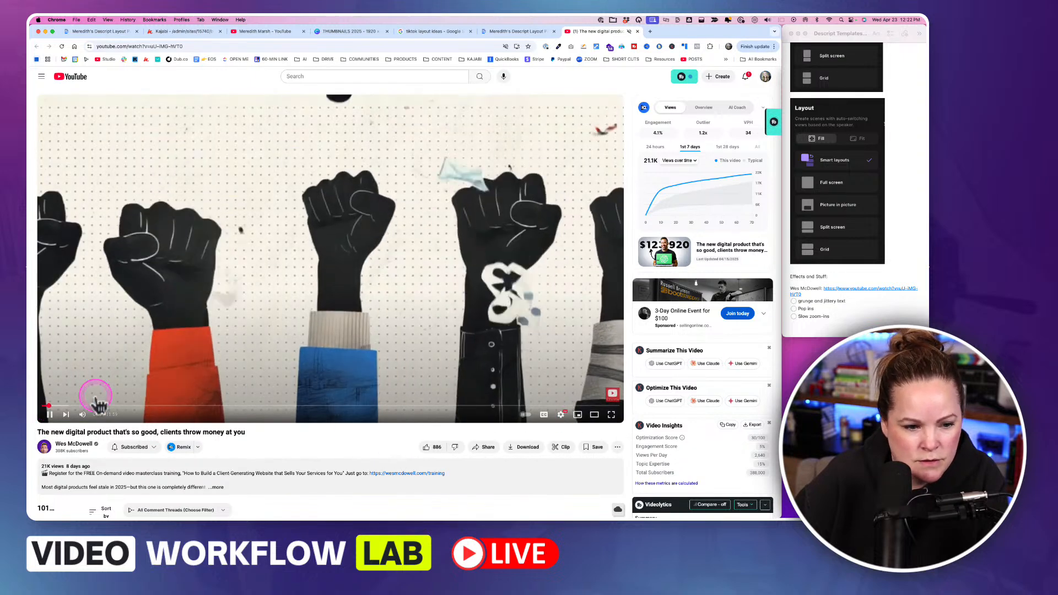
{"action": "left_click", "coordinate": [49, 414]}
{"action": "left_click", "coordinate": [561, 415]}
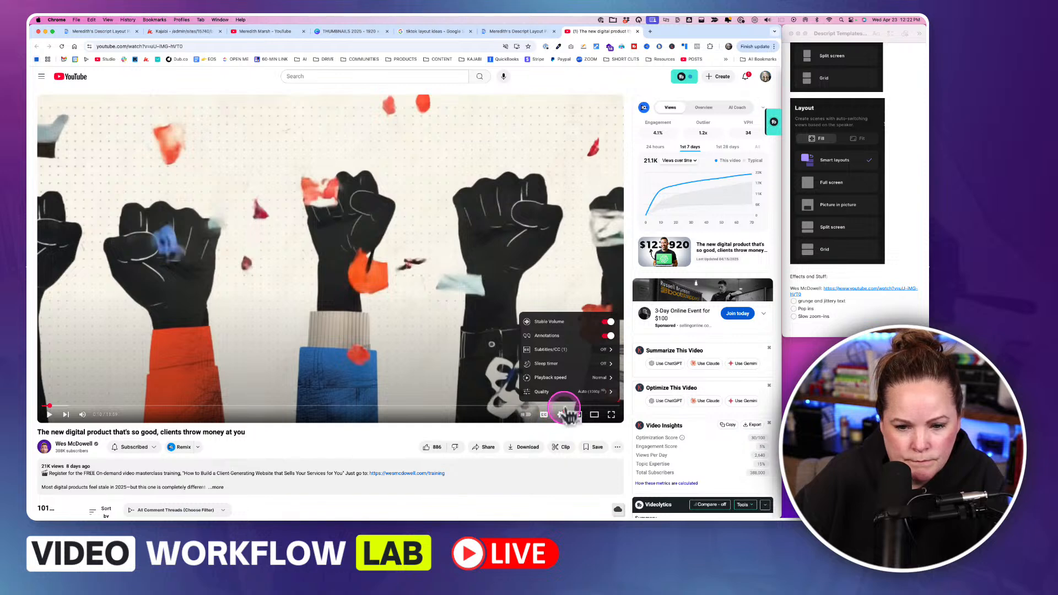
{"action": "left_click", "coordinate": [601, 377]}
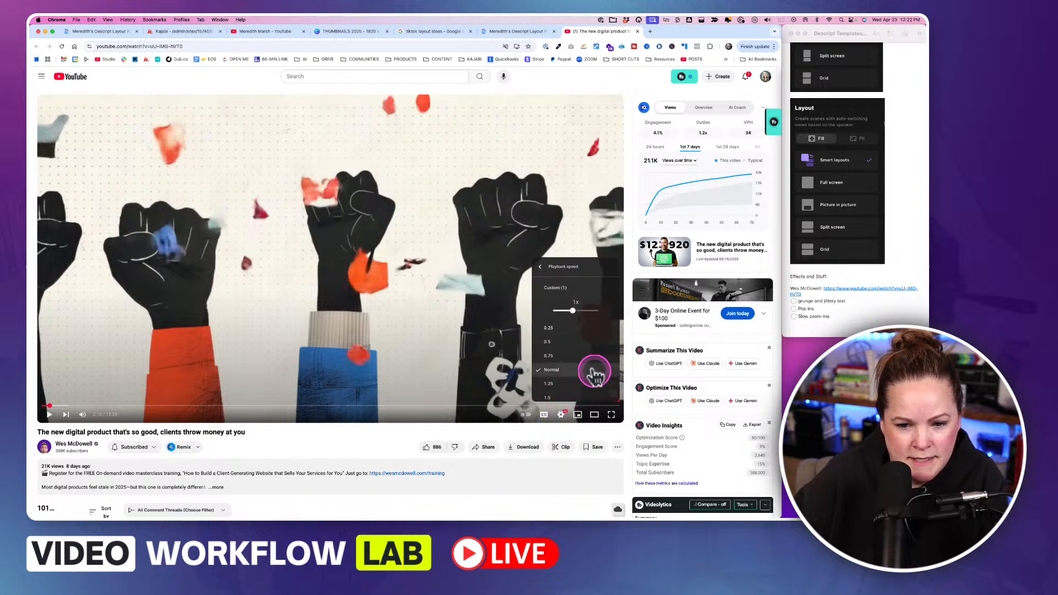
{"action": "left_click", "coordinate": [579, 341]}
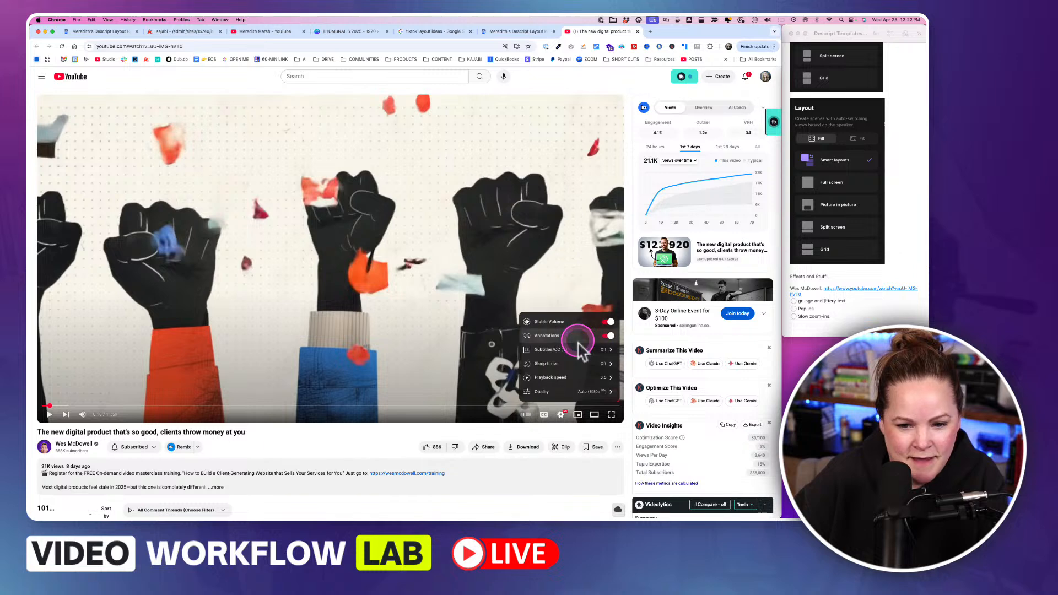
{"action": "left_click", "coordinate": [49, 406]}
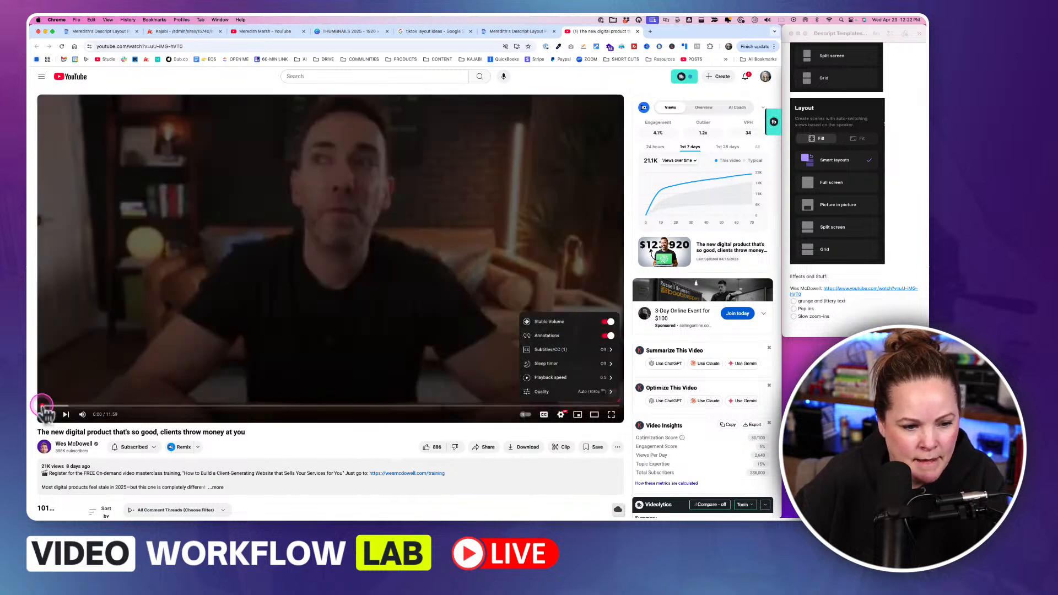
{"action": "left_click", "coordinate": [49, 414]}
{"action": "left_click", "coordinate": [49, 414]}
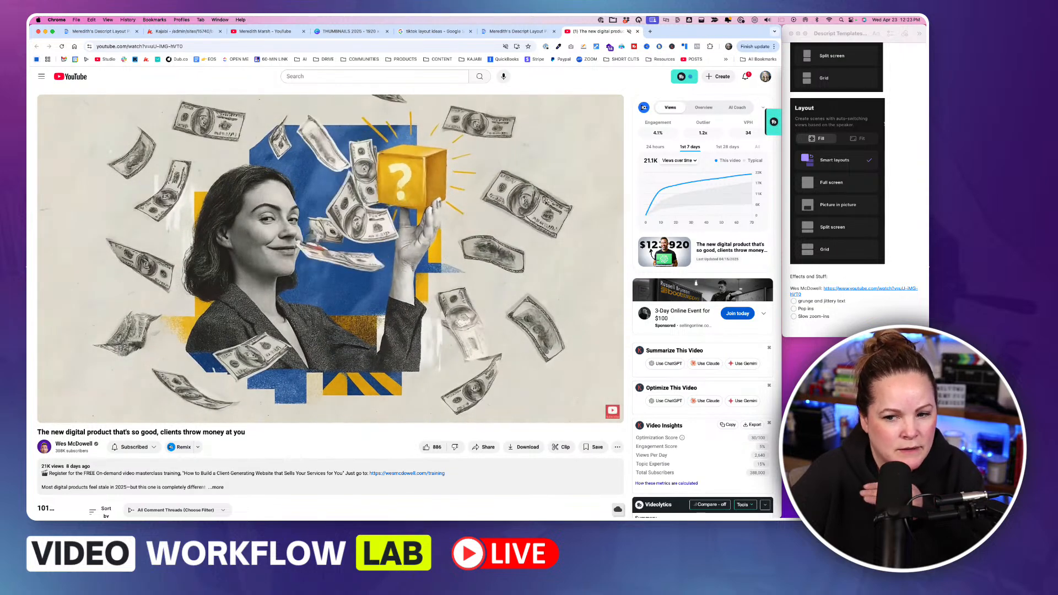
Step: In the Descript Templates note, extend the "grunge and jittery text" checklist item with ", wiggle effects for text and images"
{"action": "left_click", "coordinate": [860, 306]}
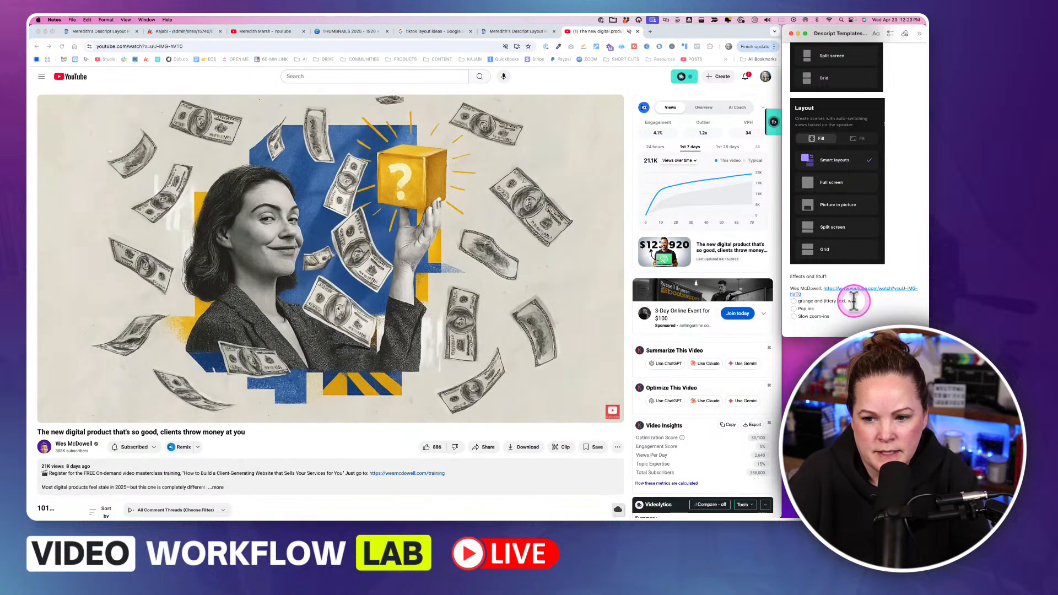
{"action": "type", "text": "ect"}
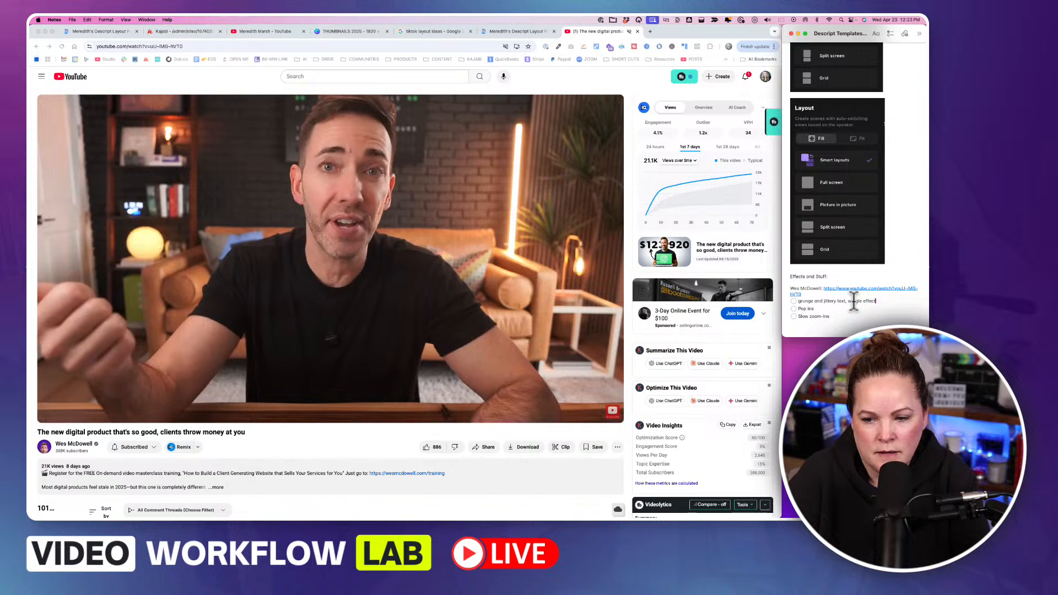
{"action": "type", "text": "s for text and images"}
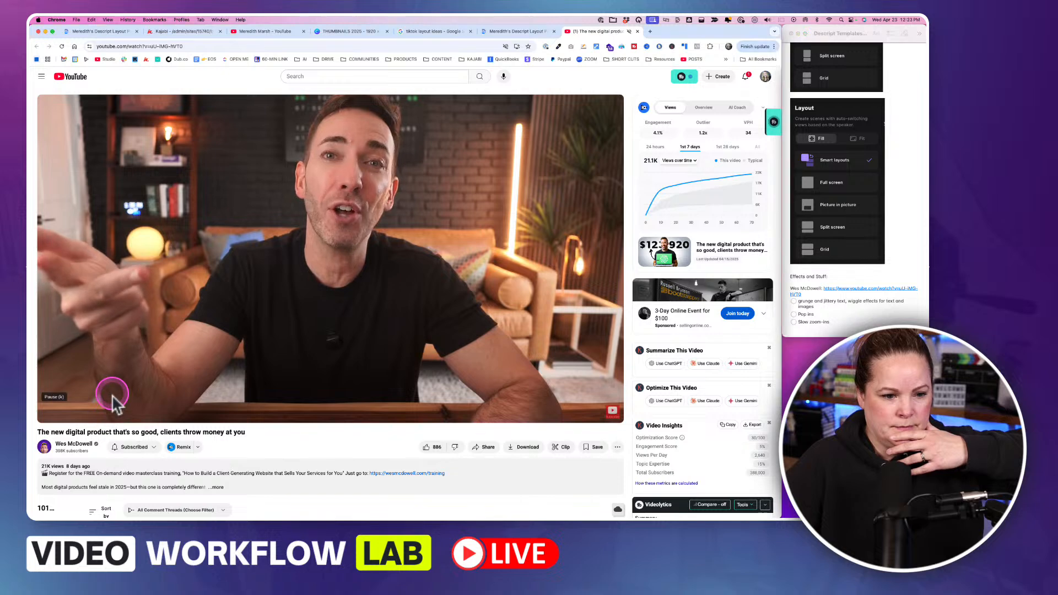
Step: Rewind the YouTube video to near its start and review the opening through to the "Coming Up" text animation
{"action": "left_click_drag", "start_coordinate": [84, 405], "coordinate": [44, 407]}
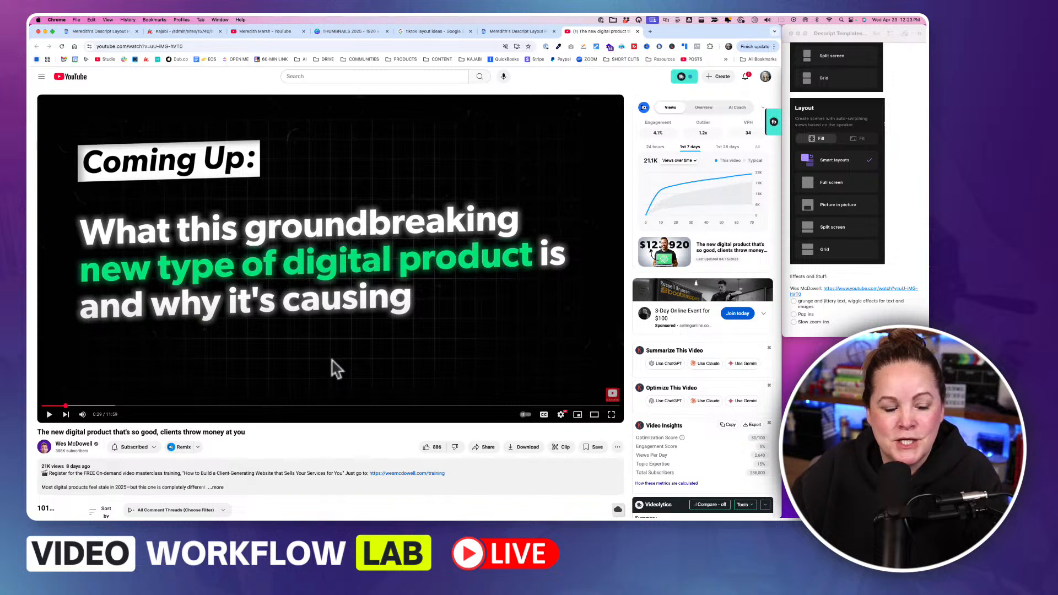
{"action": "scroll", "coordinate": [336, 368], "scroll_direction": "down", "scroll_amount": 1}
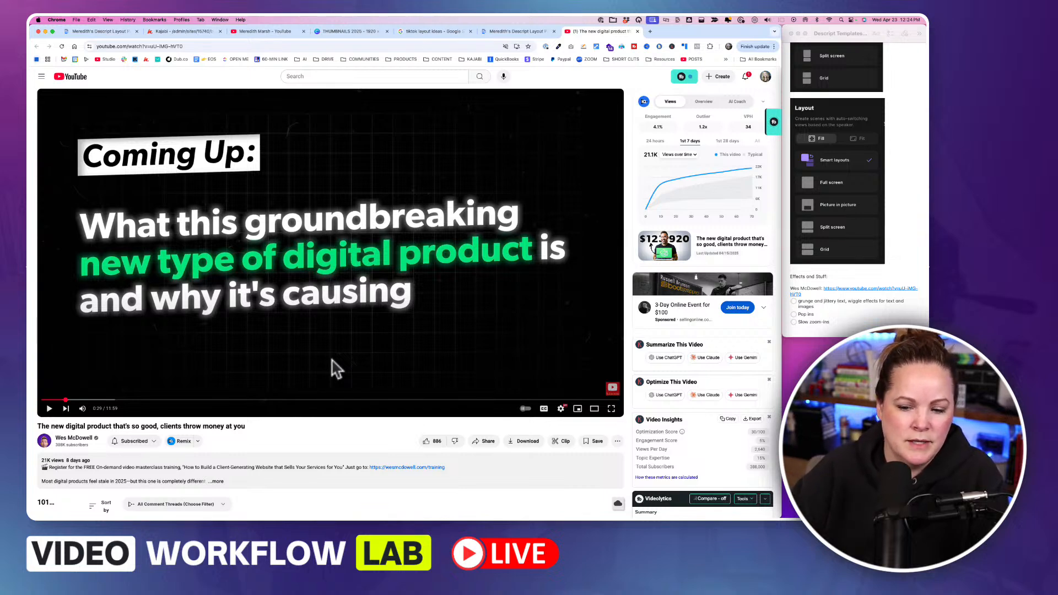
{"action": "left_click", "coordinate": [843, 308]}
{"action": "key", "text": "super+Tab"}
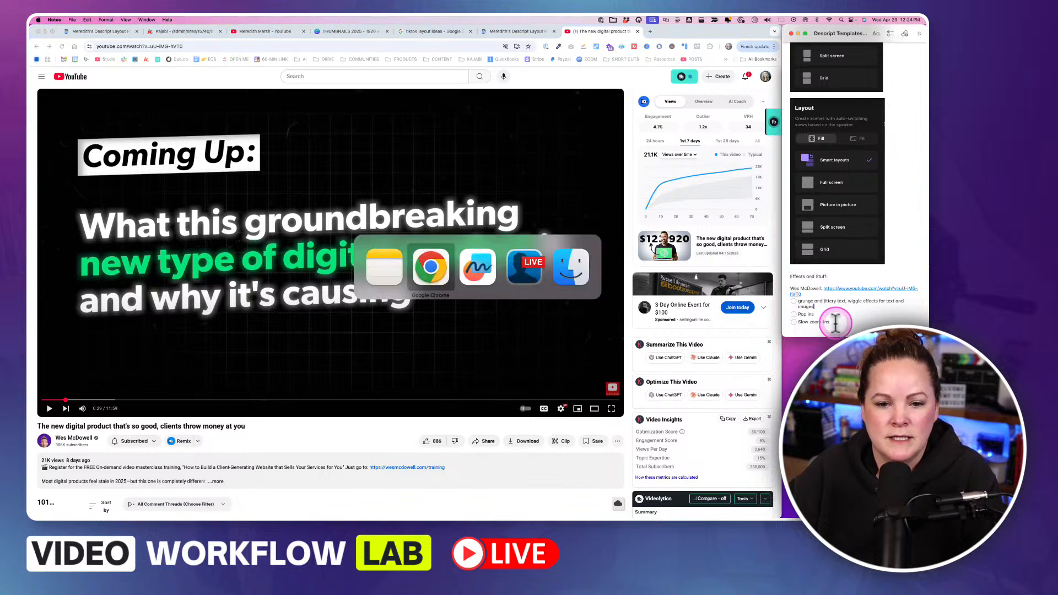
{"action": "key", "text": "super+Tab"}
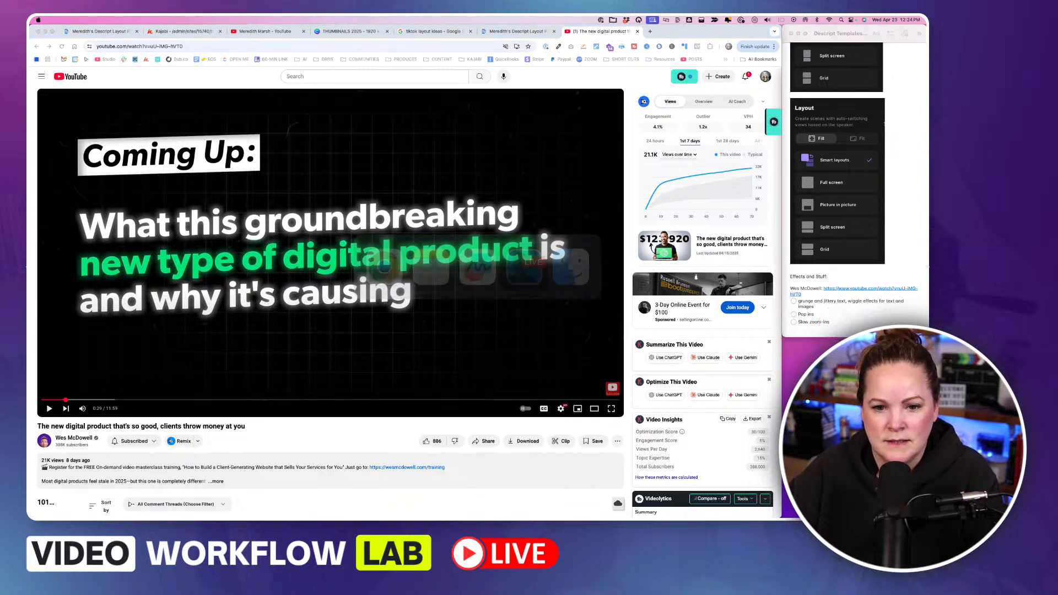